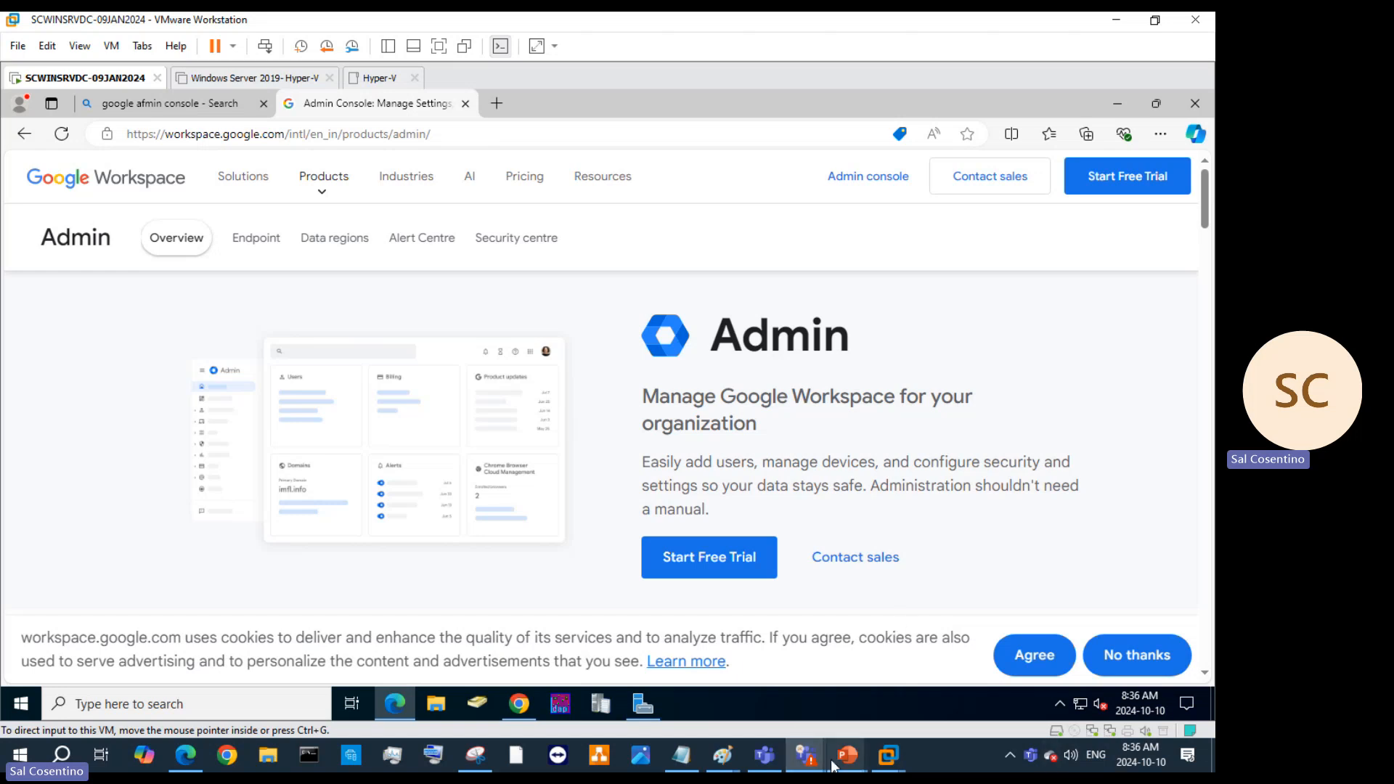
Bring the 'How to Sysprep a Virtual machine' PowerPoint window to the front from the taskbar.
mouse_move(845, 768)
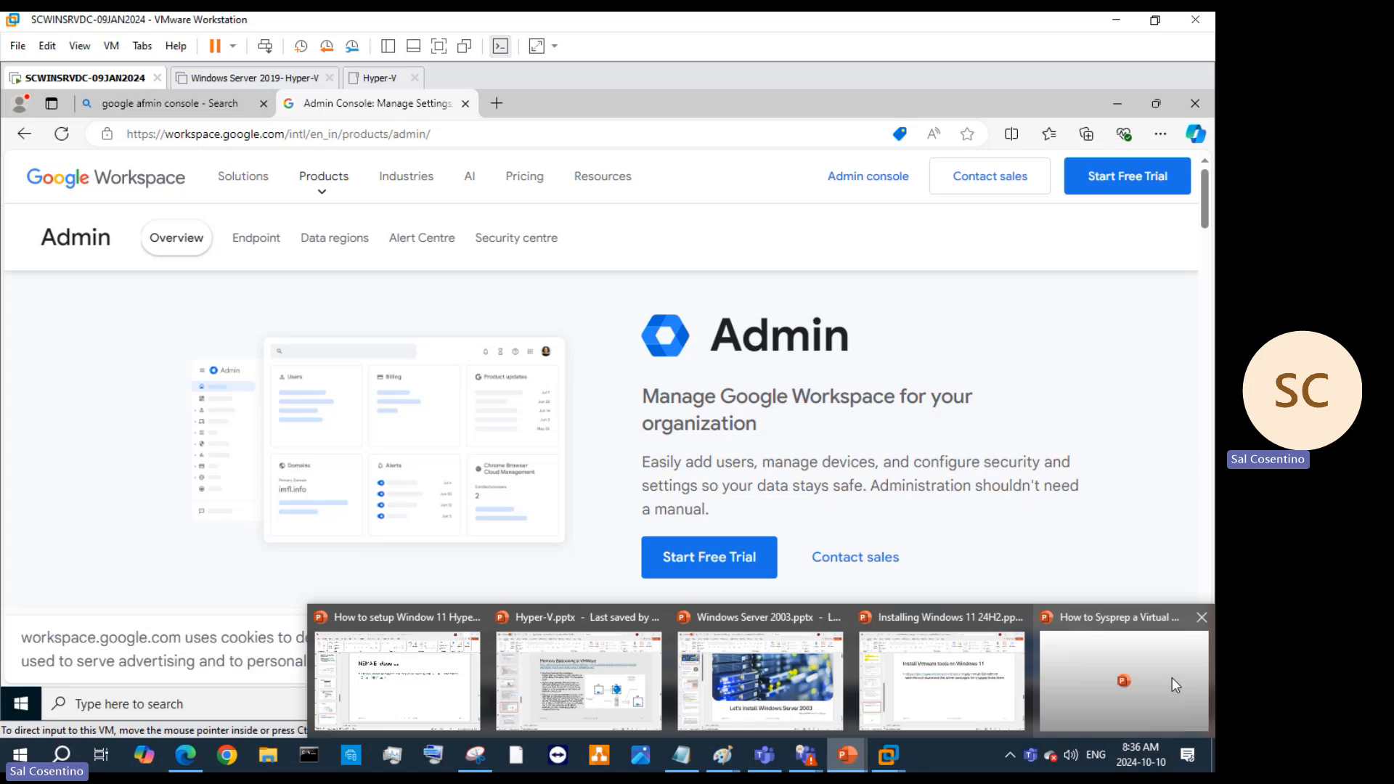
Browse slides 2, 1 and 4 of the Sysprep deck, then minimize PowerPoint.
left_click(1171, 677)
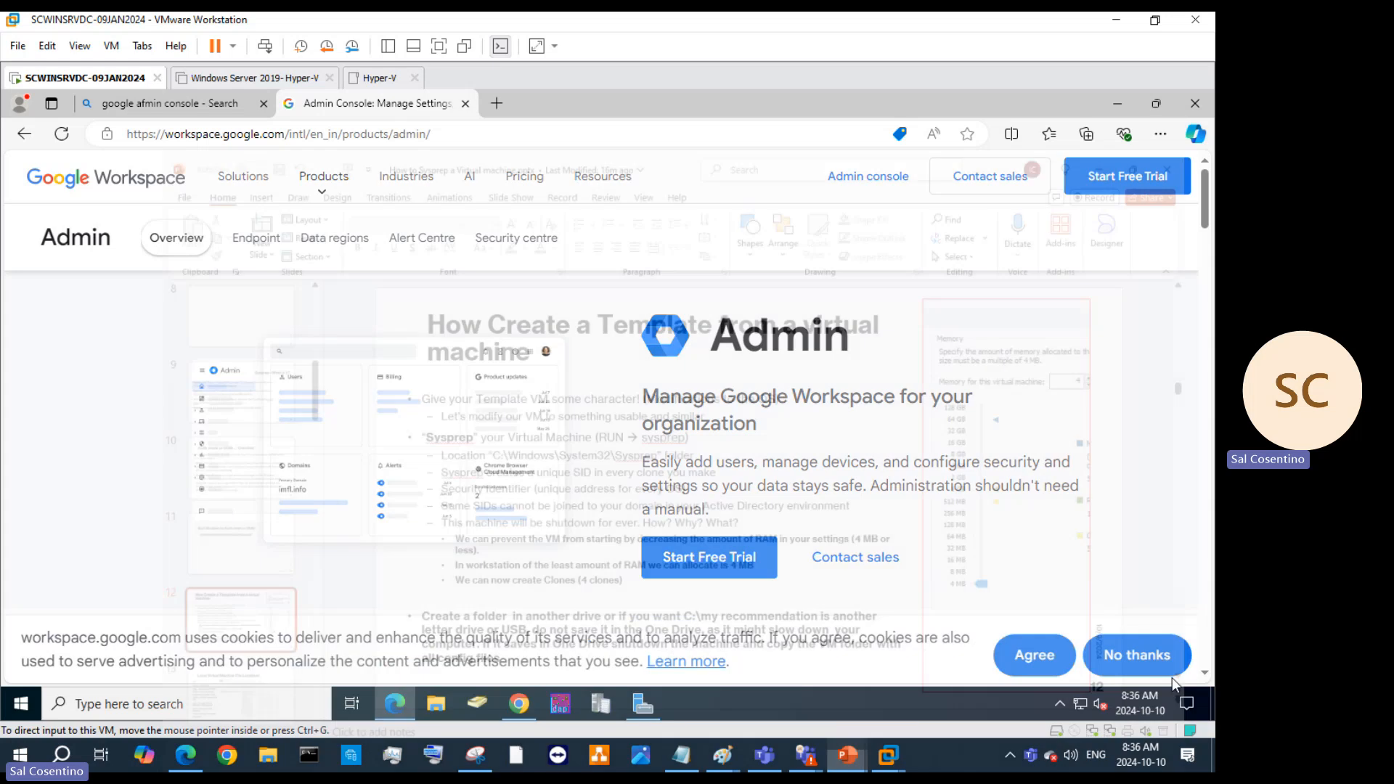
left_click_drag(182, 300, 200, 200)
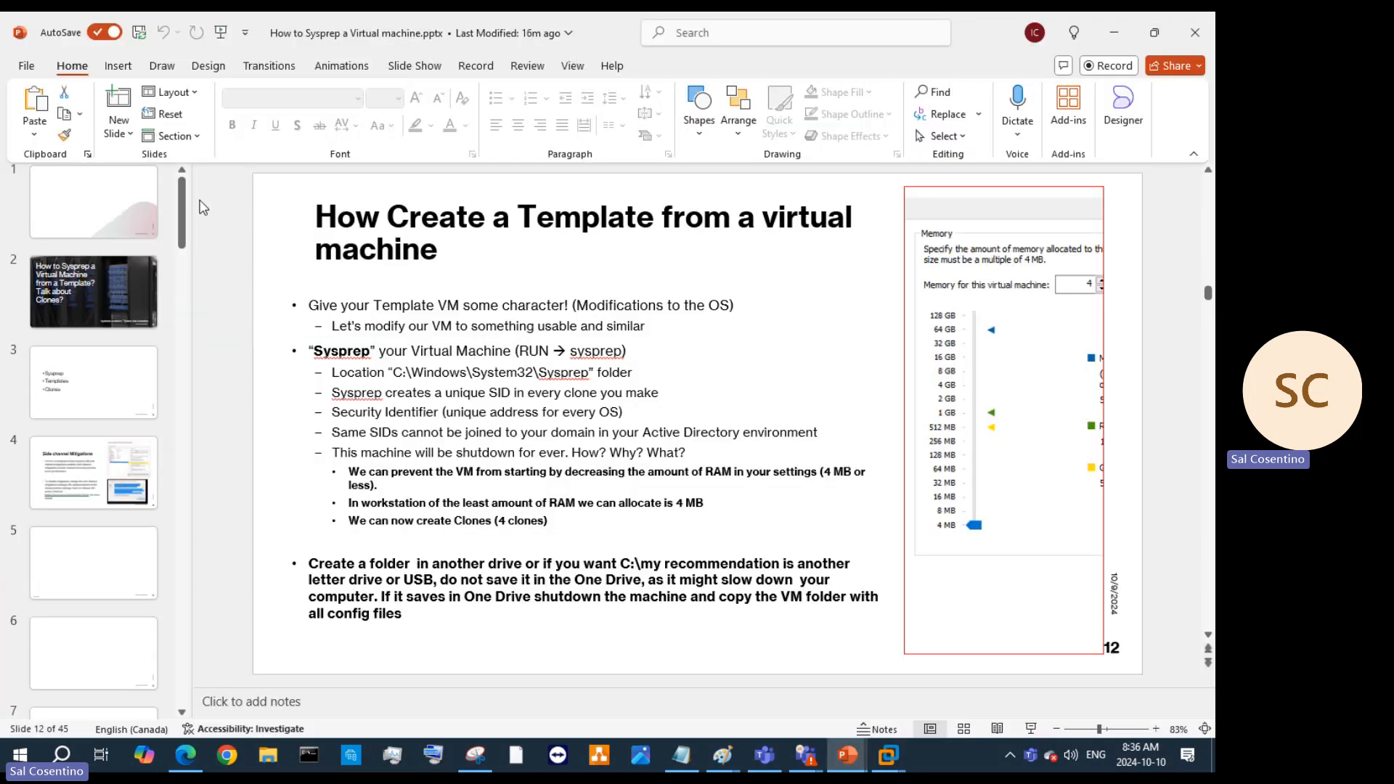
left_click(89, 329)
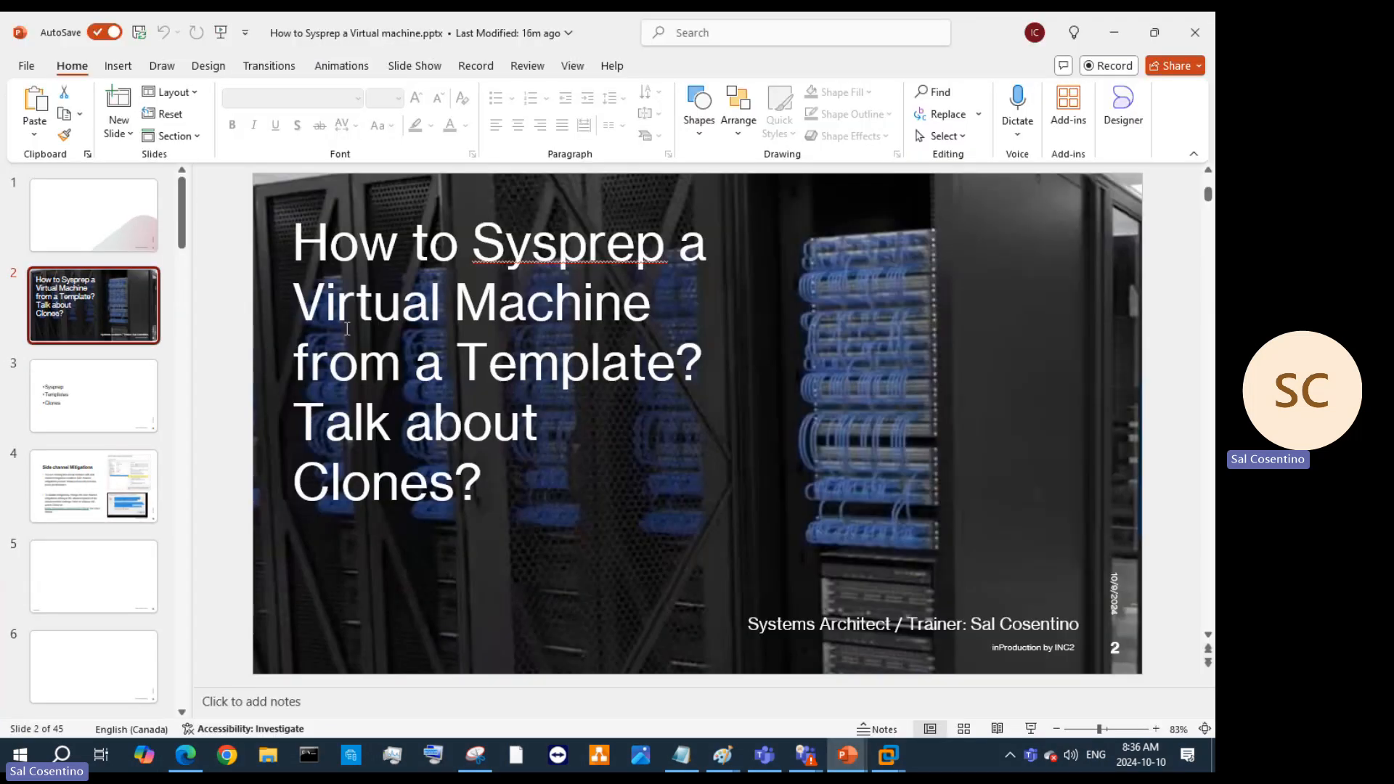
left_click(103, 226)
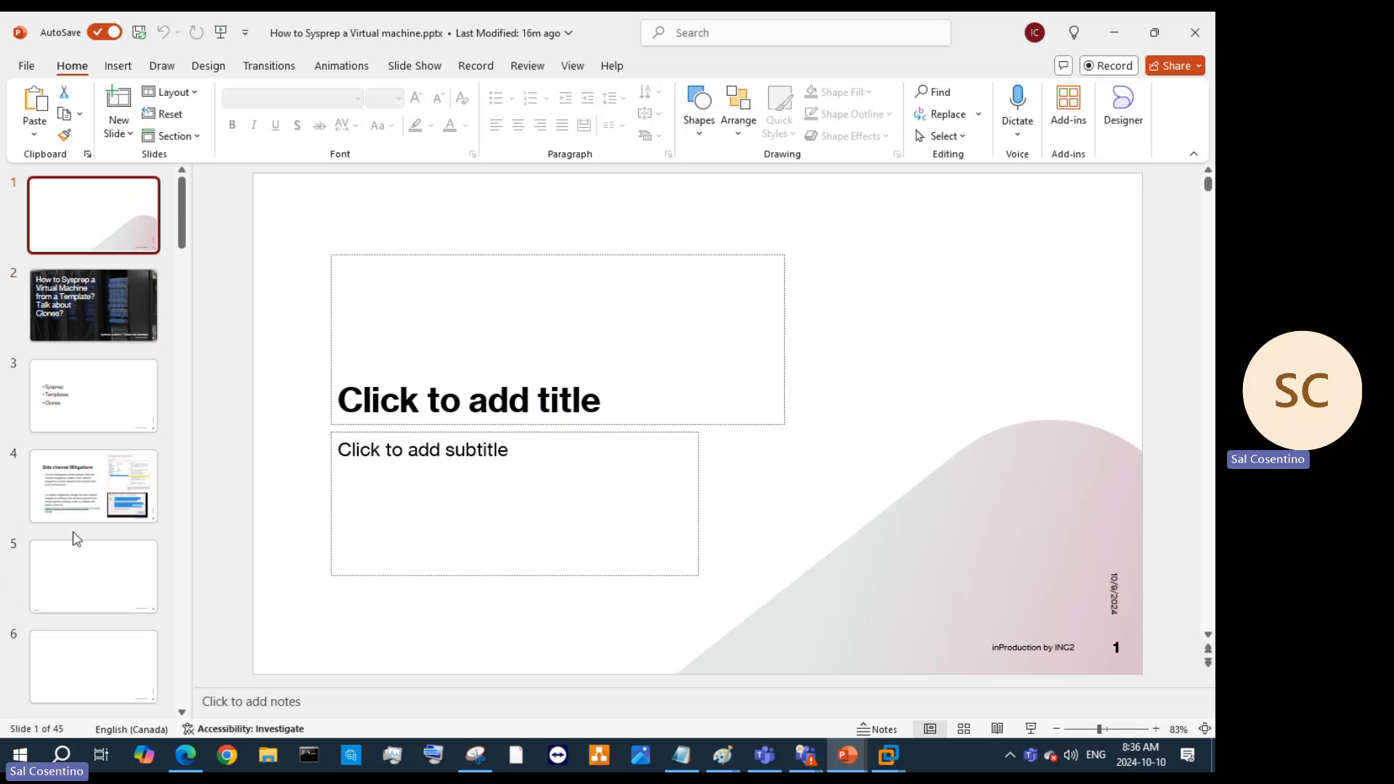
left_click(99, 489)
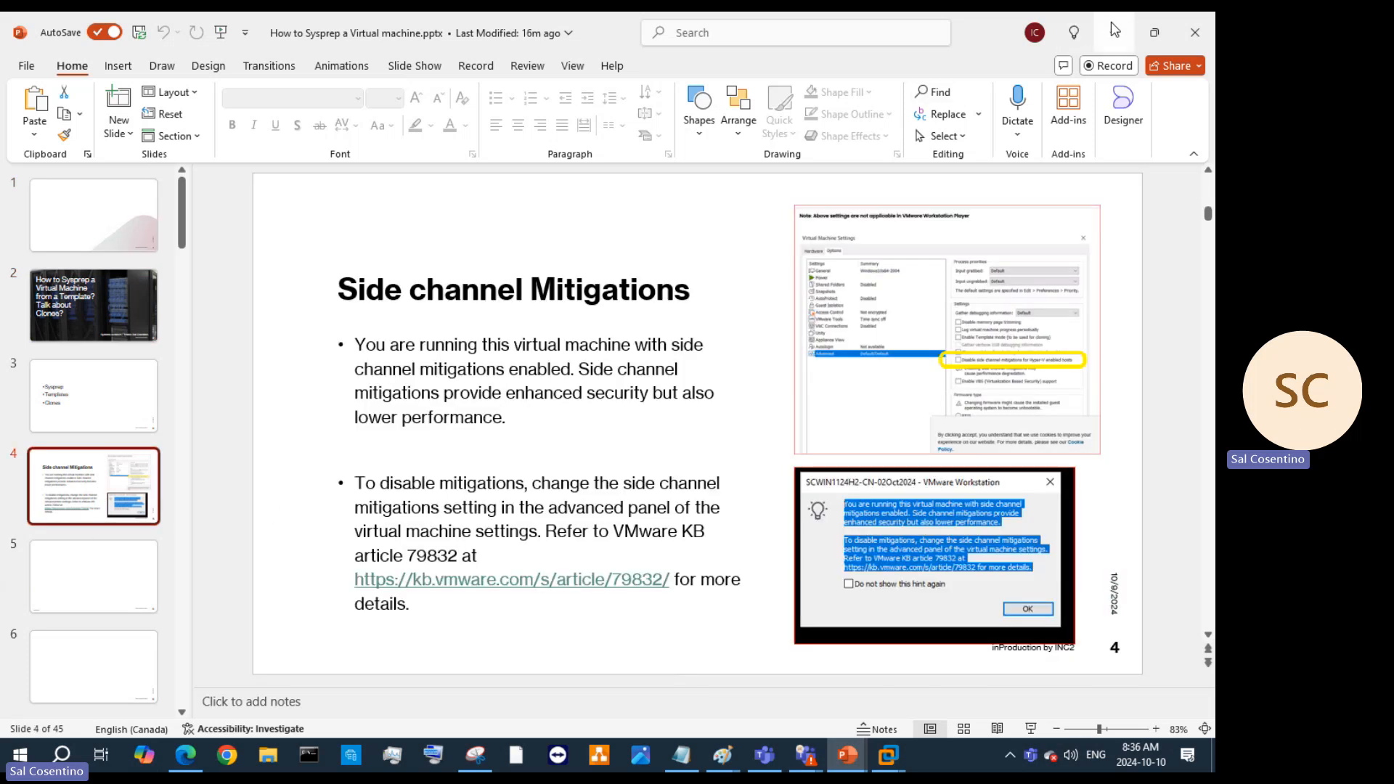
left_click(1114, 31)
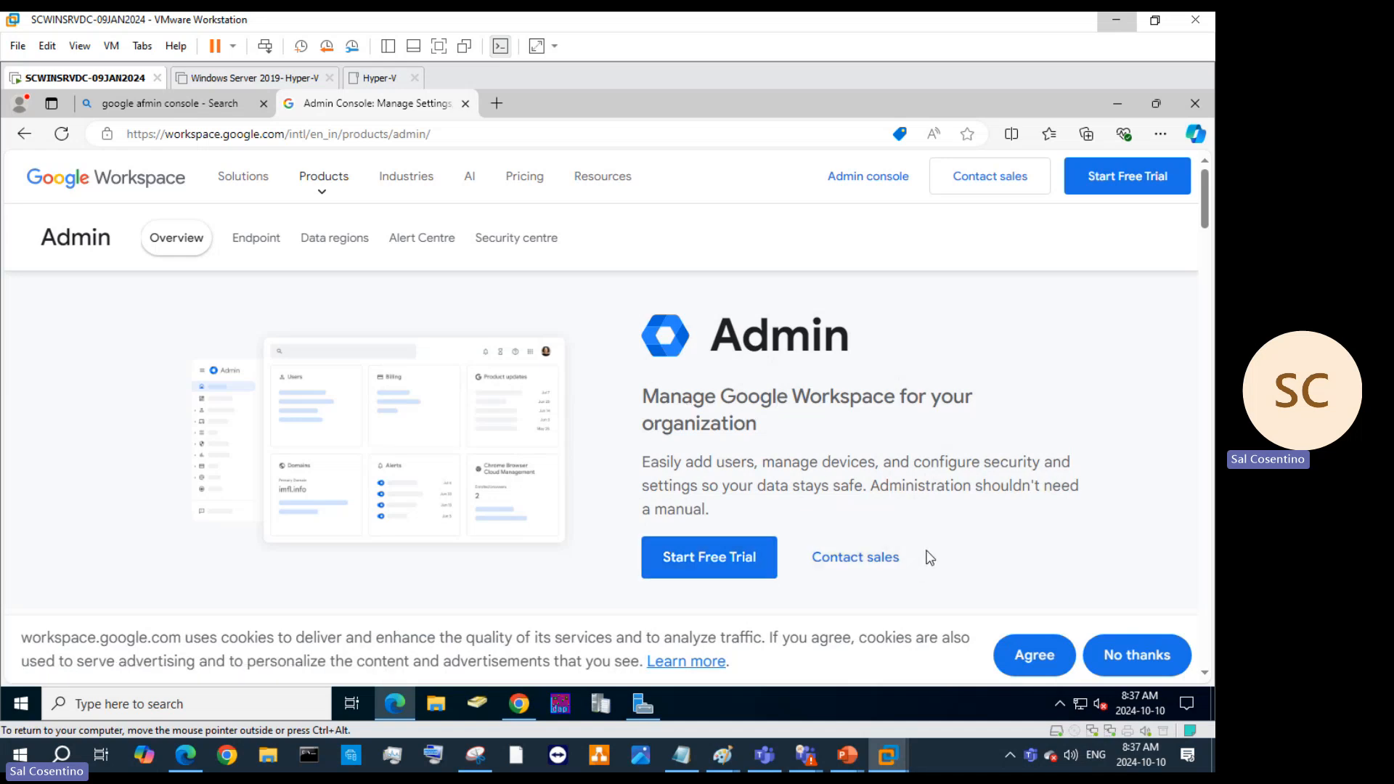
Scroll the Admin product page and start the Google Workspace free trial signup.
scroll(933, 541, "down", 5)
scroll(934, 540, "up", 5)
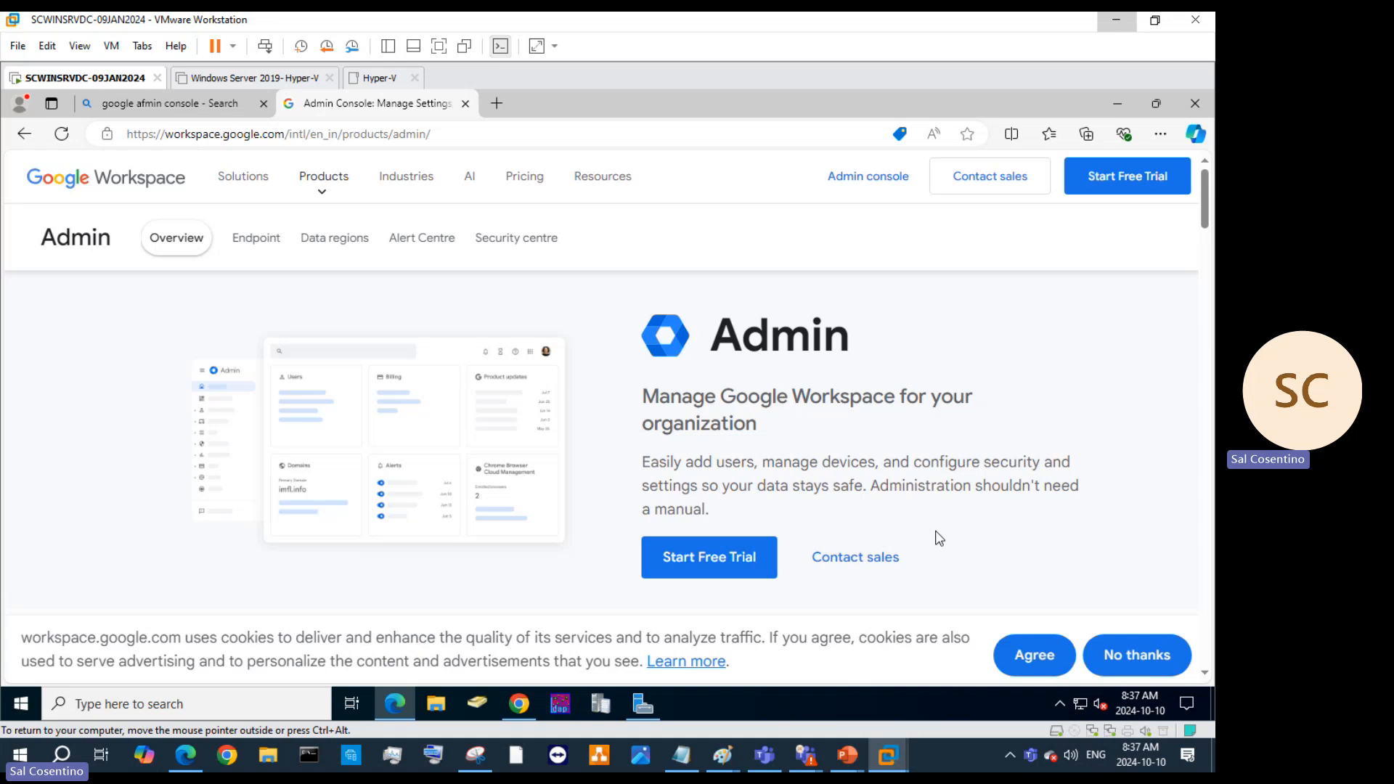
left_click(701, 571)
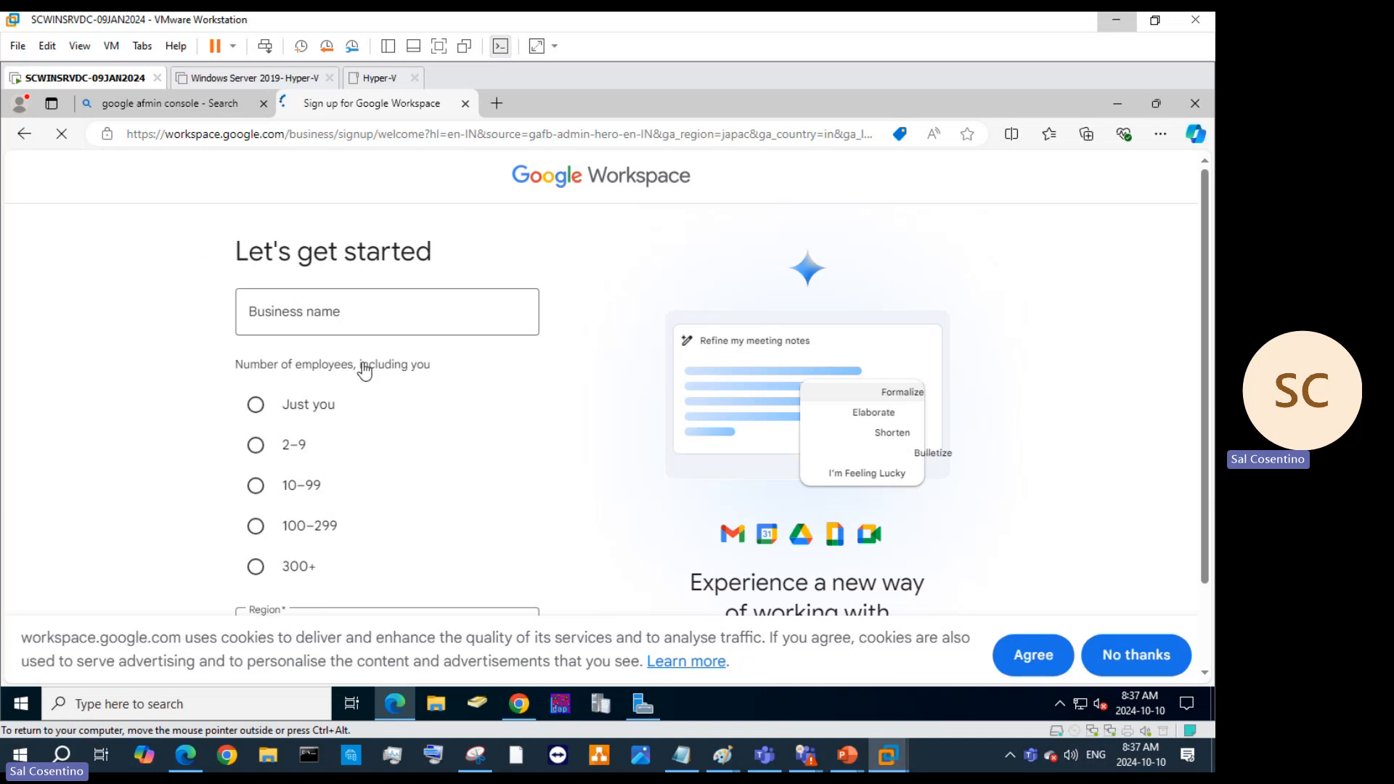
Choose 300+ employees and enter 'test' as the business name.
scroll(389, 372, "down", 2)
scroll(398, 445, "up", 2)
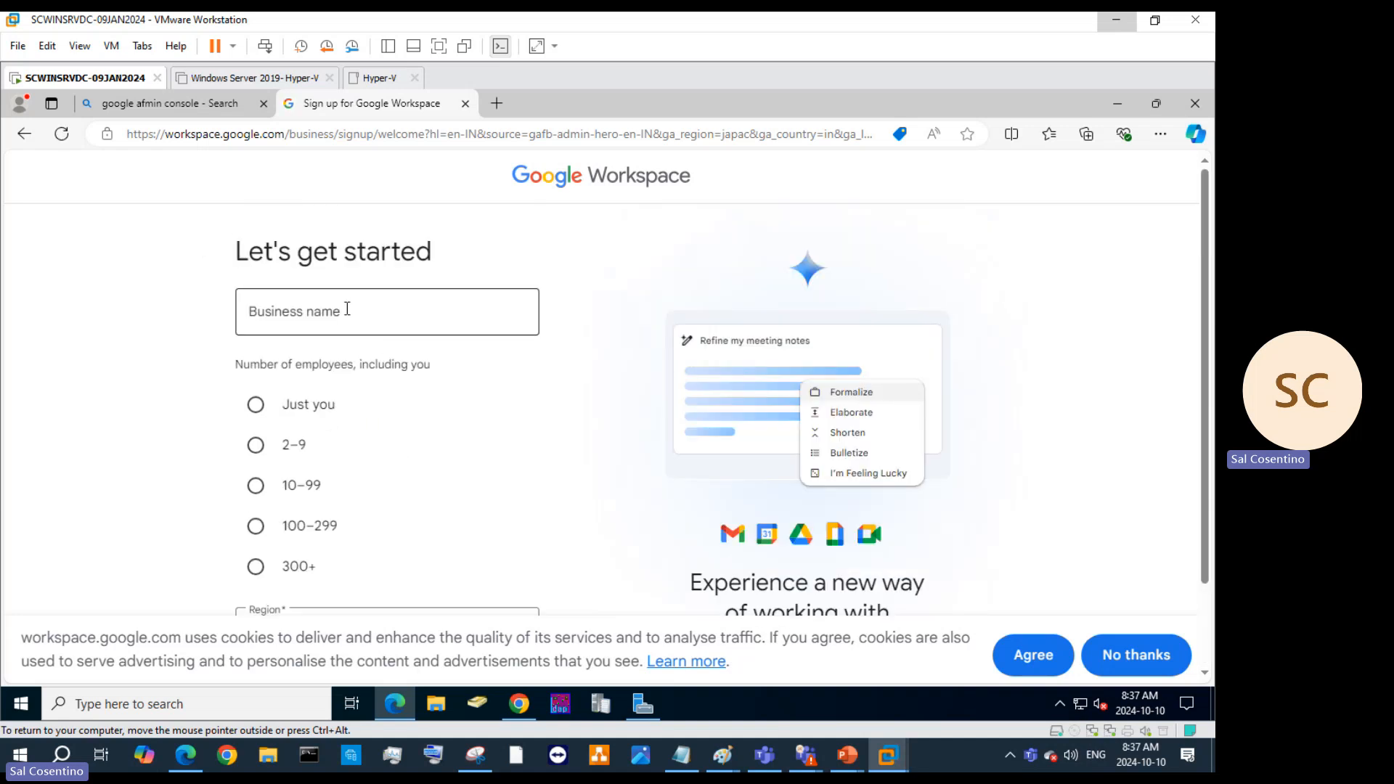
scroll(441, 493, "down", 2)
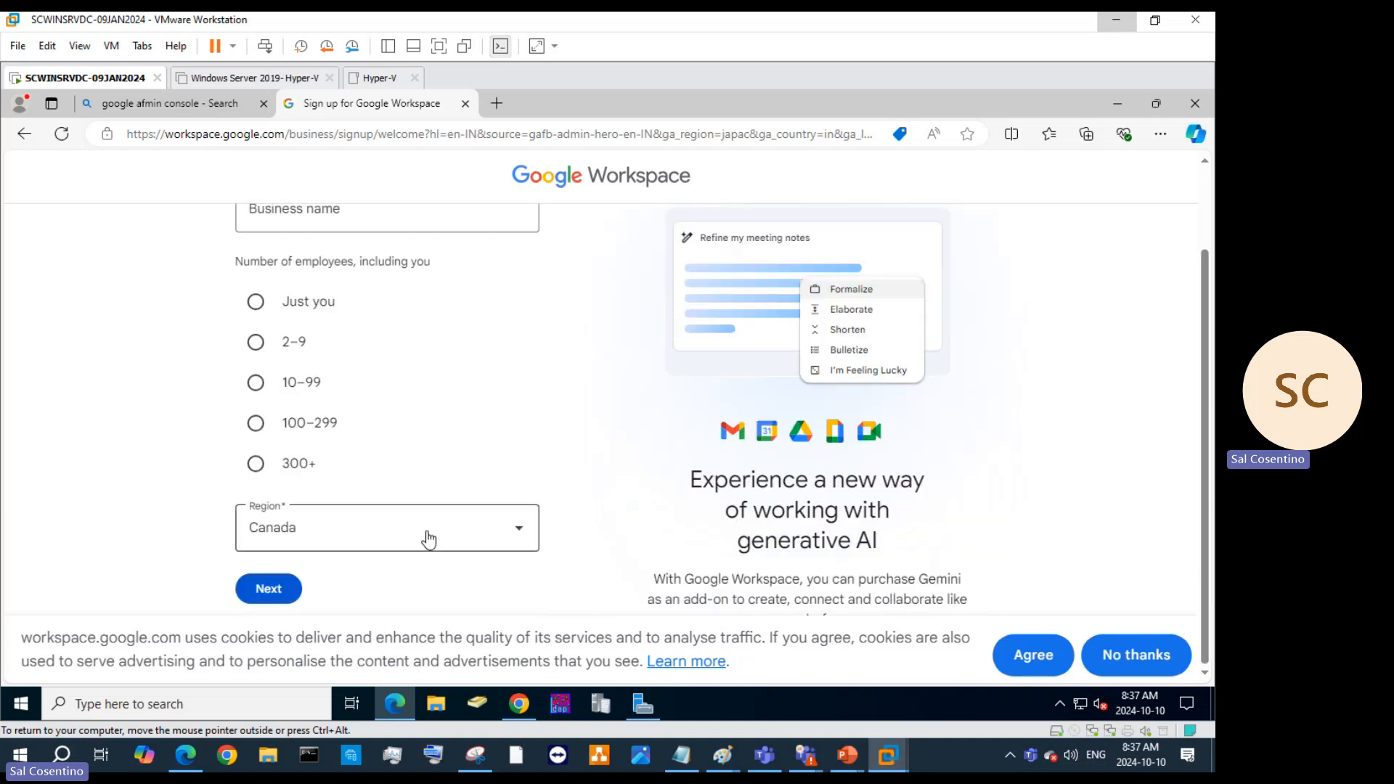
scroll(436, 537, "up", 2)
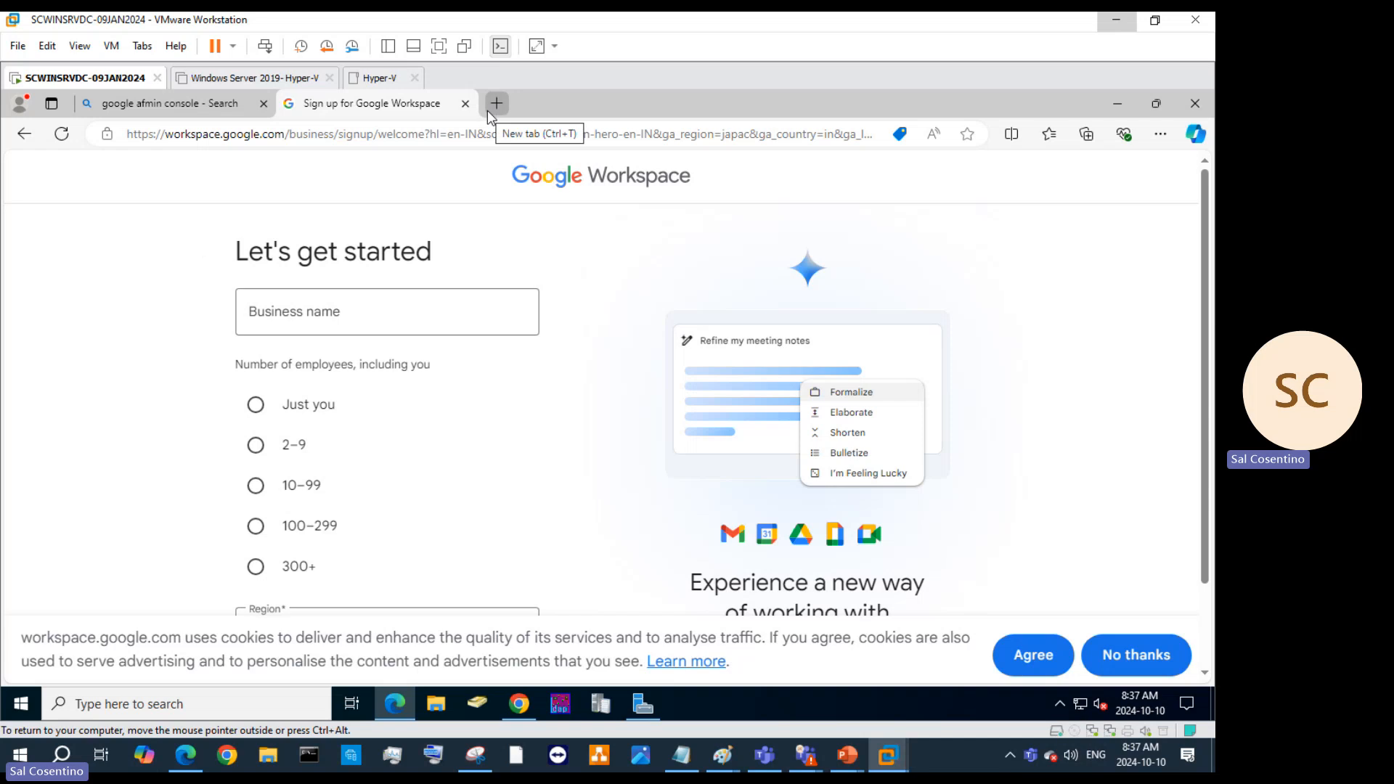
scroll(343, 421, "down", 2)
scroll(343, 421, "up", 2)
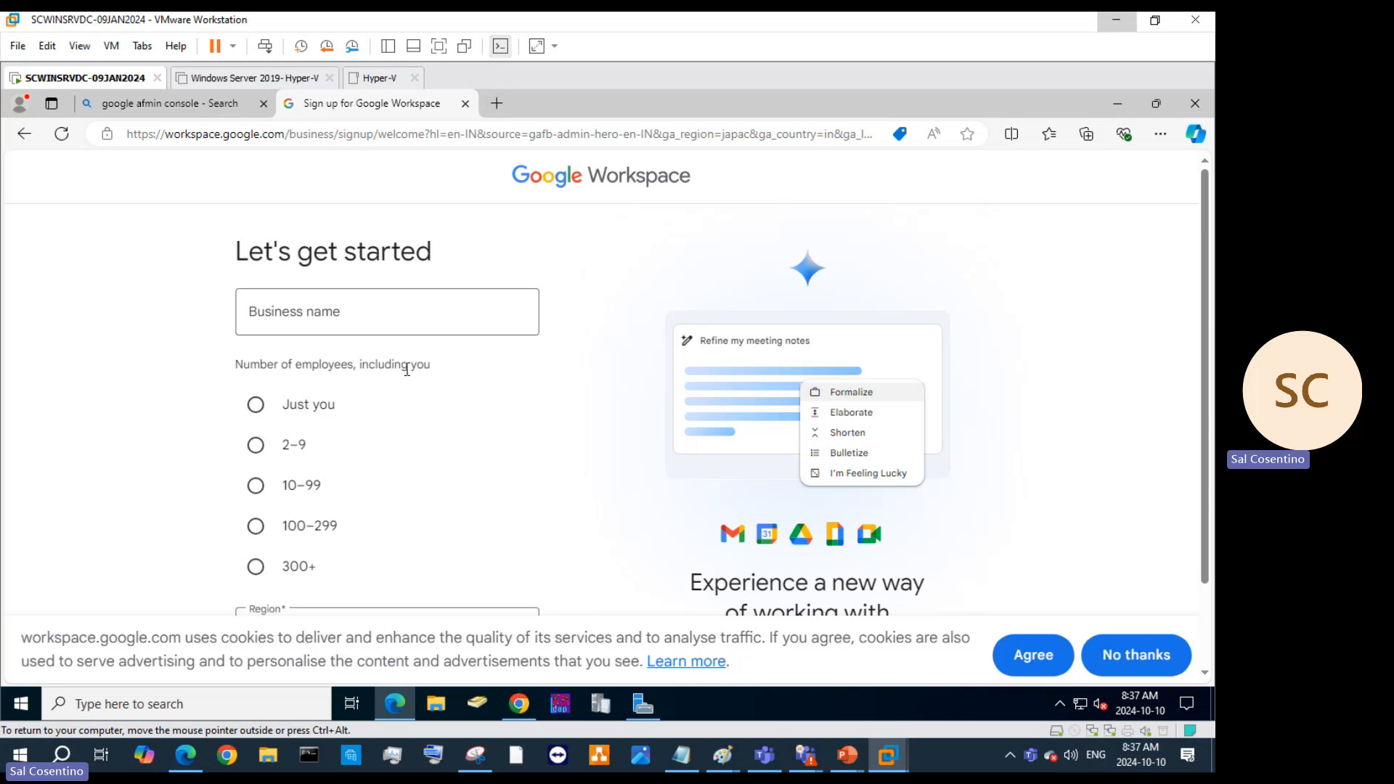
scroll(330, 453, "down", 2)
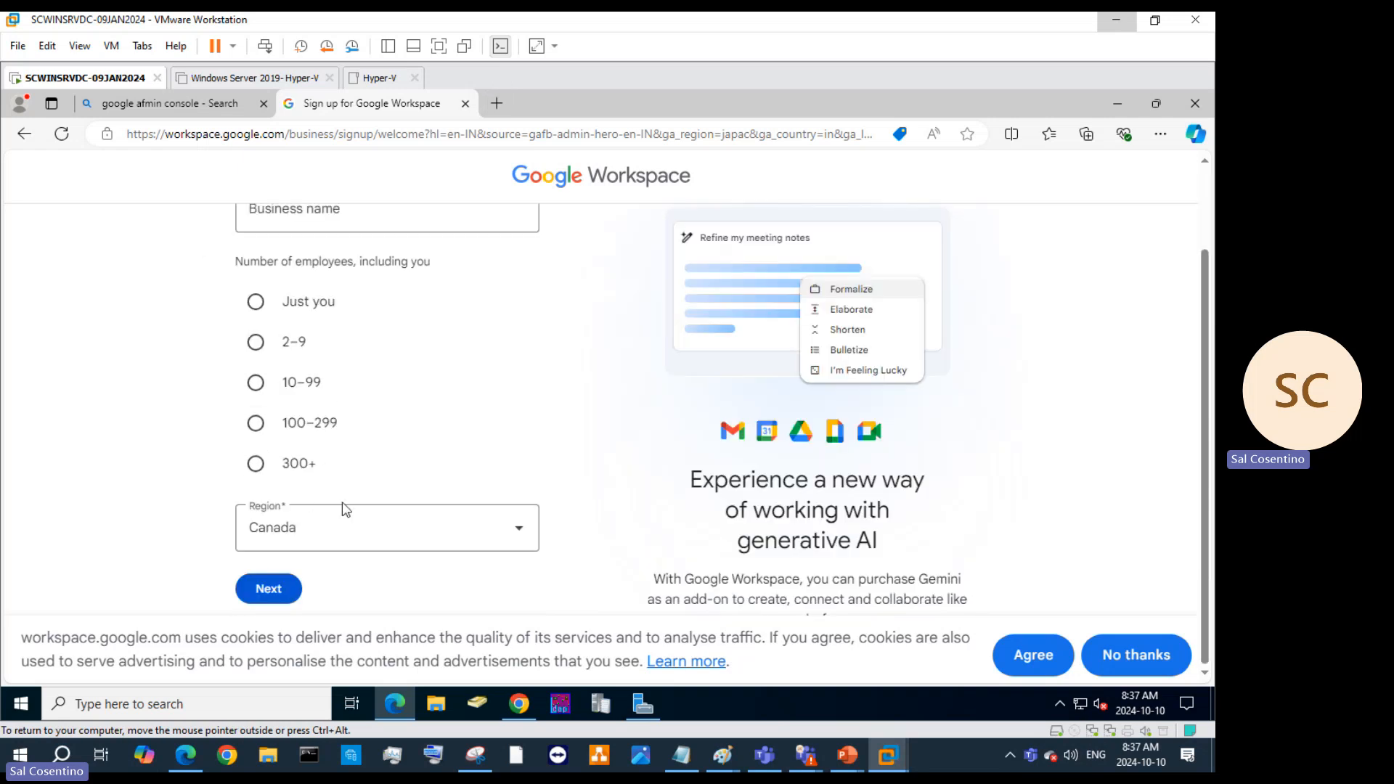
left_click(270, 455)
left_click(296, 213)
type("test")
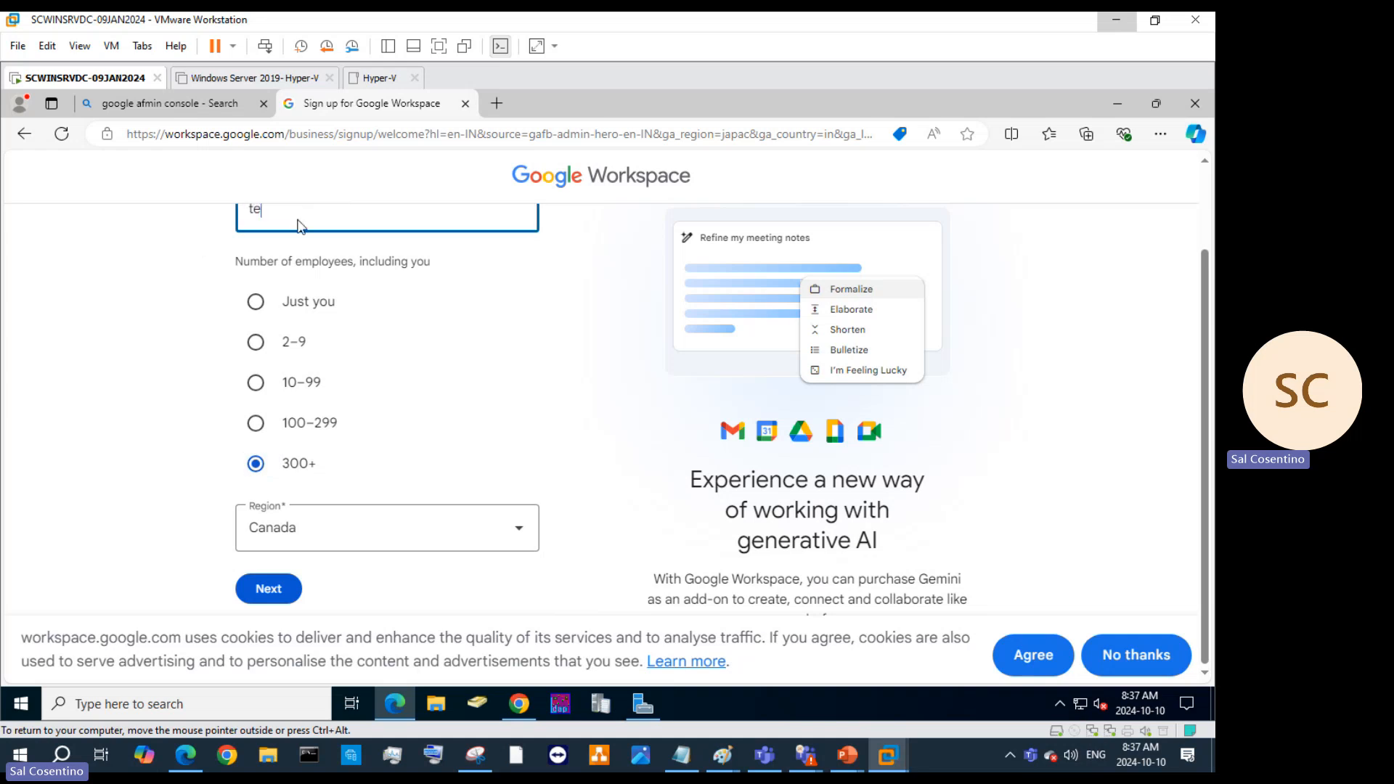
Continue to contact info, leave the name and email fields blank, and return to the search results.
left_click(267, 592)
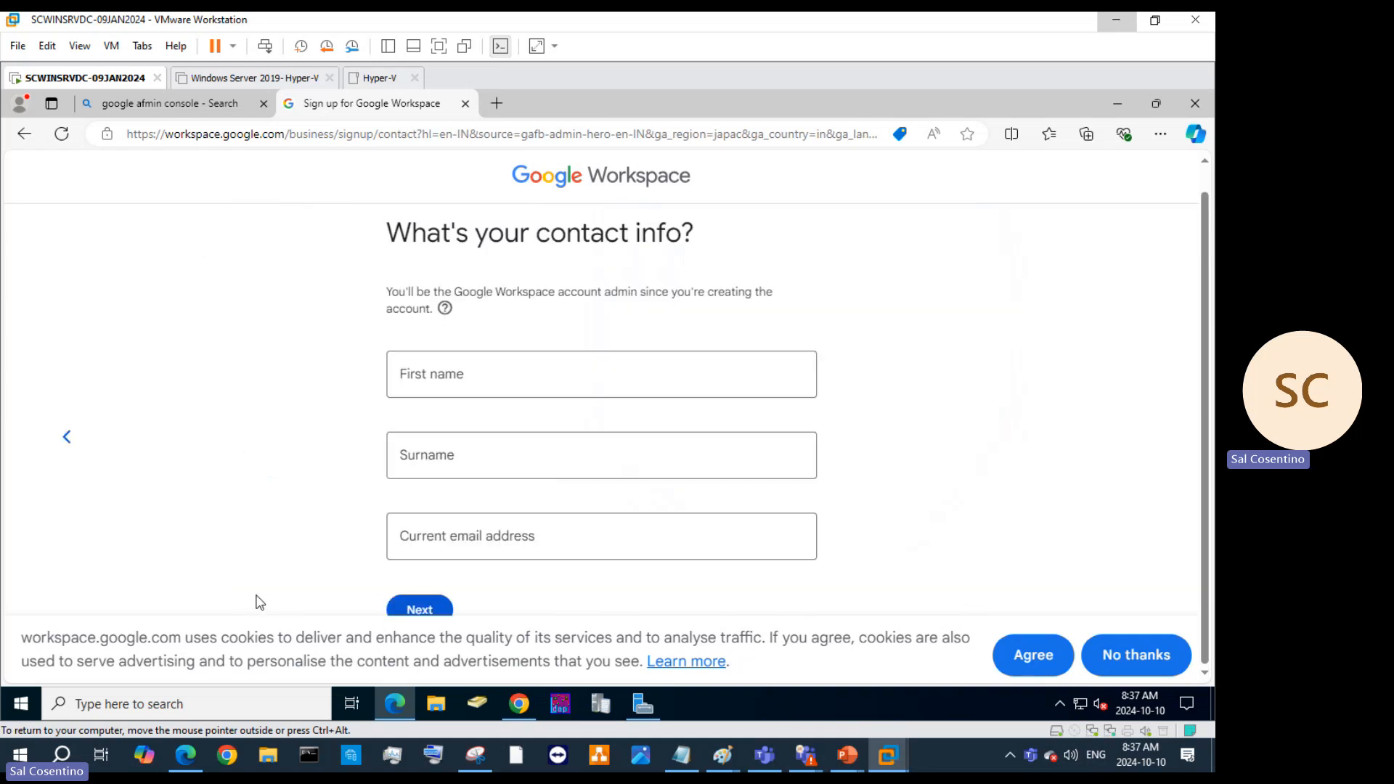
left_click(449, 378)
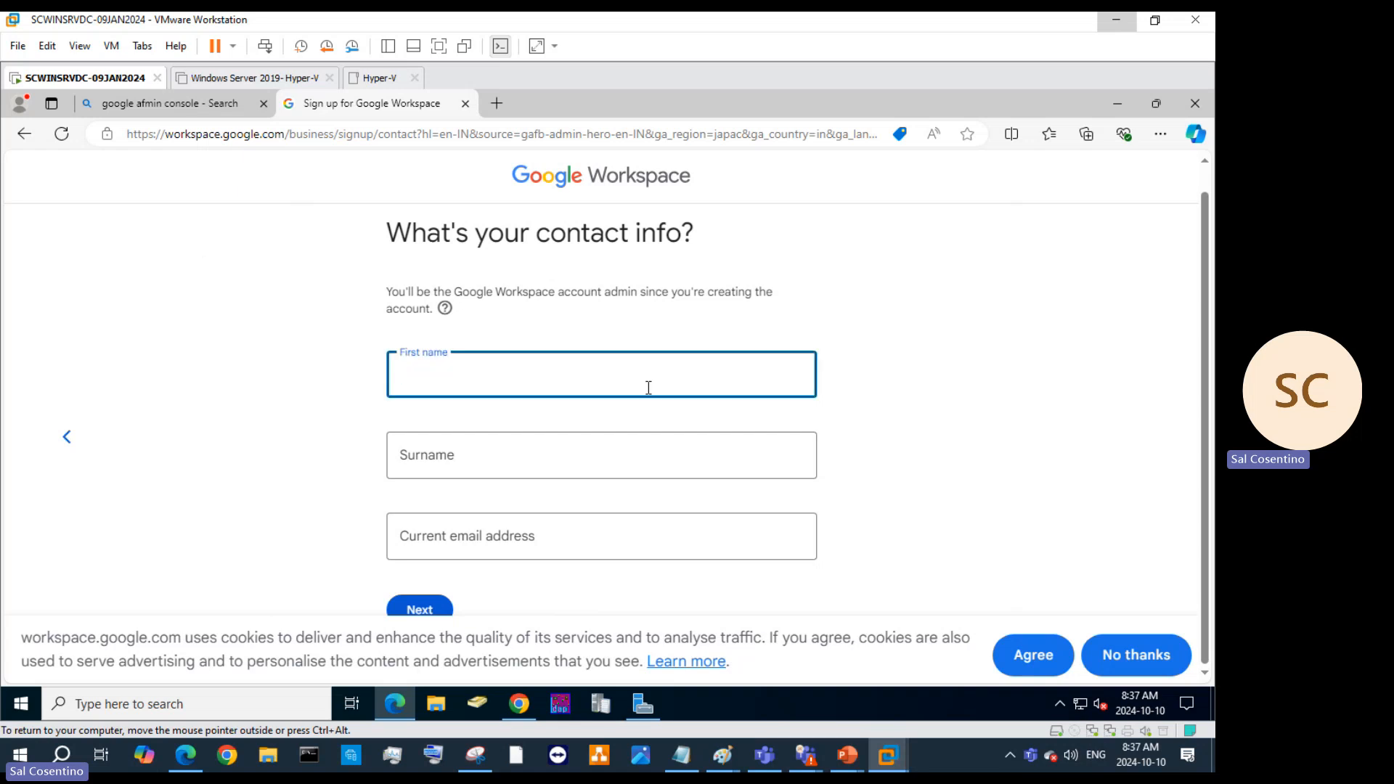
left_click(587, 463)
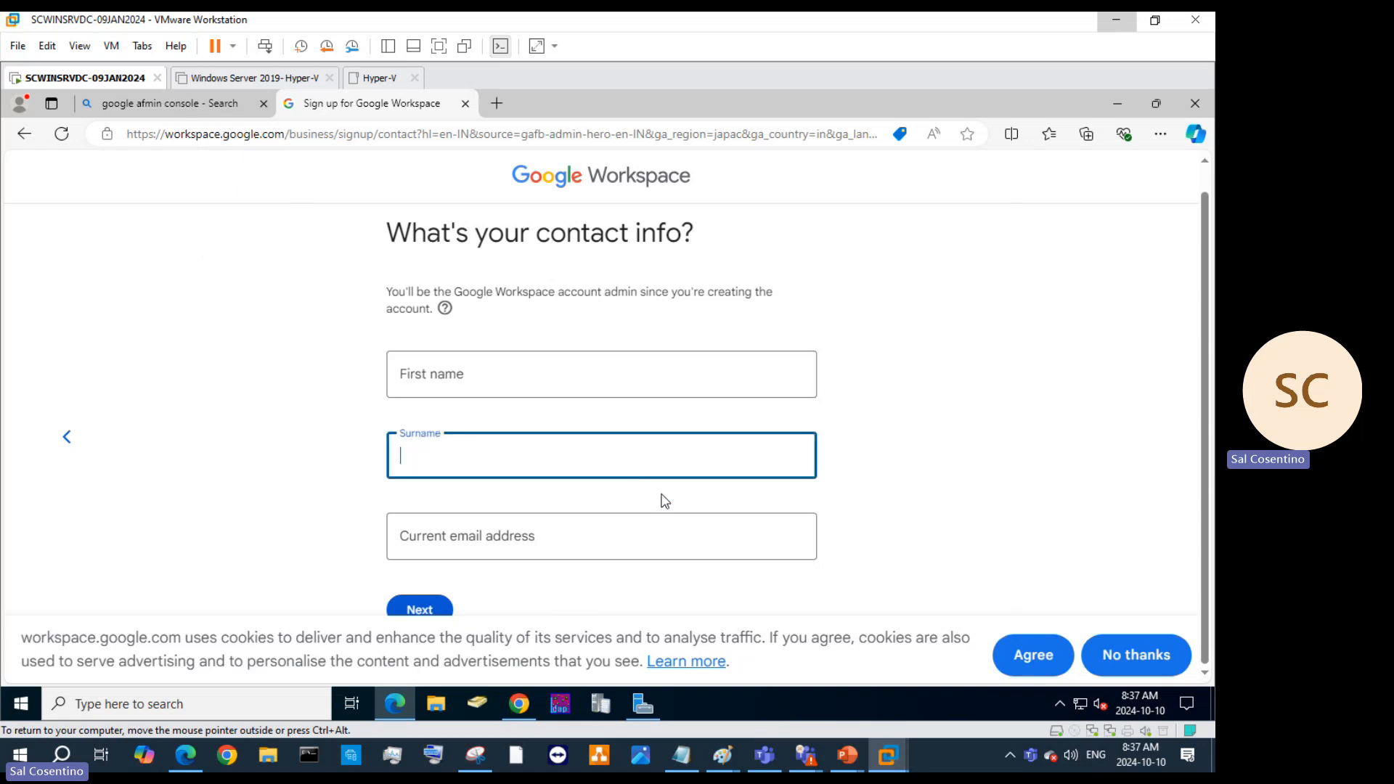
left_click(493, 541)
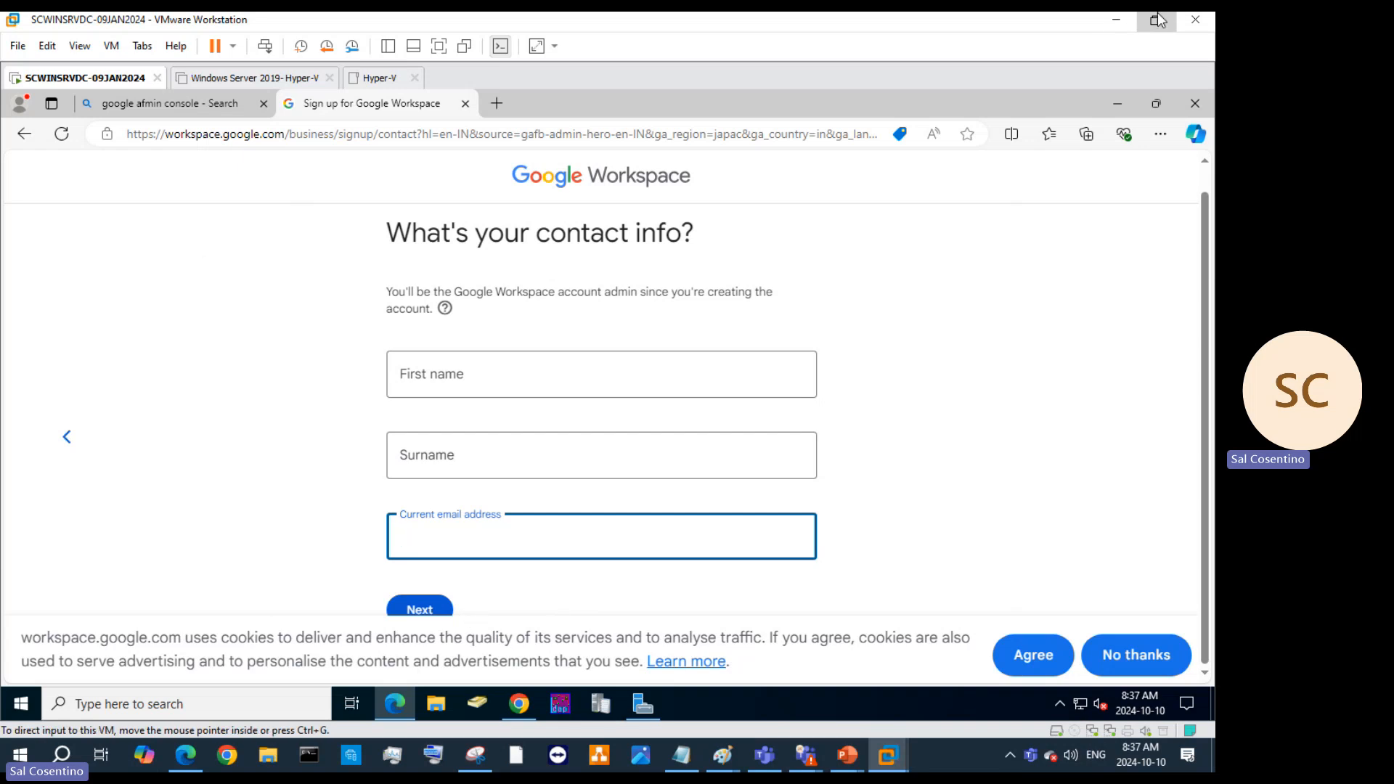
left_click(233, 104)
Add 'sign' to the Google admin console Bing search and rerun it.
scroll(377, 371, "down", 5)
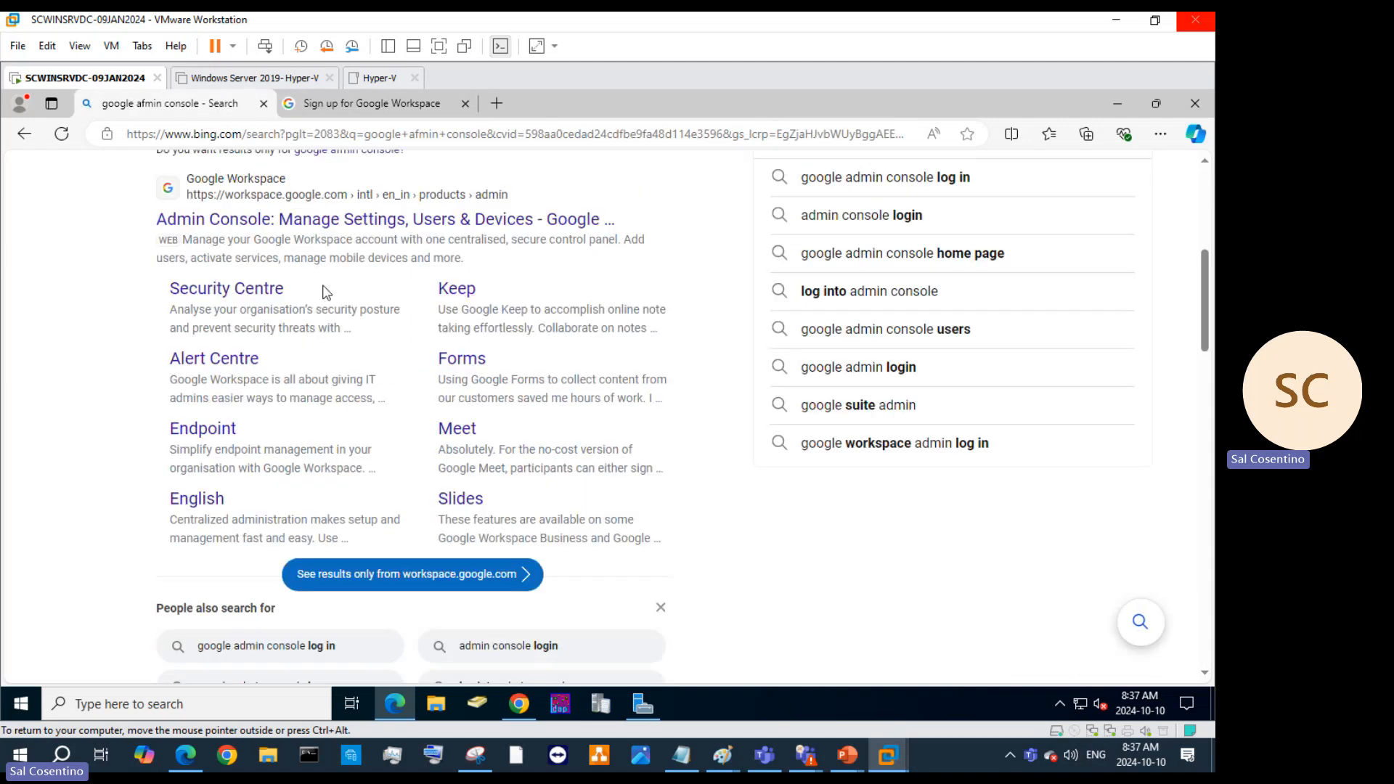
scroll(441, 501, "down", 4)
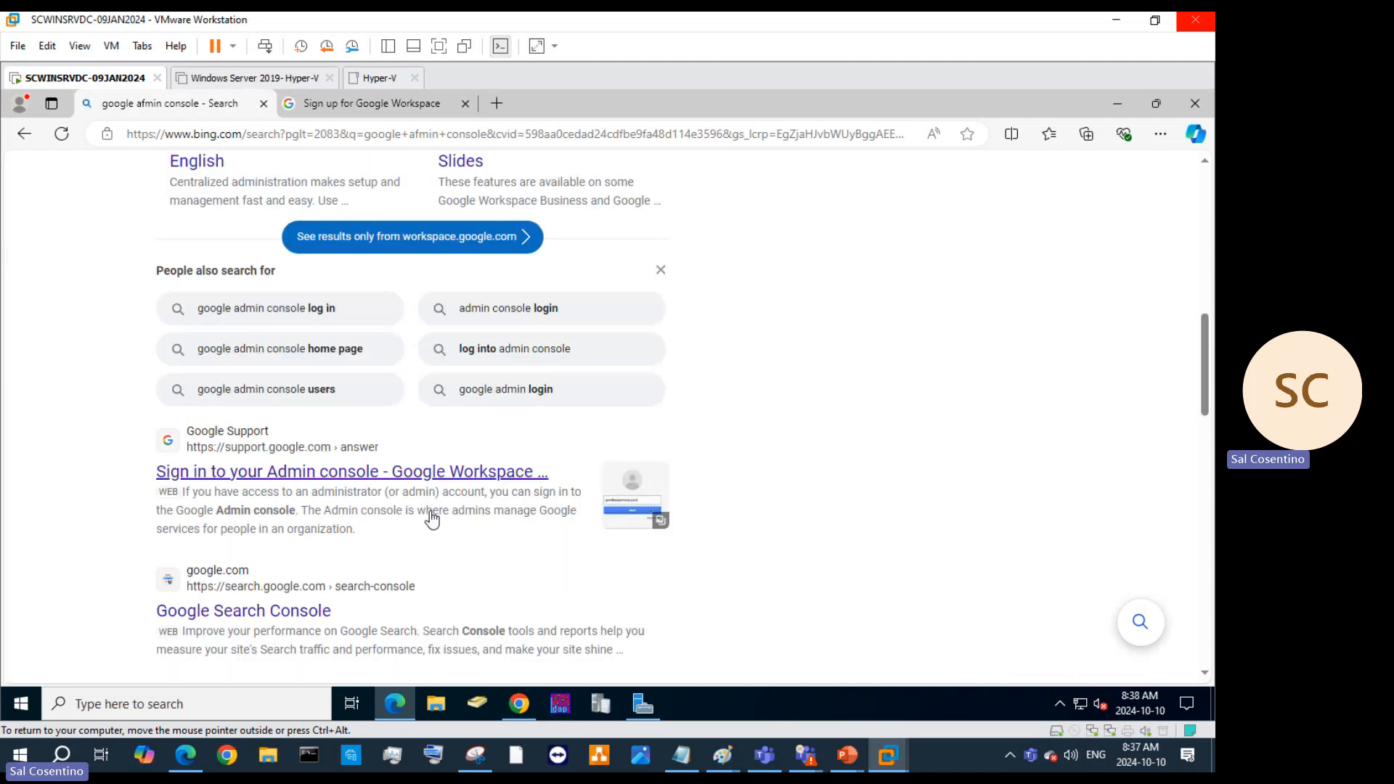
scroll(372, 487, "up", 10)
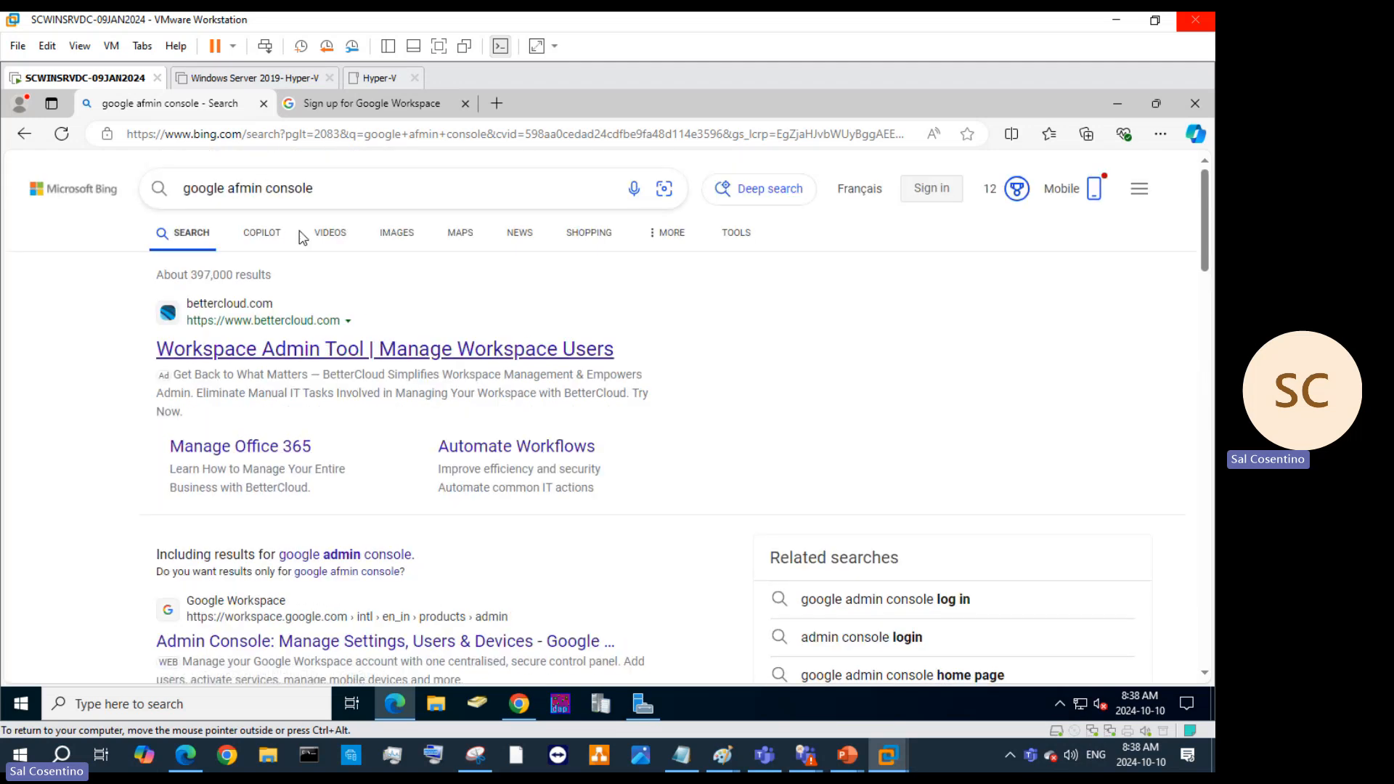
left_click(339, 183)
type("sign")
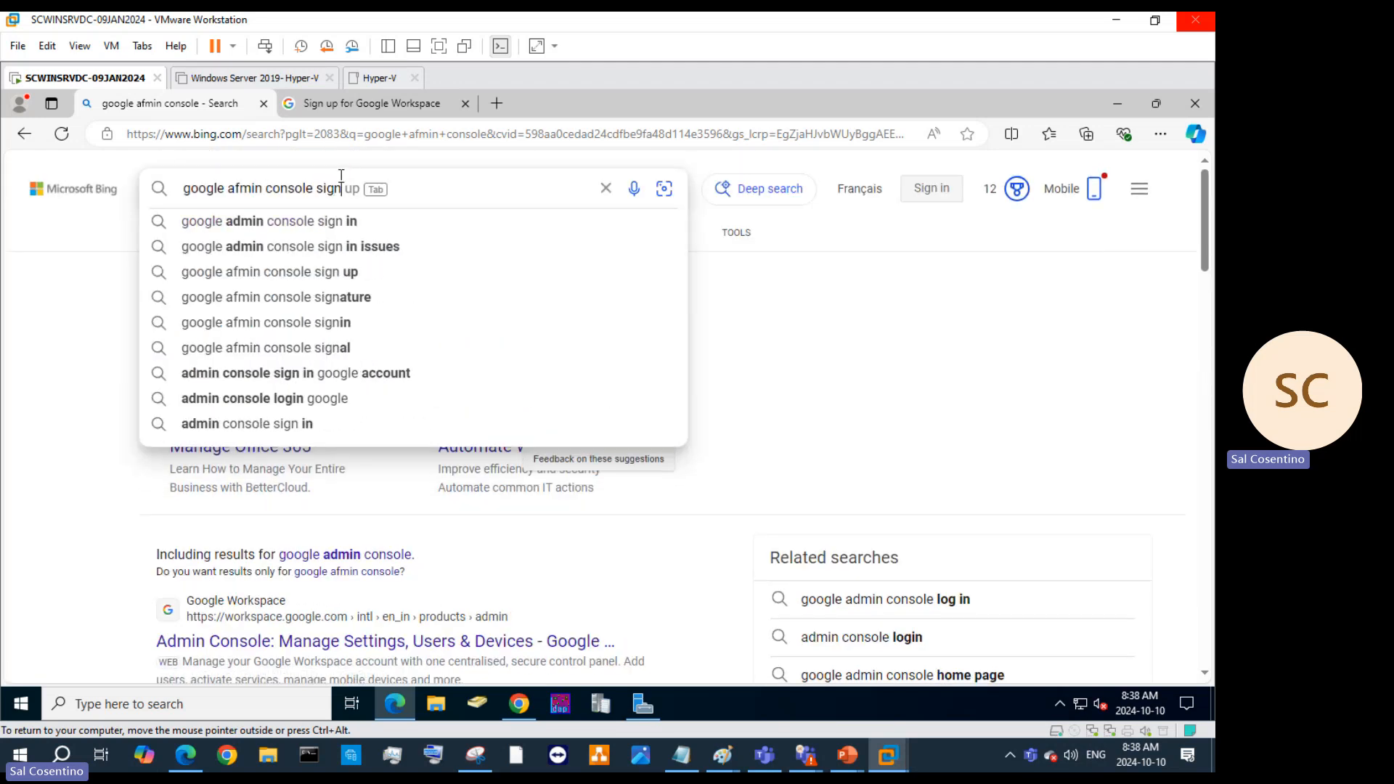
key("Return")
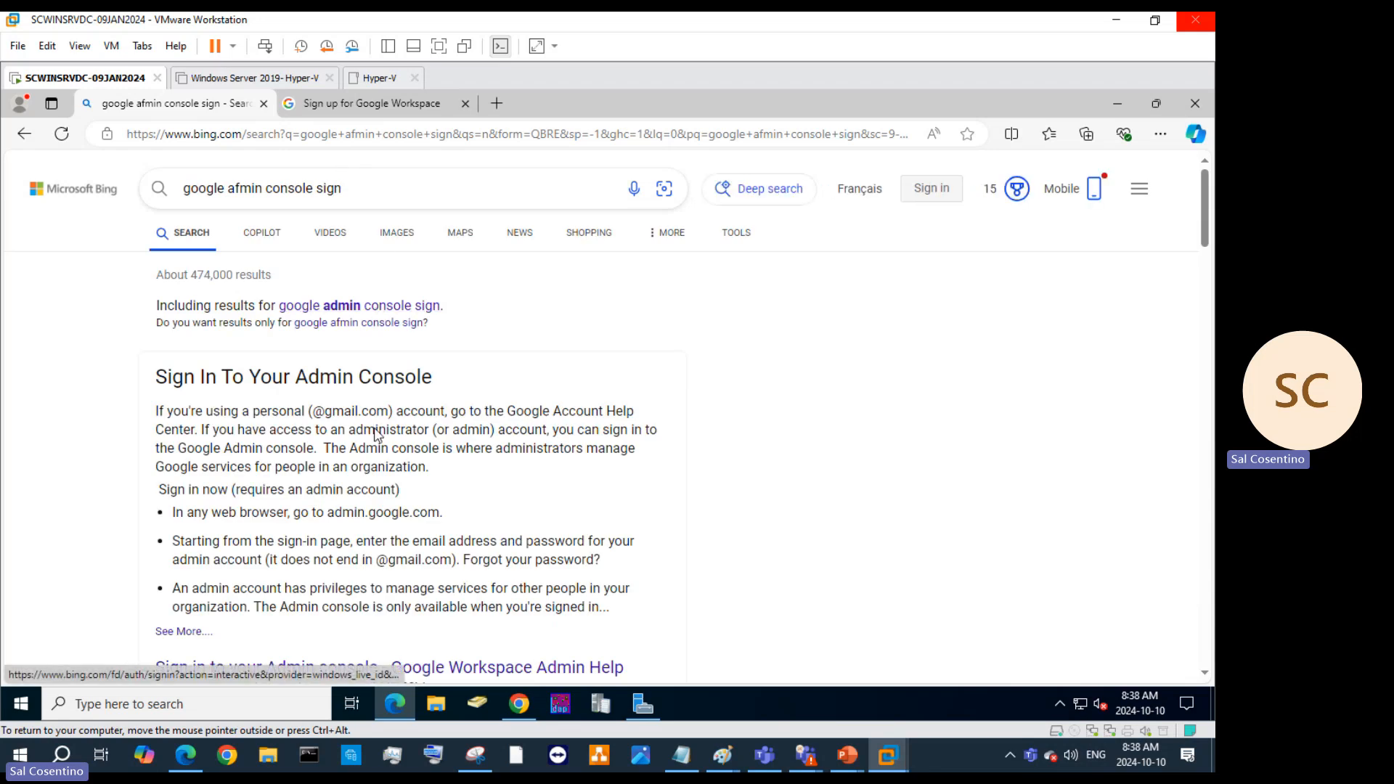
Open the 'Sign in to your Admin console' help article from the results.
scroll(376, 430, "down", 5)
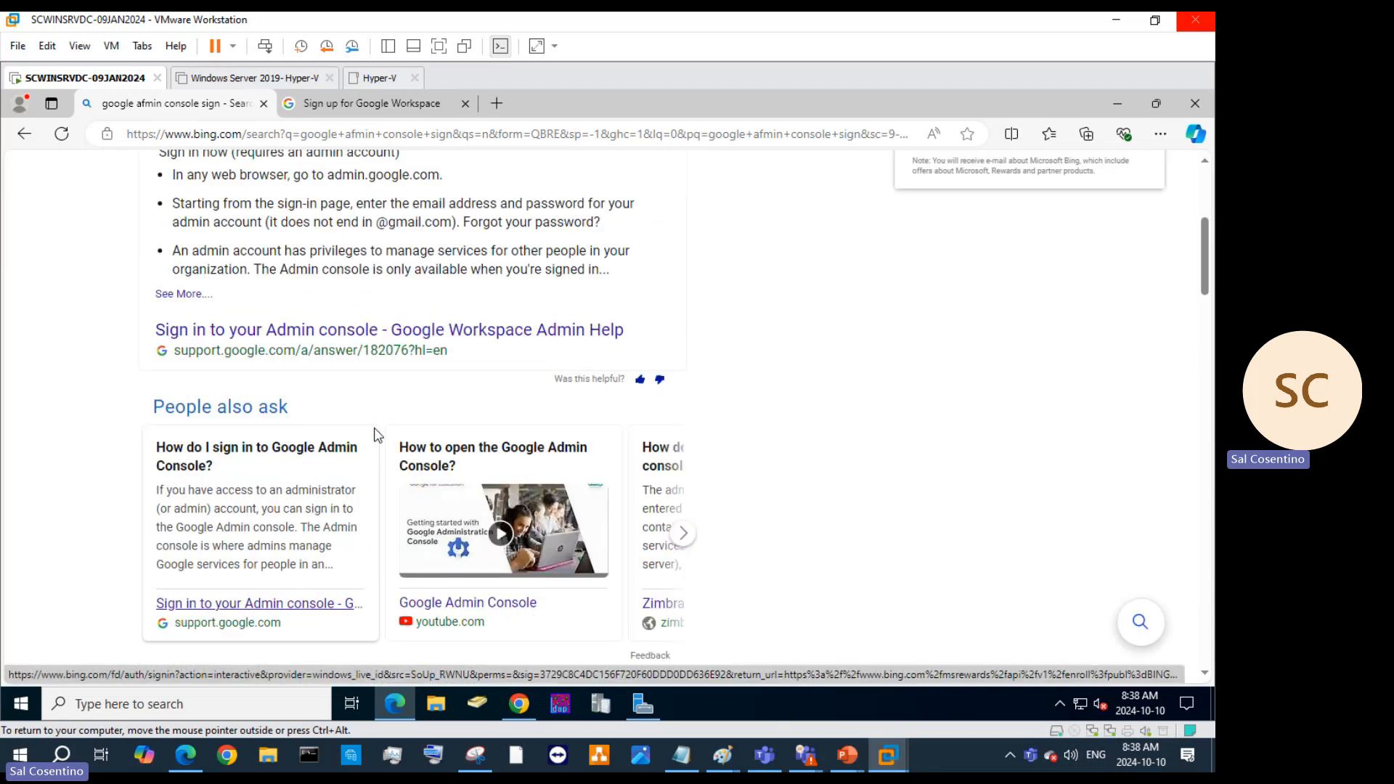
scroll(376, 434, "down", 5)
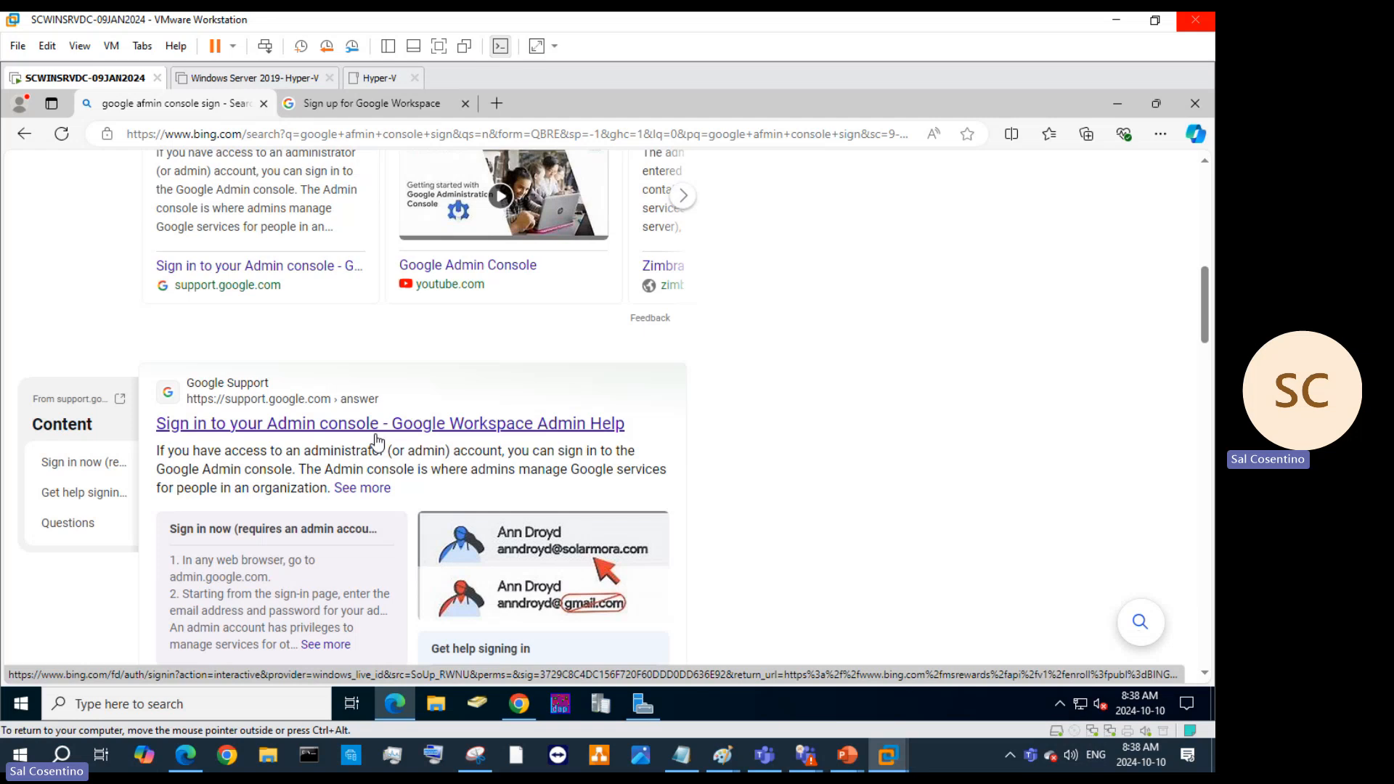
left_click(376, 435)
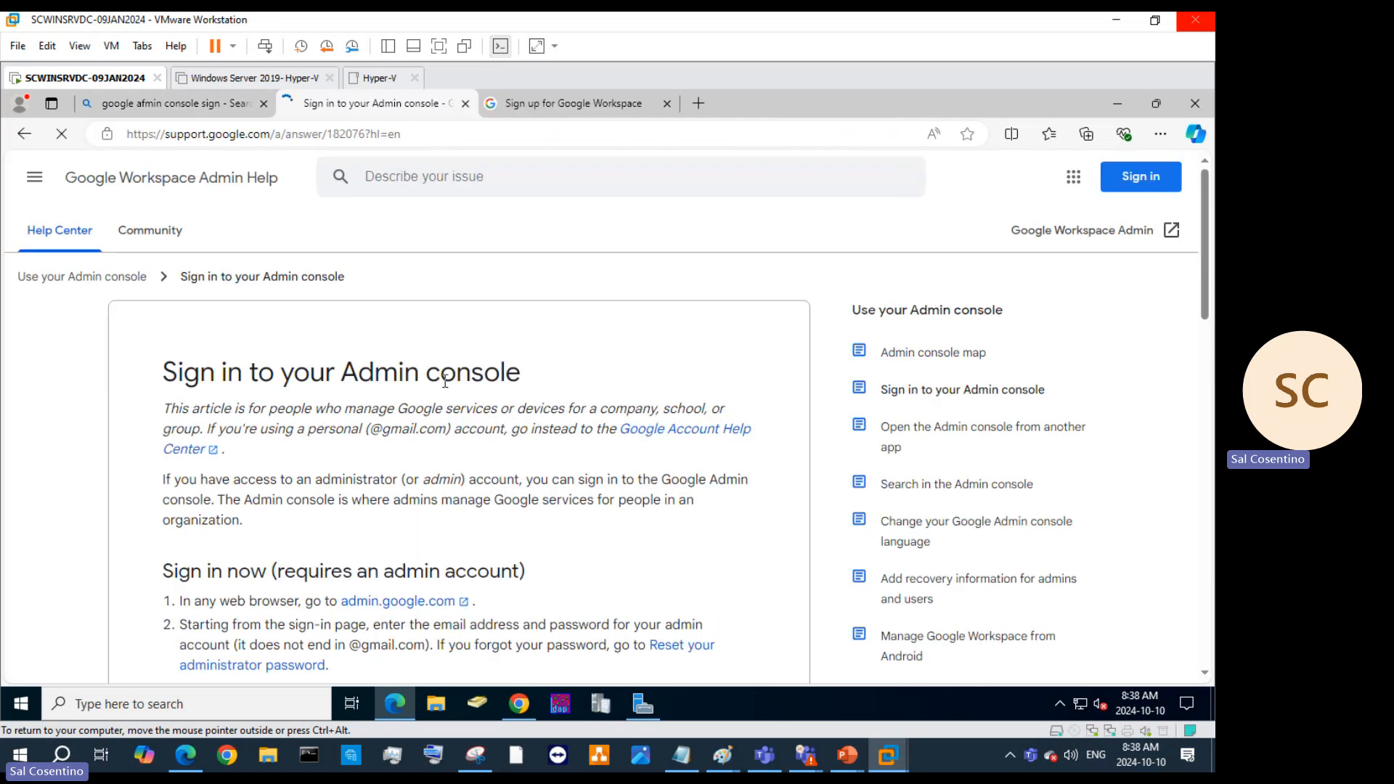
scroll(475, 407, "down", 1)
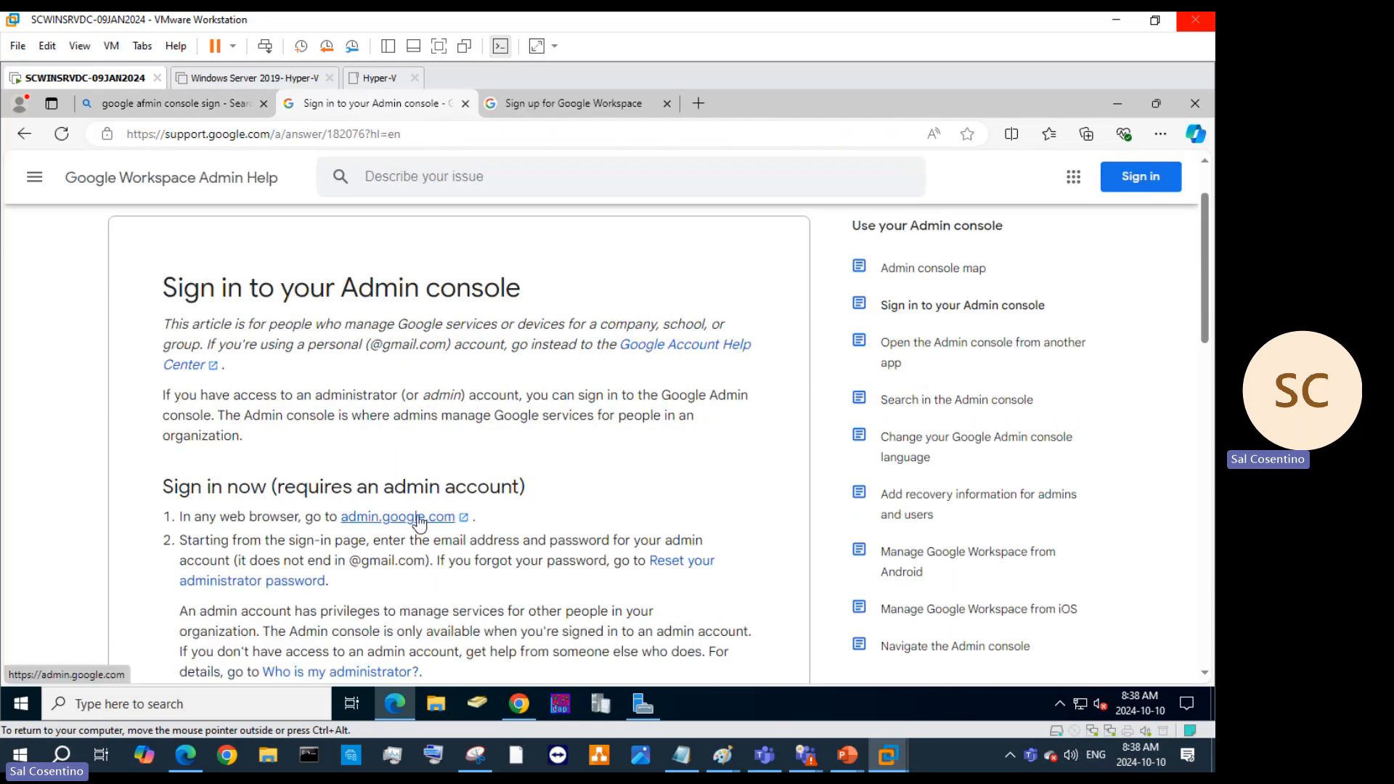
Sign in at admin.google.com with the admin email and password, retrying after a wrong password.
left_click(381, 518)
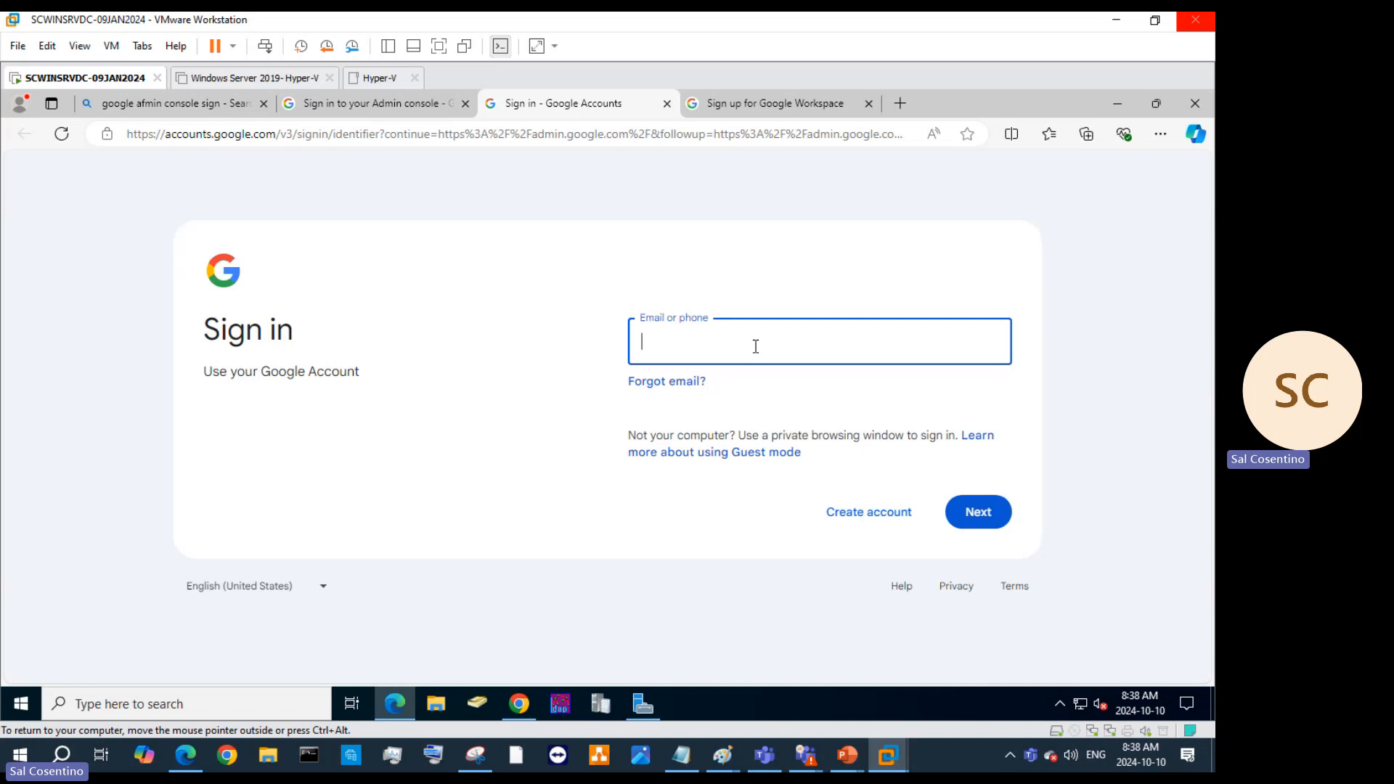
left_click(980, 524)
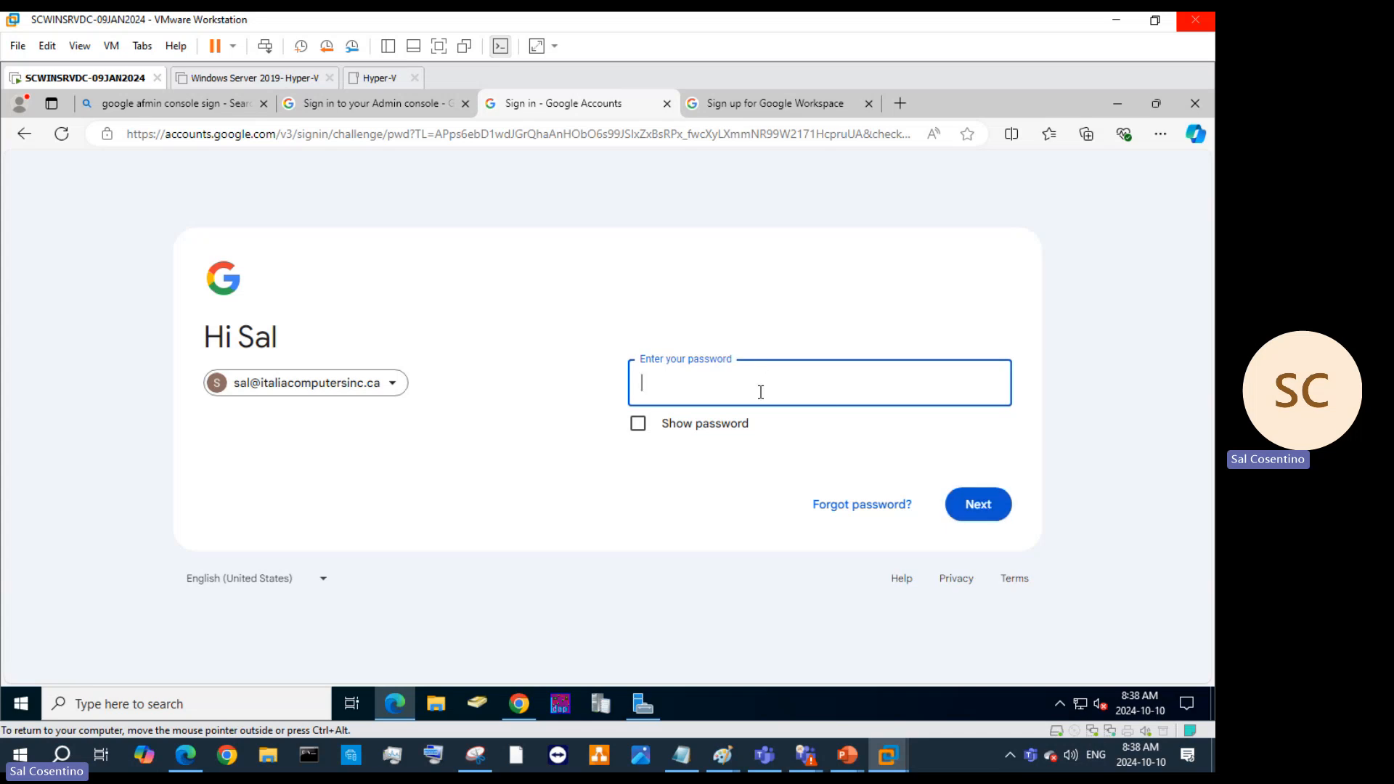
type("••••••")
key("Return")
type("••••••••••••")
key("Return")
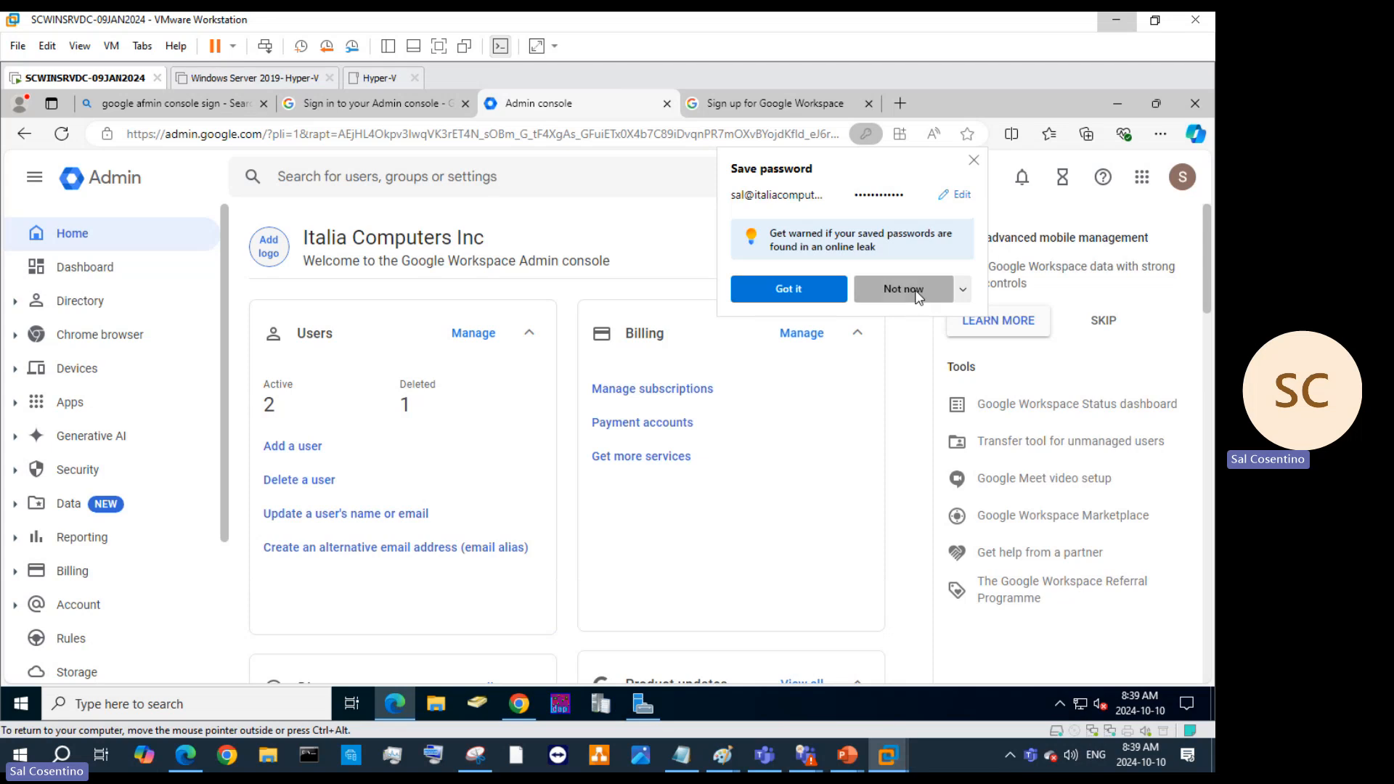
Decline saving the password and scroll through the Google apps launcher list.
left_click(916, 289)
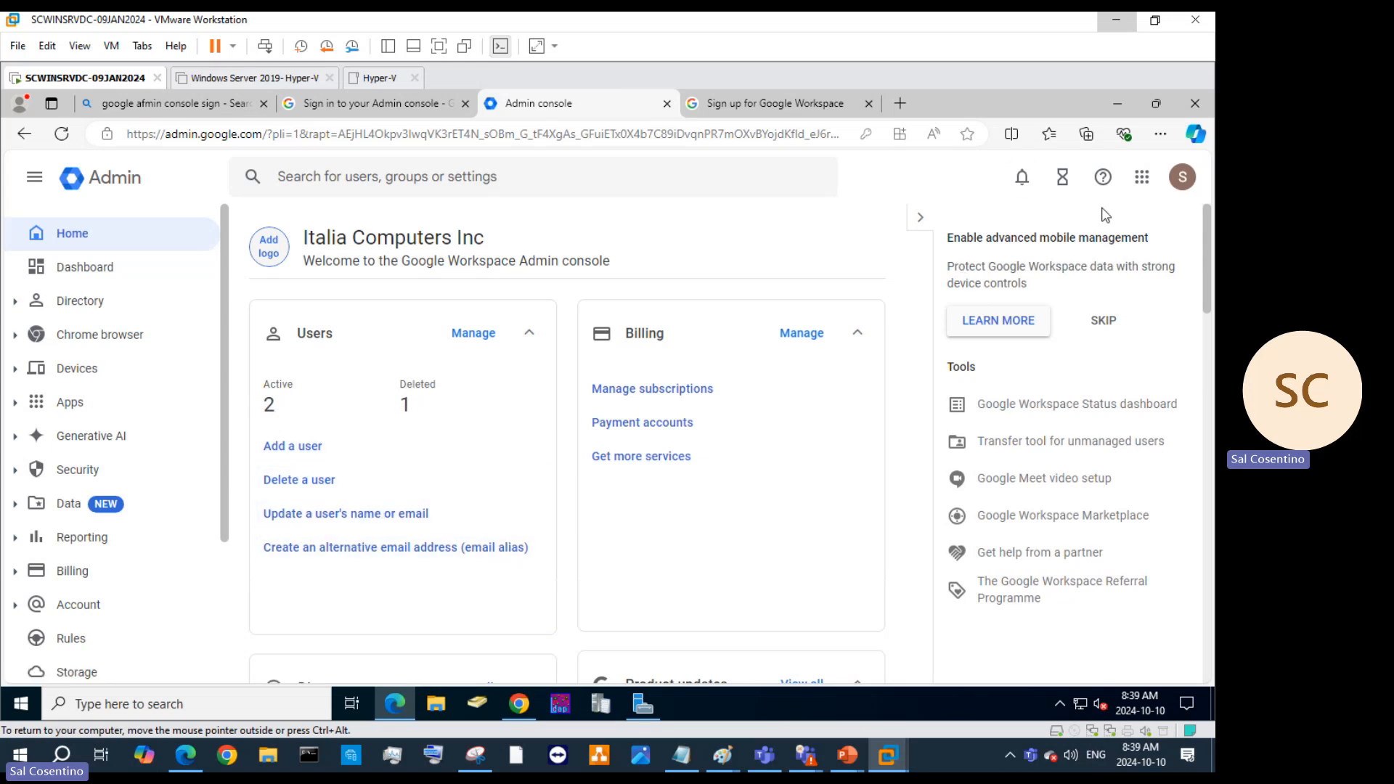
left_click(1141, 179)
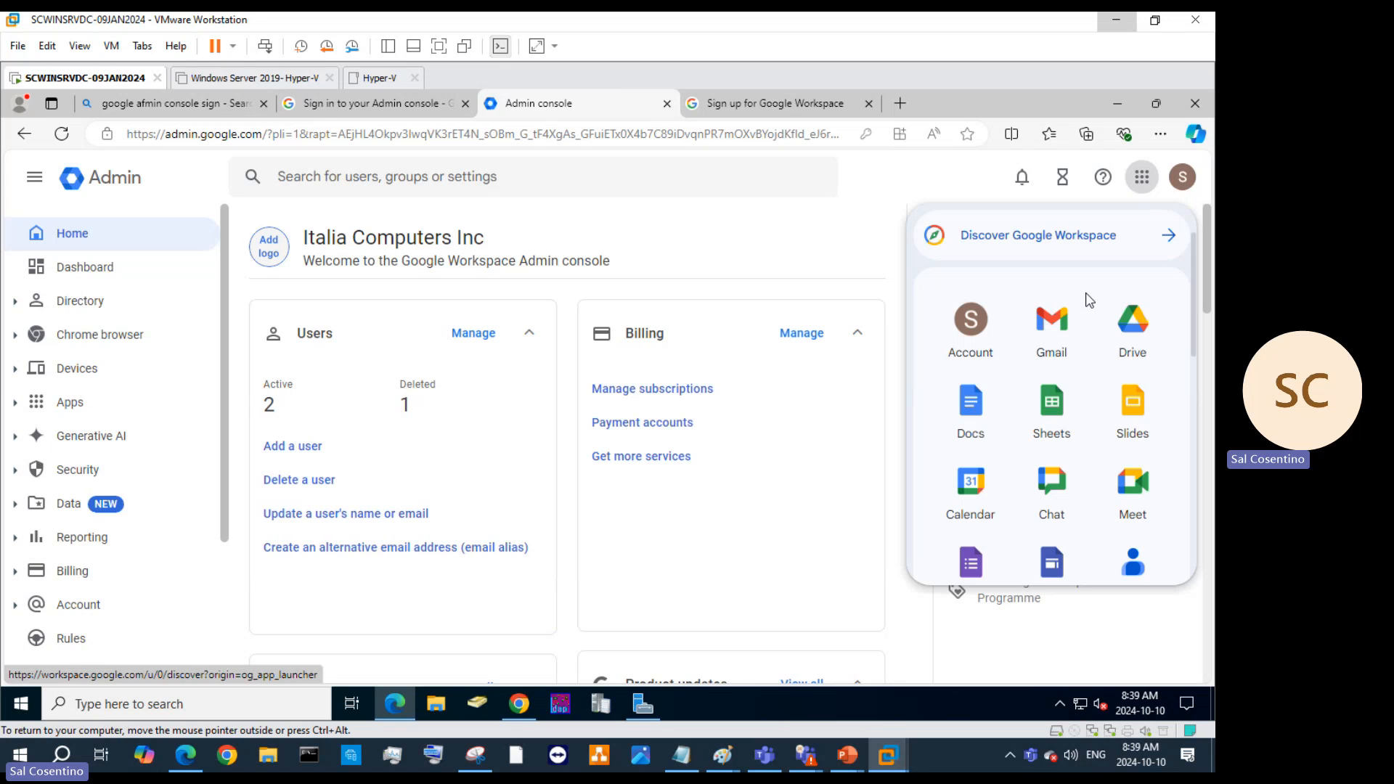
scroll(1088, 299, "down", 6)
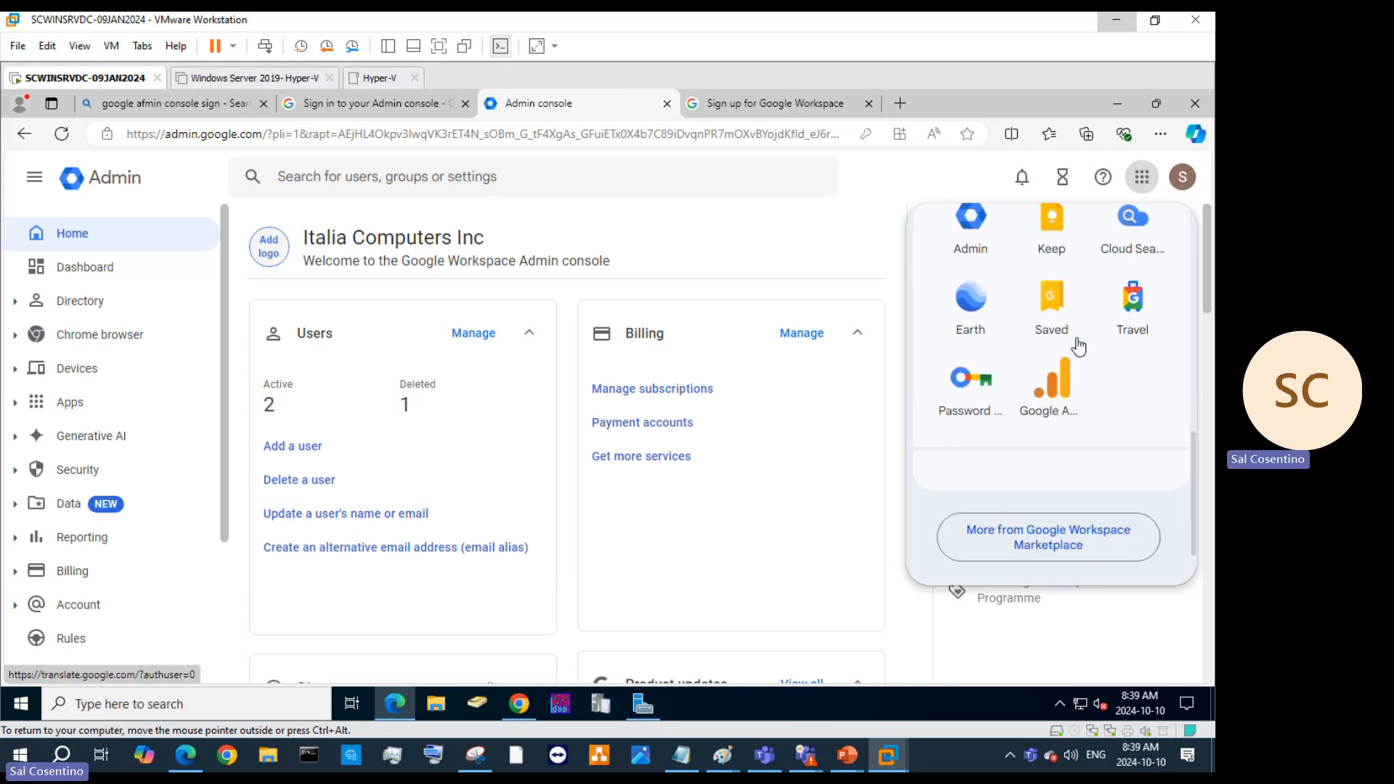
scroll(1080, 352, "up", 5)
scroll(1079, 358, "up", 4)
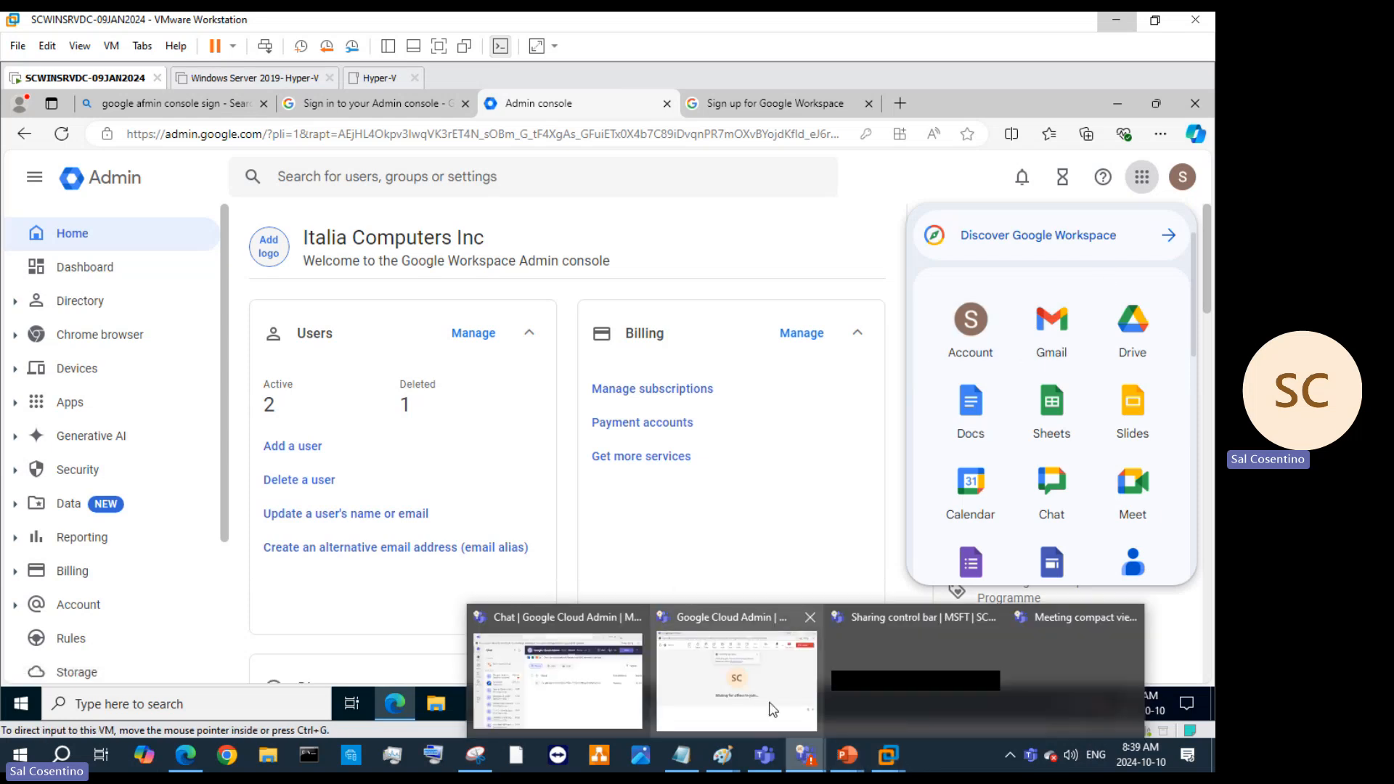
left_click(798, 675)
left_click(842, 110)
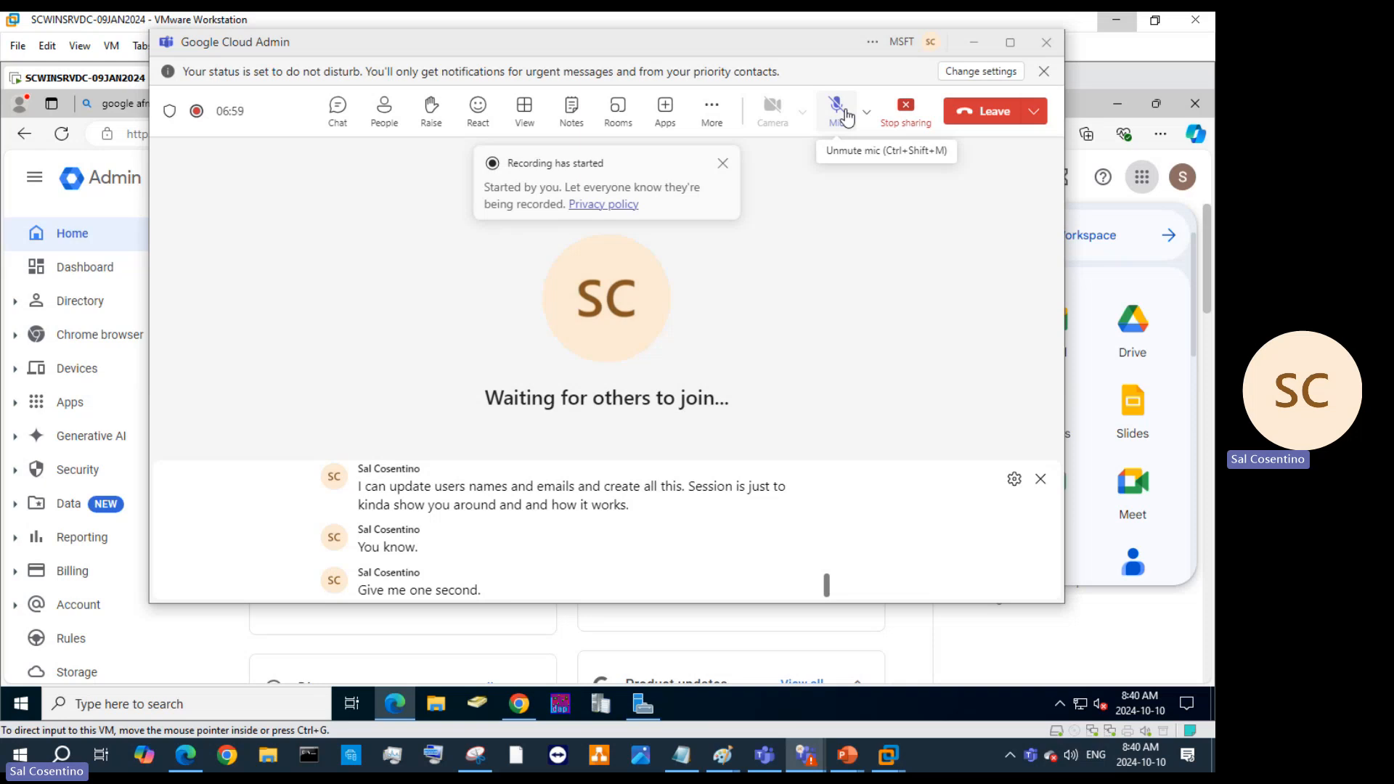
left_click(842, 112)
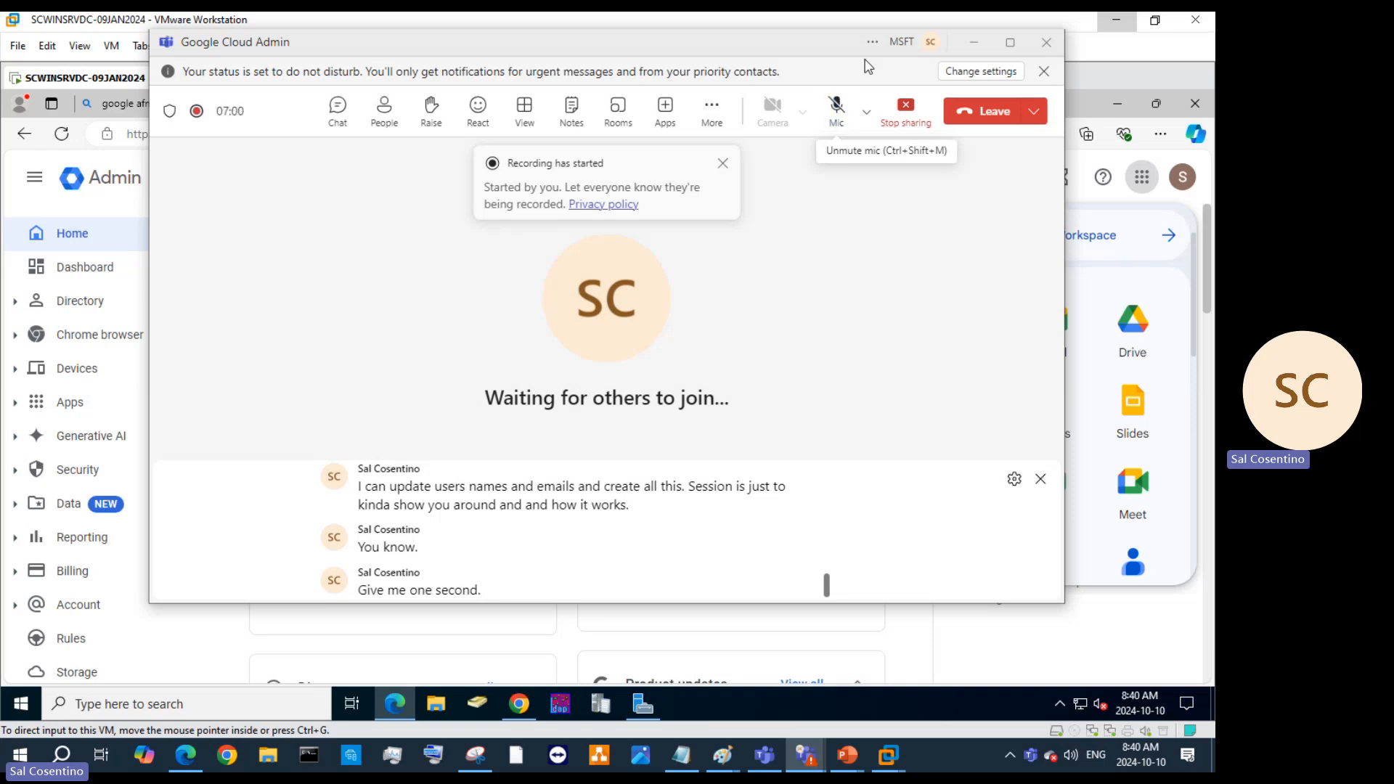
left_click(973, 43)
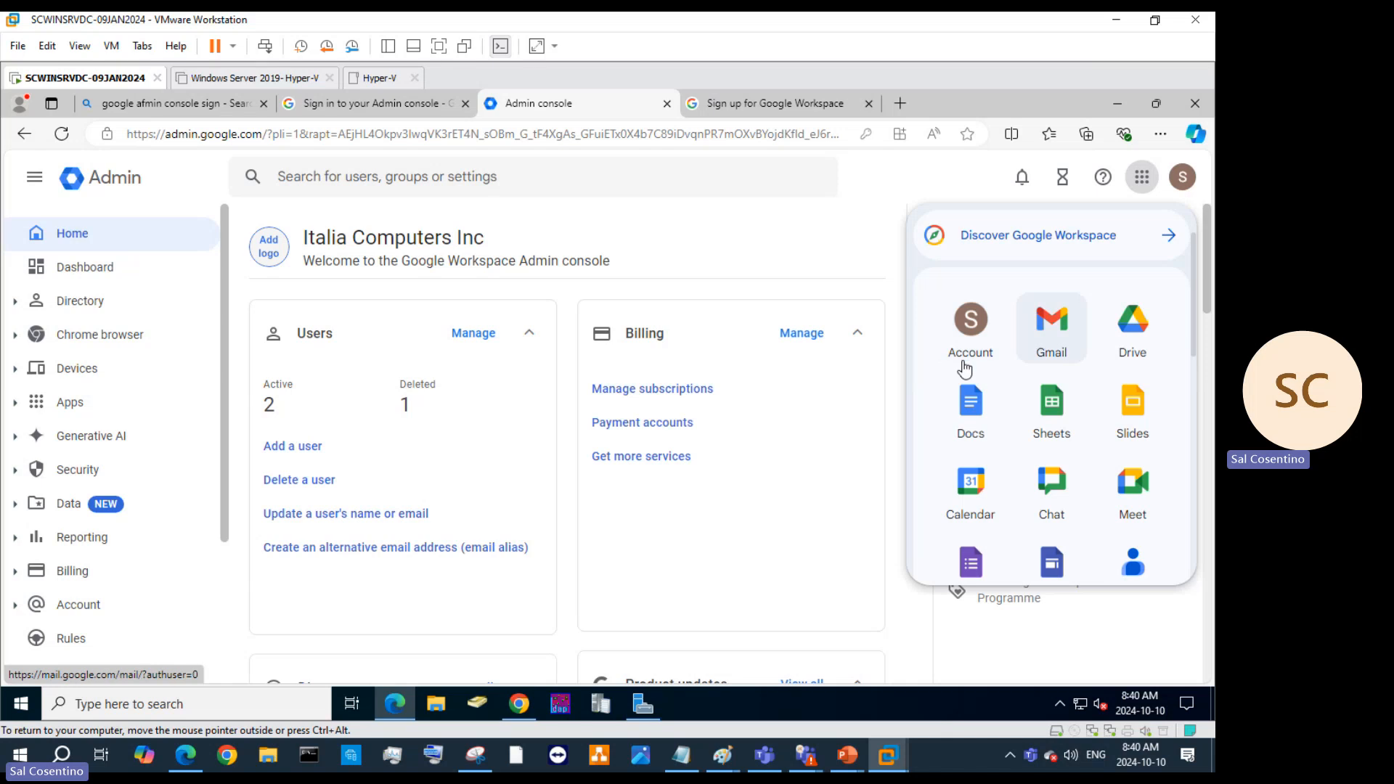
Scroll through the Home page cards and open the Dashboard with its alert Insights card.
scroll(529, 392, "down", 2)
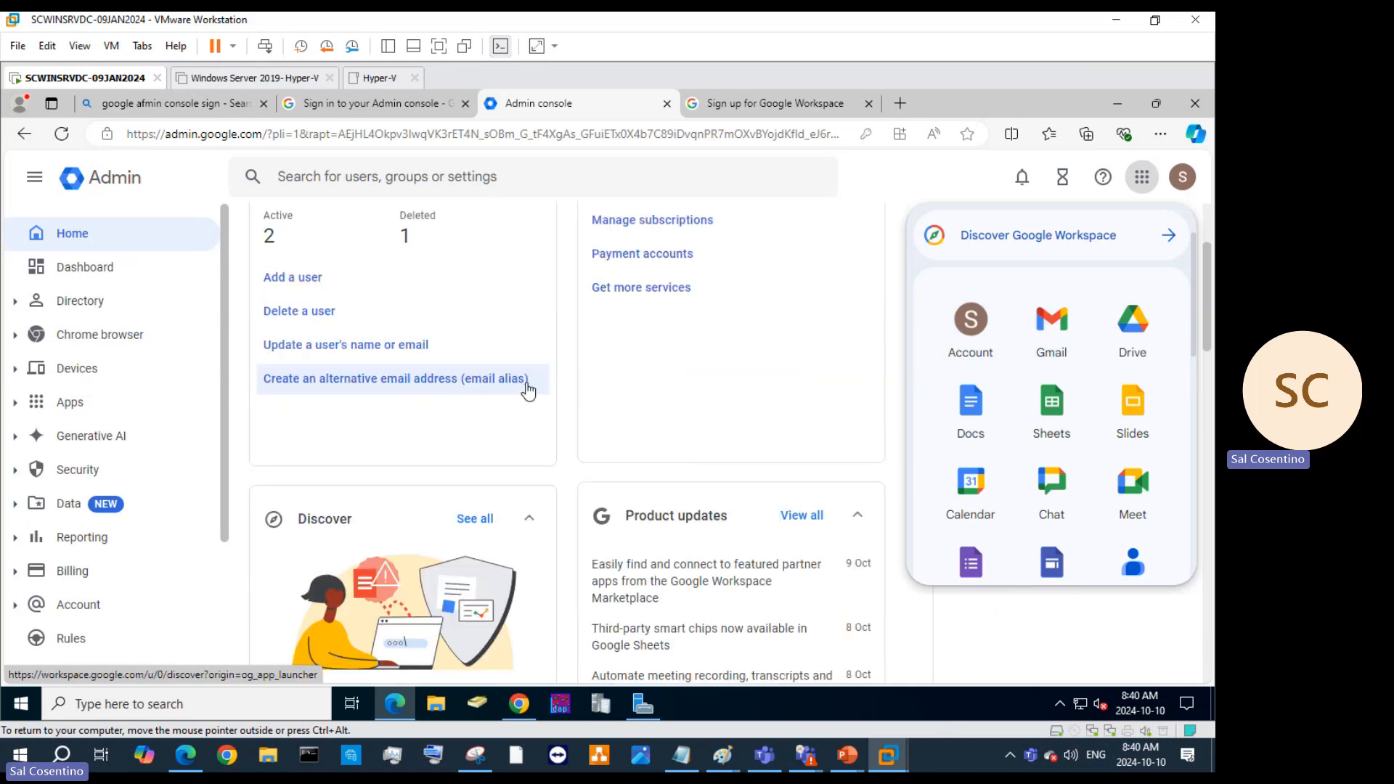
scroll(528, 390, "down", 3)
scroll(684, 459, "down", 4)
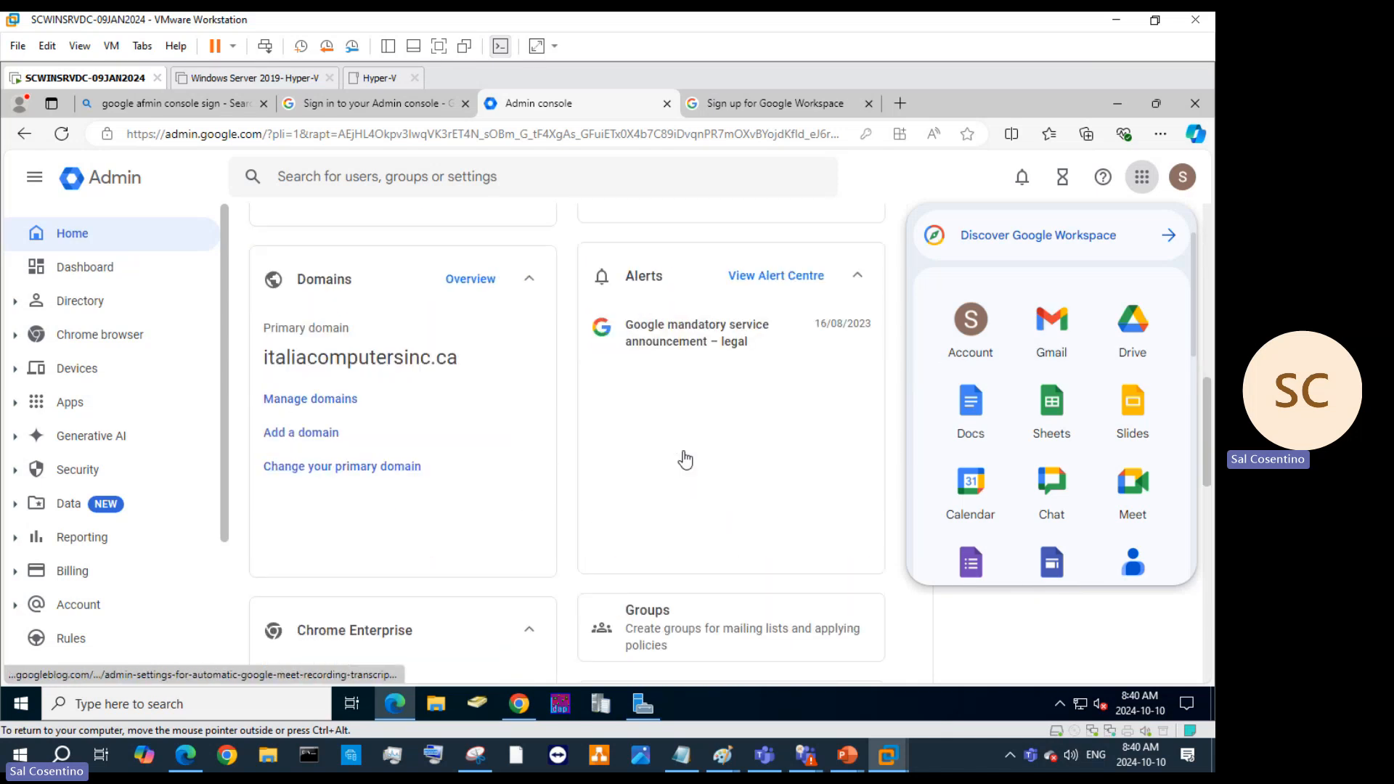
scroll(417, 367, "down", 4)
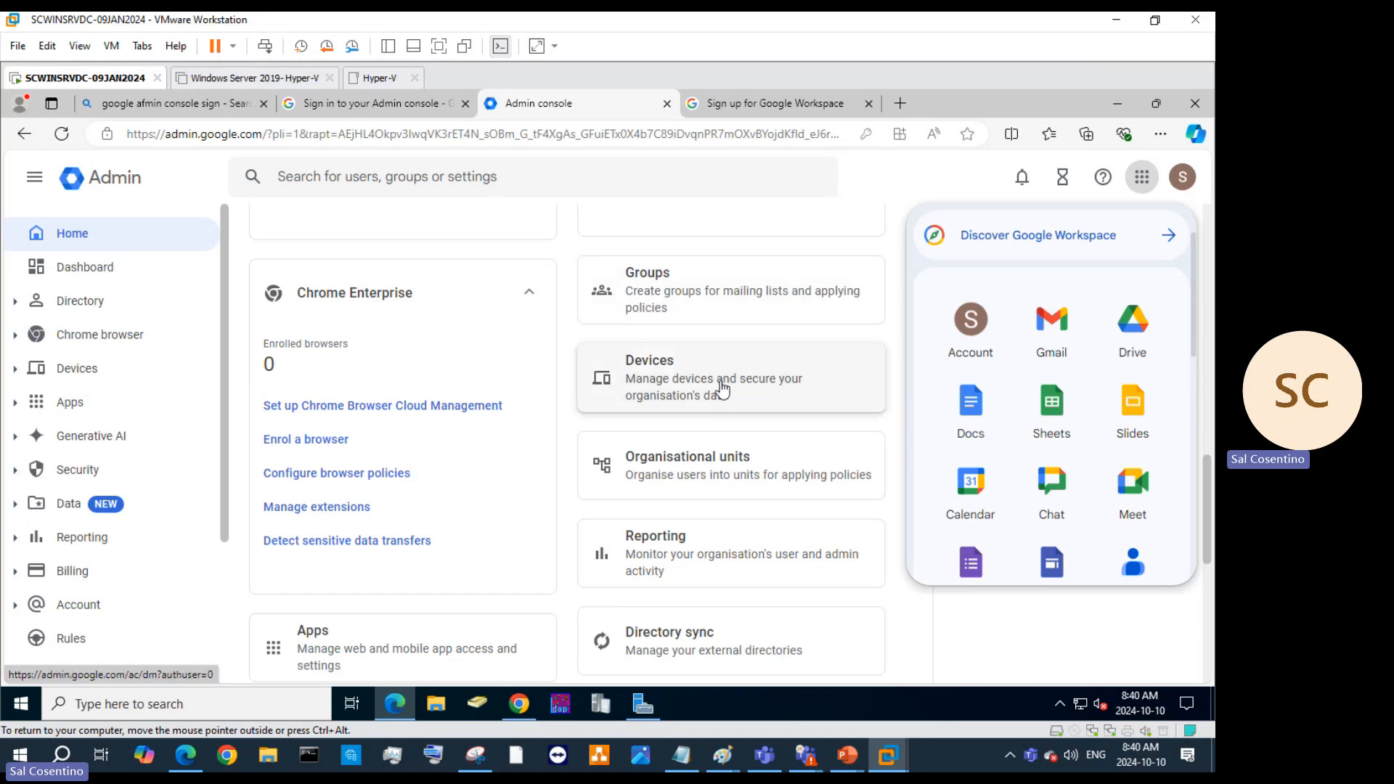
left_click(80, 272)
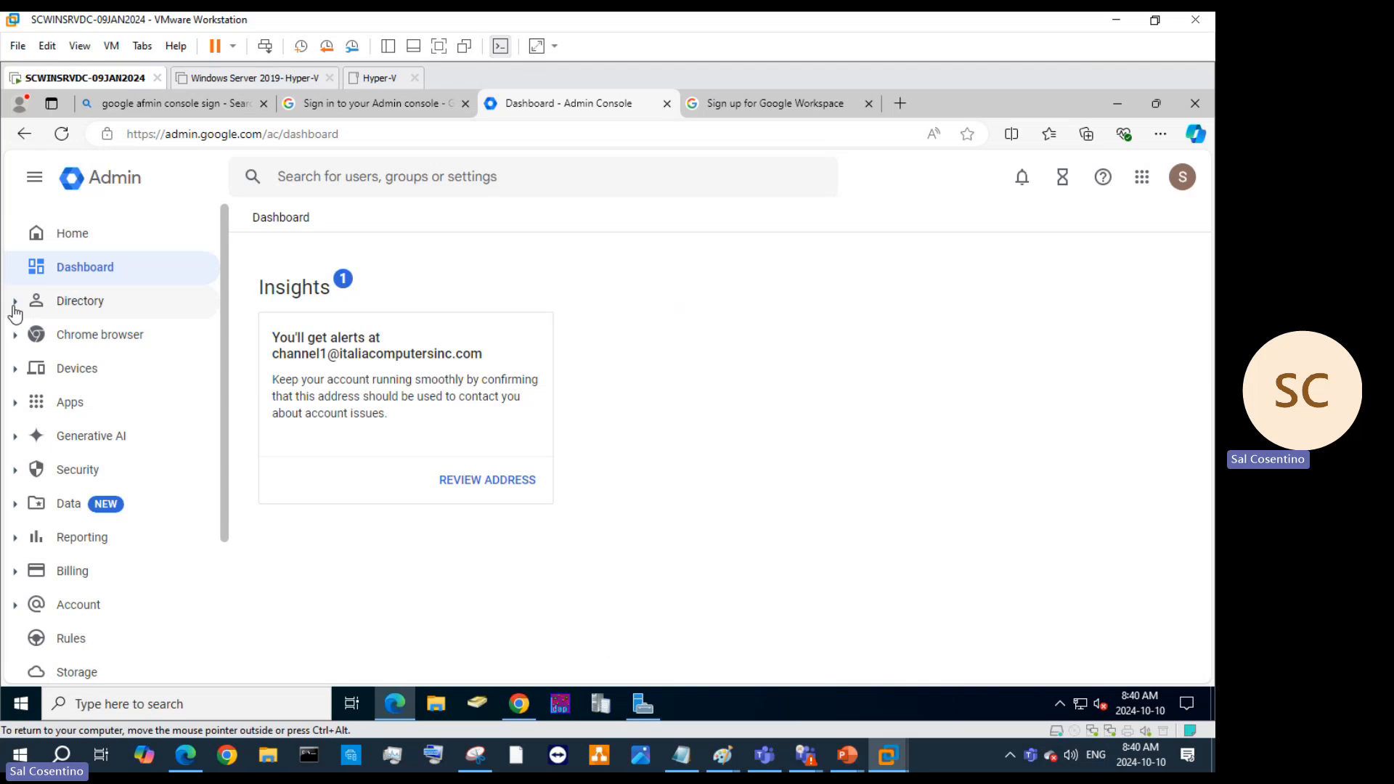
Expand Directory and Buildings and resources in the sidebar to look over their pages.
scroll(116, 424, "down", 3)
scroll(132, 415, "up", 2)
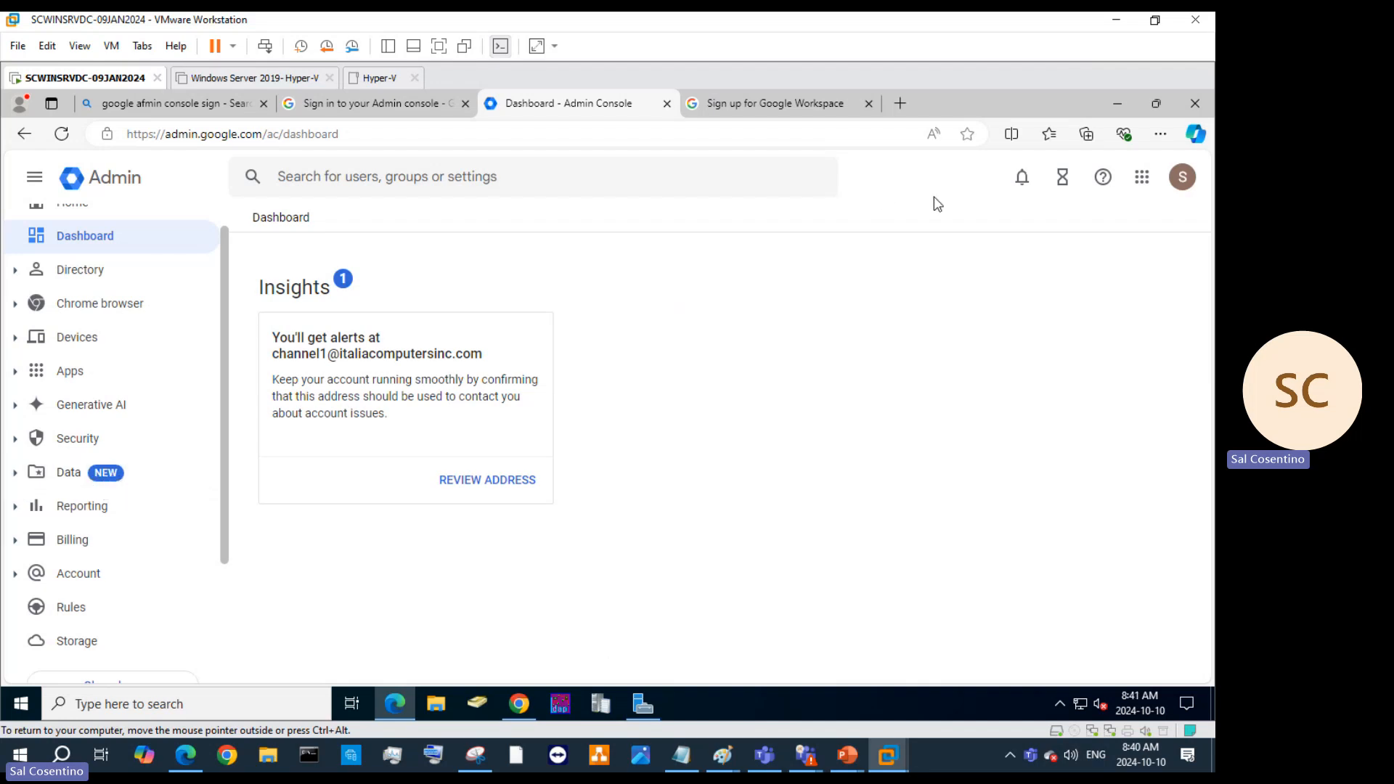
scroll(142, 436, "down", 3)
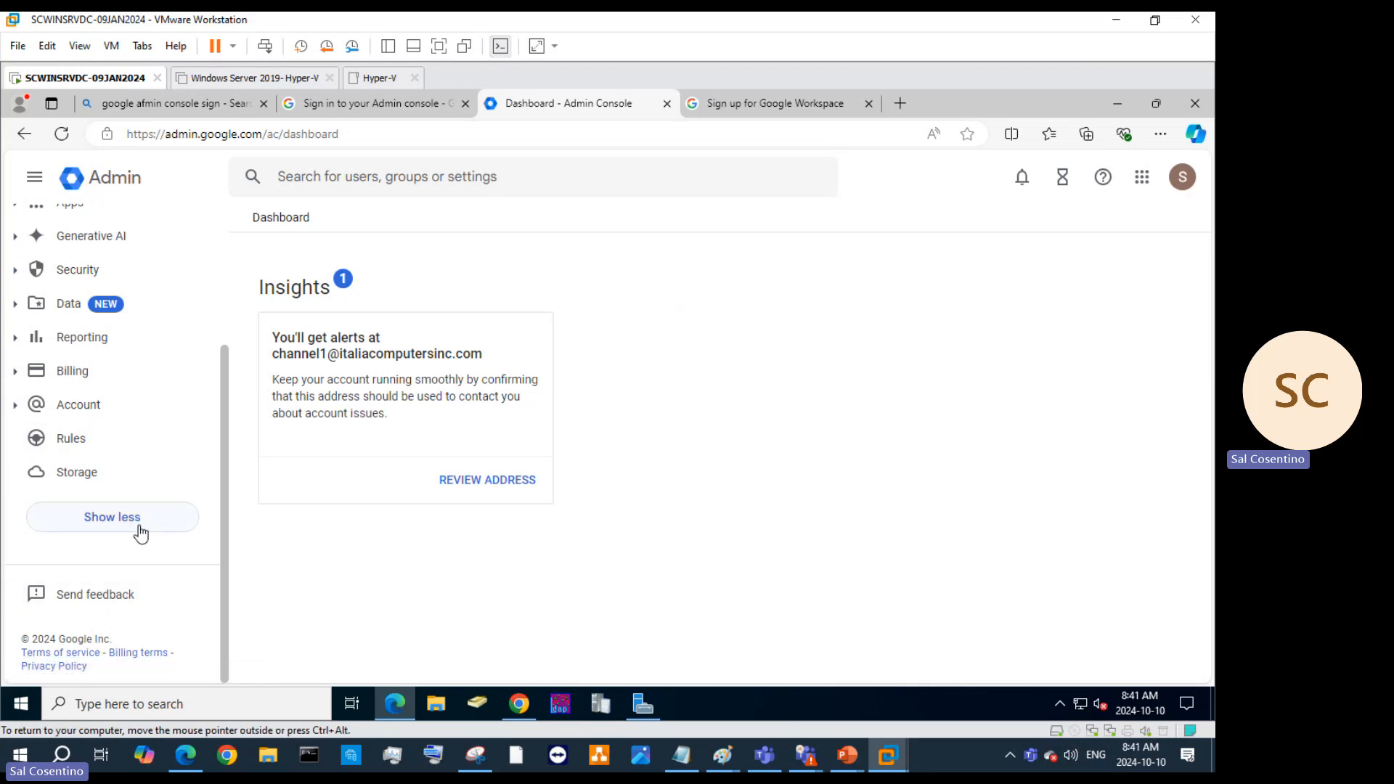
scroll(142, 534, "up", 3)
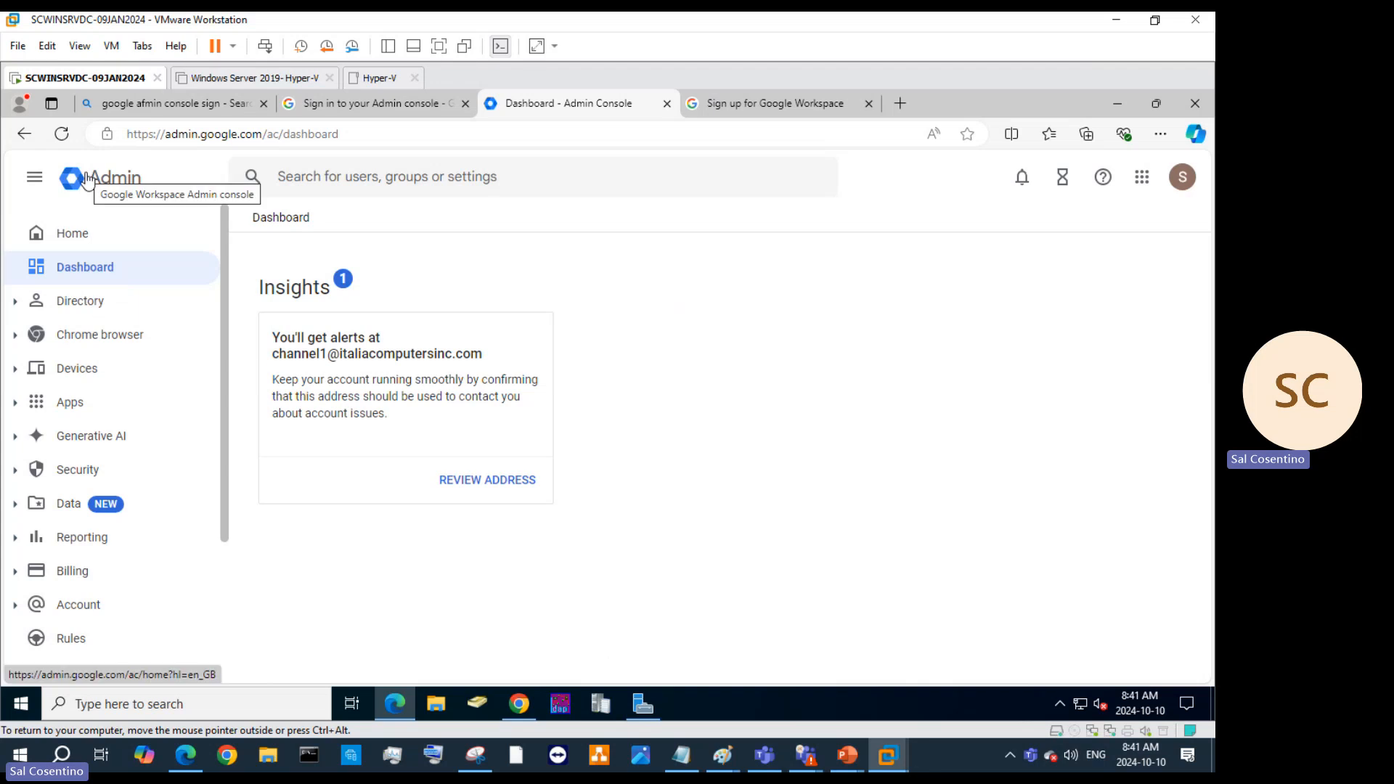
left_click(79, 308)
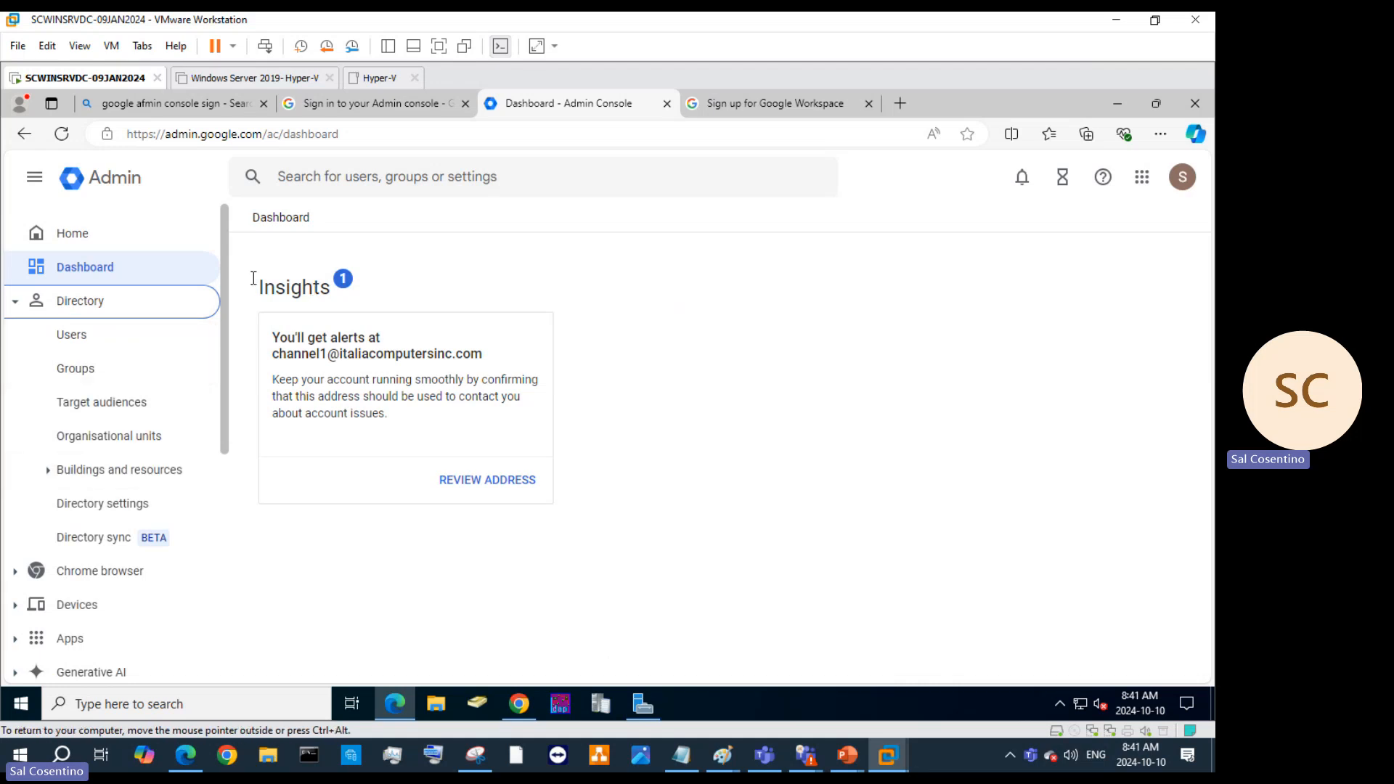
left_click(133, 308)
left_click(134, 308)
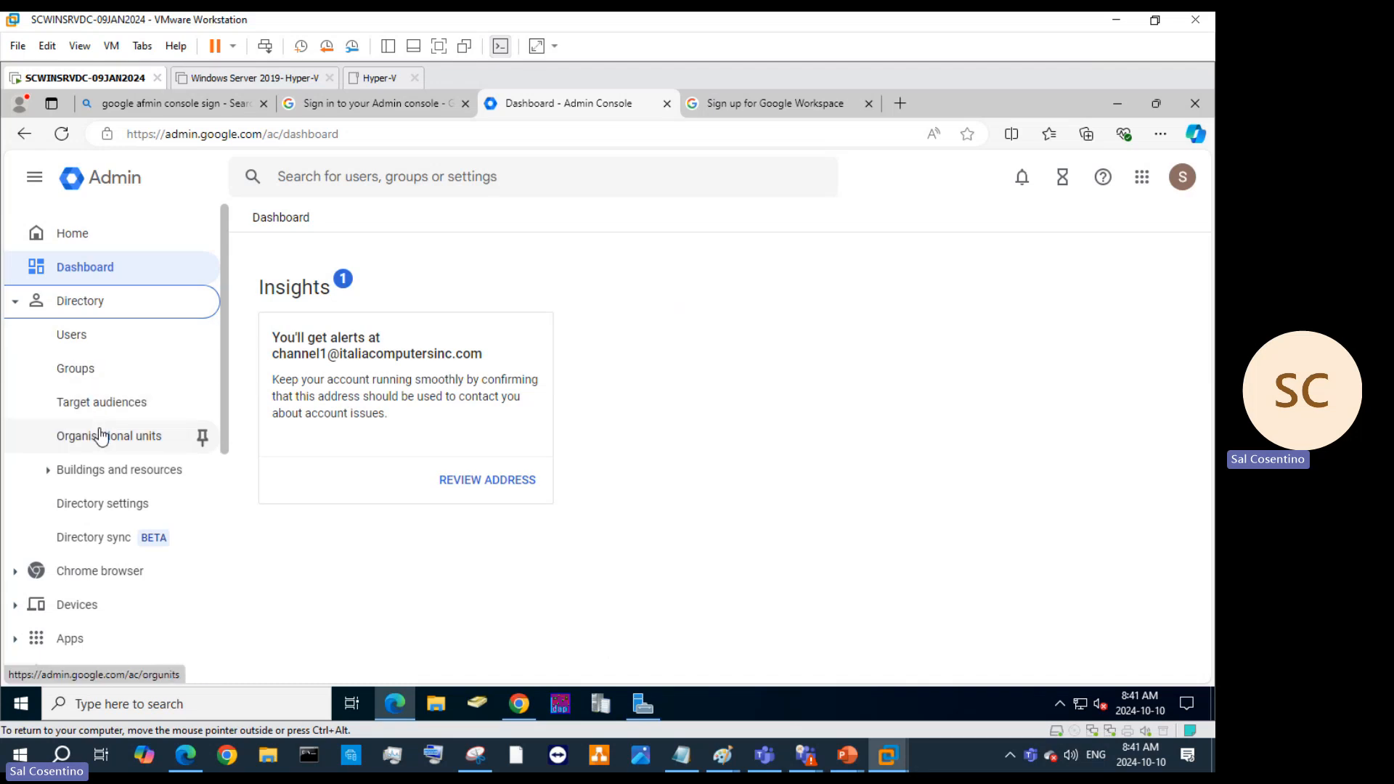
left_click(111, 467)
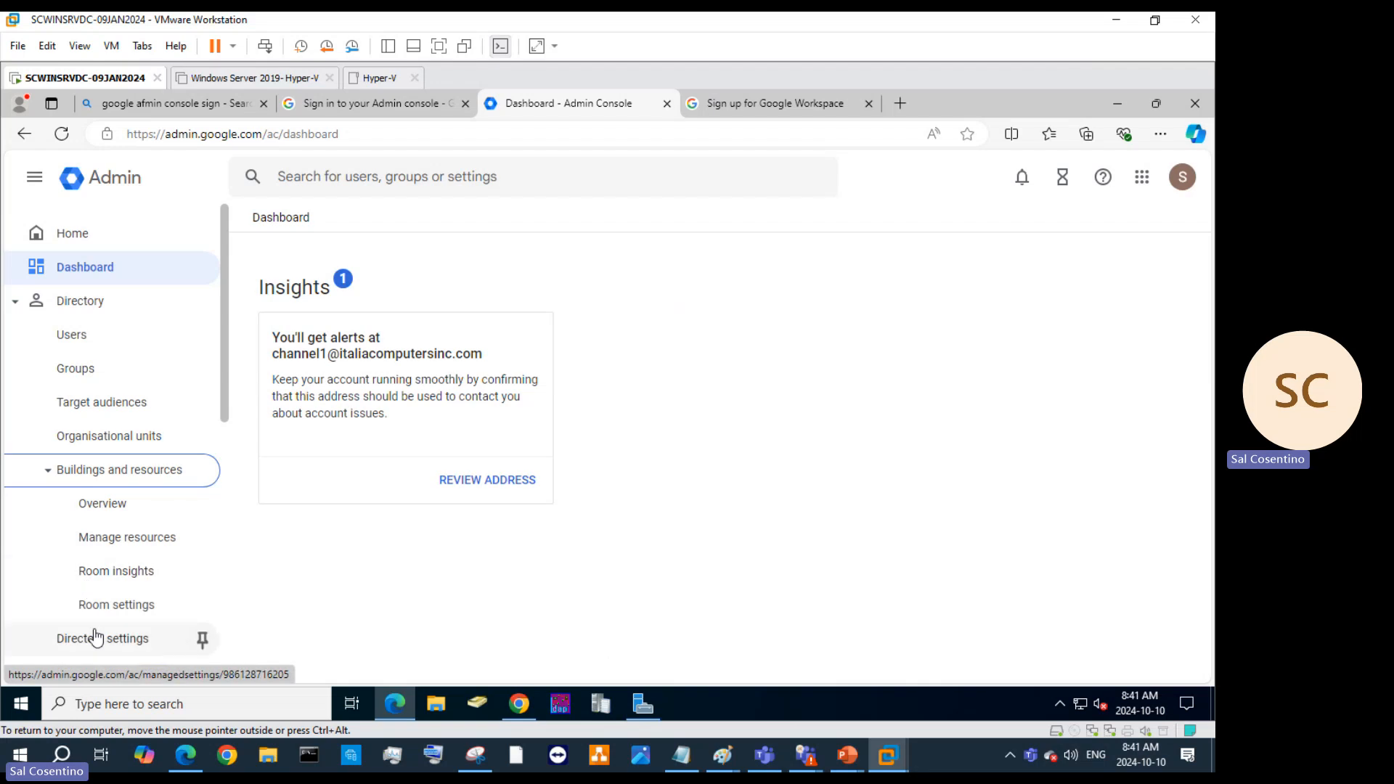
scroll(102, 541, "down", 2)
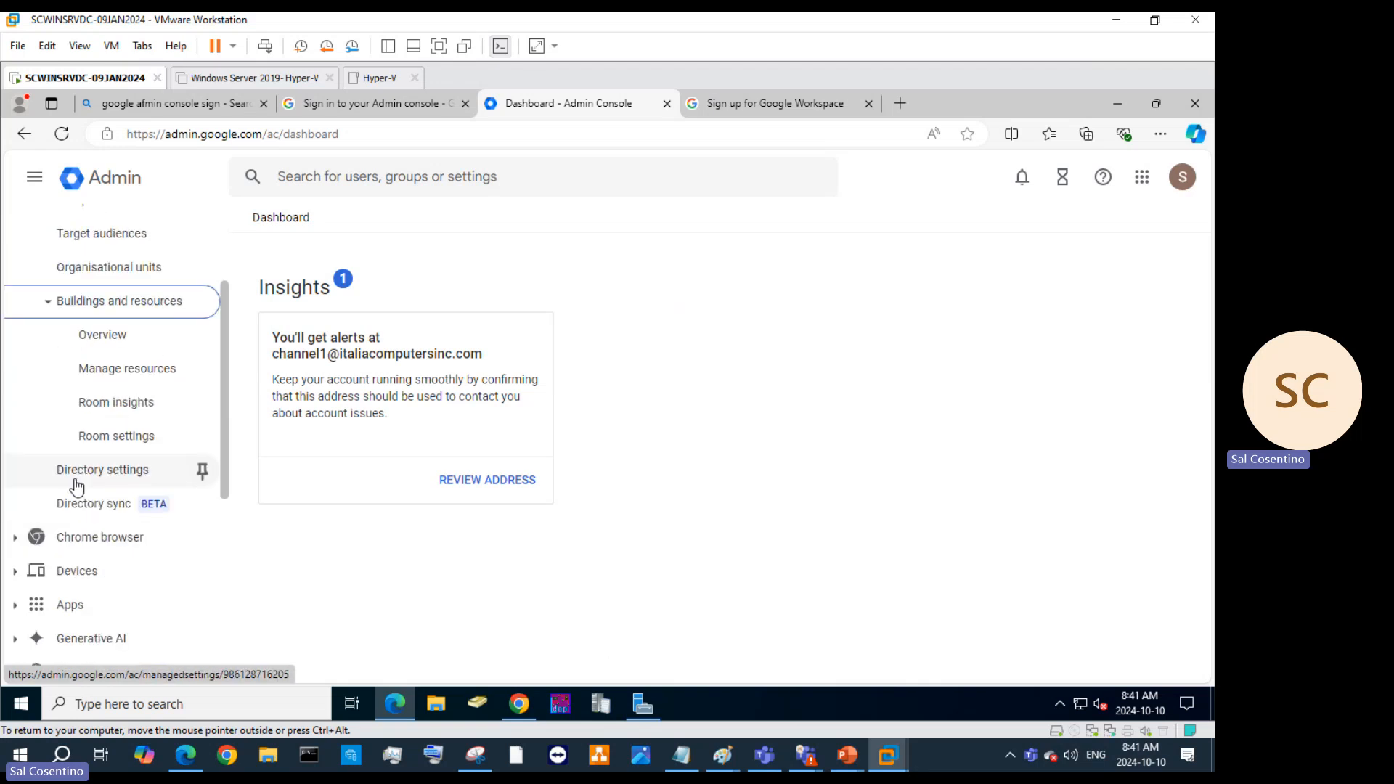
scroll(134, 514, "up", 2)
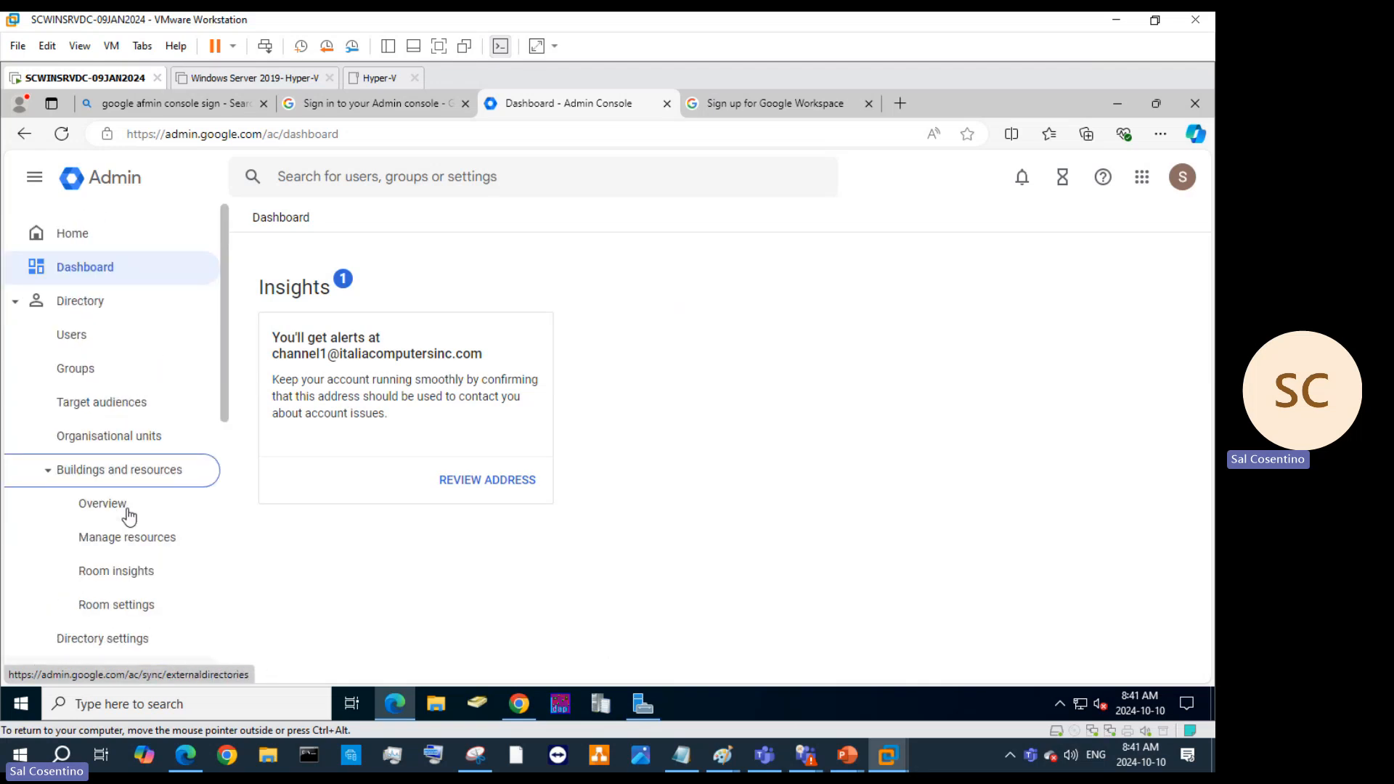
Open Directory > Users to list the organisation's two active accounts.
left_click(97, 298)
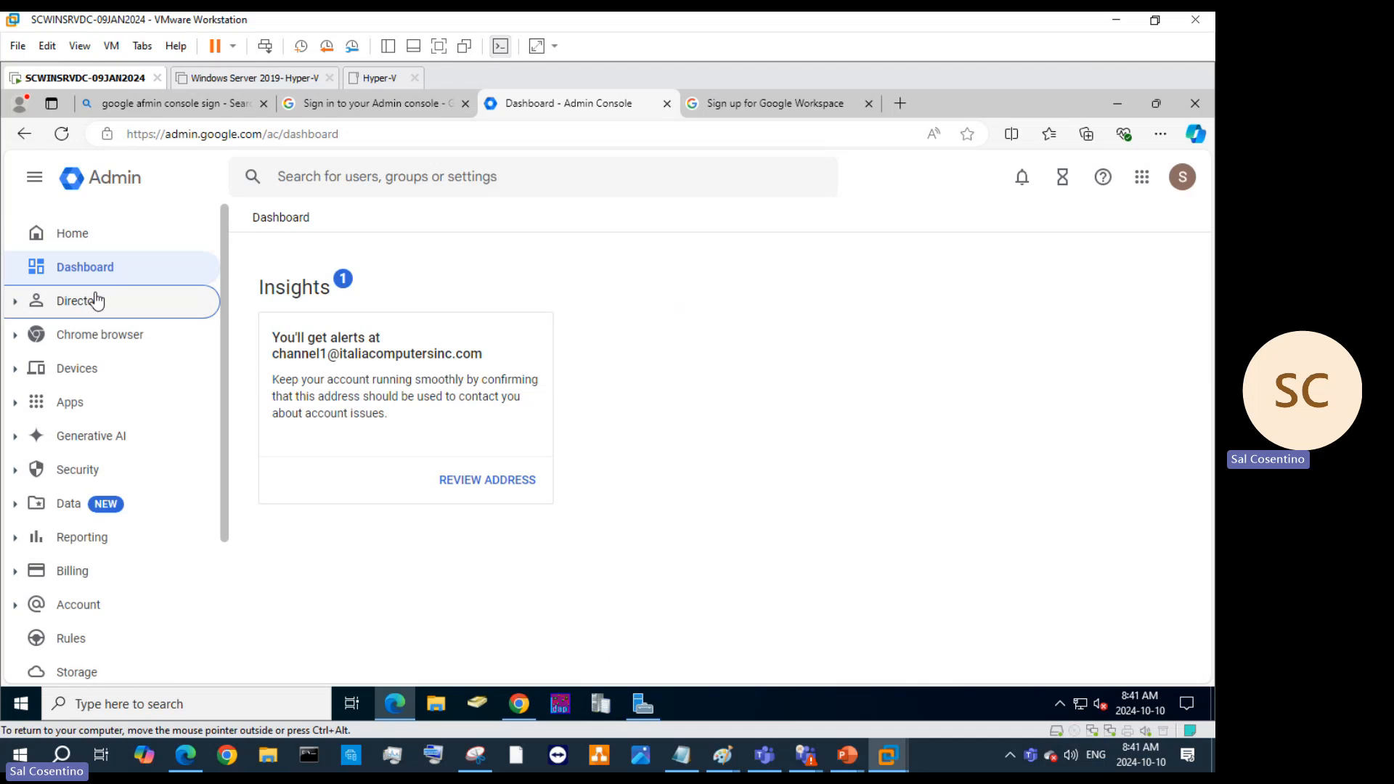
left_click(98, 296)
left_click(79, 347)
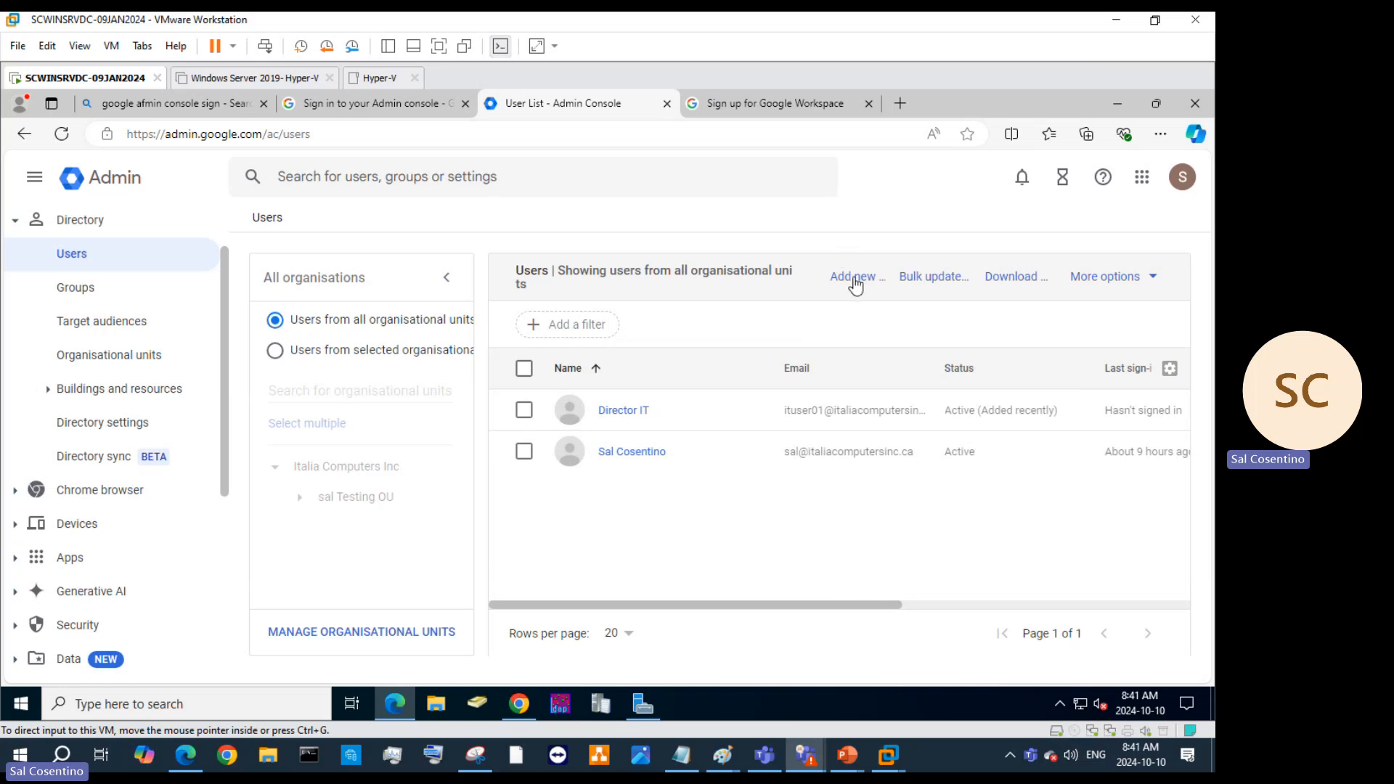
Download the blank users.csv template from Bulk update users and open it in Excel.
left_click(917, 276)
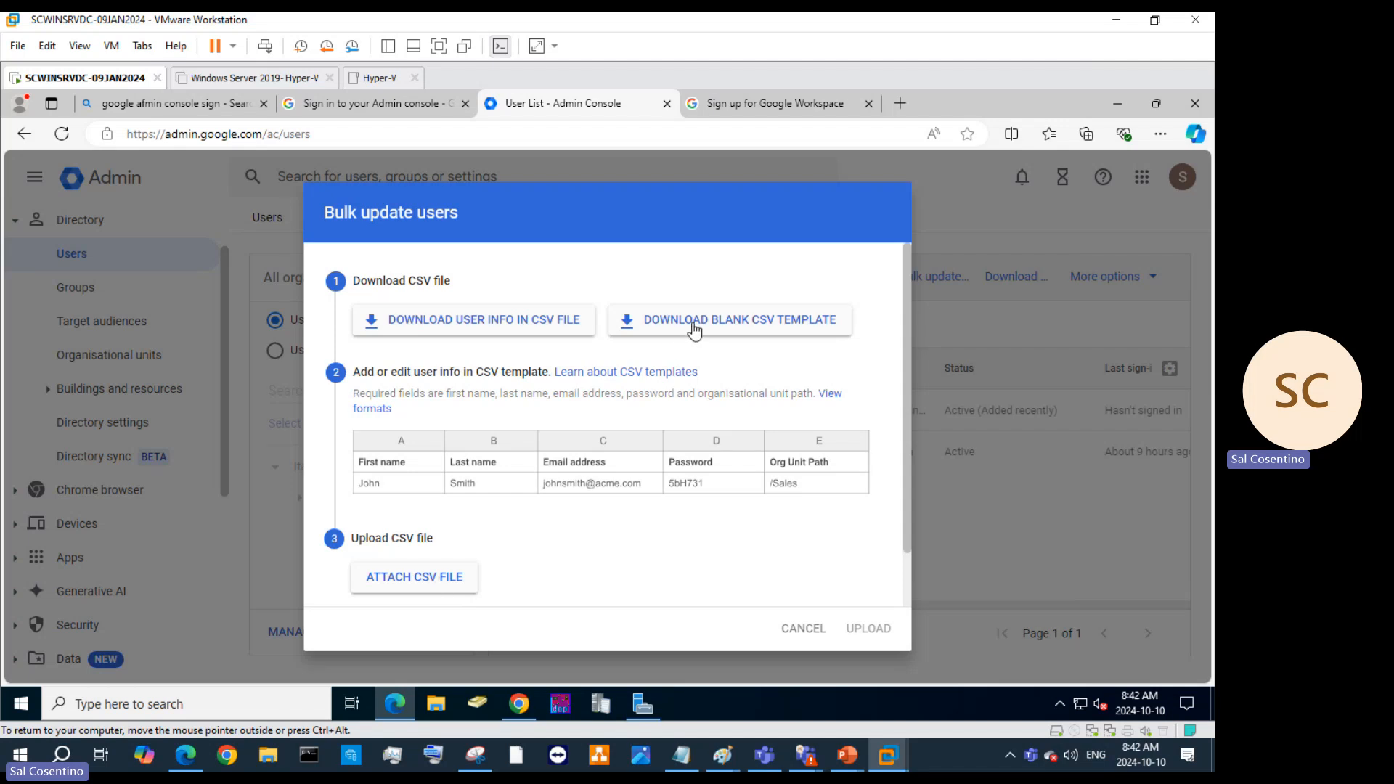
left_click(695, 327)
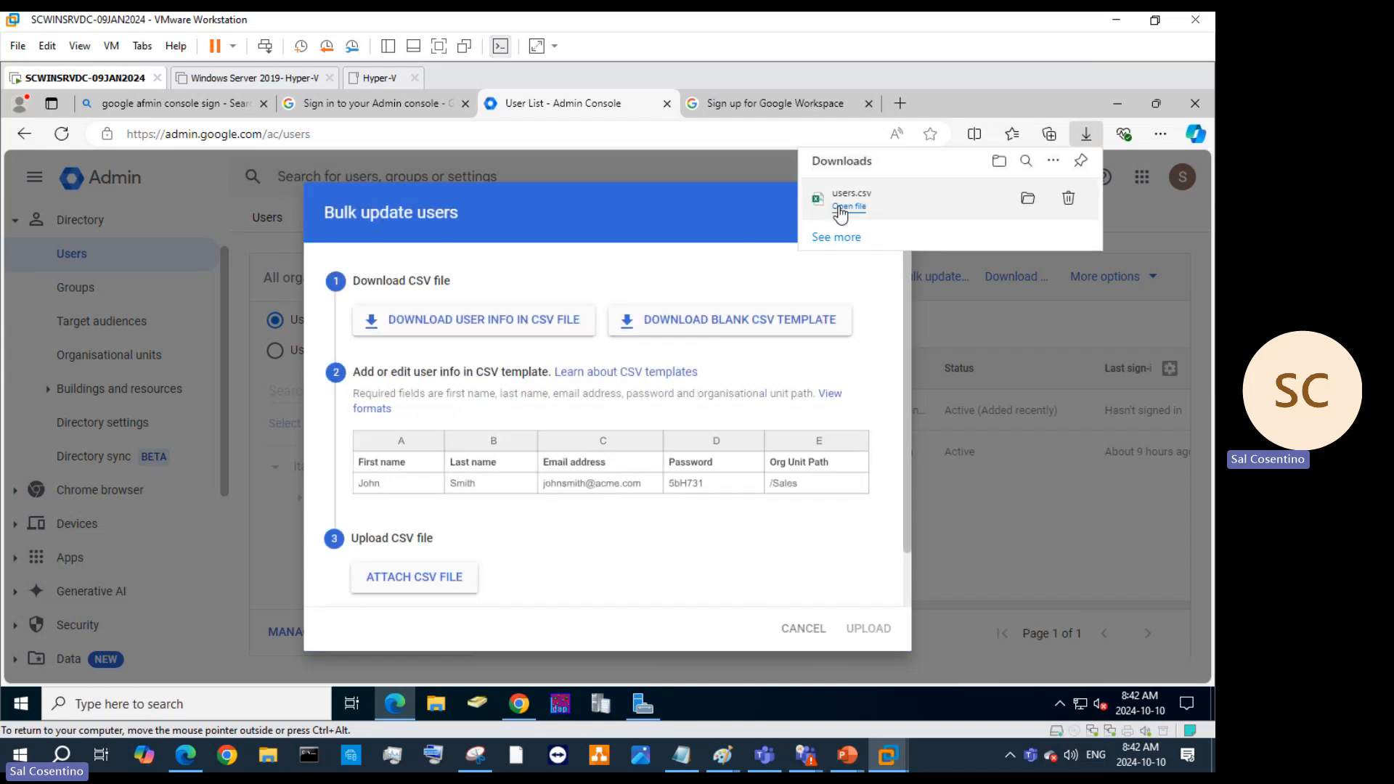
left_click(840, 208)
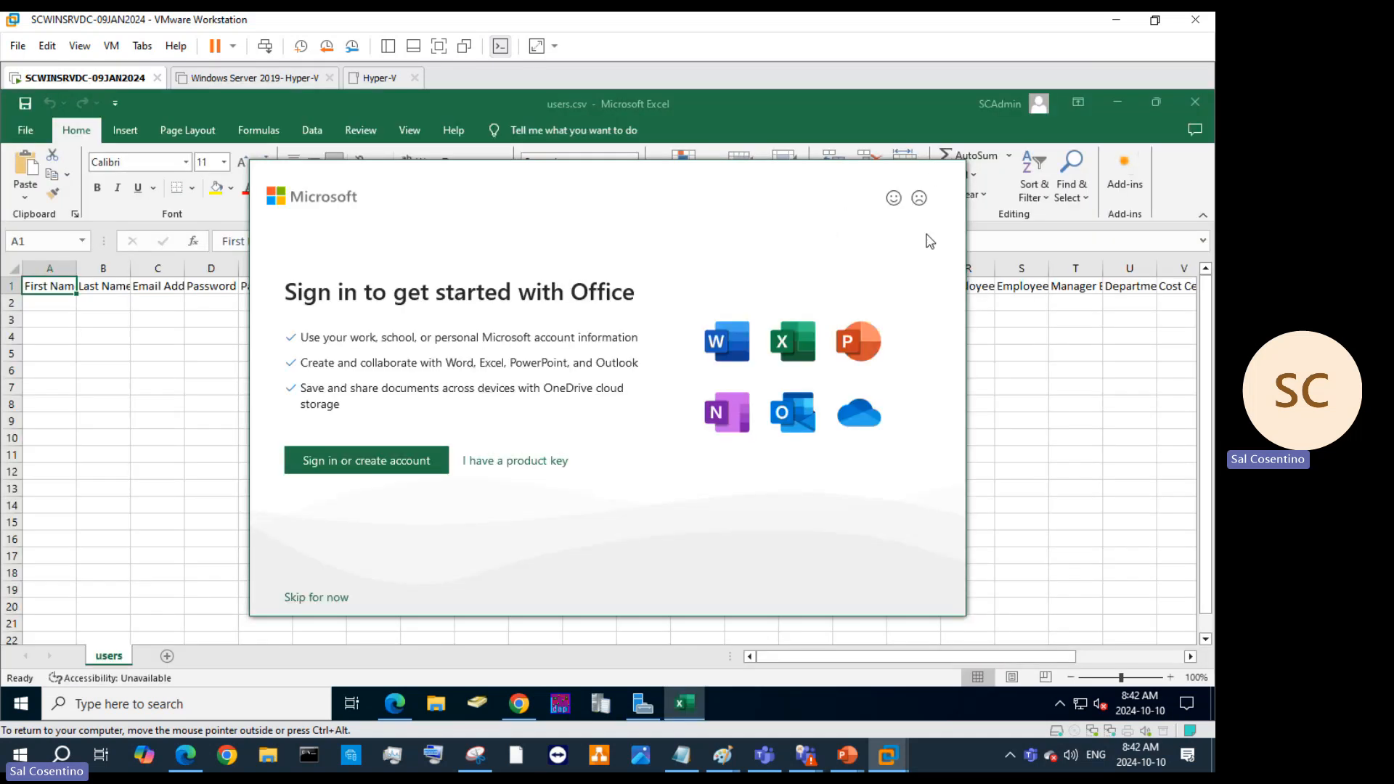
Skip Office sign-in, choose view-only use, and close the Microsoft 365 offer.
left_click(312, 598)
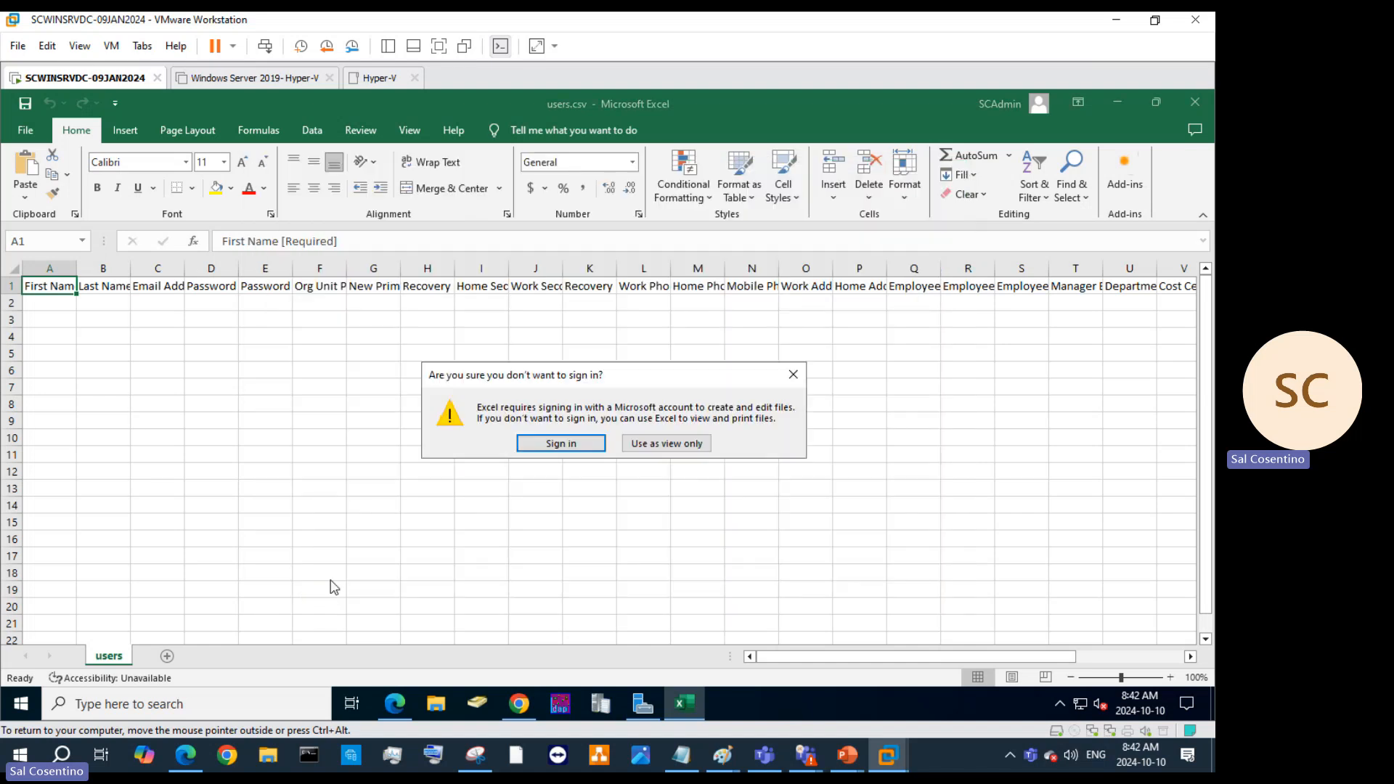
left_click(648, 446)
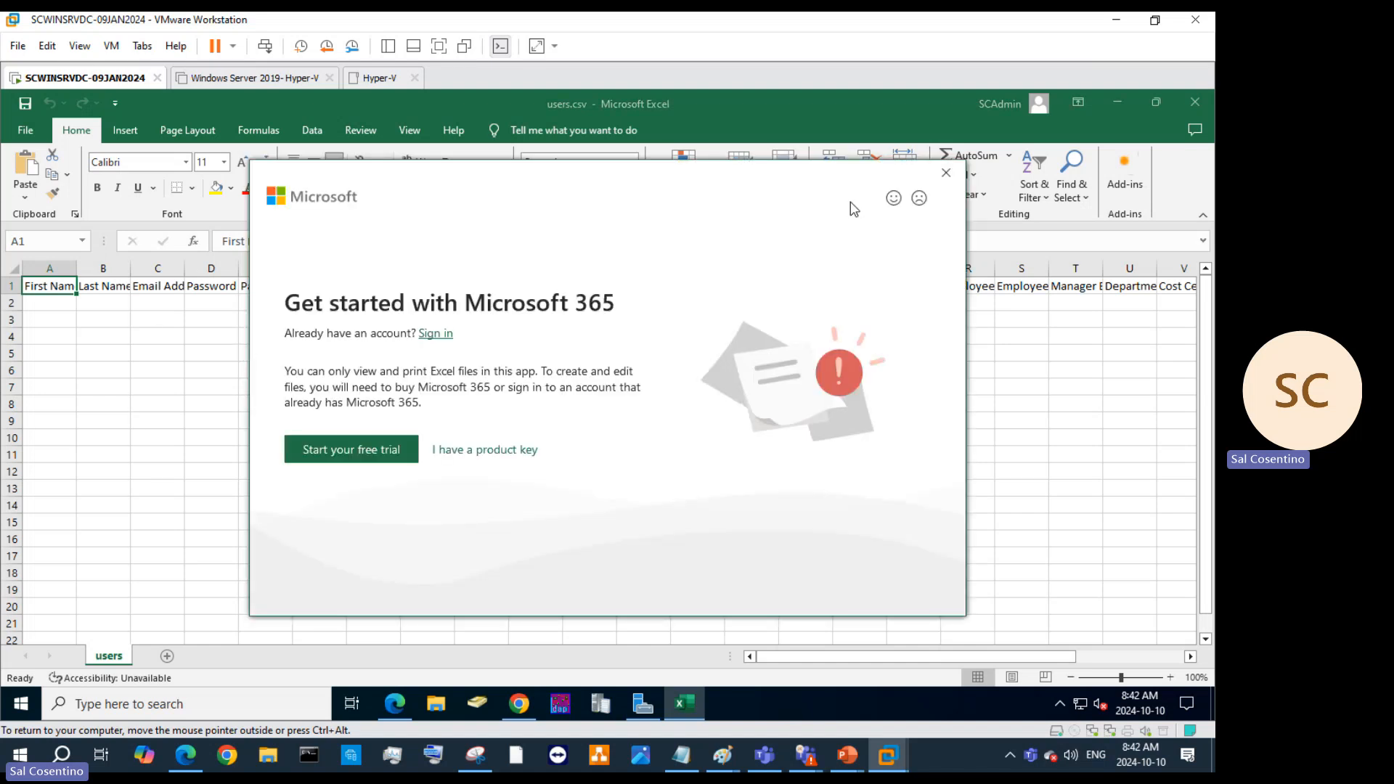
left_click(945, 172)
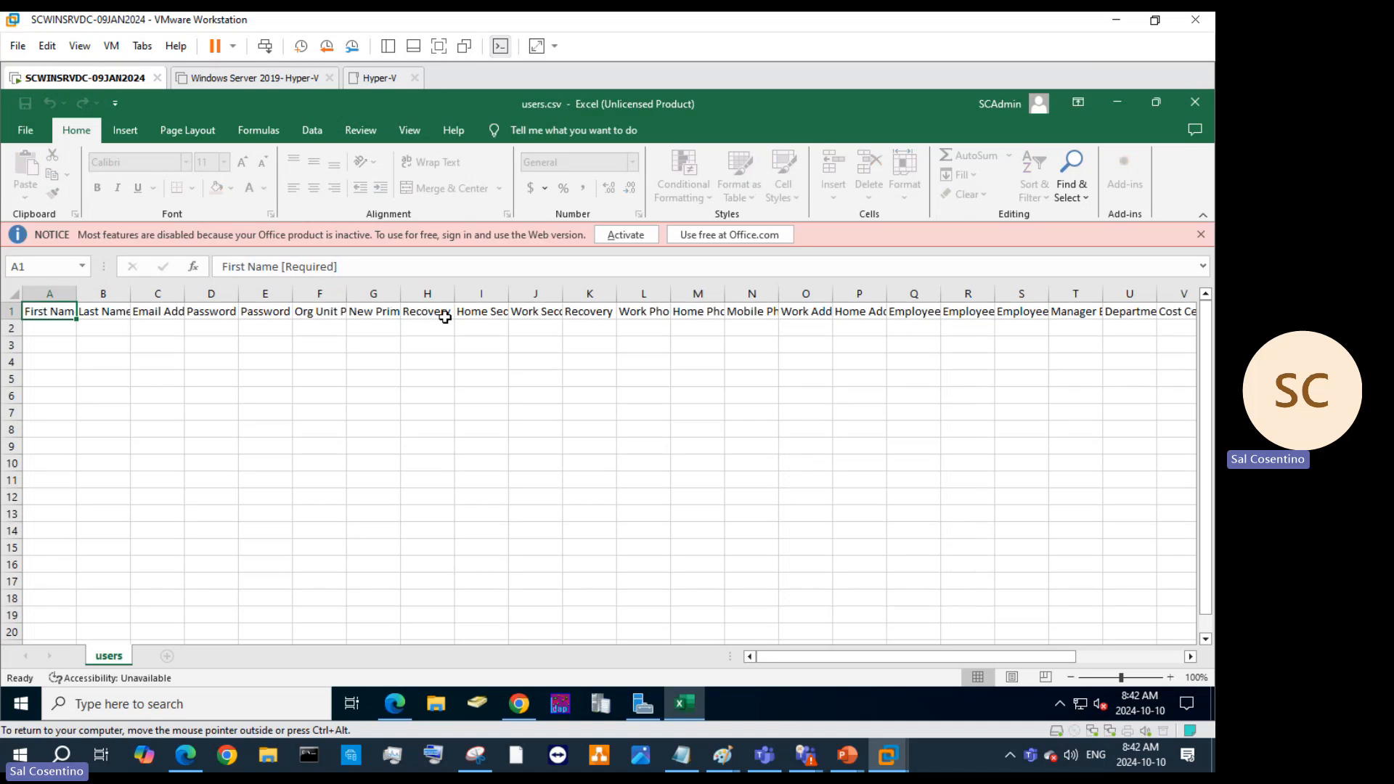
Try activating Office, then back out of the sign-in and product key prompts.
left_click(643, 238)
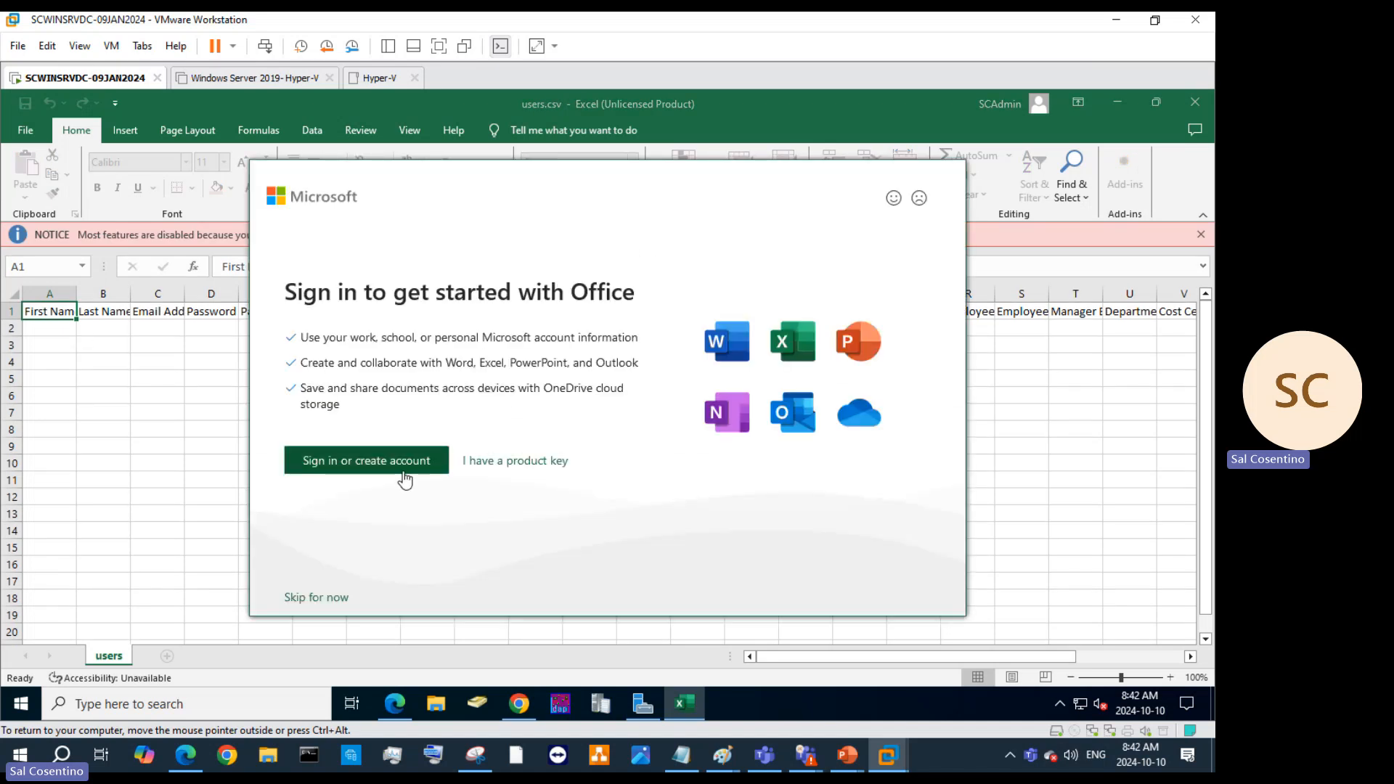
left_click(404, 479)
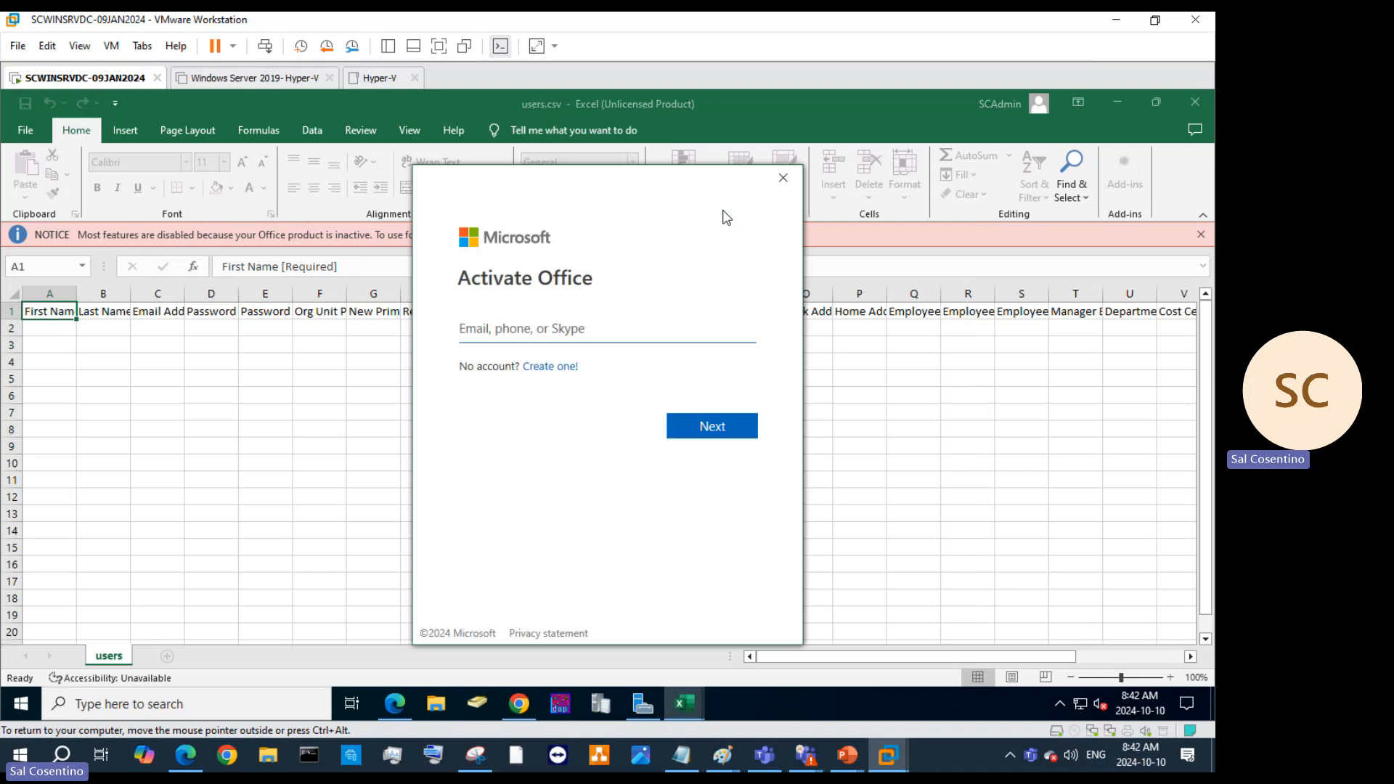
left_click(783, 181)
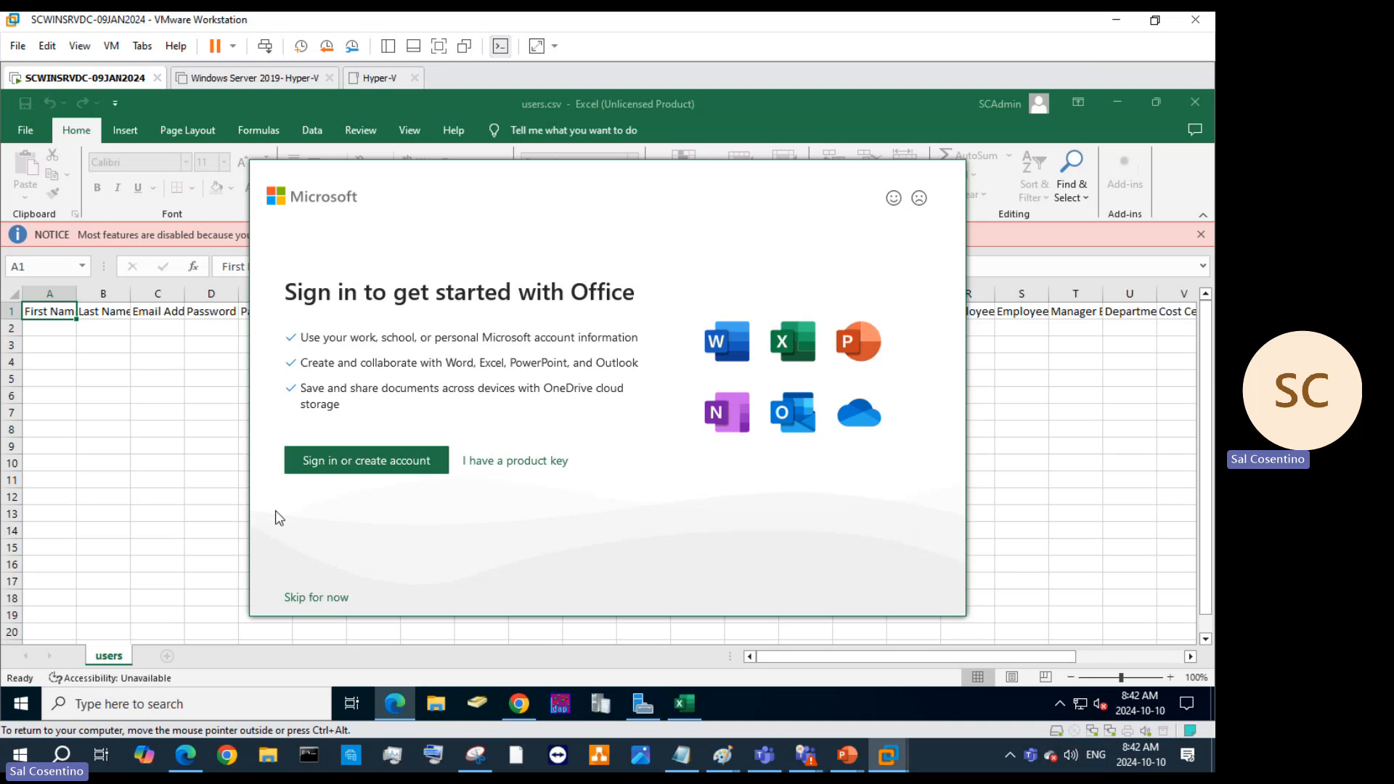
left_click(289, 597)
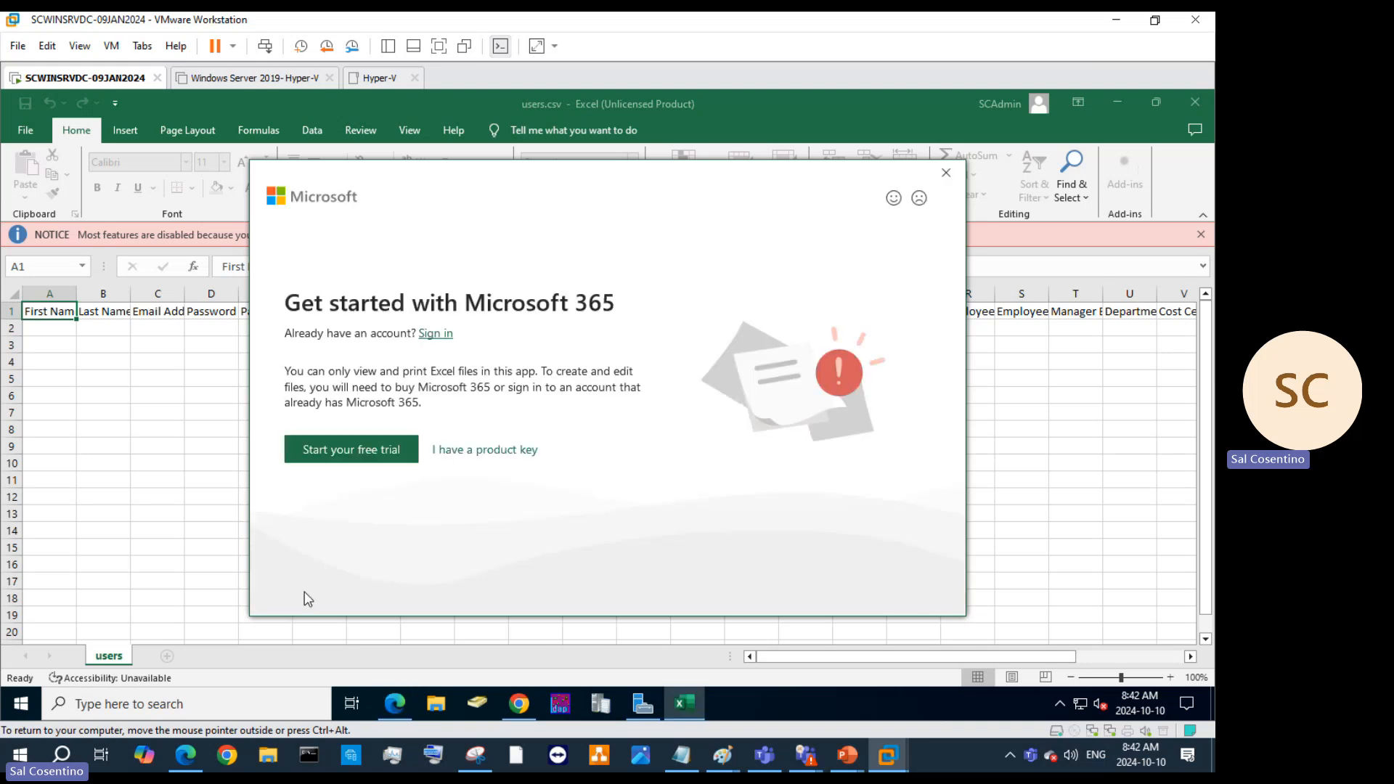
left_click(481, 450)
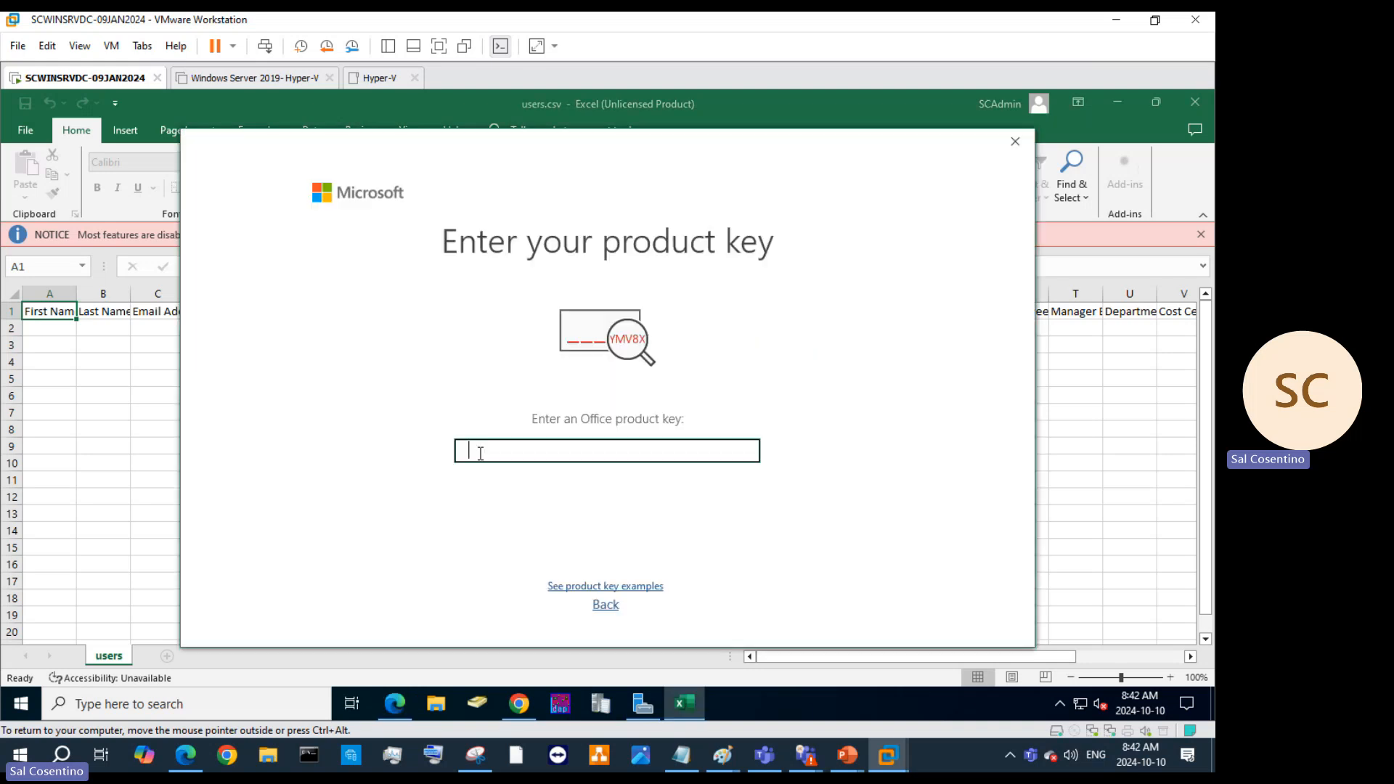
left_click(1014, 143)
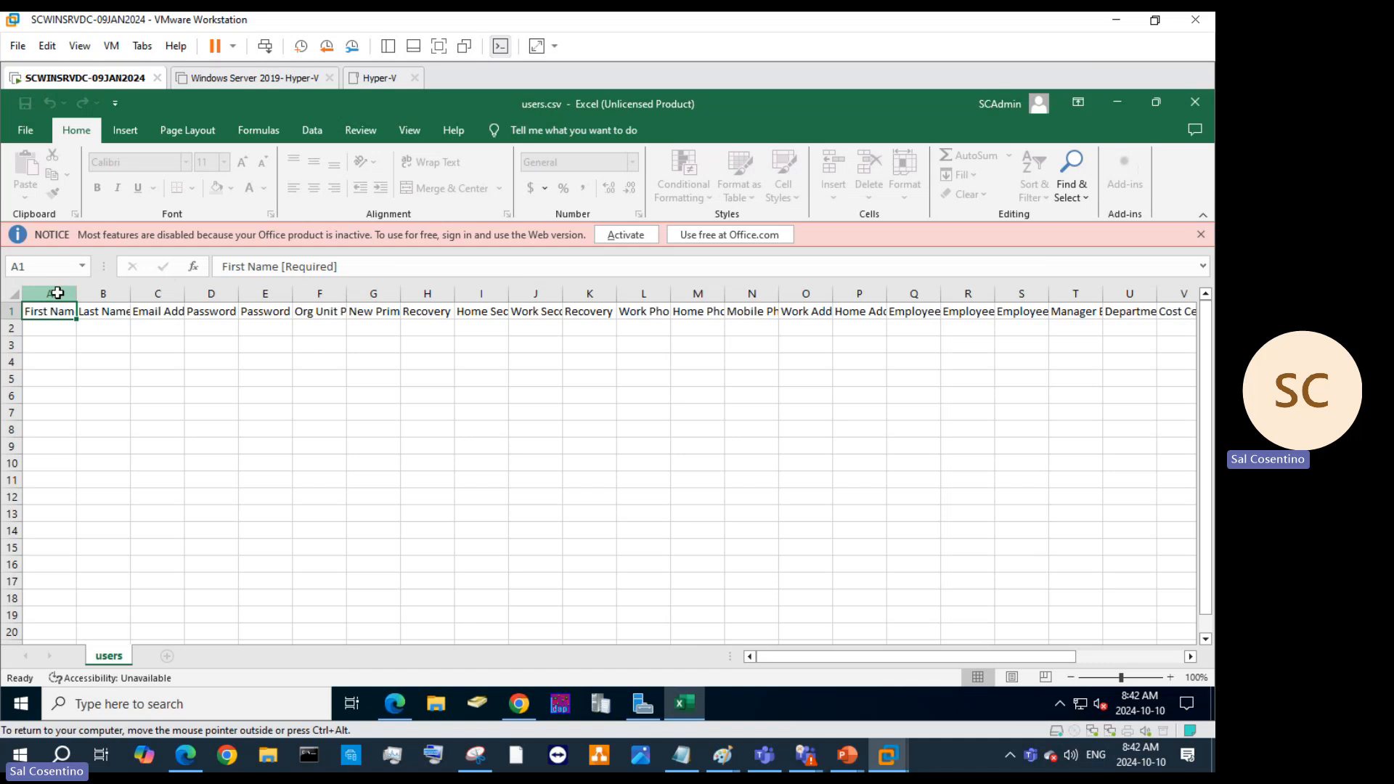
left_click_drag(58, 293, 1173, 315)
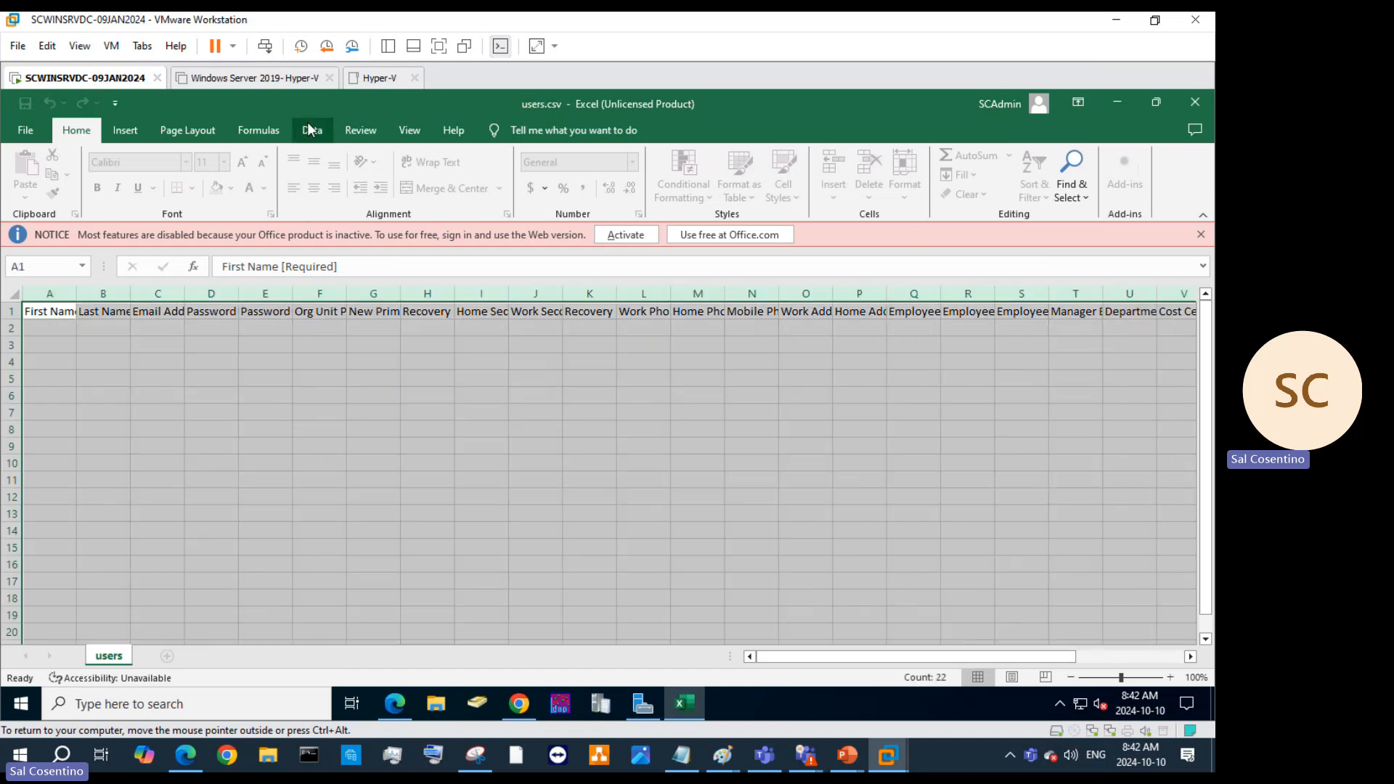
left_click(418, 133)
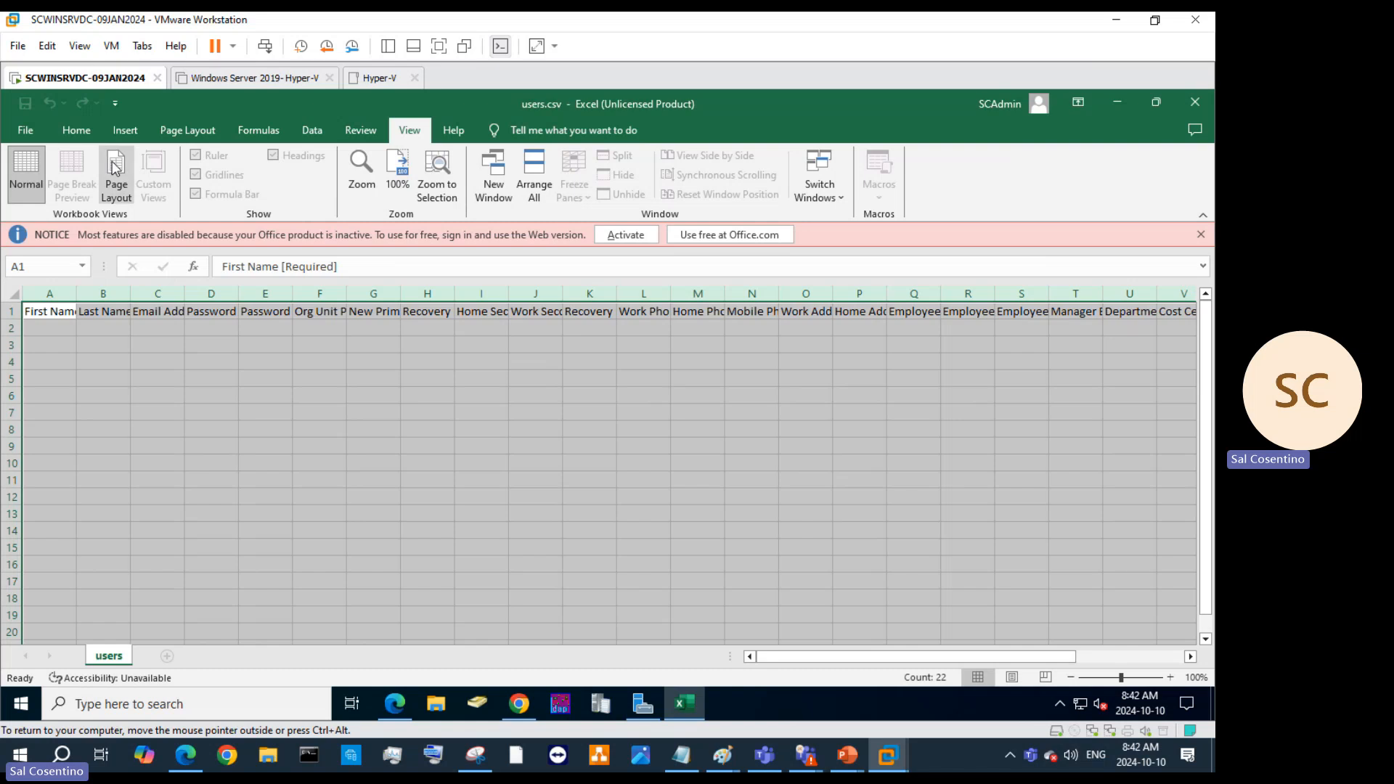
left_click(72, 131)
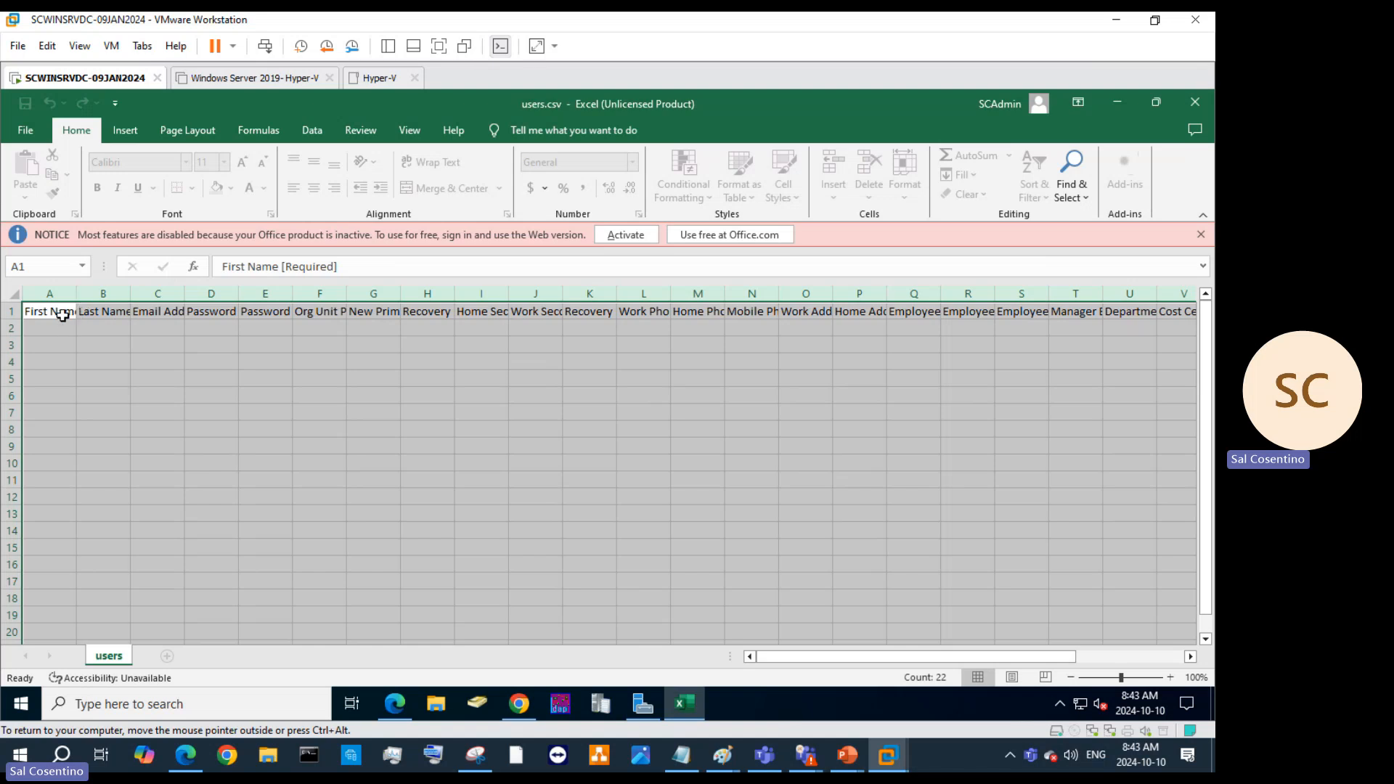
left_click(75, 294)
left_click_drag(75, 293, 105, 294)
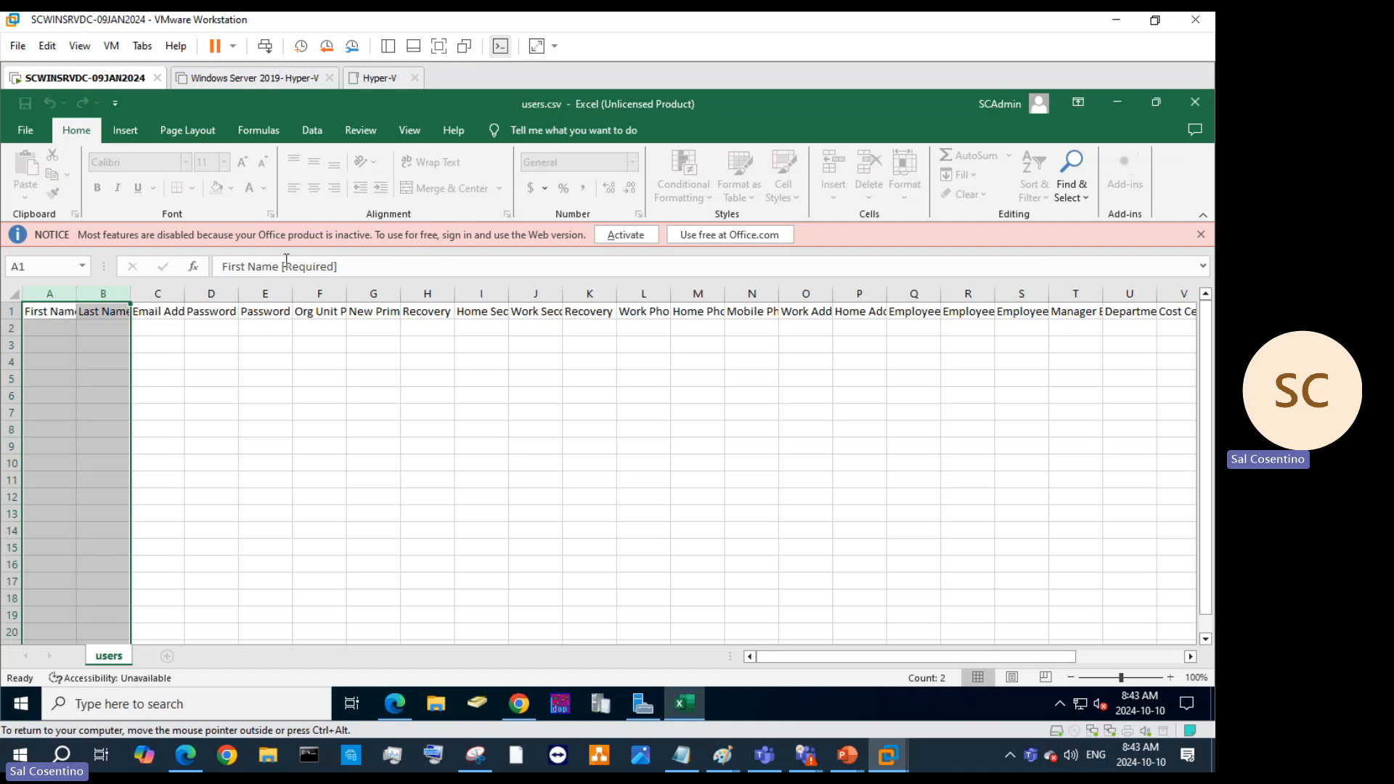
left_click(160, 317)
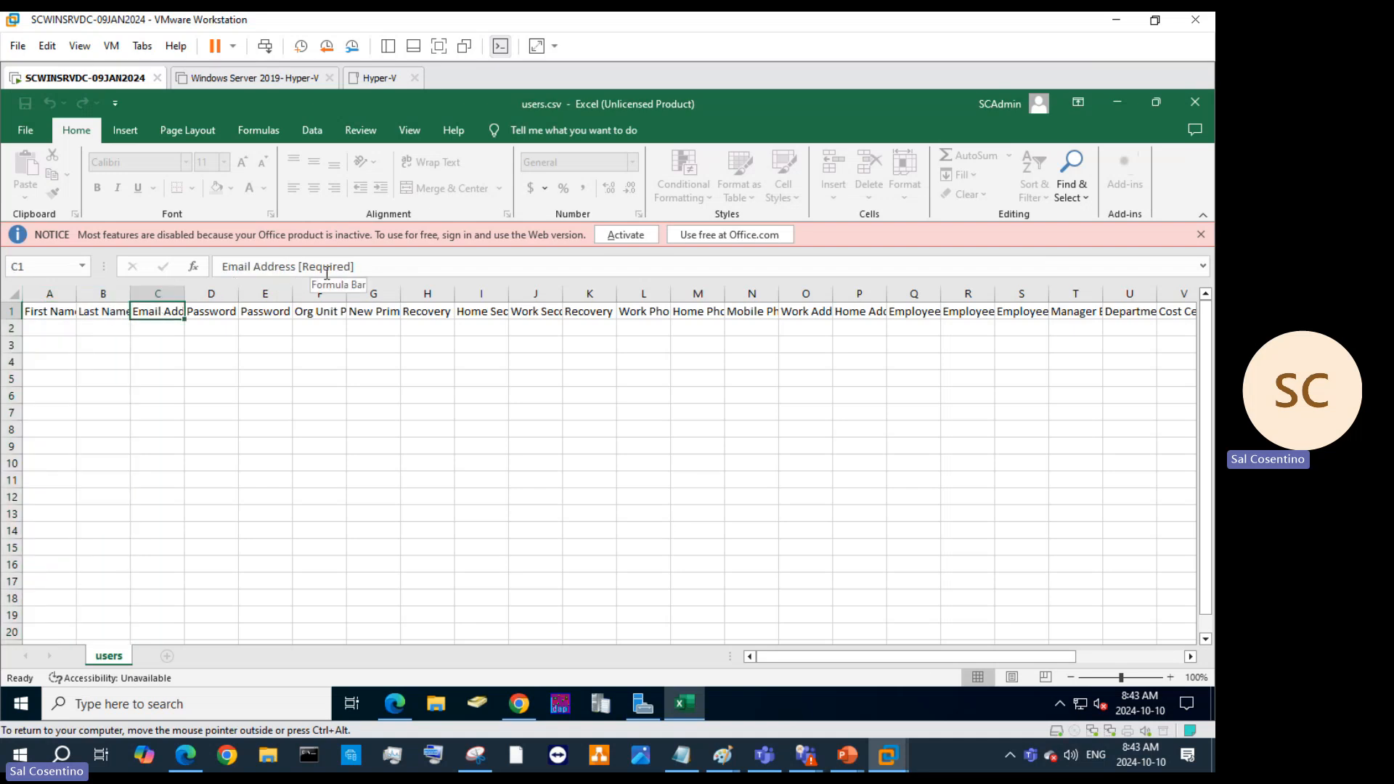
left_click(524, 316)
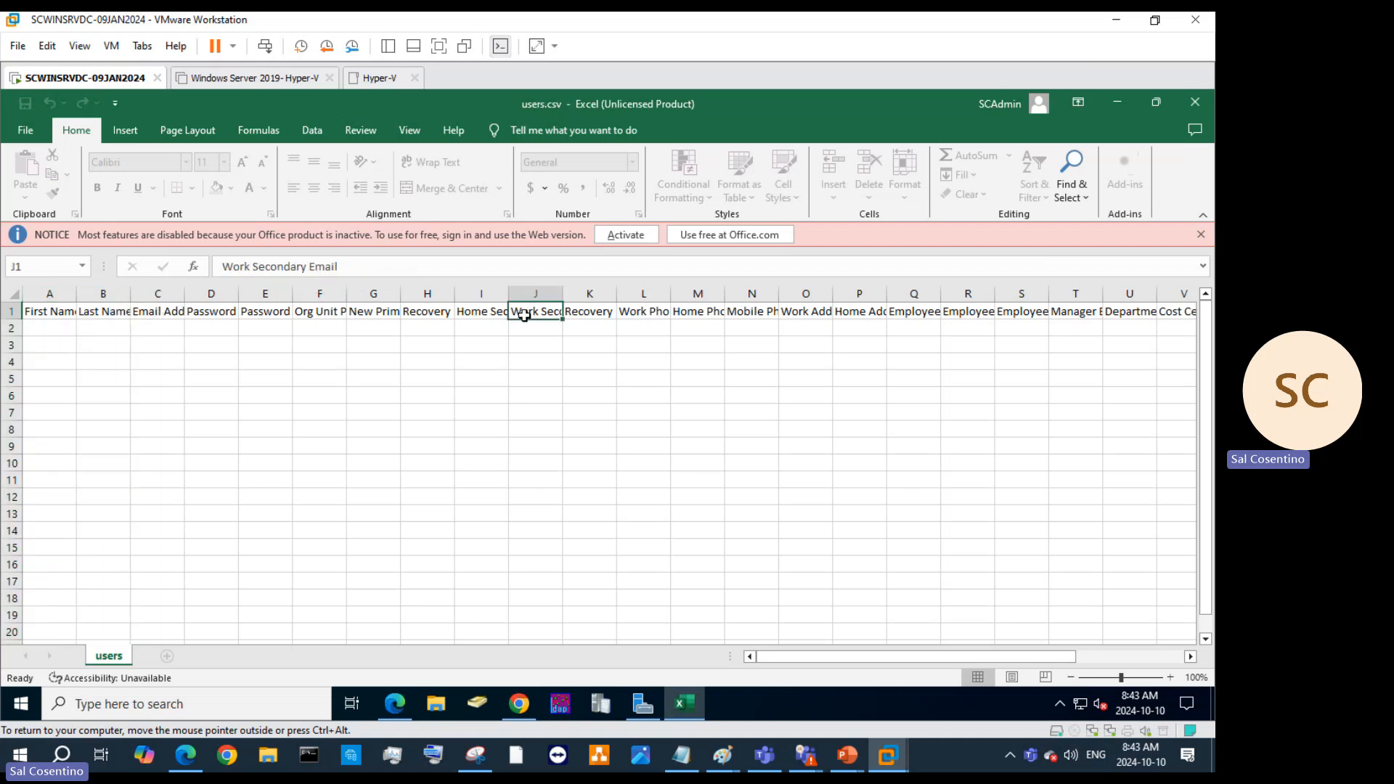
left_click_drag(576, 310, 565, 318)
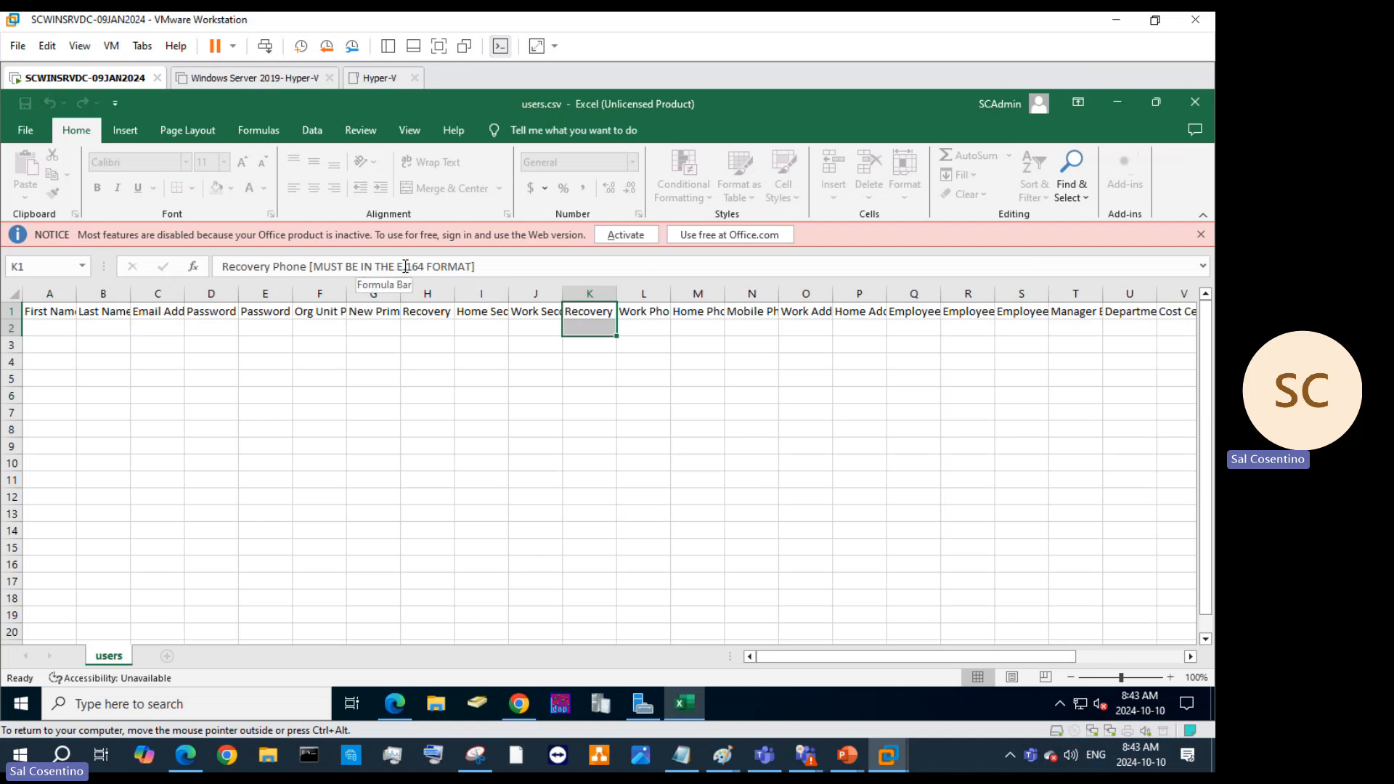
left_click(637, 318)
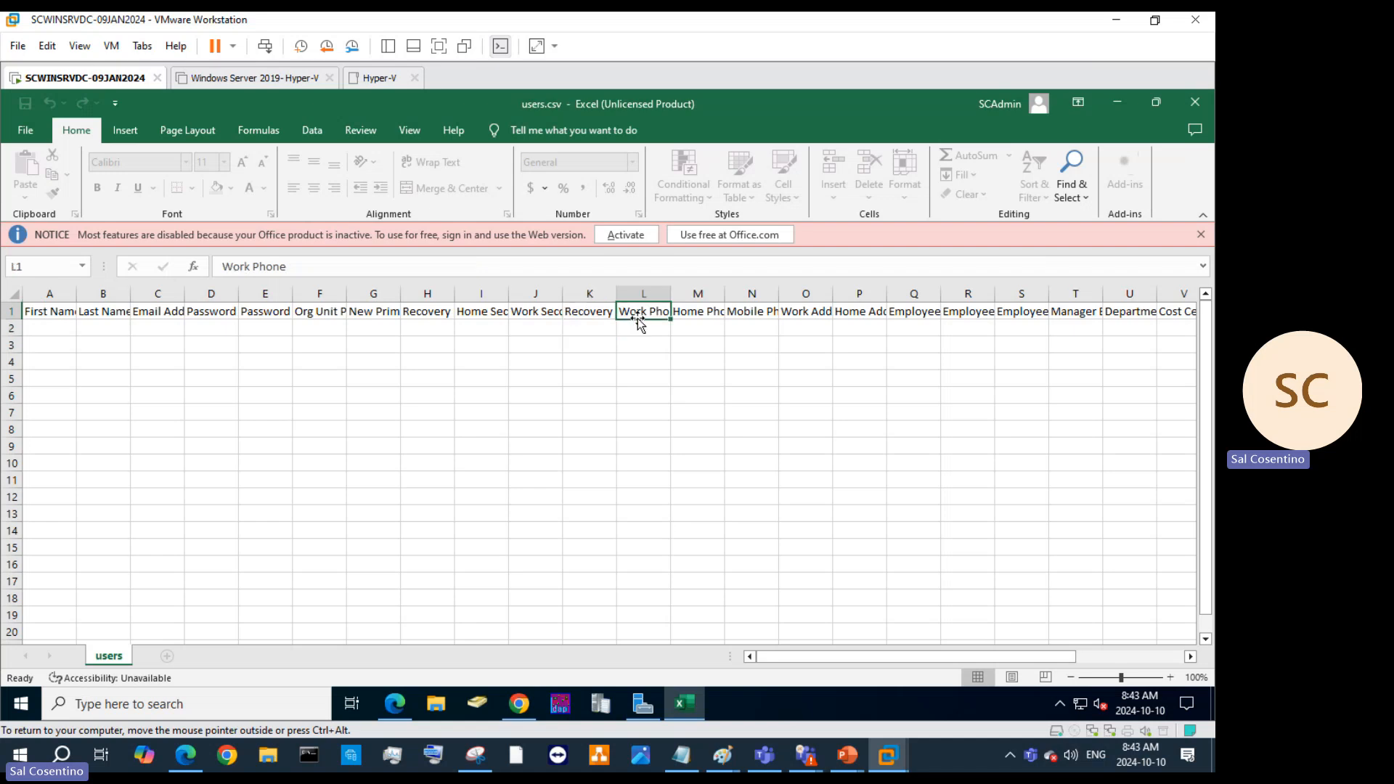
left_click(715, 311)
left_click(755, 312)
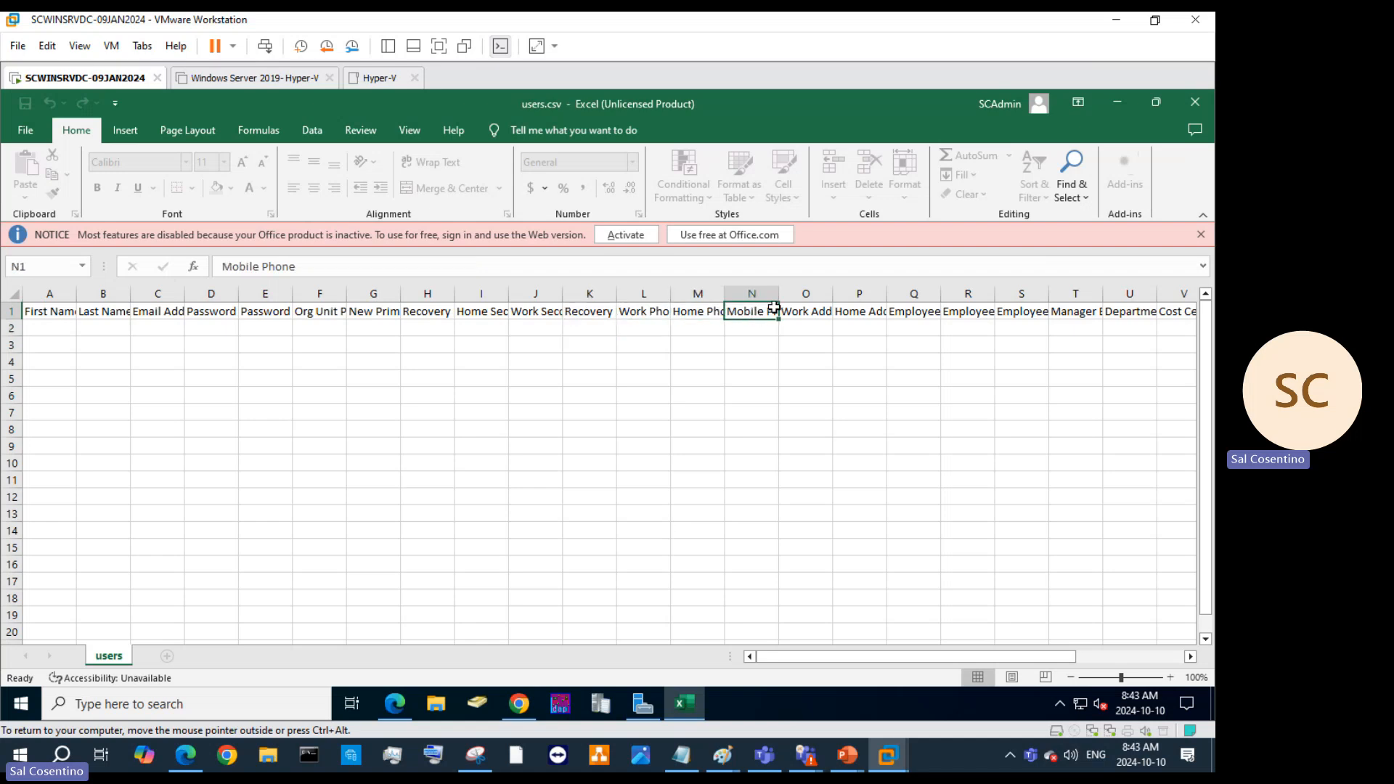
left_click(785, 308)
left_click(849, 316)
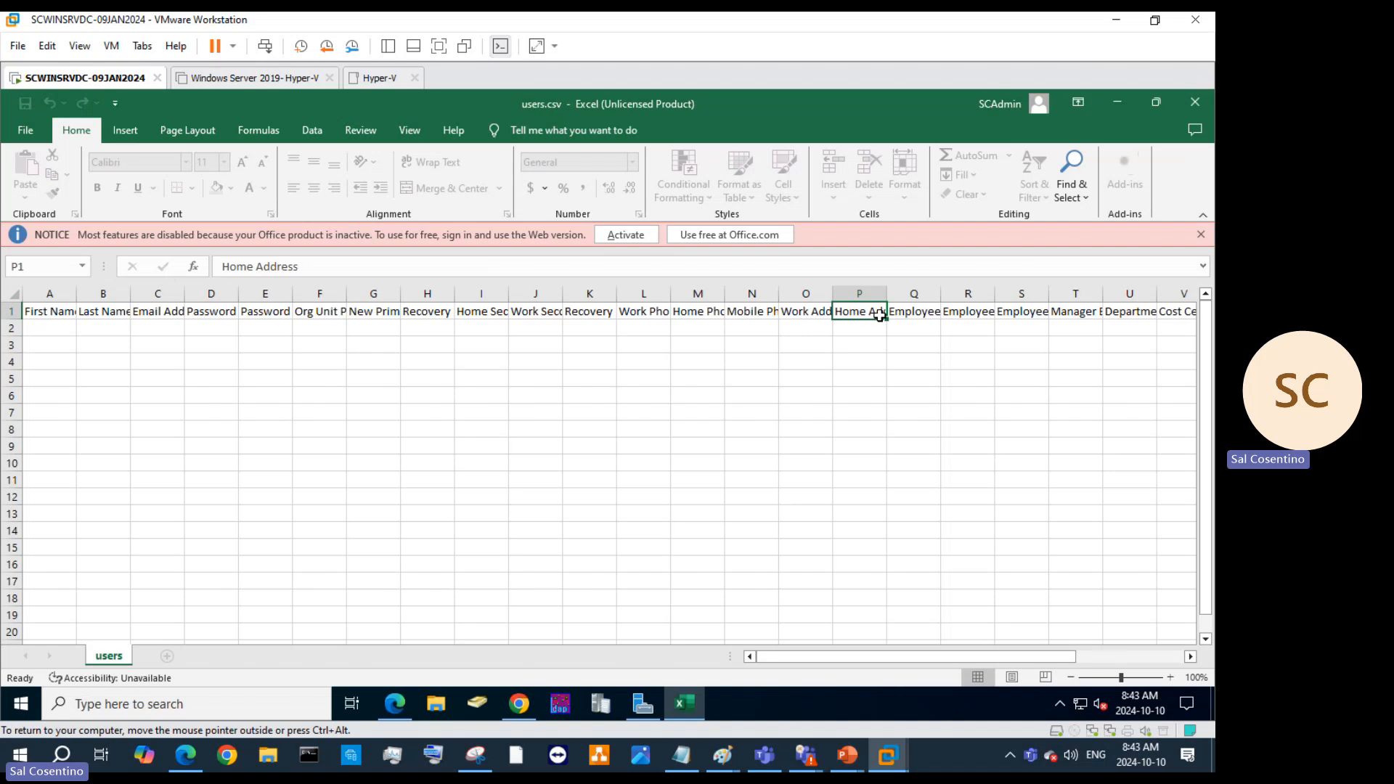
left_click(902, 315)
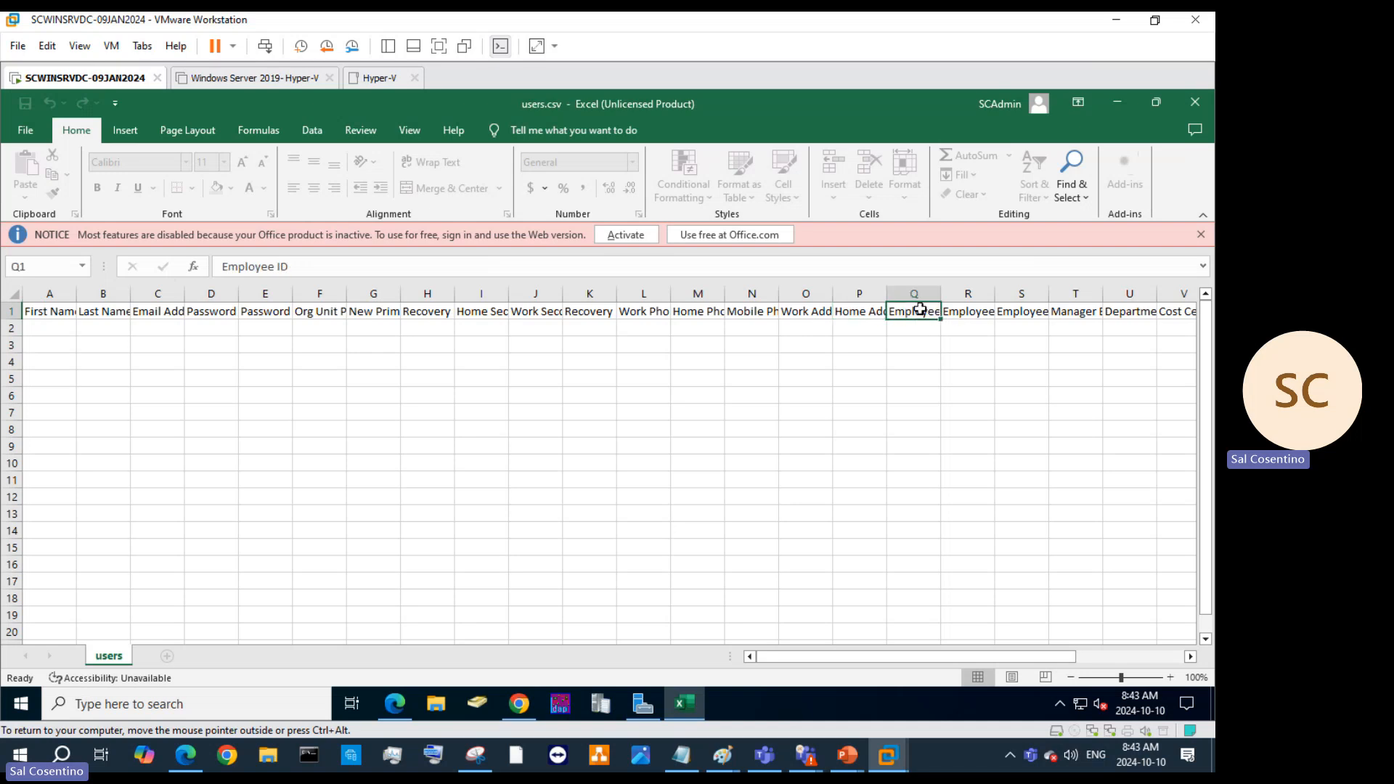
left_click(919, 289)
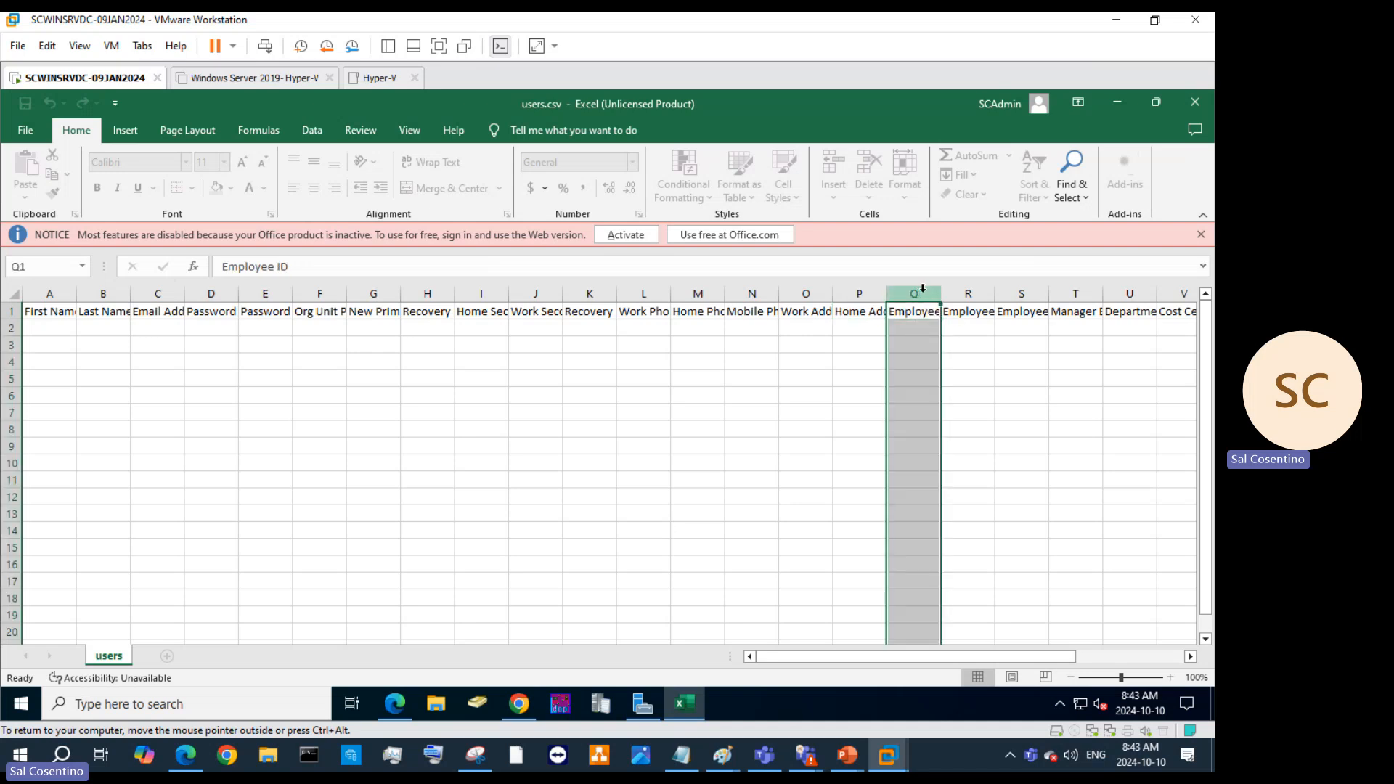
left_click(967, 293)
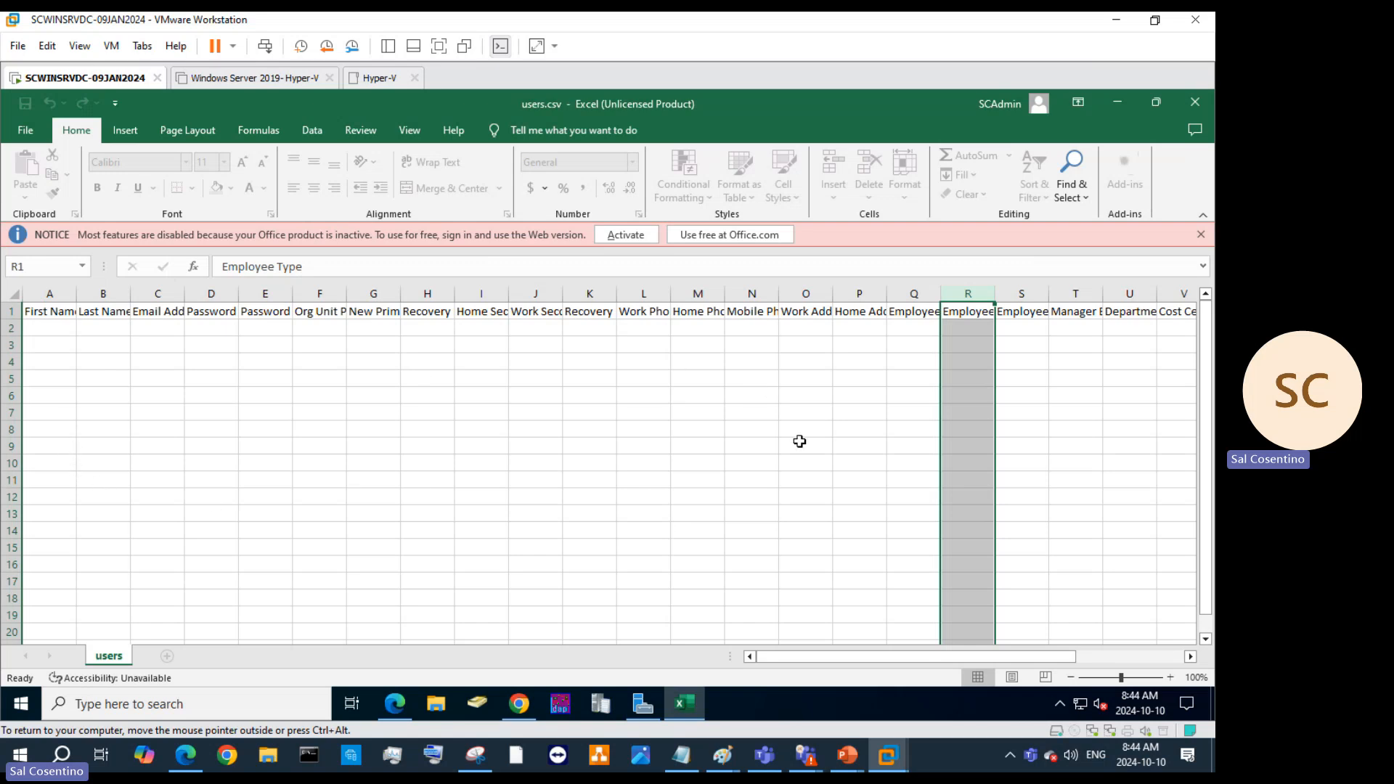
Select columns A–E, the phone columns and the Advanced Protection column, browsing Formulas and View.
left_click(49, 292)
left_click_drag(49, 293, 292, 307)
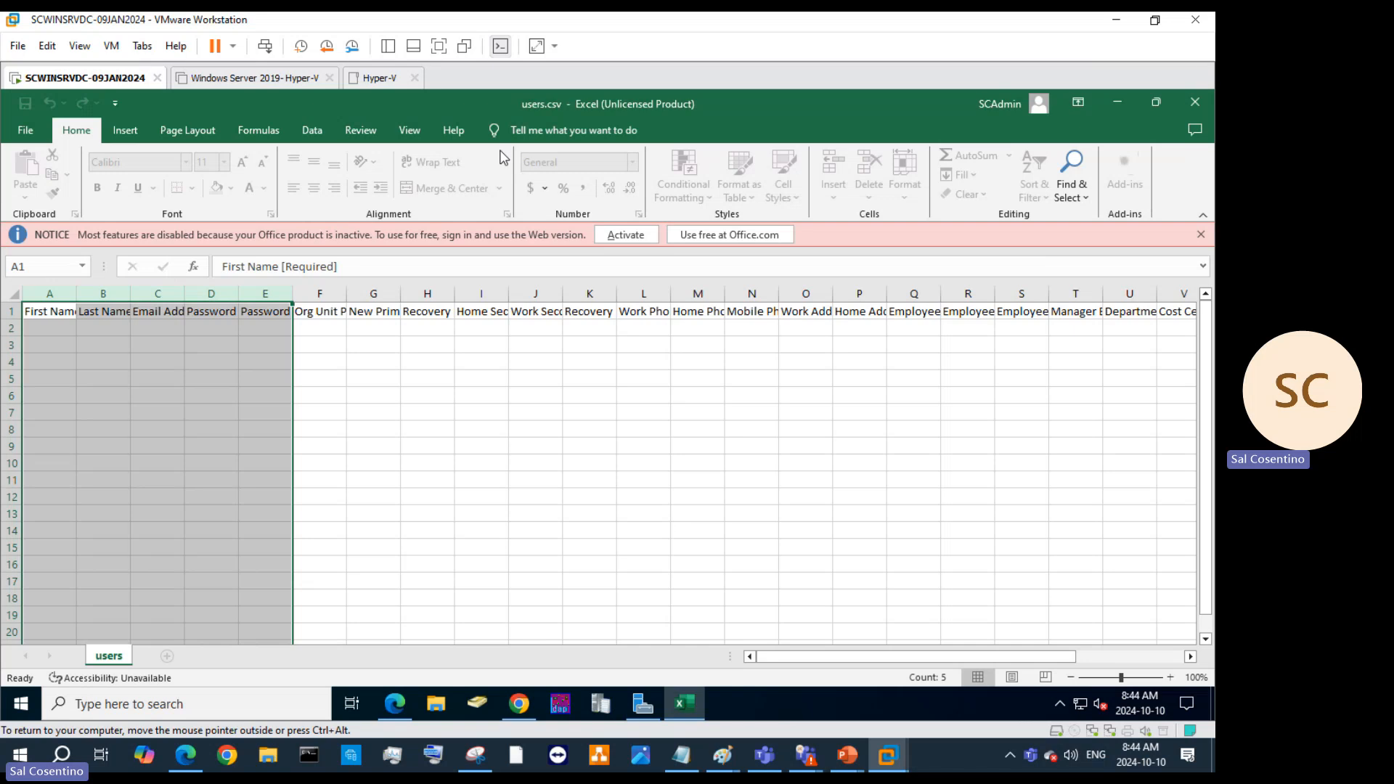
left_click(256, 131)
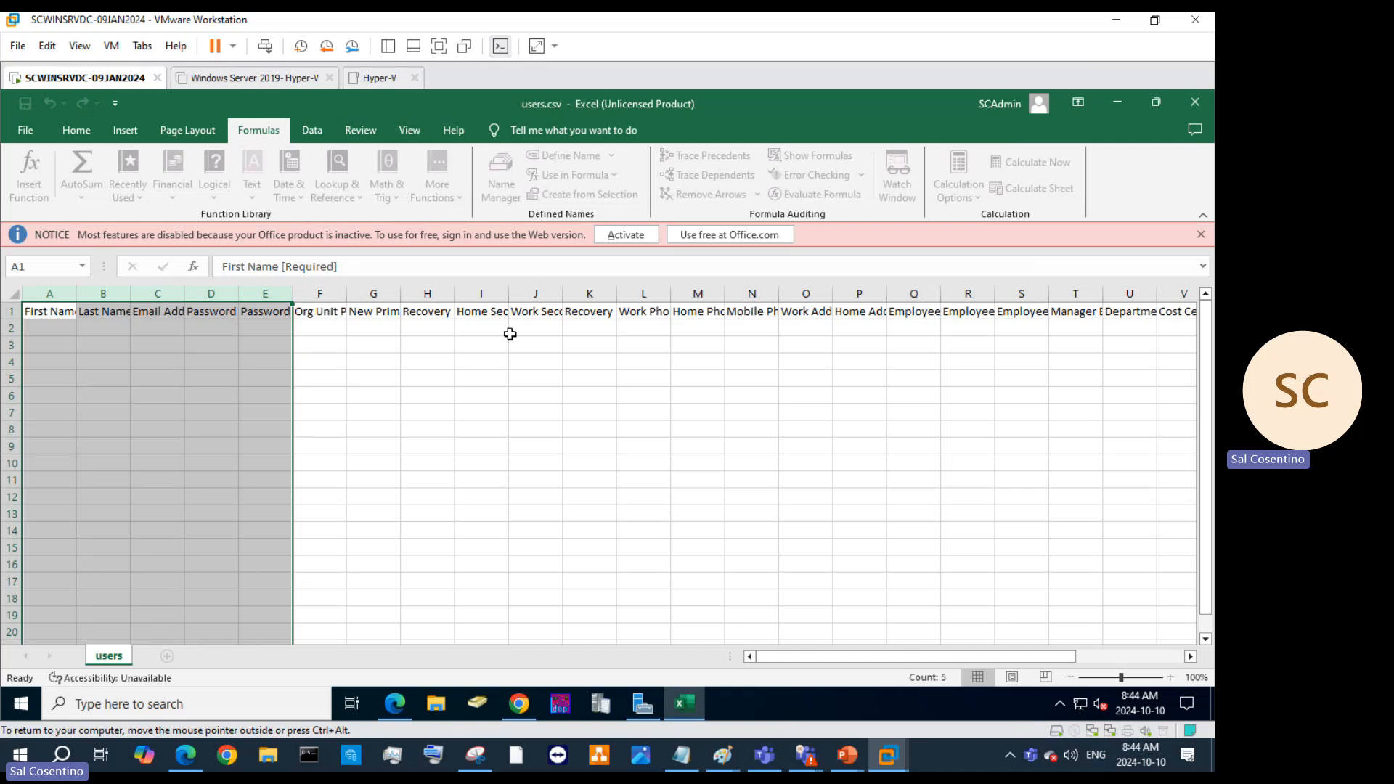
left_click_drag(625, 292, 677, 276)
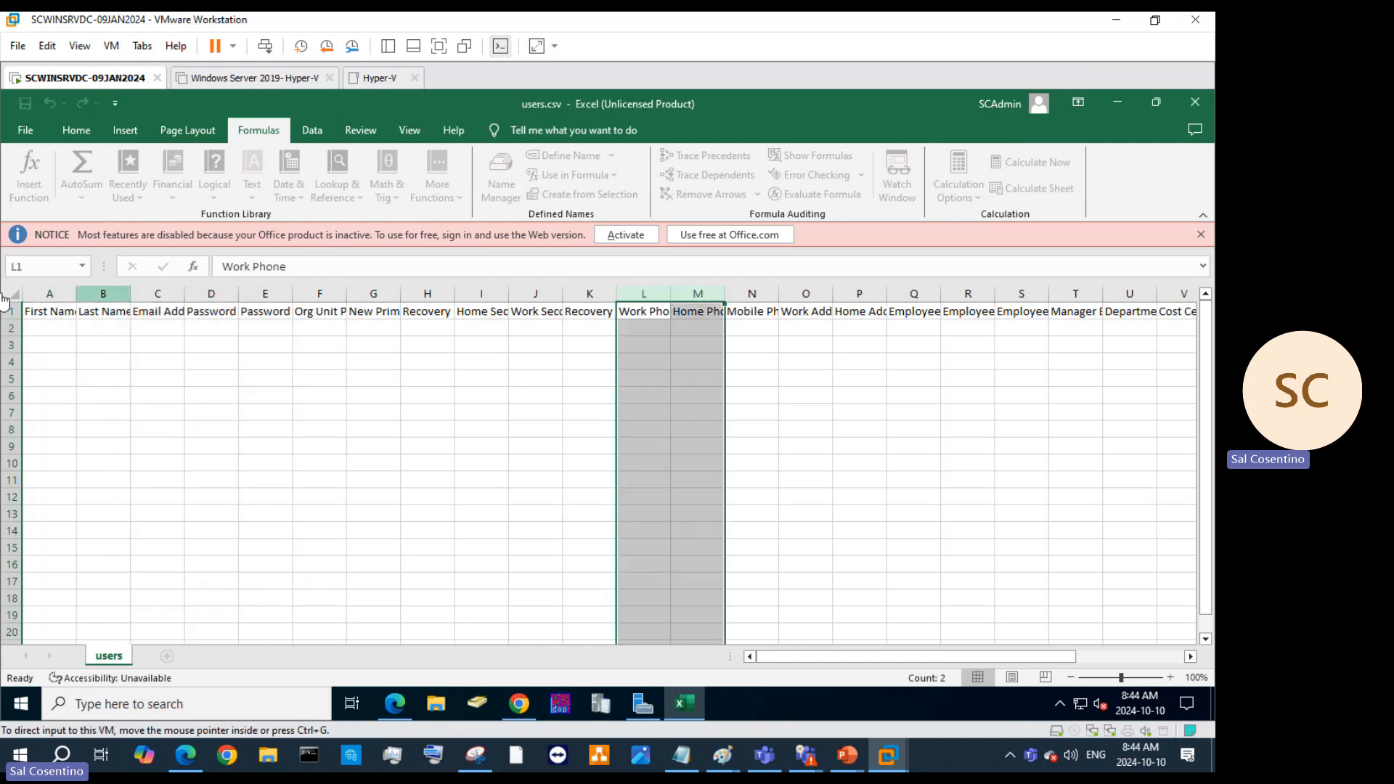
left_click(409, 132)
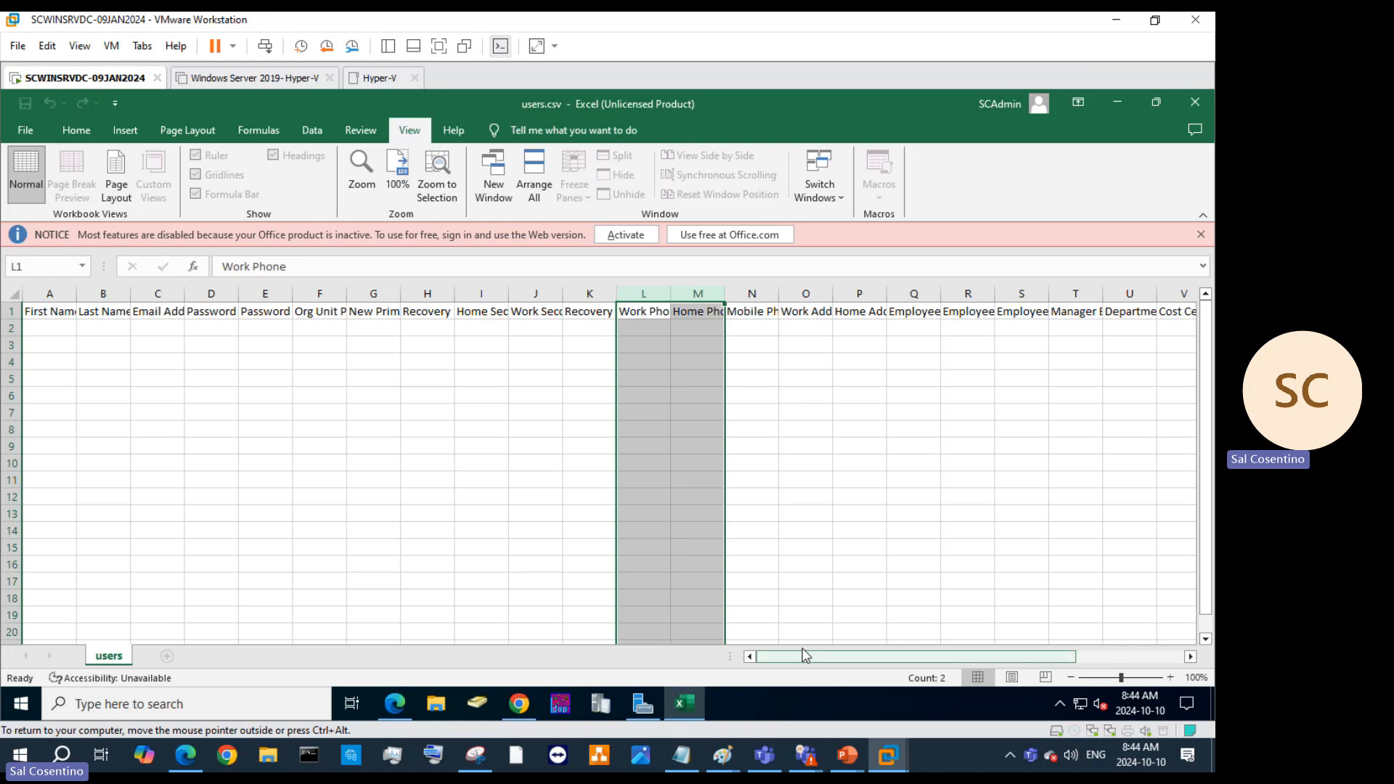
left_click_drag(804, 655, 911, 655)
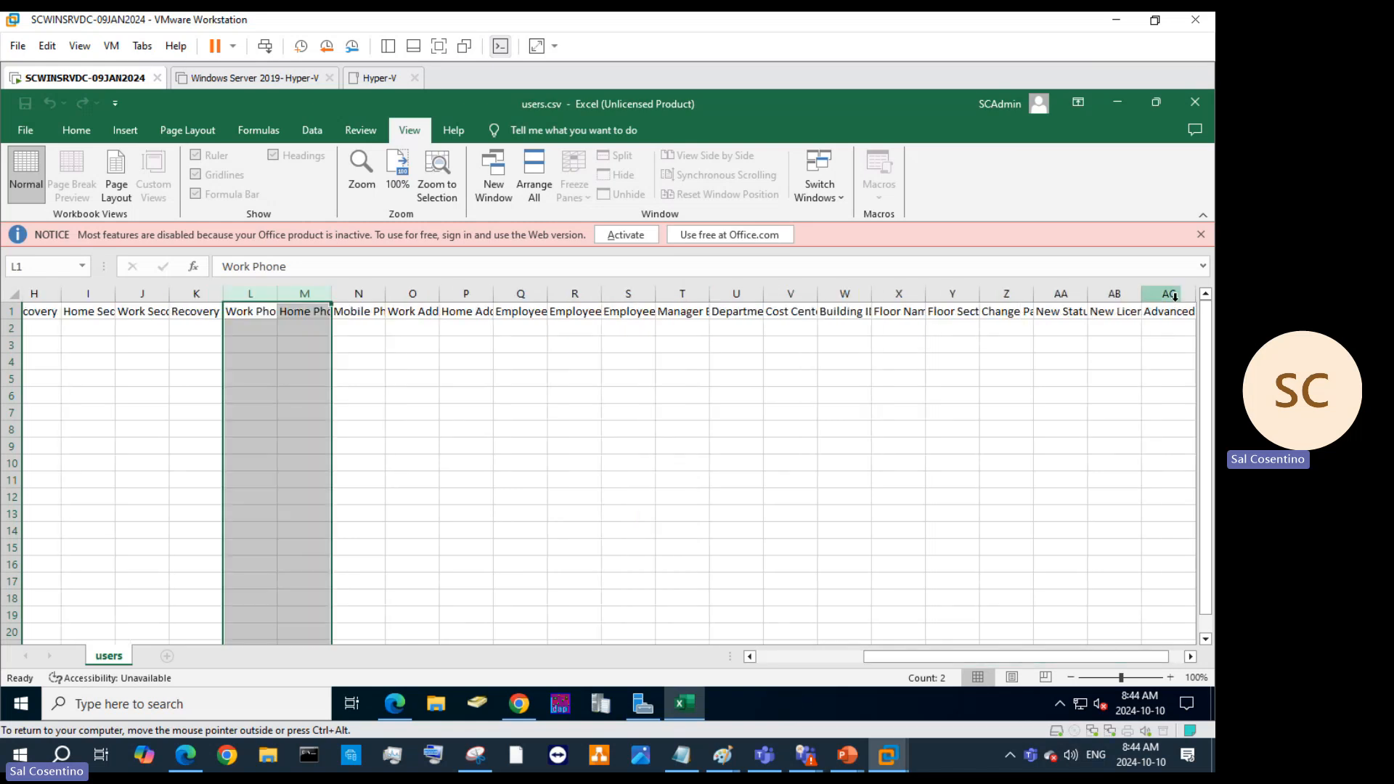
left_click(1173, 296)
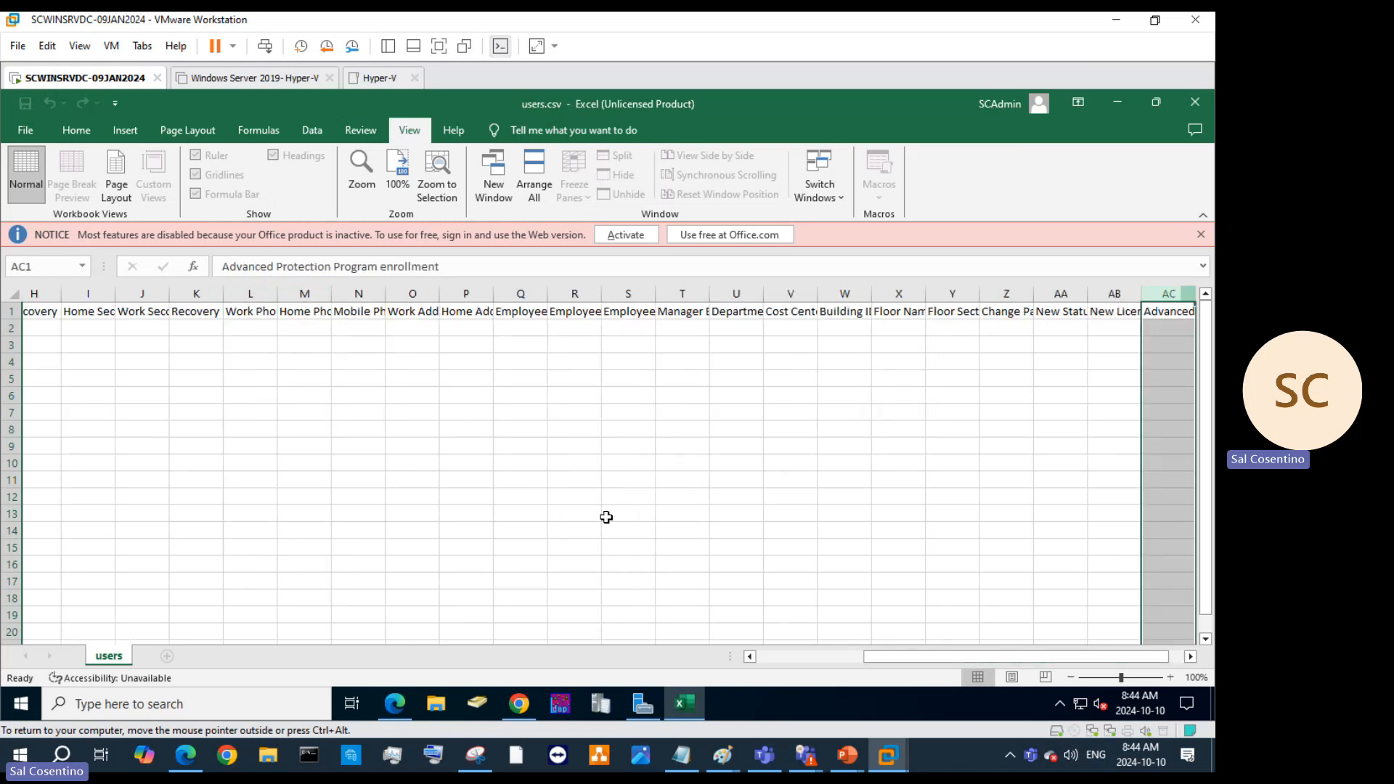
left_click_drag(866, 656, 751, 657)
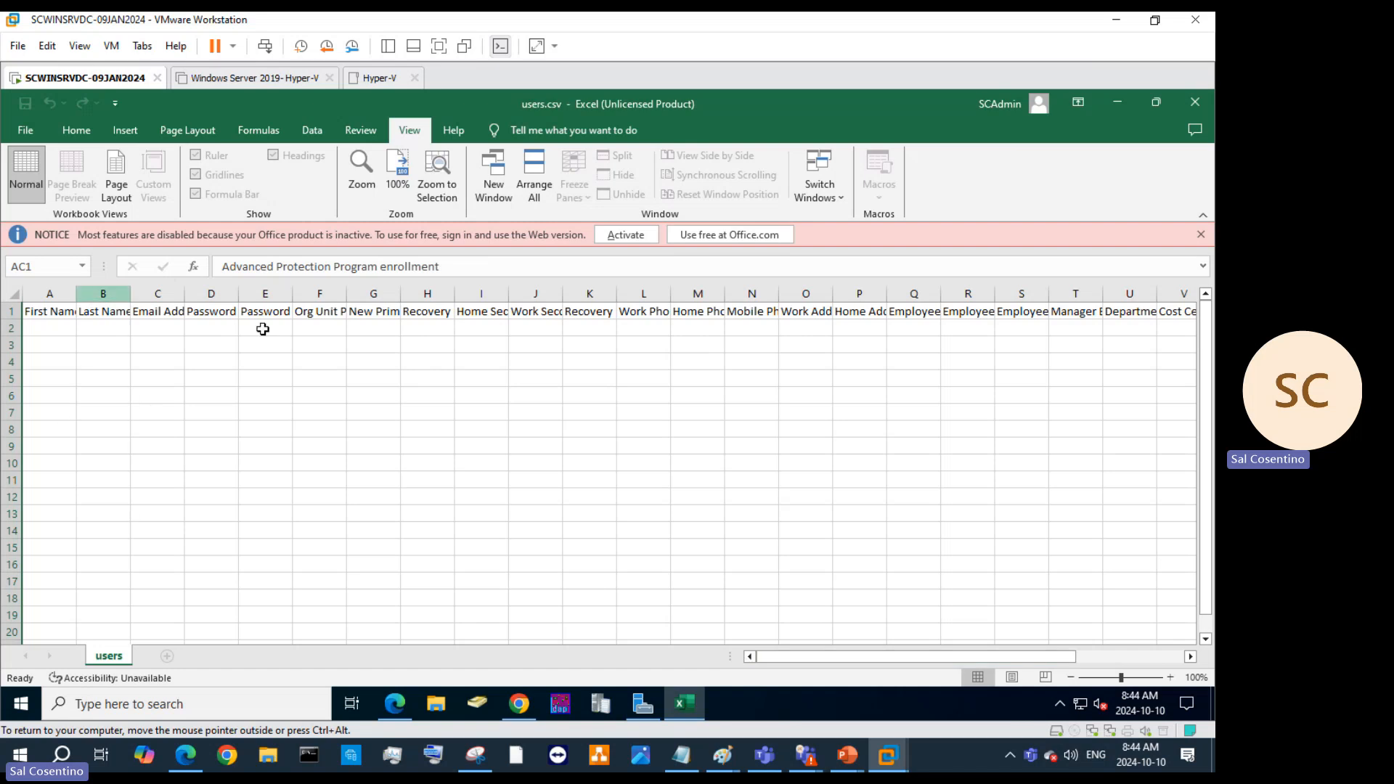
Read the B1, C1, Q1, T1, U1 and V1 headers, then minimize Excel.
left_click(109, 311)
left_click(144, 312)
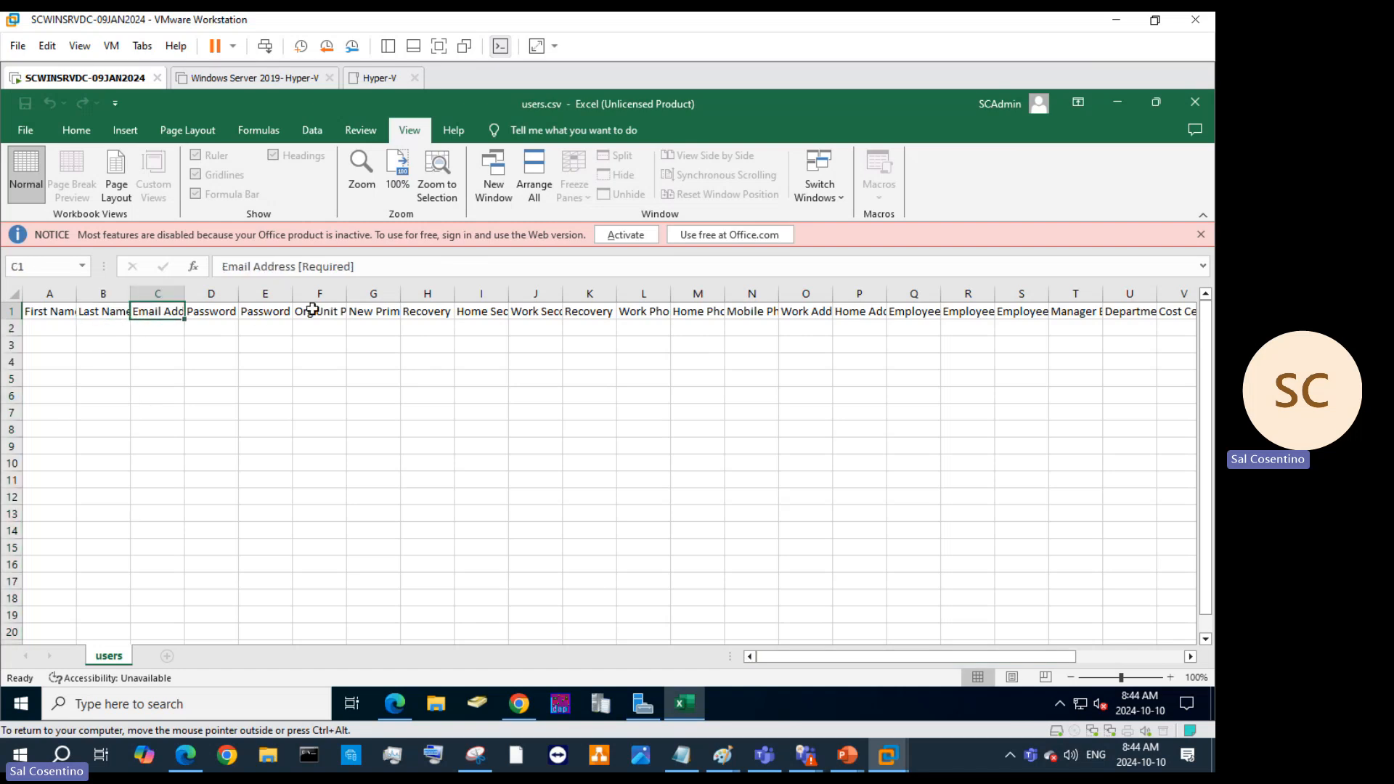
left_click(910, 312)
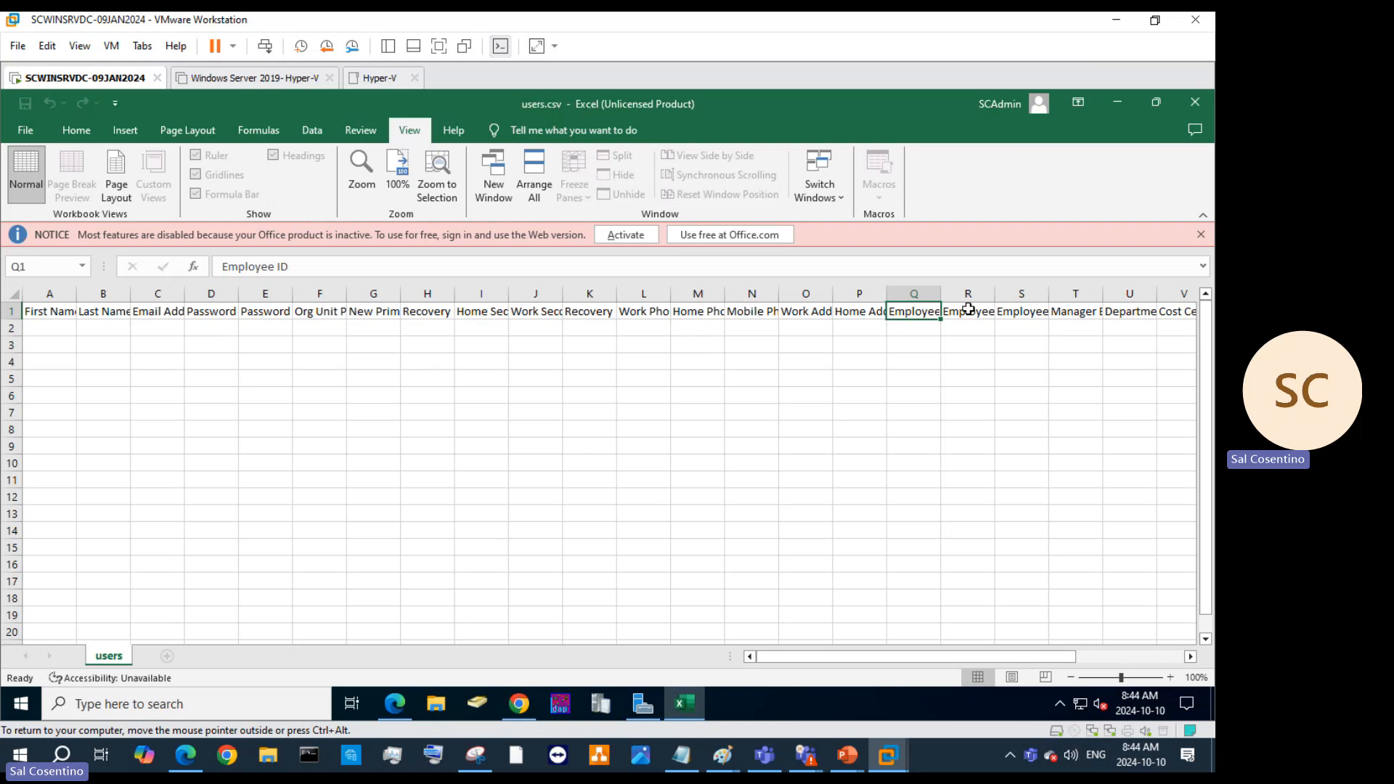
left_click(1065, 312)
left_click(1131, 312)
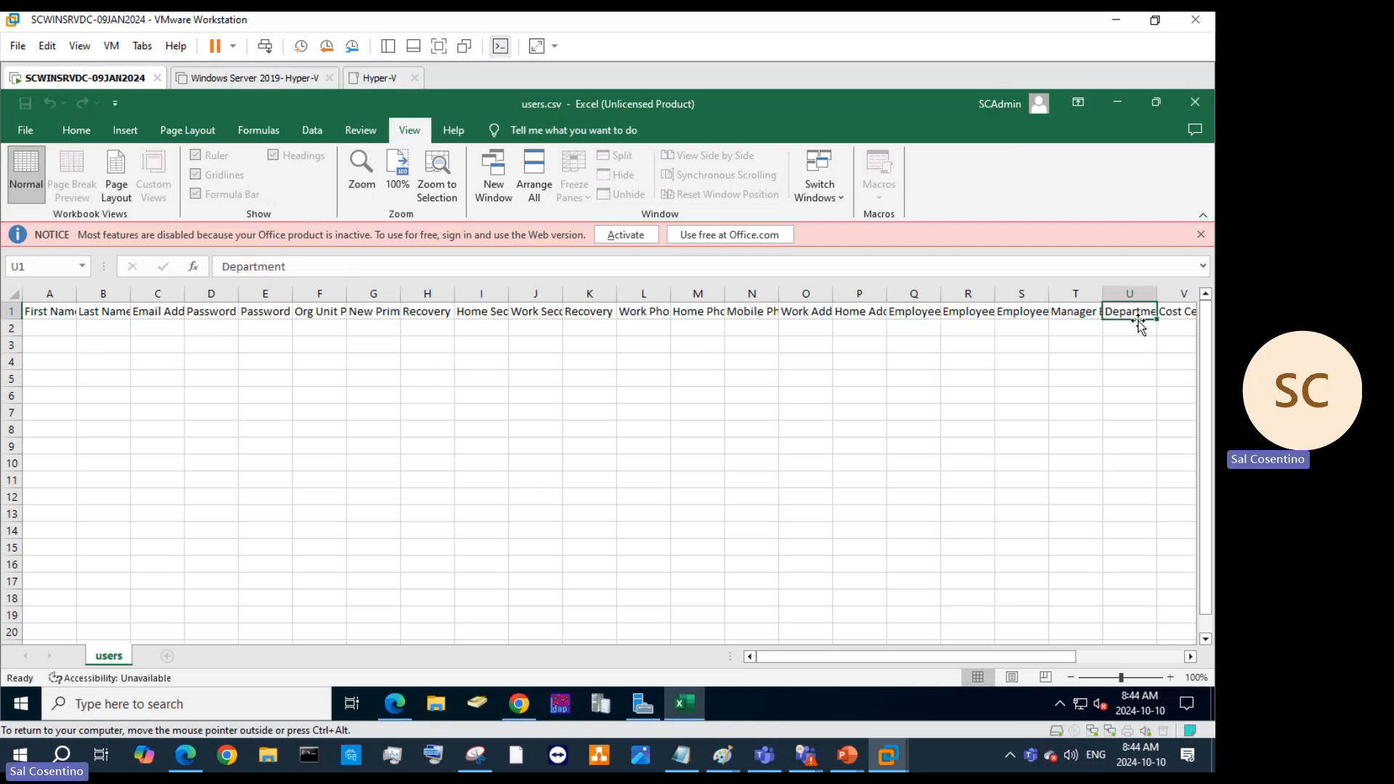
left_click(1172, 312)
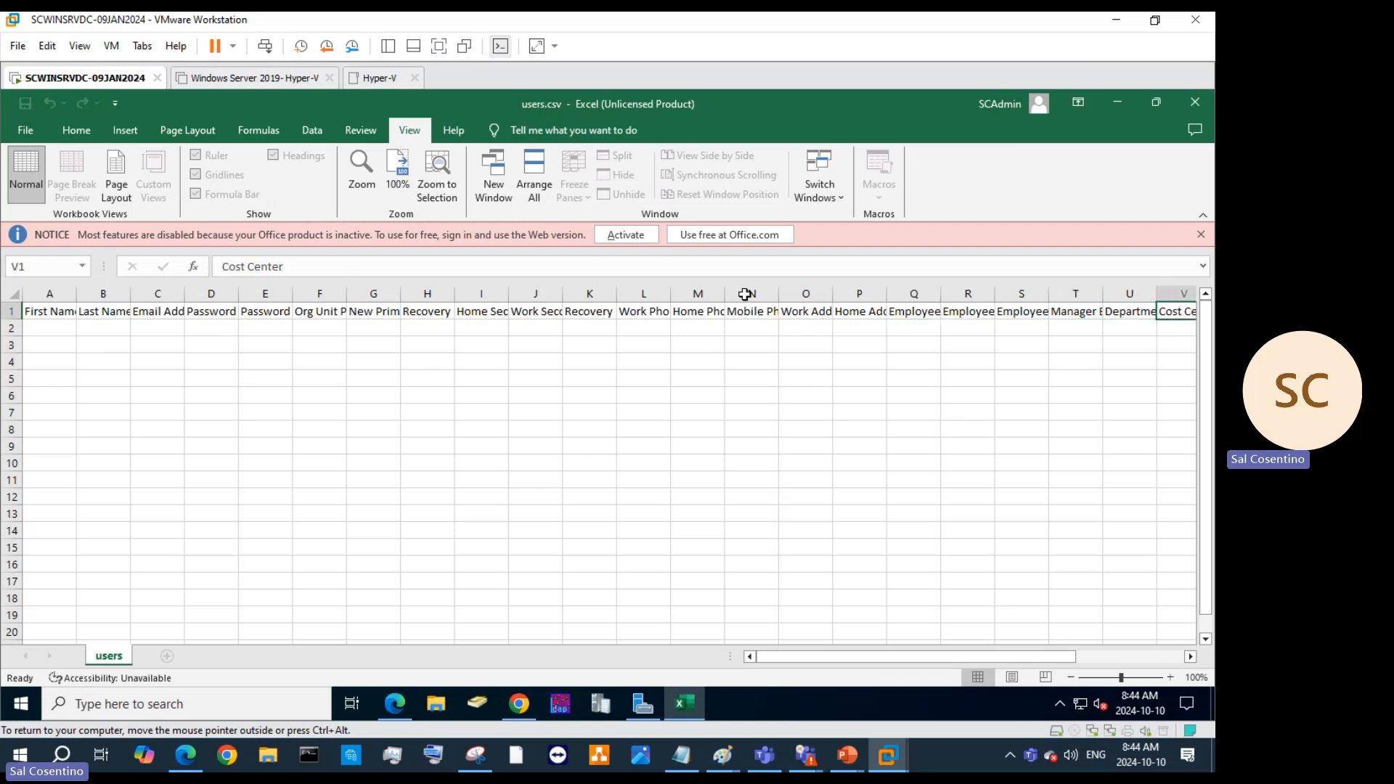
left_click(1121, 102)
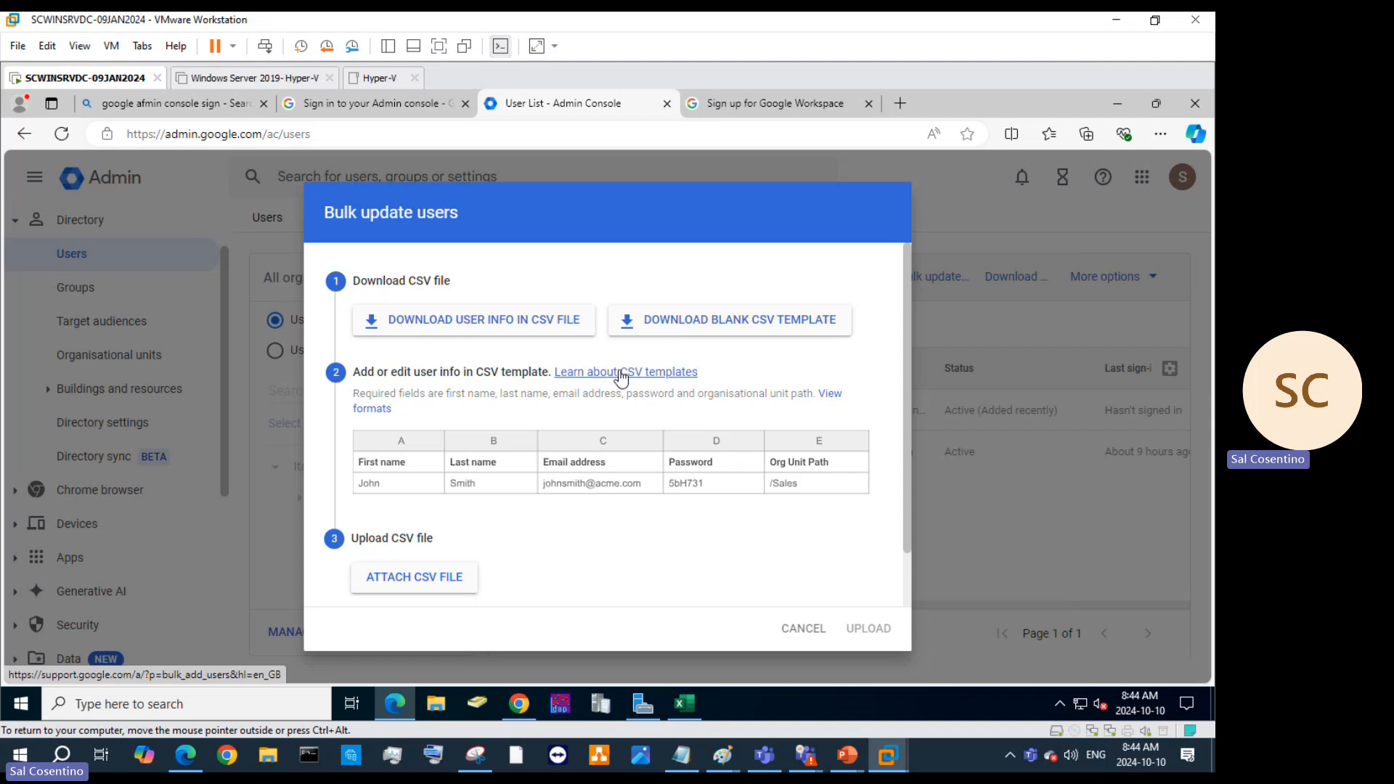
Open the 'Add or update multiple users from a CSV file' help article and scroll through it.
left_click(620, 372)
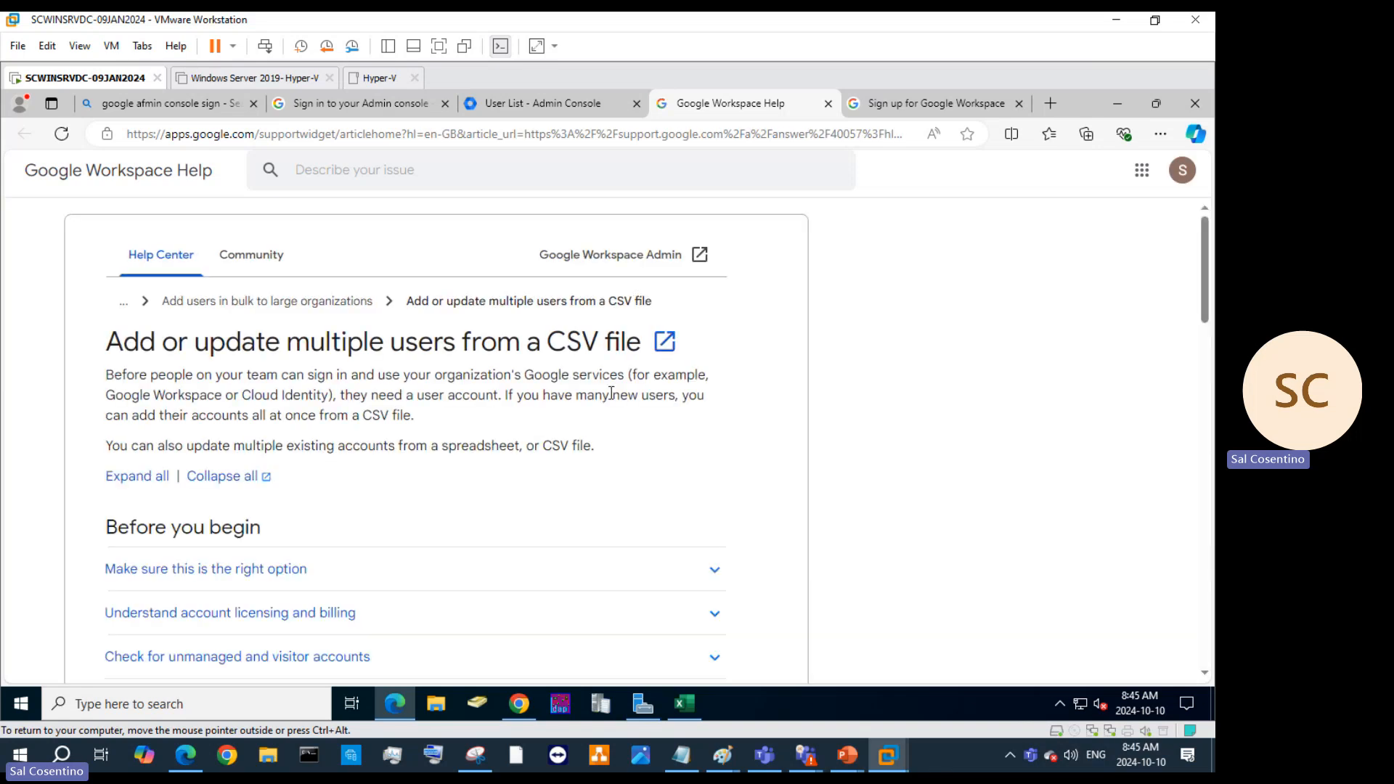
scroll(528, 474, "down", 3)
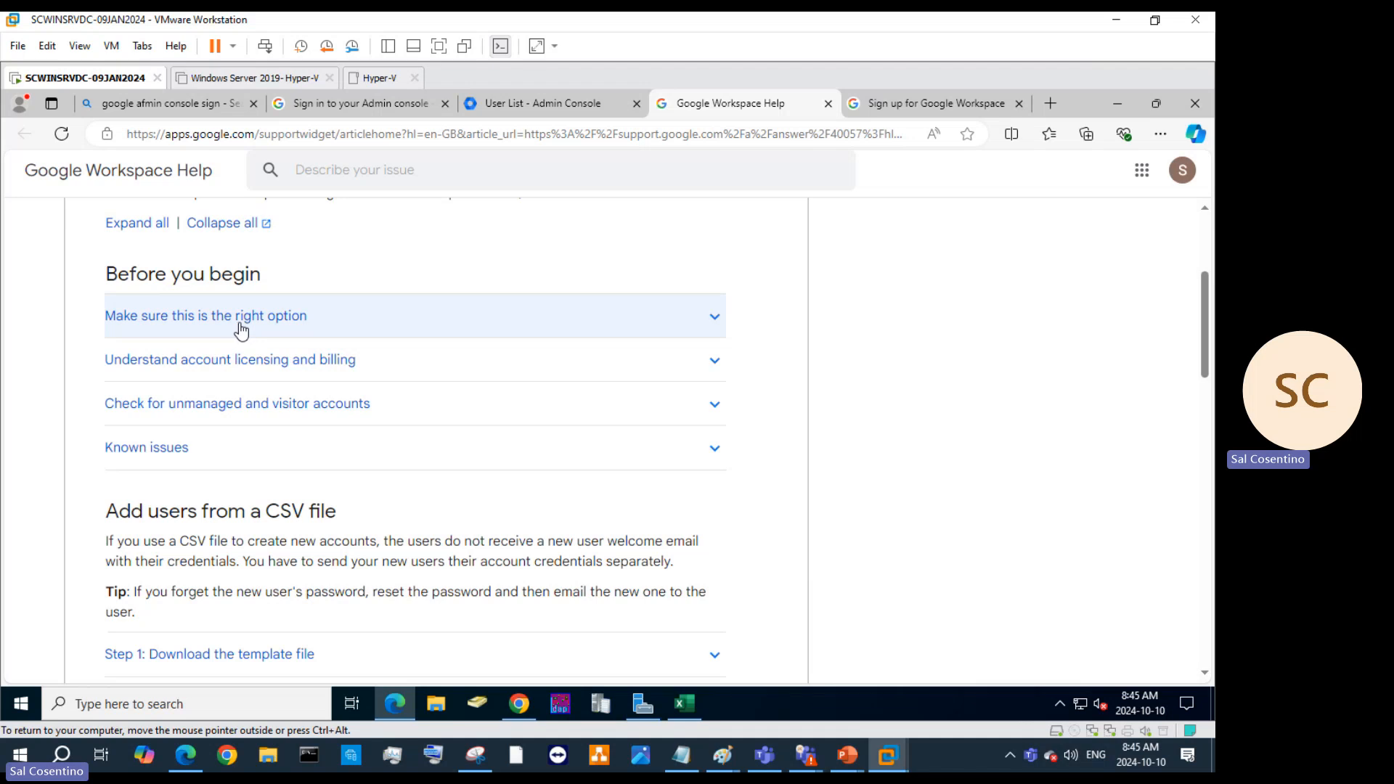
scroll(458, 557, "down", 3)
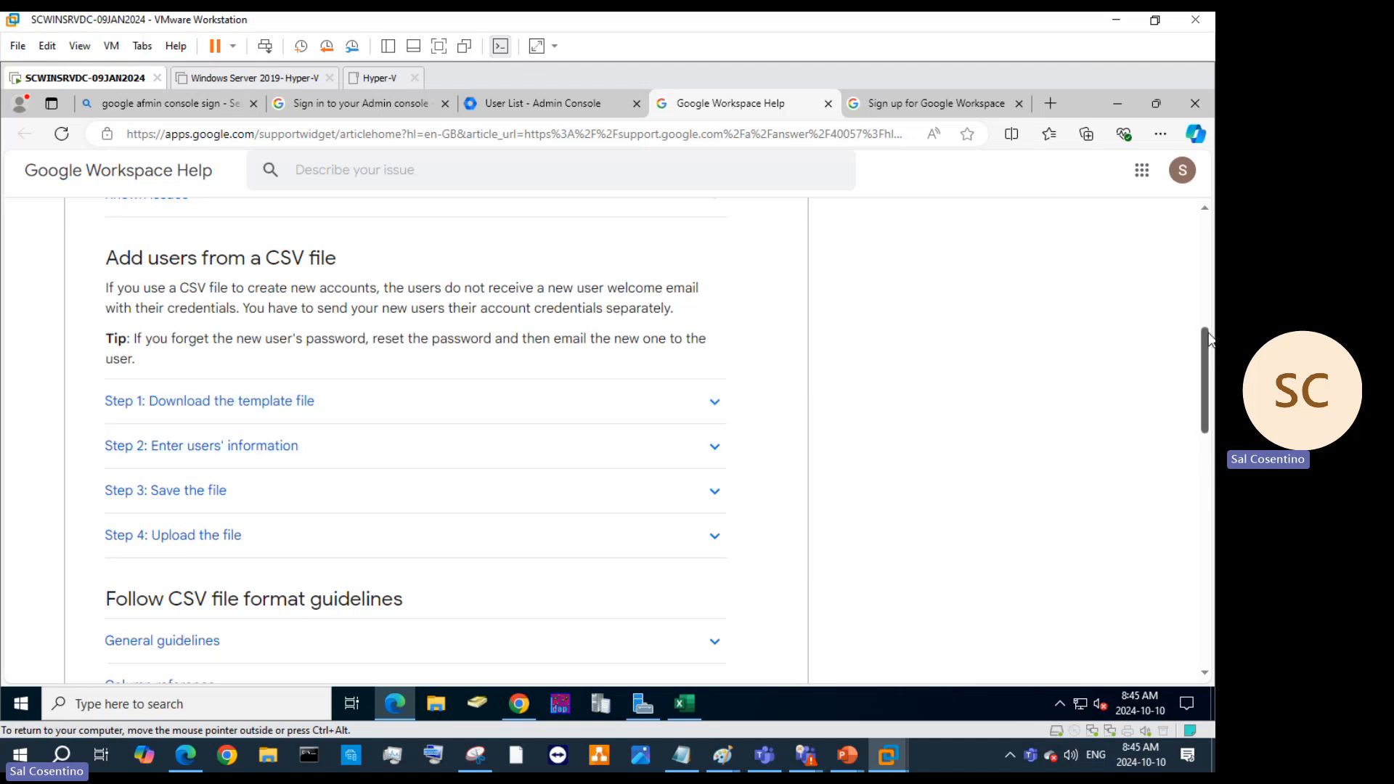
scroll(1192, 355, "up", 6)
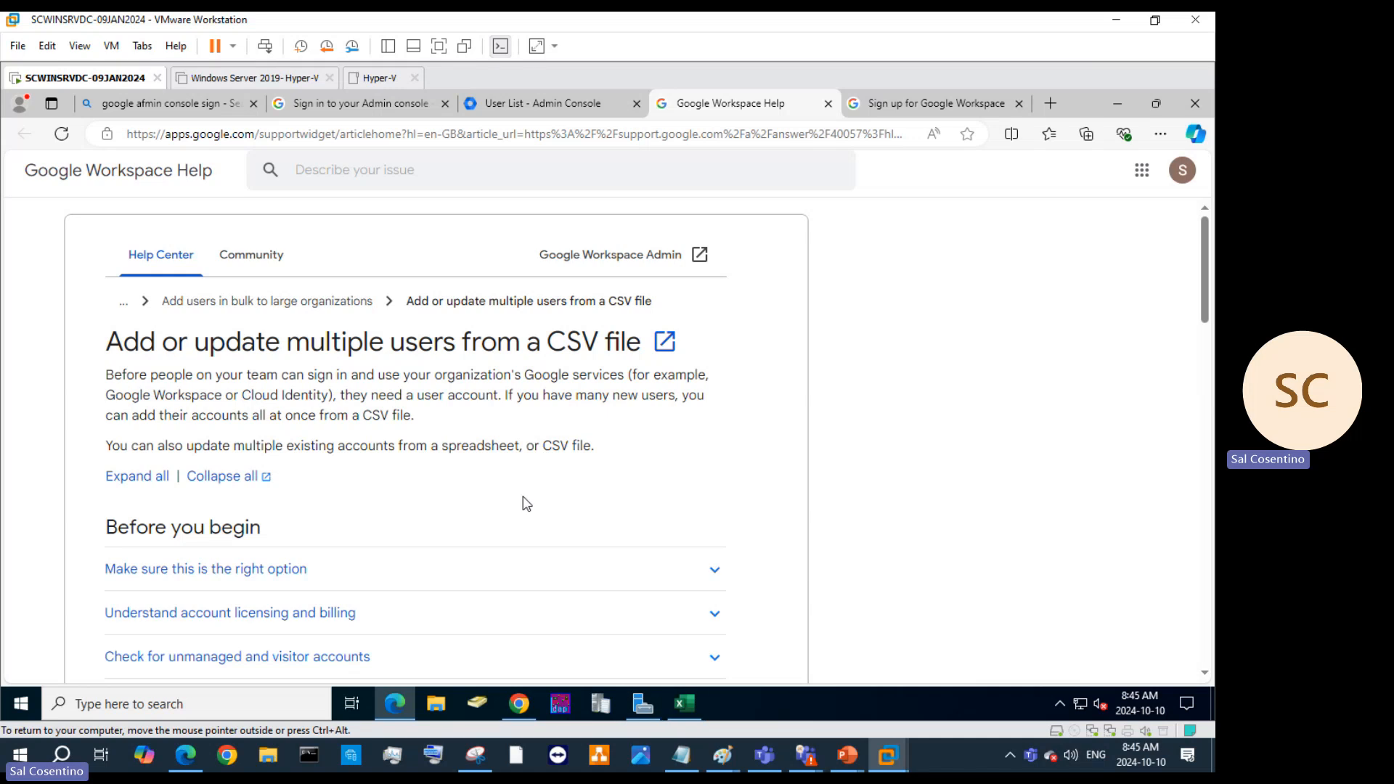
scroll(527, 503, "down", 8)
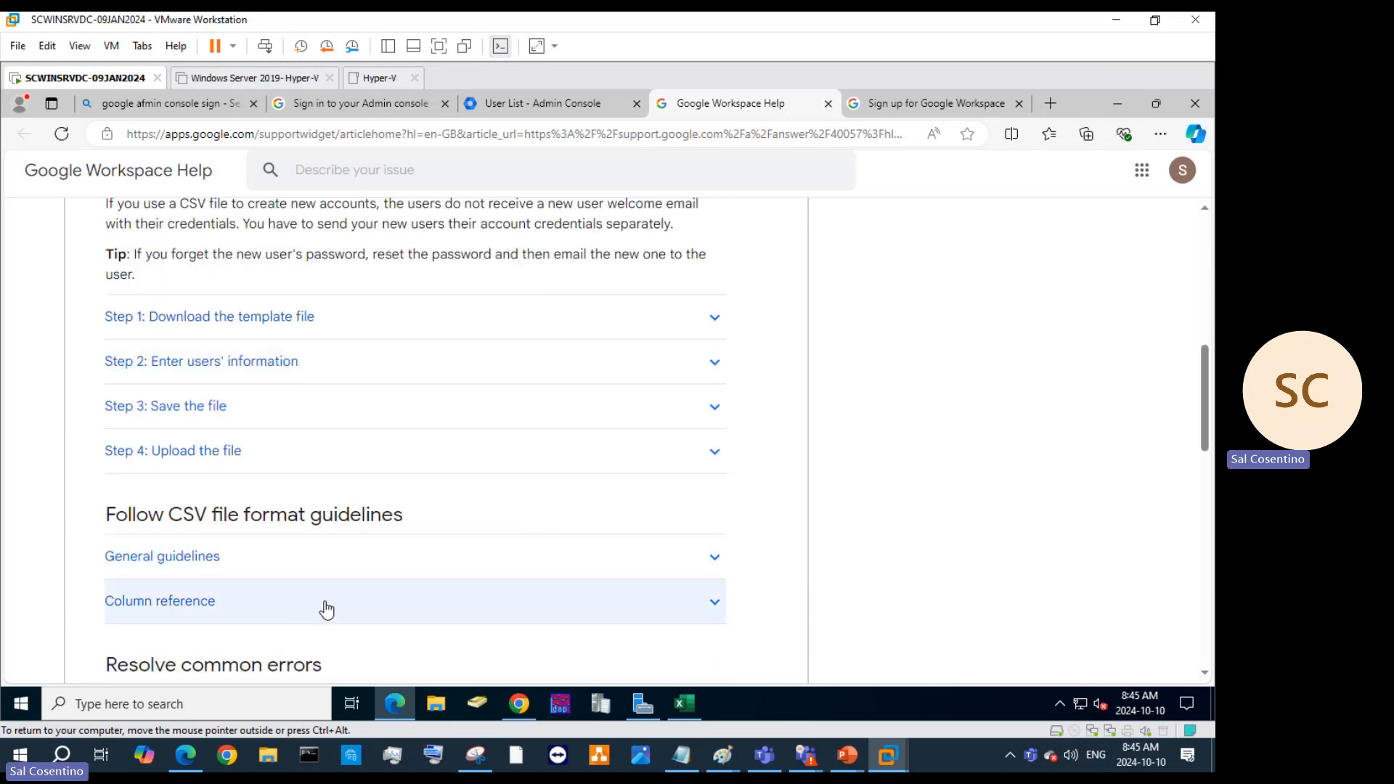
scroll(327, 610, "down", 2)
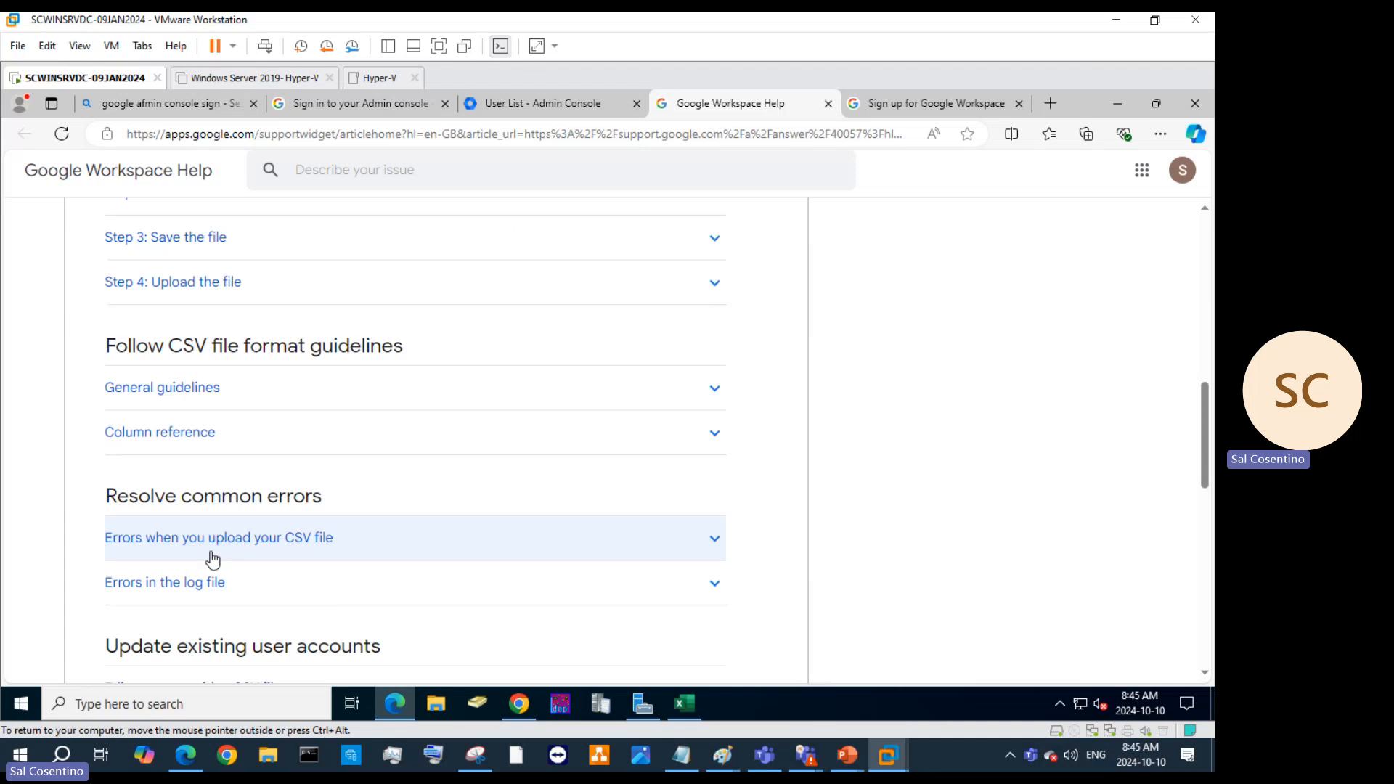
Expand 'Errors in the log file' and read through its error table.
left_click(187, 583)
scroll(254, 591, "down", 4)
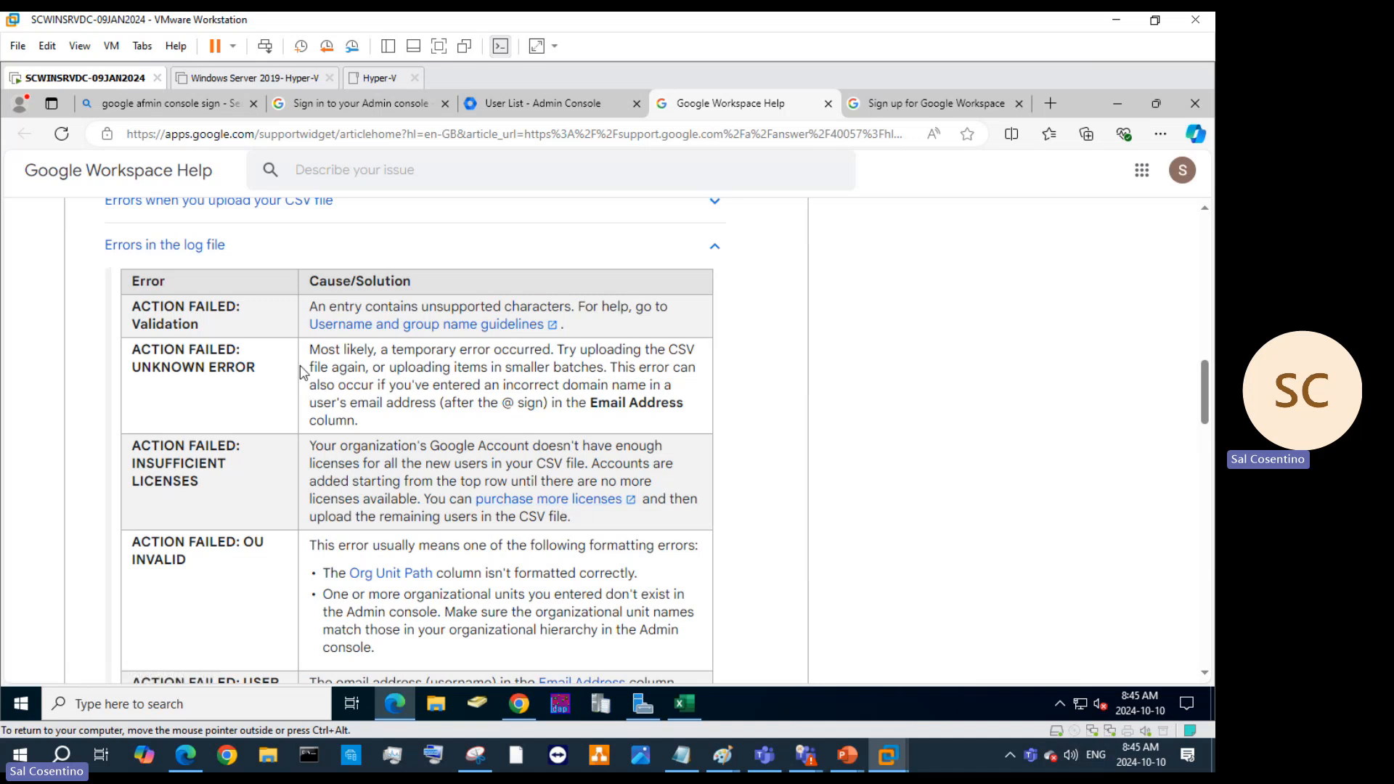
scroll(530, 459, "down", 3)
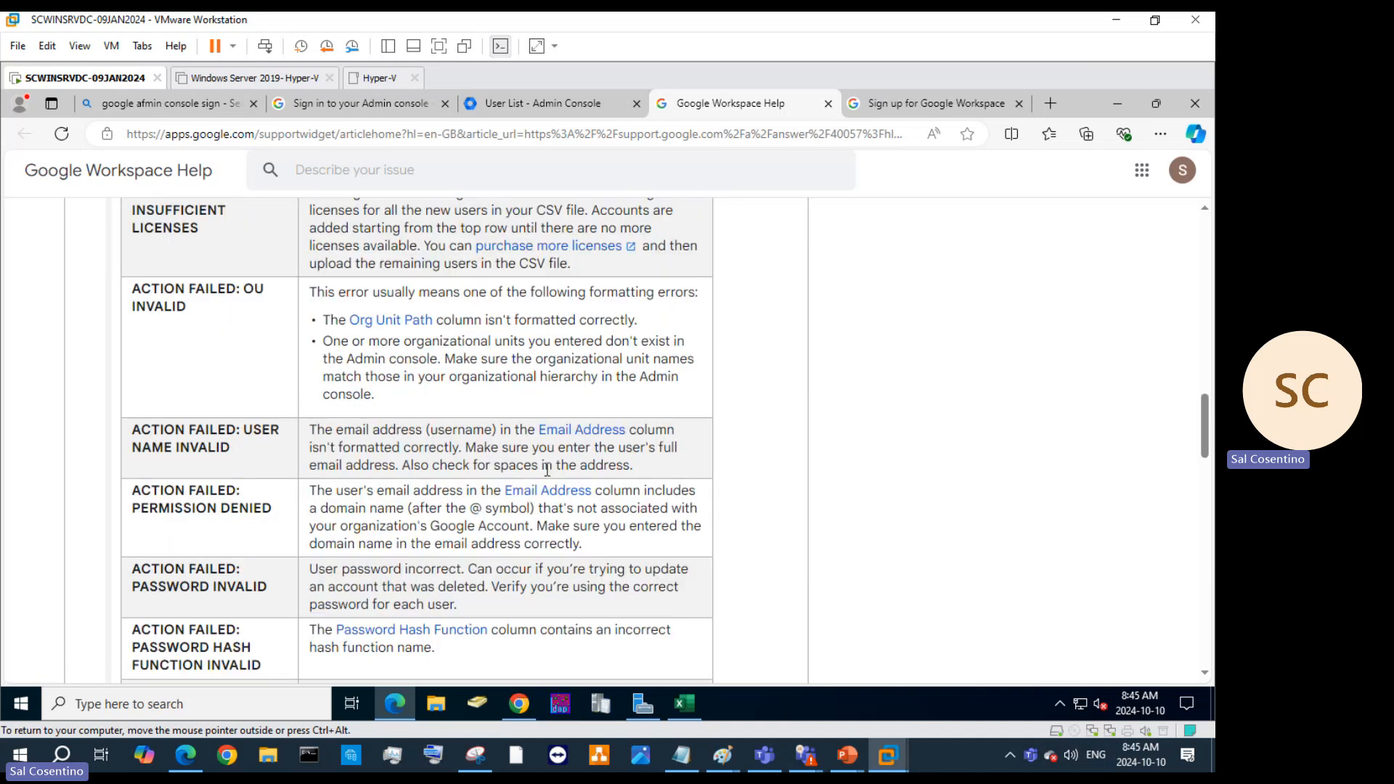
scroll(876, 444, "down", 4)
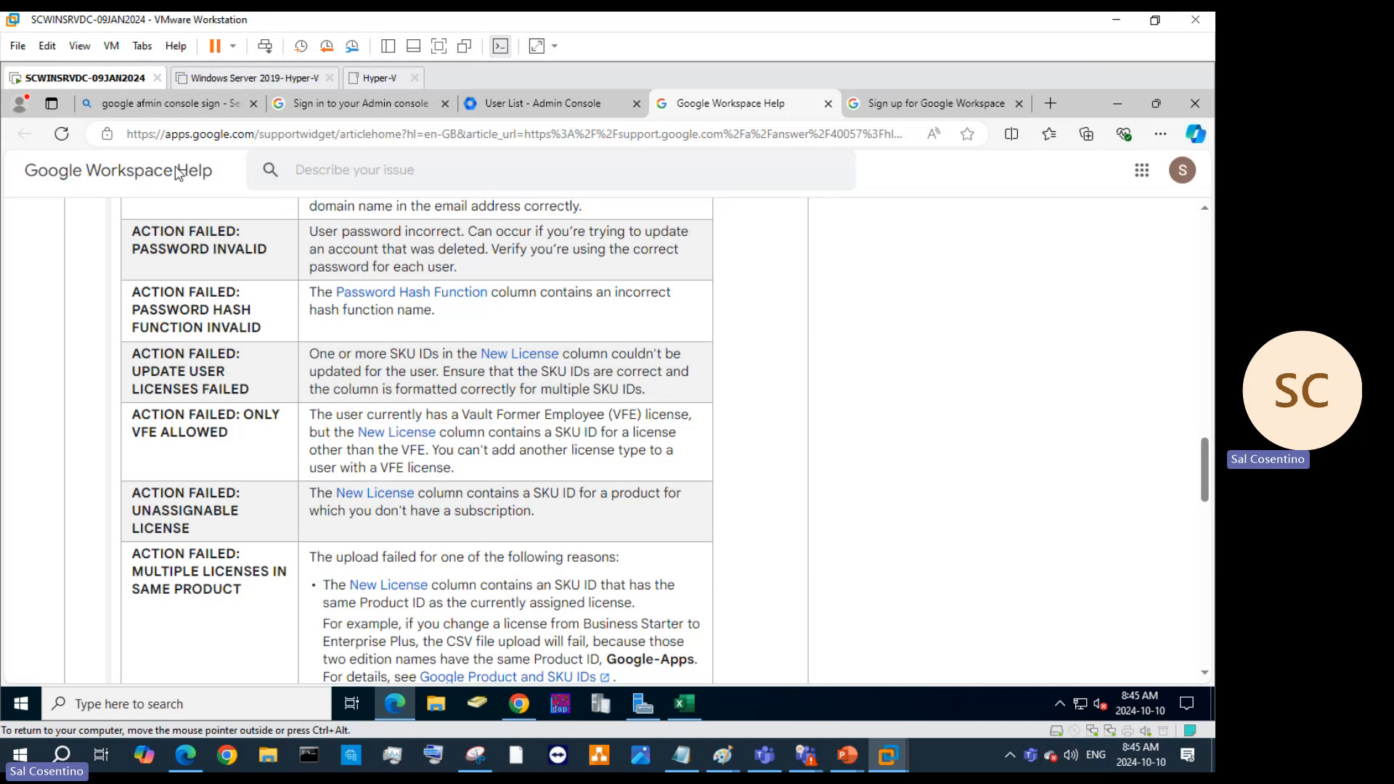
scroll(934, 382, "up", 20)
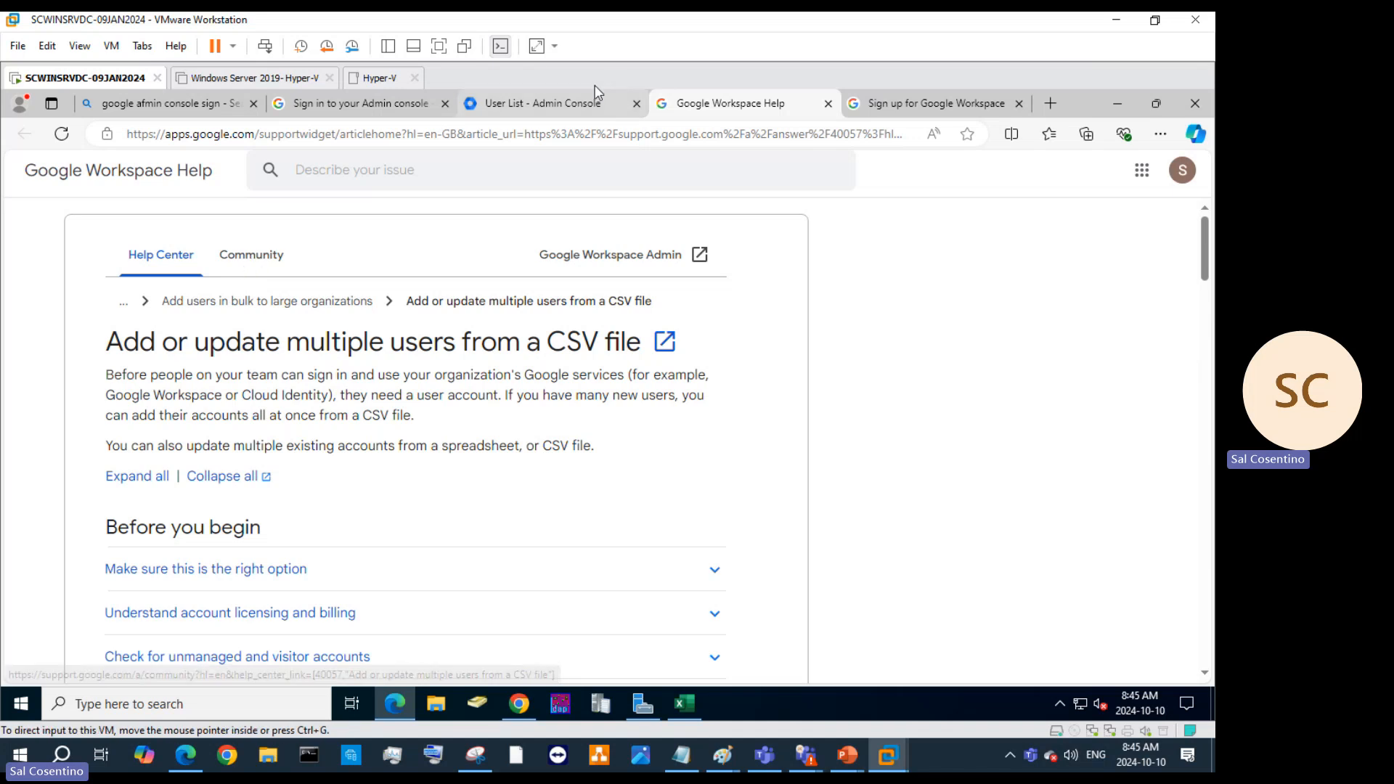
Return to the User List tab and cancel the Bulk update users dialog.
left_click(553, 107)
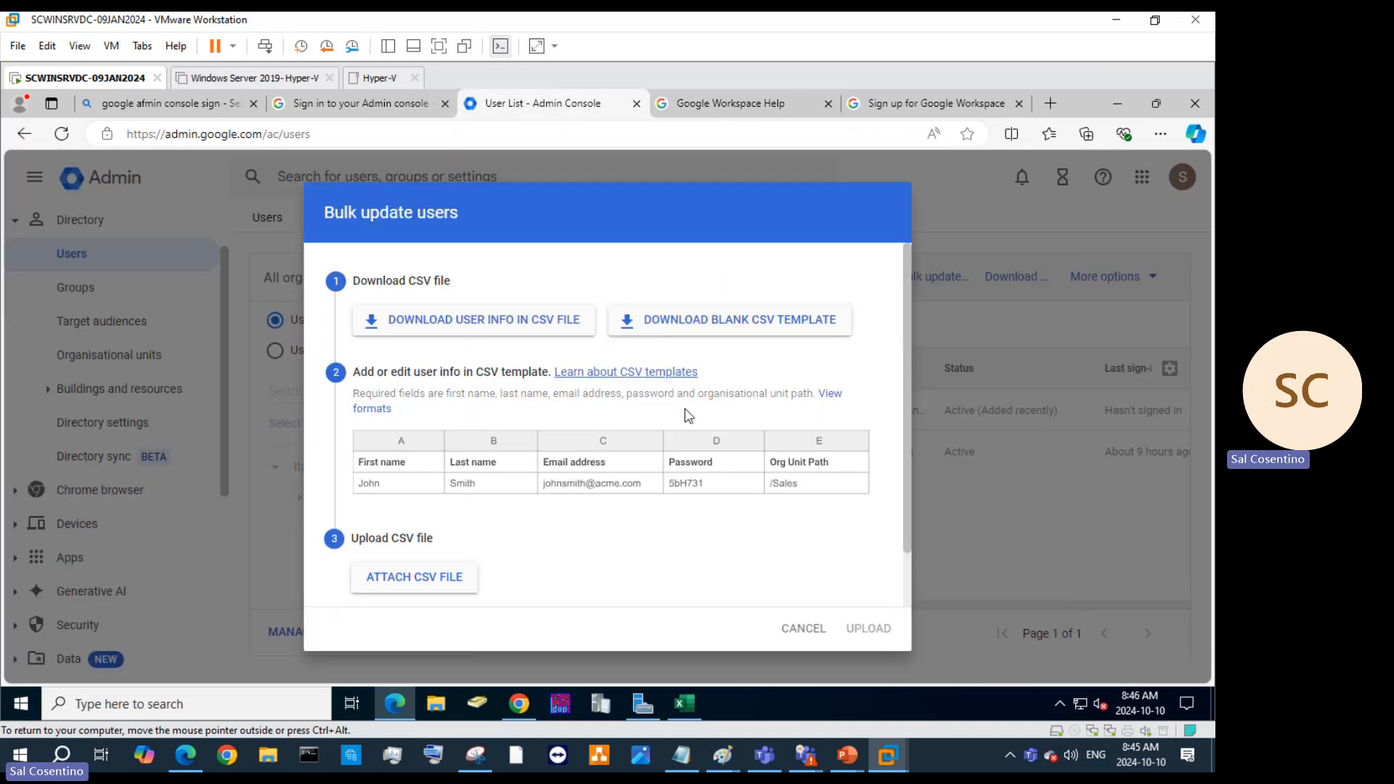
left_click(803, 628)
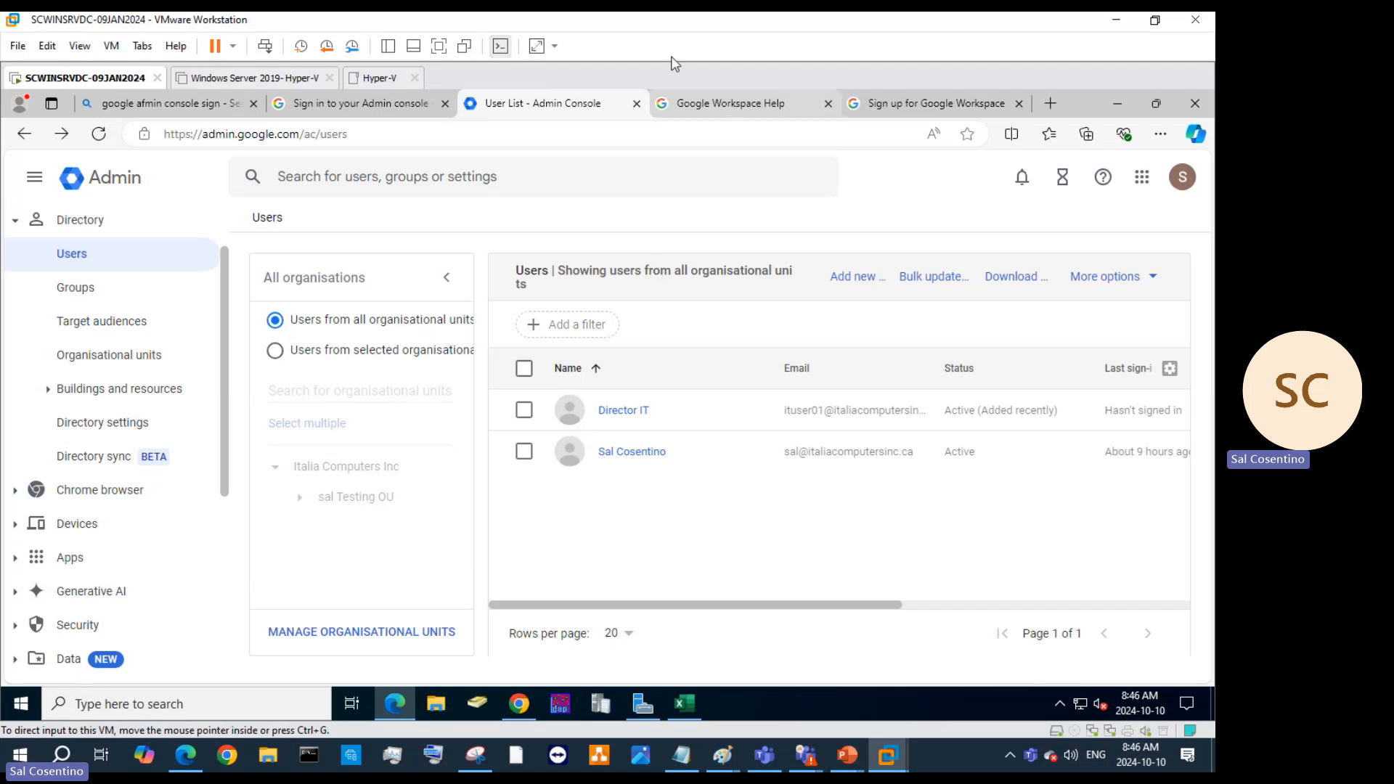
Open the Community page from the sign-in help article and browse its featured and trending posts.
left_click(404, 114)
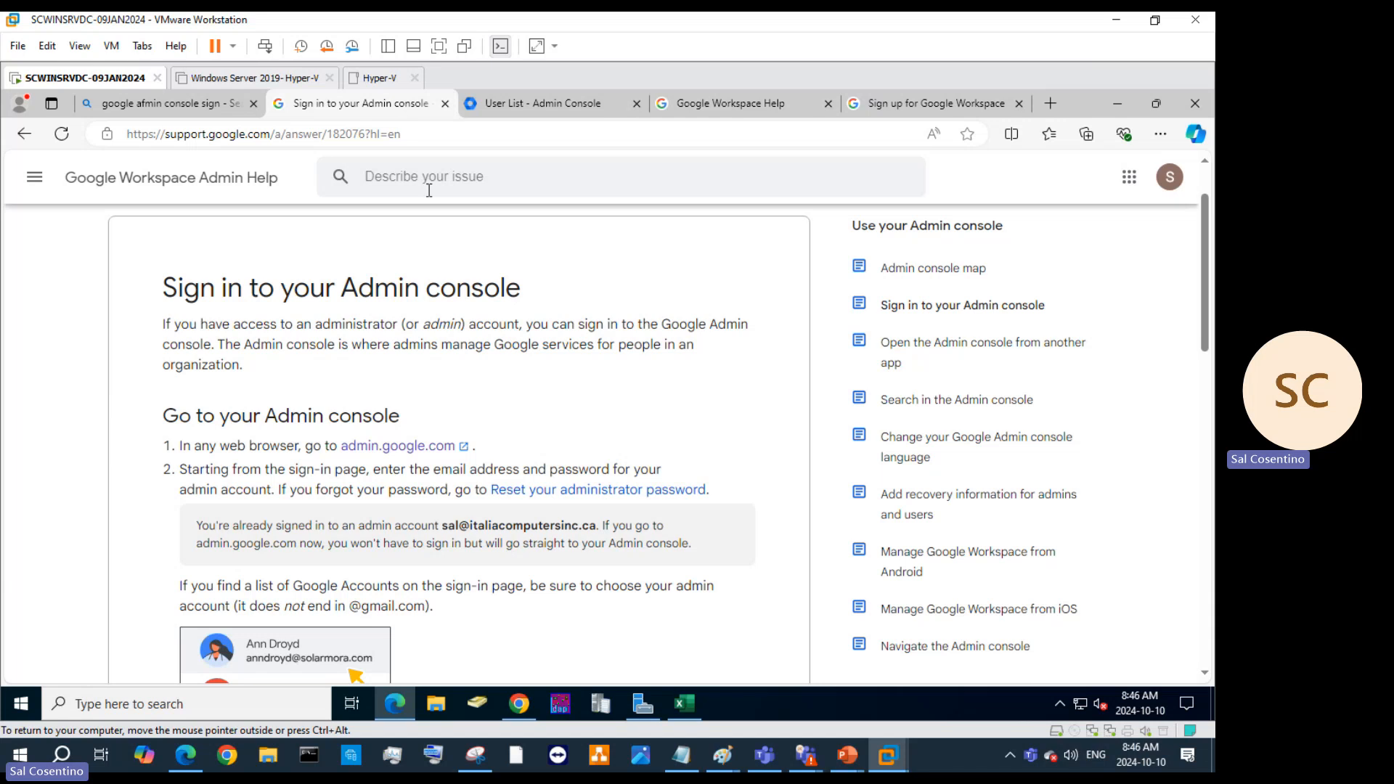
scroll(414, 272, "up", 1)
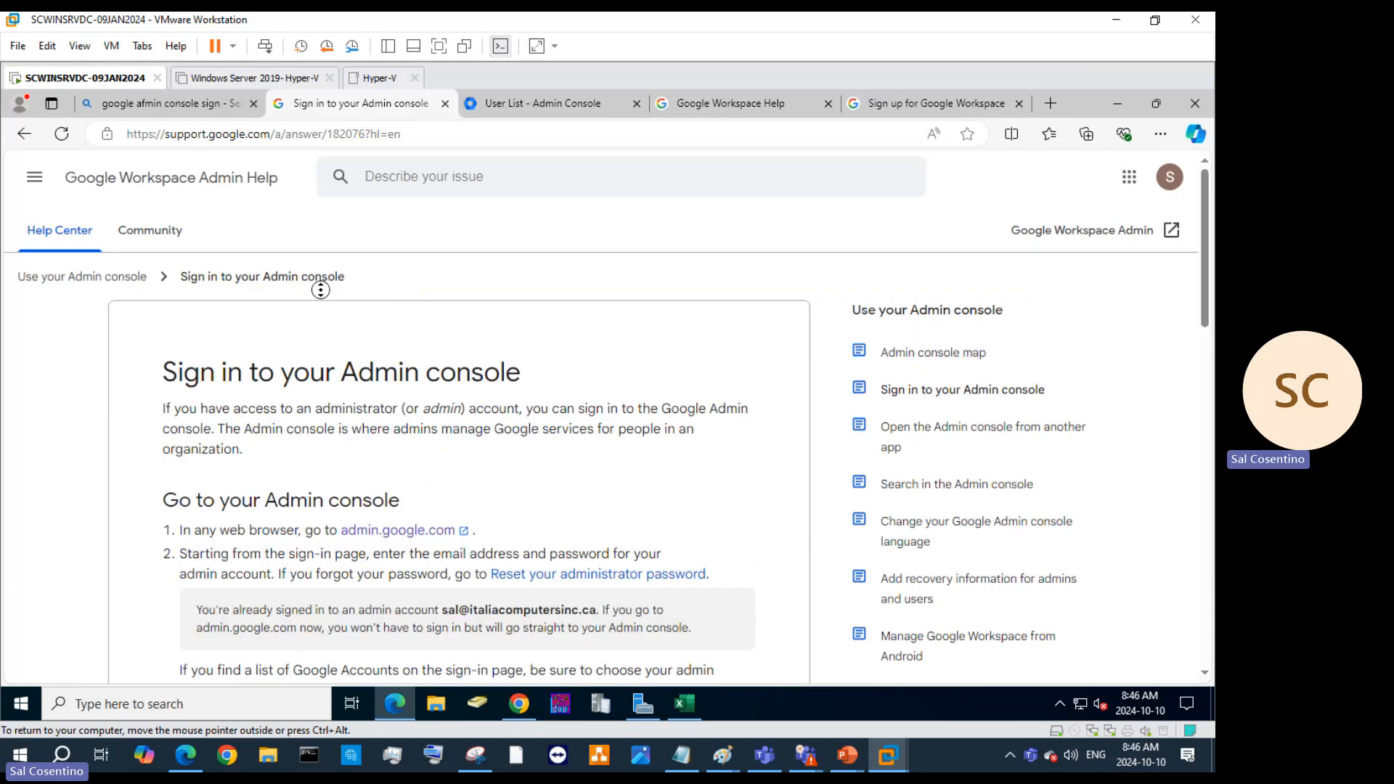
left_click(161, 244)
scroll(616, 392, "down", 3)
scroll(611, 390, "up", 3)
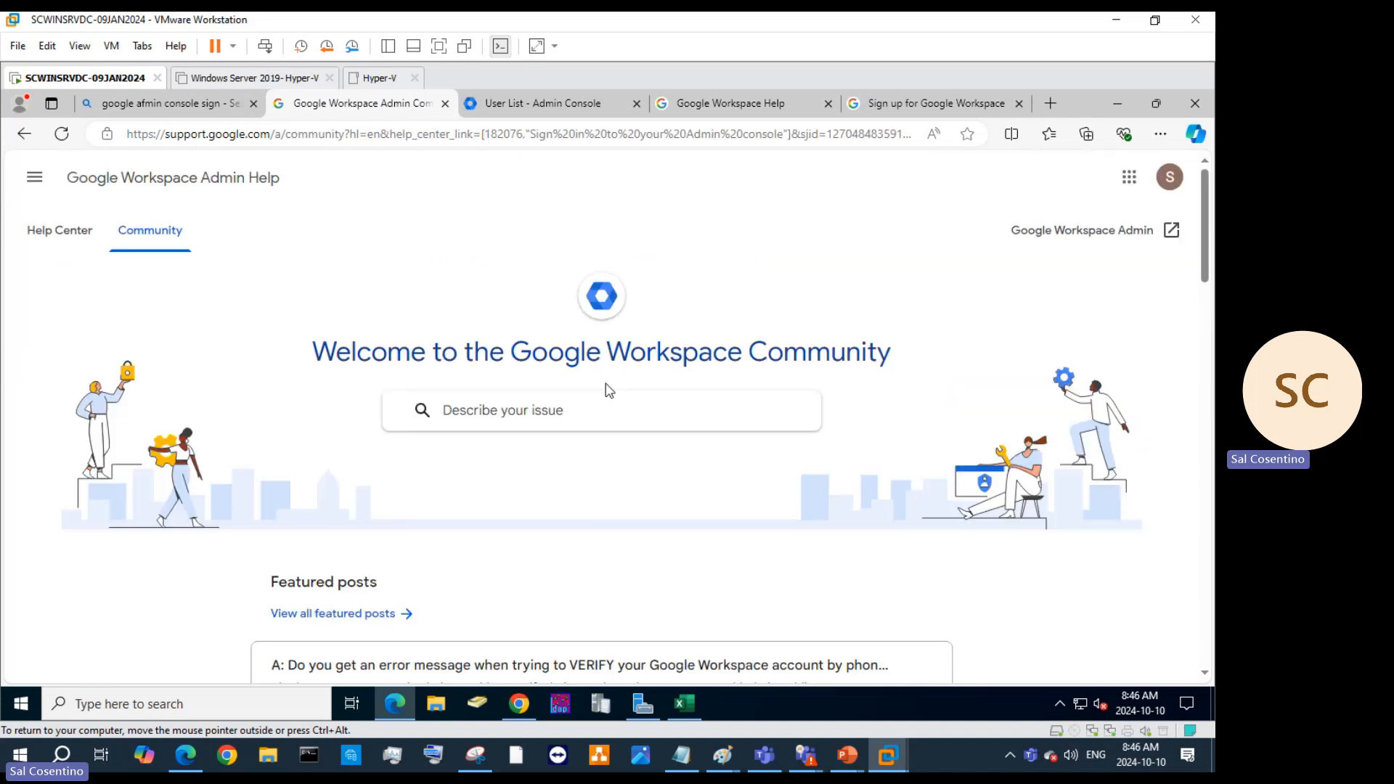
scroll(749, 418, "down", 3)
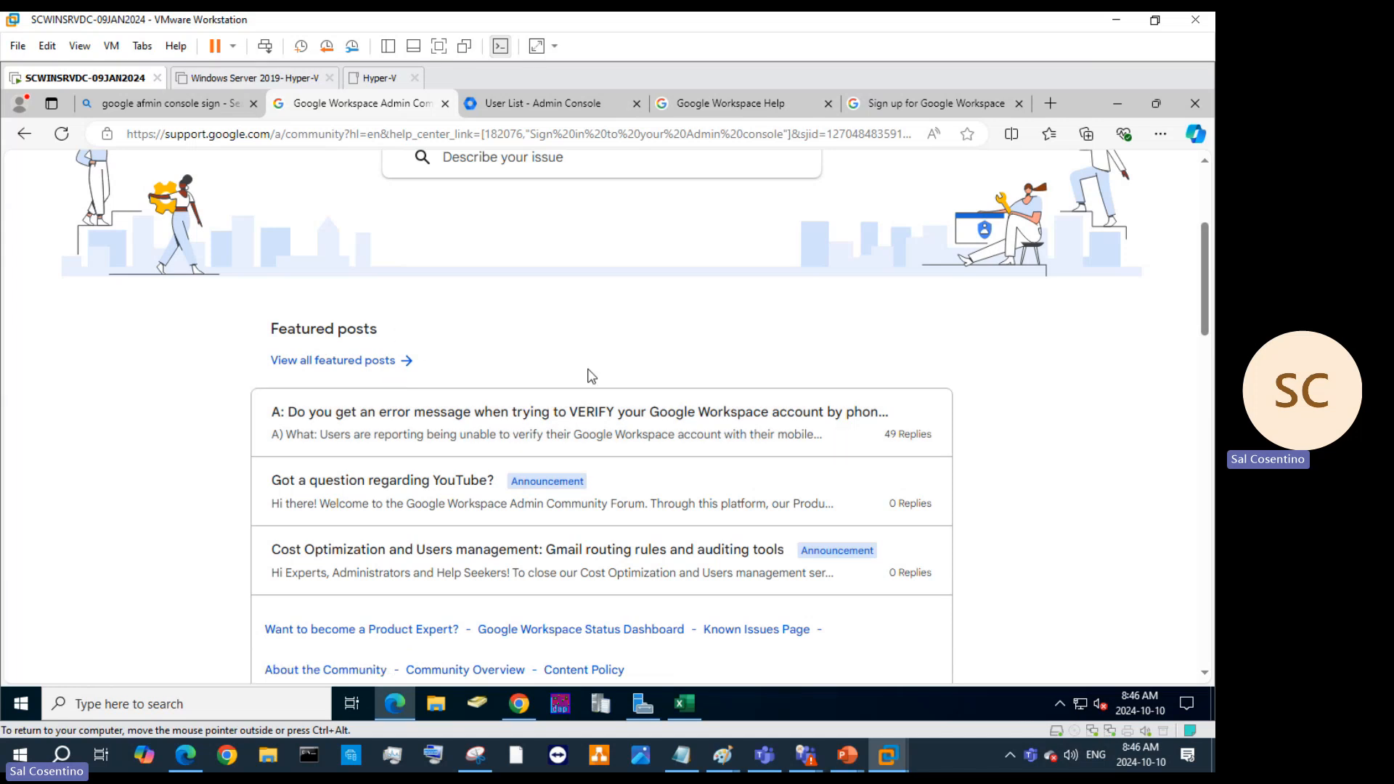
scroll(674, 373, "down", 4)
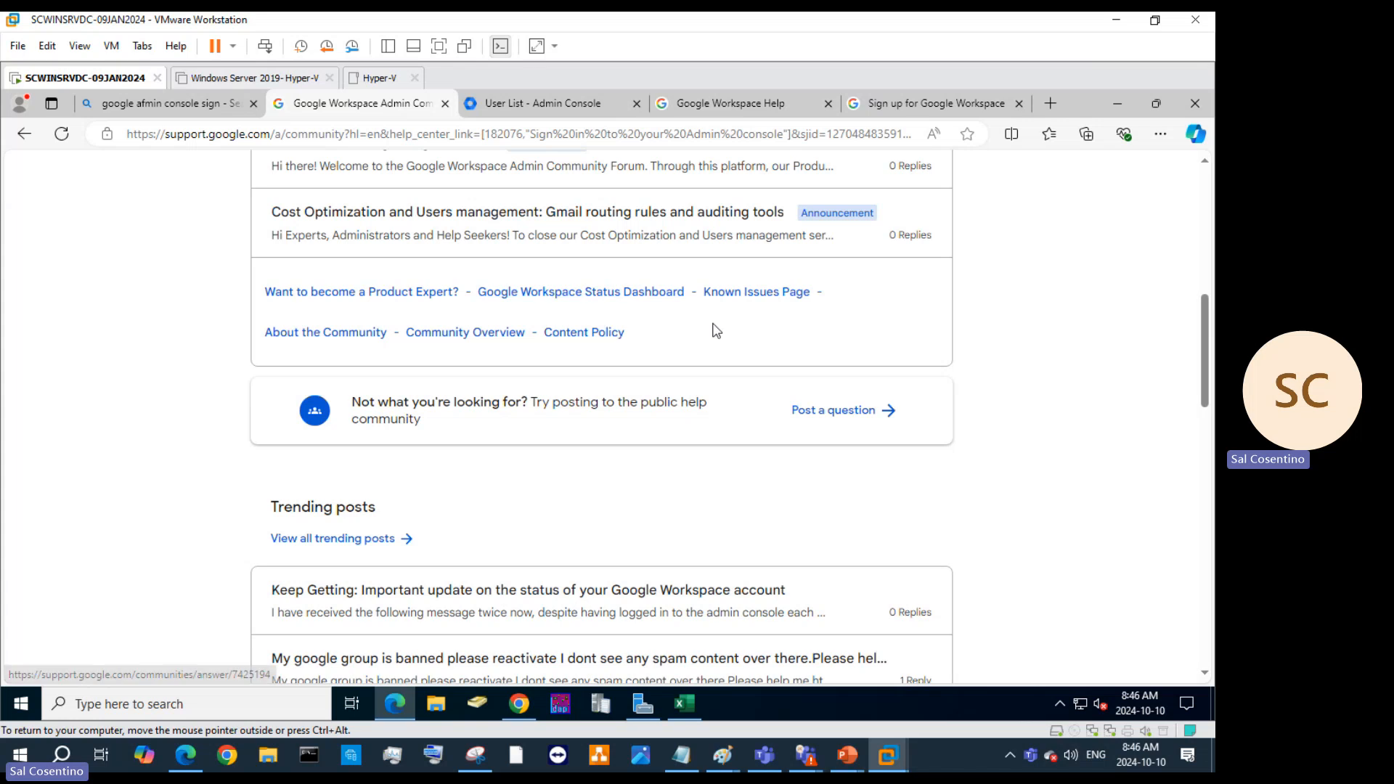
scroll(758, 351, "up", 5)
scroll(570, 408, "down", 8)
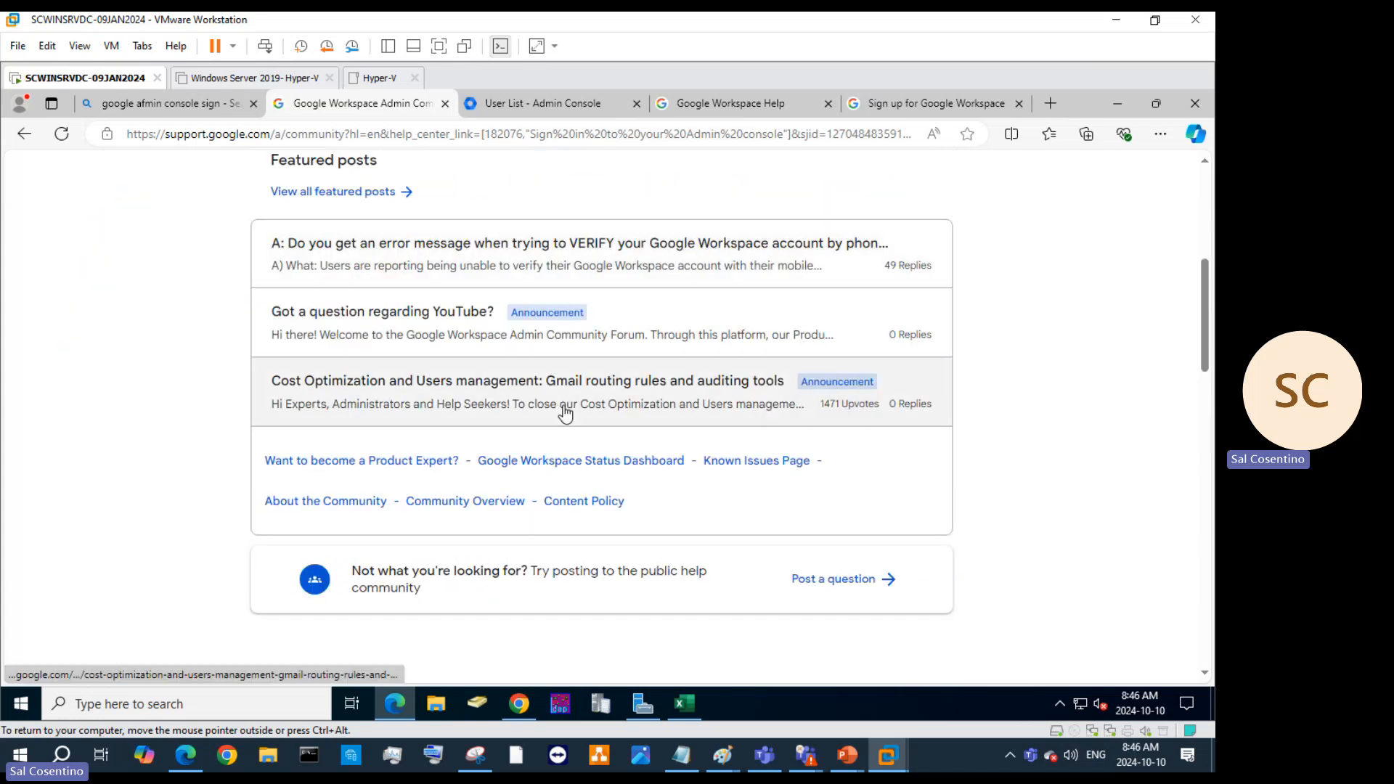
scroll(624, 414, "down", 5)
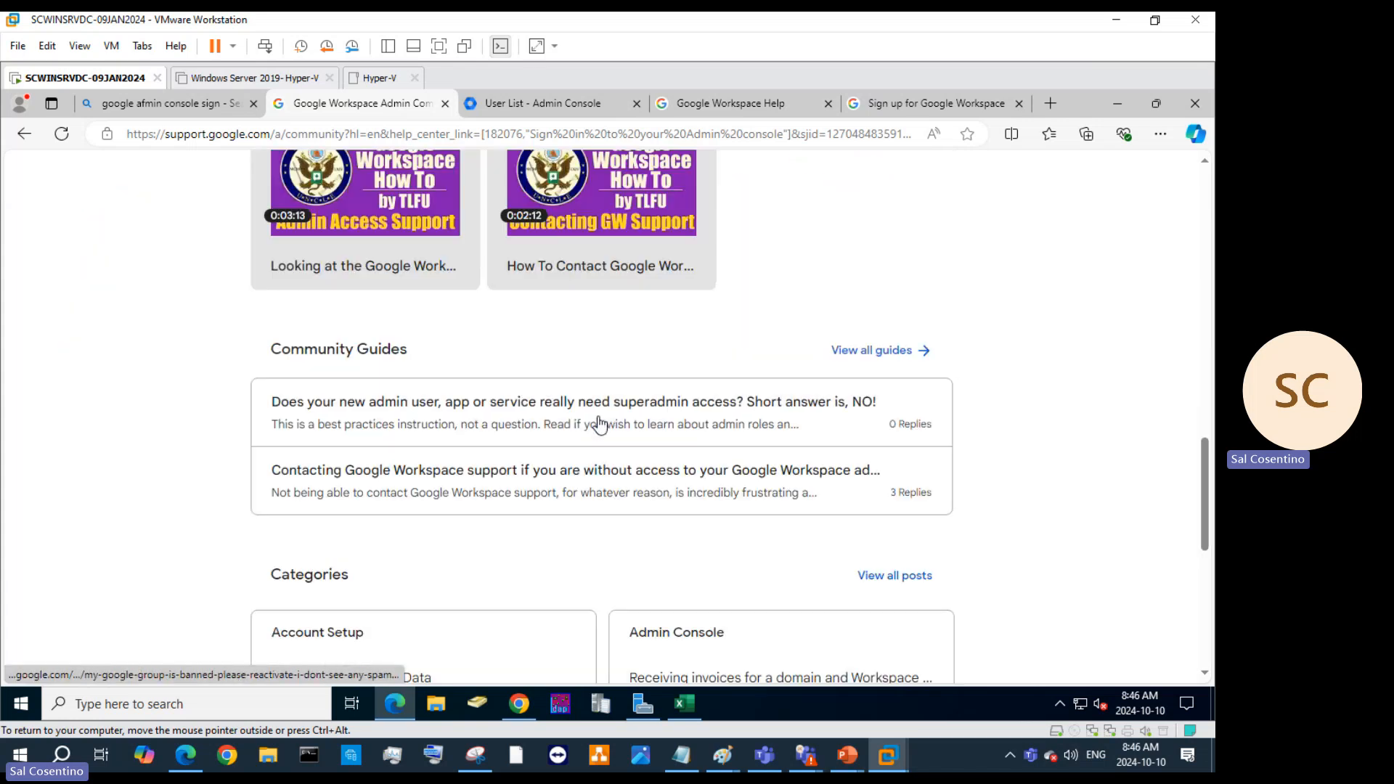
scroll(600, 424, "up", 4)
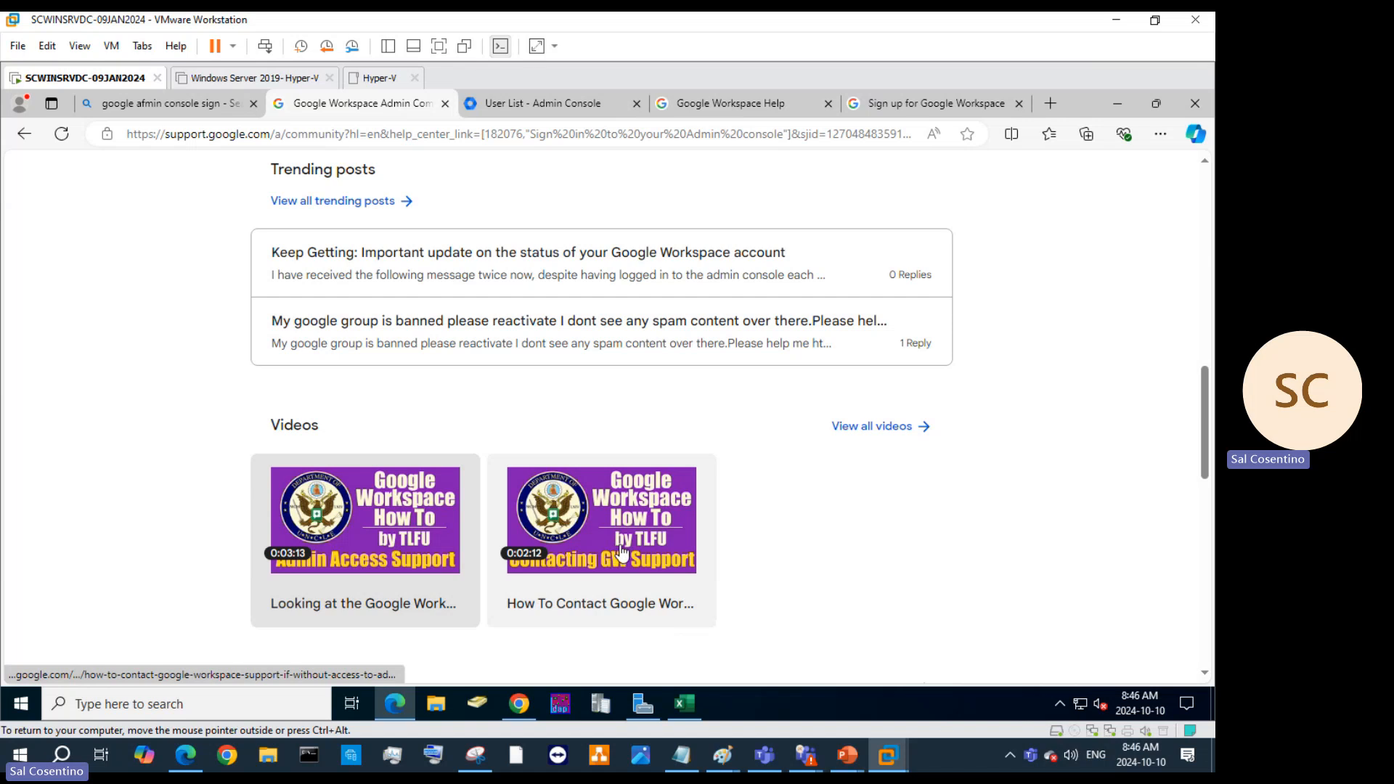
Show all community videos, opening the 'I am:' filter without choosing anything.
left_click(886, 427)
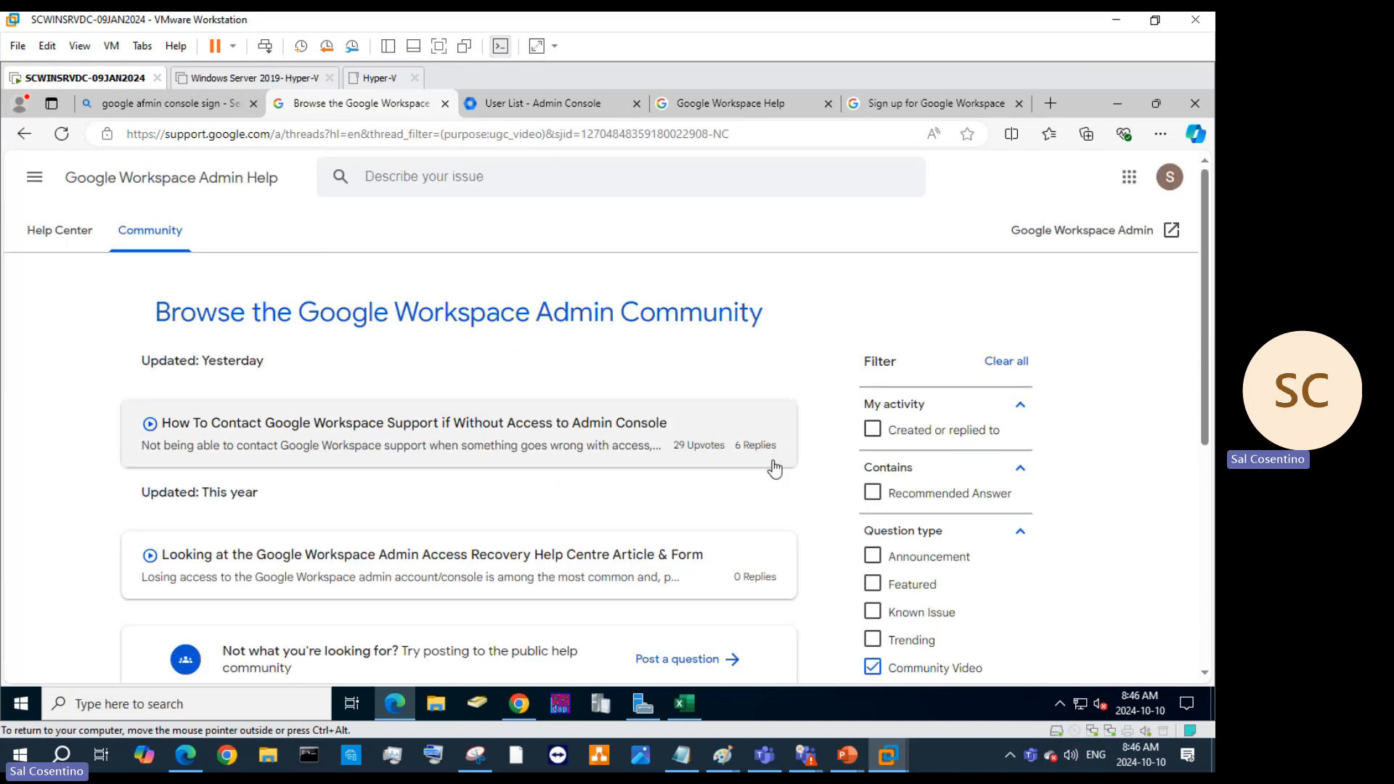
scroll(772, 467, "down", 3)
scroll(523, 462, "up", 2)
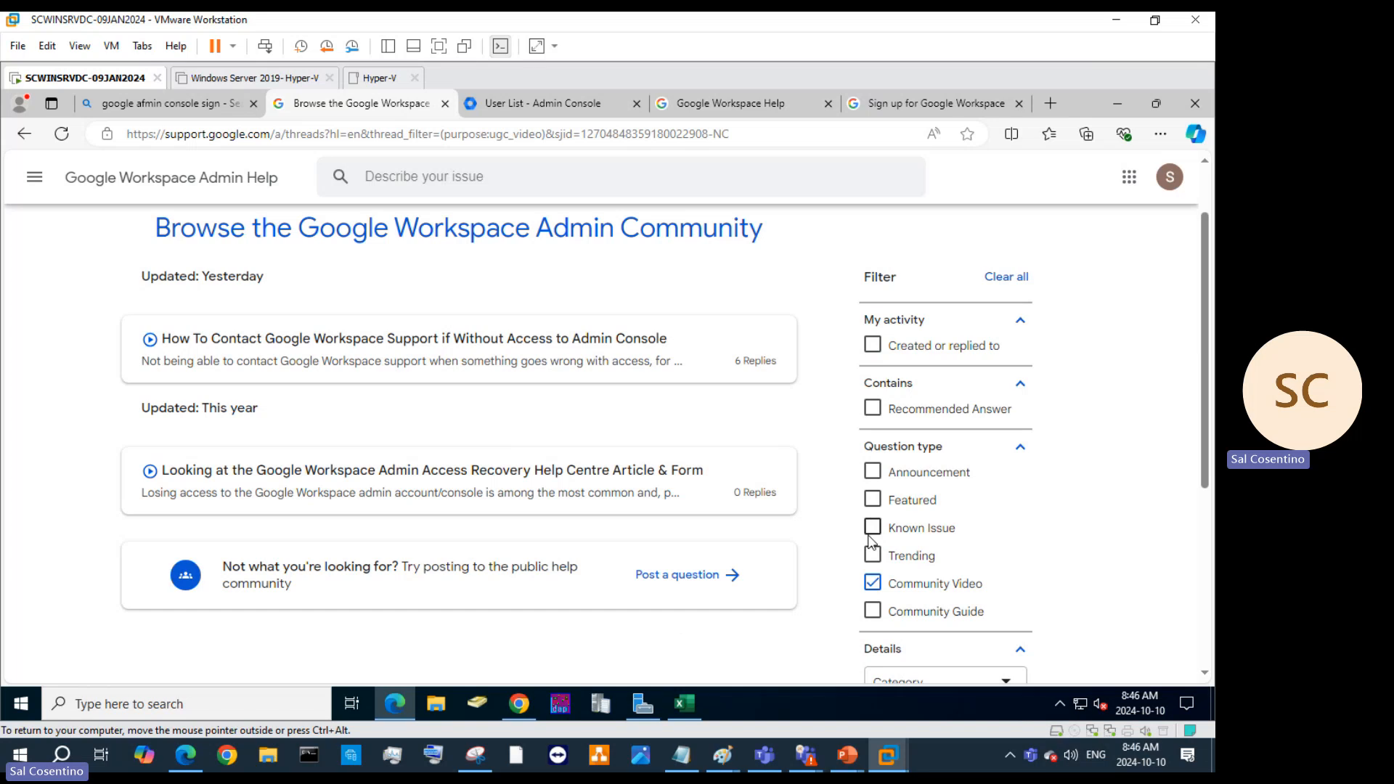
scroll(916, 478, "down", 4)
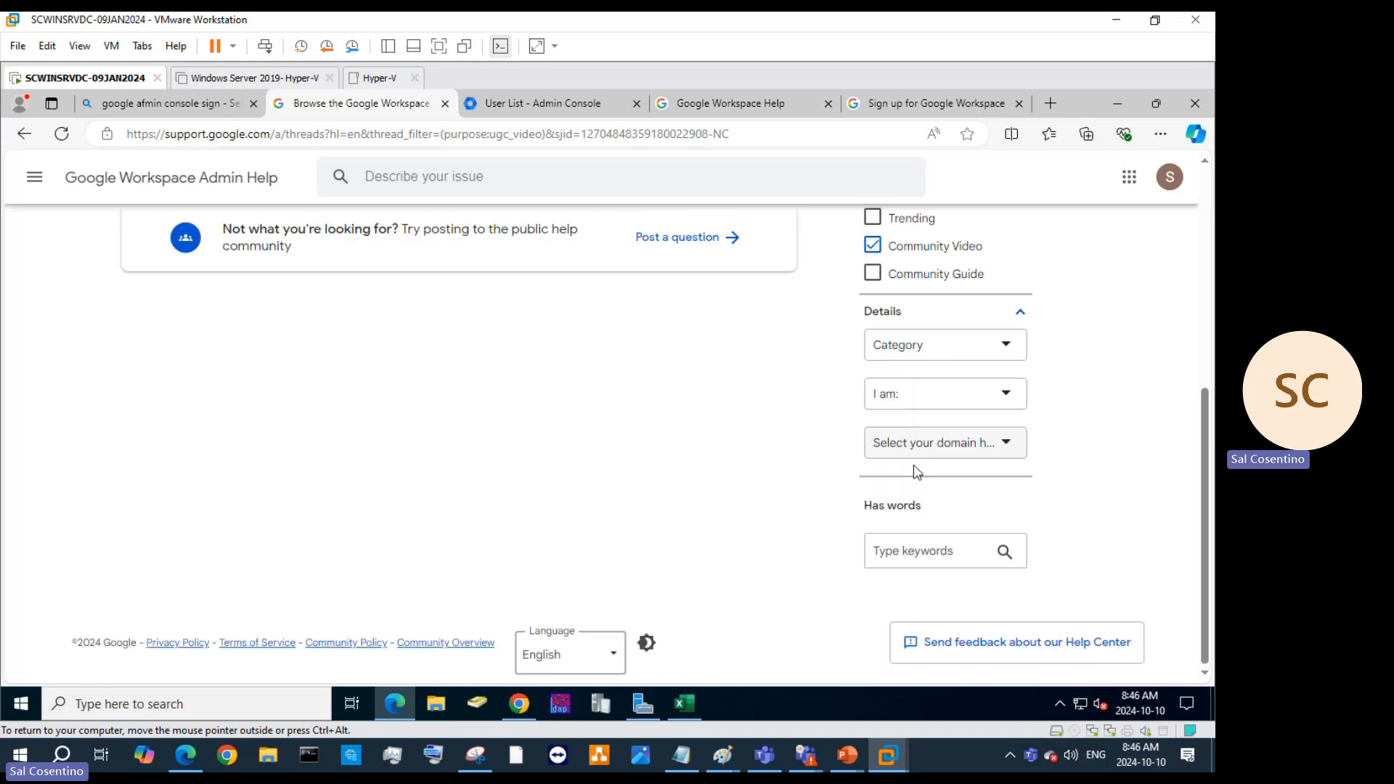
left_click(926, 395)
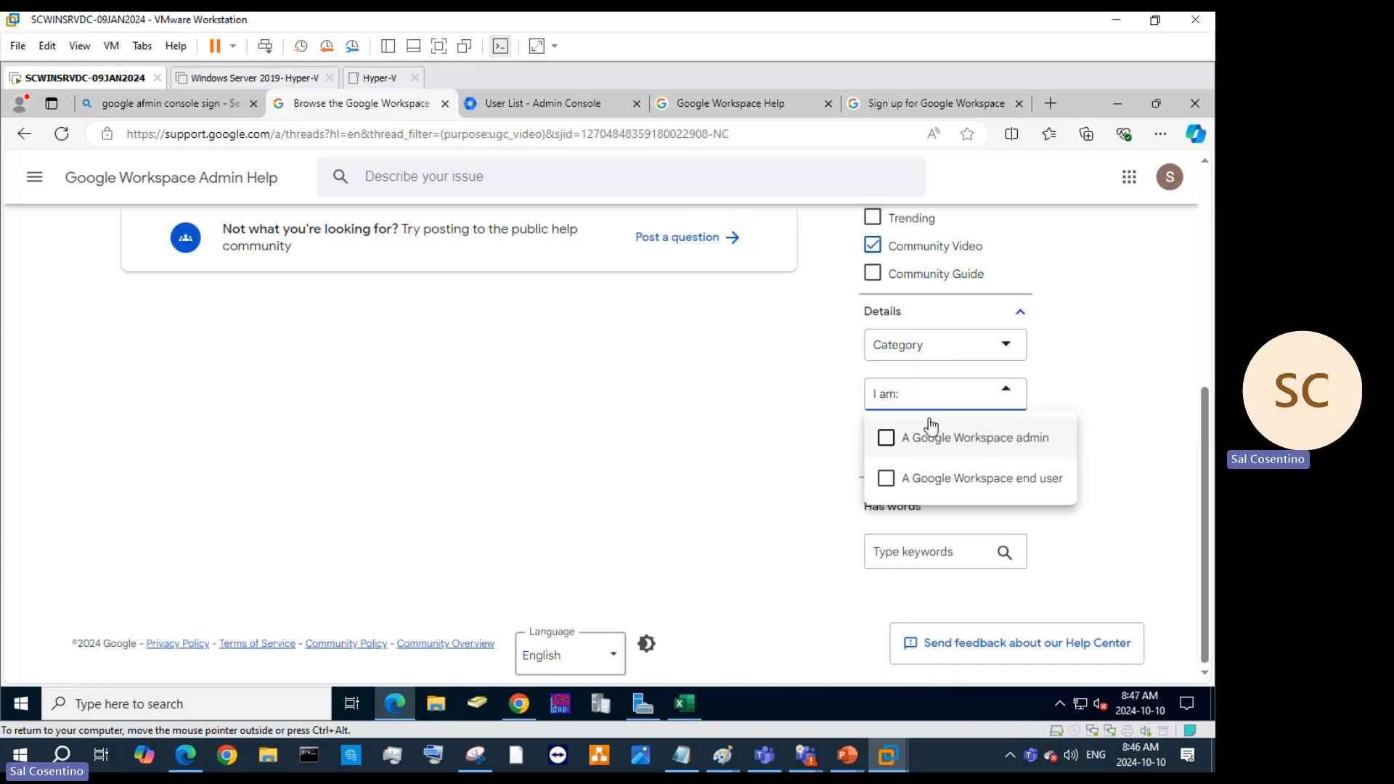
left_click(938, 354)
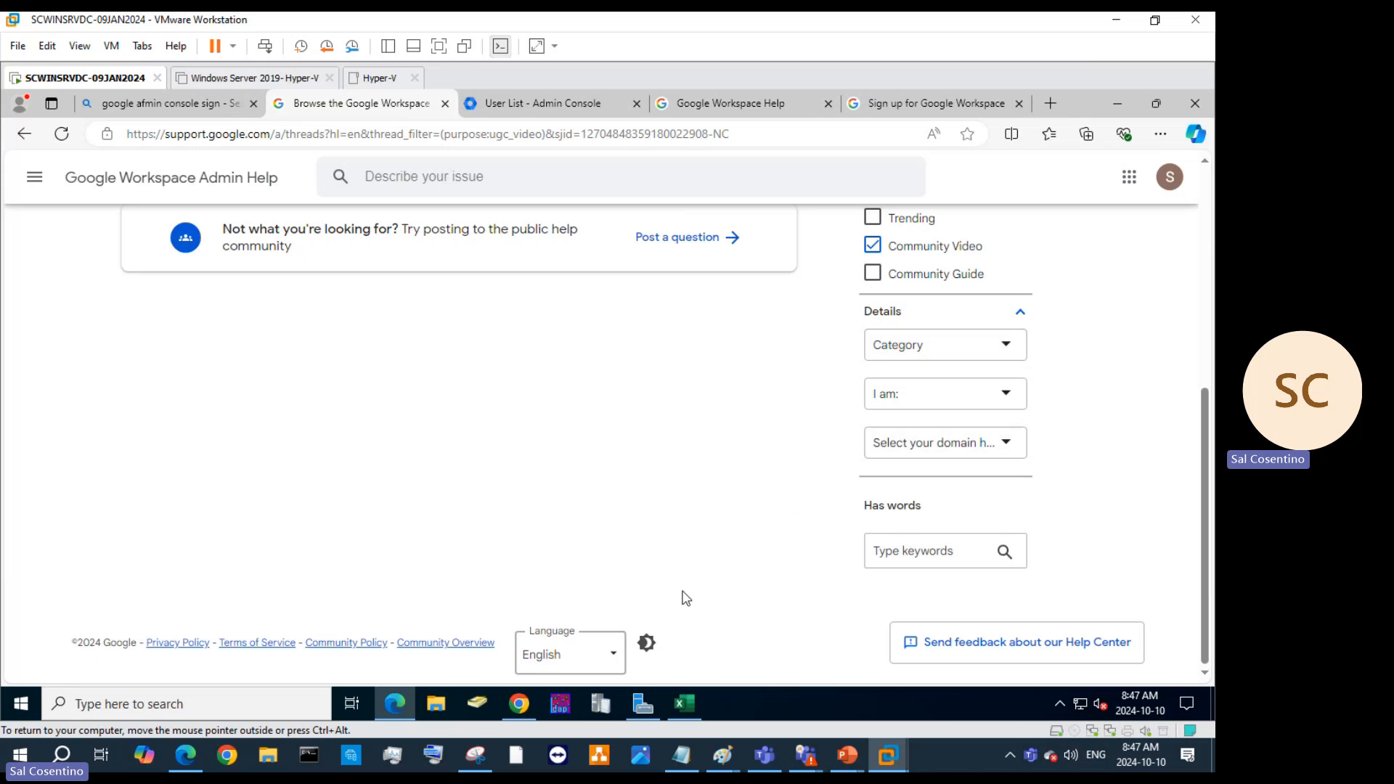
scroll(637, 547, "up", 5)
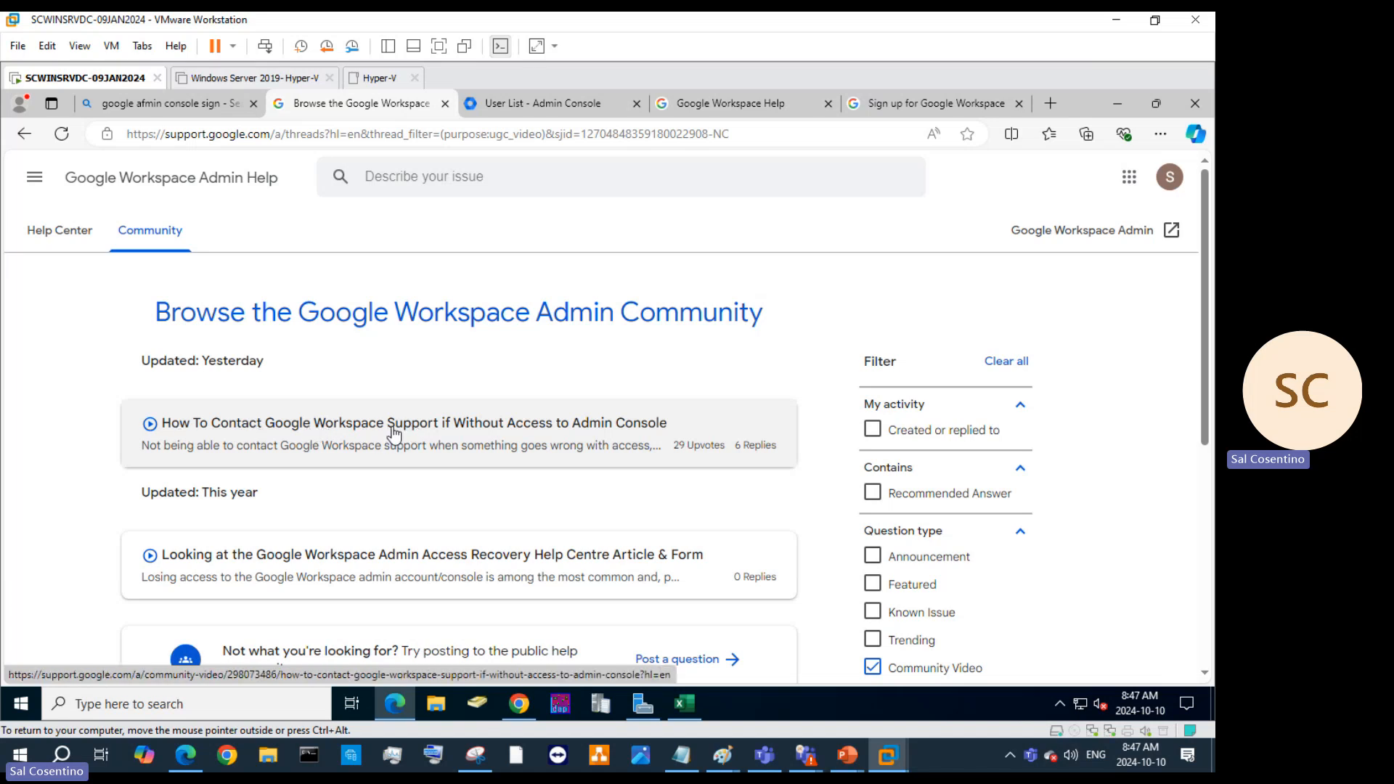
Open the 'How To Contact Google Workspace Support' video post and play its video.
left_click(393, 434)
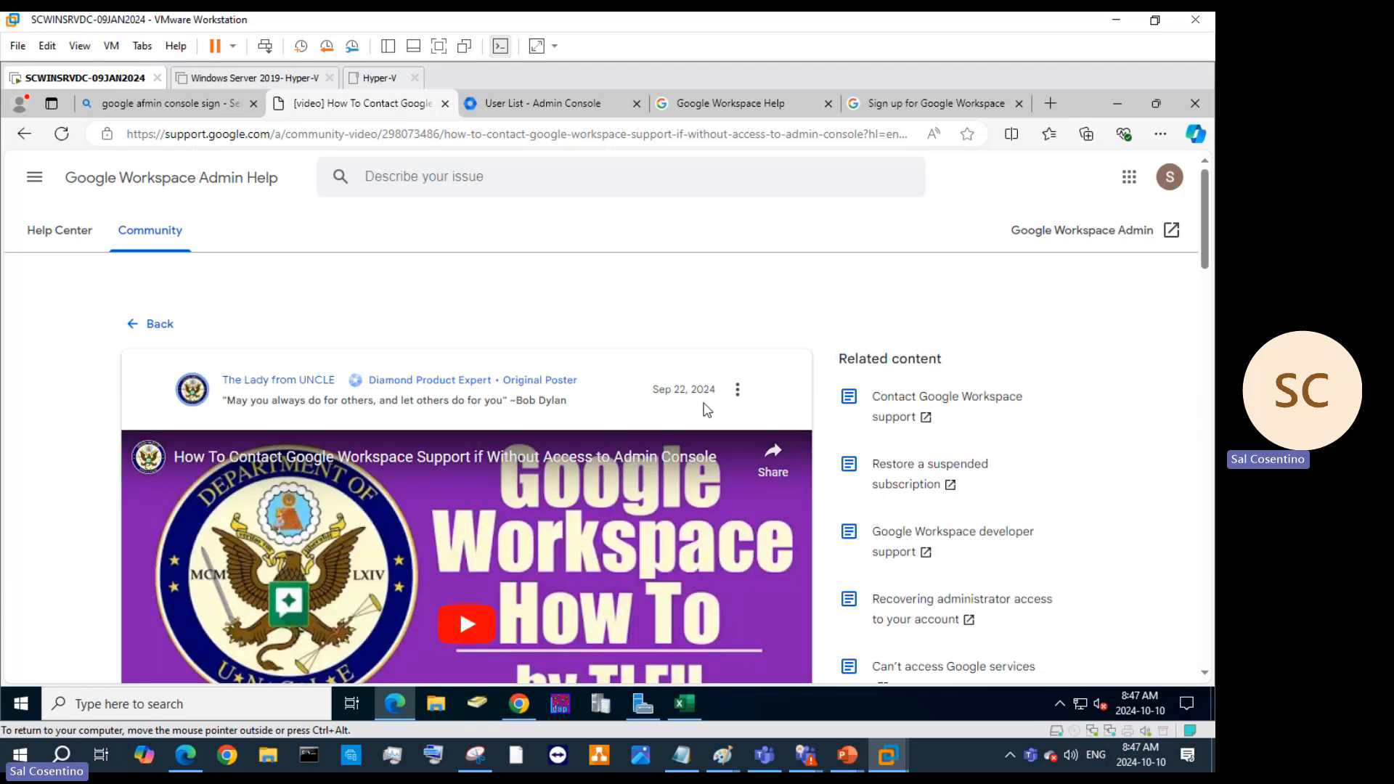
scroll(698, 414, "down", 3)
scroll(468, 495, "up", 2)
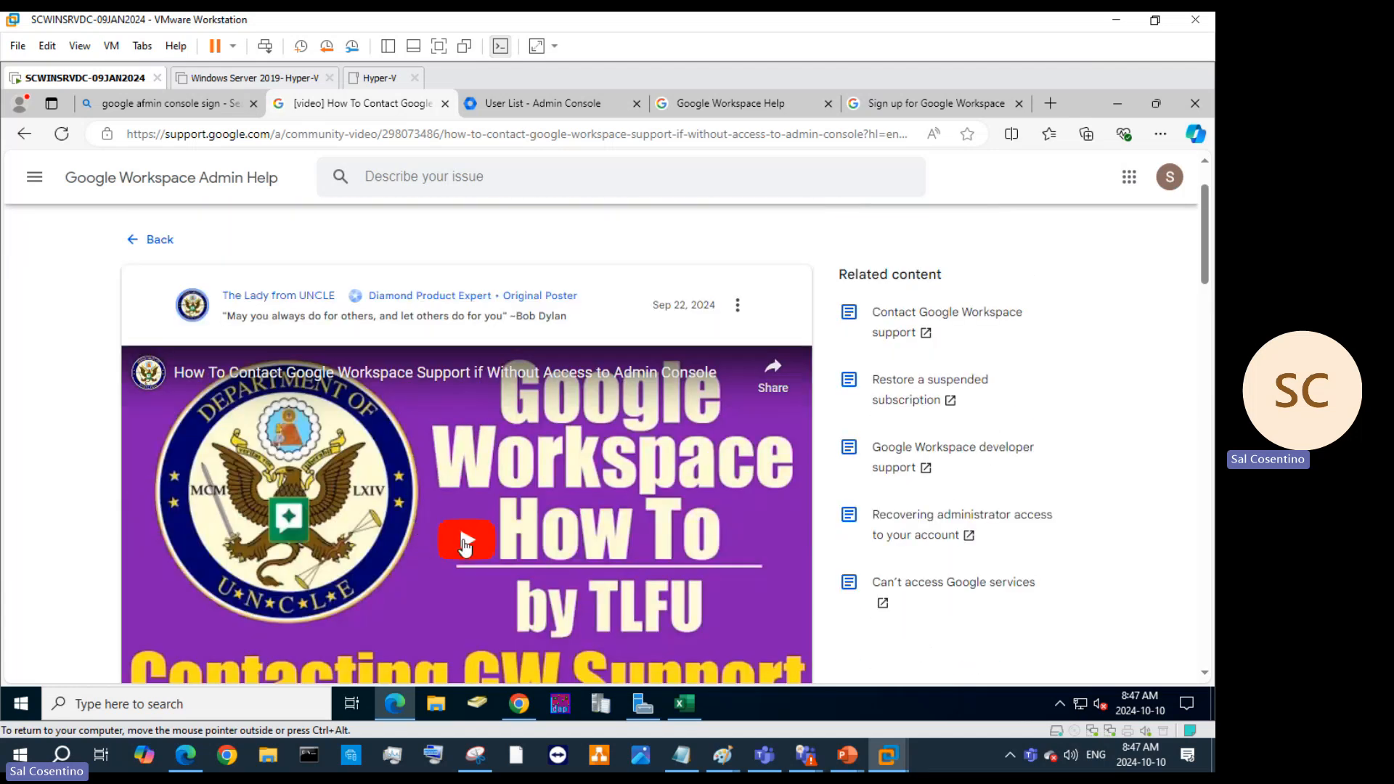
left_click(465, 545)
scroll(466, 545, "down", 4)
scroll(470, 538, "down", 3)
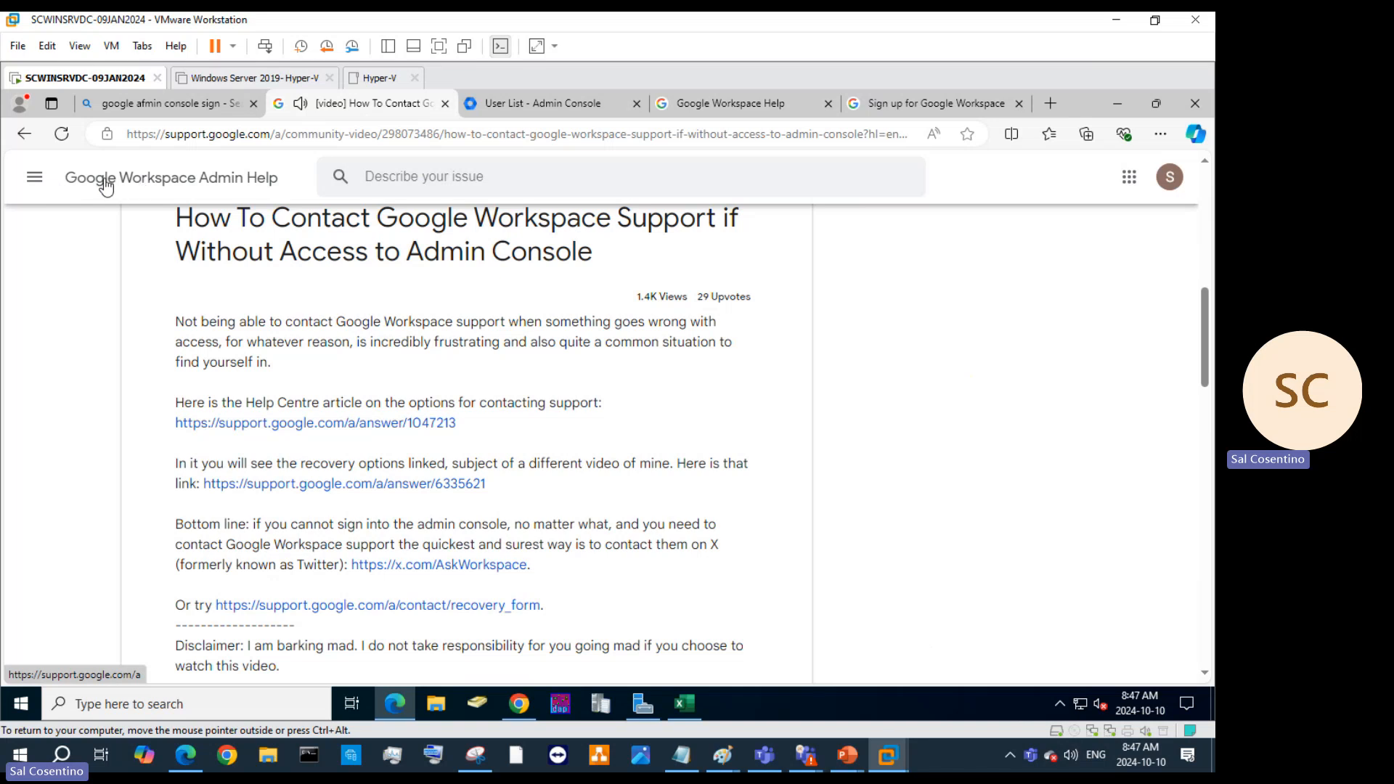
Read through the post's description and replies, briefly toggling the Google Help menu.
left_click(34, 178)
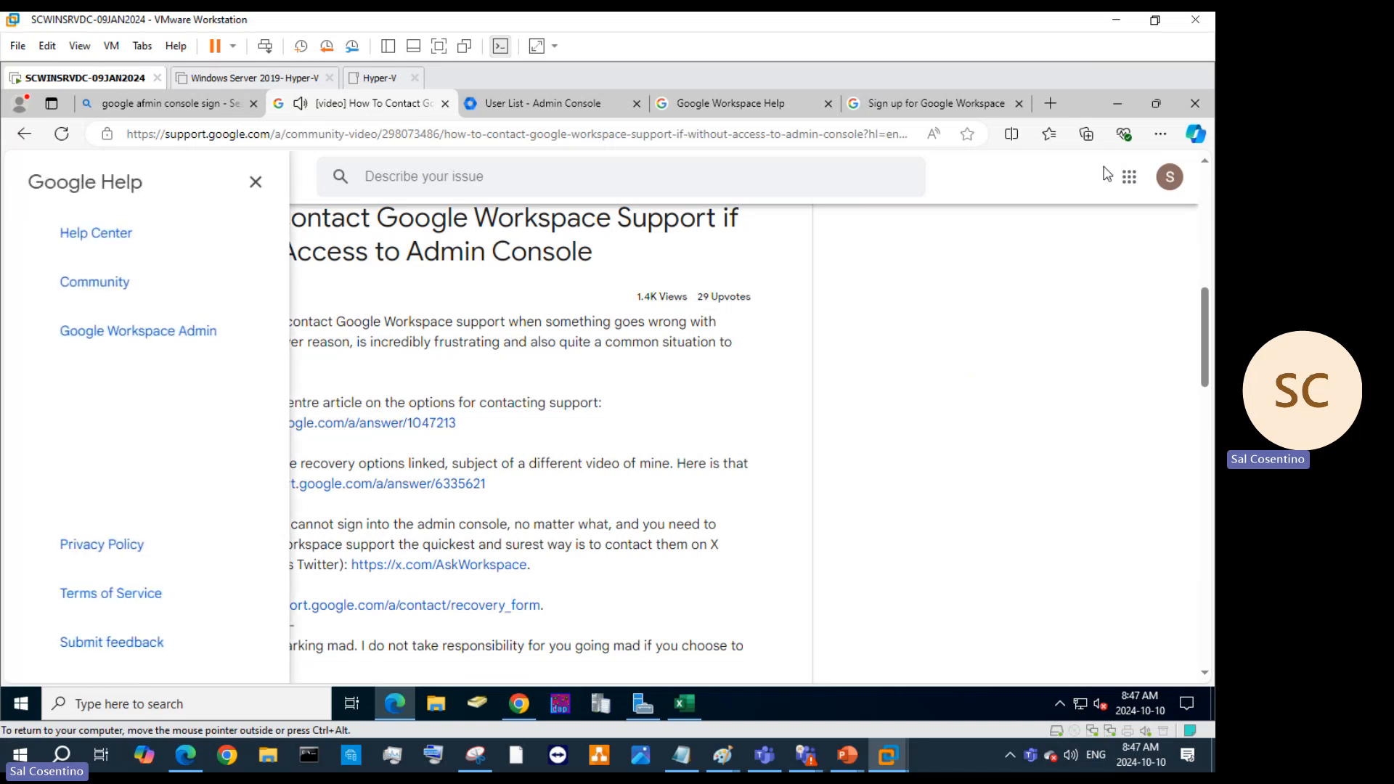
left_click(874, 425)
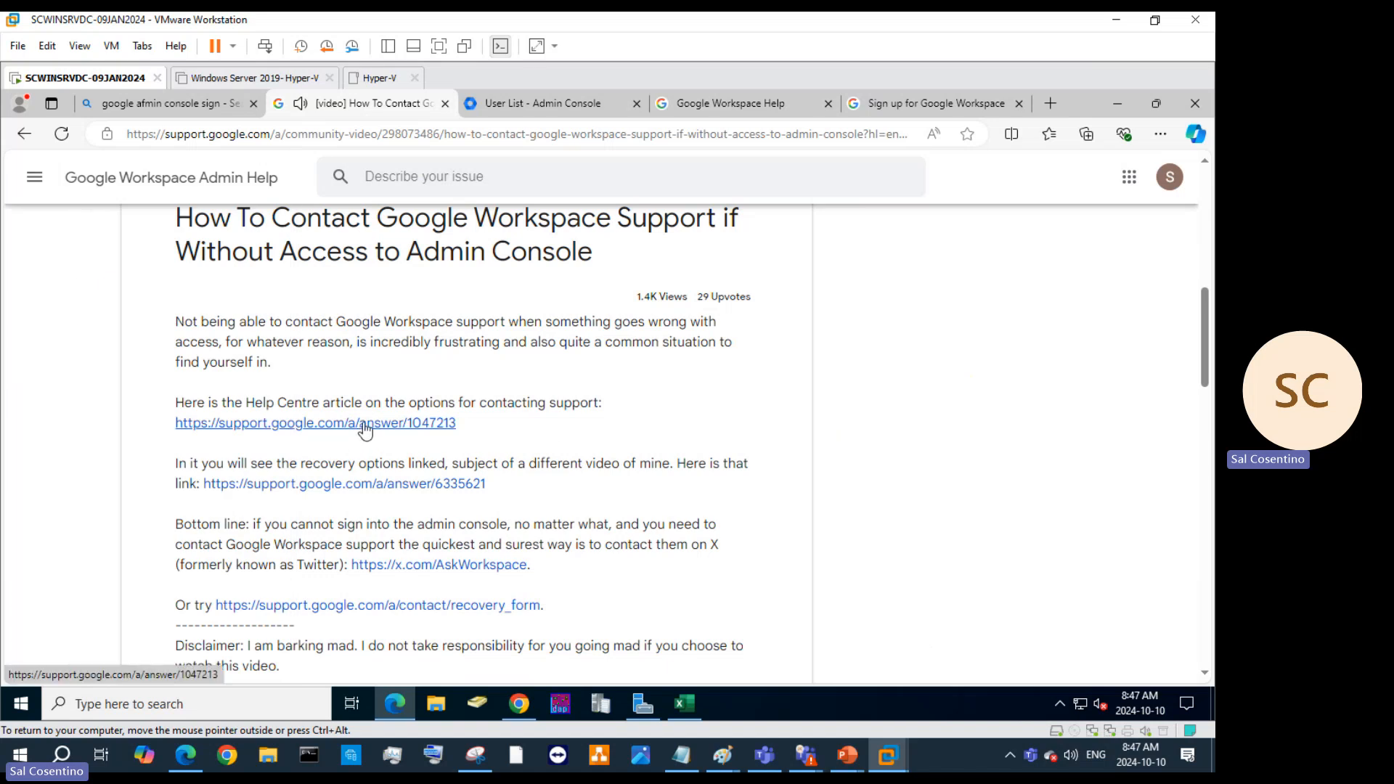
scroll(365, 429, "down", 3)
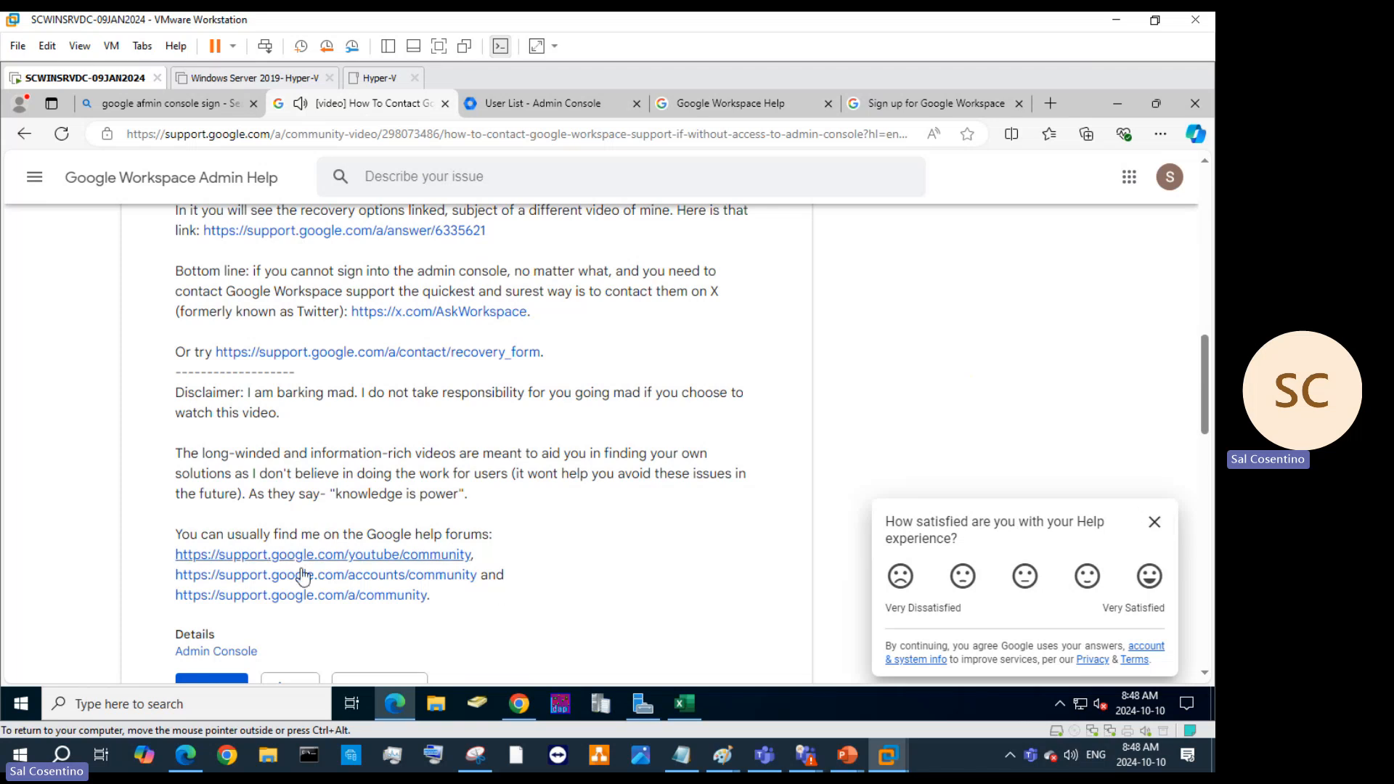
scroll(325, 573, "down", 5)
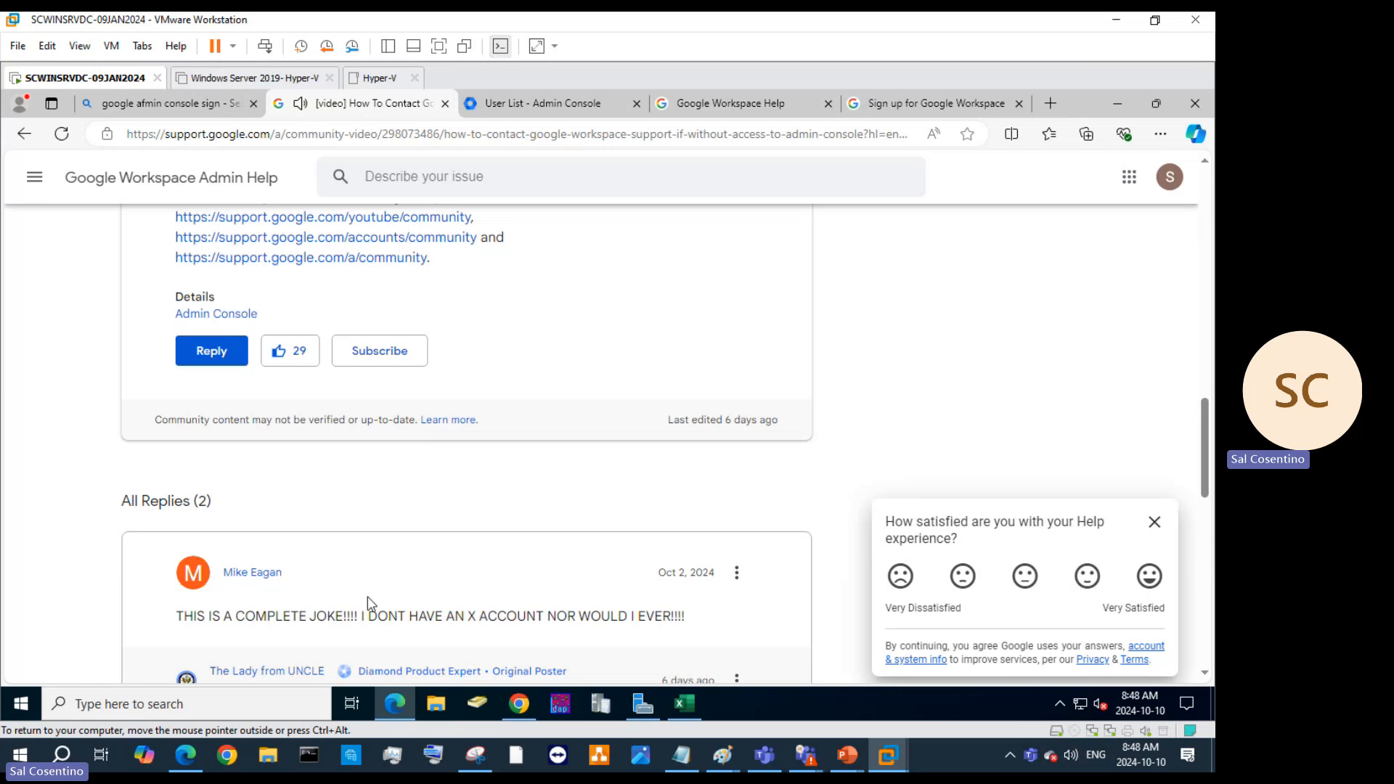
scroll(376, 606, "down", 1)
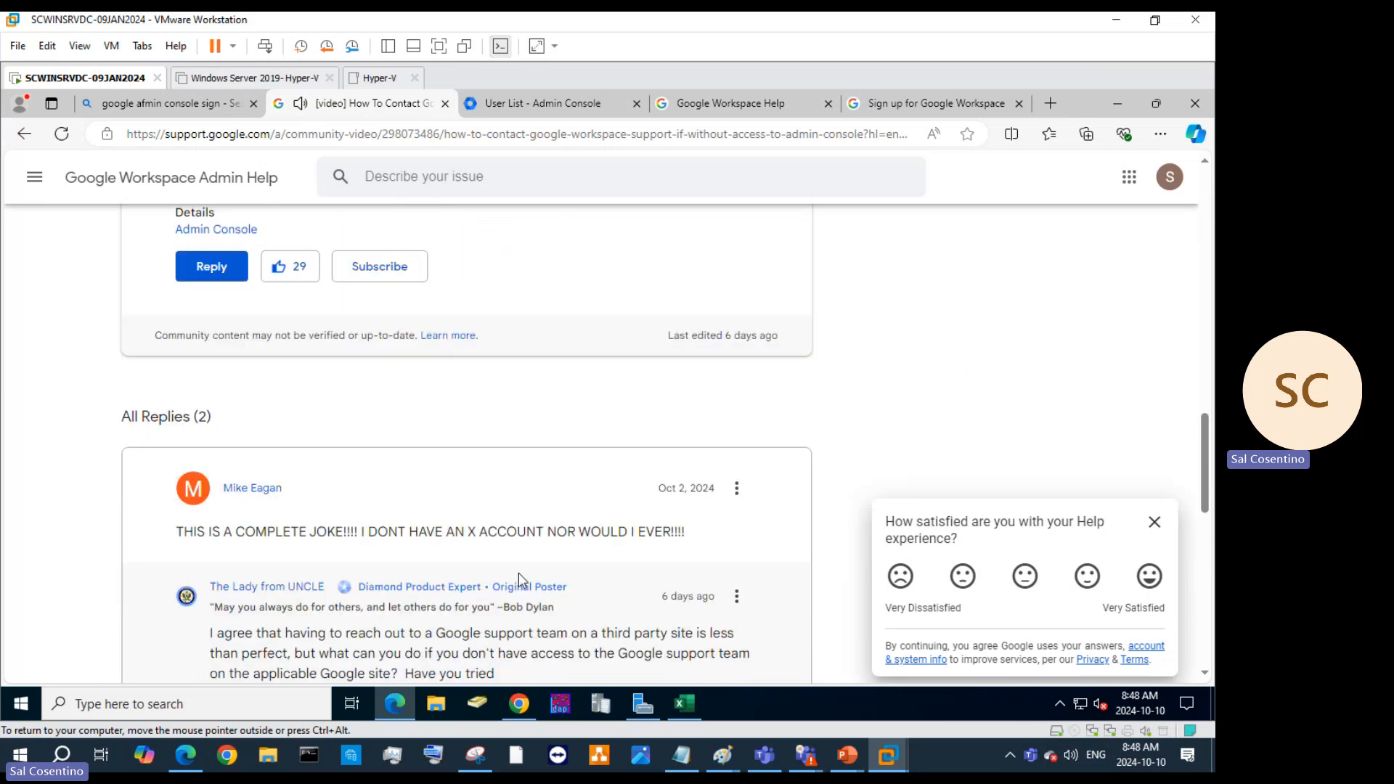
scroll(520, 581, "up", 5)
scroll(522, 582, "up", 15)
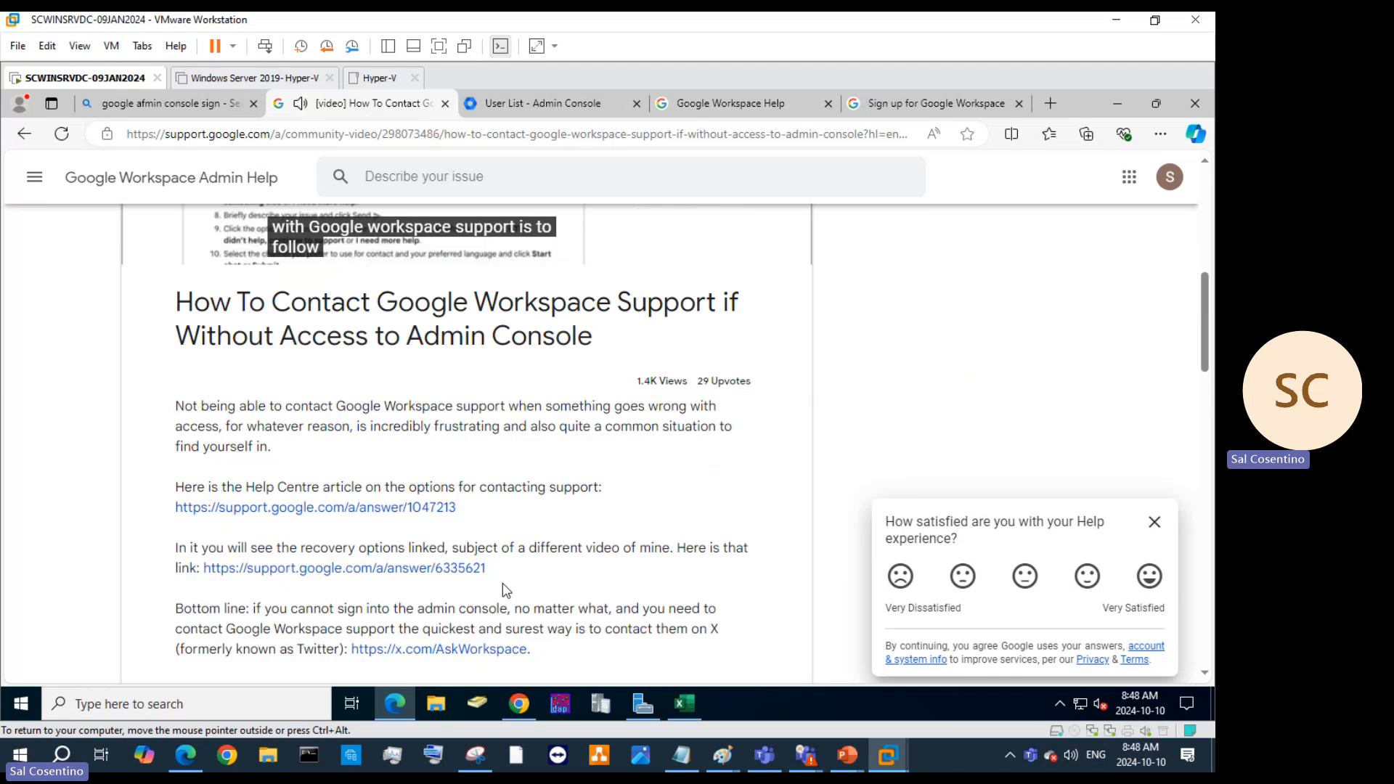
scroll(502, 578, "down", 3)
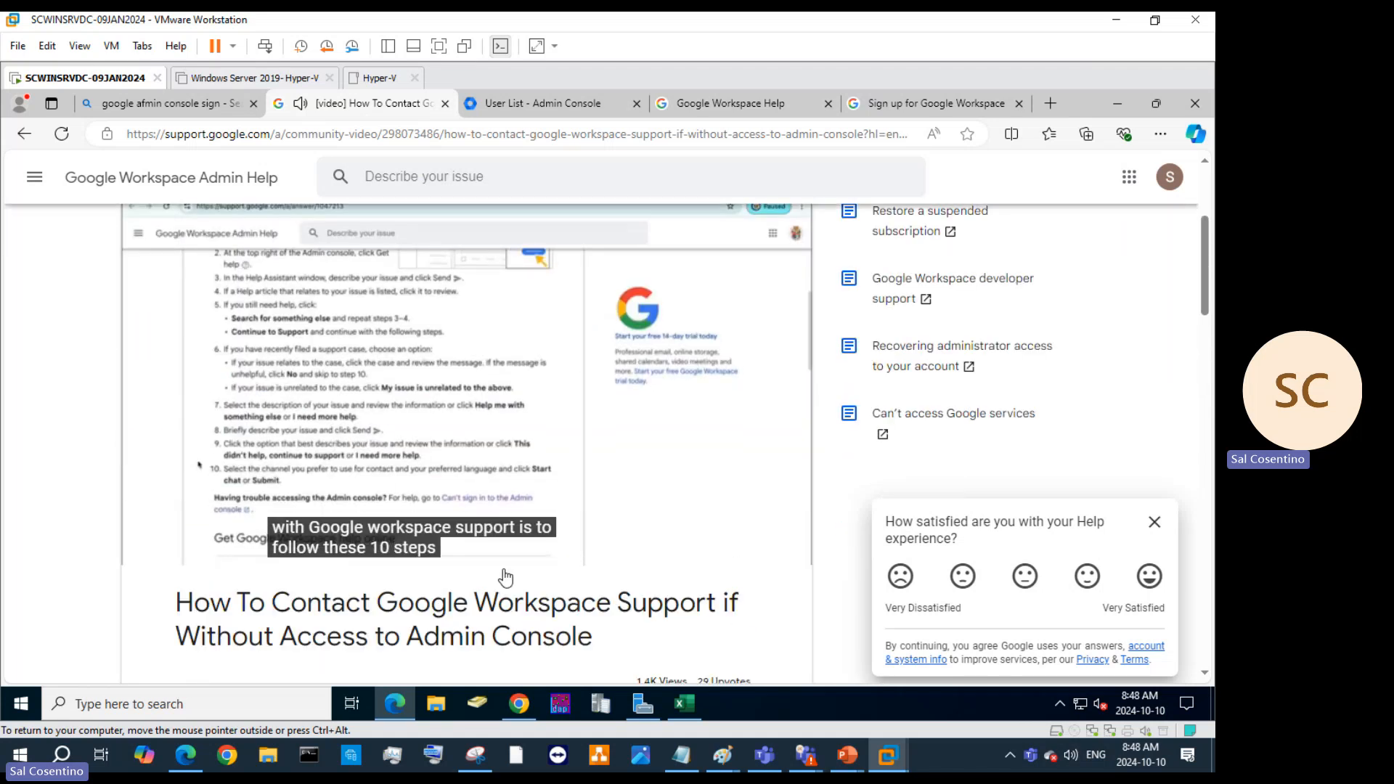
scroll(503, 576, "up", 3)
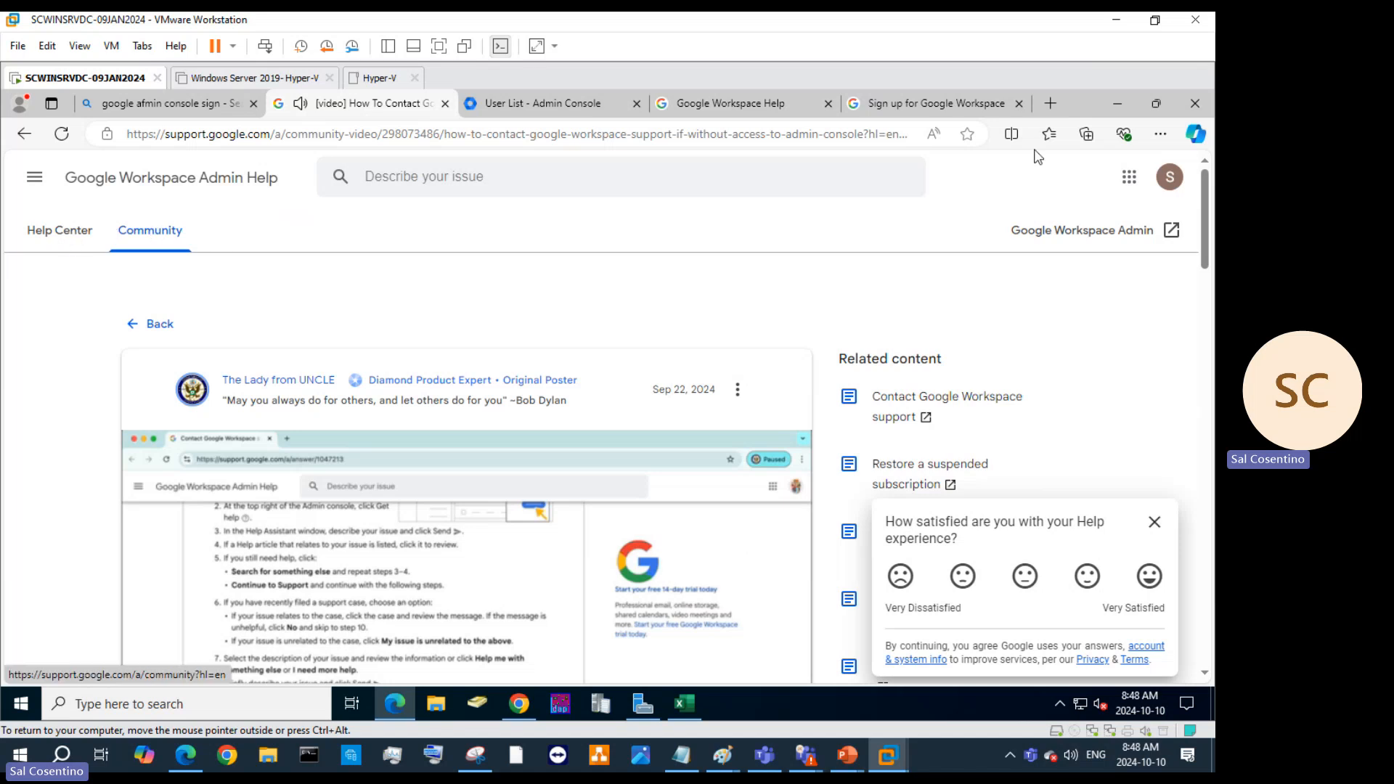
Open Google Account from the apps launcher, close the video tab, and return to User List.
left_click(1129, 183)
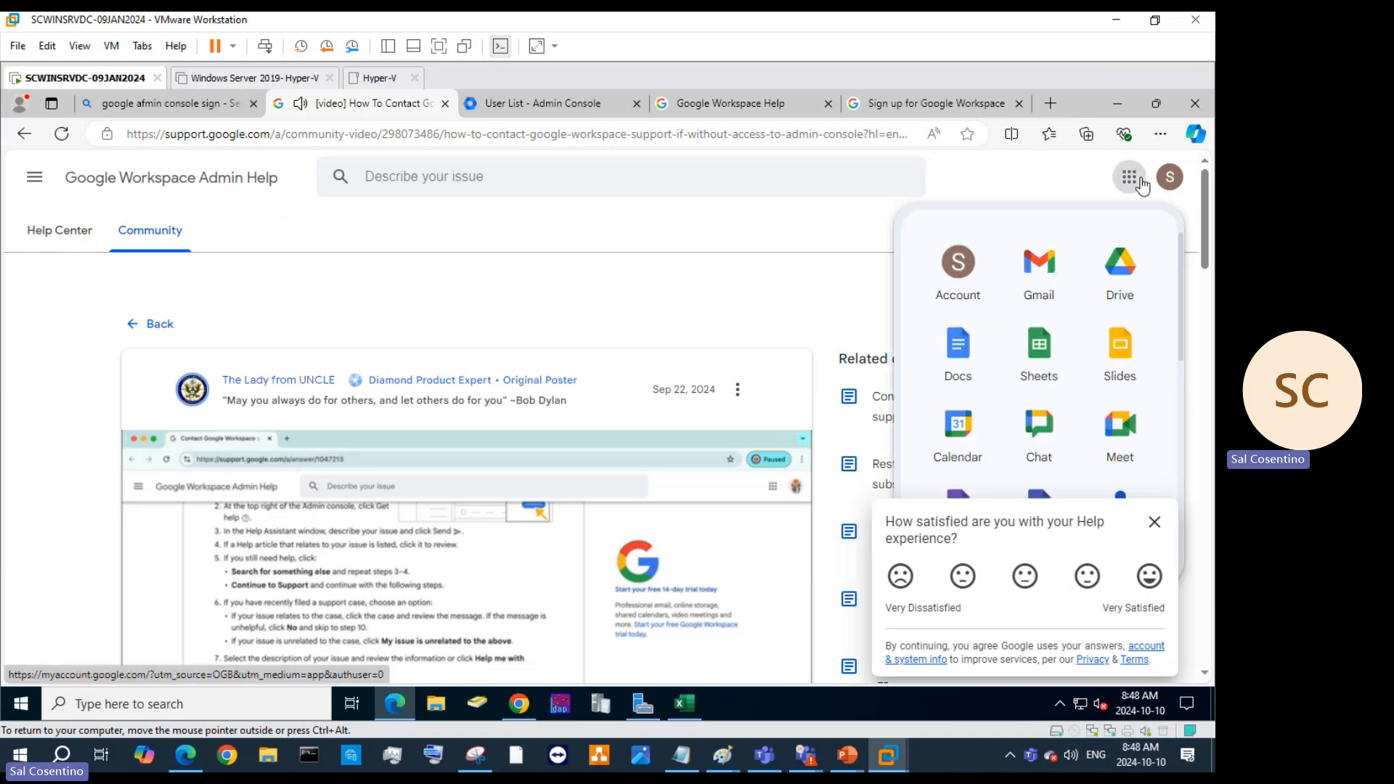
left_click(978, 287)
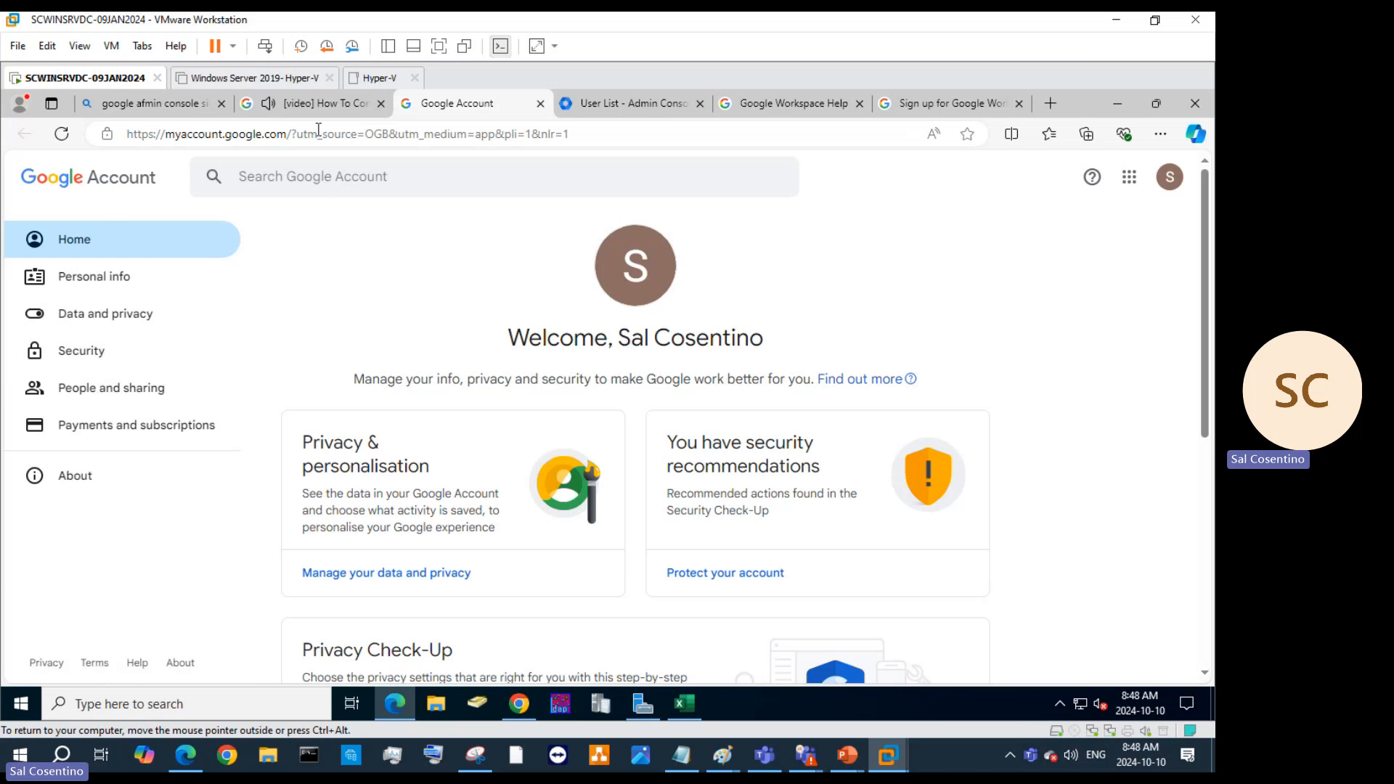
left_click(380, 103)
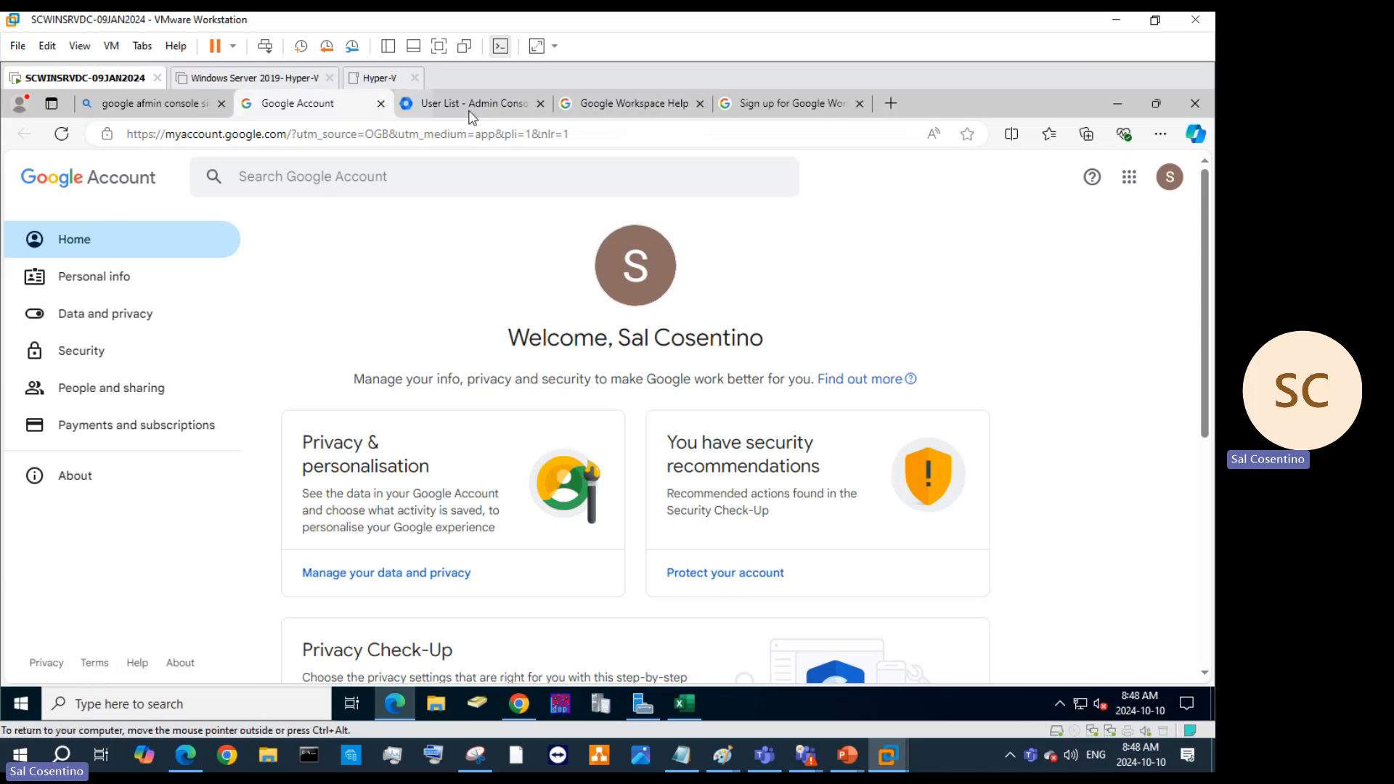
left_click(473, 105)
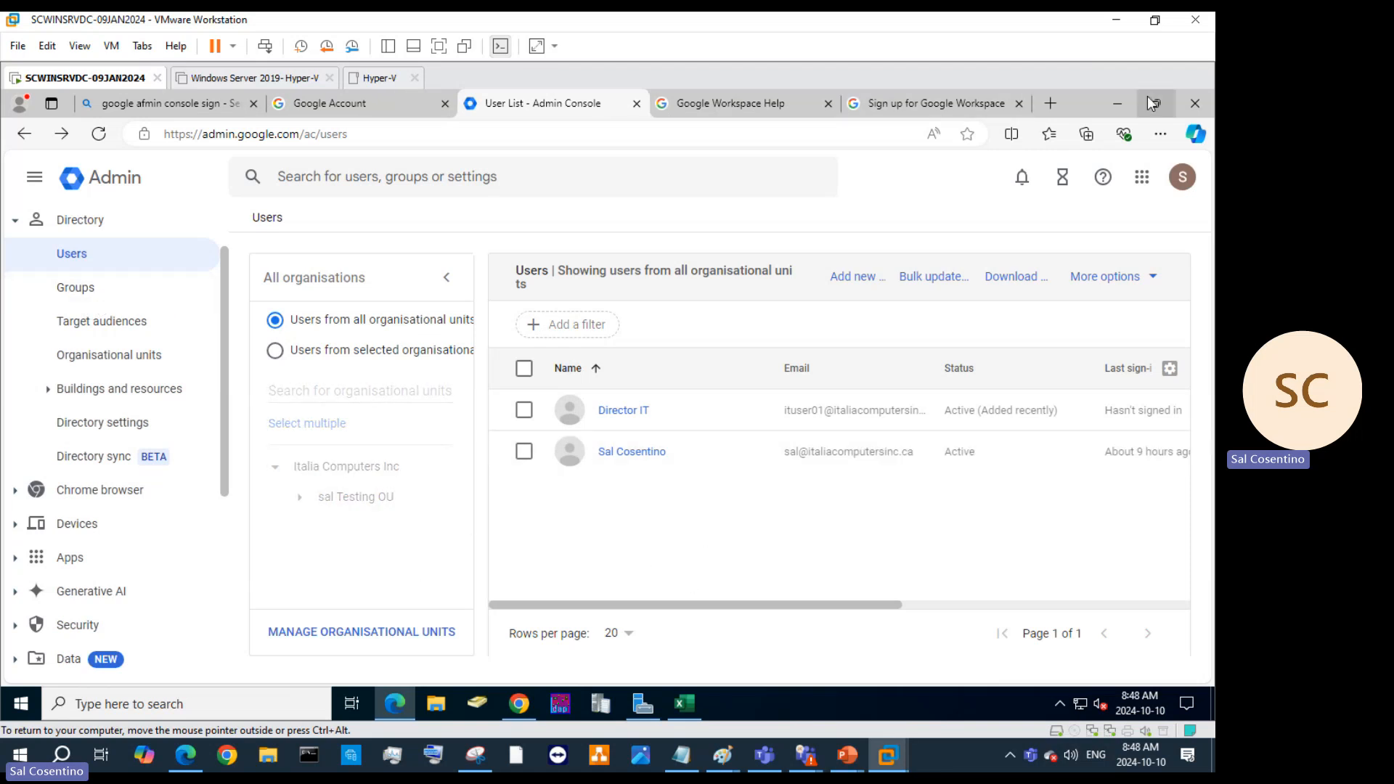
Zoom the Edge page out to 80% so the whole user table fits.
left_click(1160, 134)
left_click(1059, 254)
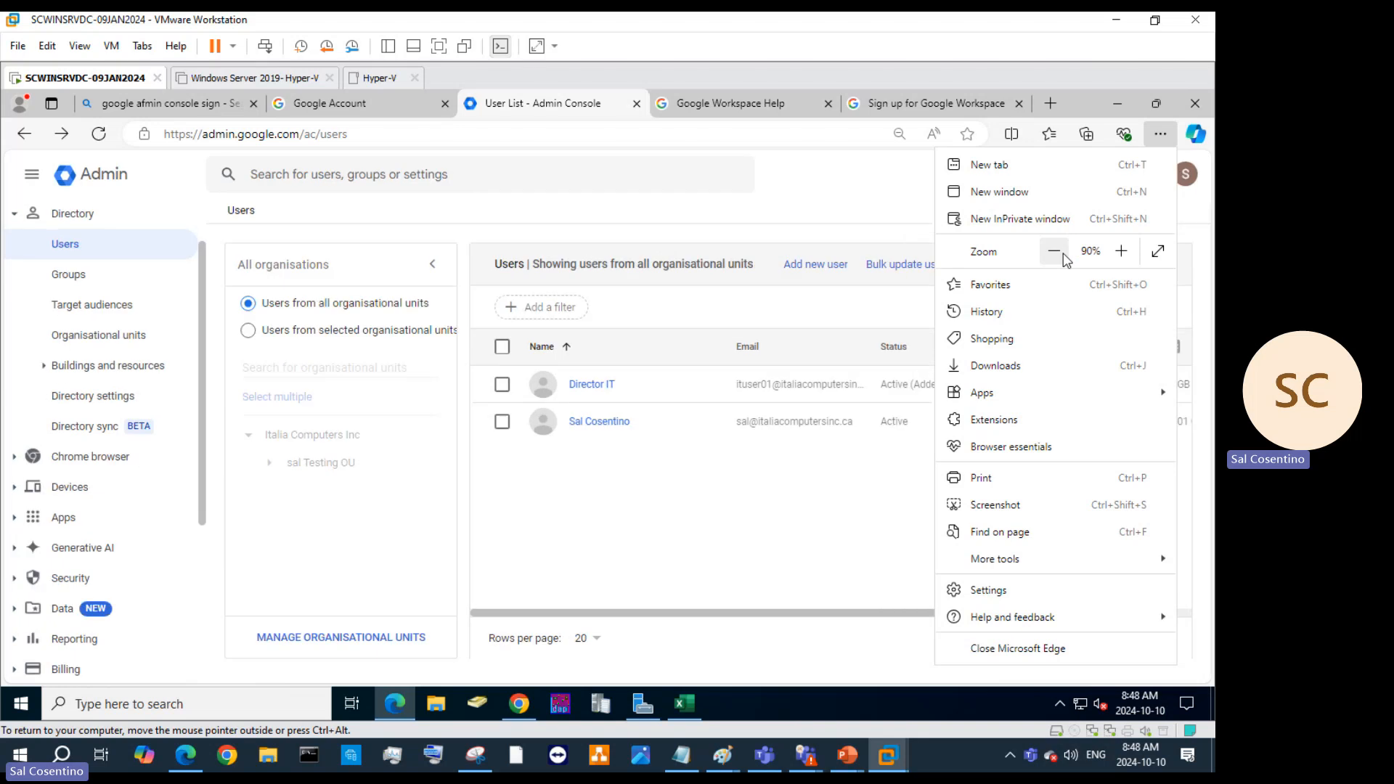
left_click(1063, 258)
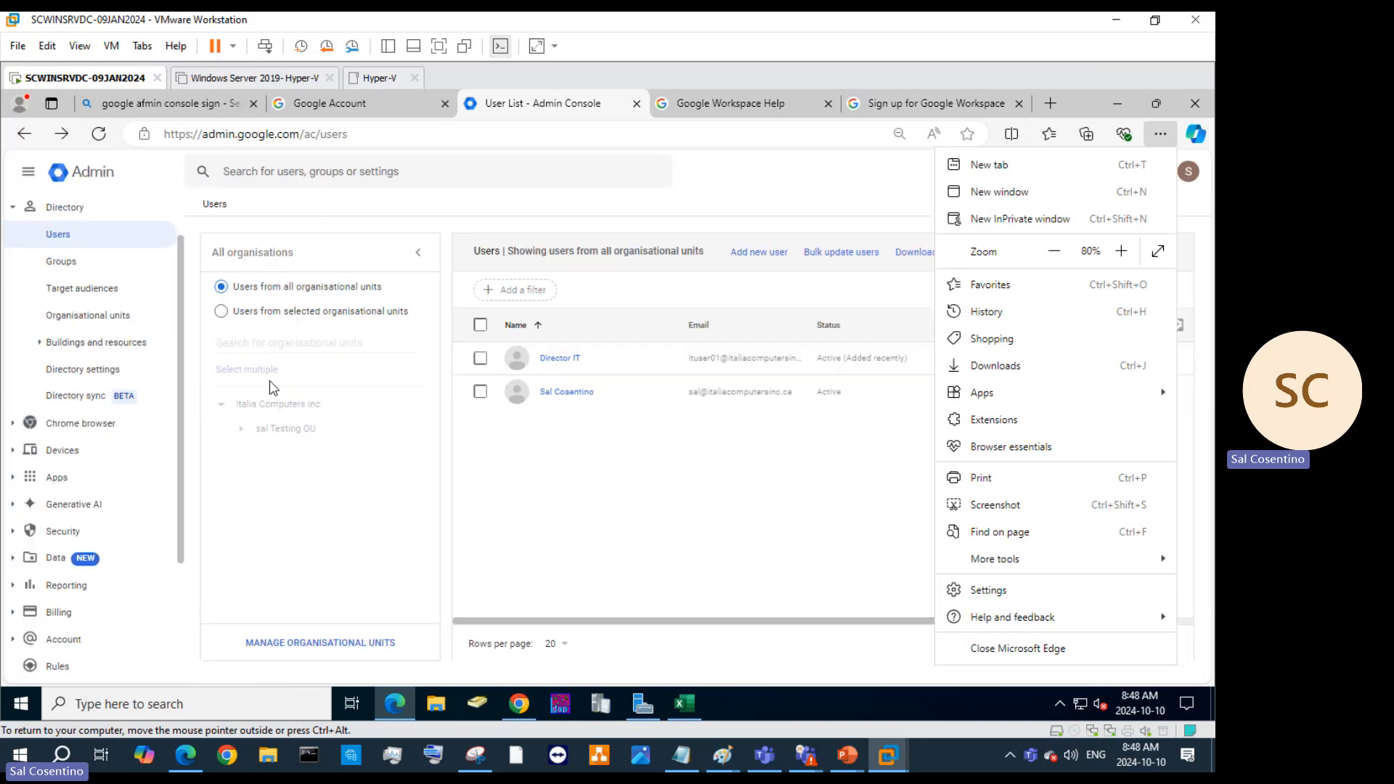
left_click(774, 218)
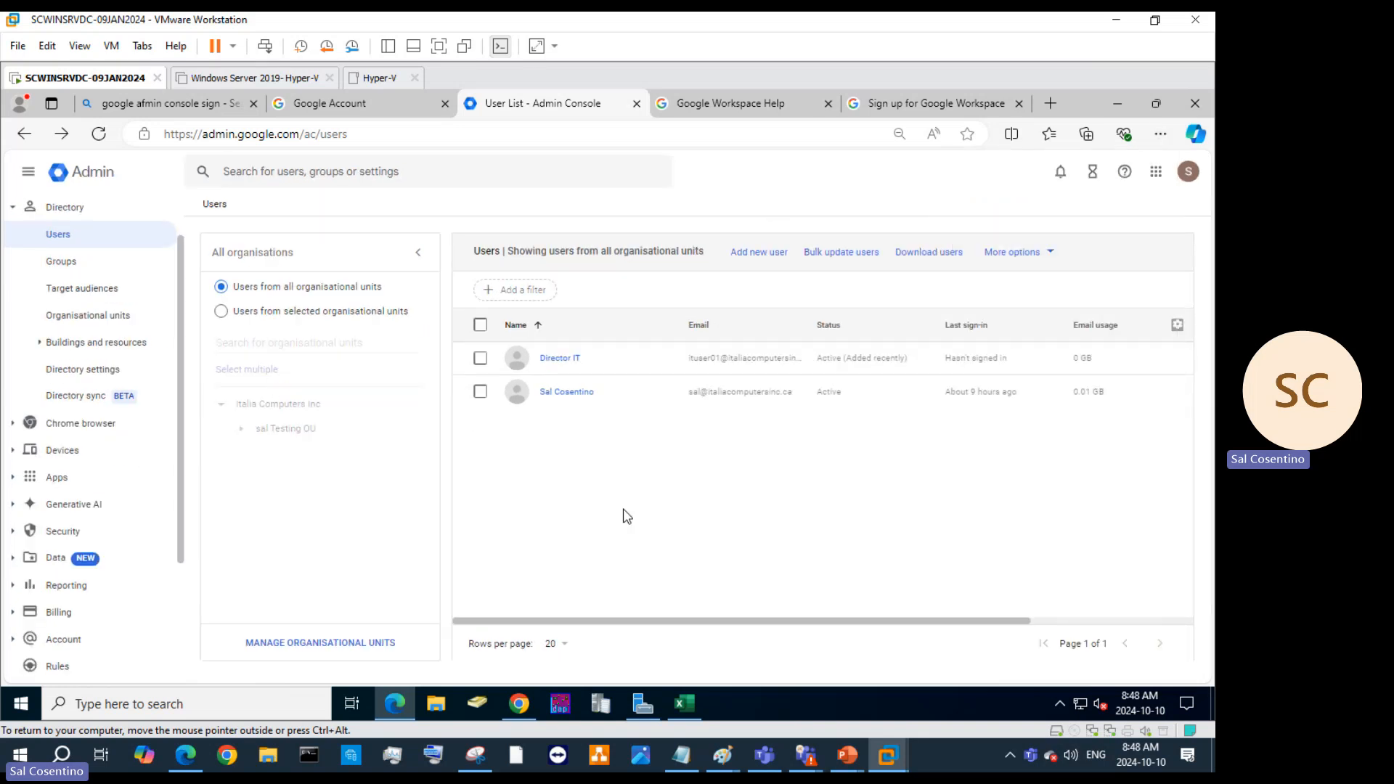
Launch Magnifier through a Windows search for 'magnif', then close it.
left_click(98, 691)
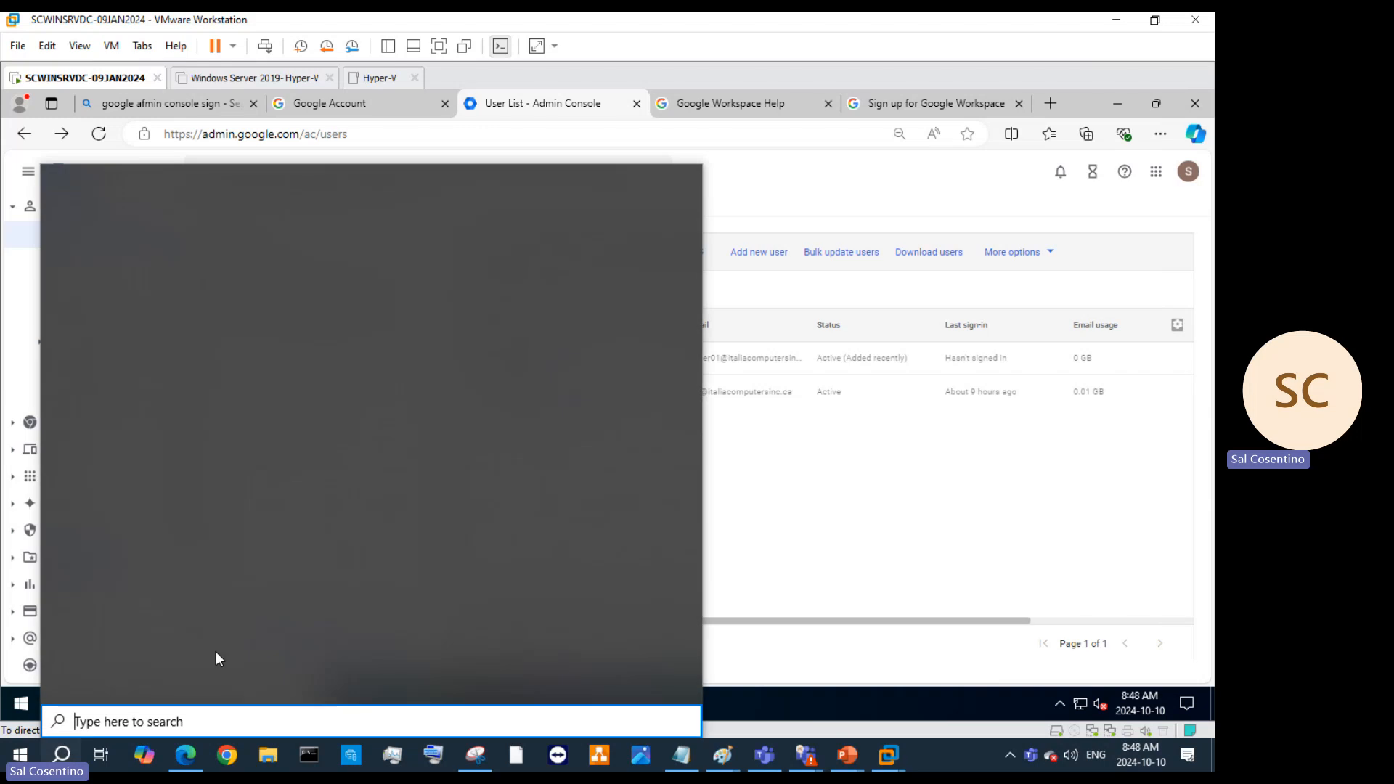
type("magnif")
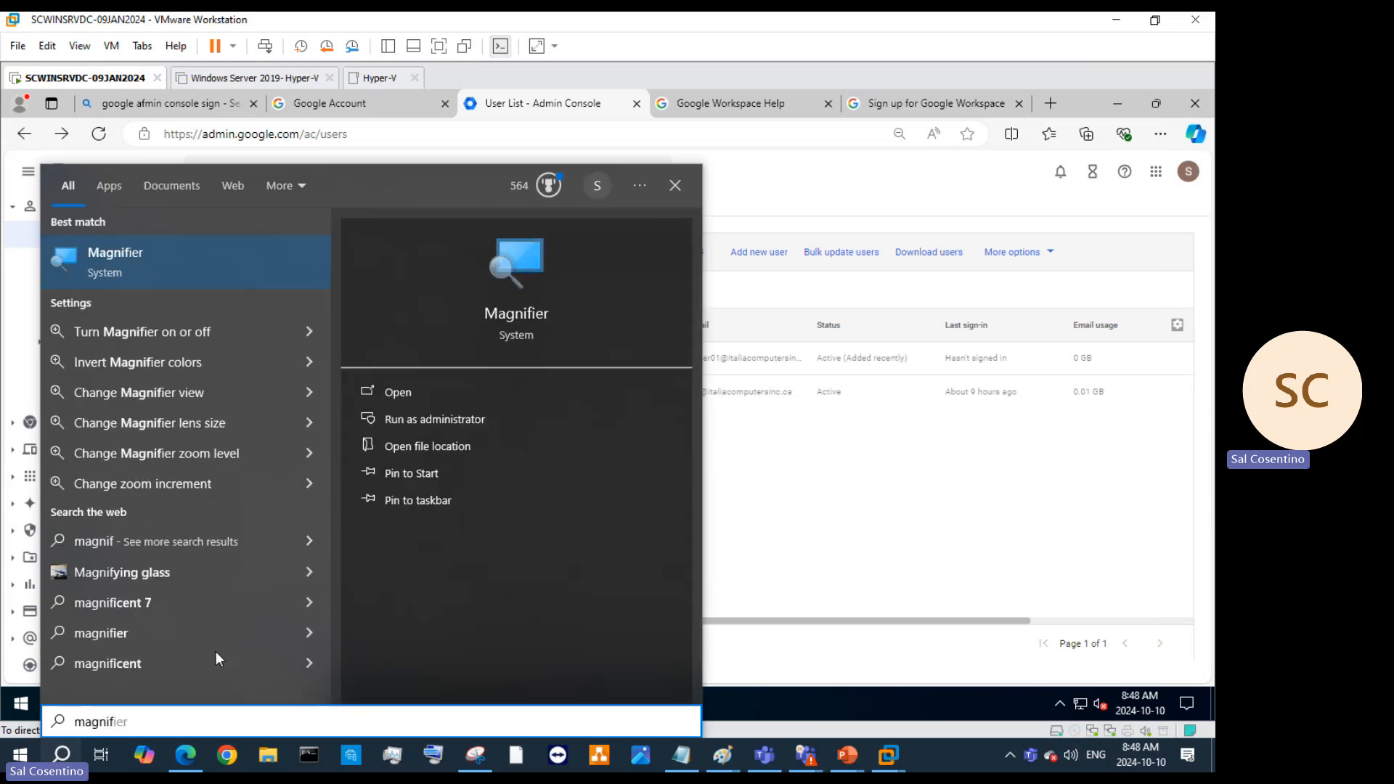
left_click(284, 270)
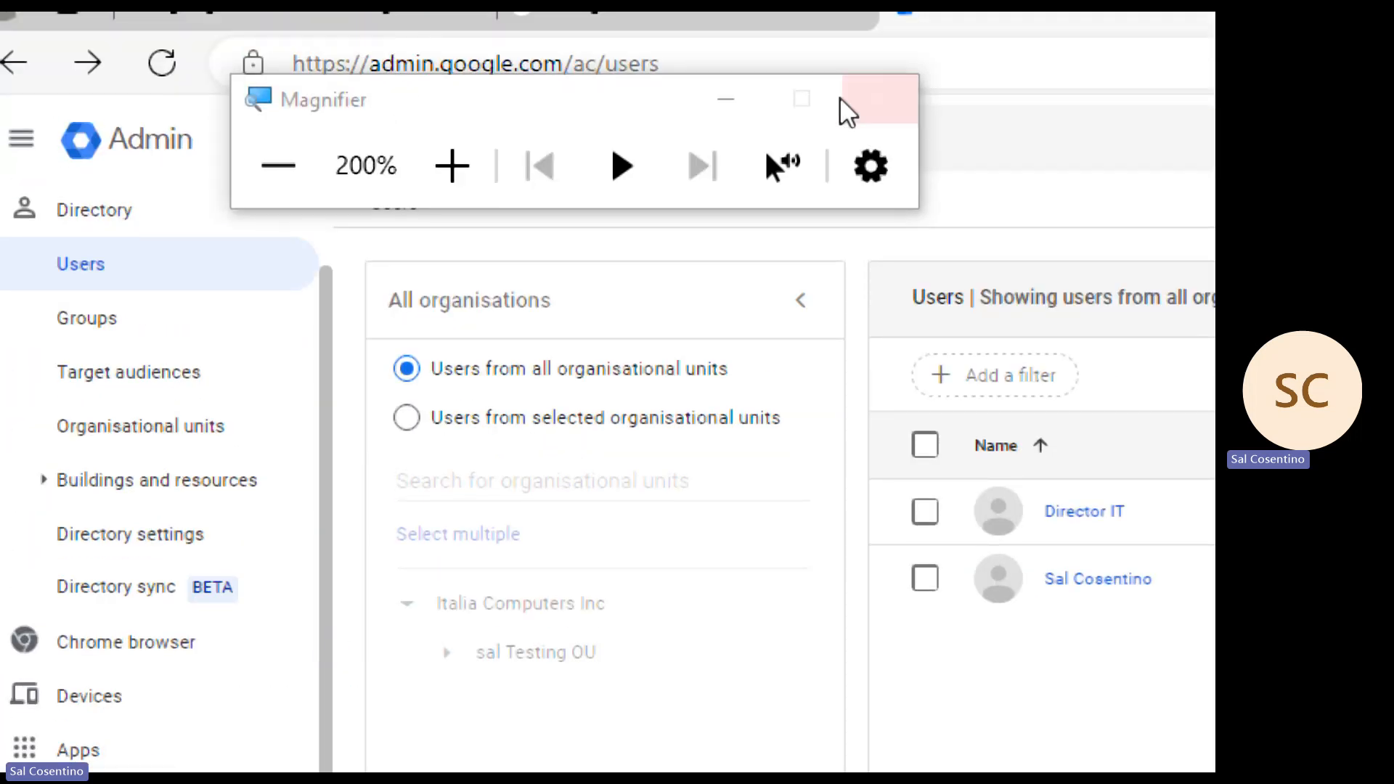
left_click(879, 98)
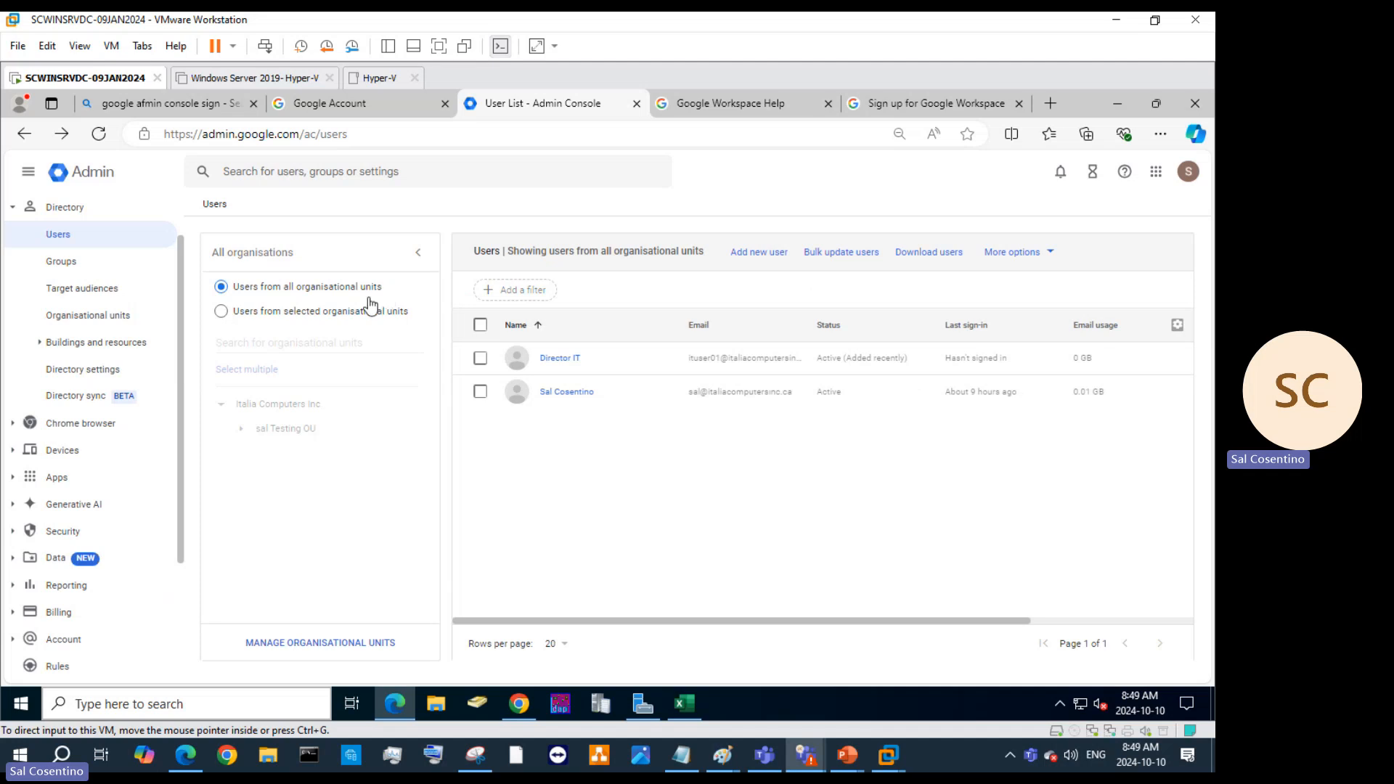
Filter the Users list to the sal Testing OU so only the Director IT account shows.
left_click(240, 316)
left_click(222, 313)
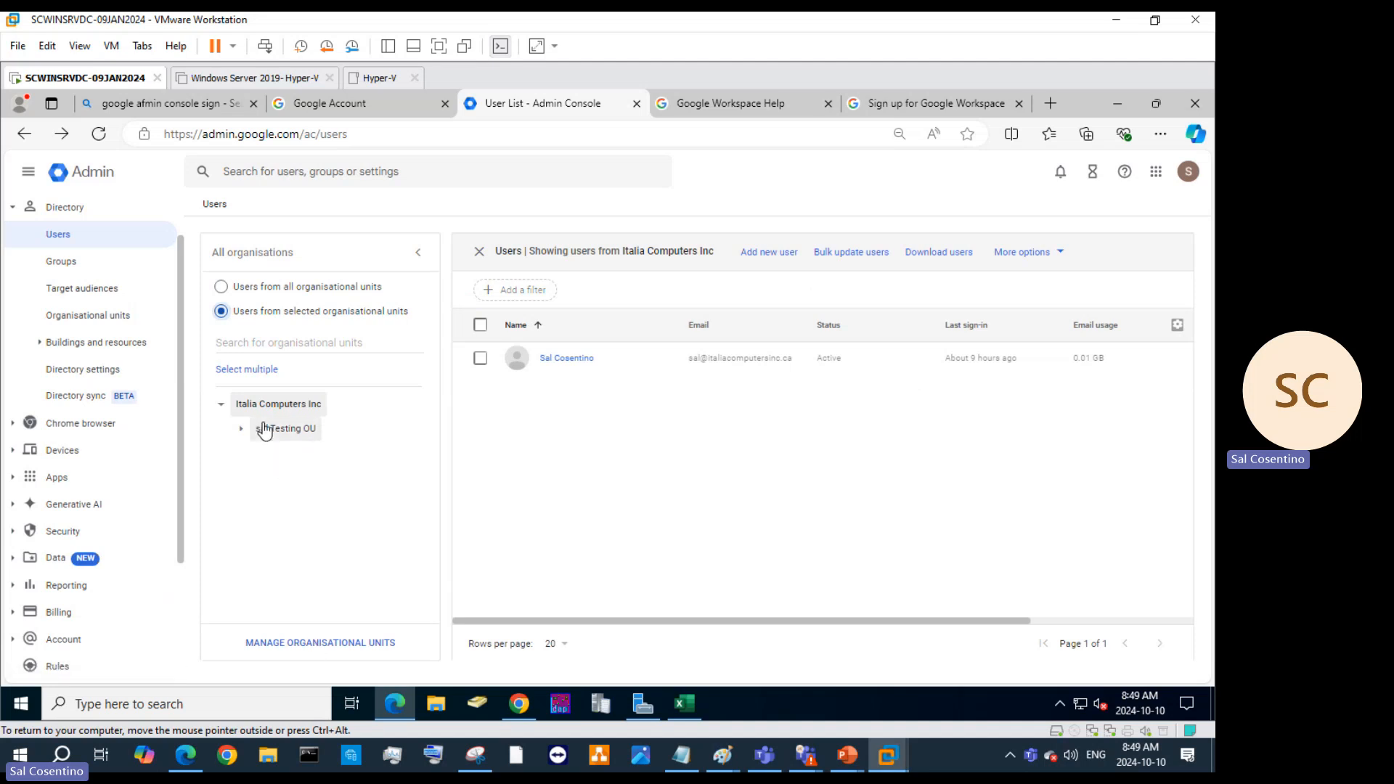
left_click(267, 429)
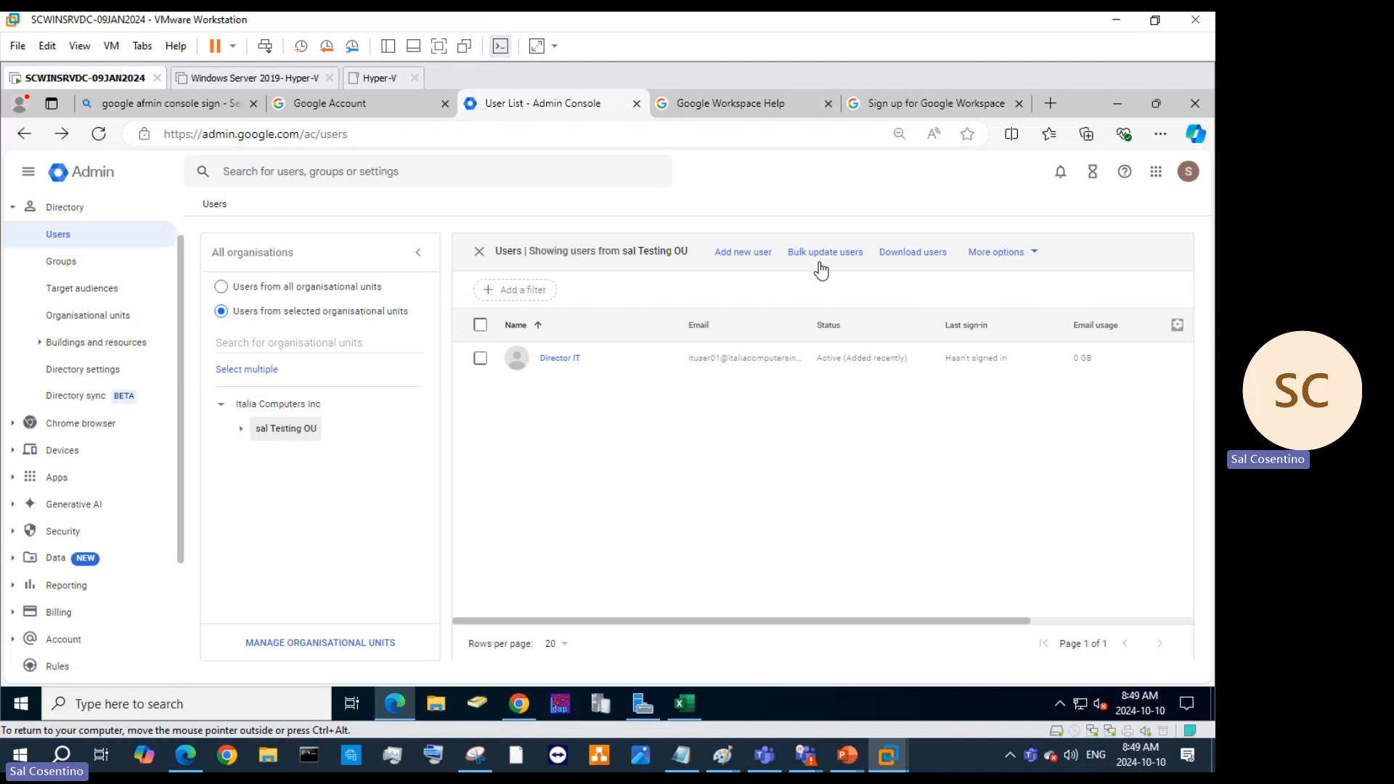
left_click(994, 254)
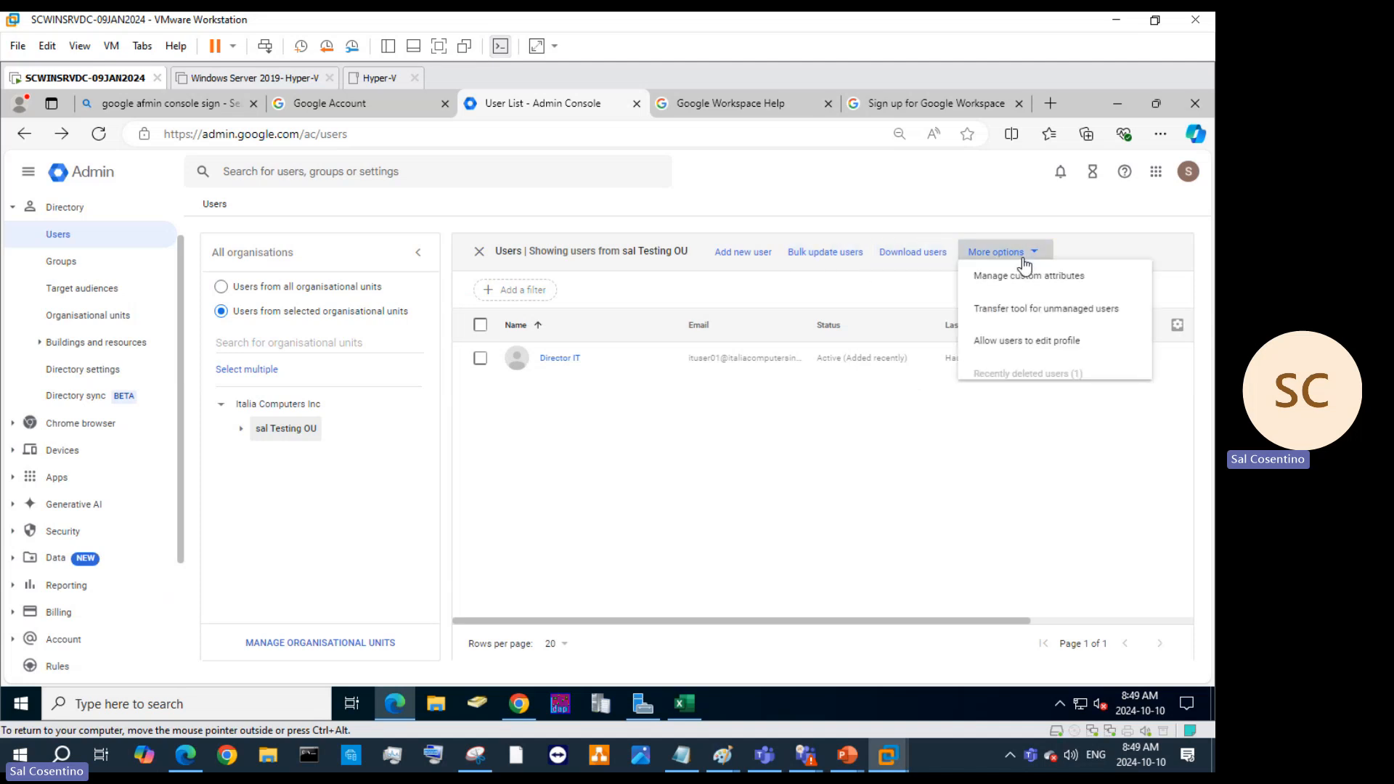
In Profile editing, turn off user editing of name pronunciation, birthday and work location.
left_click(1031, 354)
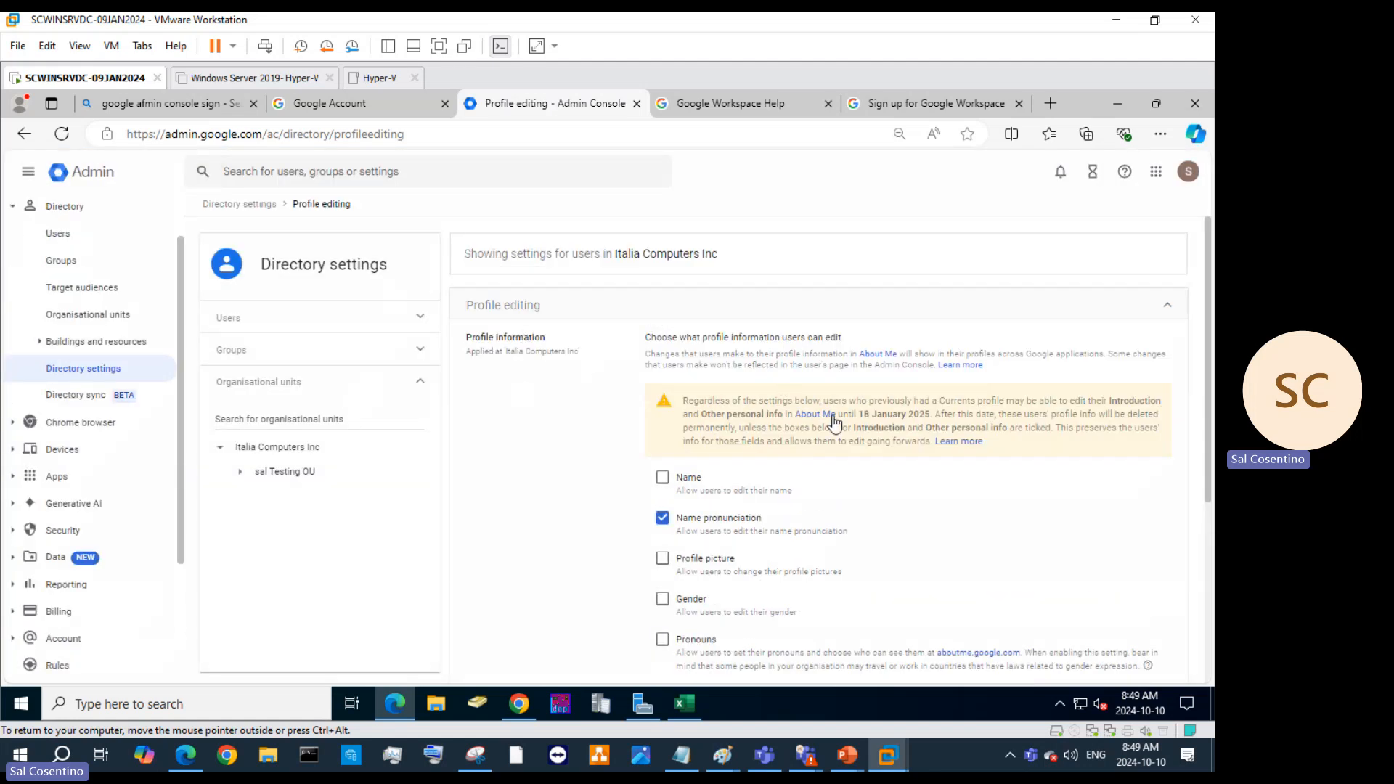
scroll(814, 400, "down", 1)
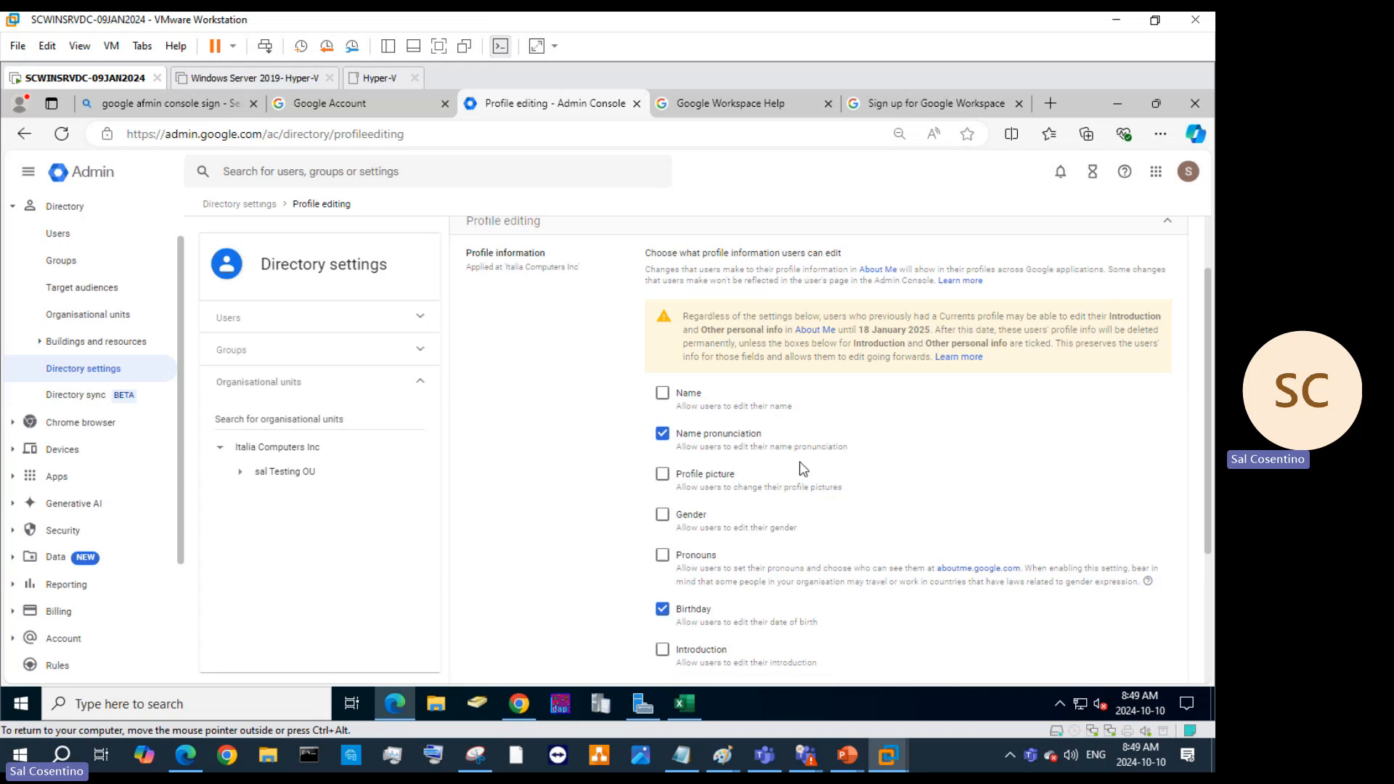
left_click(662, 435)
left_click(662, 610)
left_click(713, 473)
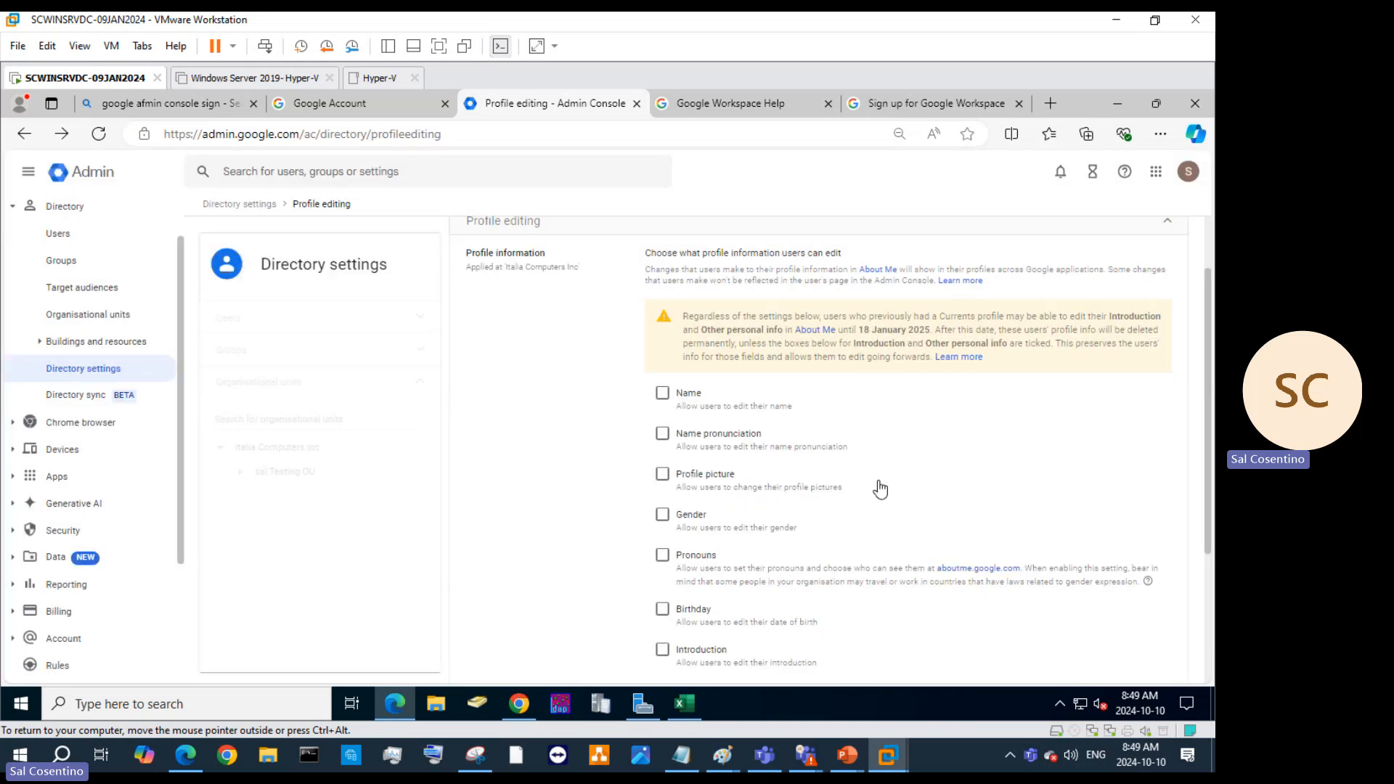
scroll(881, 489, "down", 3)
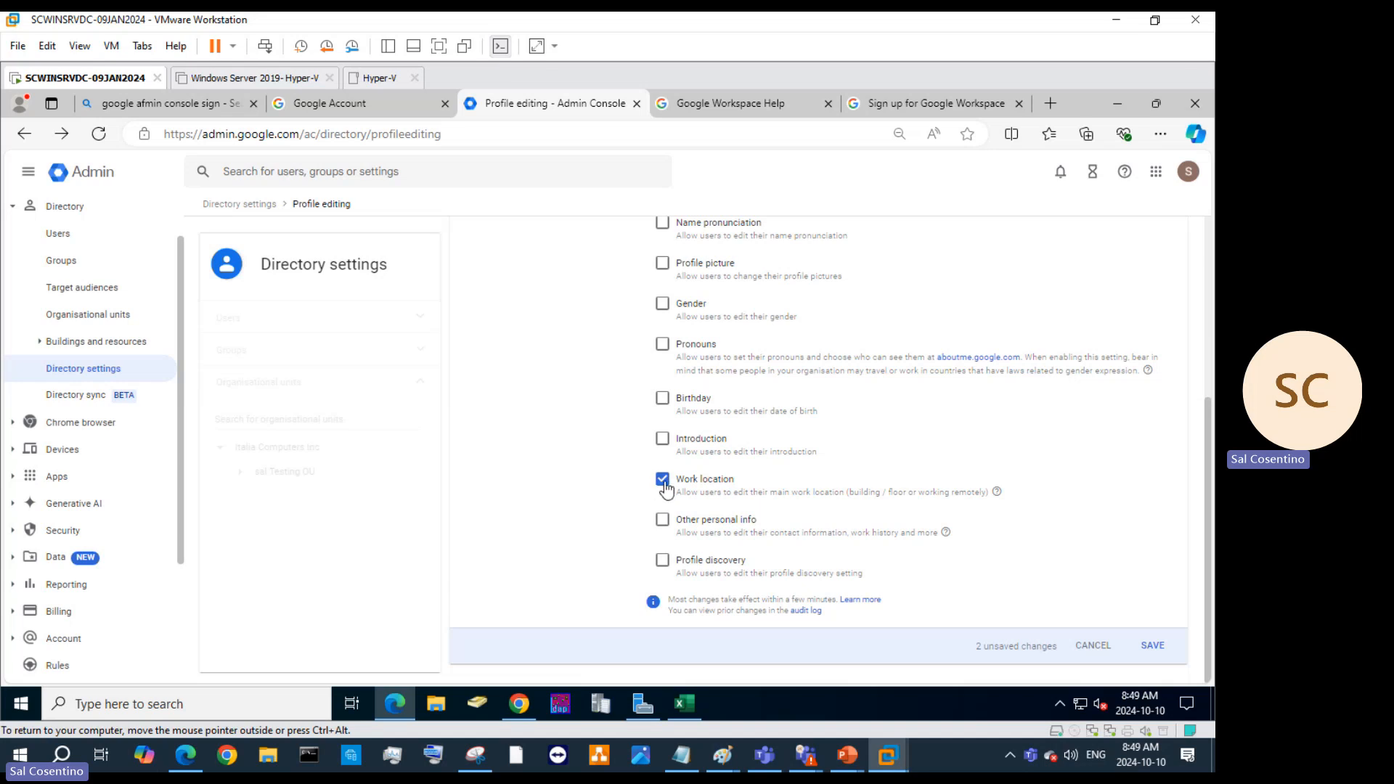
left_click(999, 496)
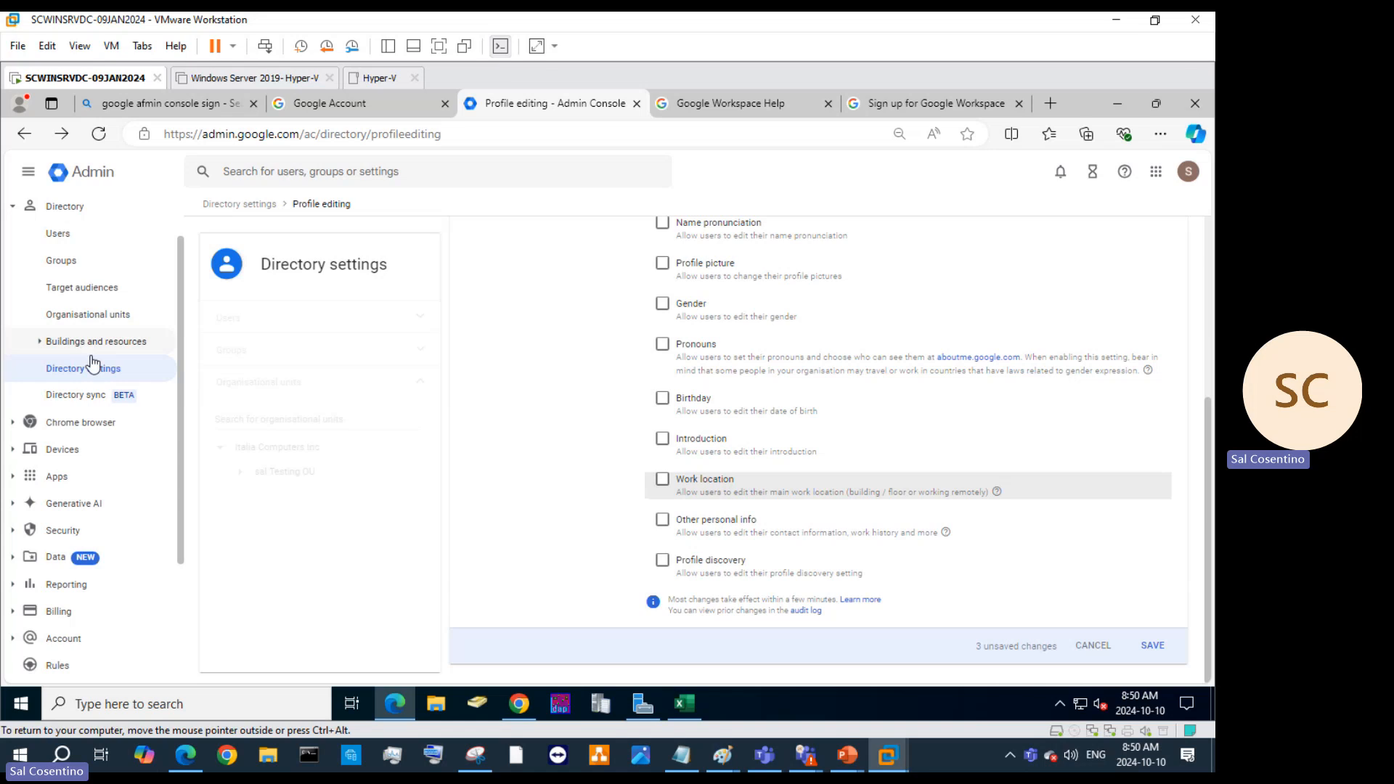
left_click(42, 341)
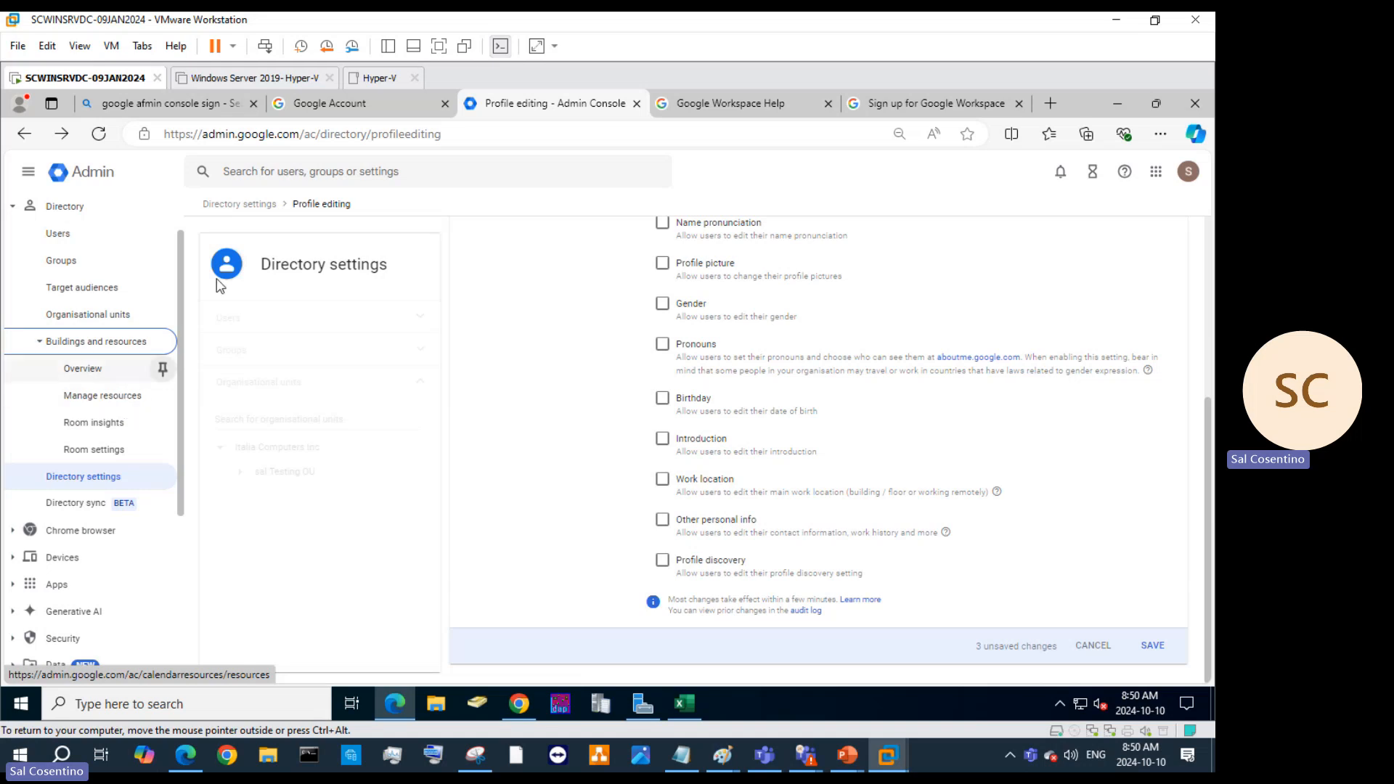
Go to admin.microsoft.com in a new Edge tab.
left_click(1051, 105)
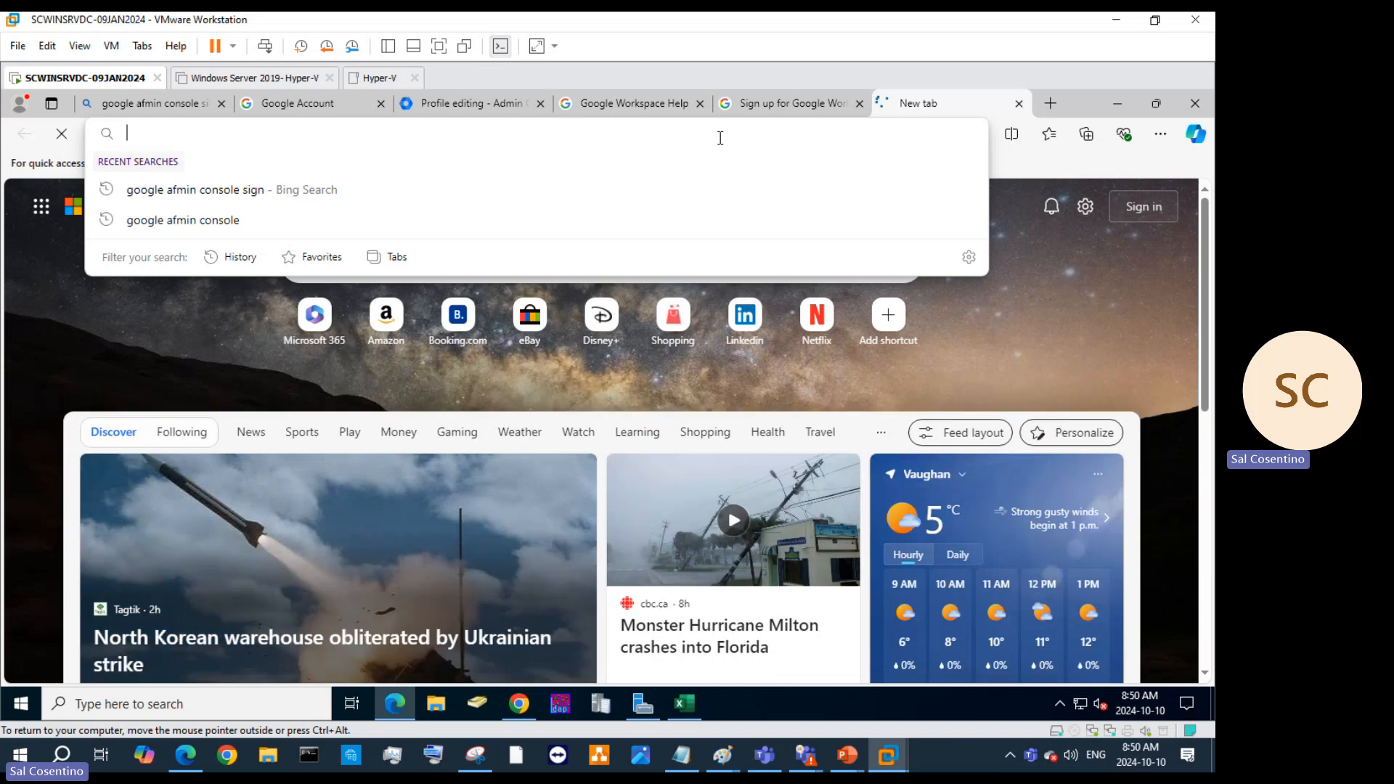
type("admin.m")
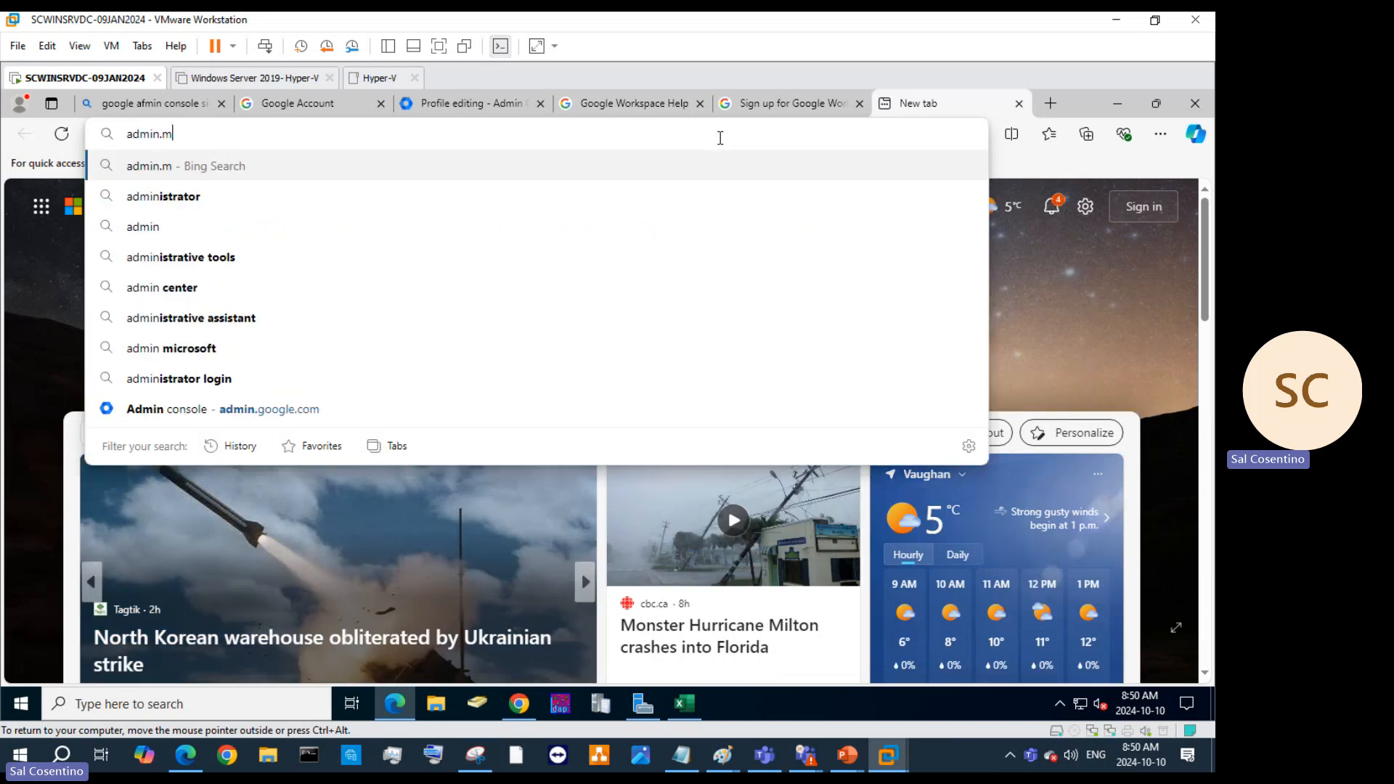
type("icrosoft.com")
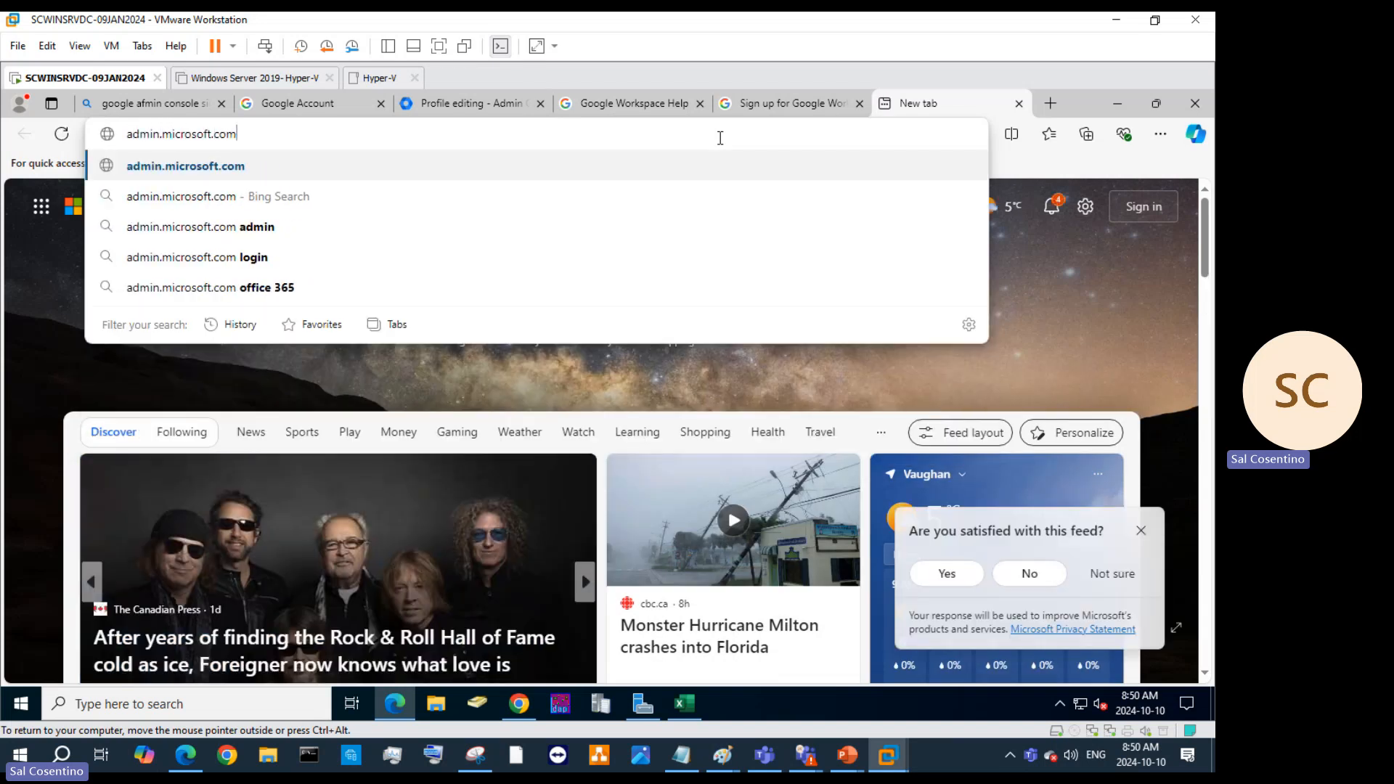
key("Return")
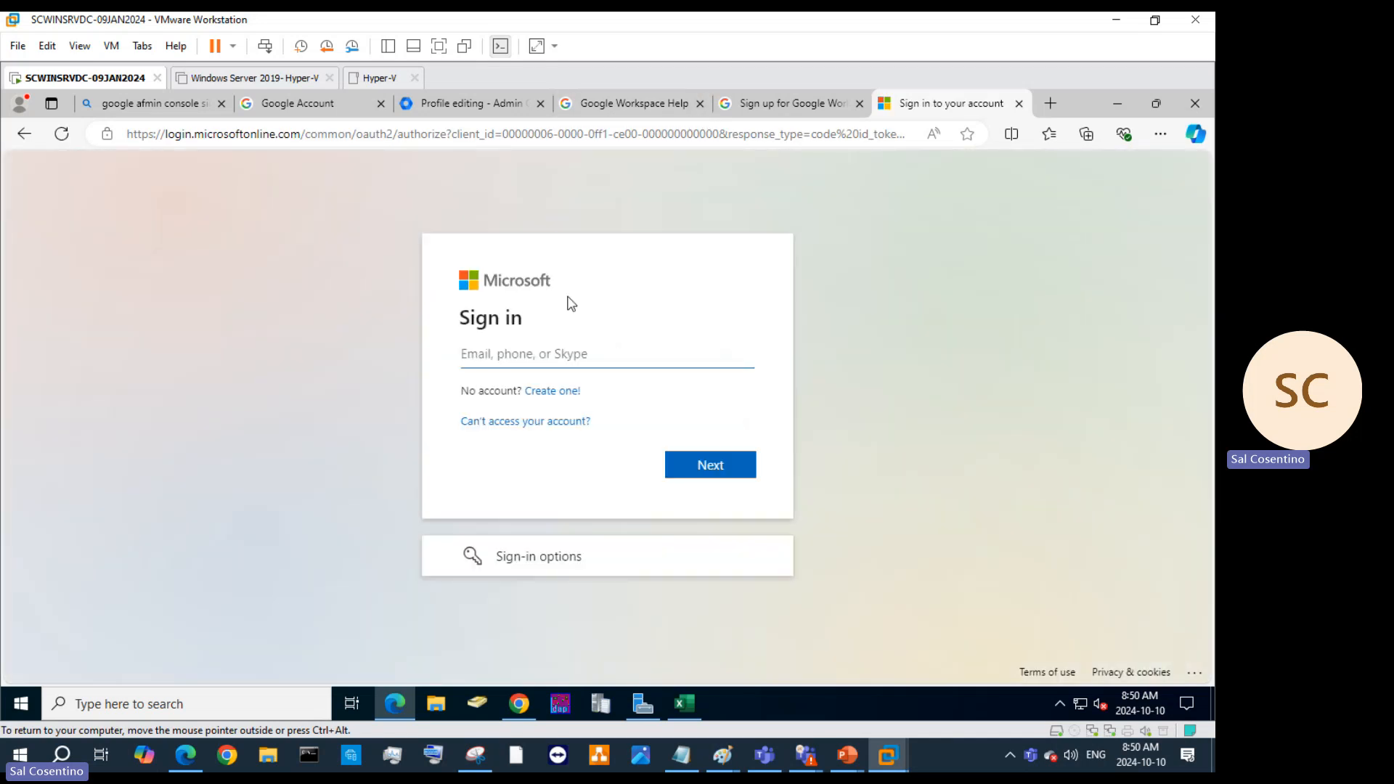
Enter the admin account's e-mail address in the sign-in field, fixing a typo in the domain.
left_click(616, 357)
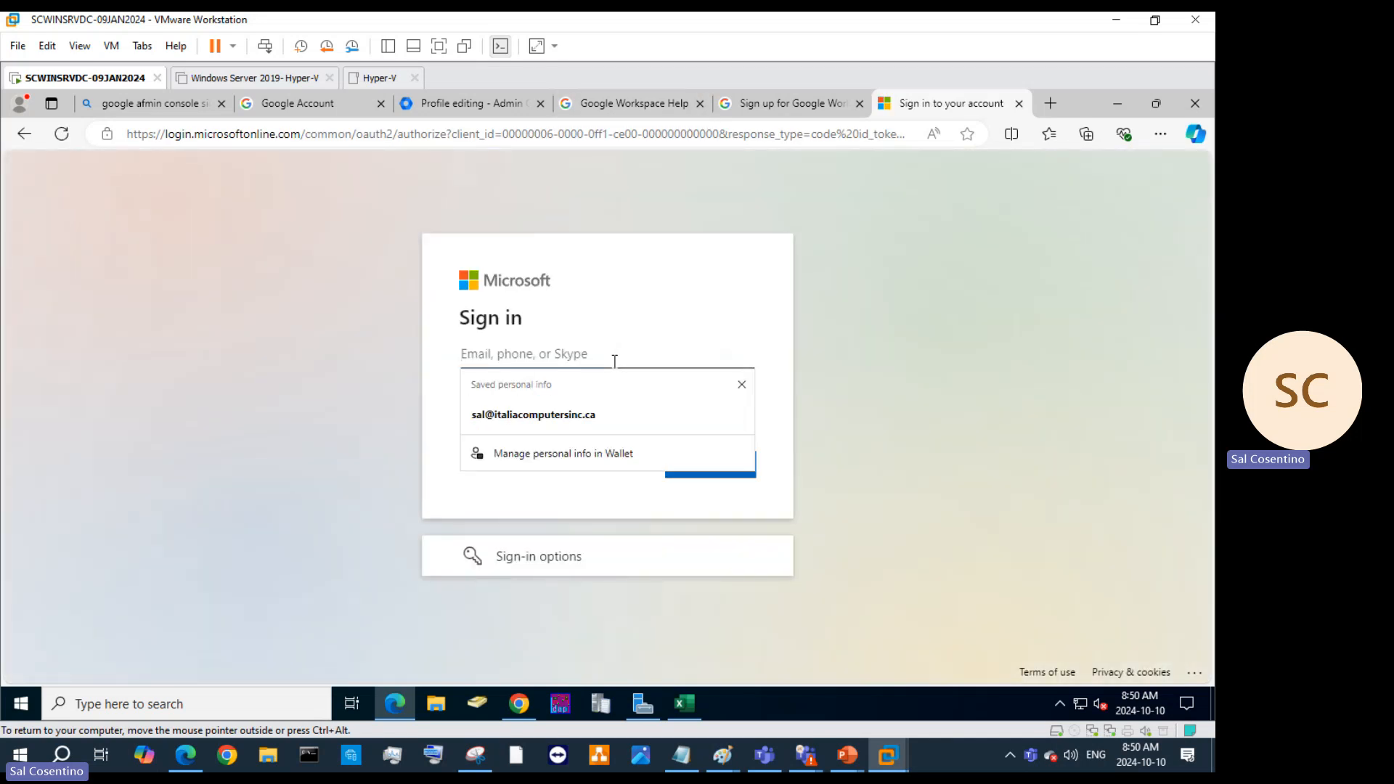
type("sal")
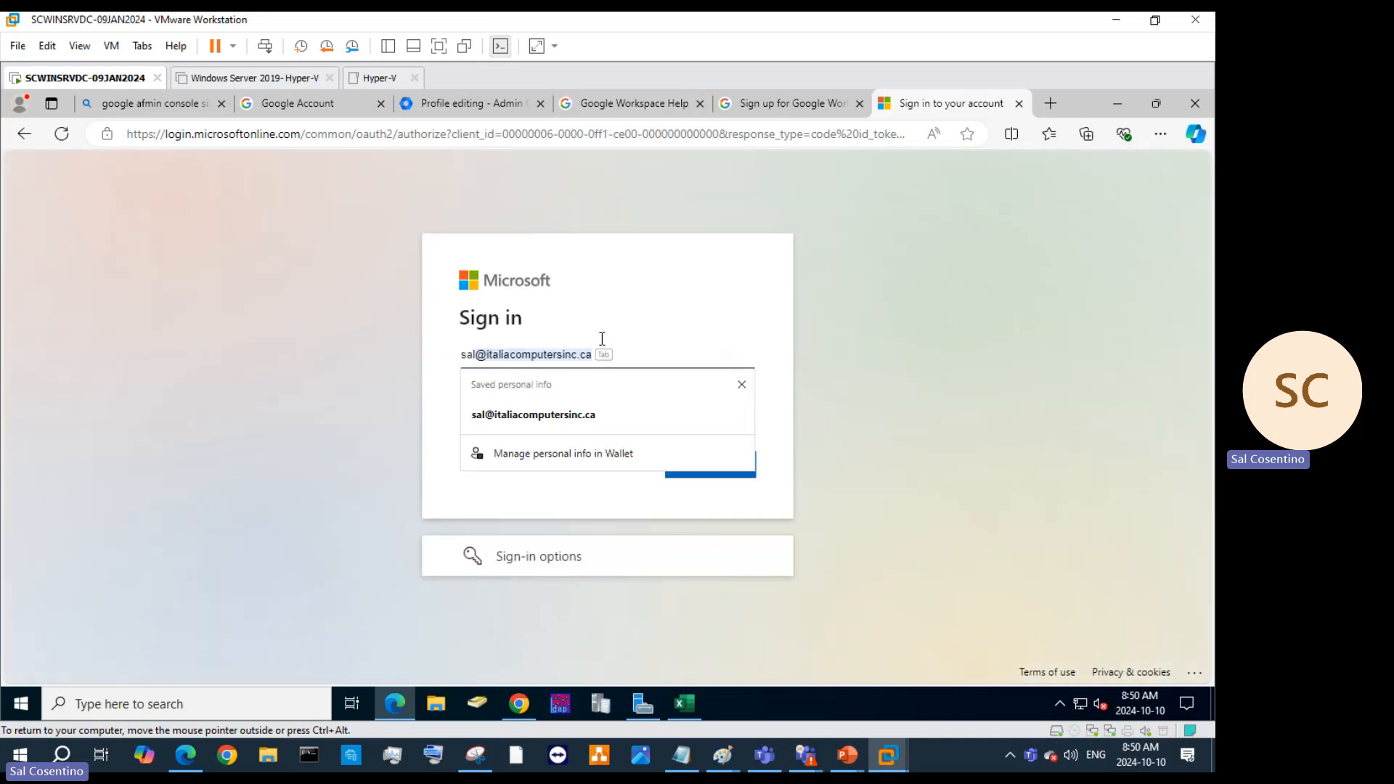
left_click(629, 324)
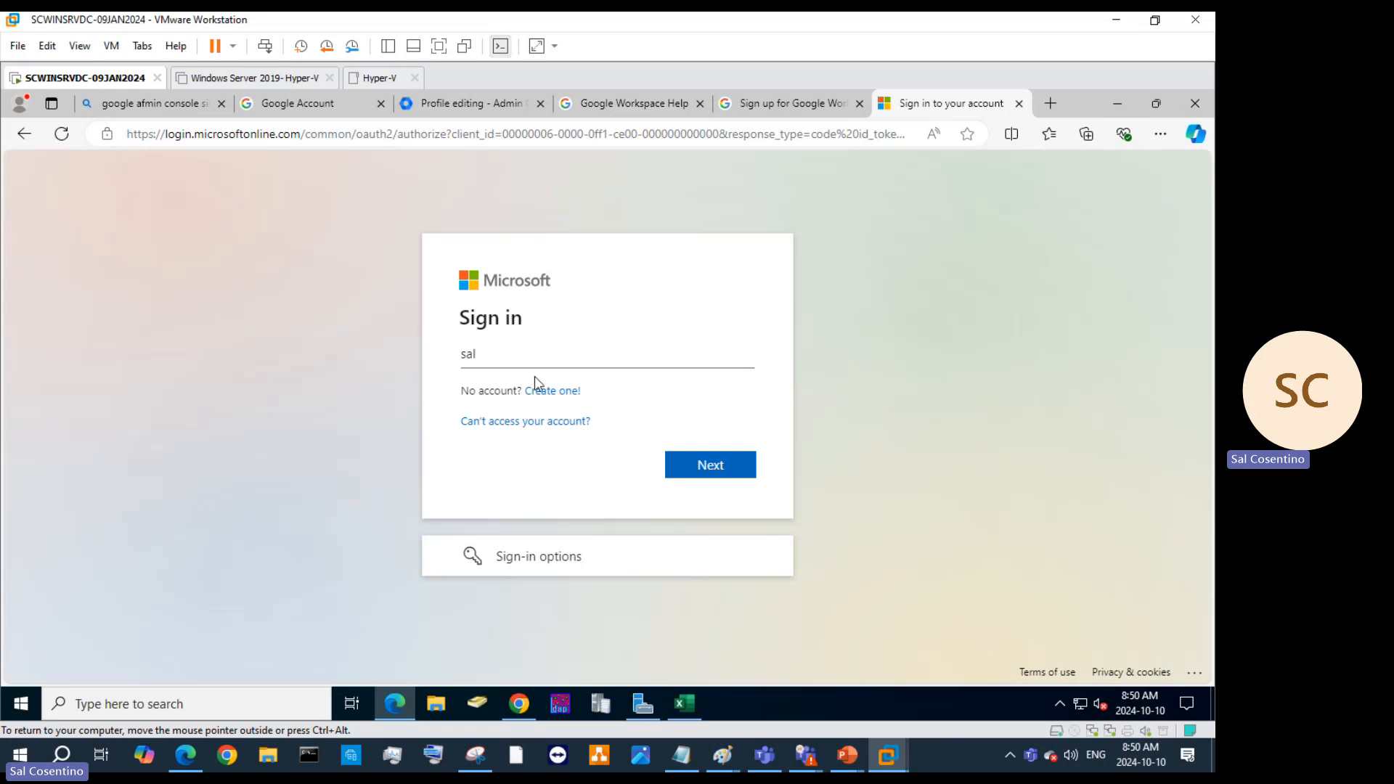
left_click(550, 355)
left_click(658, 342)
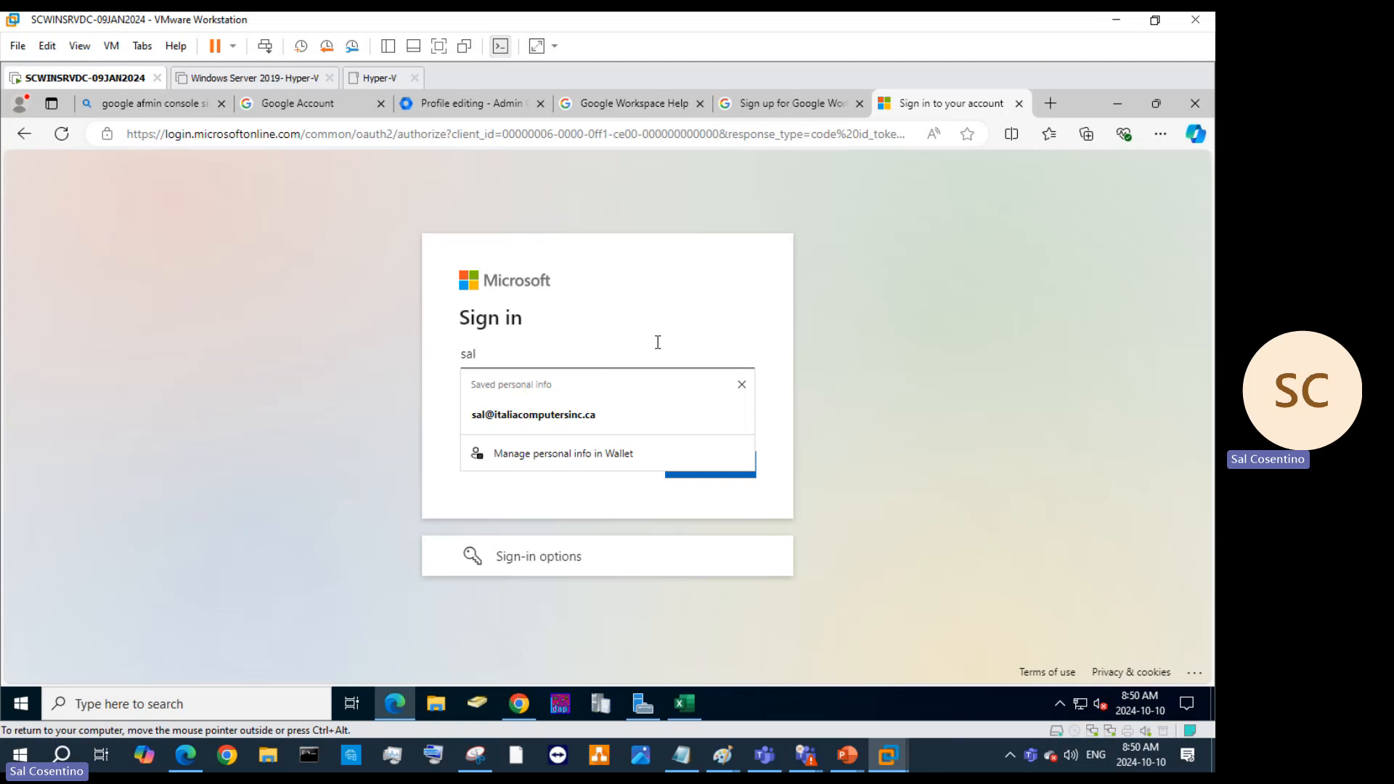
type("@")
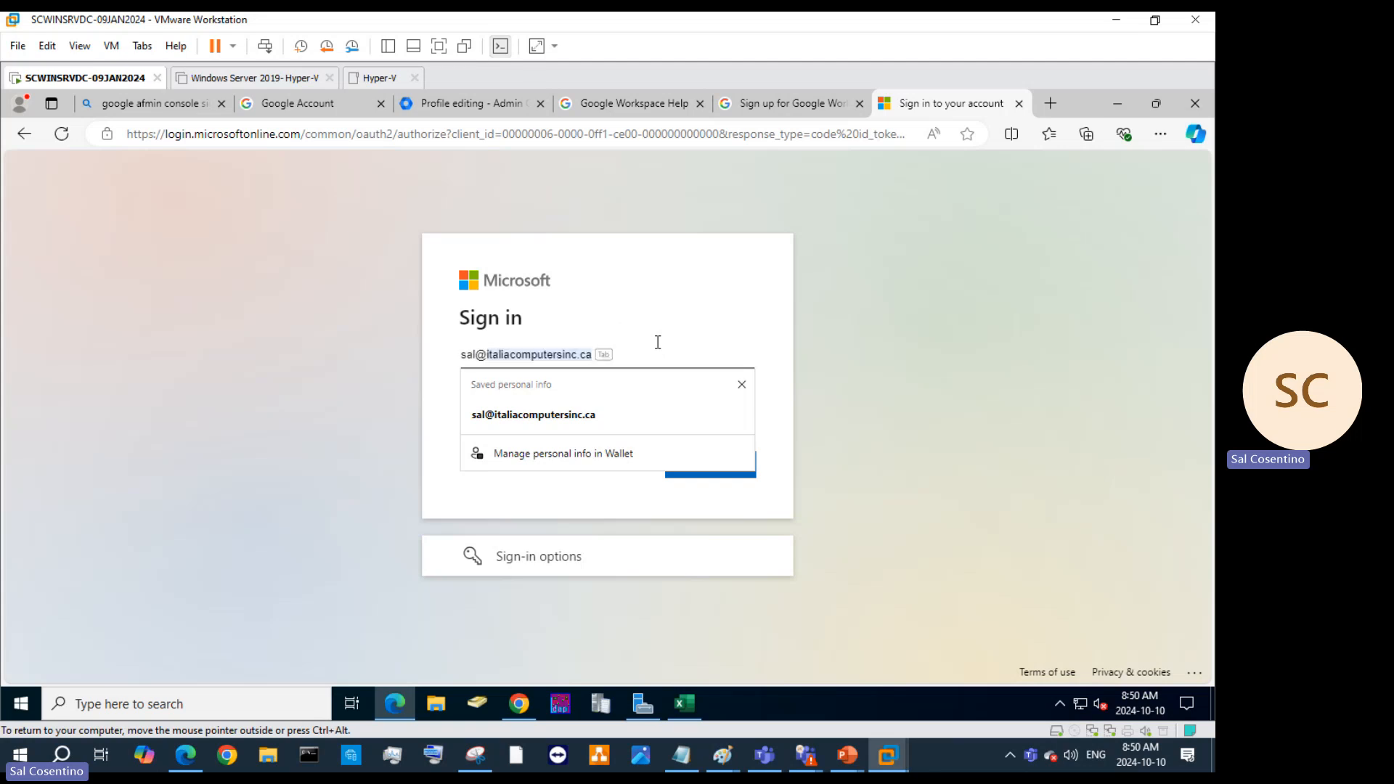
left_click(742, 385)
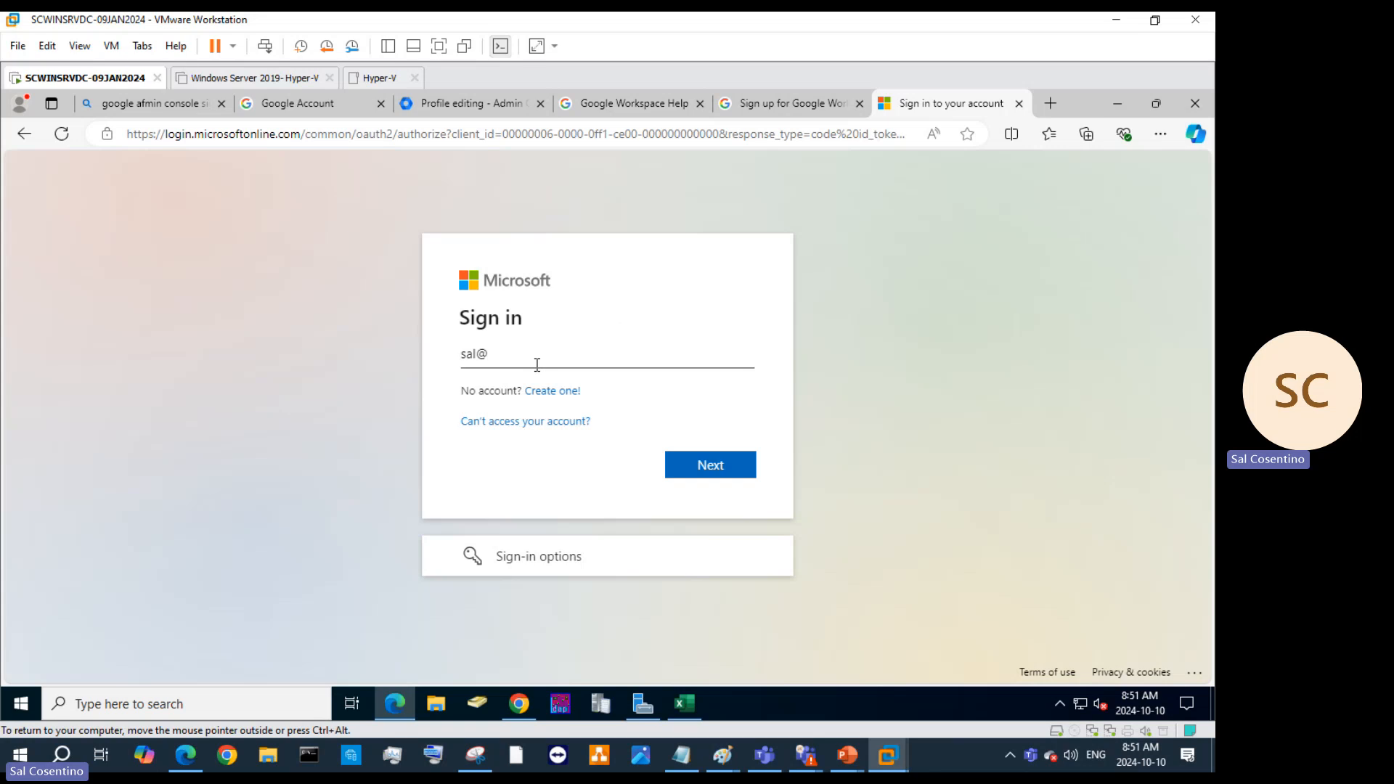
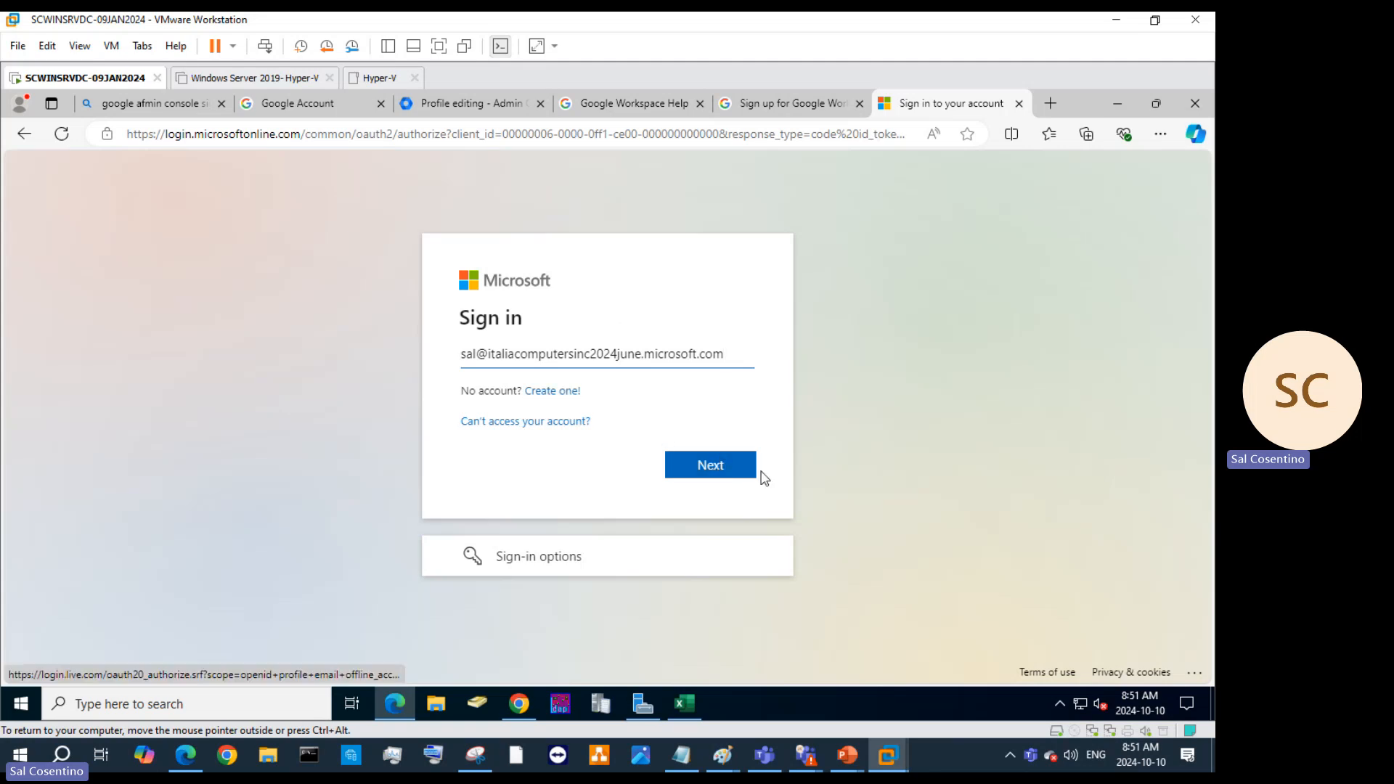
Continue to the organisation sign-in and try PIN or smartcard, which fails with a certificate error.
left_click(719, 466)
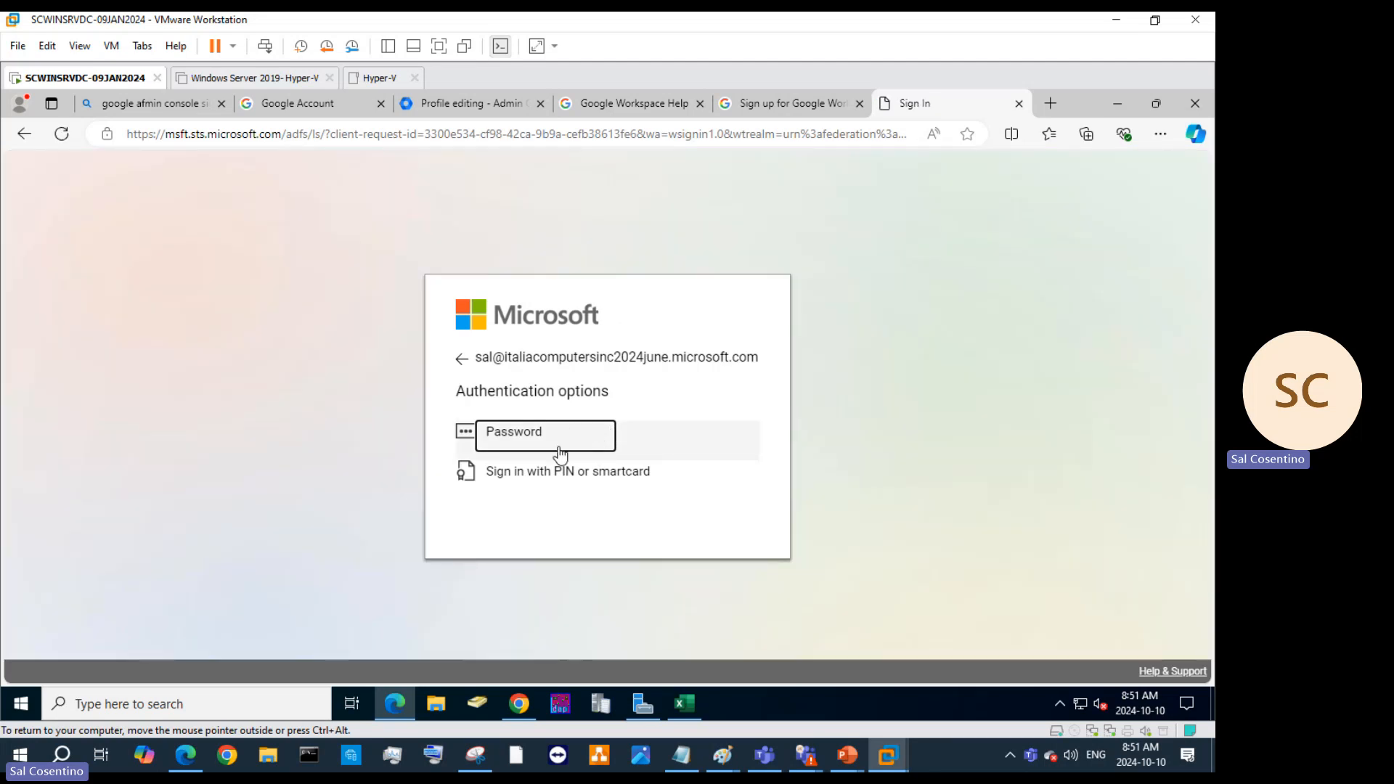
left_click(518, 437)
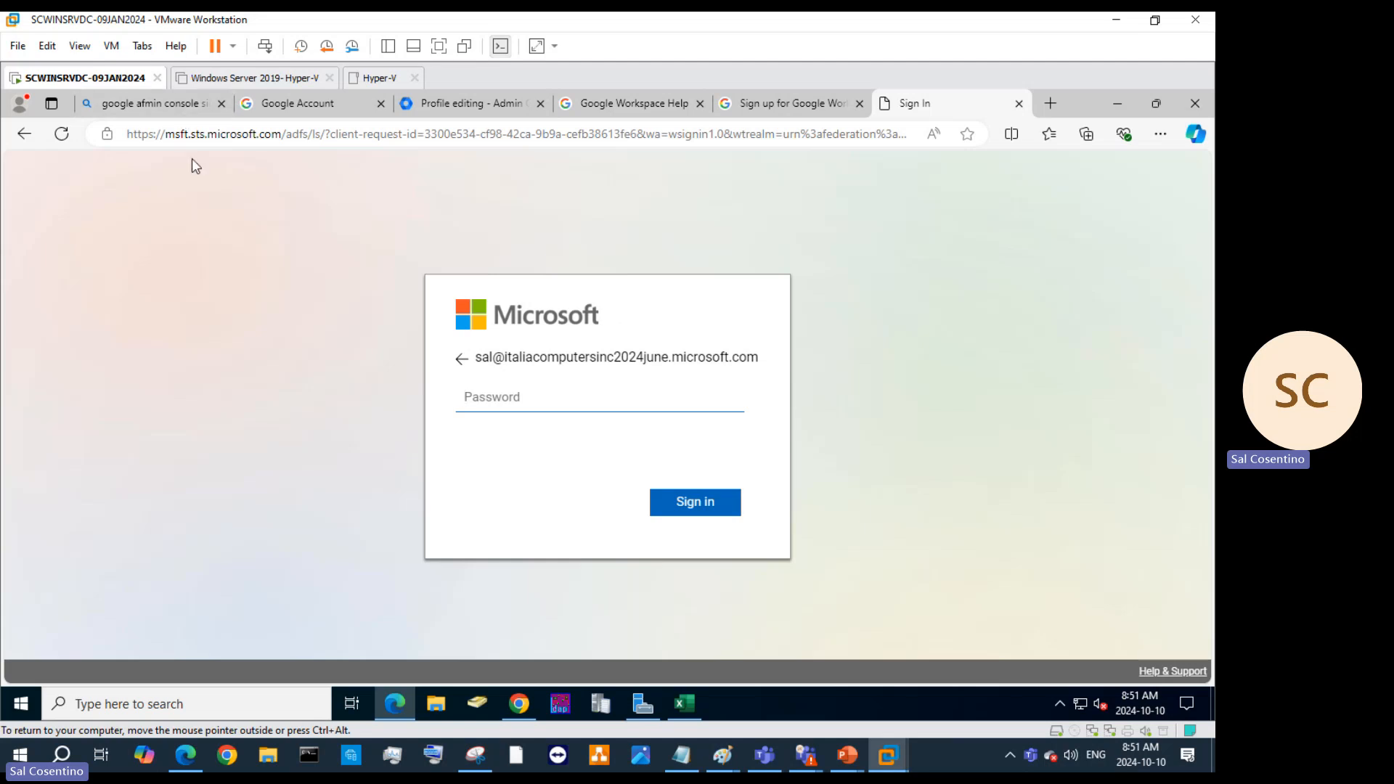
left_click_drag(175, 130, 242, 132)
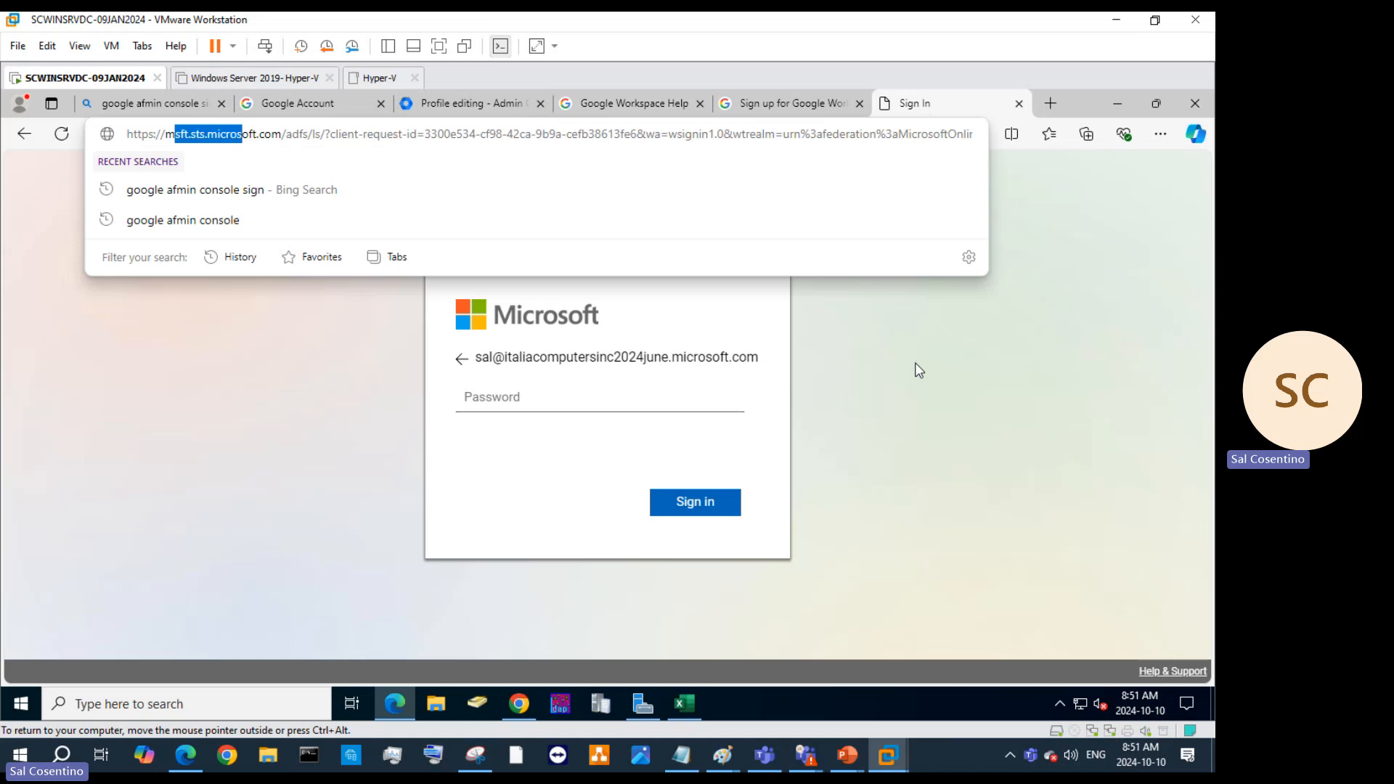
left_click(582, 391)
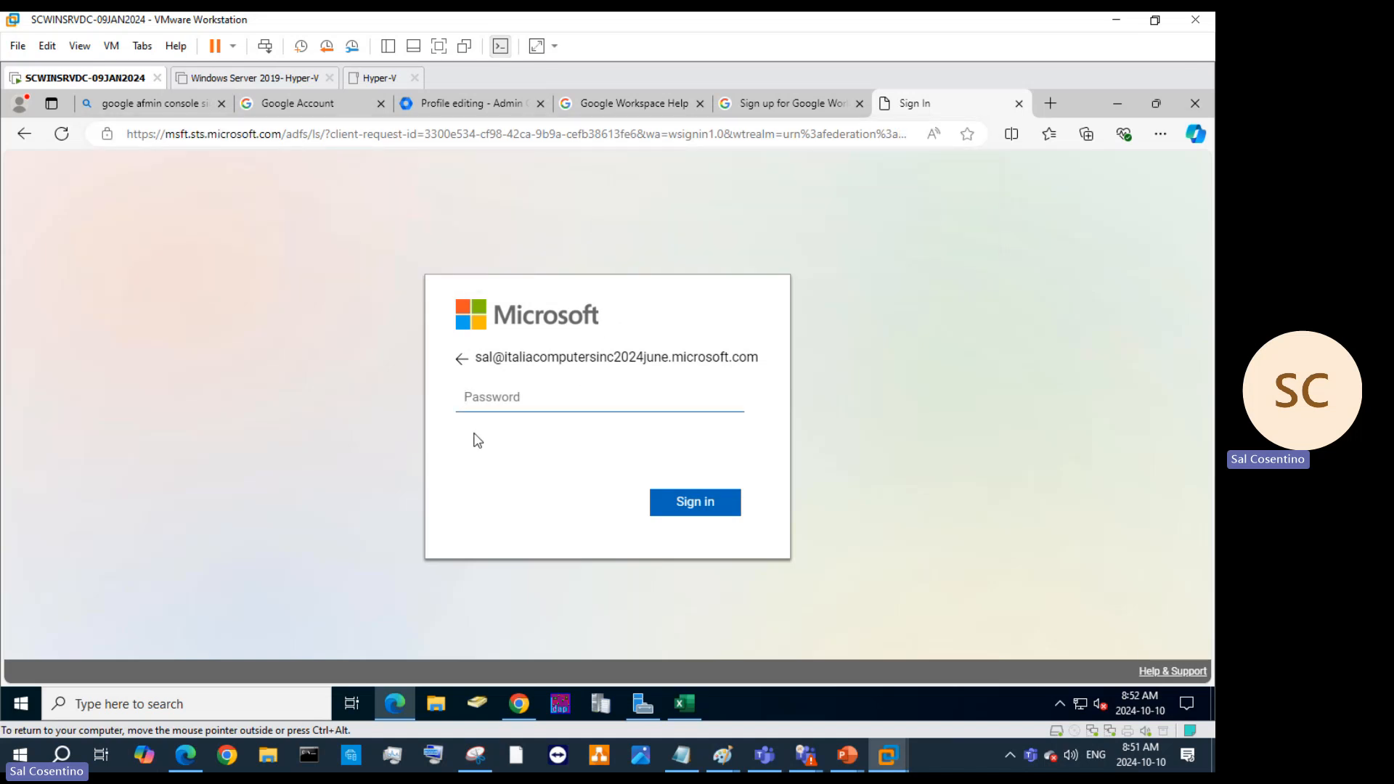
left_click(462, 359)
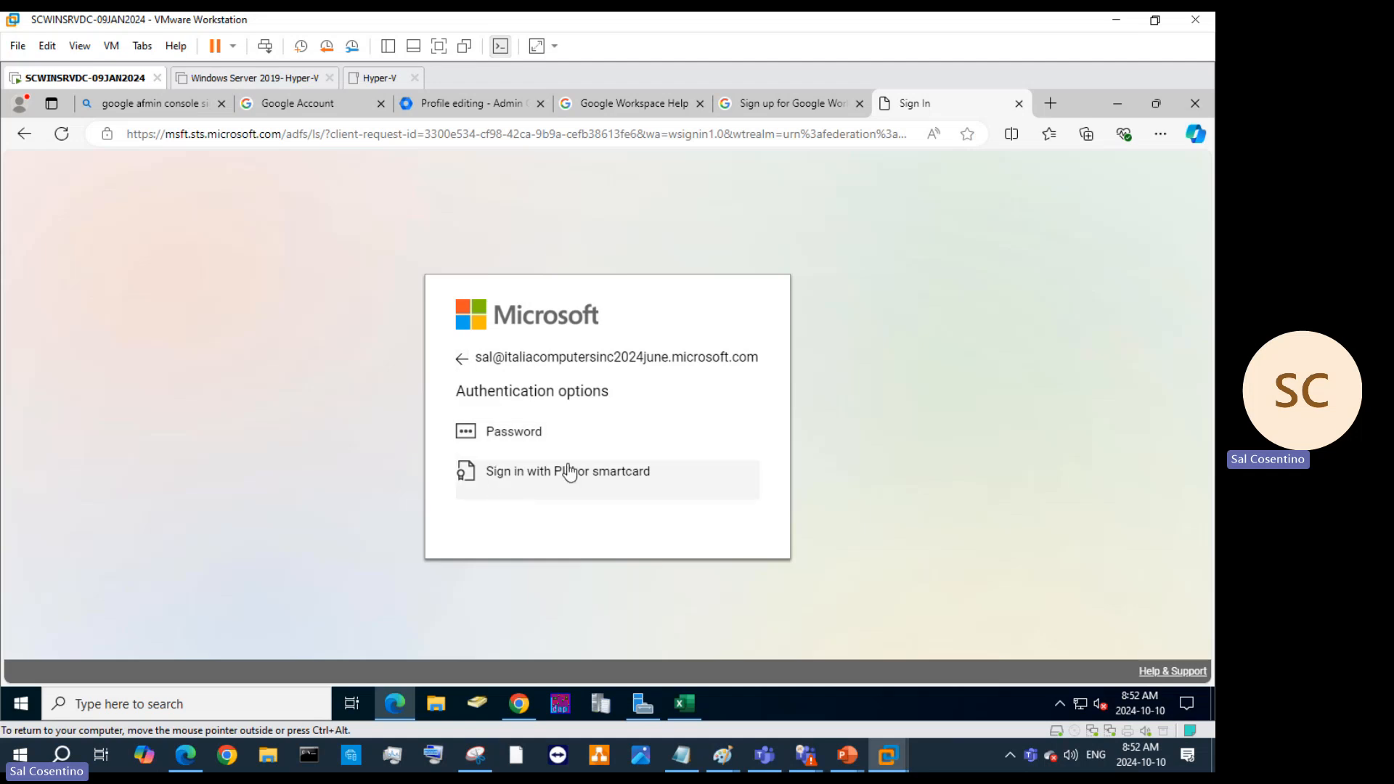
left_click(598, 479)
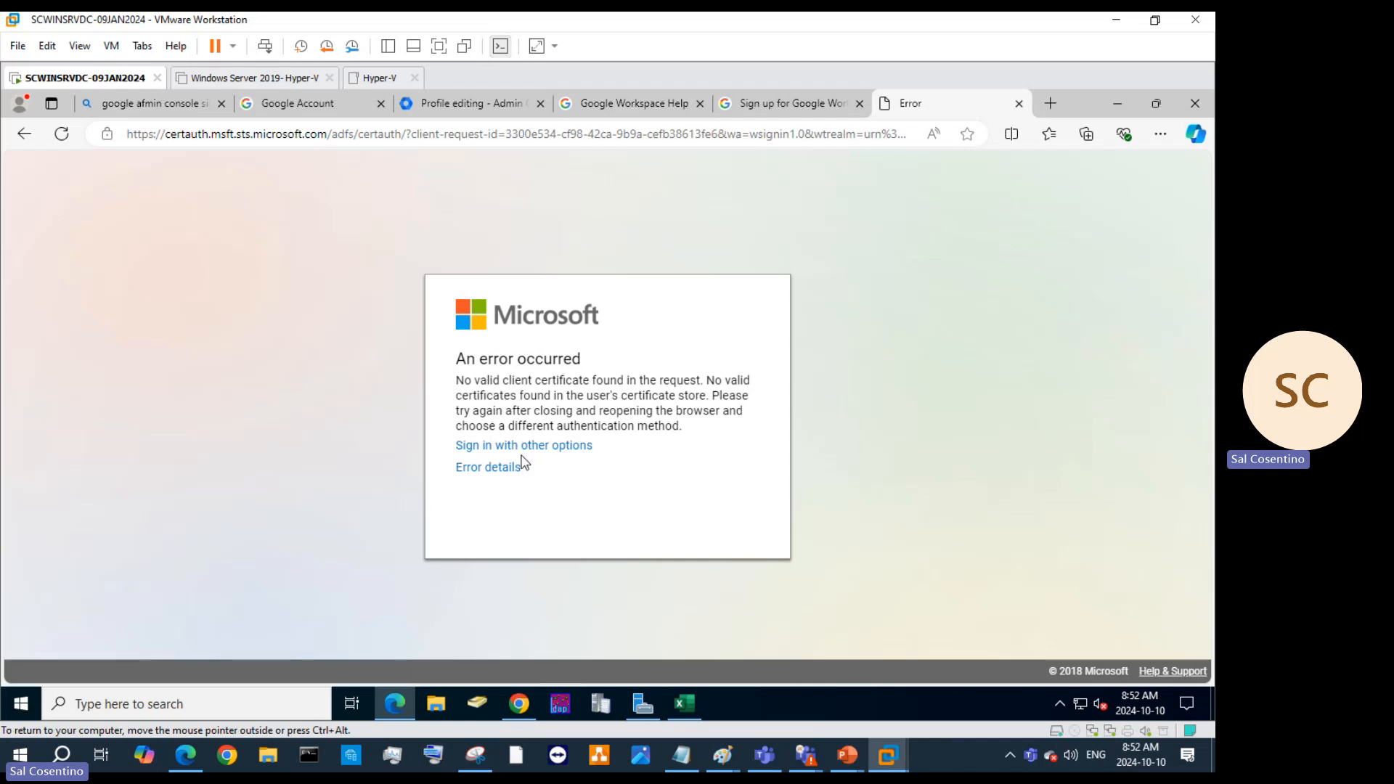
Choose password sign-in, submit the account password and decline saving it.
left_click(525, 448)
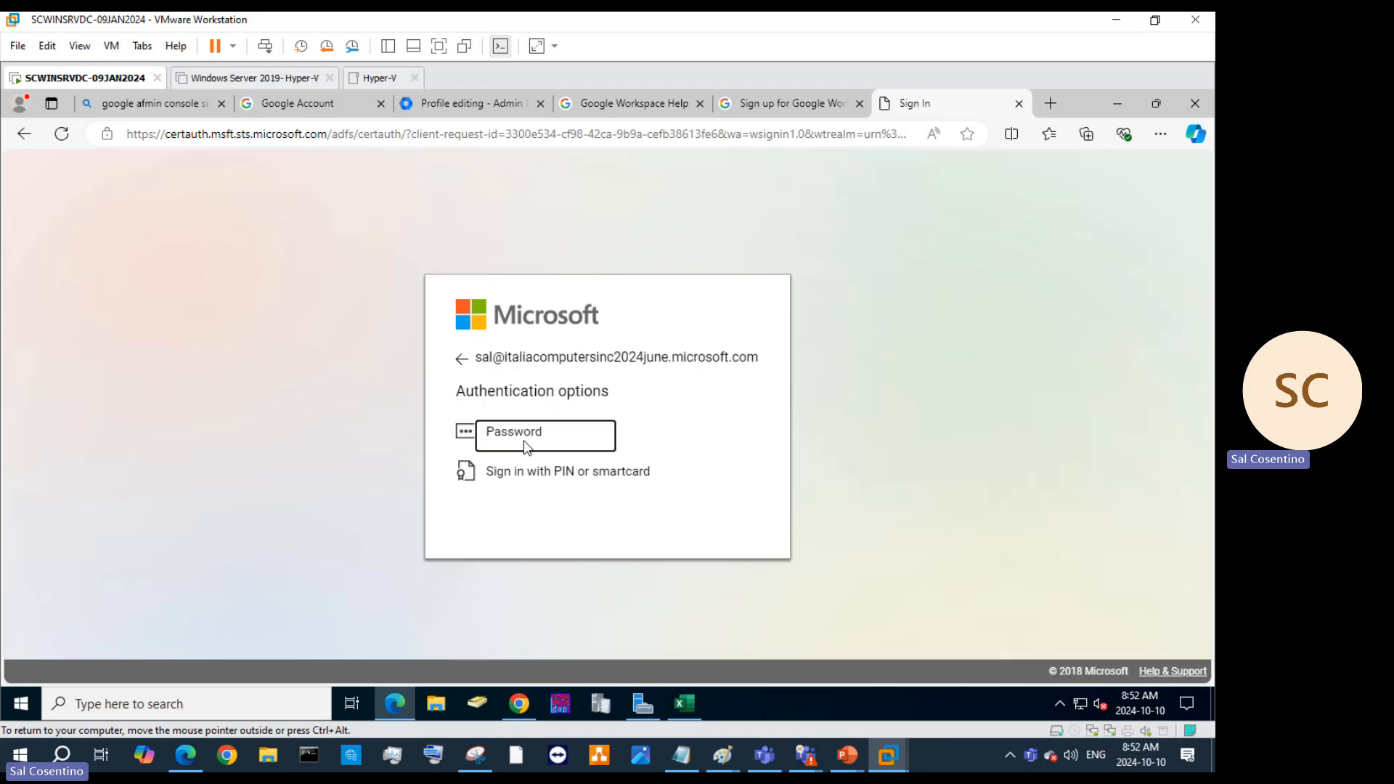
left_click(517, 448)
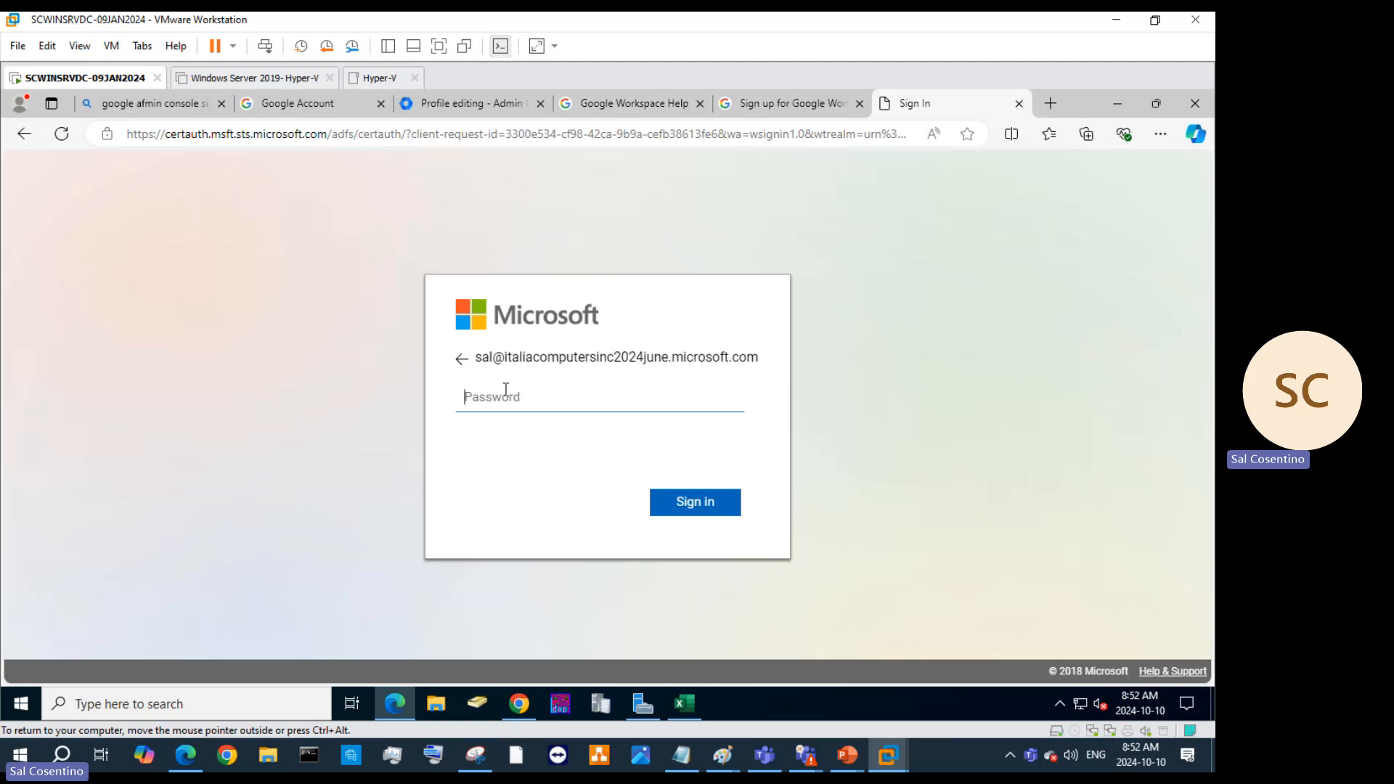
type("***************")
key("Return")
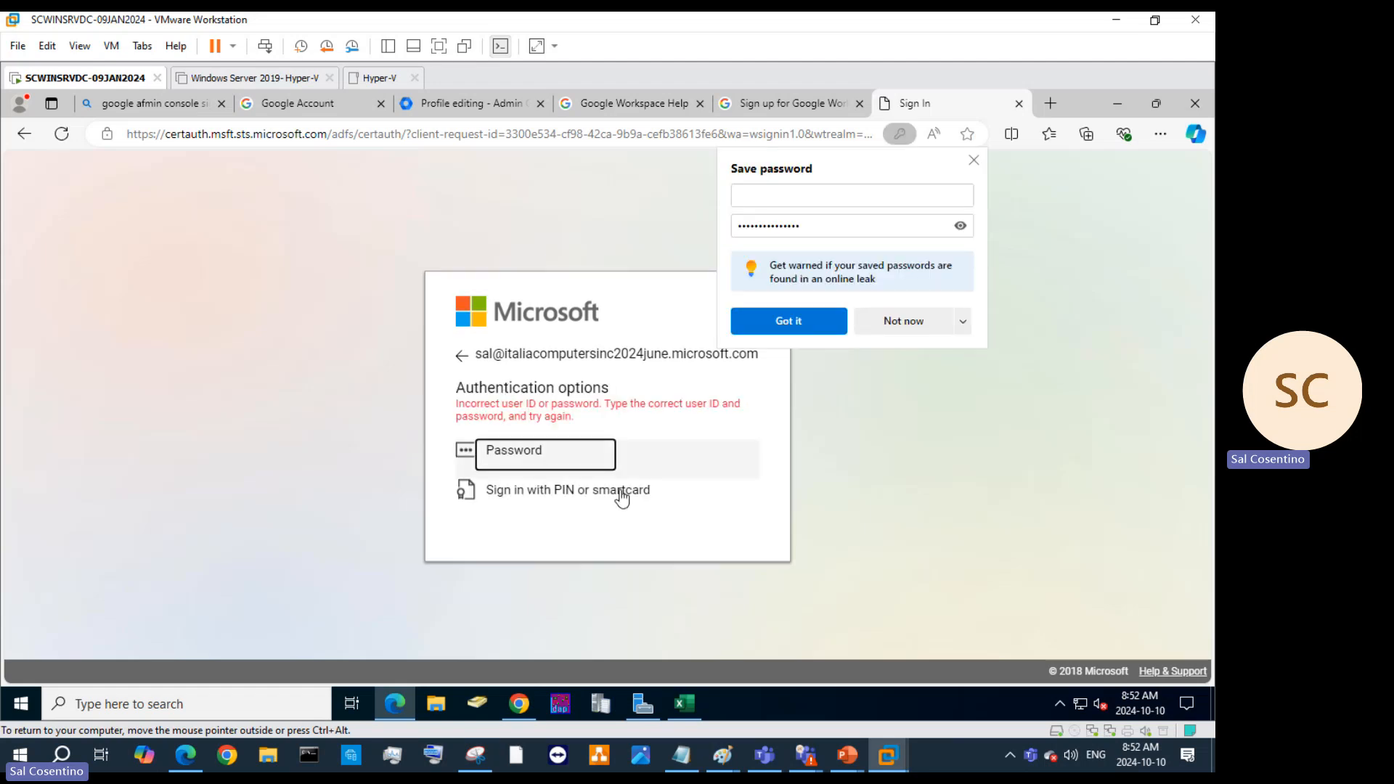
left_click(890, 320)
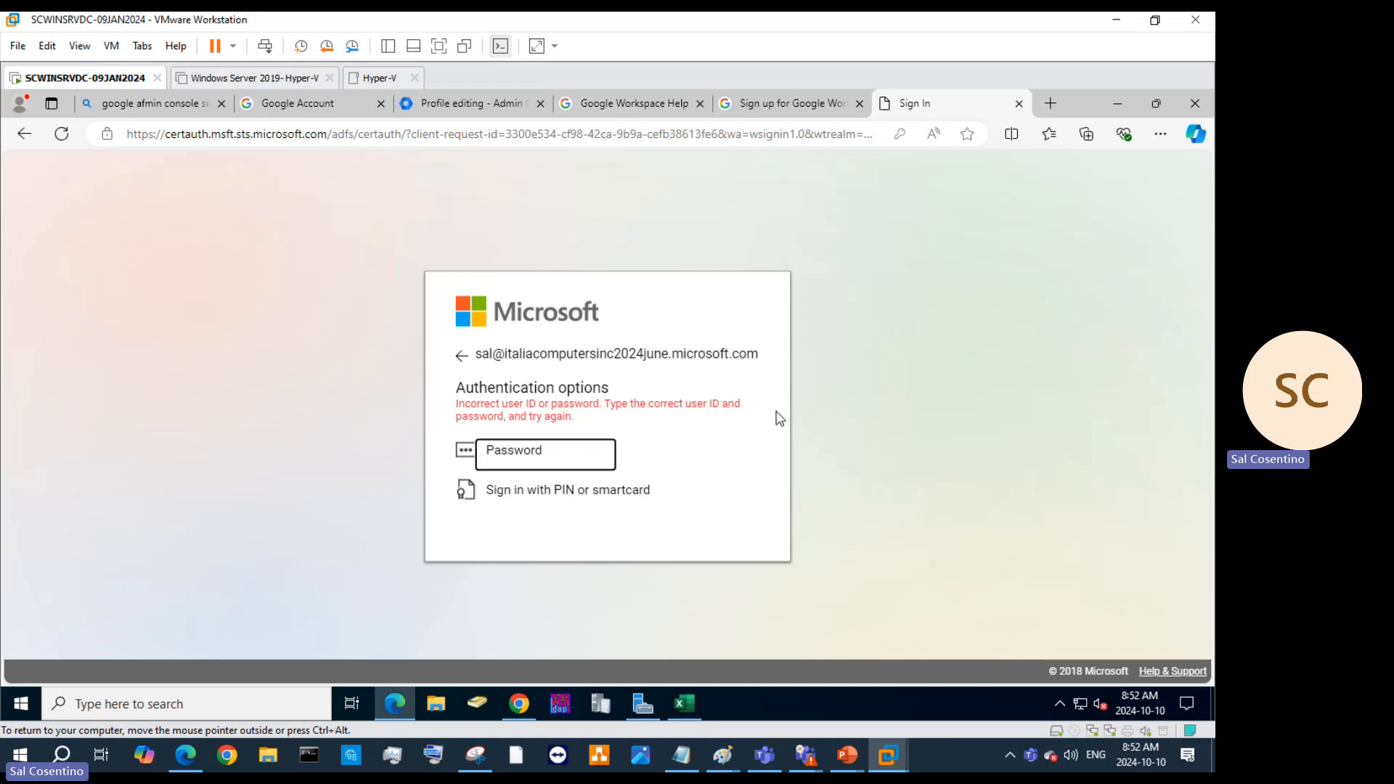
Retry the password sign-in after checking the account's domain; it is rejected as incorrect.
left_click(585, 457)
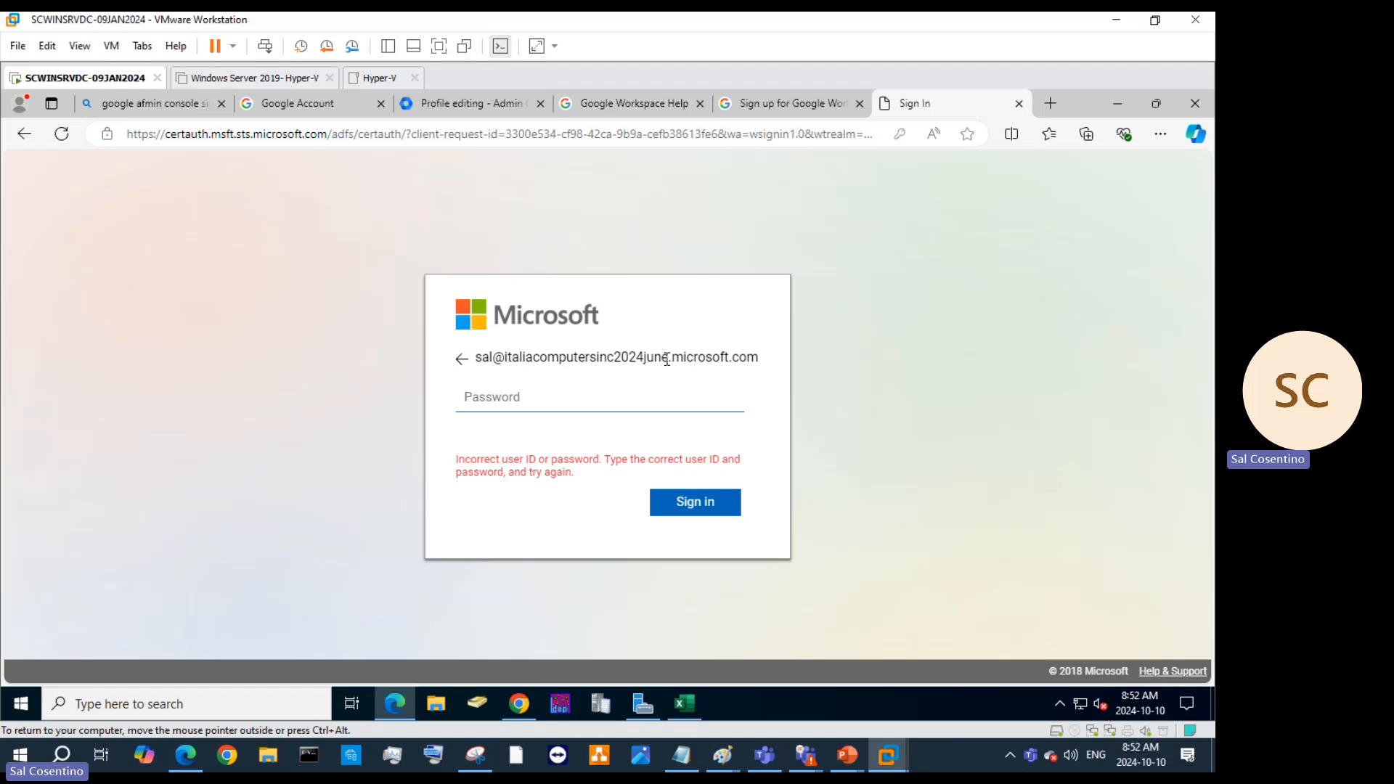
mouse_move(666, 359)
left_mouse_down()
mouse_move(615, 354)
mouse_move(685, 356)
left_mouse_up()
left_click(569, 390)
type("•••••••••••••••")
key("Return")
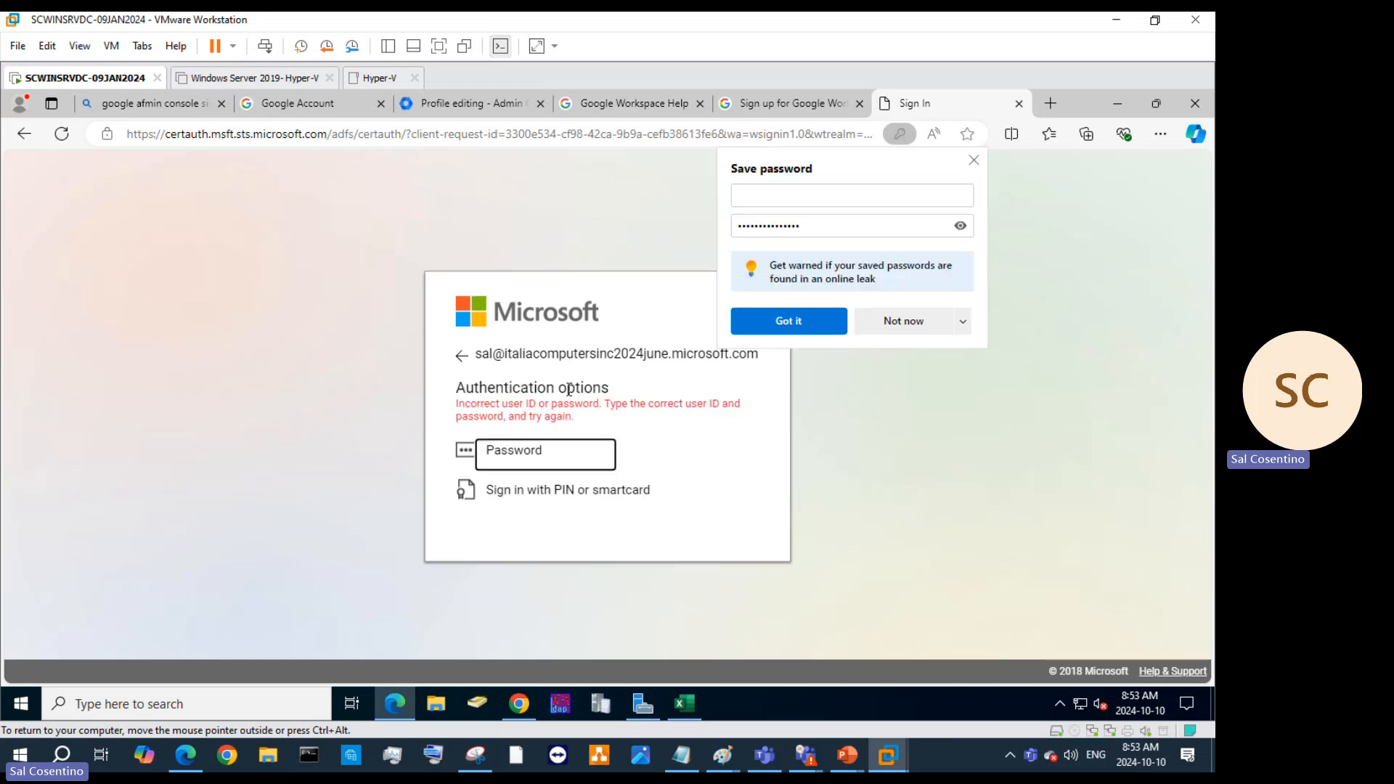
left_click(934, 325)
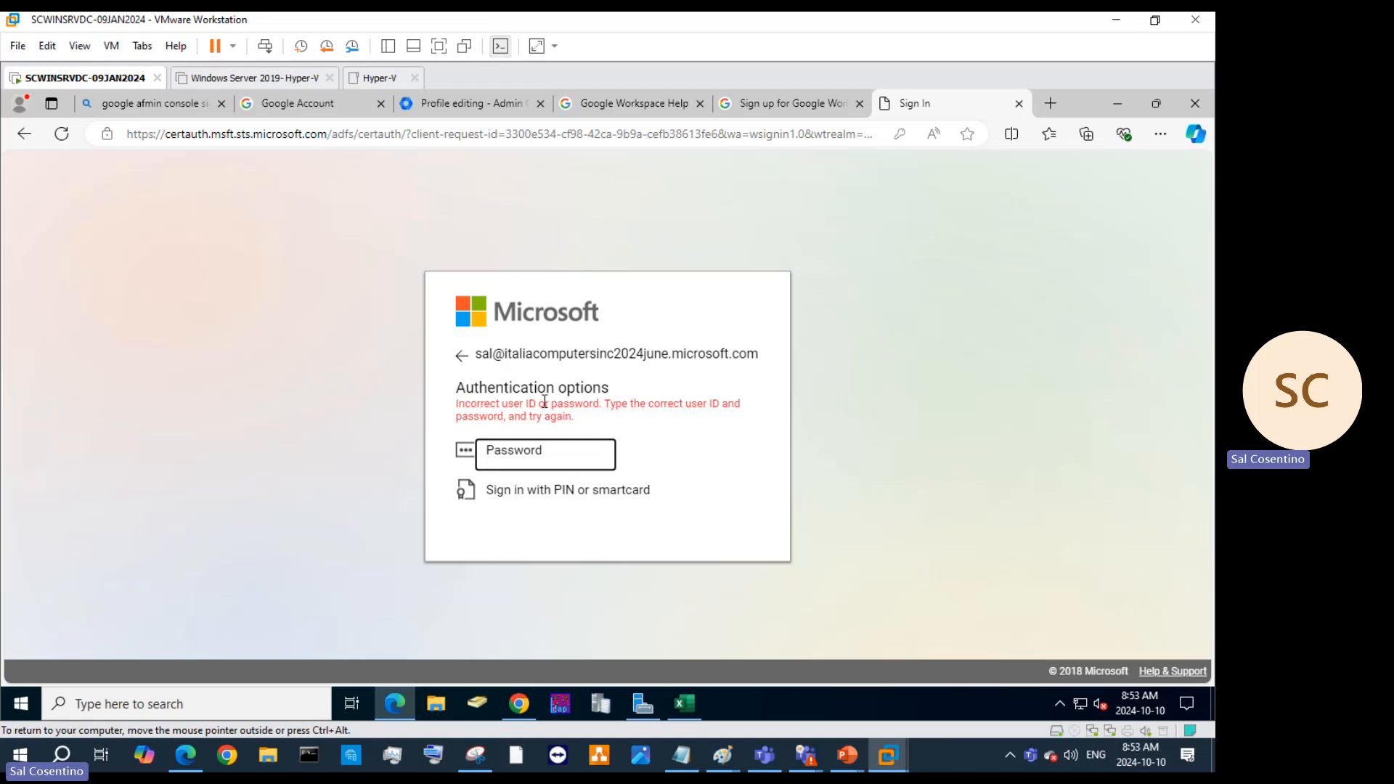
Correct the account domain to onmicrosoft.com and continue.
left_click(461, 355)
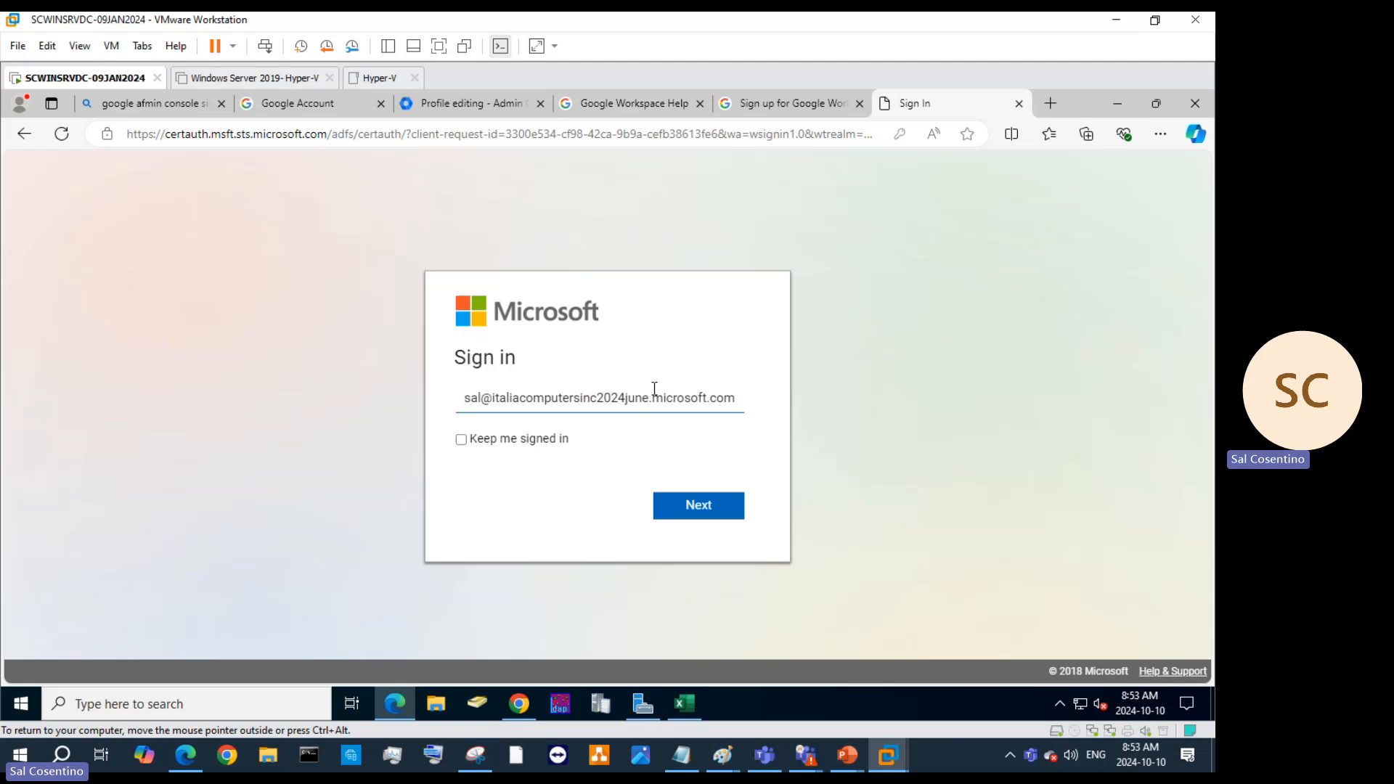
left_click(651, 399)
type("on")
left_click(687, 506)
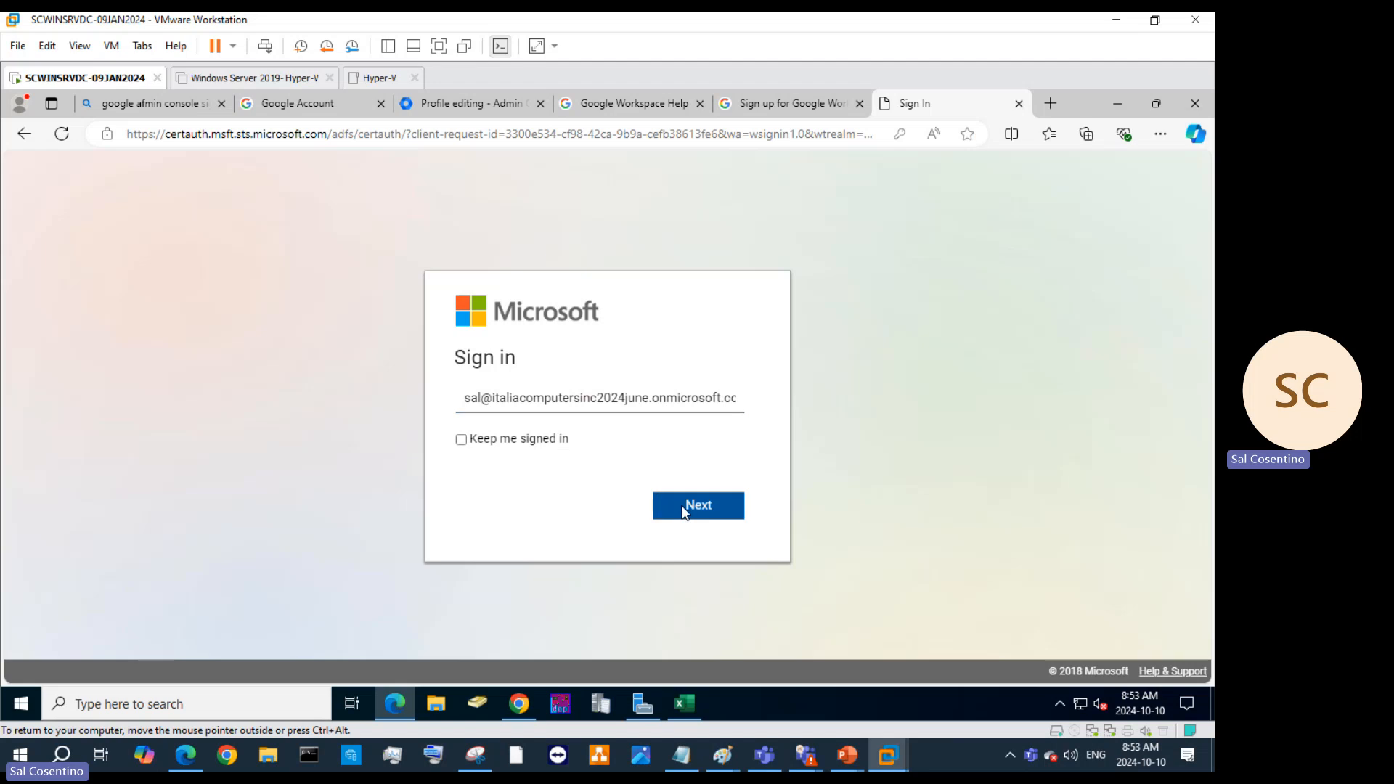
Submit the password twice with the corrected account, declining to save it; both attempts fail.
left_click(537, 430)
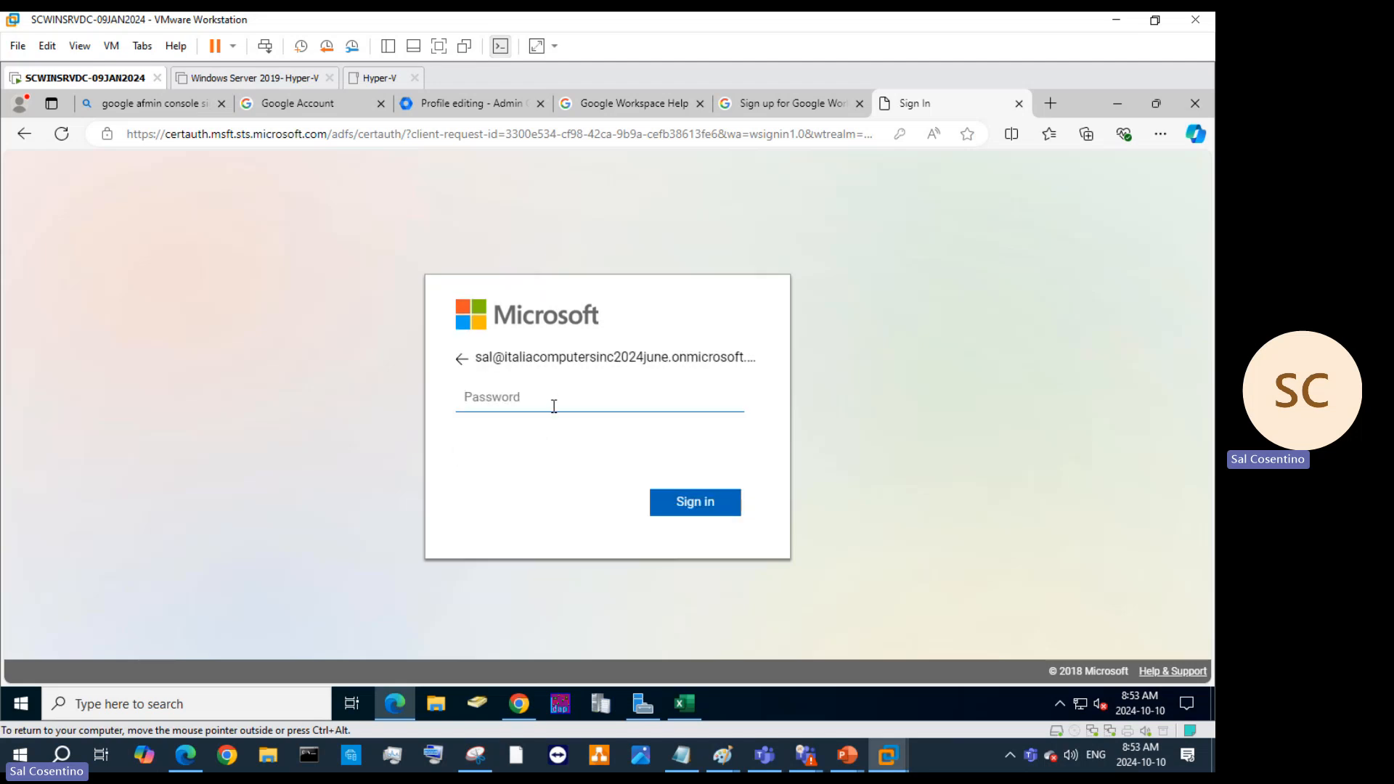
type("•••••••••••••••")
key("Return")
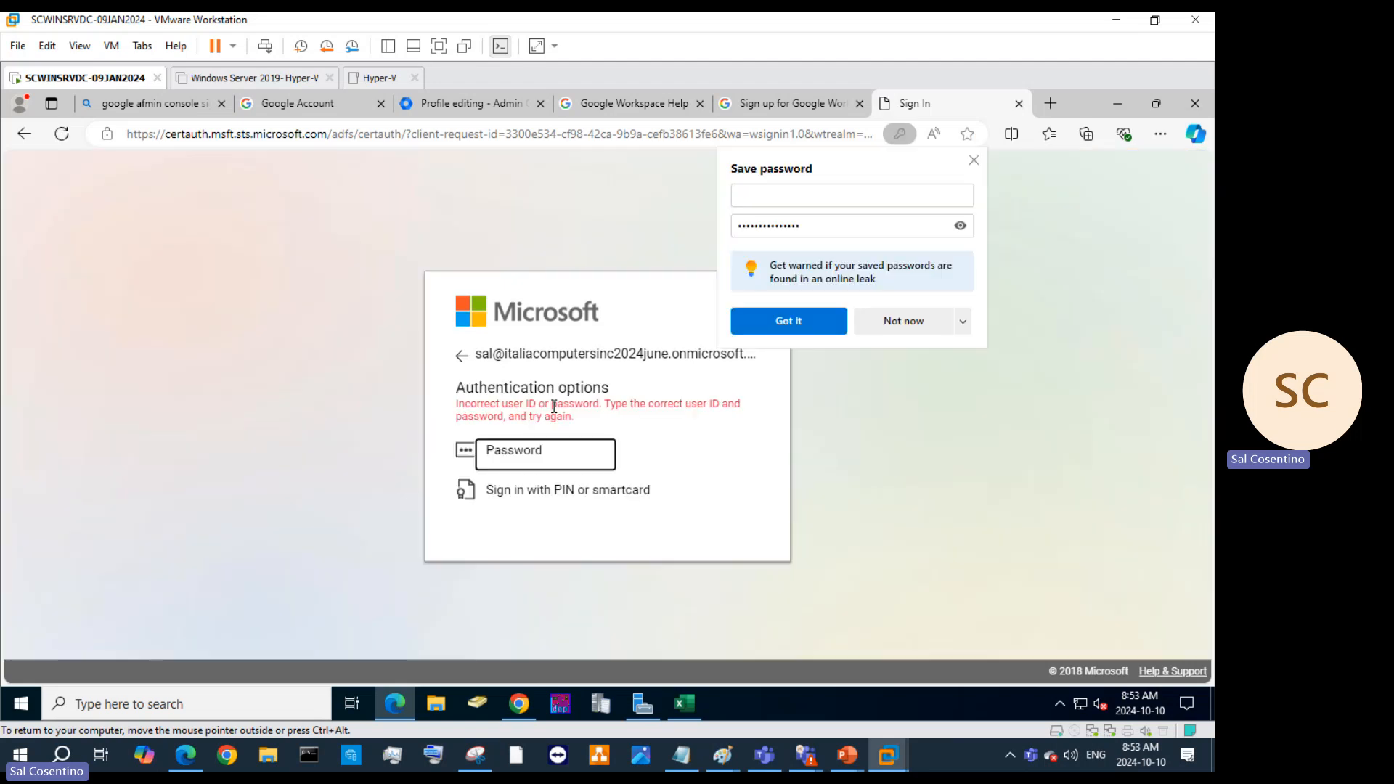
left_click(937, 324)
left_click(508, 468)
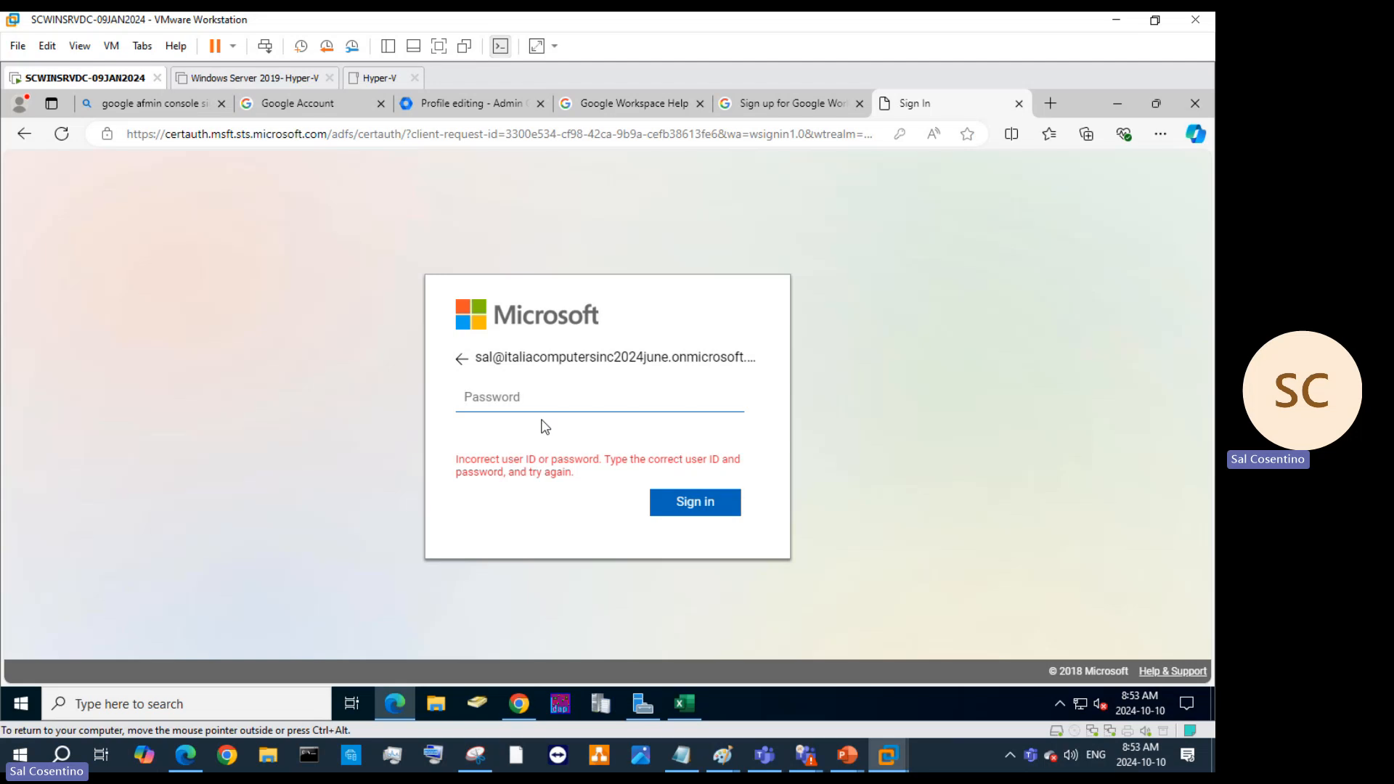
type("•••••••••••••••")
key("Return")
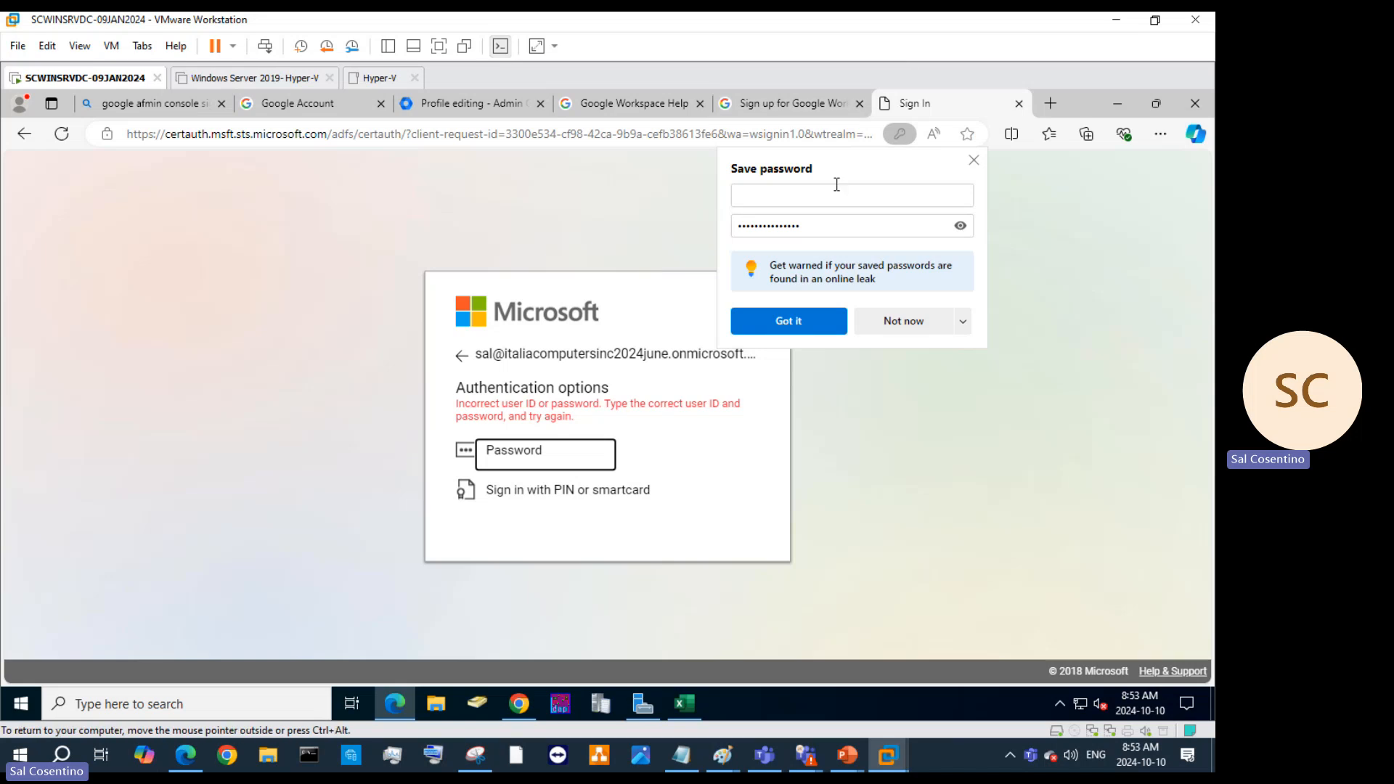
left_click(819, 318)
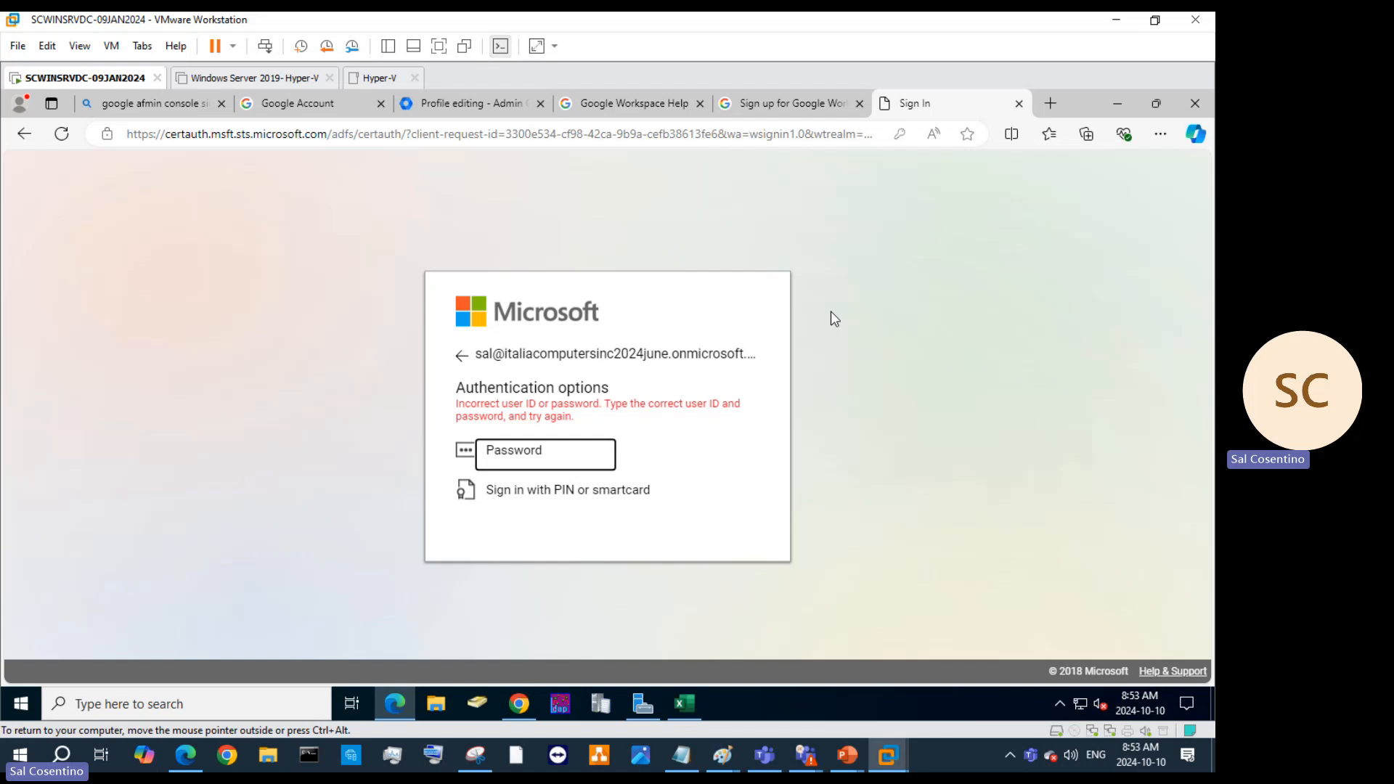
Glance at the Google Workspace sign-up tab, return, then switch to Chrome on the host.
left_click(814, 113)
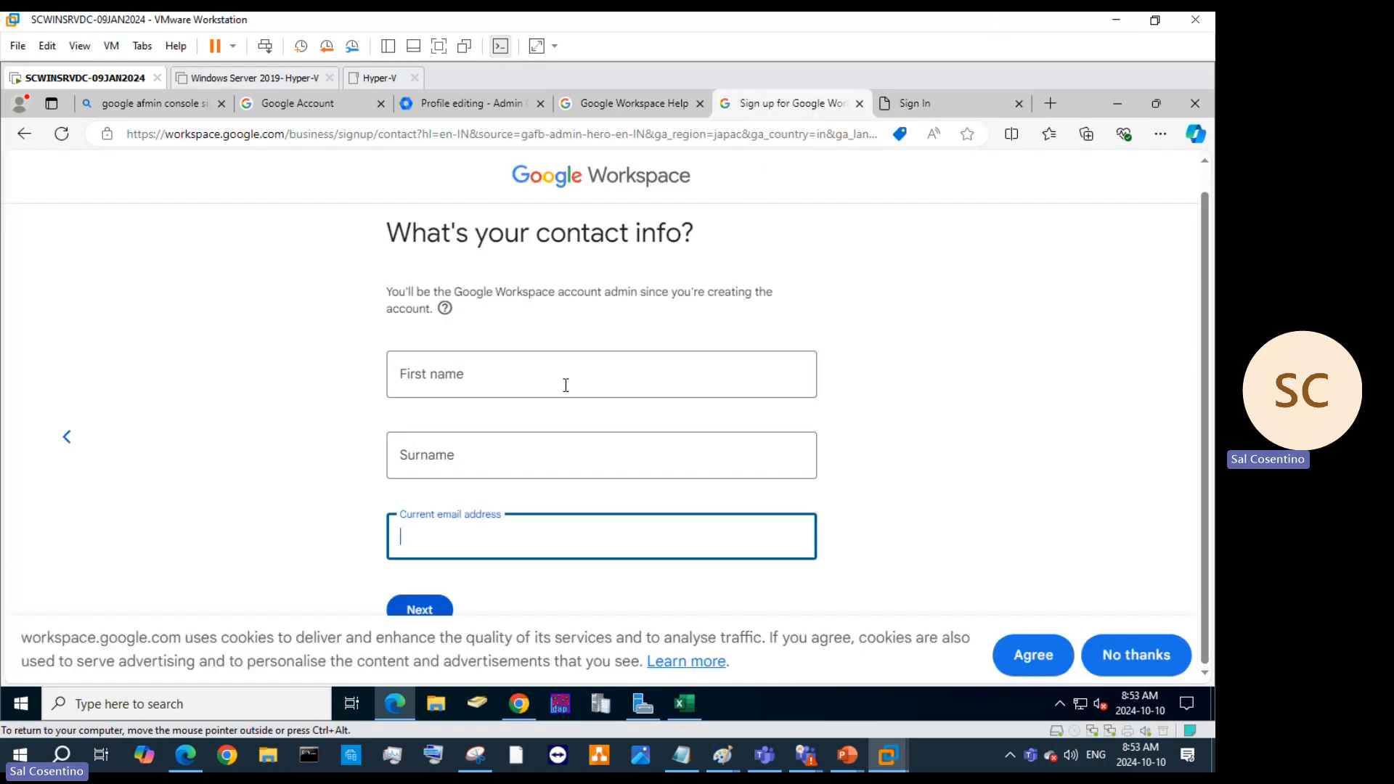
left_click(953, 110)
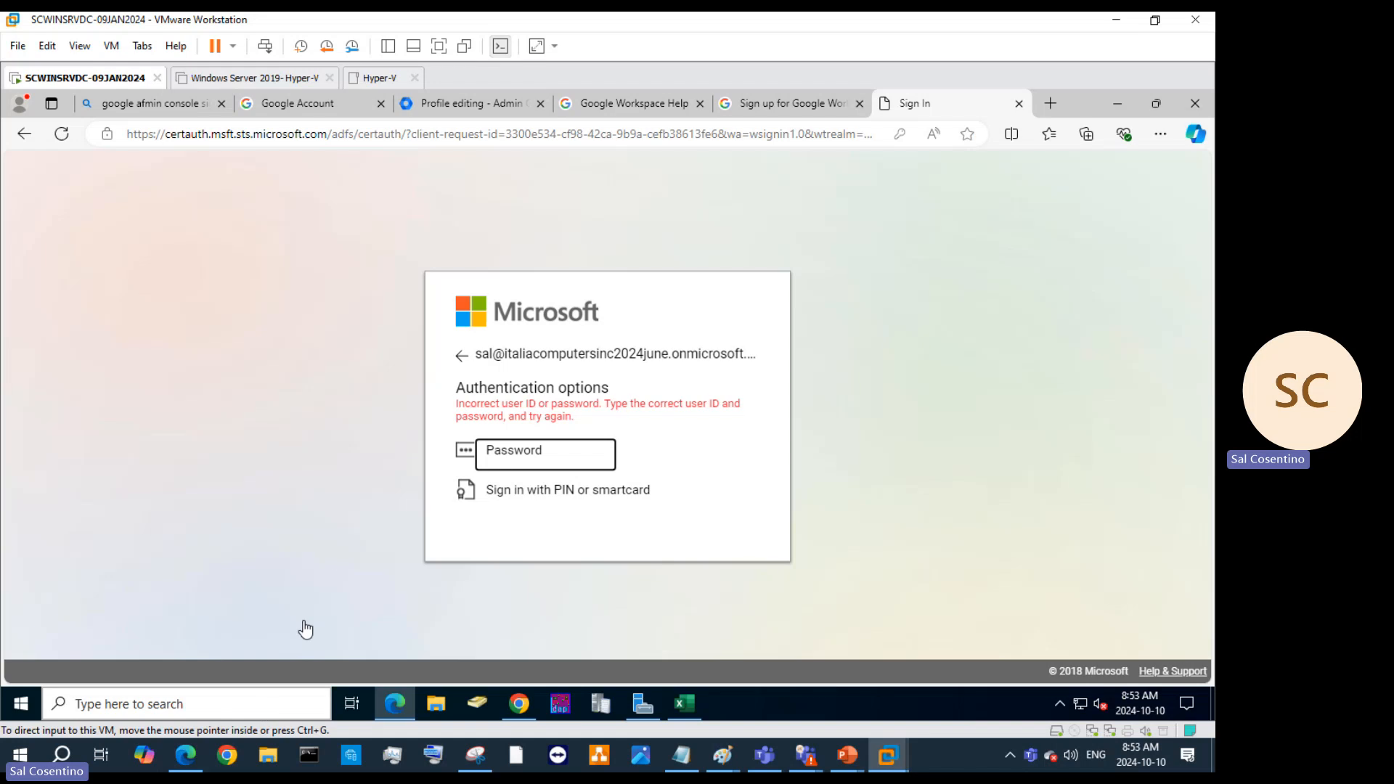
left_click(227, 755)
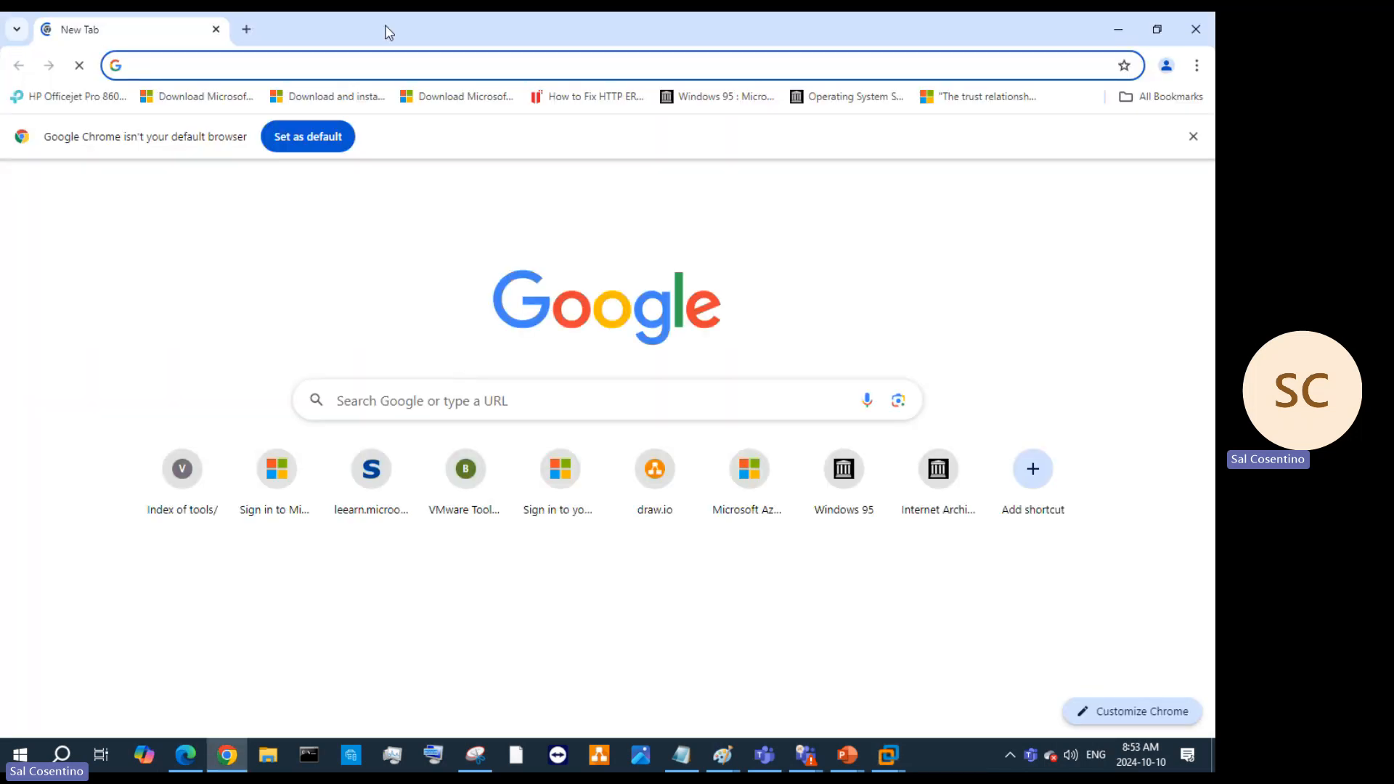
Open the Microsoft 365 admin center in Chrome and pick the onmicrosoft admin account.
left_click(345, 65)
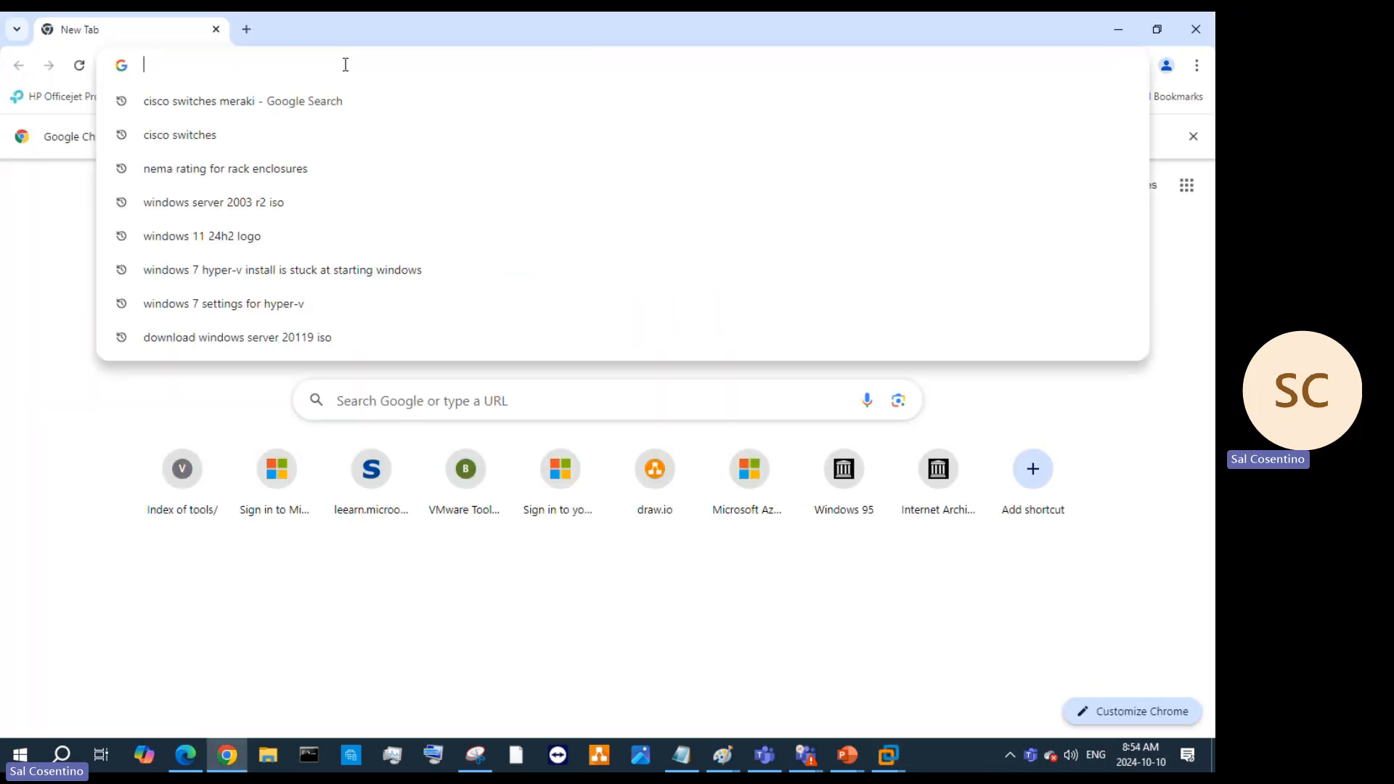
type("admin.microsoft.com")
key("Return")
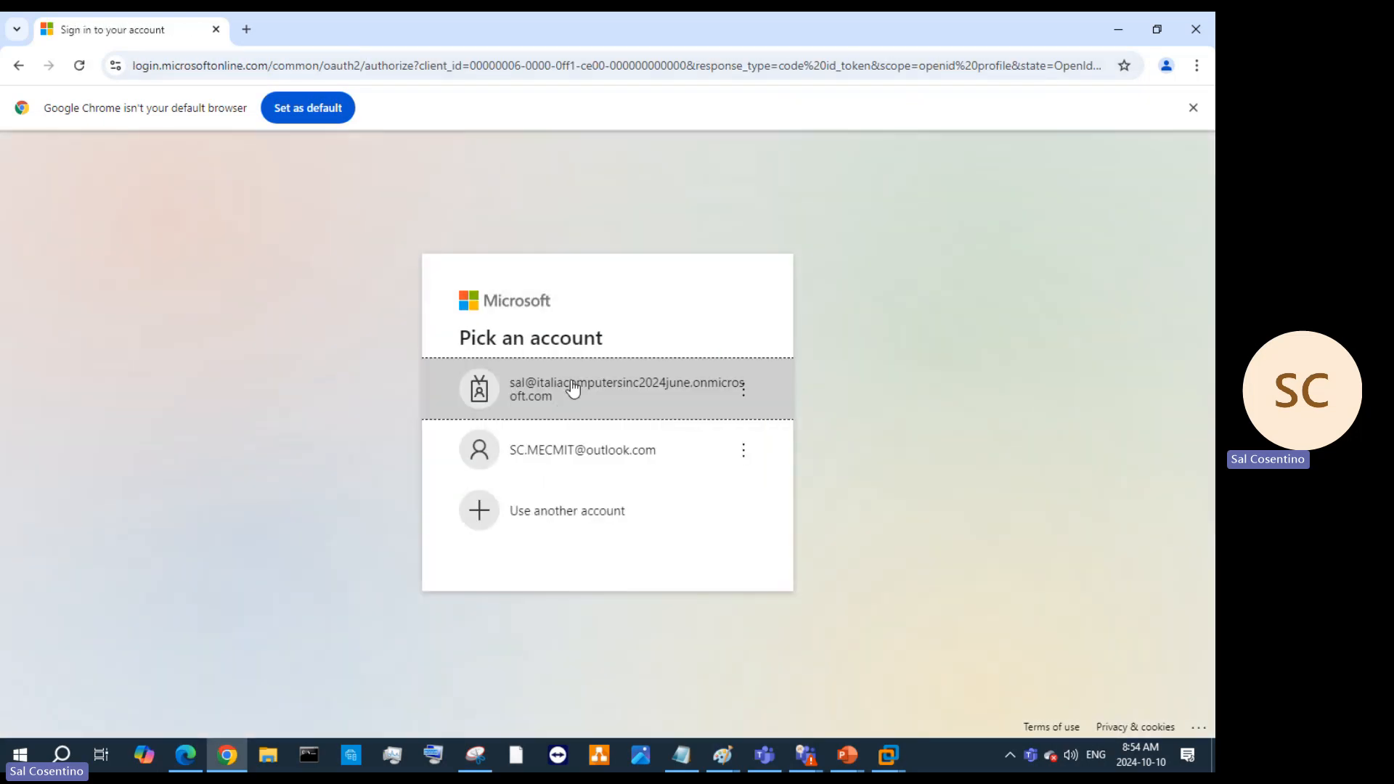
left_click(569, 392)
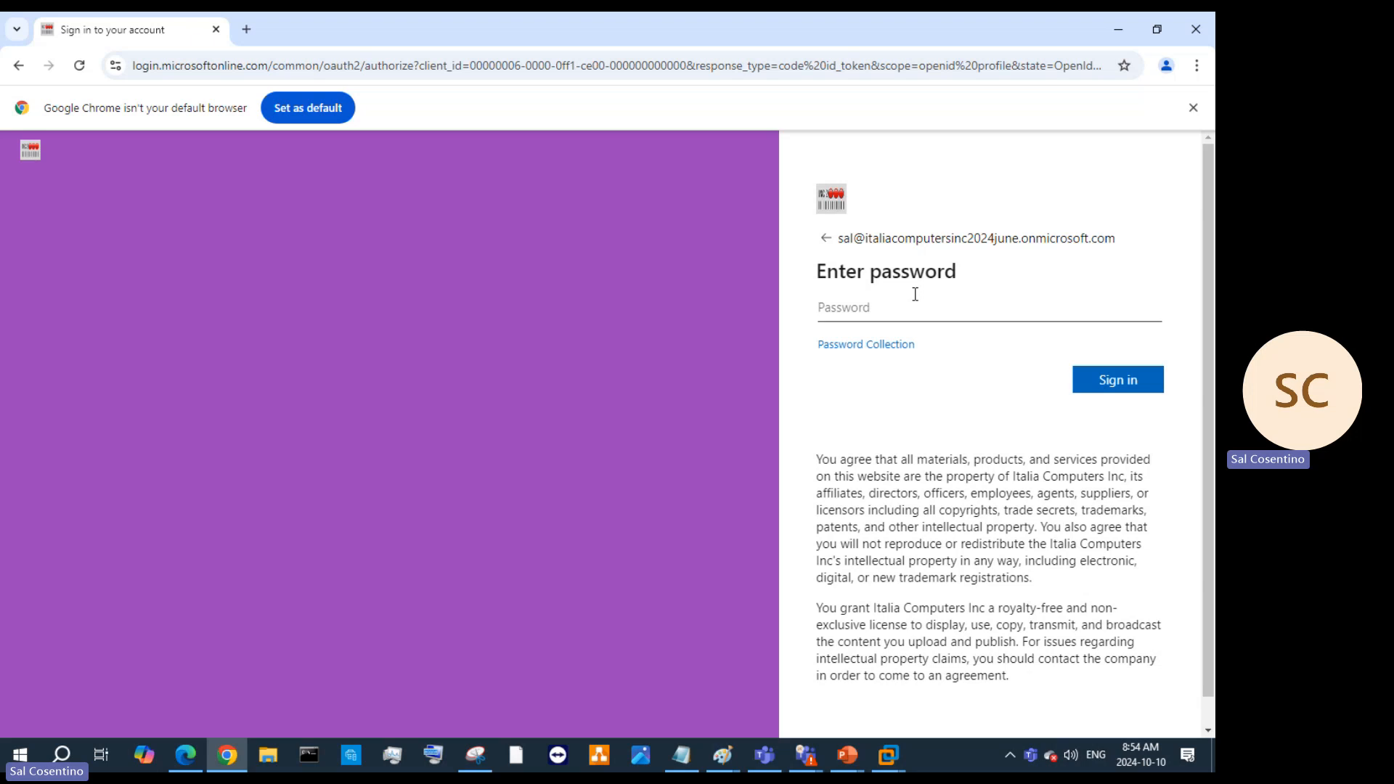
Enter the account password and resubmit it after it is rejected as incorrect.
type("•••••••••••••••")
key("Return")
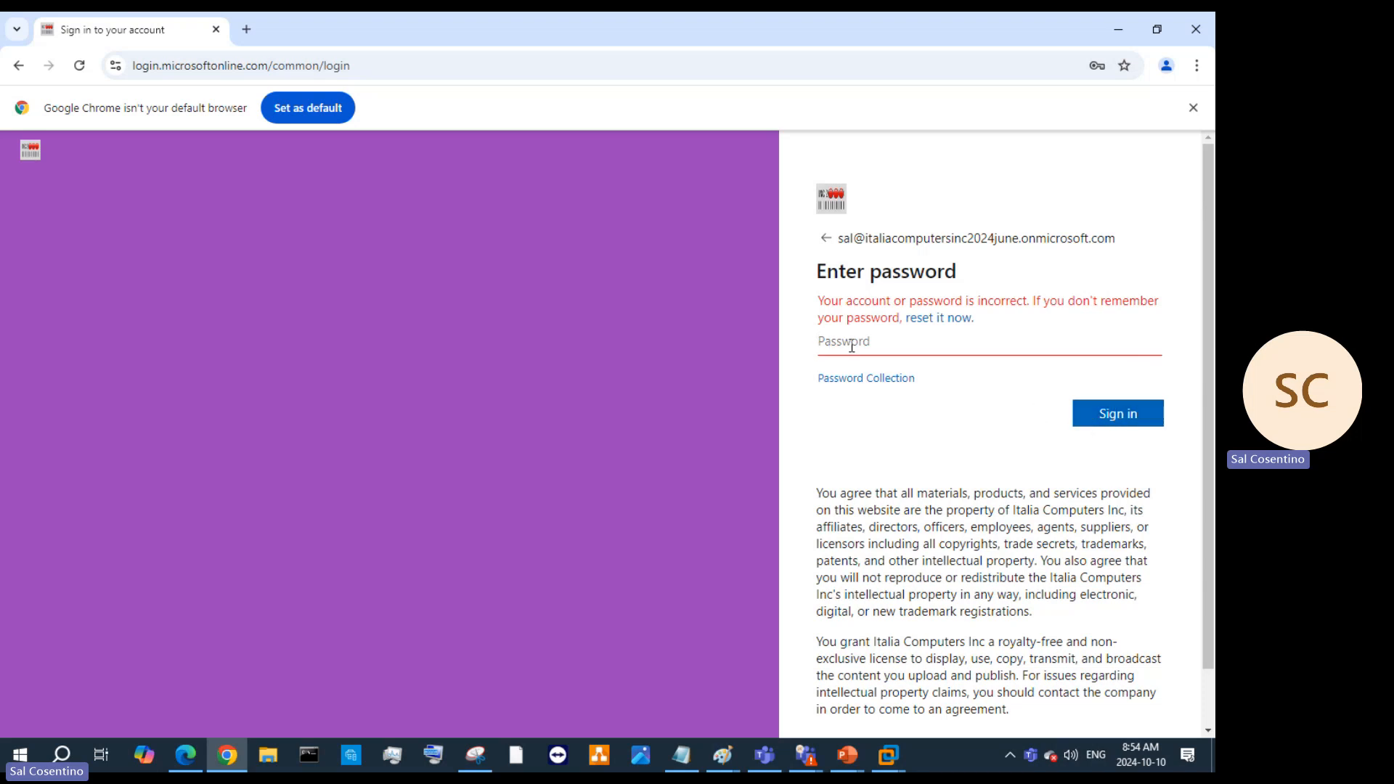
type("••••••••••••••")
key("Return")
type("••••••••••••••")
key("Return")
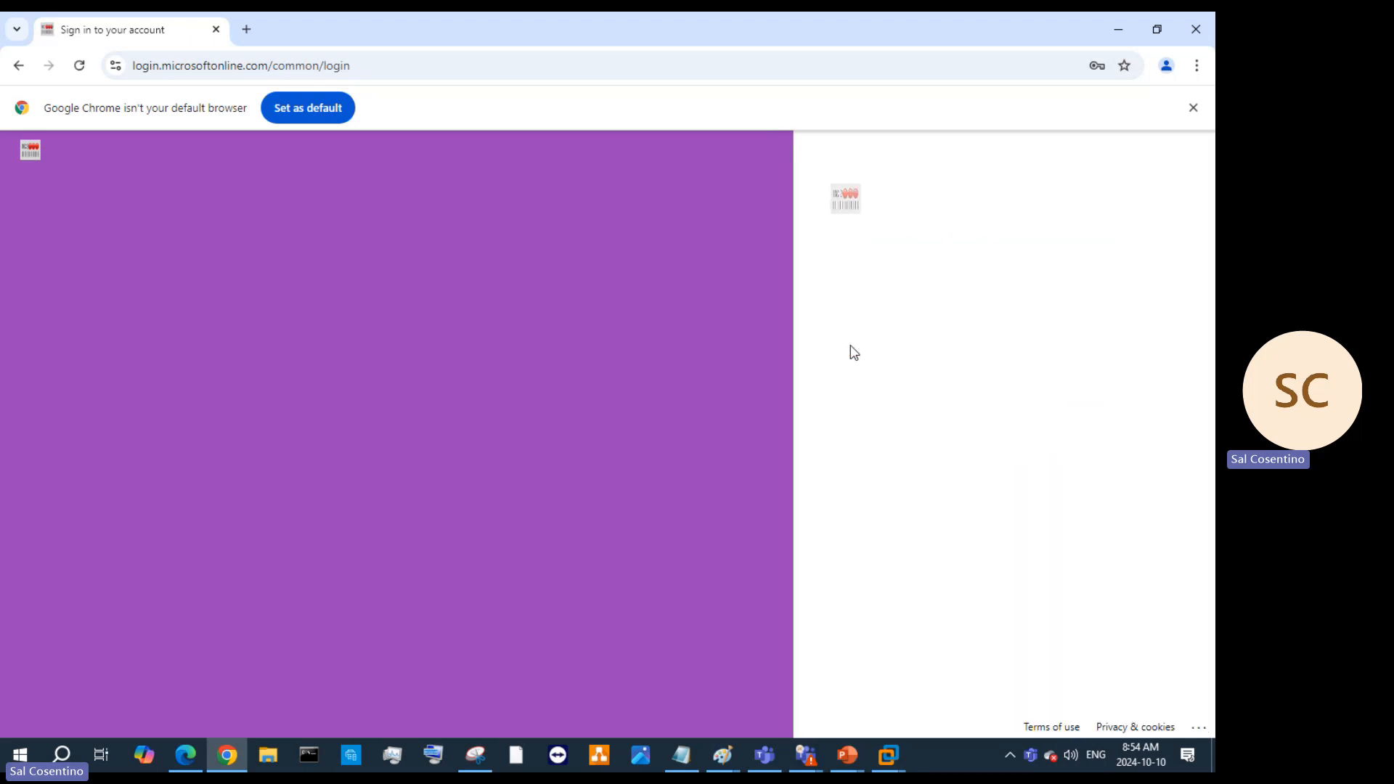
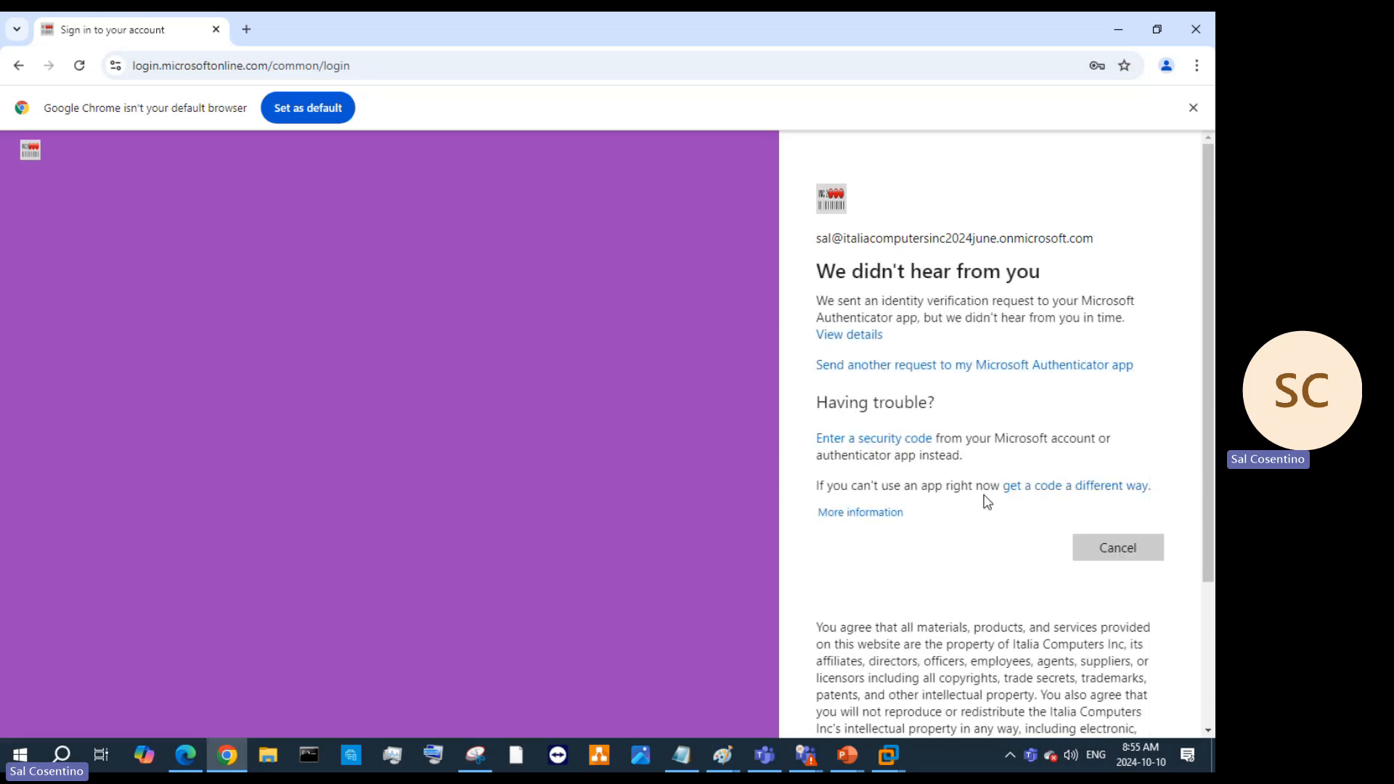
Resend the Authenticator approval request and finish signing in to the Microsoft 365 admin center.
left_click(1012, 368)
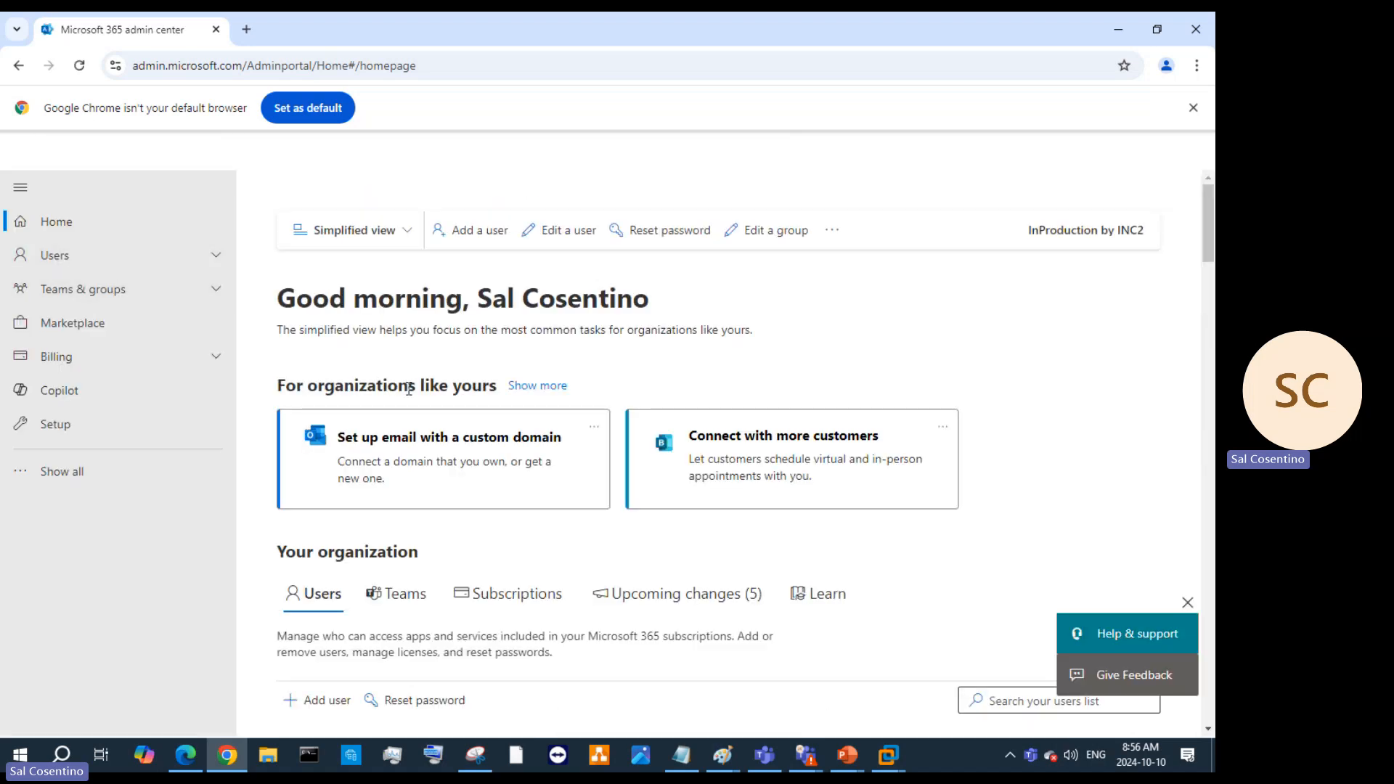
Look over the upcoming changes announcements on the Microsoft 365 admin center home page.
left_click(675, 591)
scroll(628, 483, "down", 5)
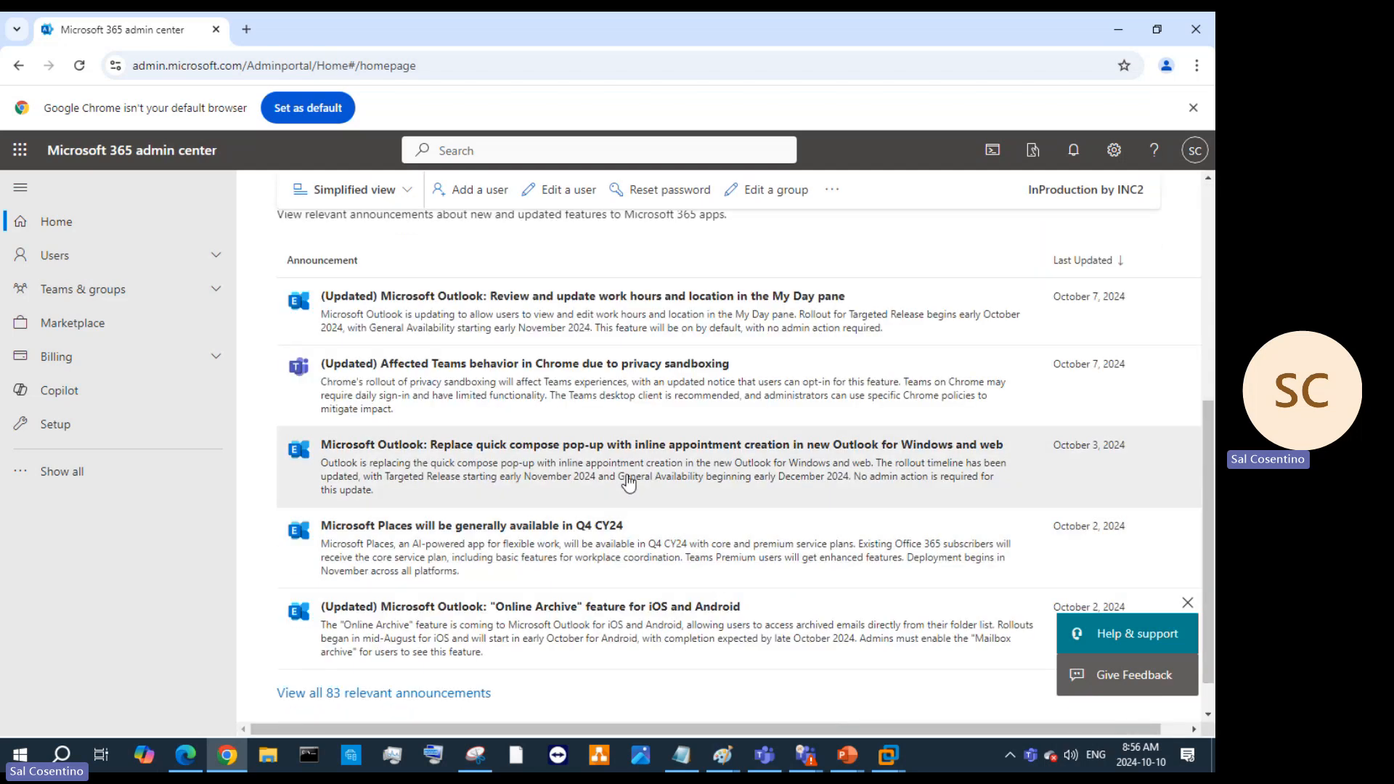
scroll(625, 465, "up", 3)
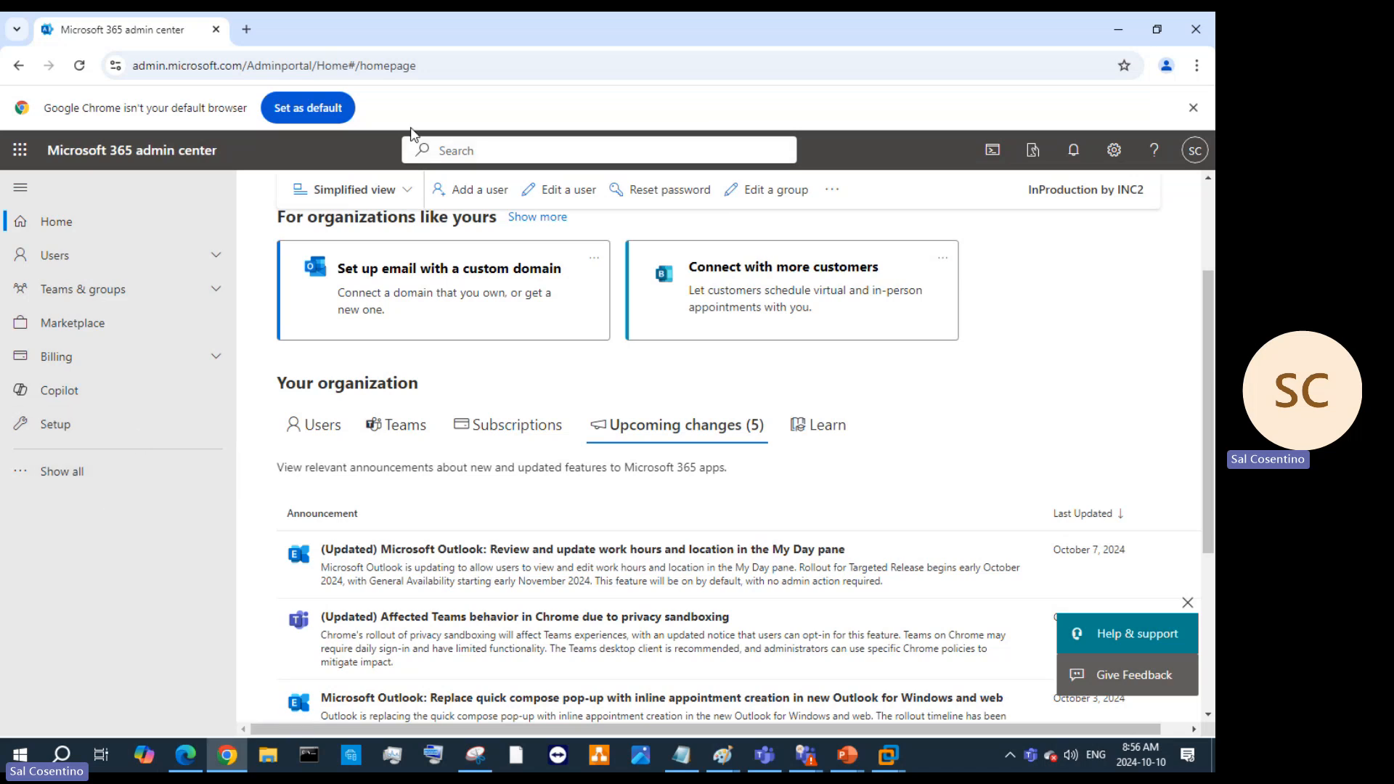
Check the Google Admin profile editing page in the VM, then return to the Microsoft 365 admin center.
left_click(1154, 30)
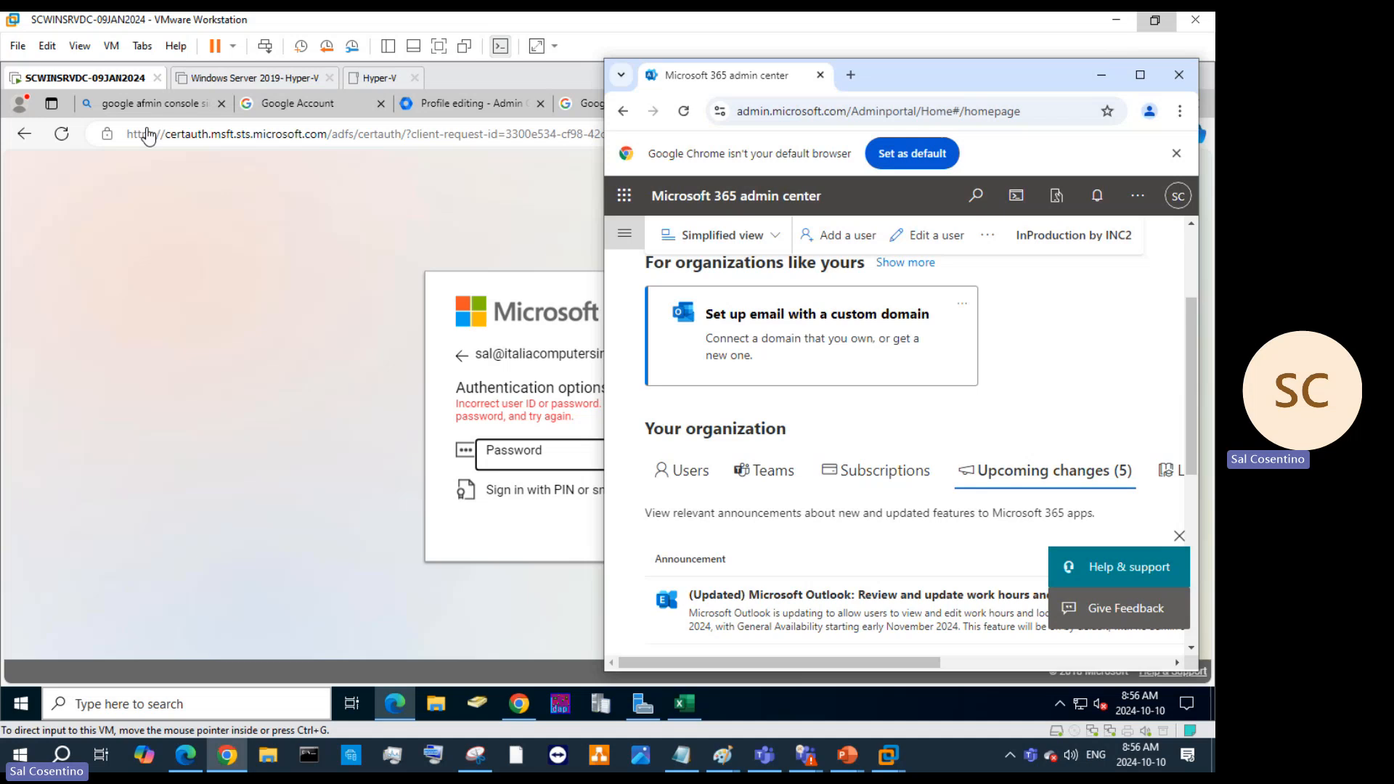
left_click(37, 141)
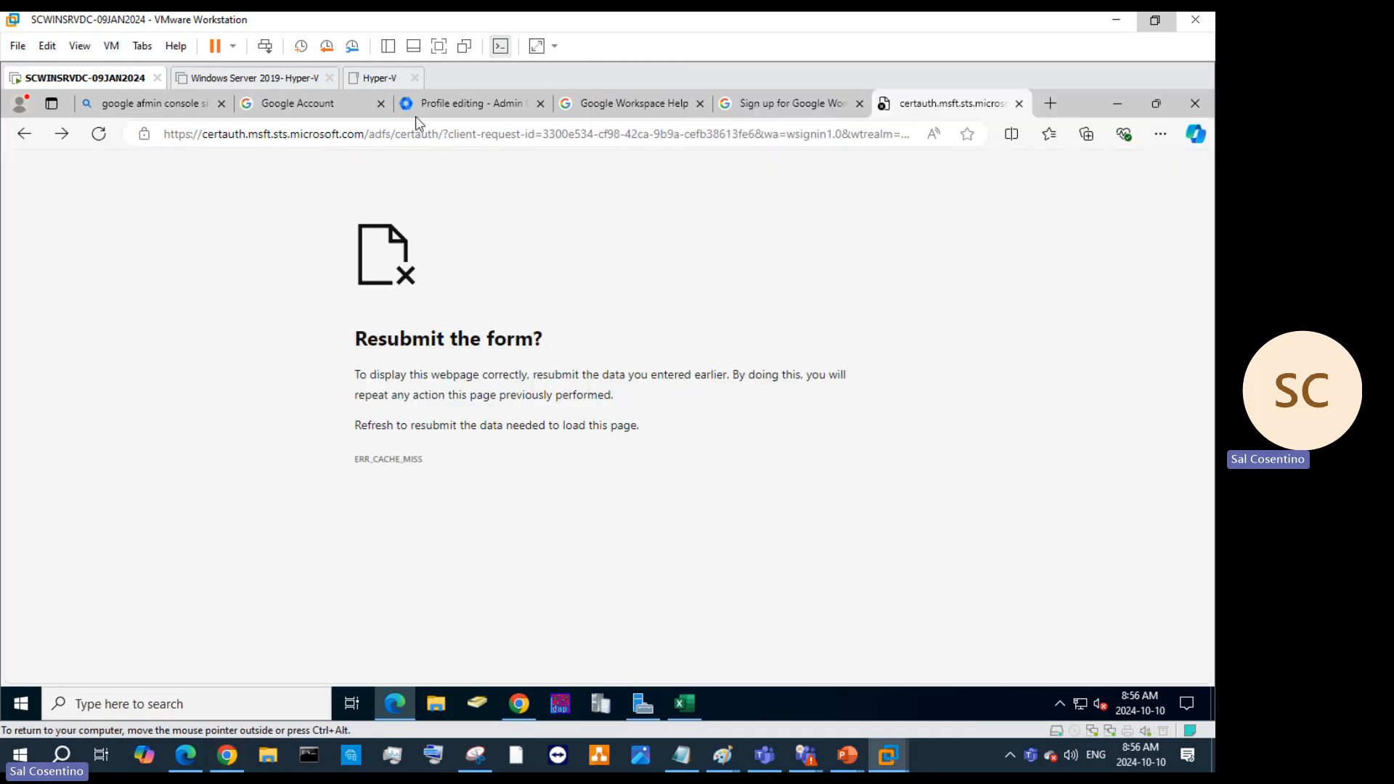
left_click(461, 102)
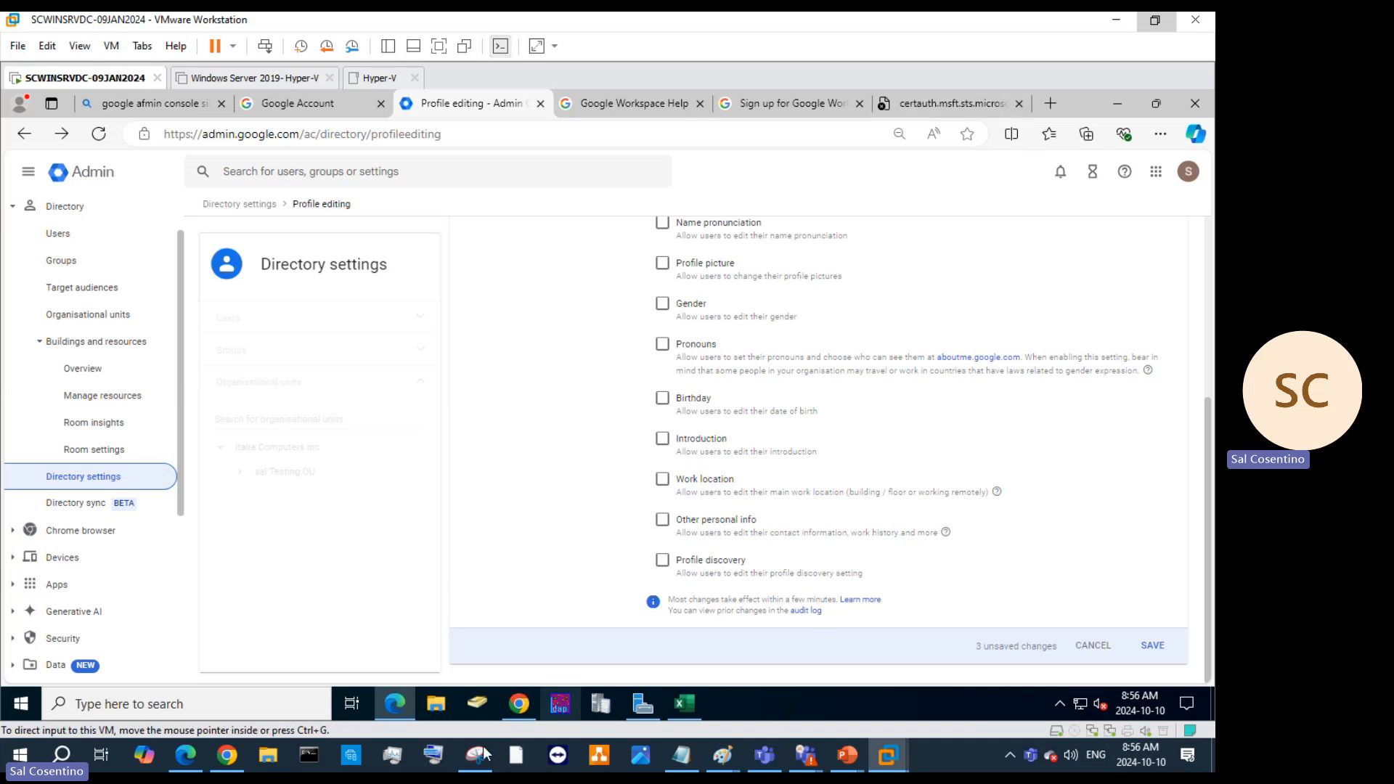
left_click(227, 756)
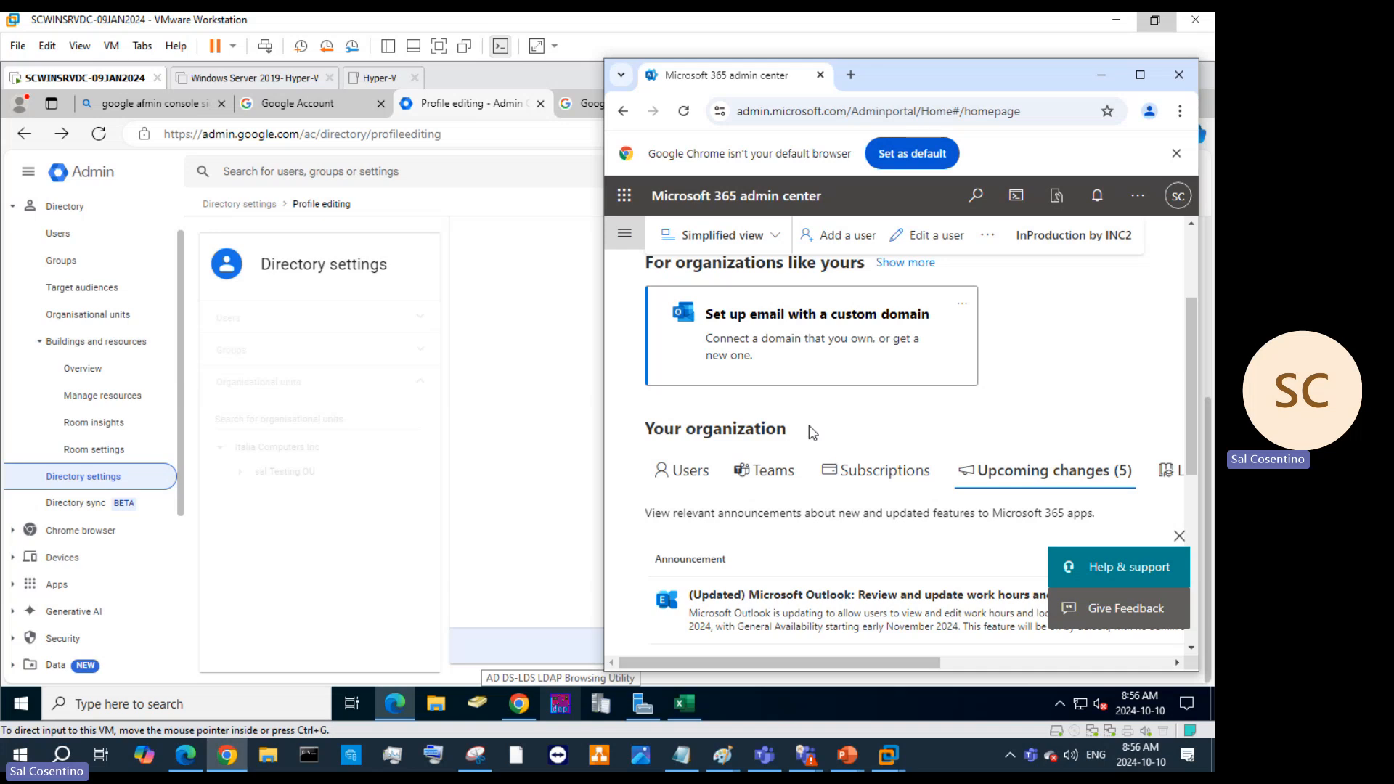
Open the Exchange admin center through Show all, expand Mobile, and maximize the window.
left_click(620, 234)
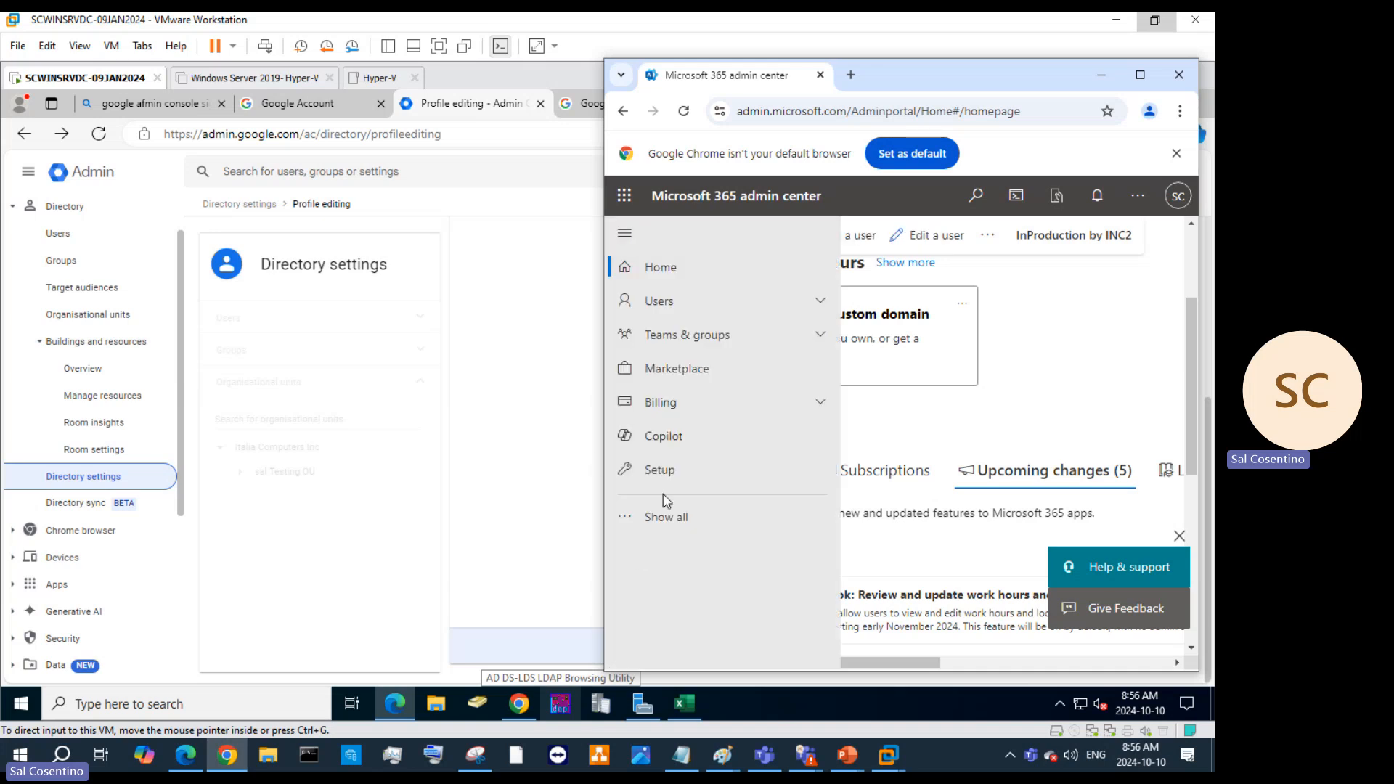
left_click(659, 517)
scroll(738, 499, "down", 5)
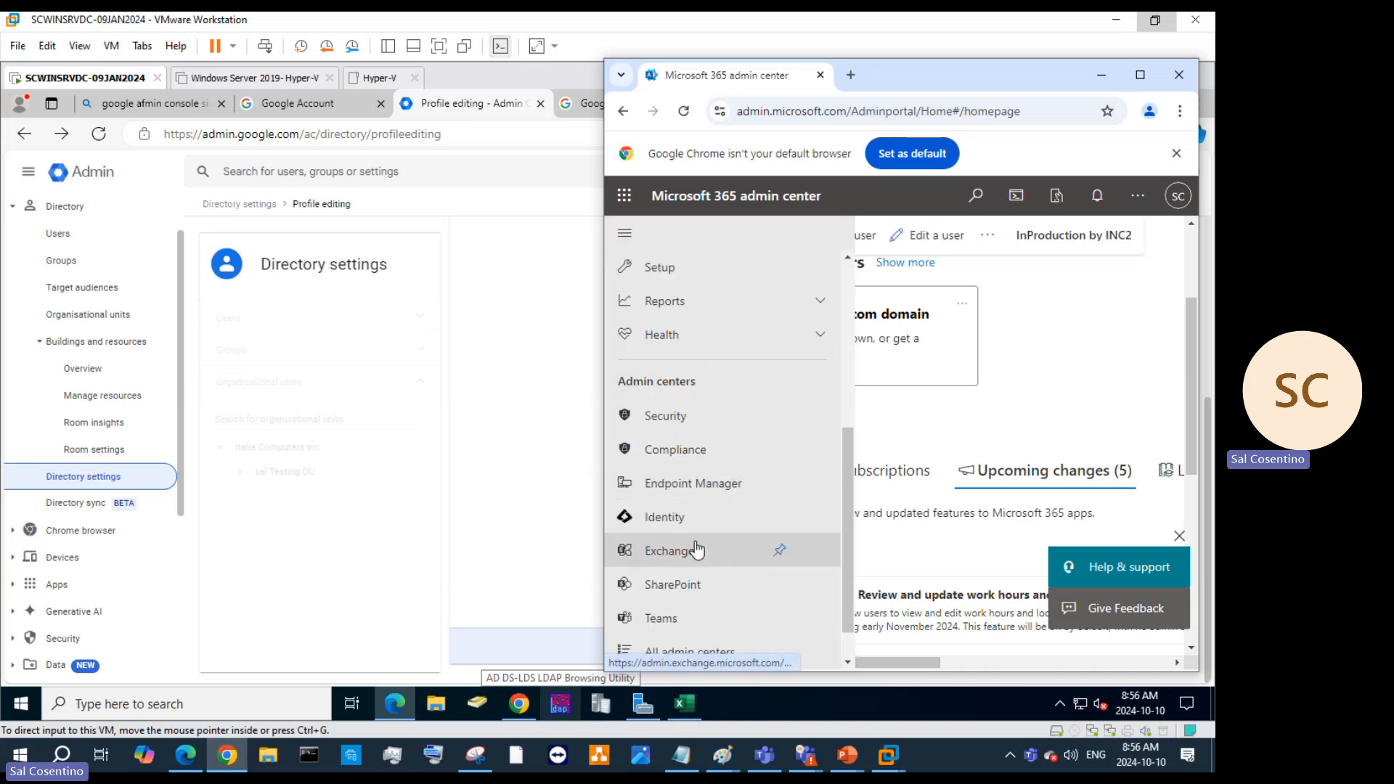
left_click(669, 550)
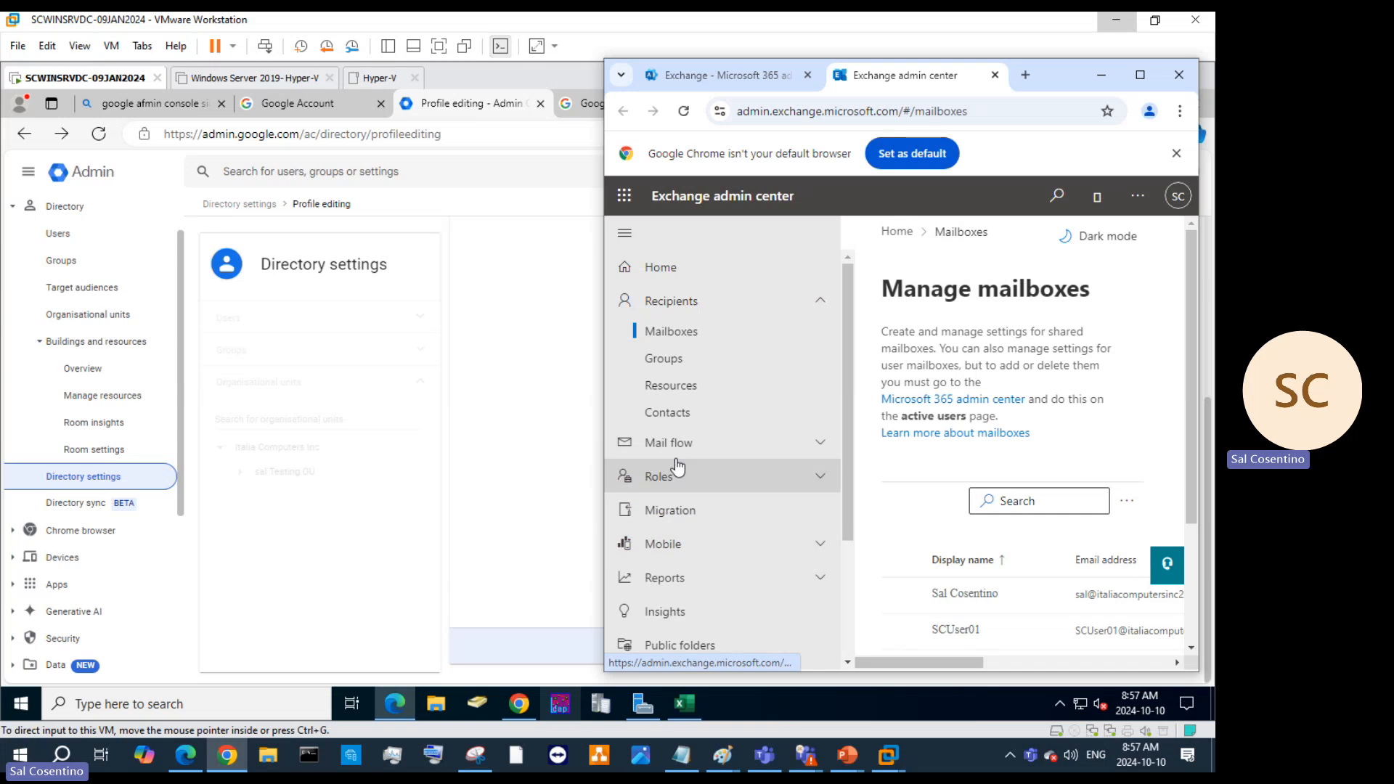
scroll(677, 465, "down", 3)
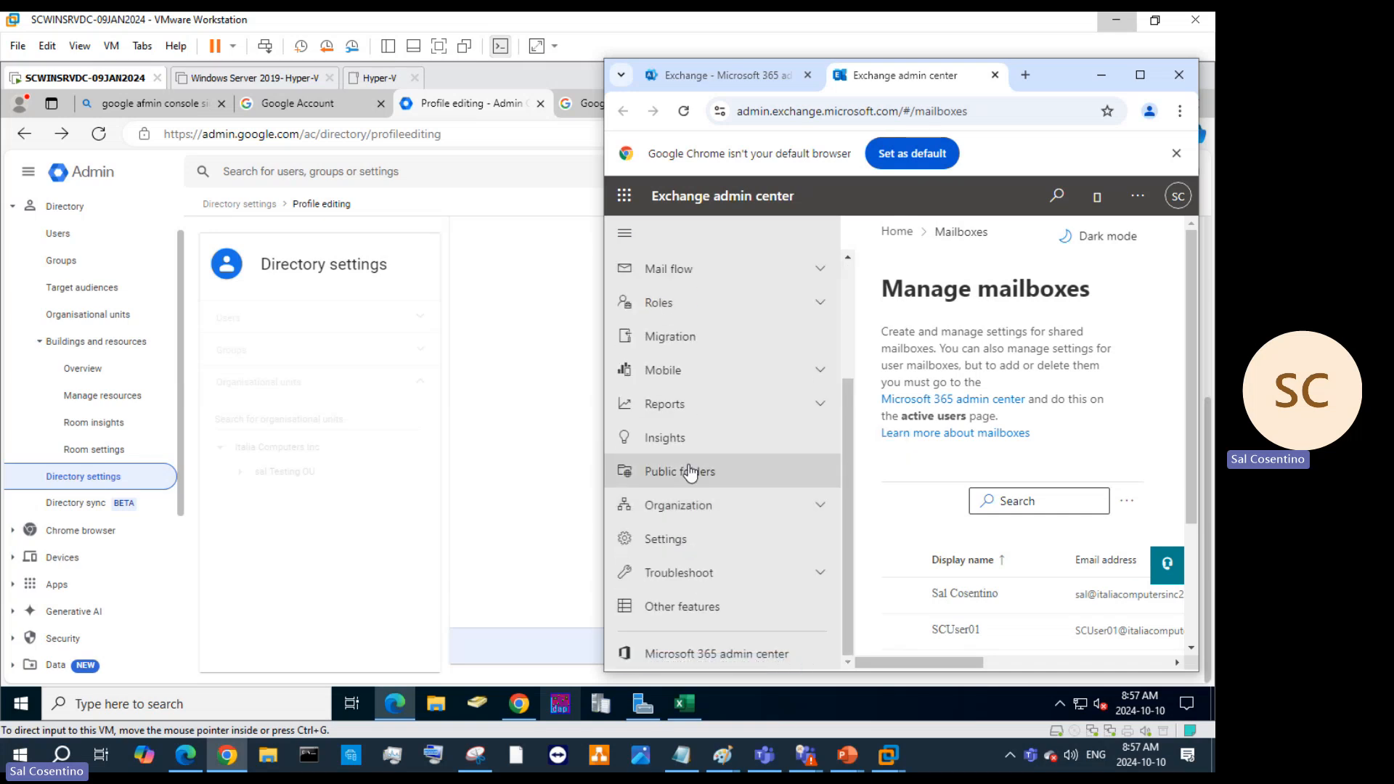
left_click(721, 369)
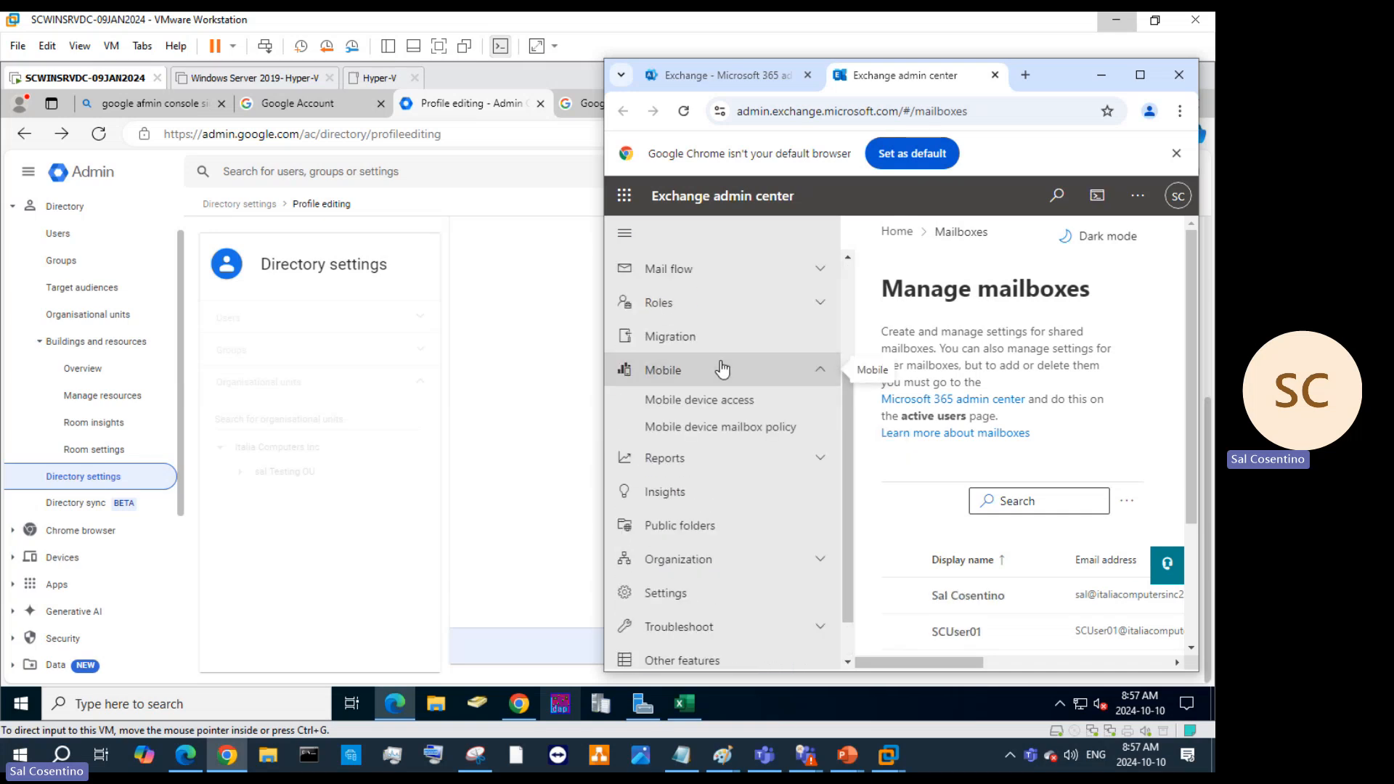
left_click(1138, 77)
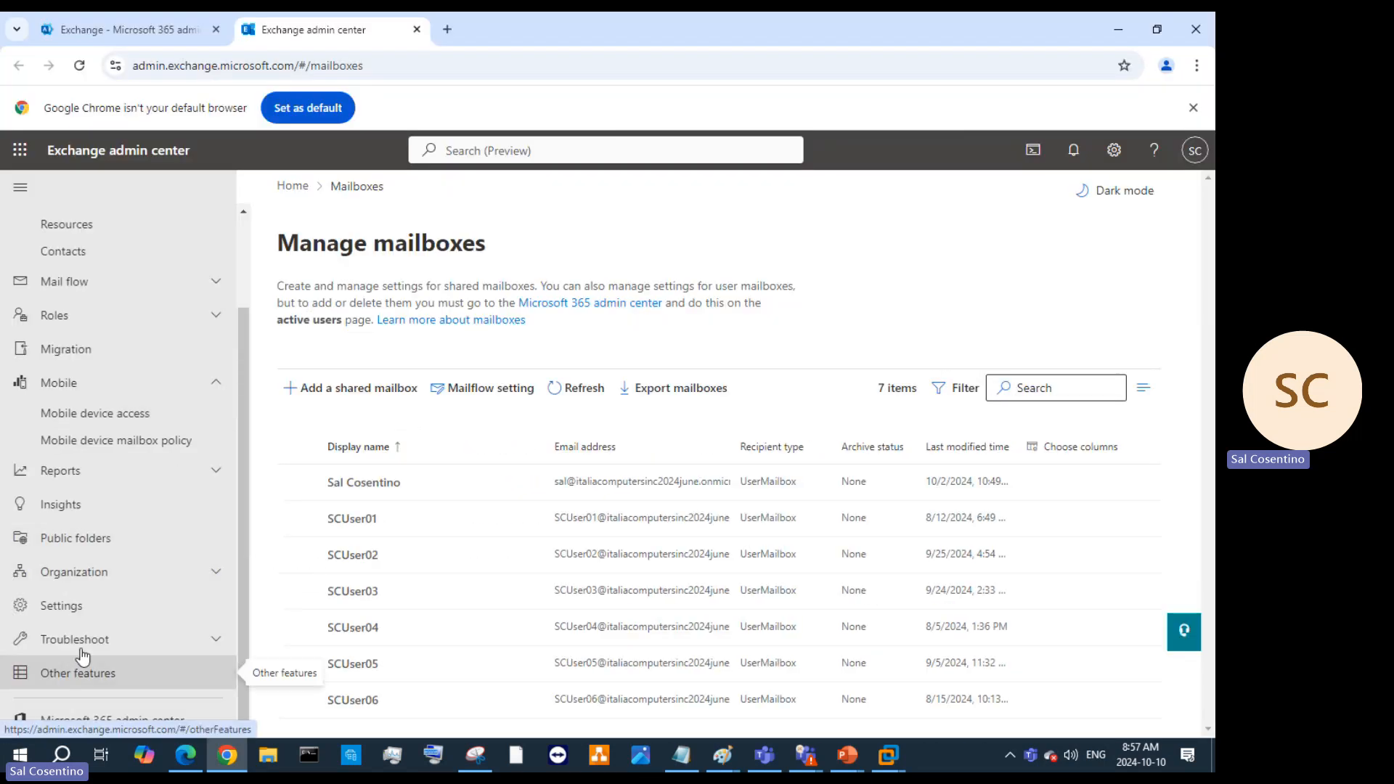
Start adding a room resource from Exchange's Resources page, then set the browser aside.
scroll(134, 492, "up", 3)
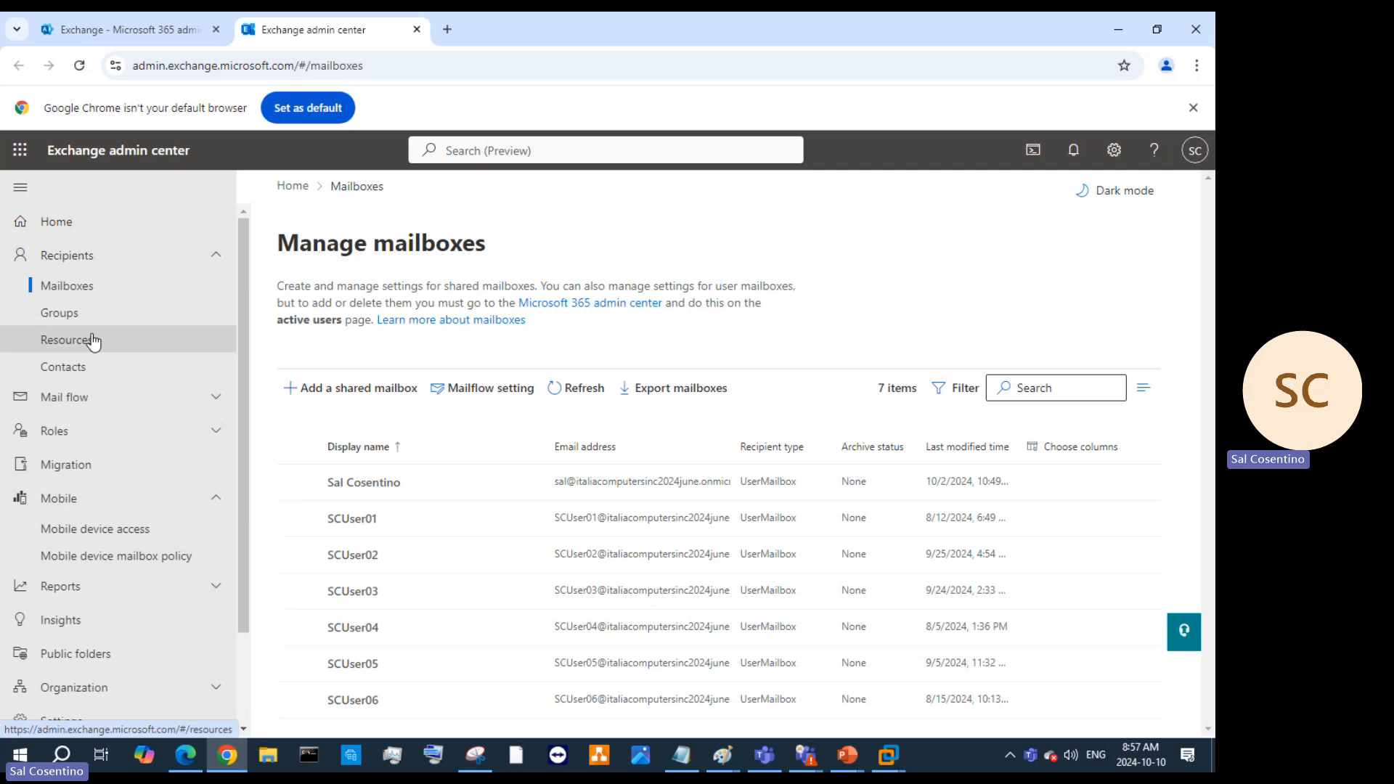
left_click(92, 341)
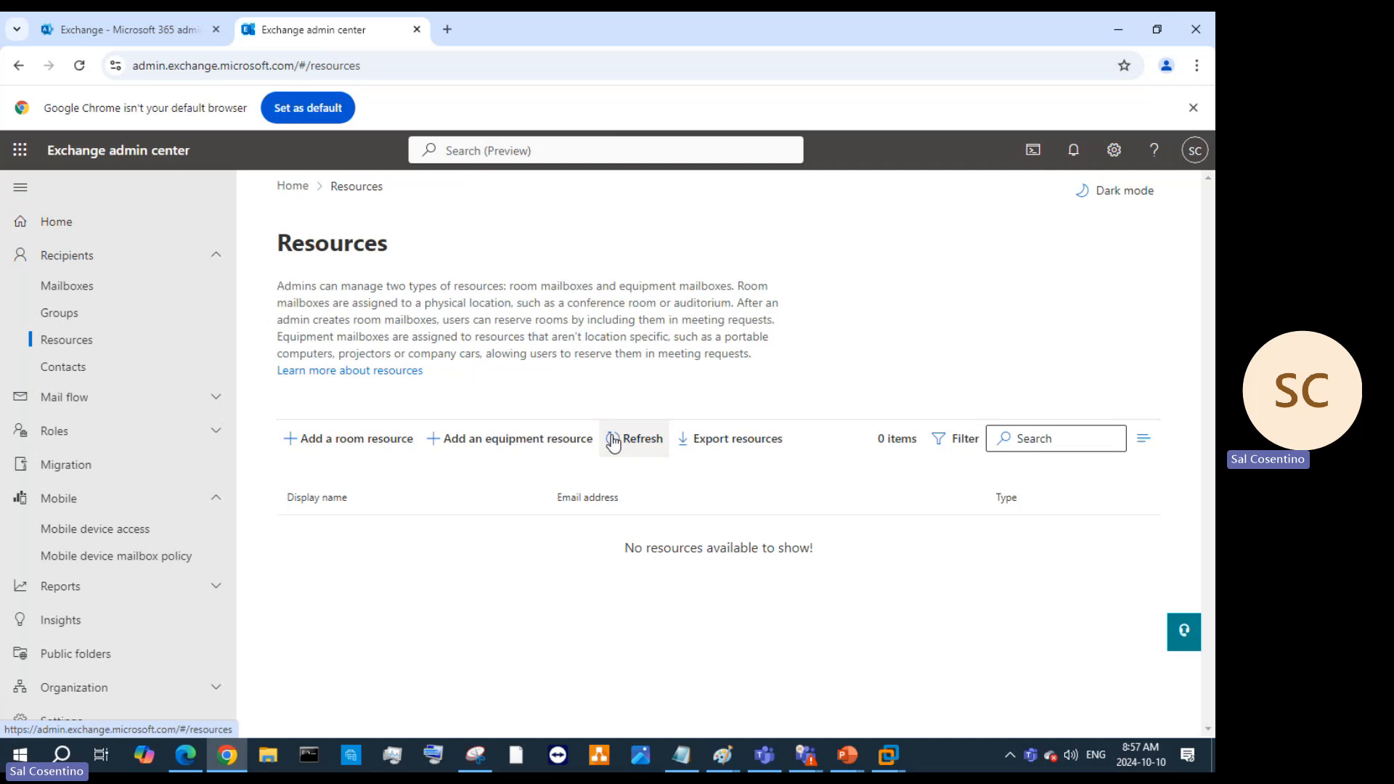
left_click(354, 440)
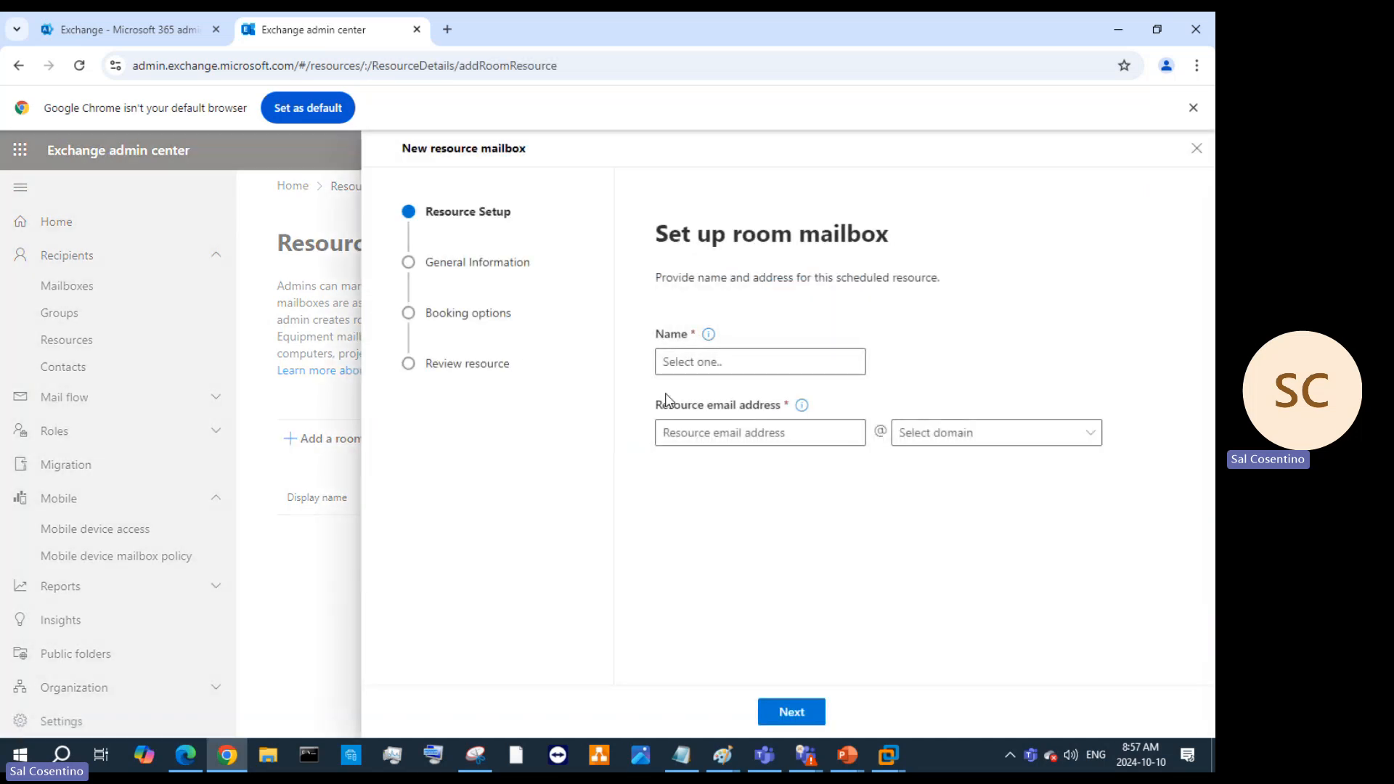
left_click(712, 370)
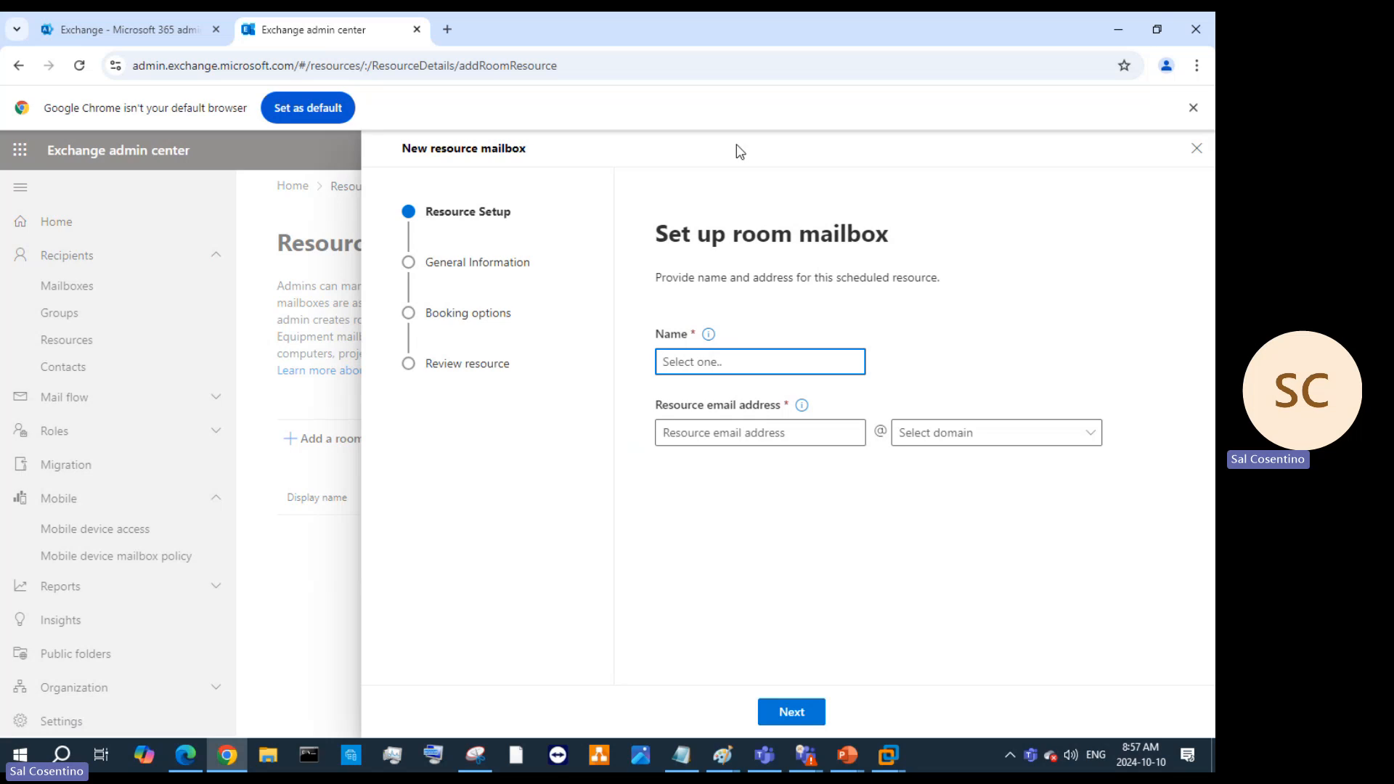
left_click(1111, 22)
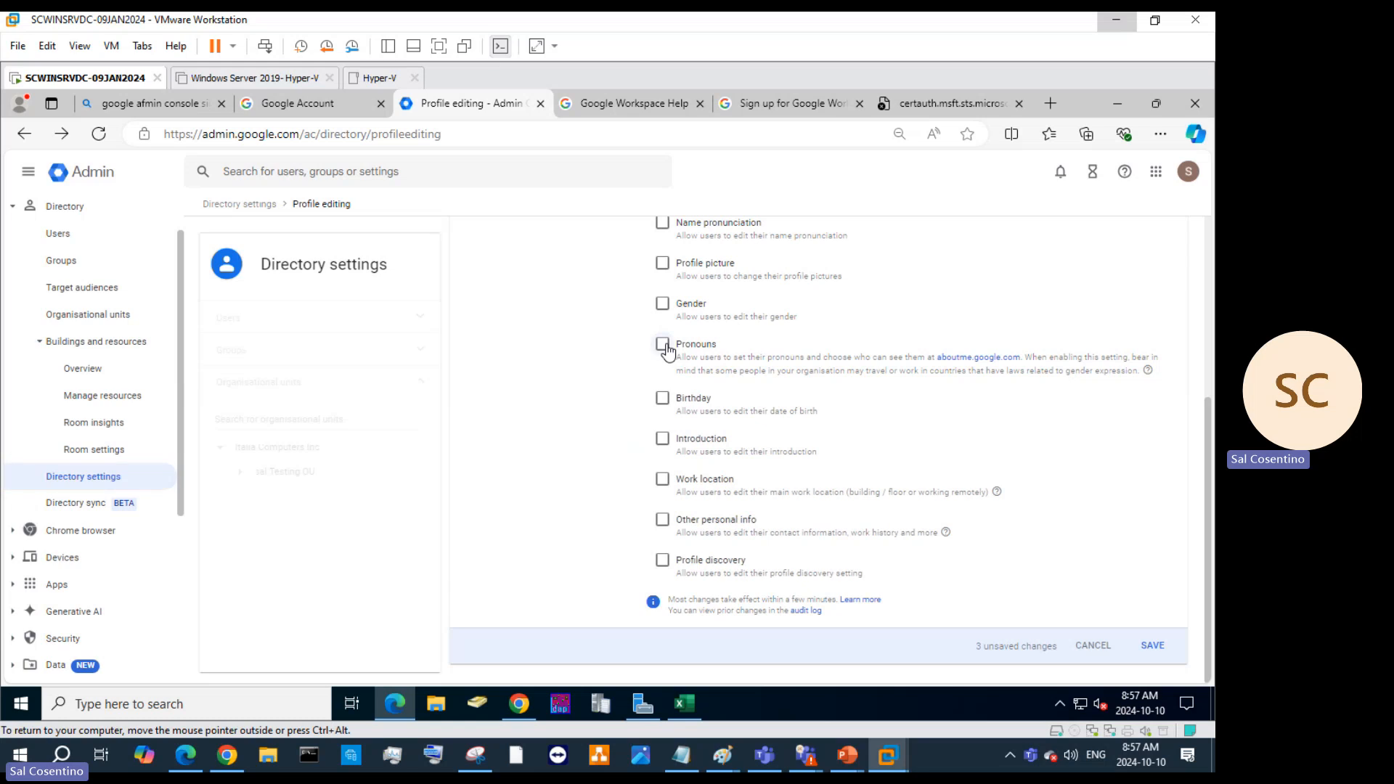
Allow users to edit their Gender and Profile picture under Profile editing.
scroll(728, 399, "up", 1)
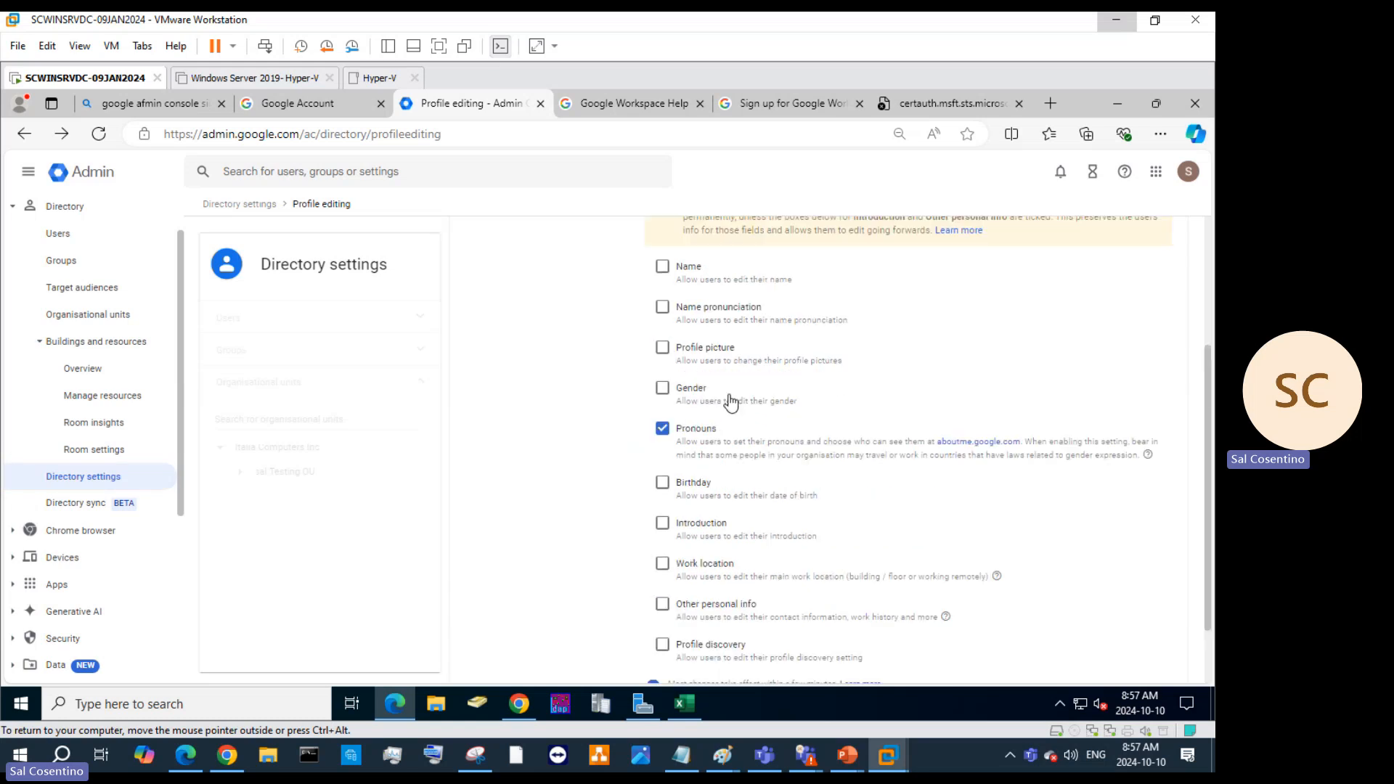
left_click(661, 392)
scroll(689, 404, "up", 3)
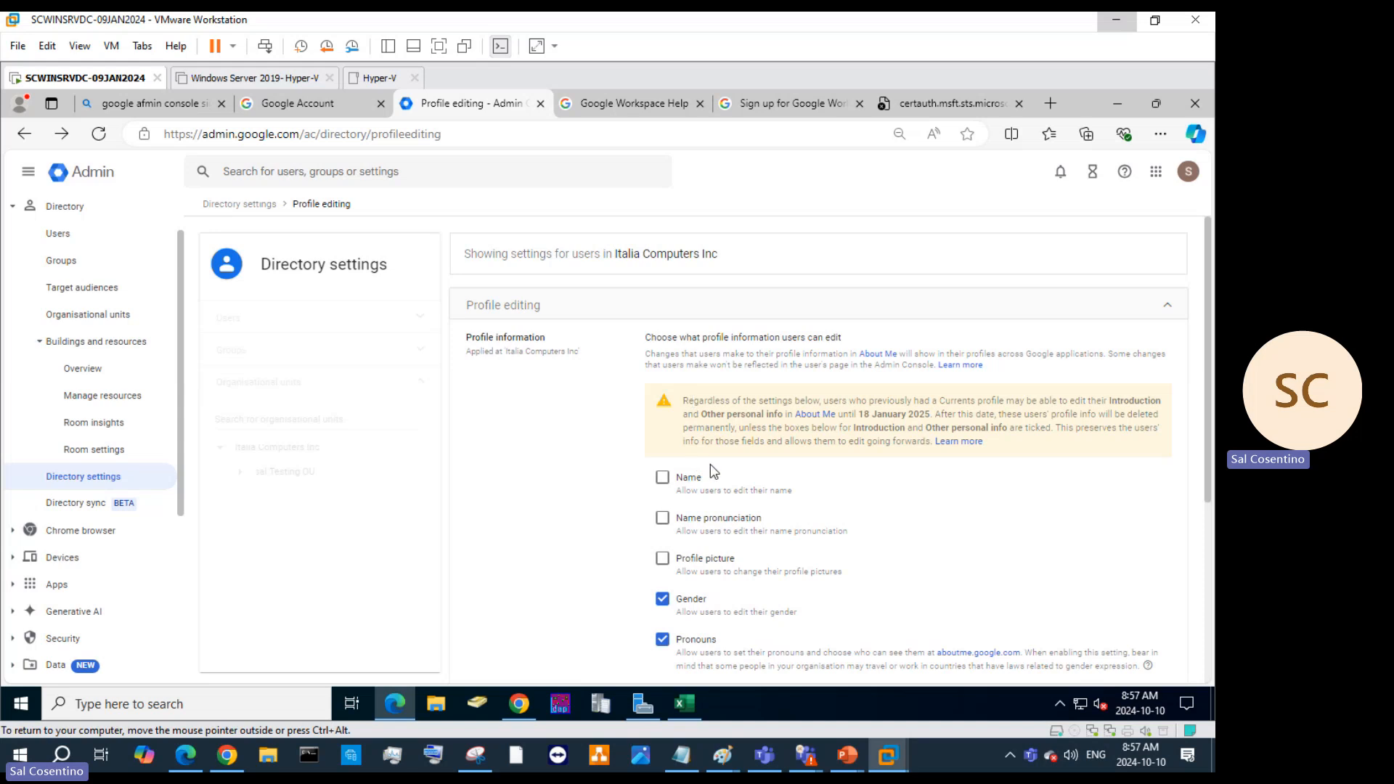
scroll(775, 459, "down", 3)
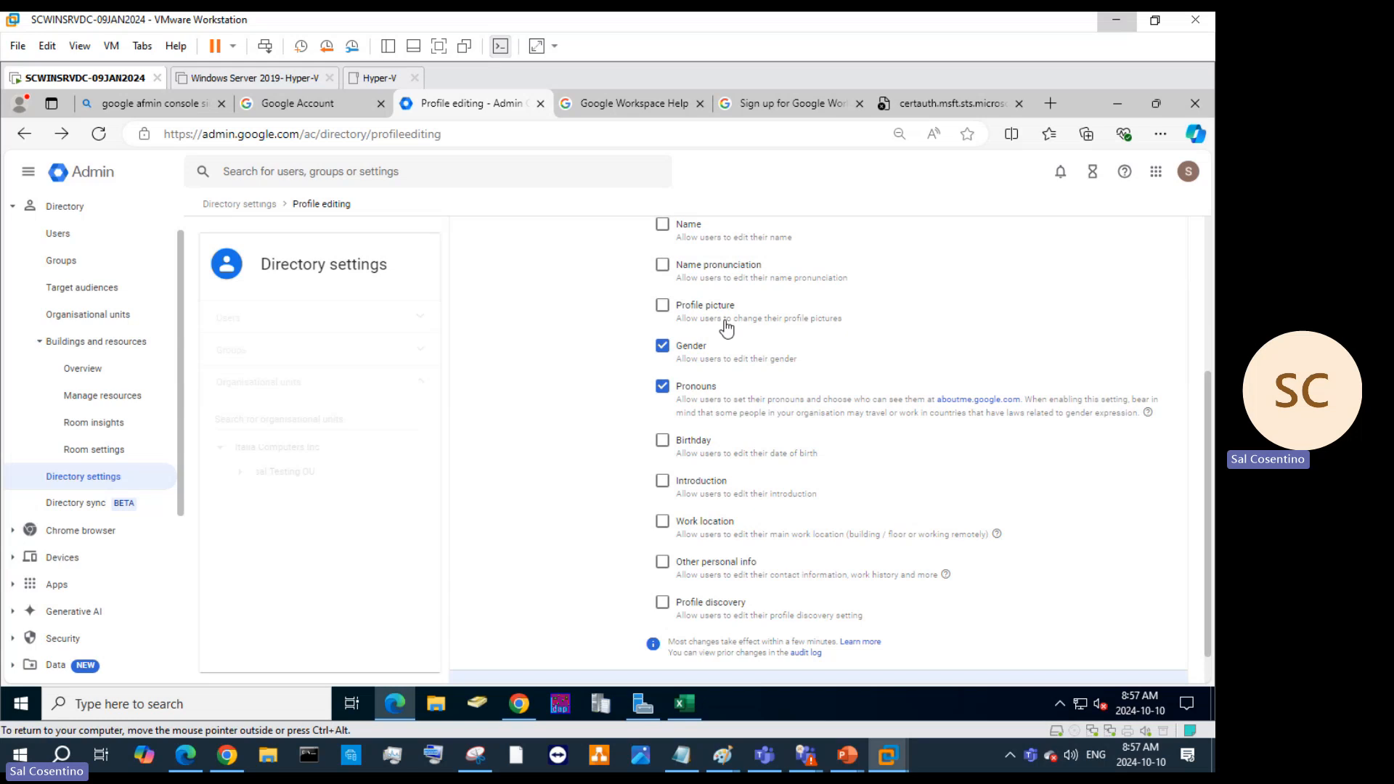
left_click(673, 307)
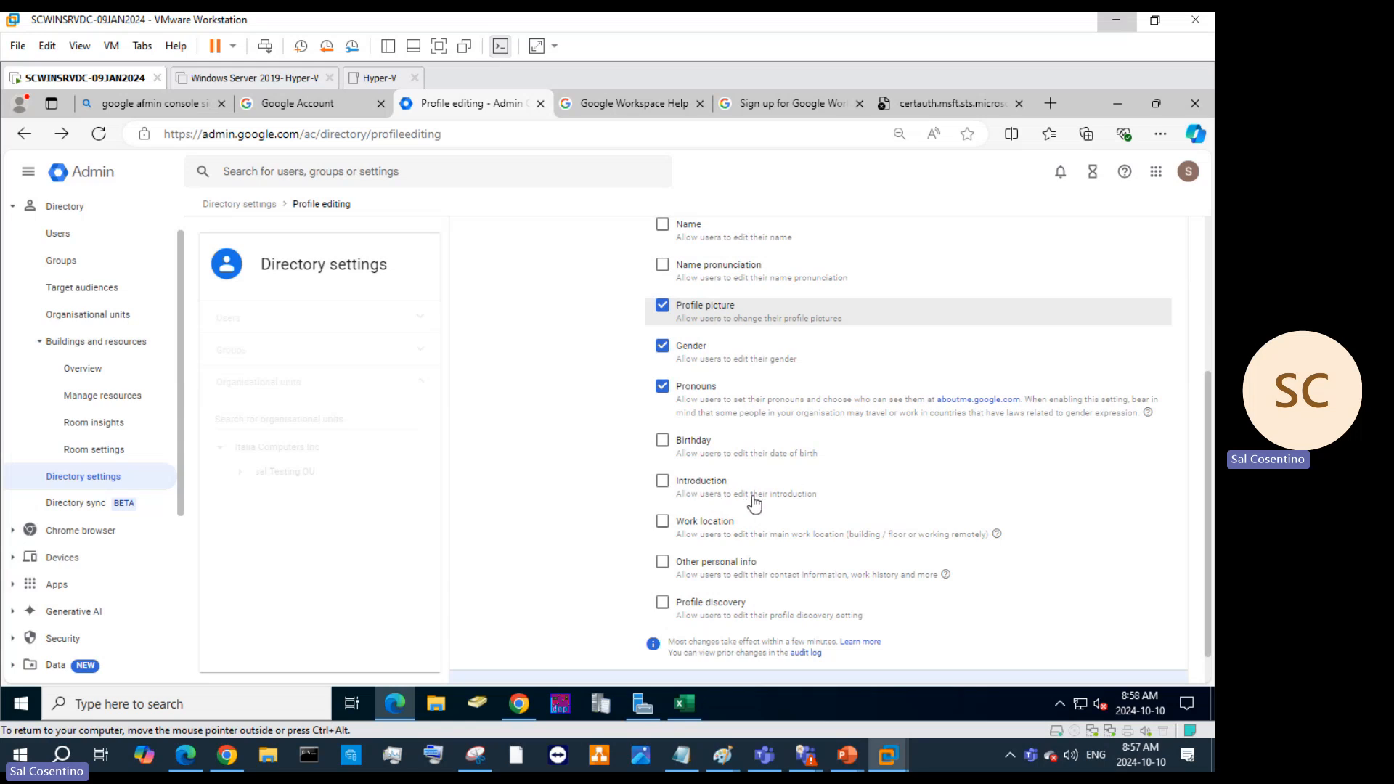
scroll(795, 516, "down", 1)
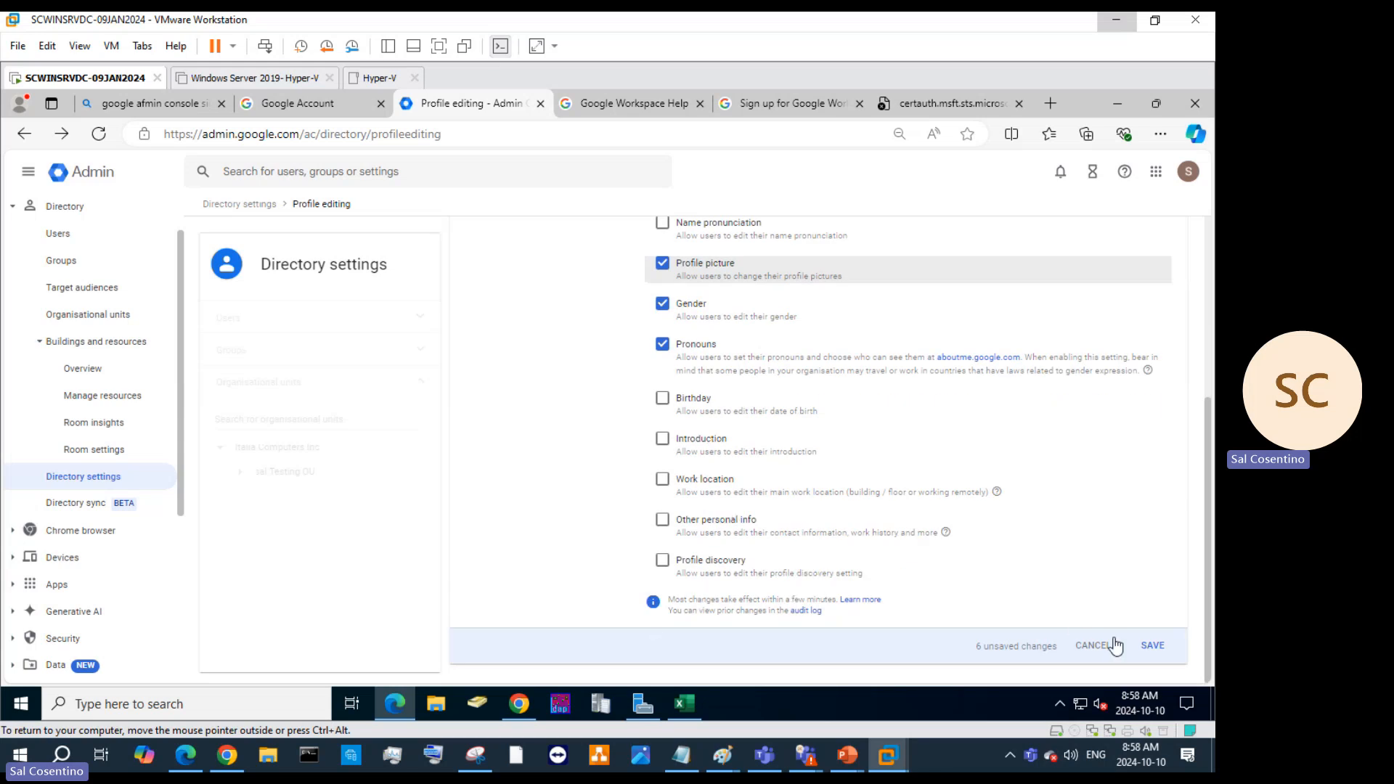
scroll(741, 413, "up", 4)
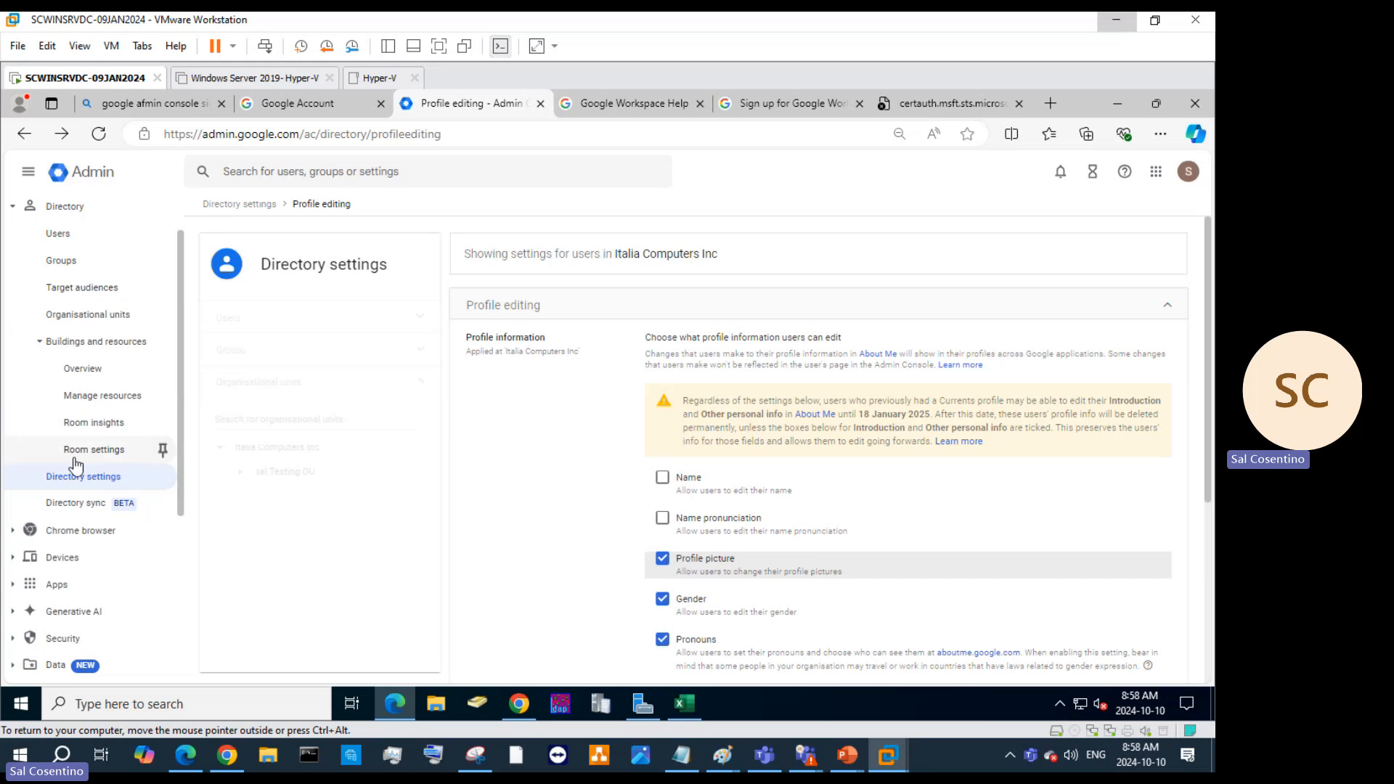
Dismiss the unsaved-changes warning from Overview and return to the Exchange room mailbox setup.
left_click(87, 366)
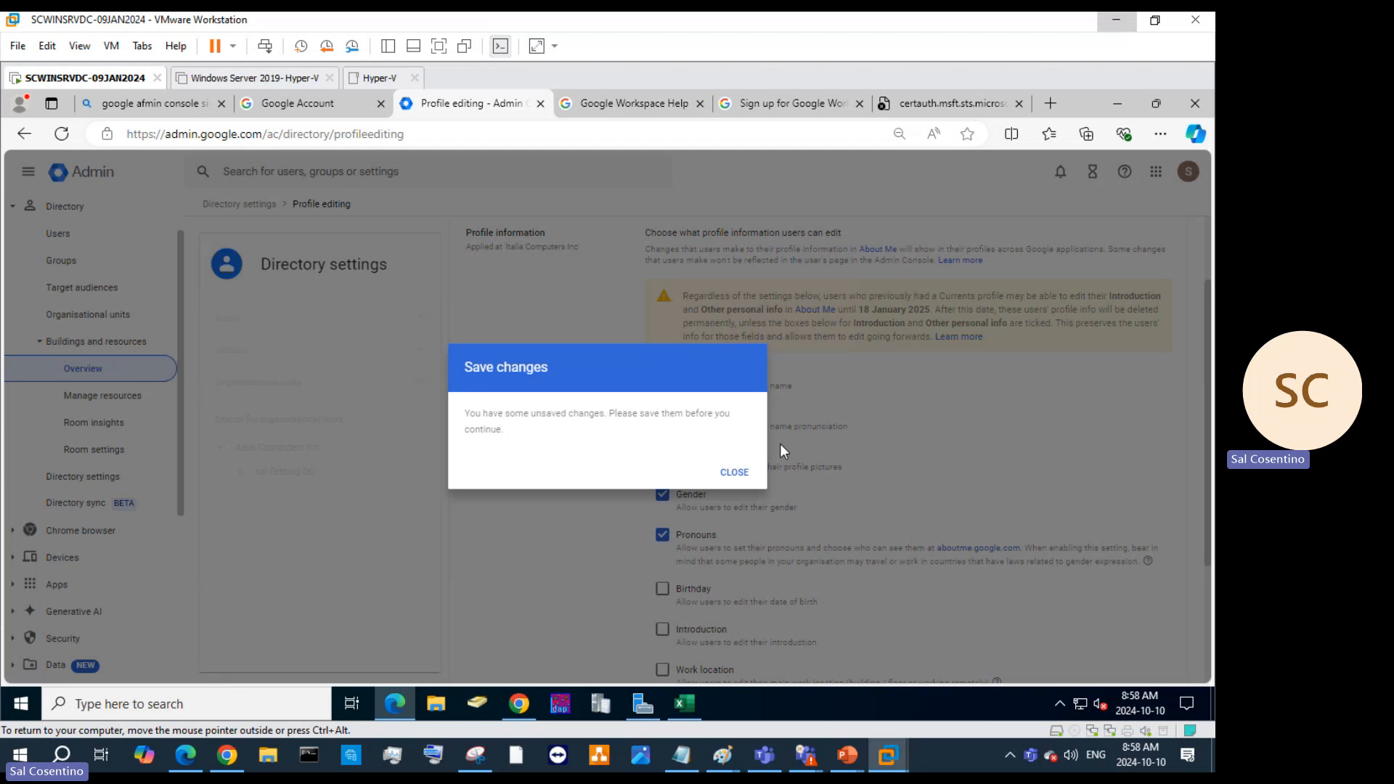
left_click(734, 473)
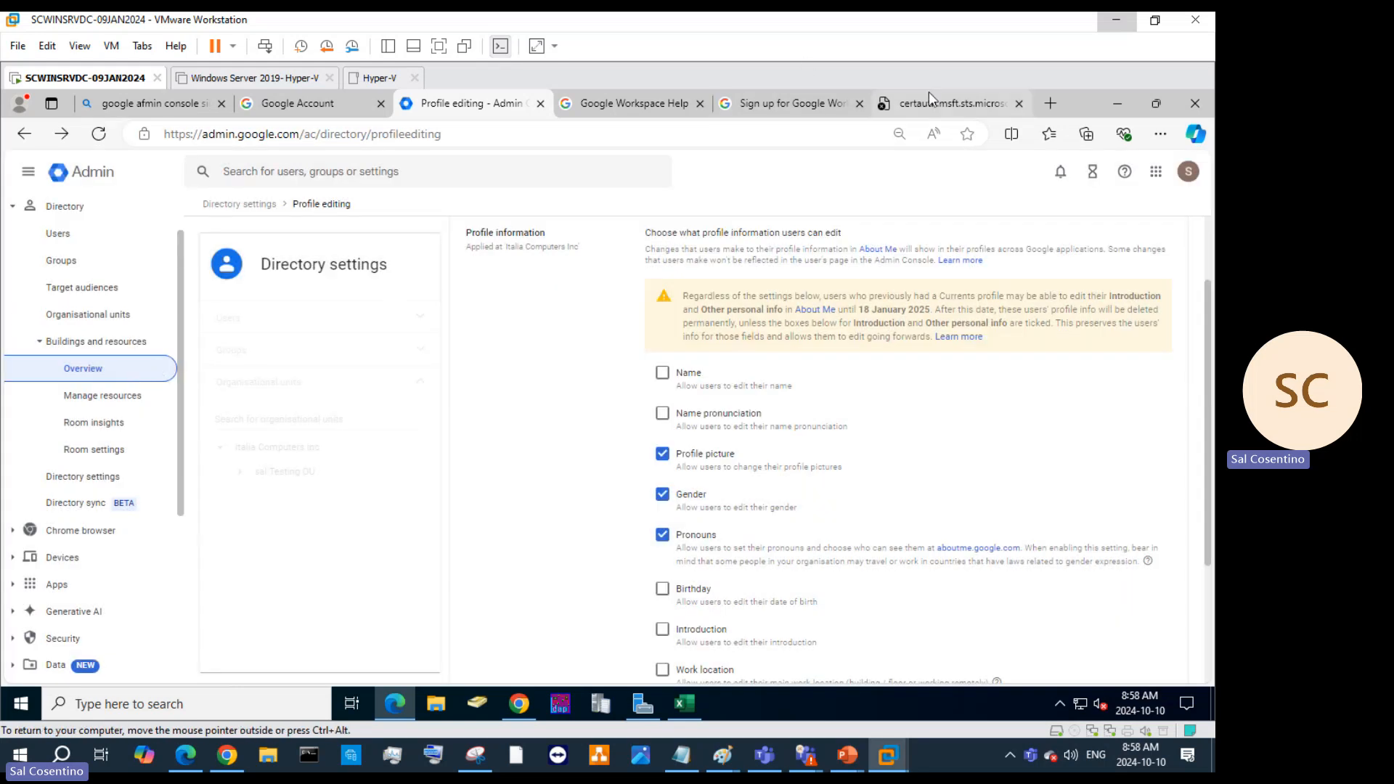
left_click(228, 755)
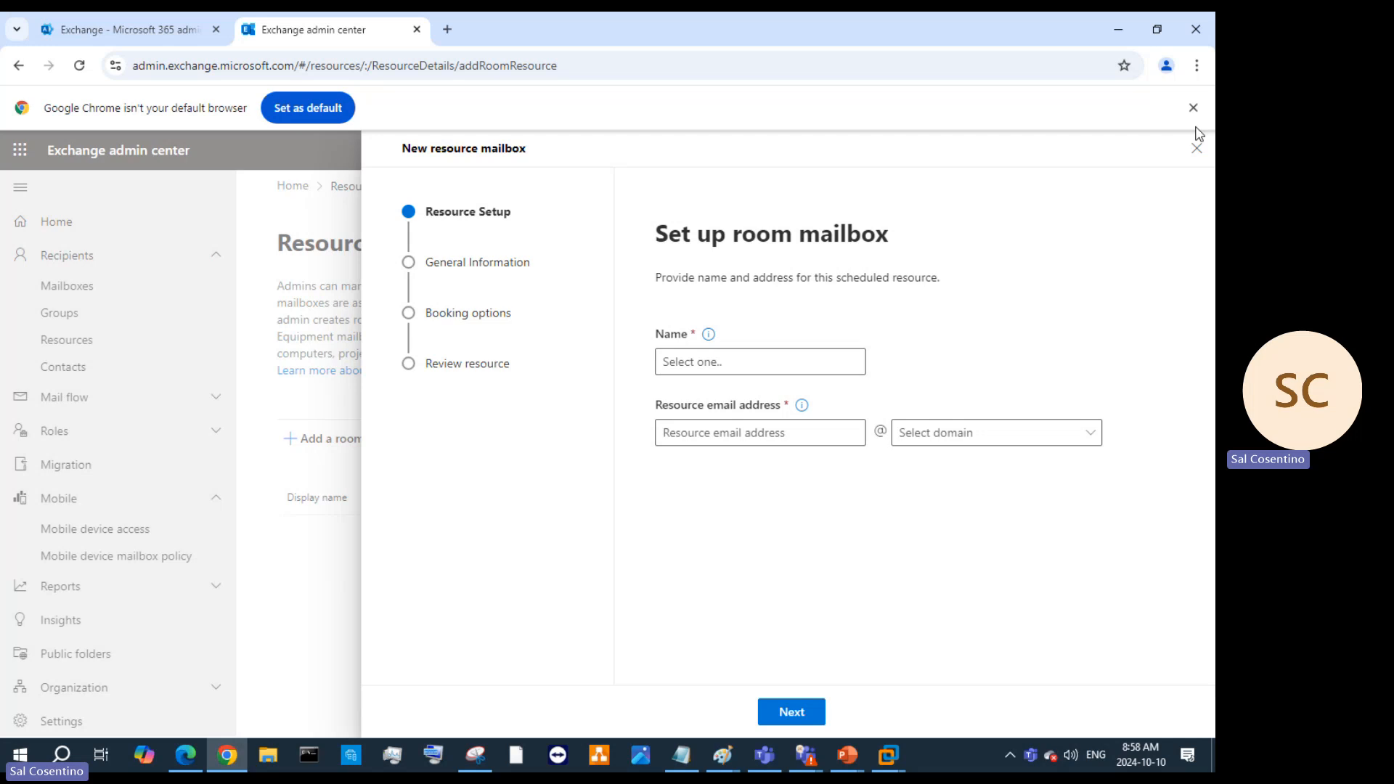
Cancel the new room mailbox and open the 'Learn more about resources' article.
left_click(1197, 148)
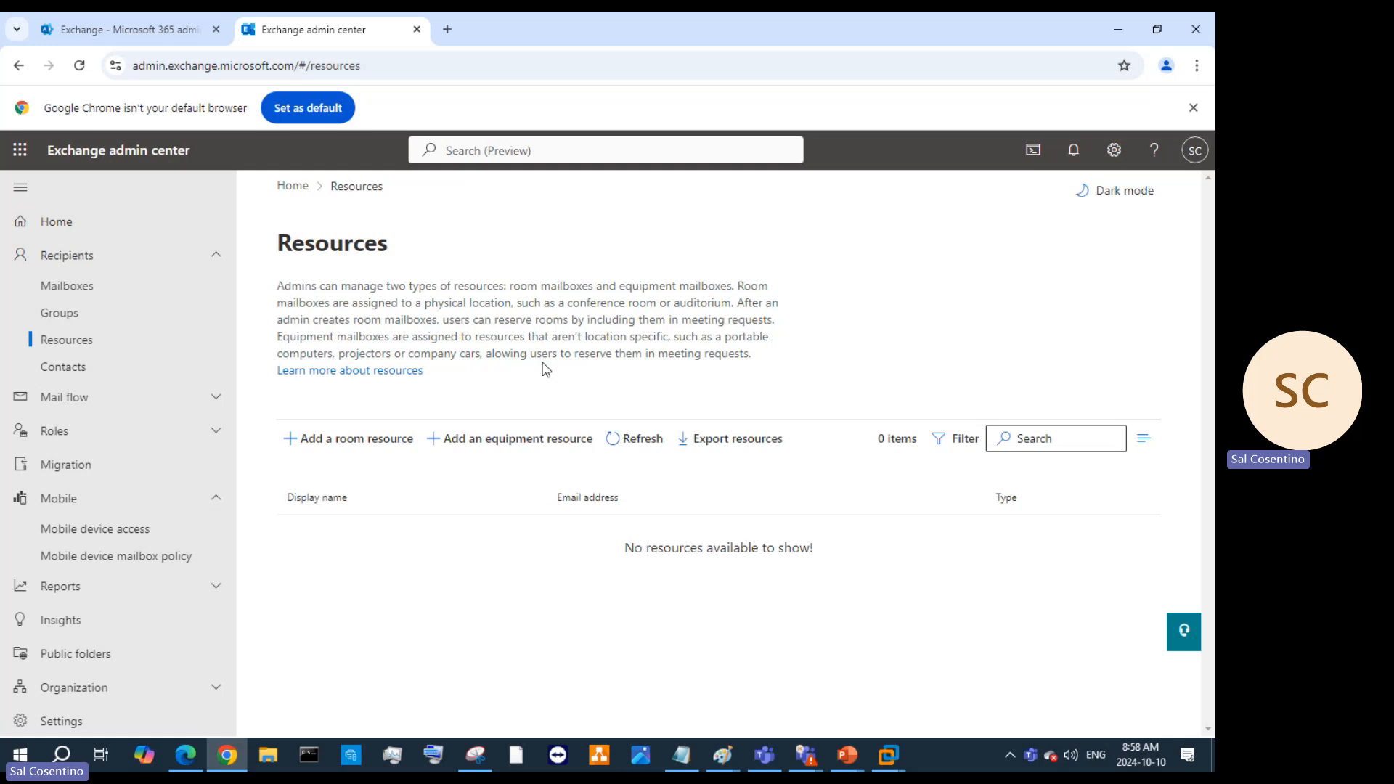
left_click_drag(324, 388, 327, 389)
Read the Microsoft Learn article on managing resource mailboxes, then set the browser aside.
left_click(315, 374)
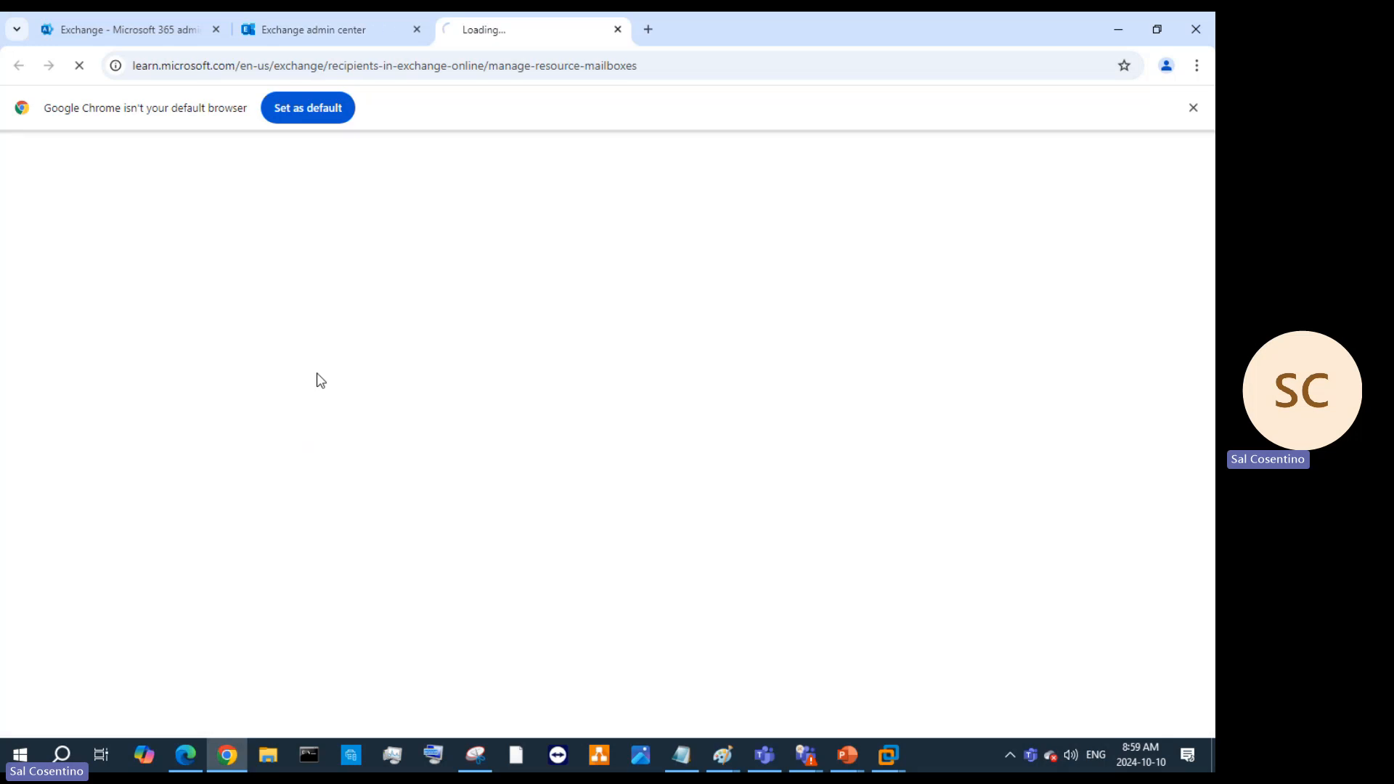
scroll(564, 449, "down", 5)
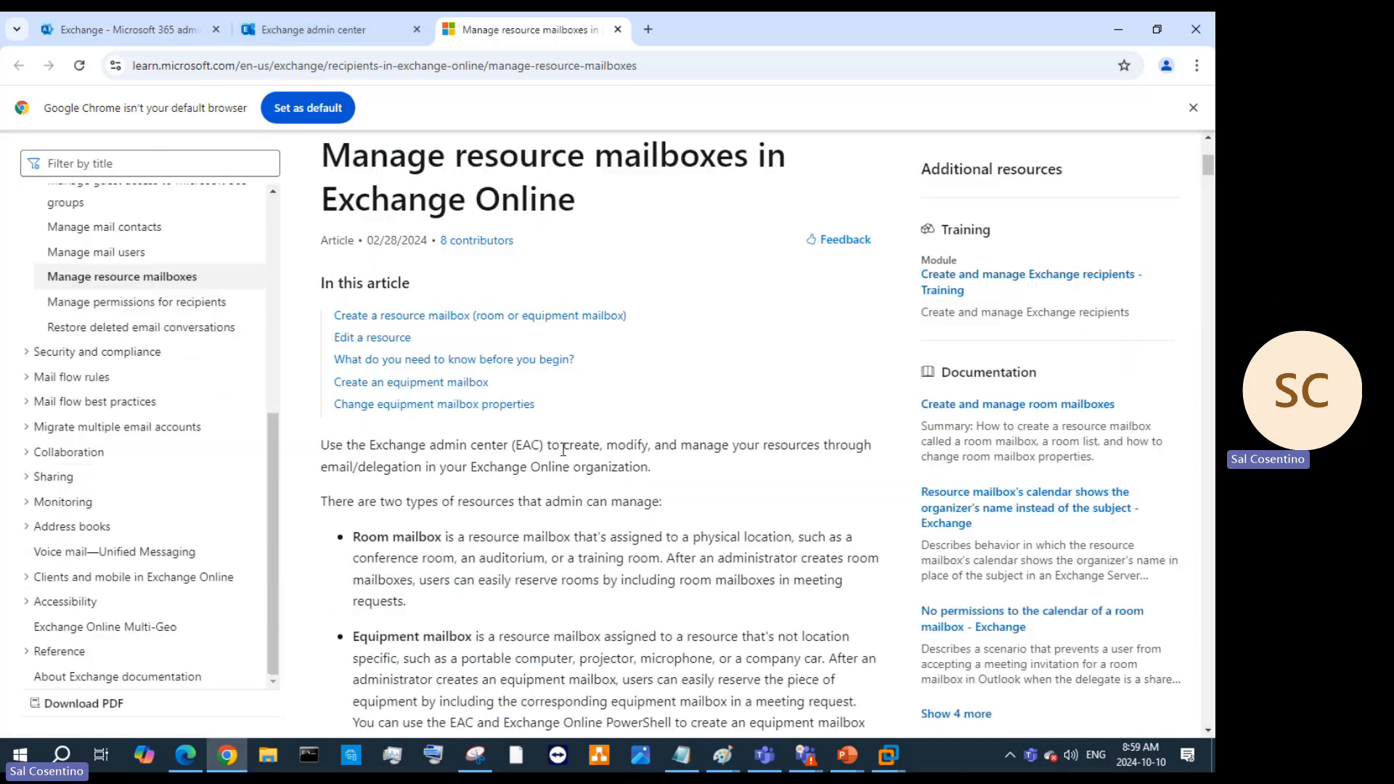
scroll(563, 438, "down", 5)
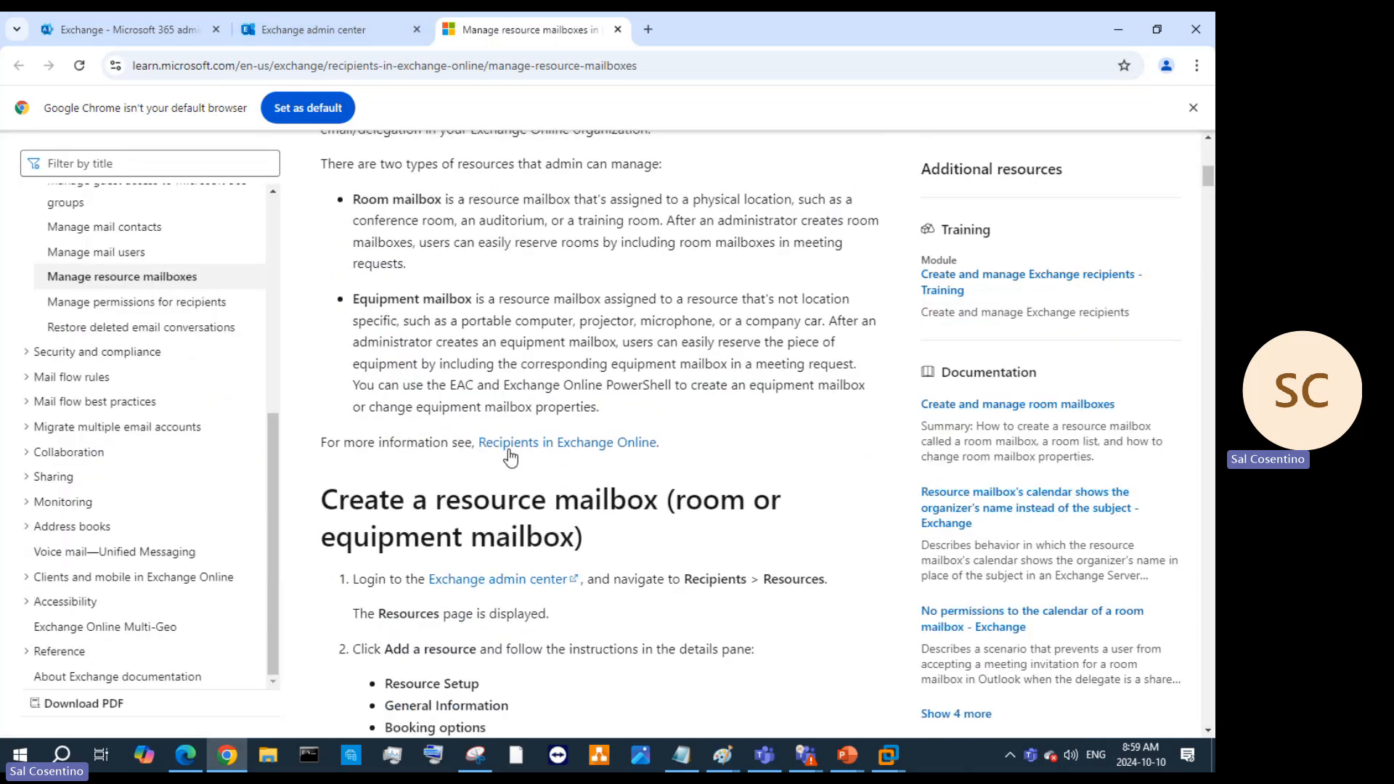
scroll(477, 368, "up", 3)
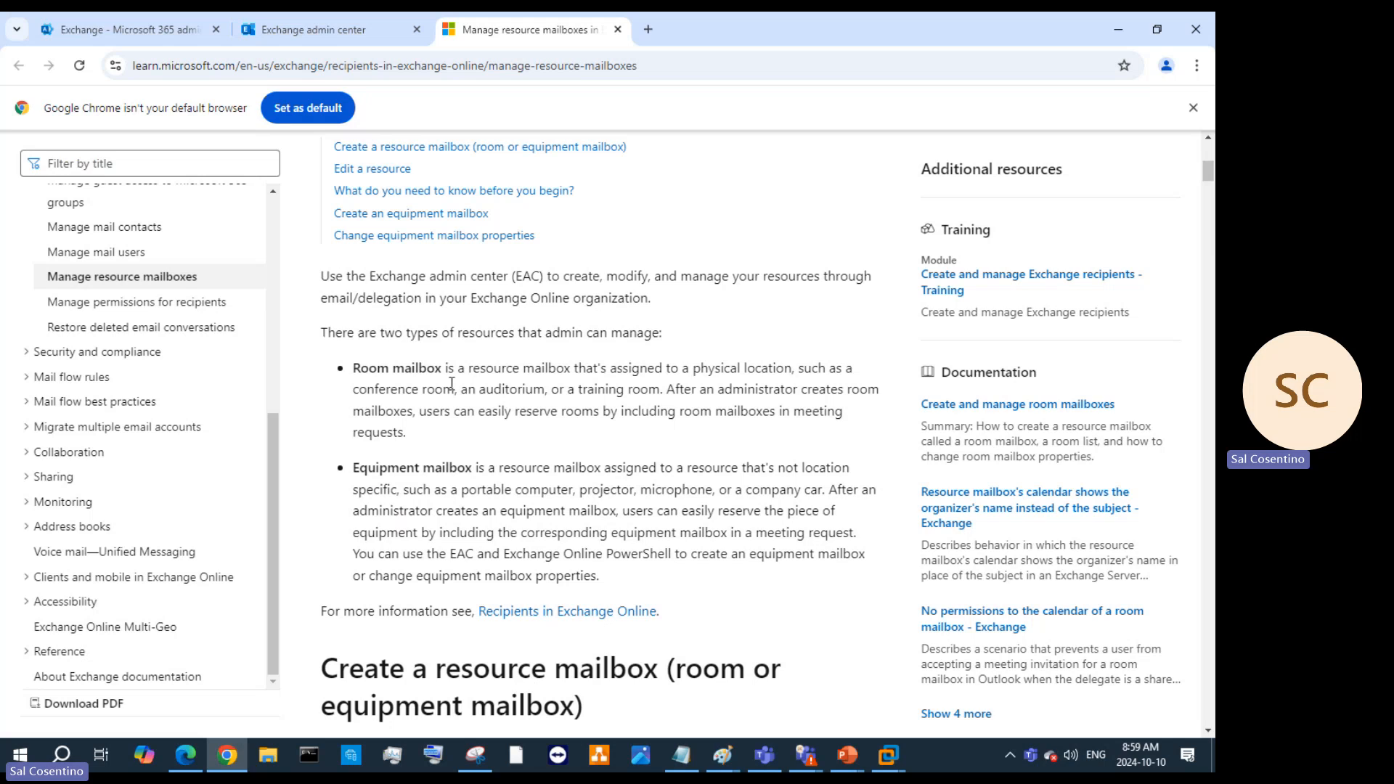
left_click(1121, 21)
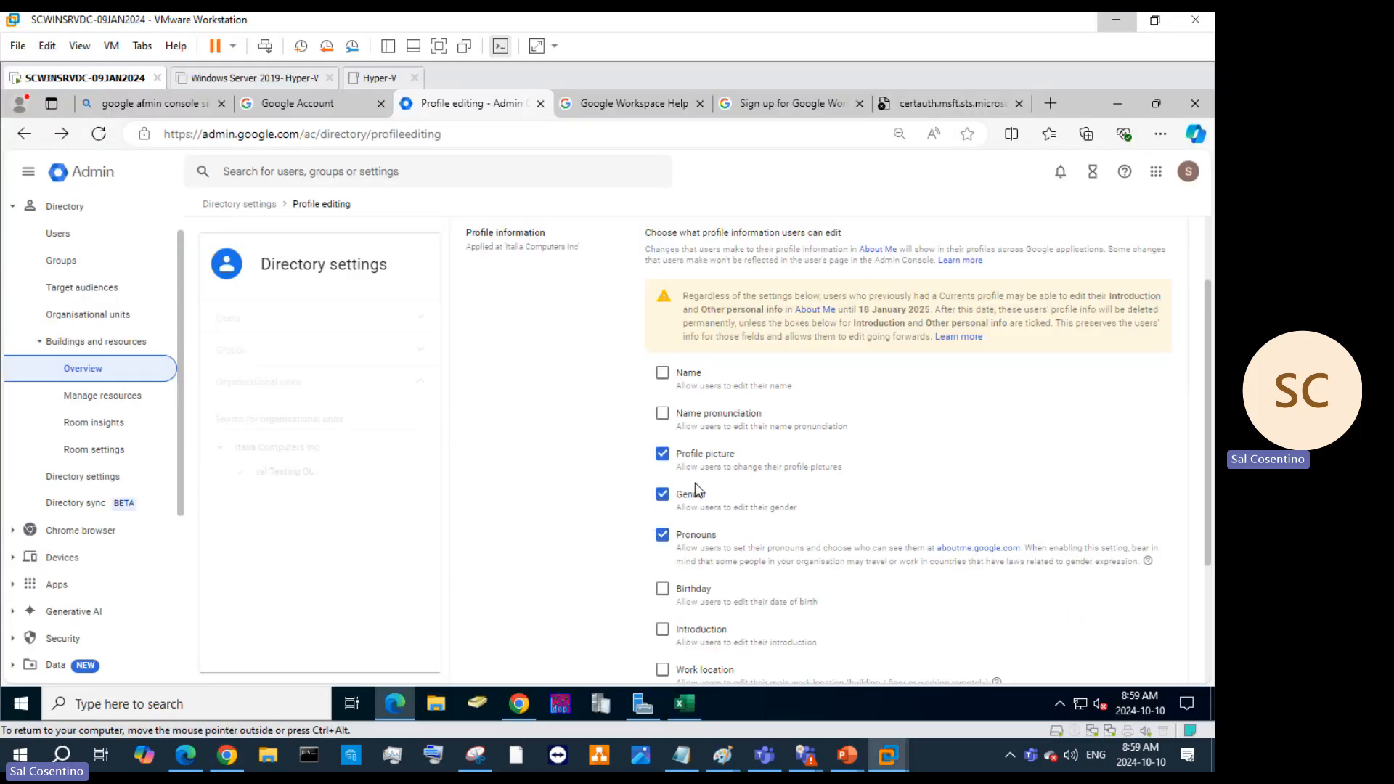
Save the Gender and Profile picture editing changes, then go to Manage resources.
scroll(799, 464, "up", 2)
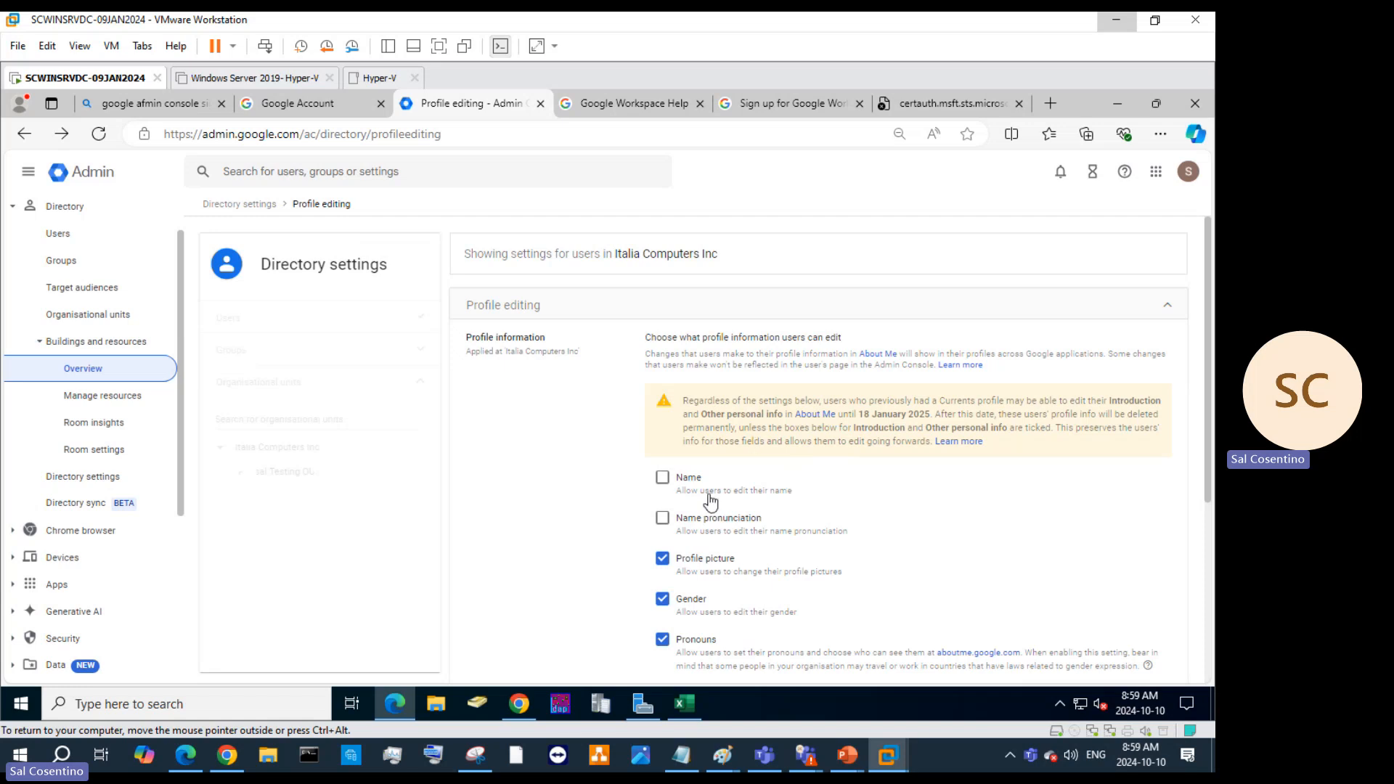
left_click(70, 400)
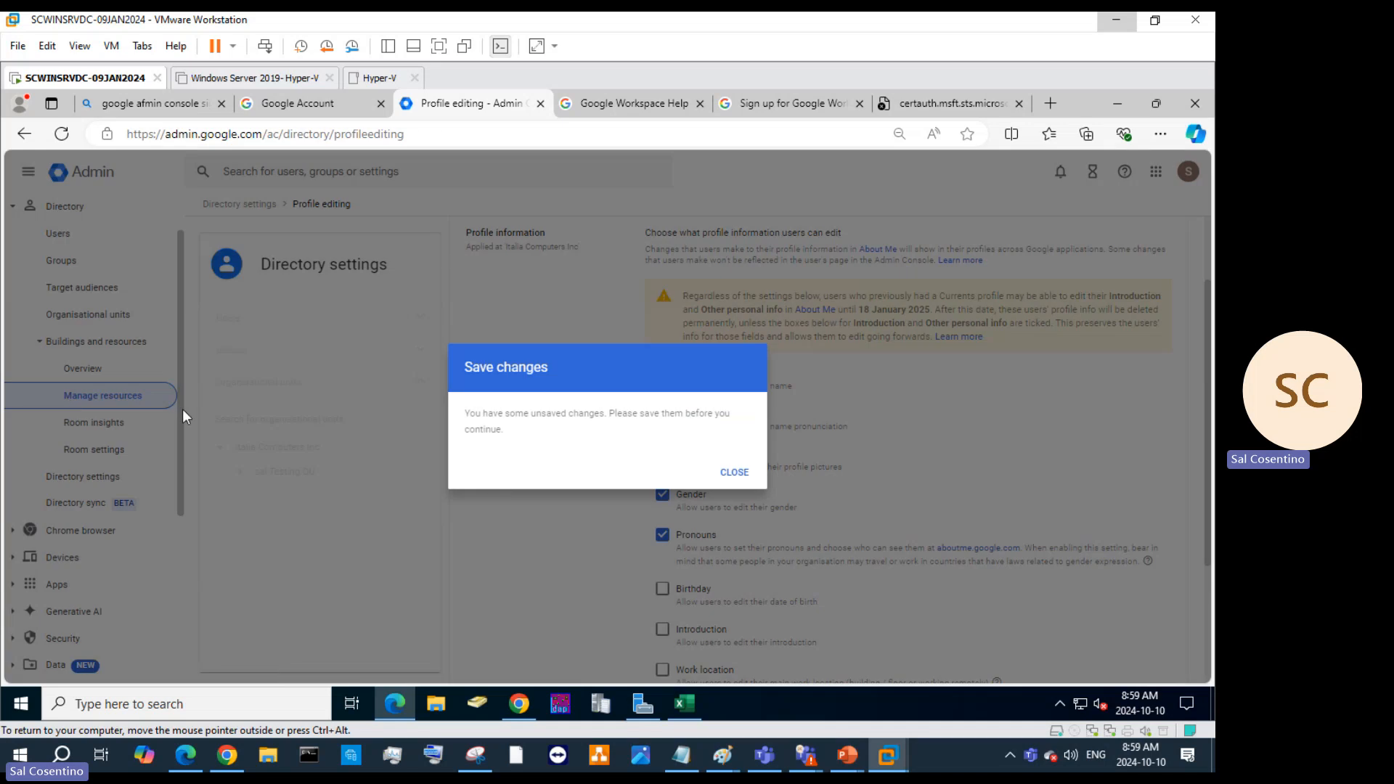
left_click(752, 480)
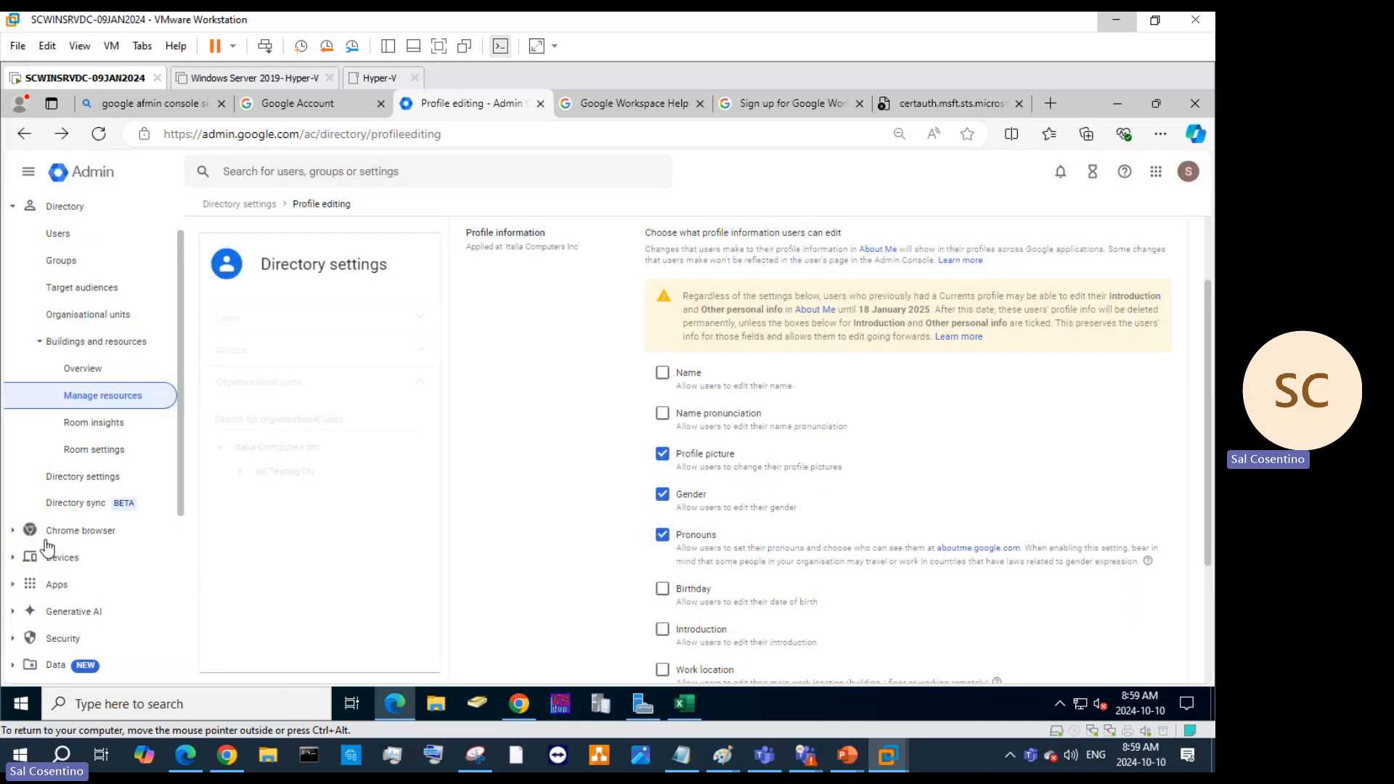
left_click(71, 433)
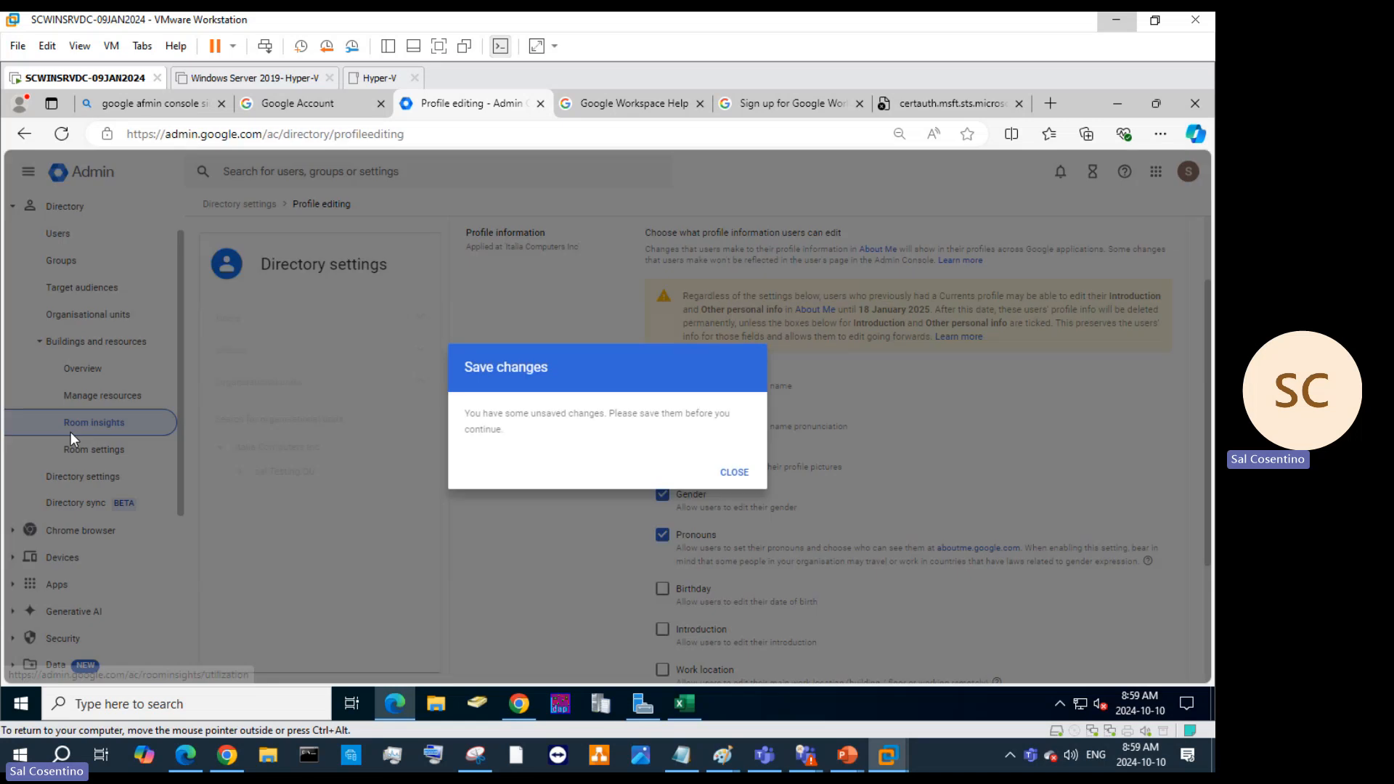
left_click(741, 480)
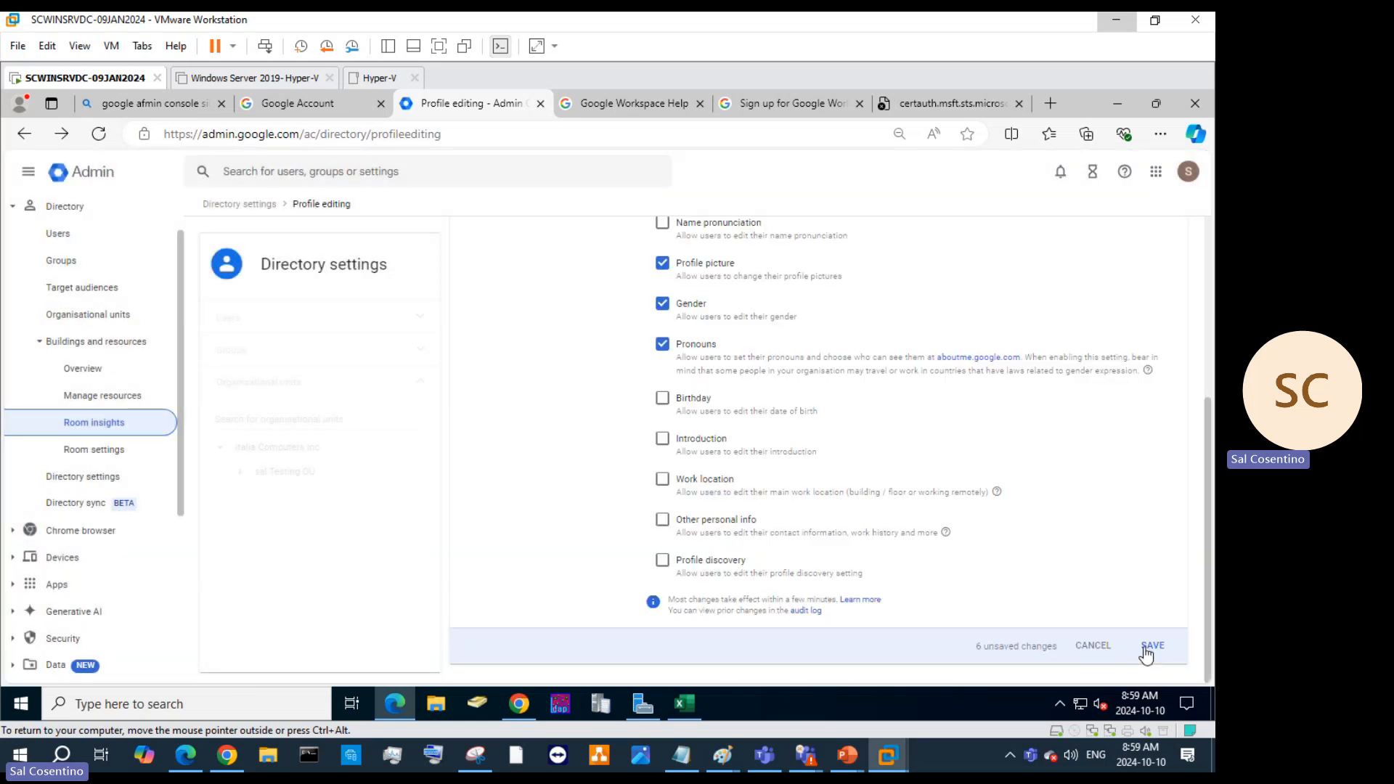
left_click(1151, 645)
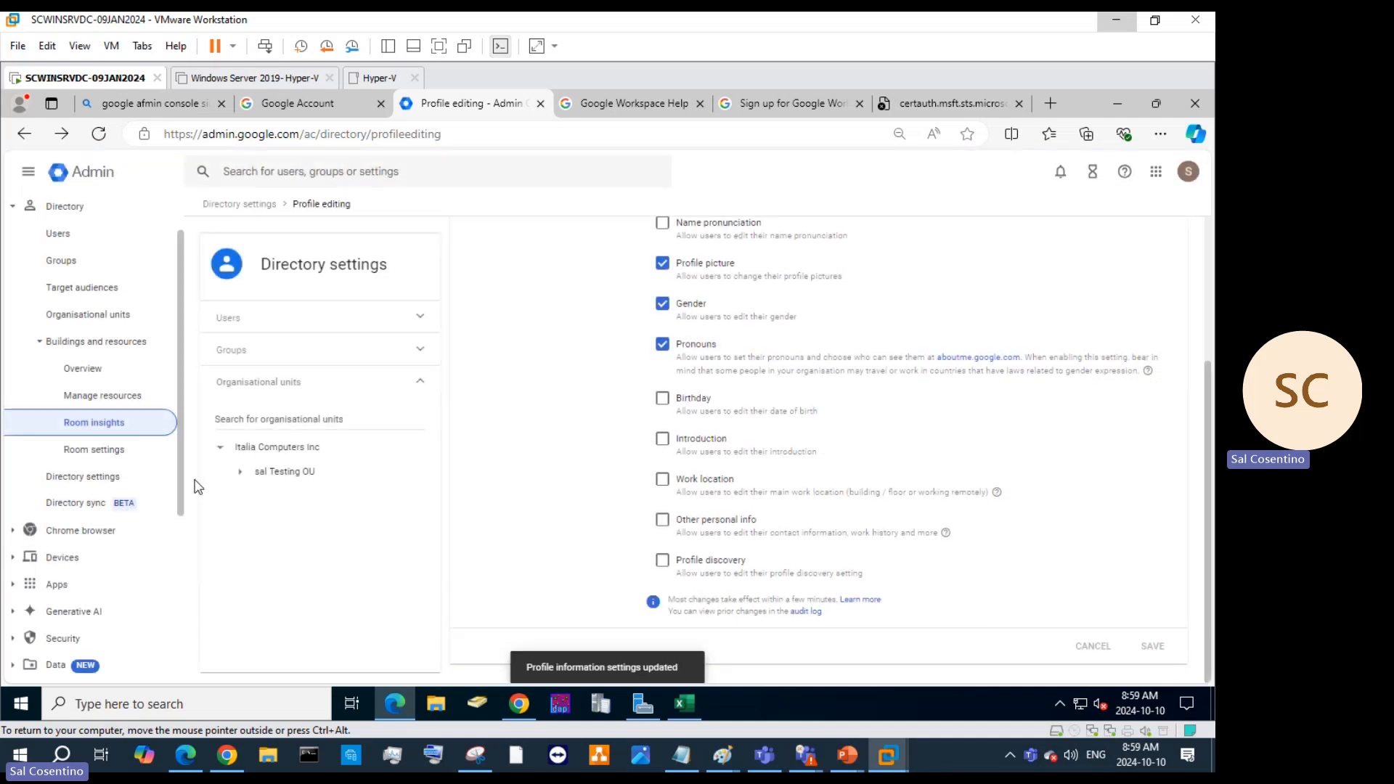
left_click(116, 395)
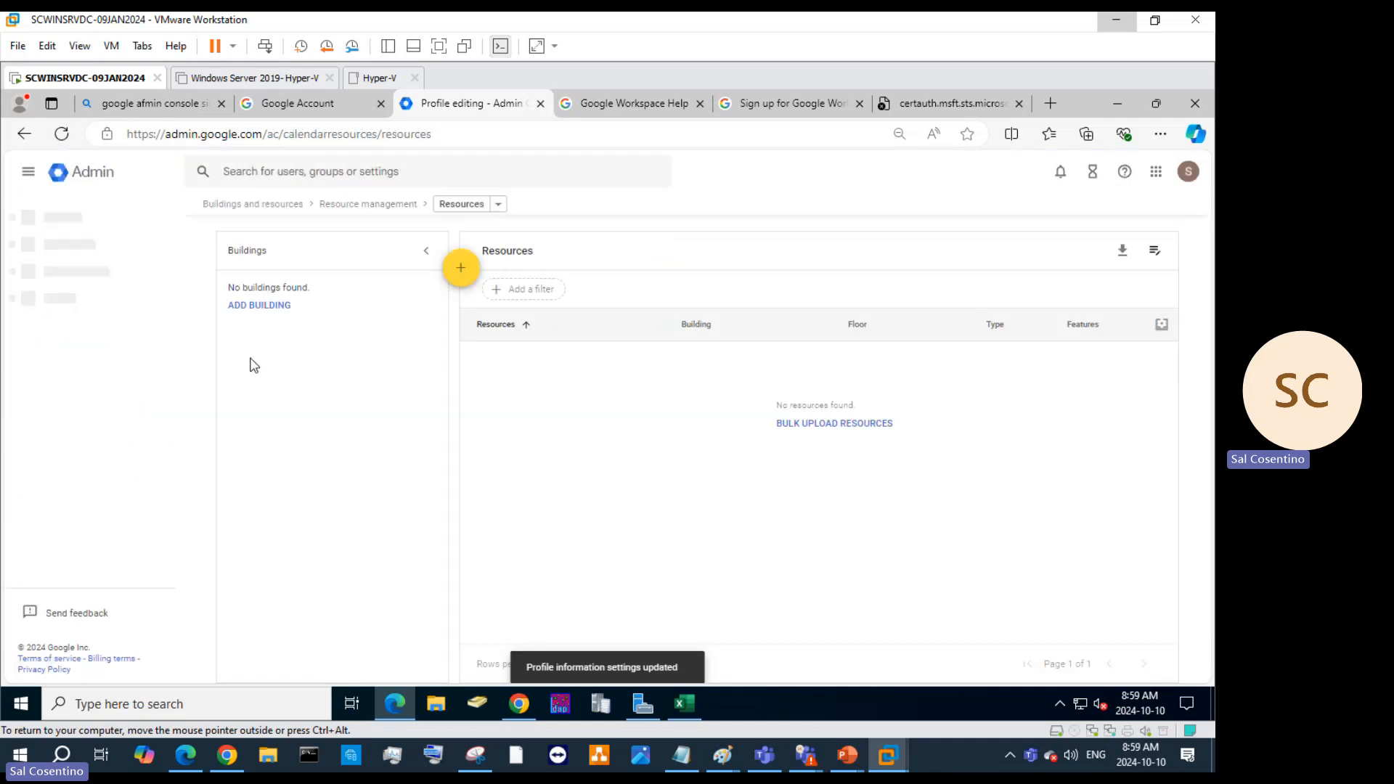
Move from Resources to the empty Buildings page, then expand Reporting and Directory in the sidebar.
mouse_move(460, 270)
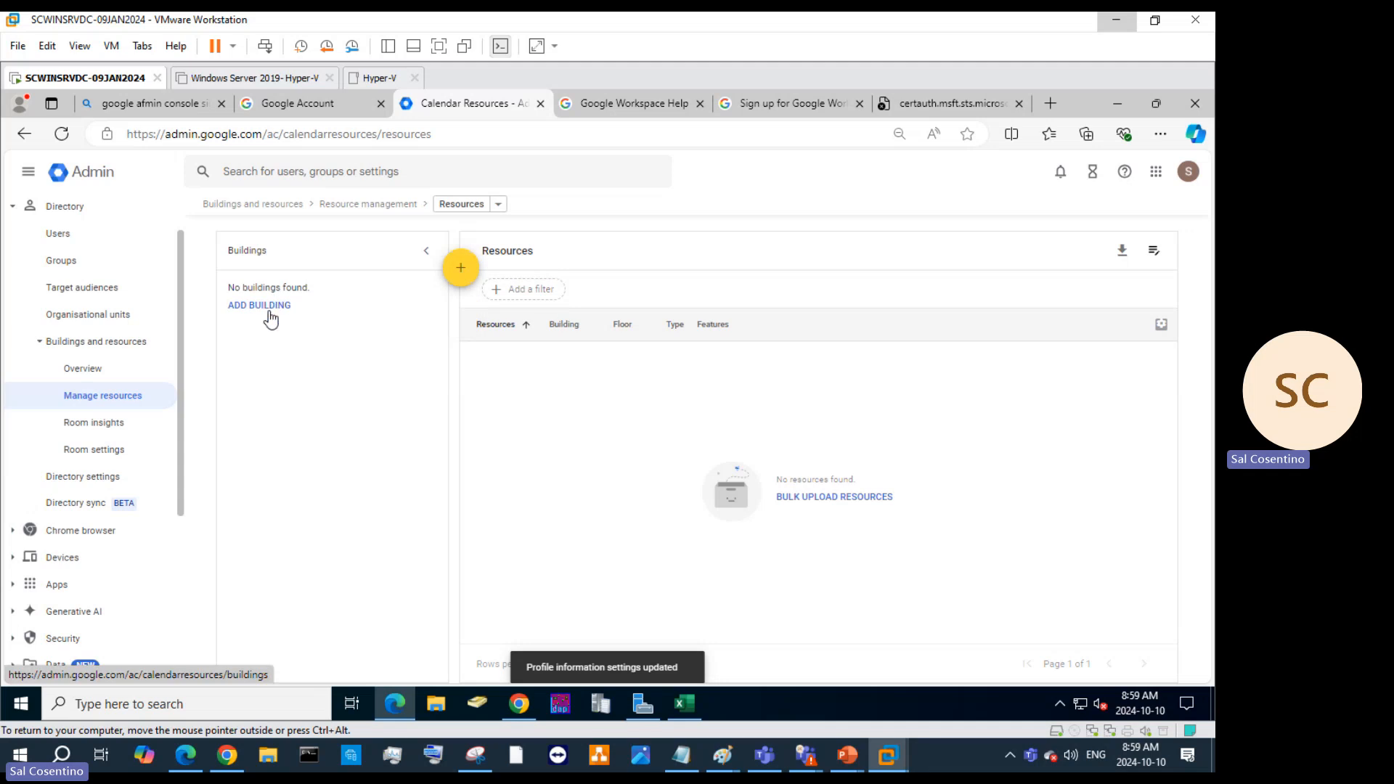
left_click(497, 206)
mouse_move(466, 271)
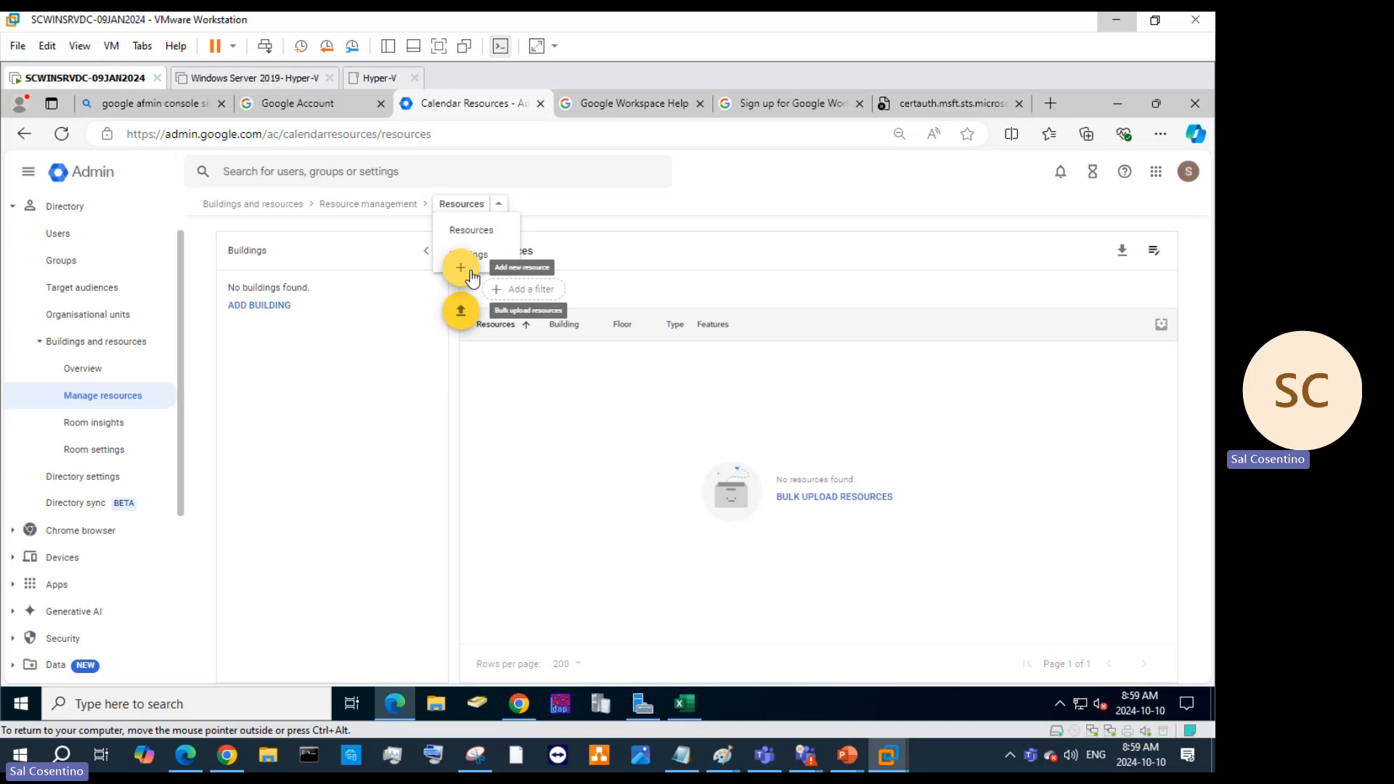
left_click(473, 231)
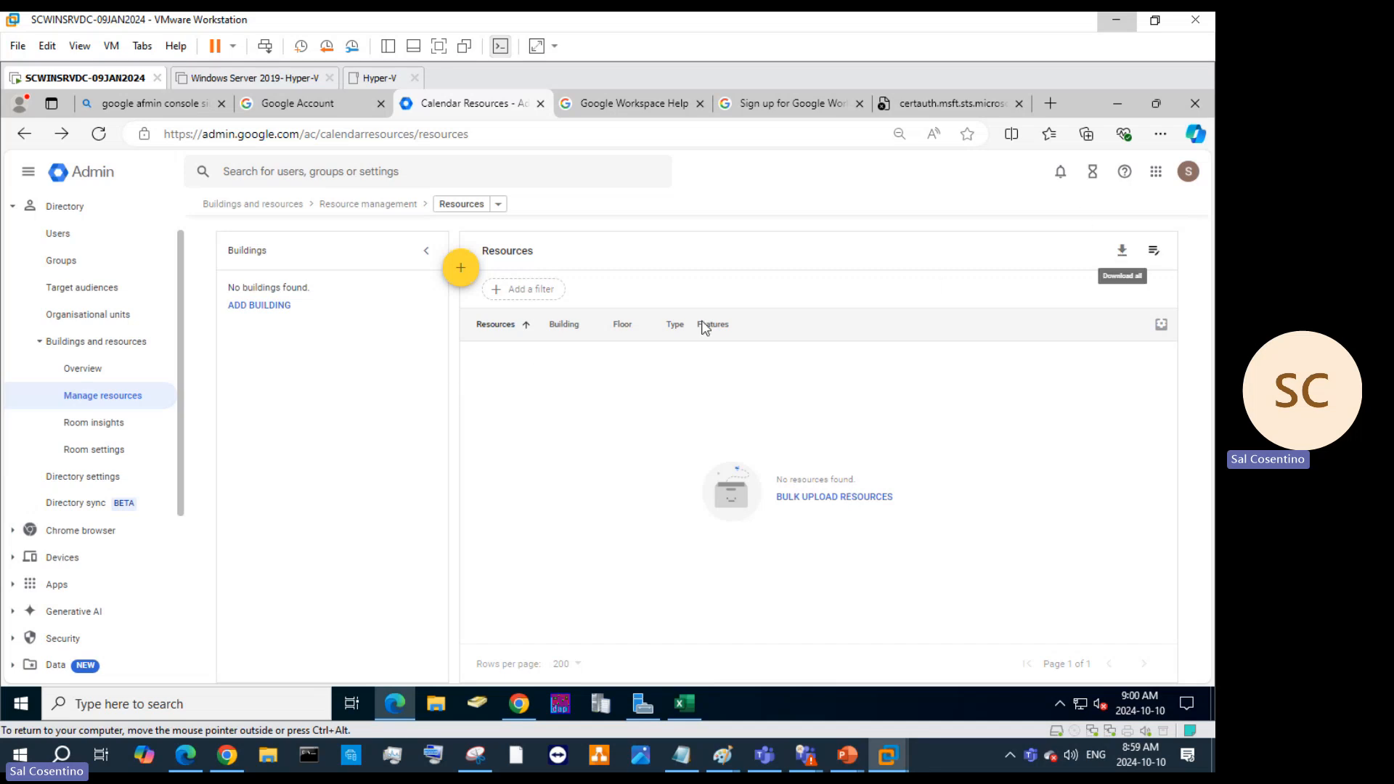
left_click(264, 307)
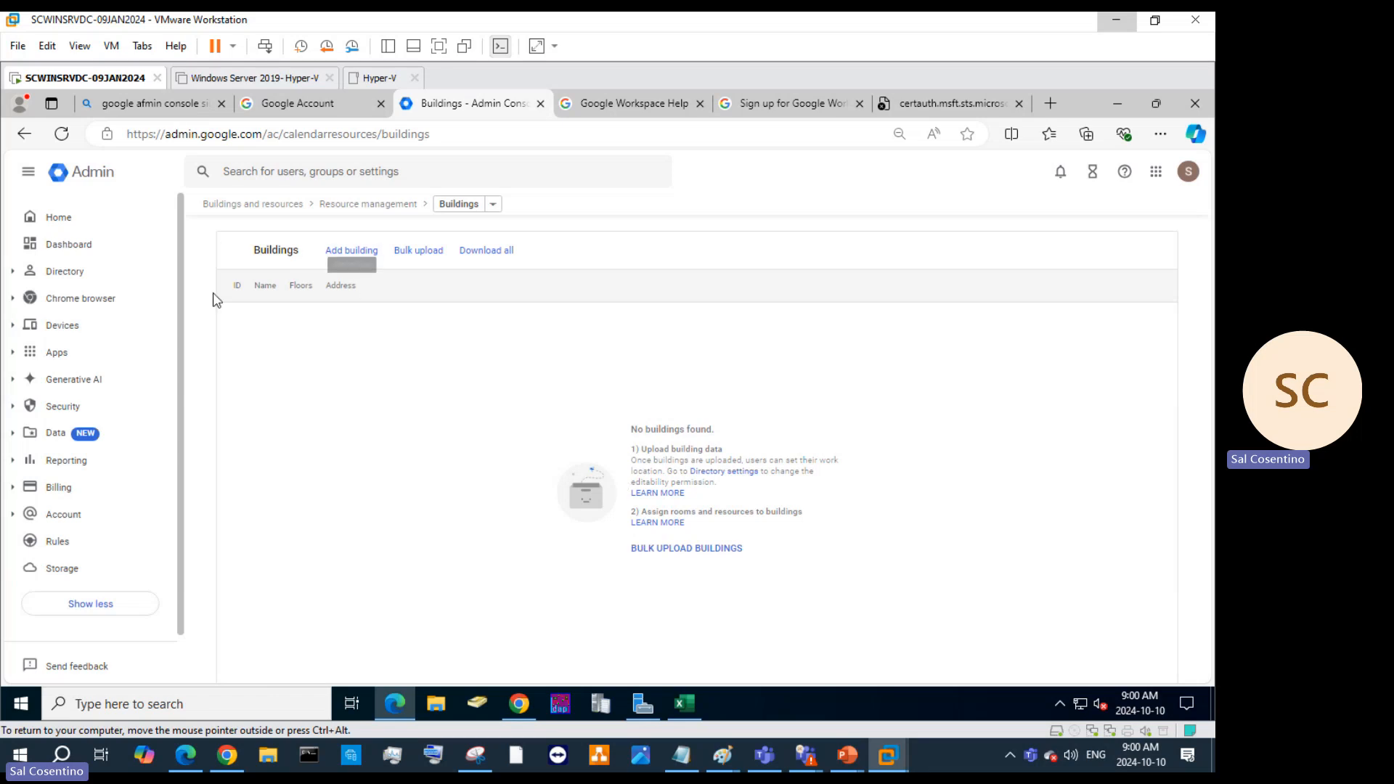
left_click(76, 463)
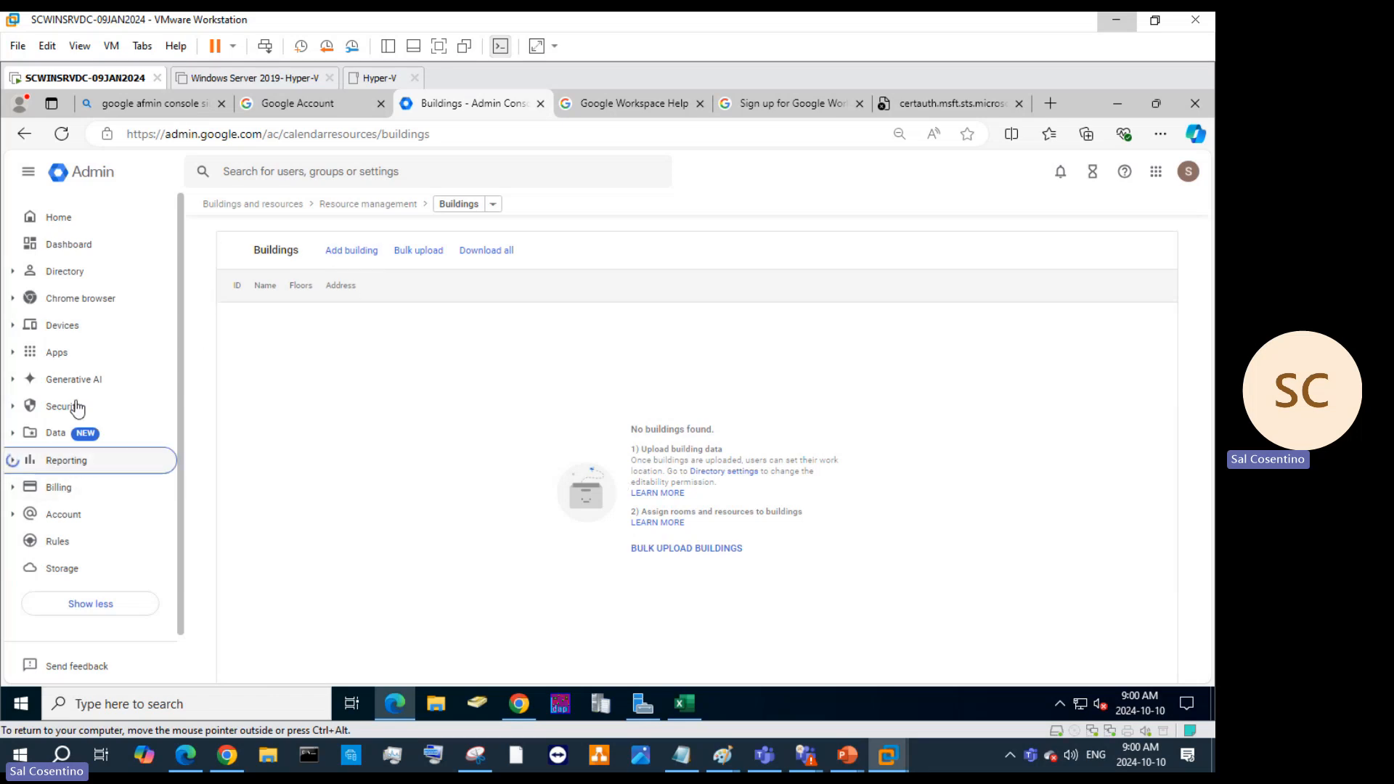
left_click(79, 274)
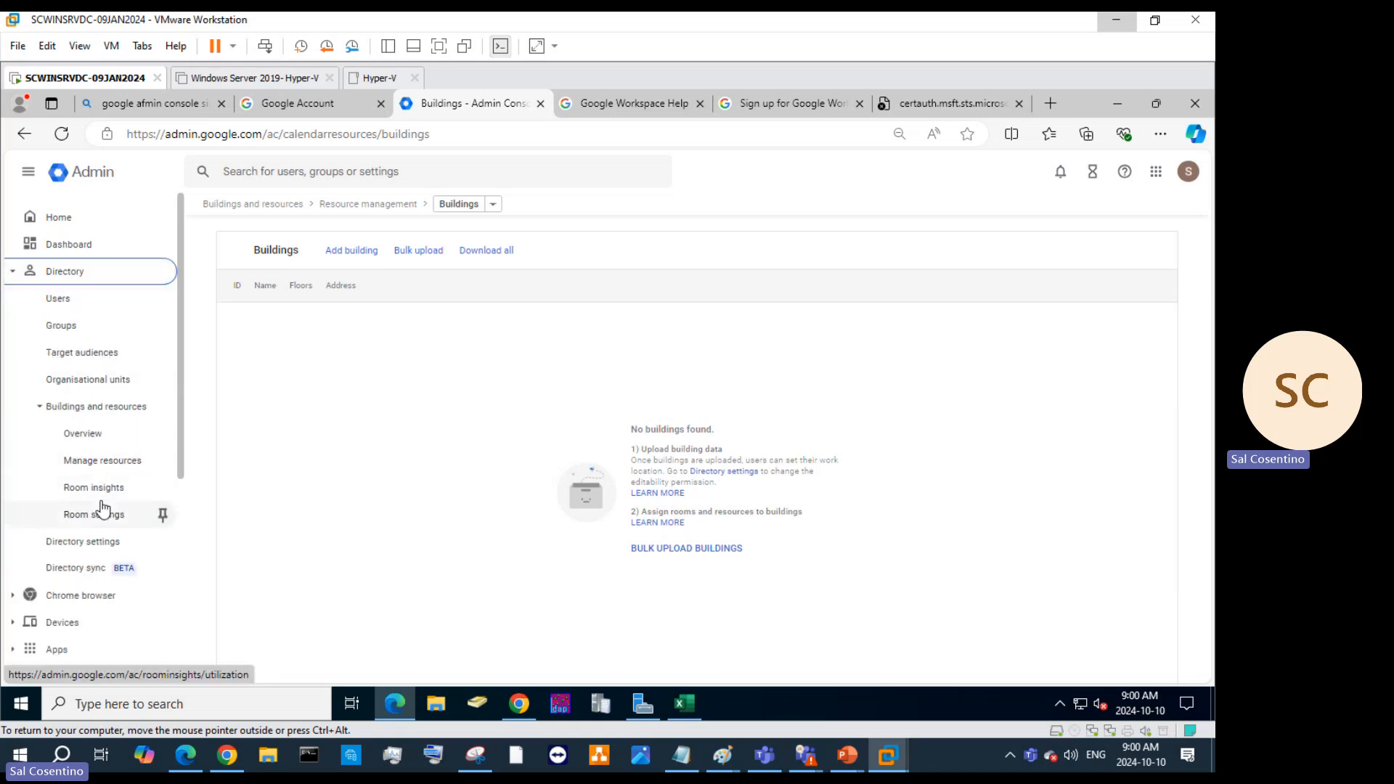
Open Directory settings' Sharing settings and start editing Contact sharing.
left_click(89, 542)
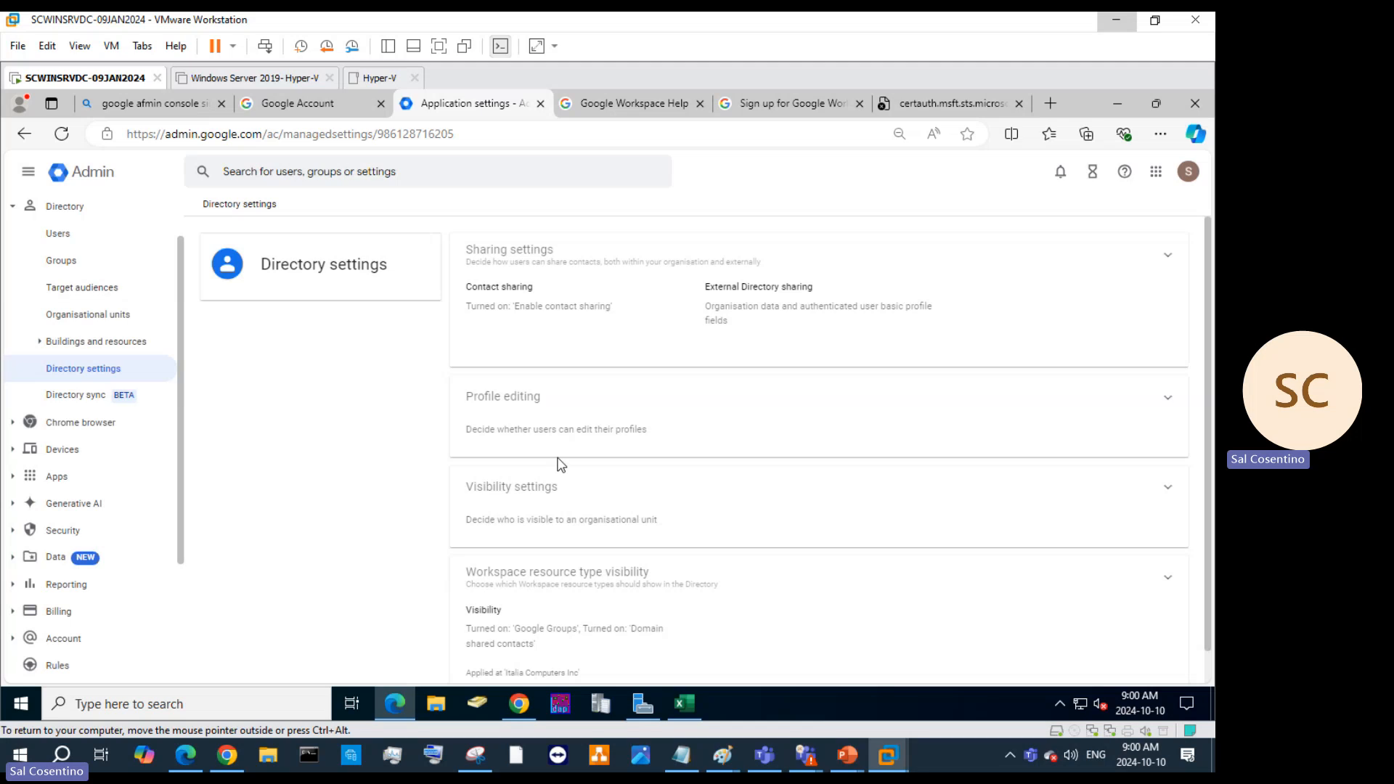
scroll(560, 464, "down", 1)
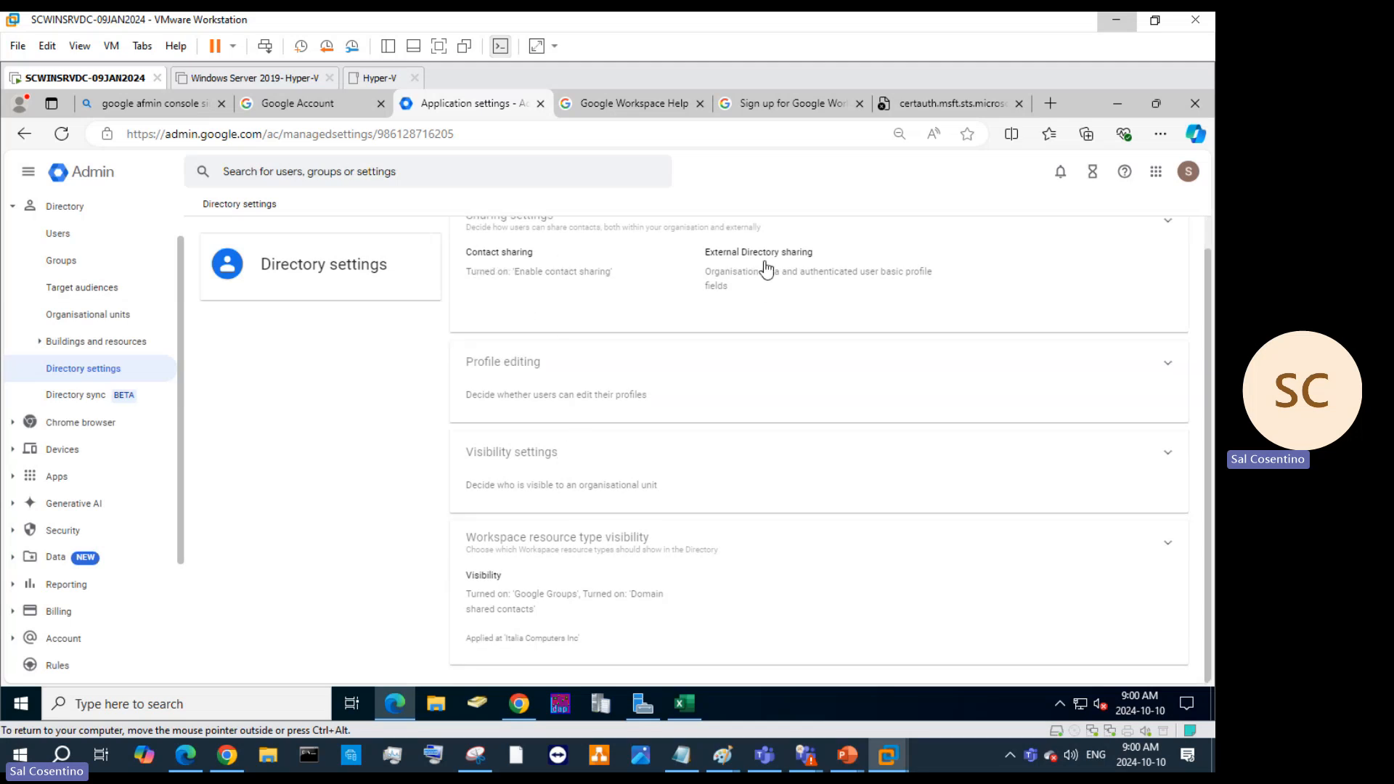
left_click(1166, 225)
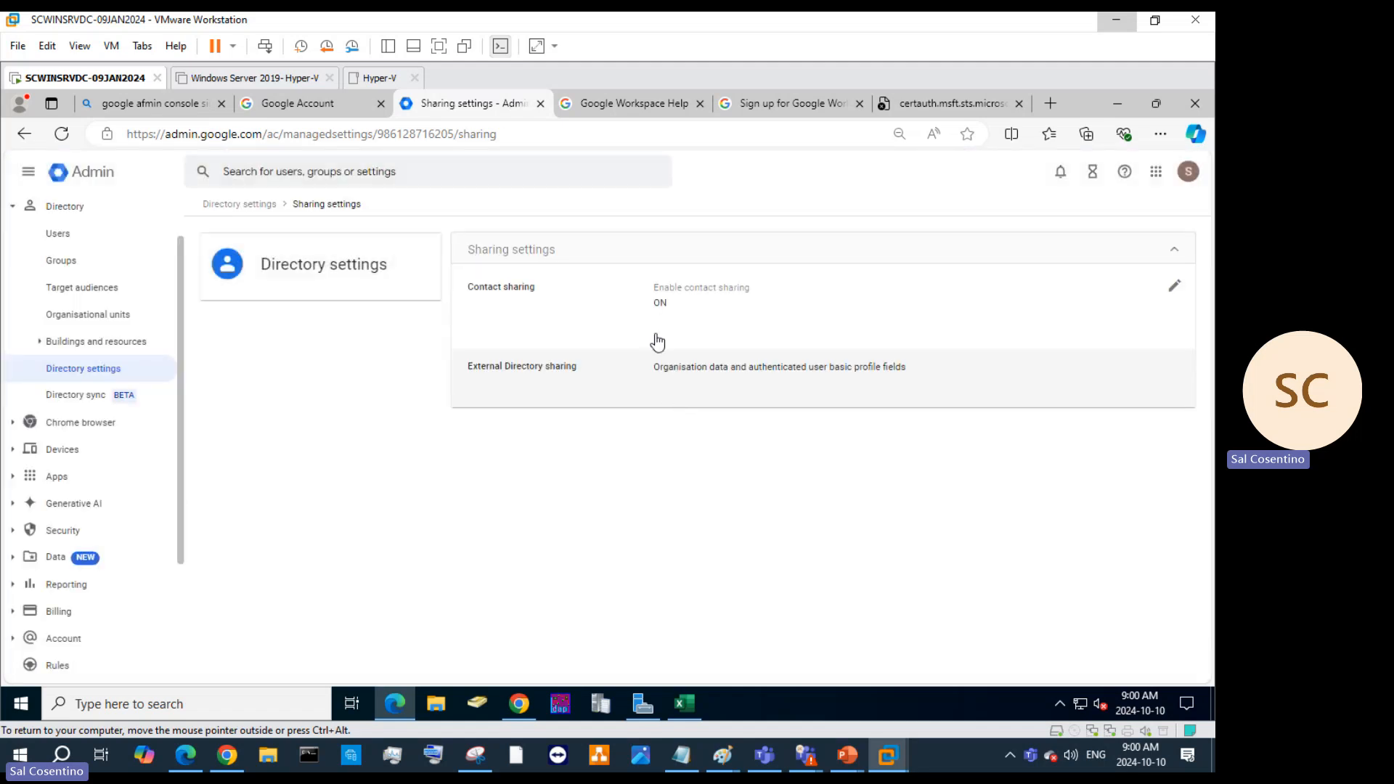
left_click(1167, 296)
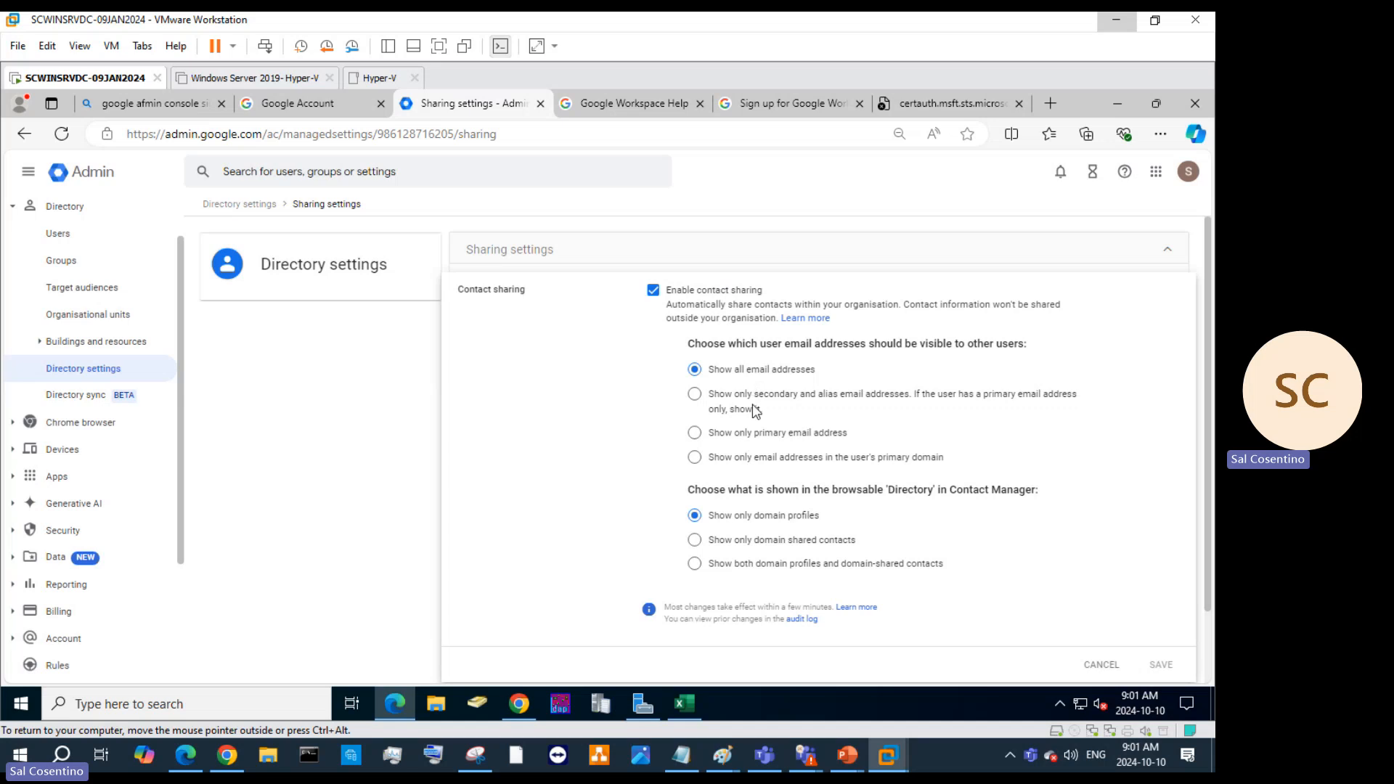
Choose 'Show only domain shared contacts' and 'Show only secondary and alias email addresses'.
left_click(695, 541)
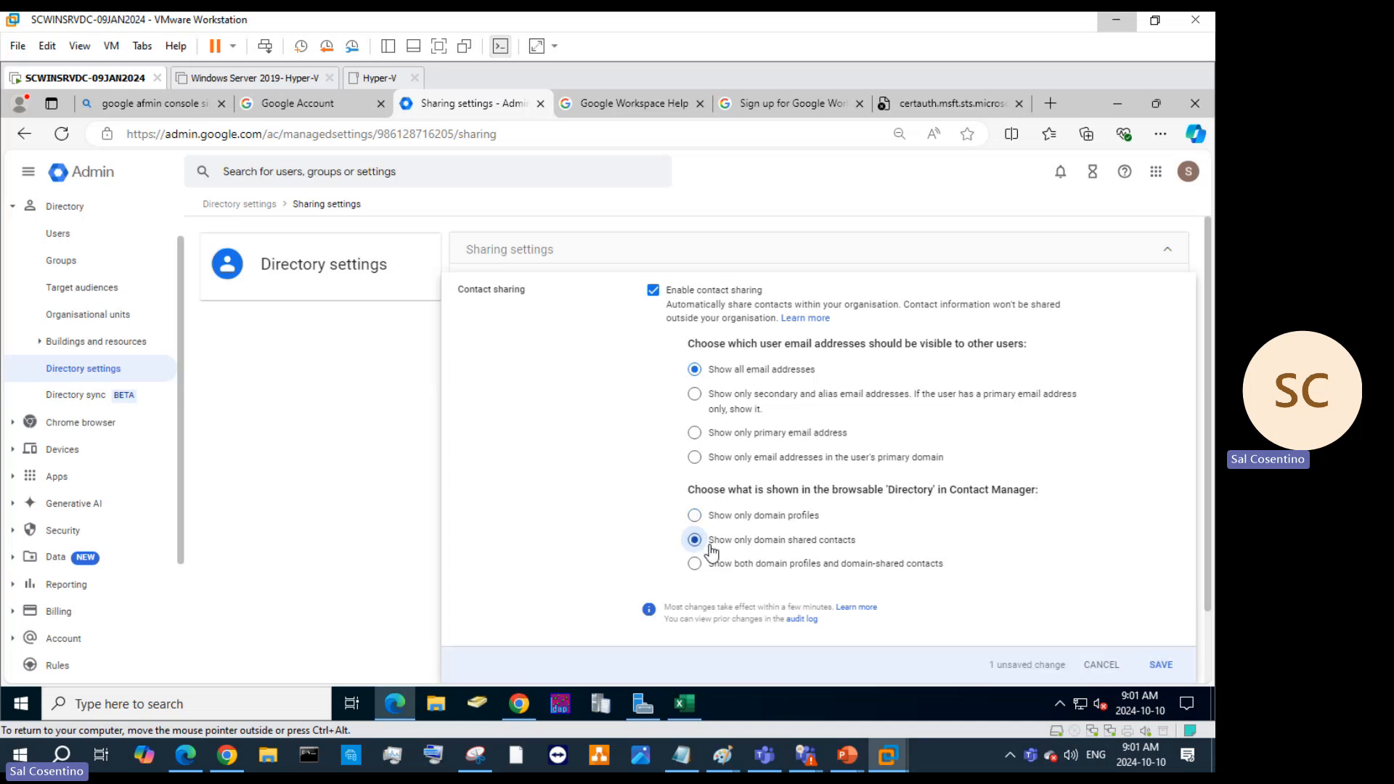
scroll(783, 583, "down", 1)
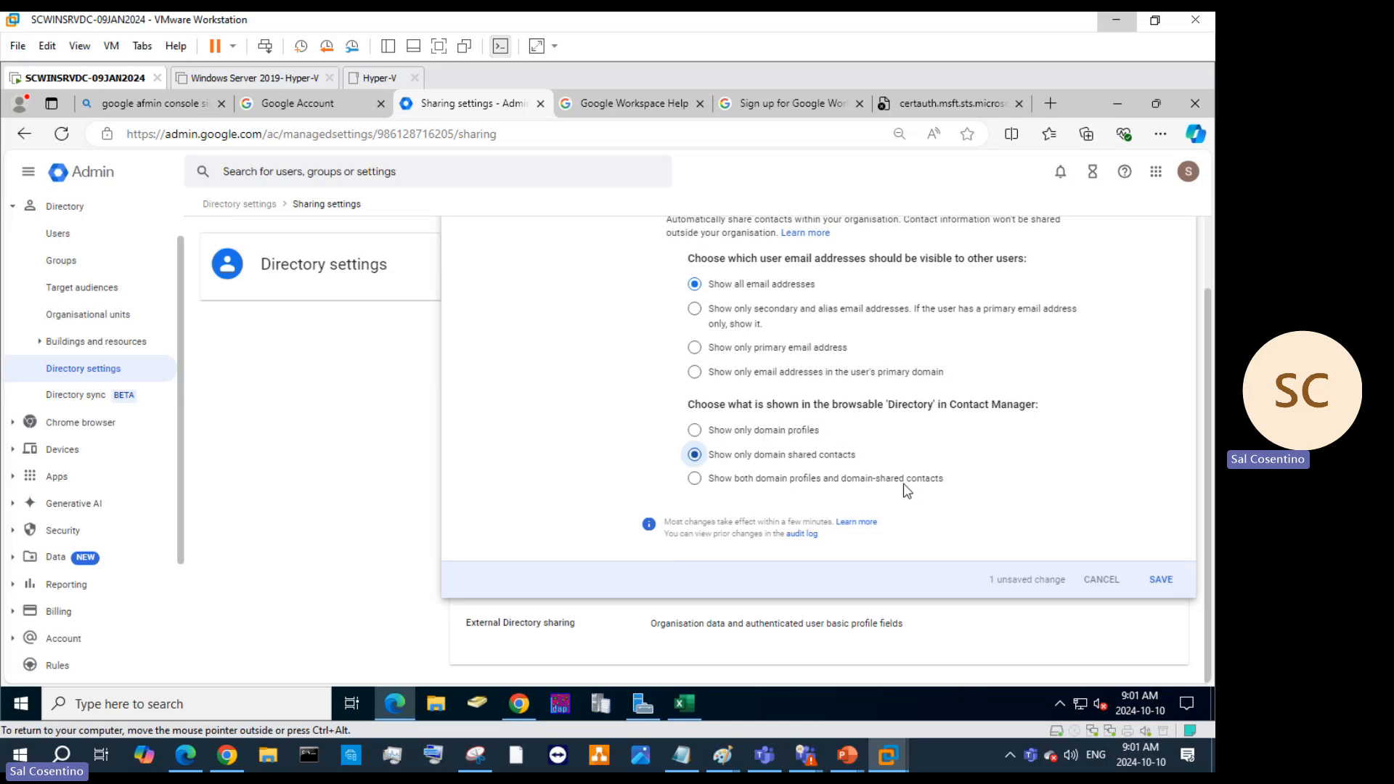
scroll(906, 491, "up", 1)
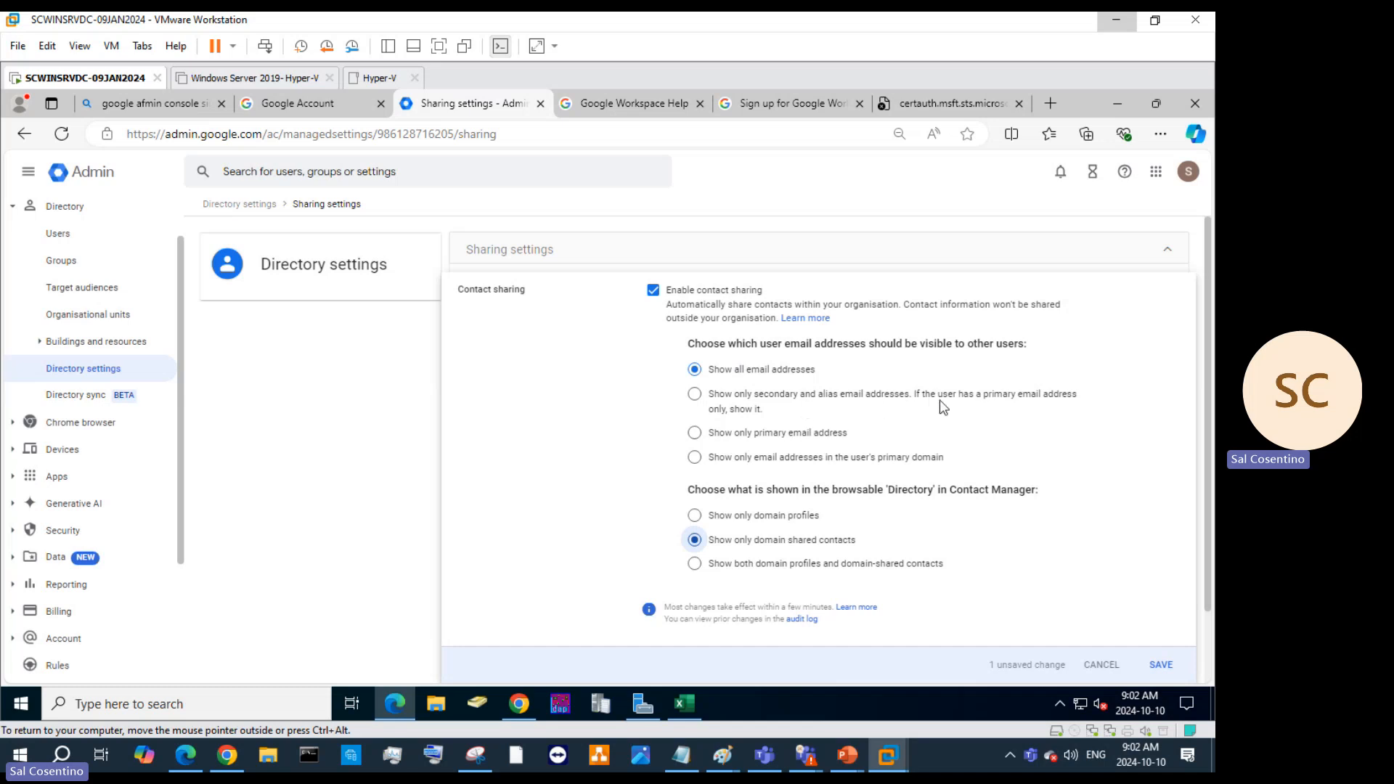
left_click(694, 394)
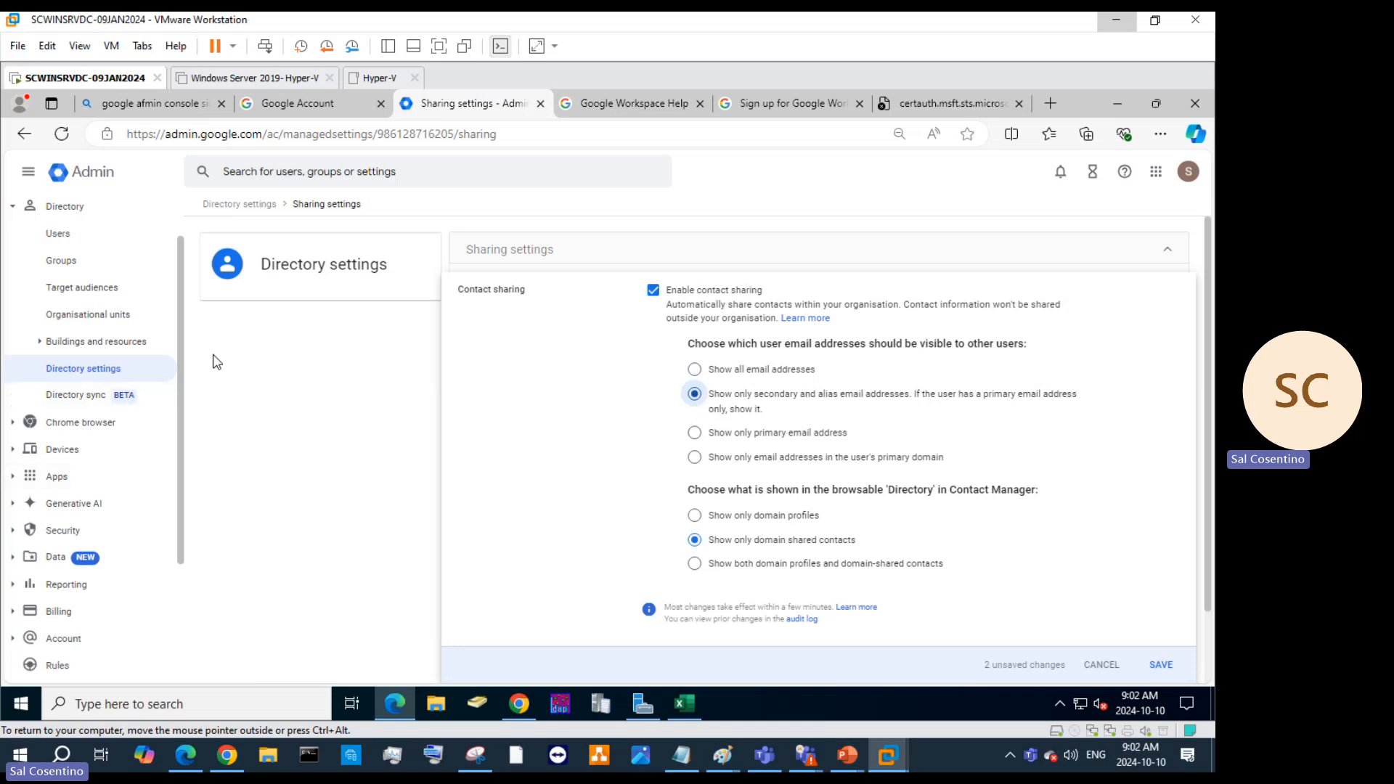
scroll(878, 493, "down", 1)
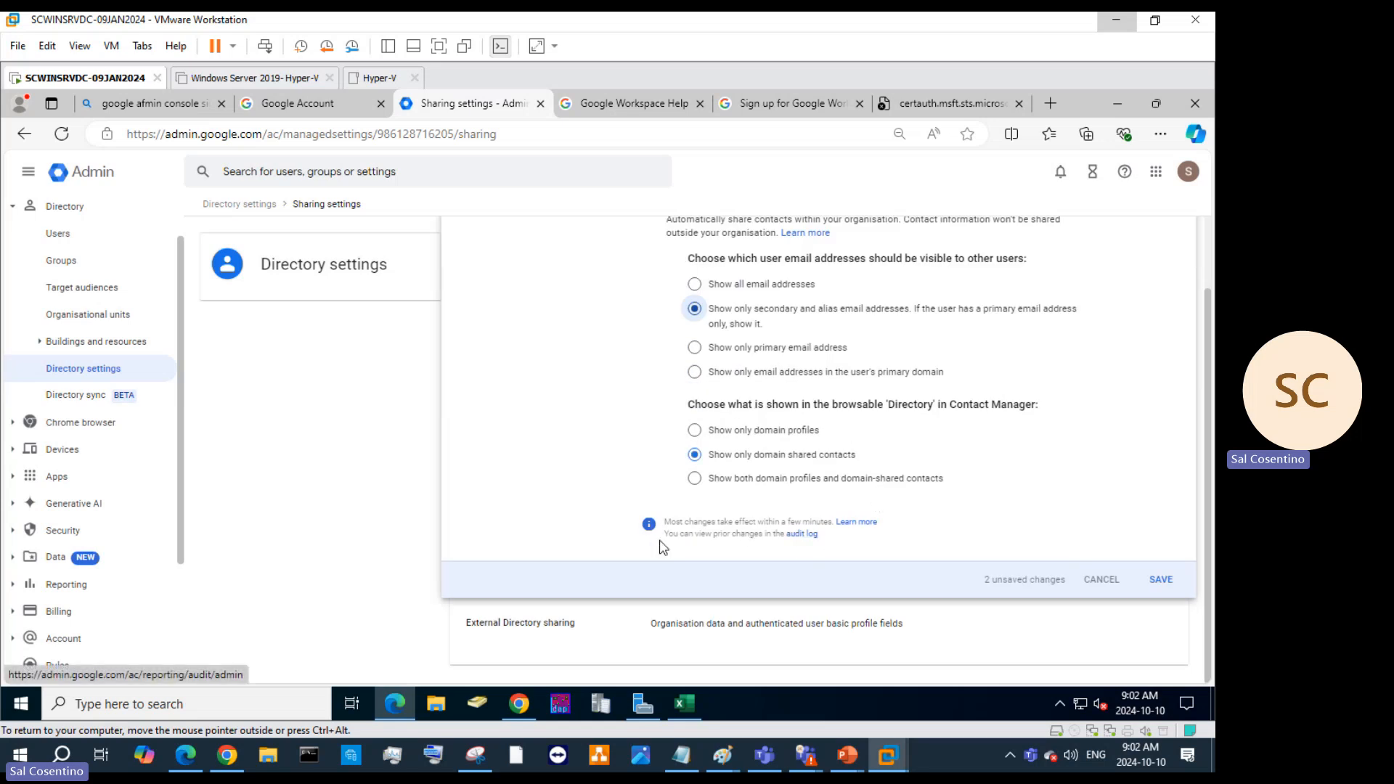
Open the audit log of prior changes and read about the upcoming privilege change.
left_click(802, 534)
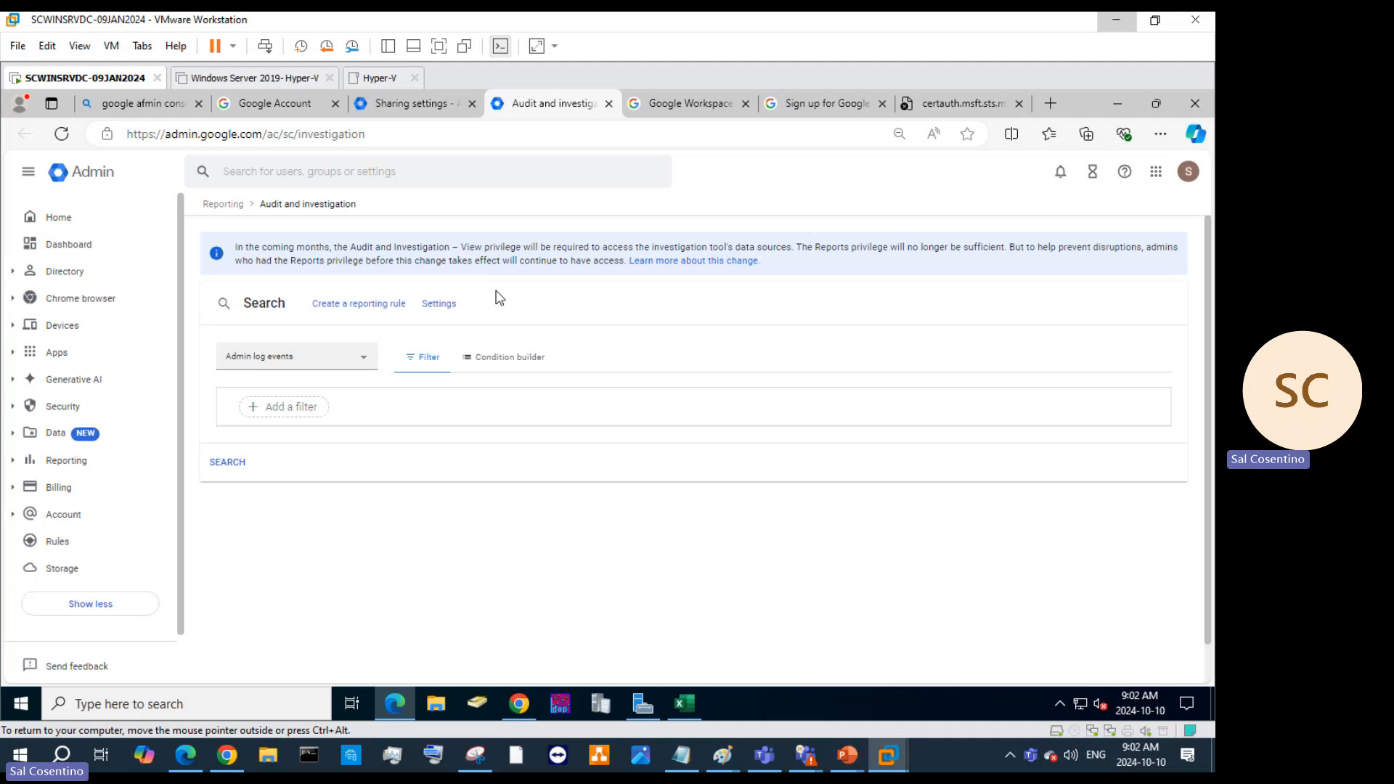
left_click(683, 263)
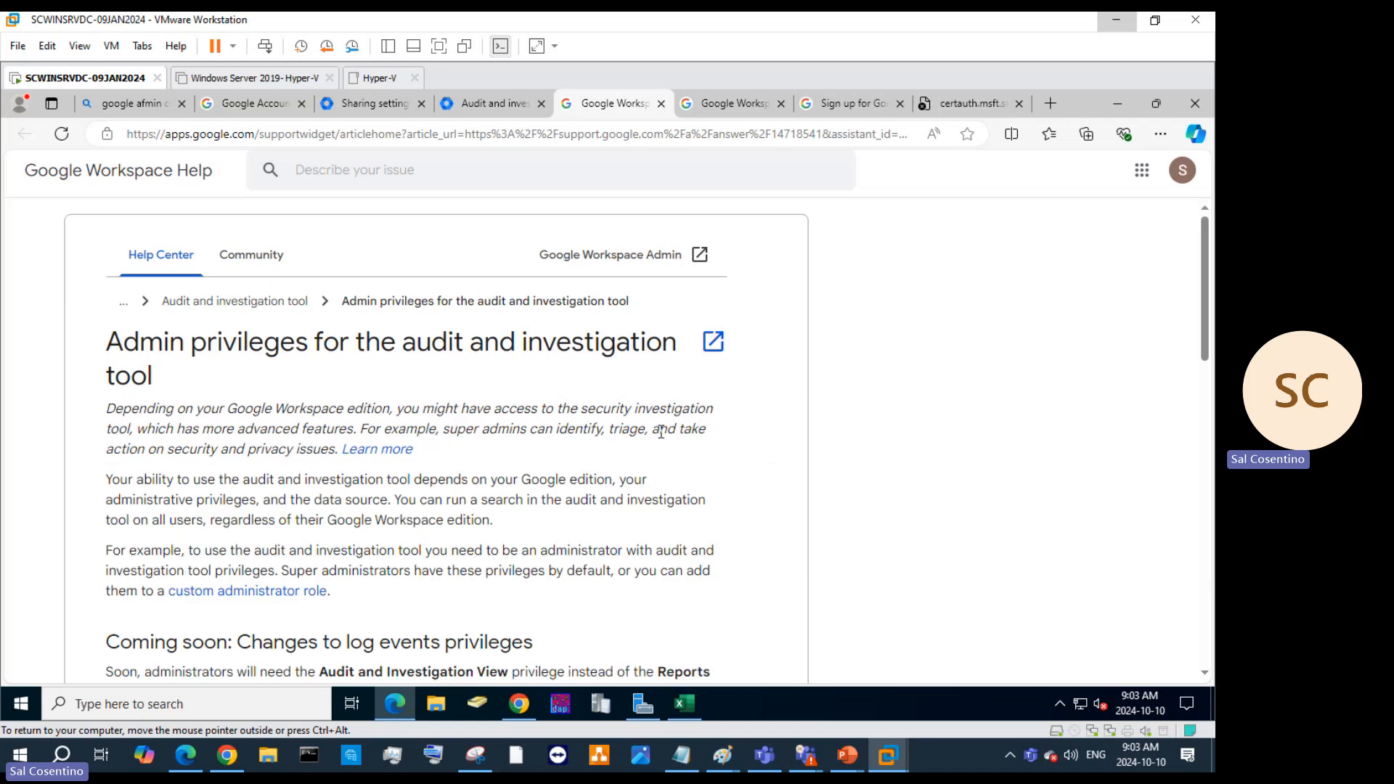
scroll(646, 493, "down", 5)
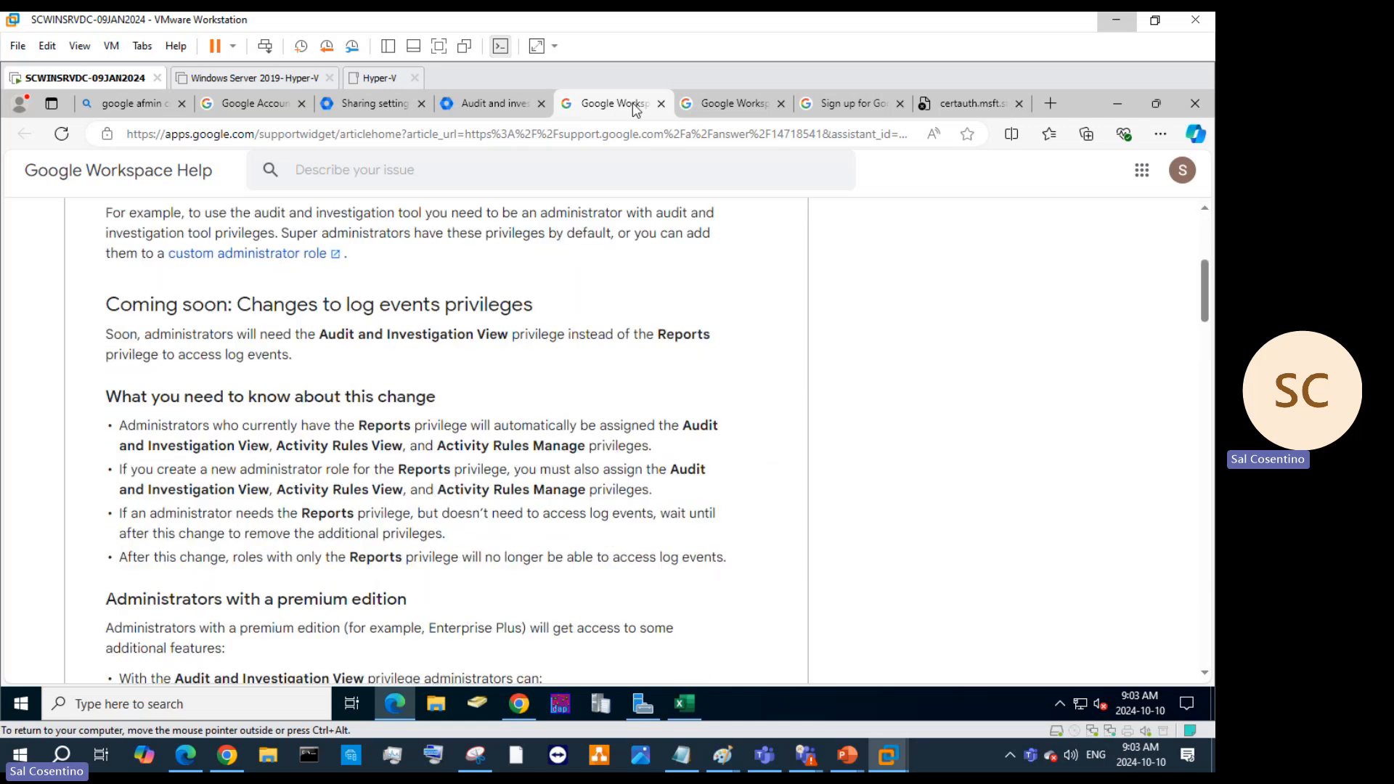
Return to Audit and investigation and browse the list of log event data sources.
left_click(512, 103)
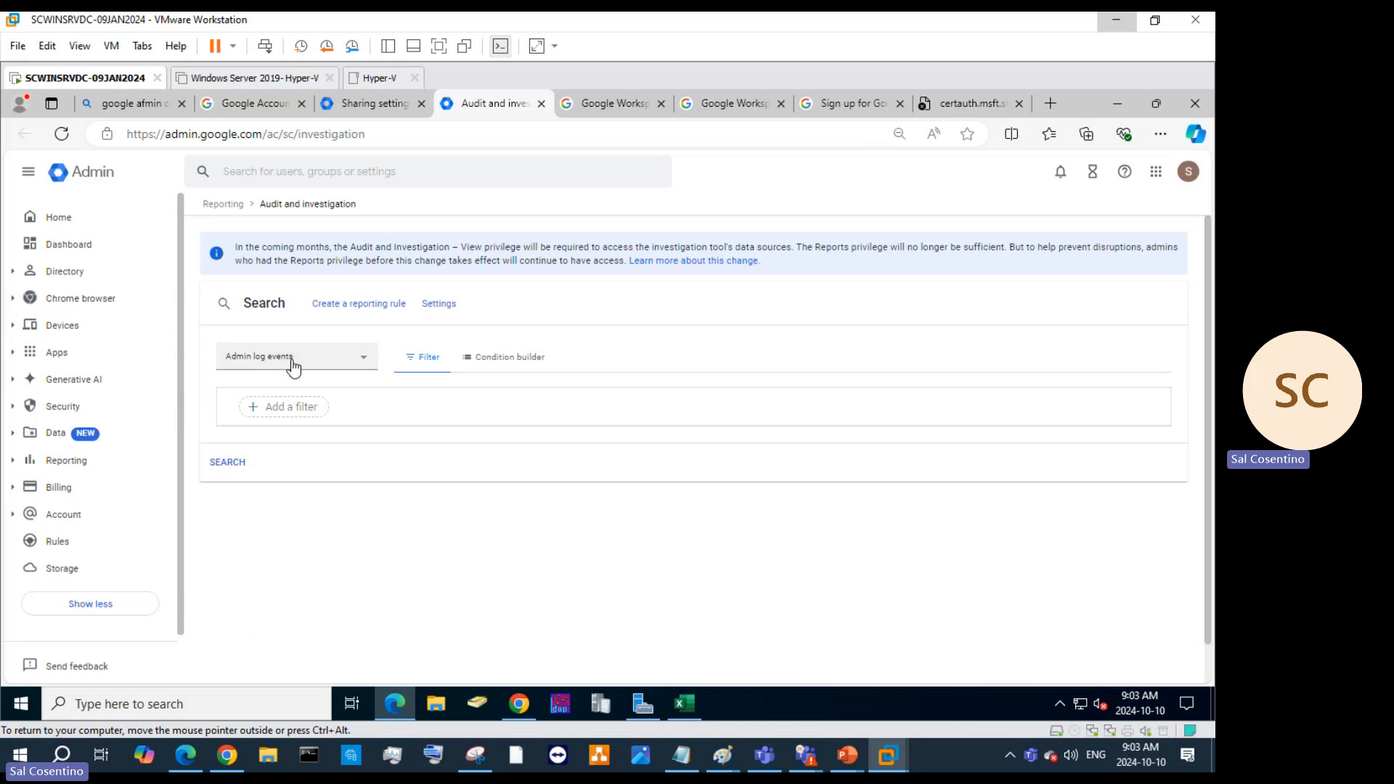
left_click(351, 367)
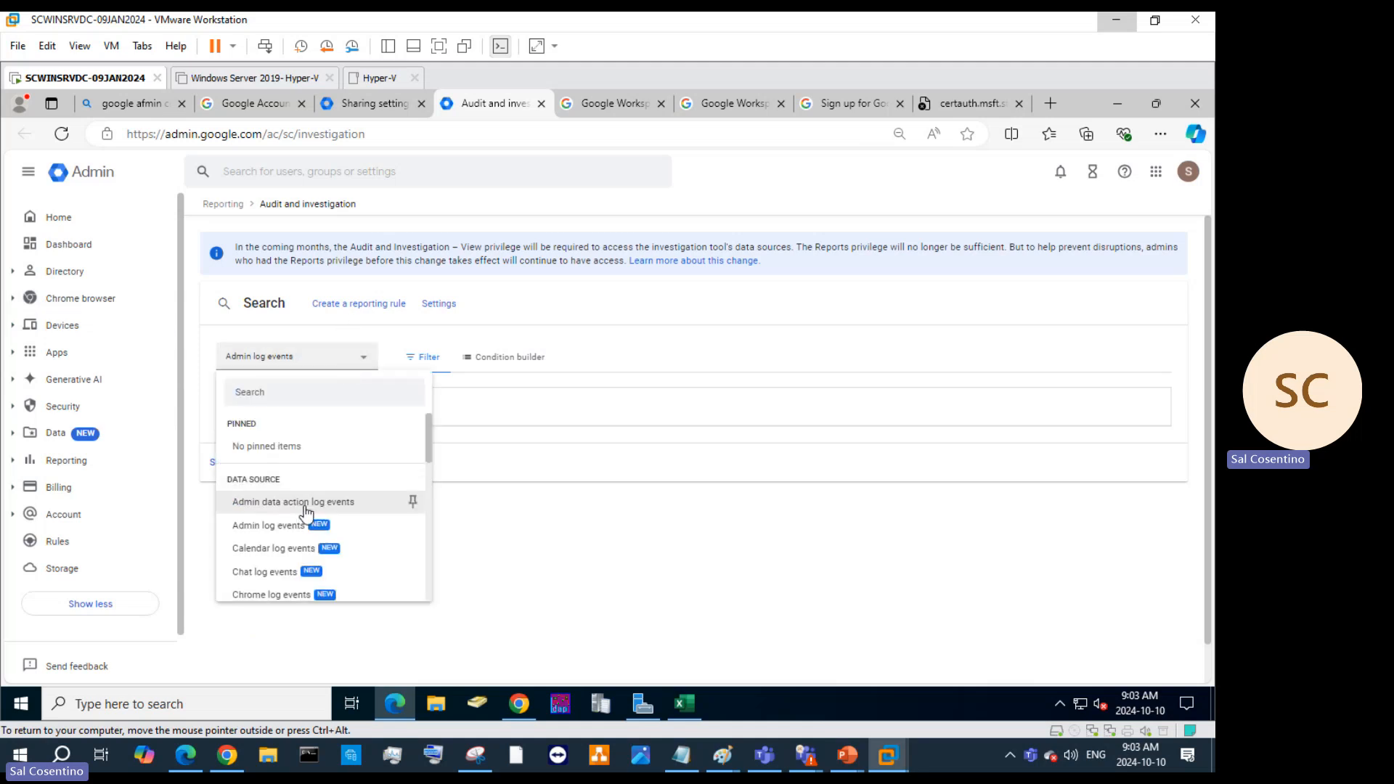
scroll(305, 512, "down", 4)
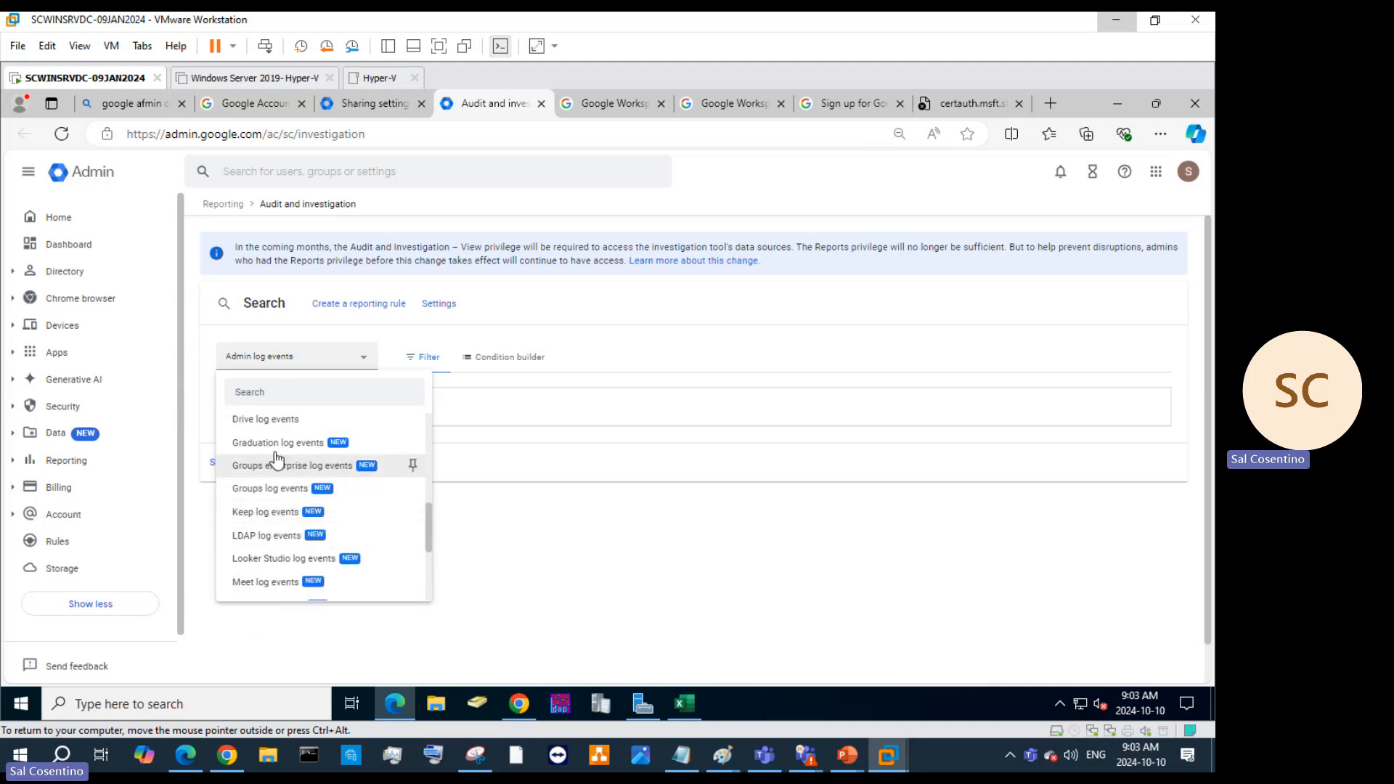
scroll(310, 500, "down", 3)
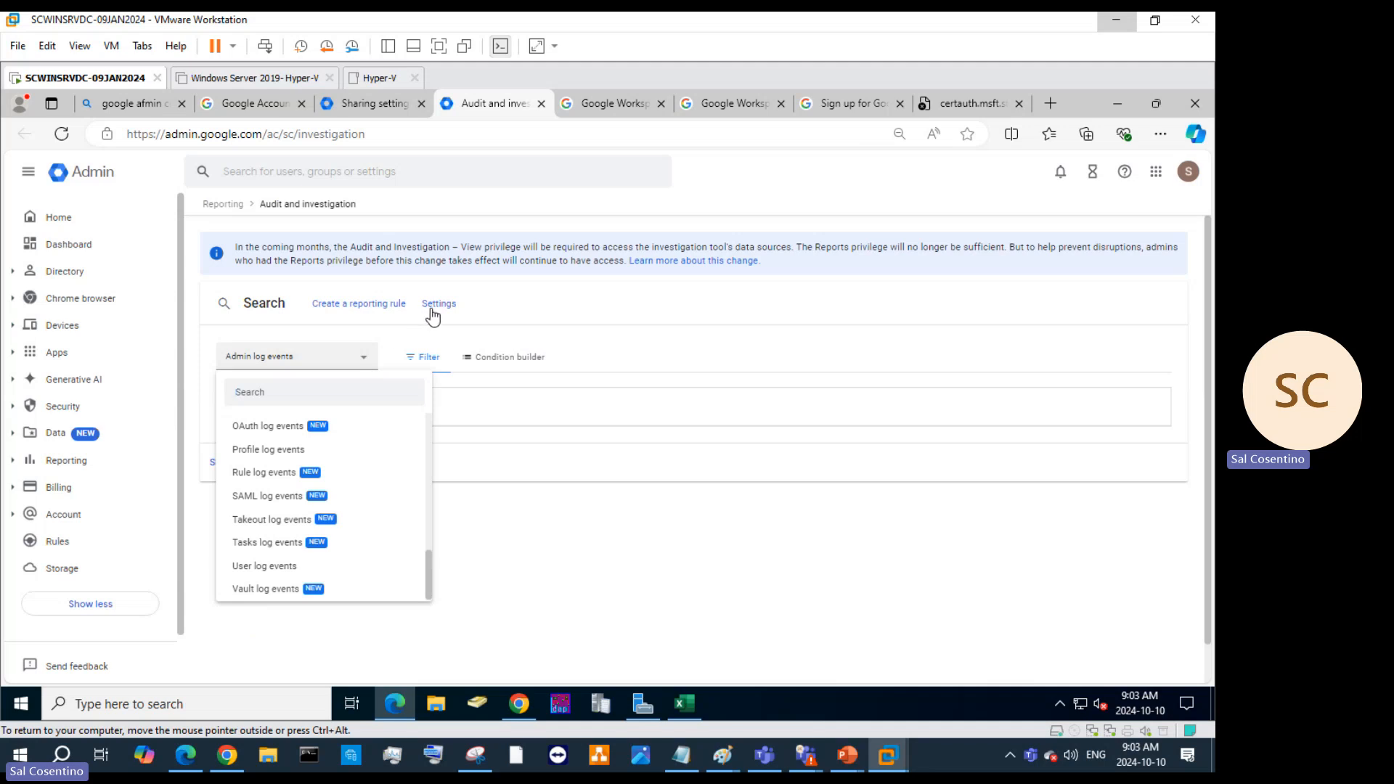
Close the data source list and start a new reporting rule named 'test'.
left_click(361, 313)
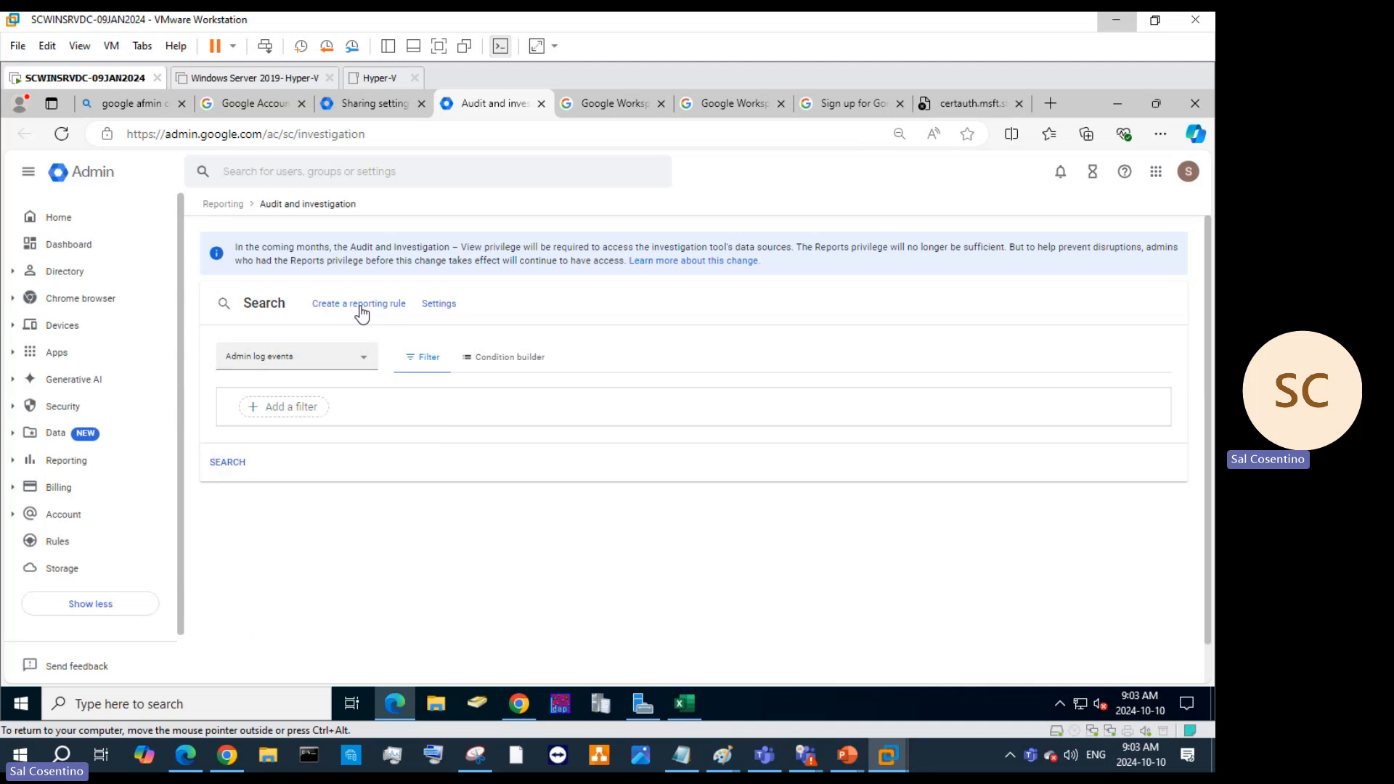
left_click(361, 304)
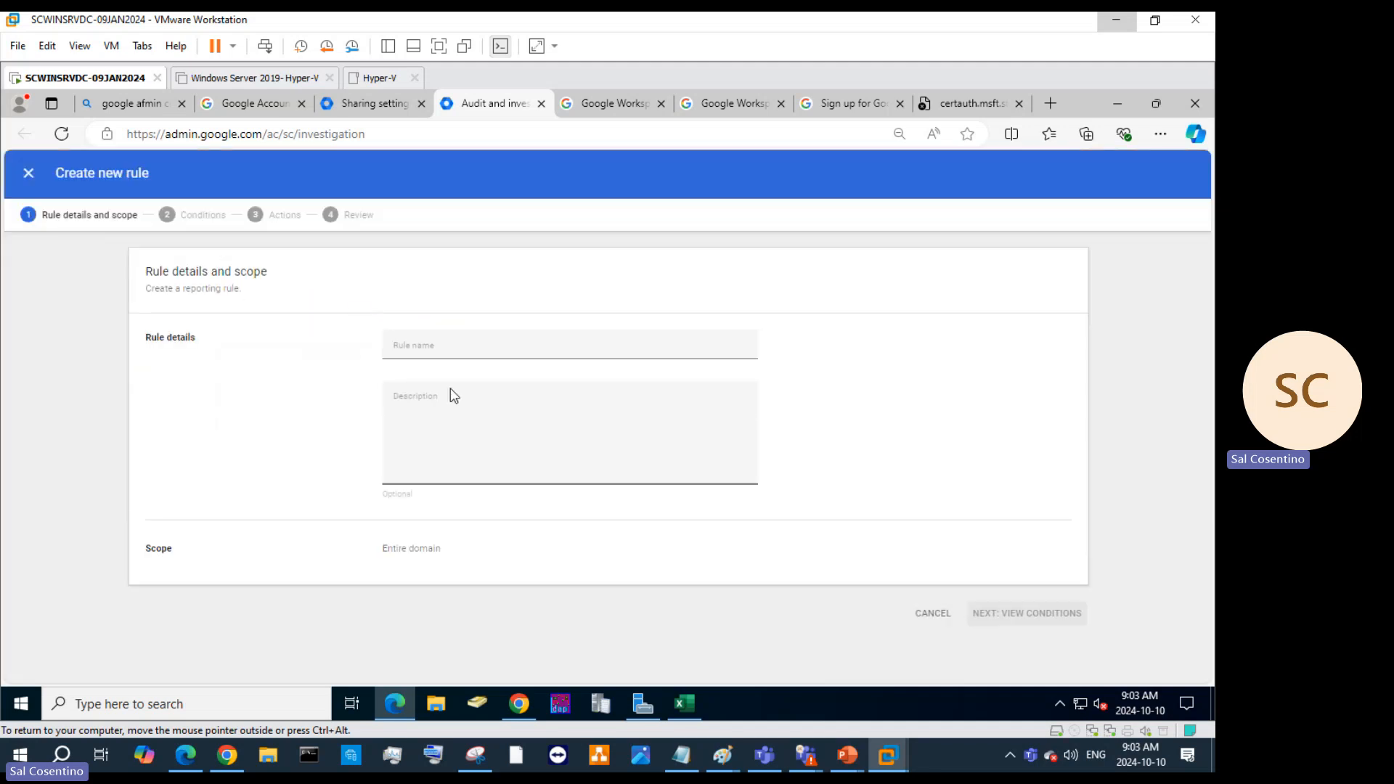
left_click(459, 347)
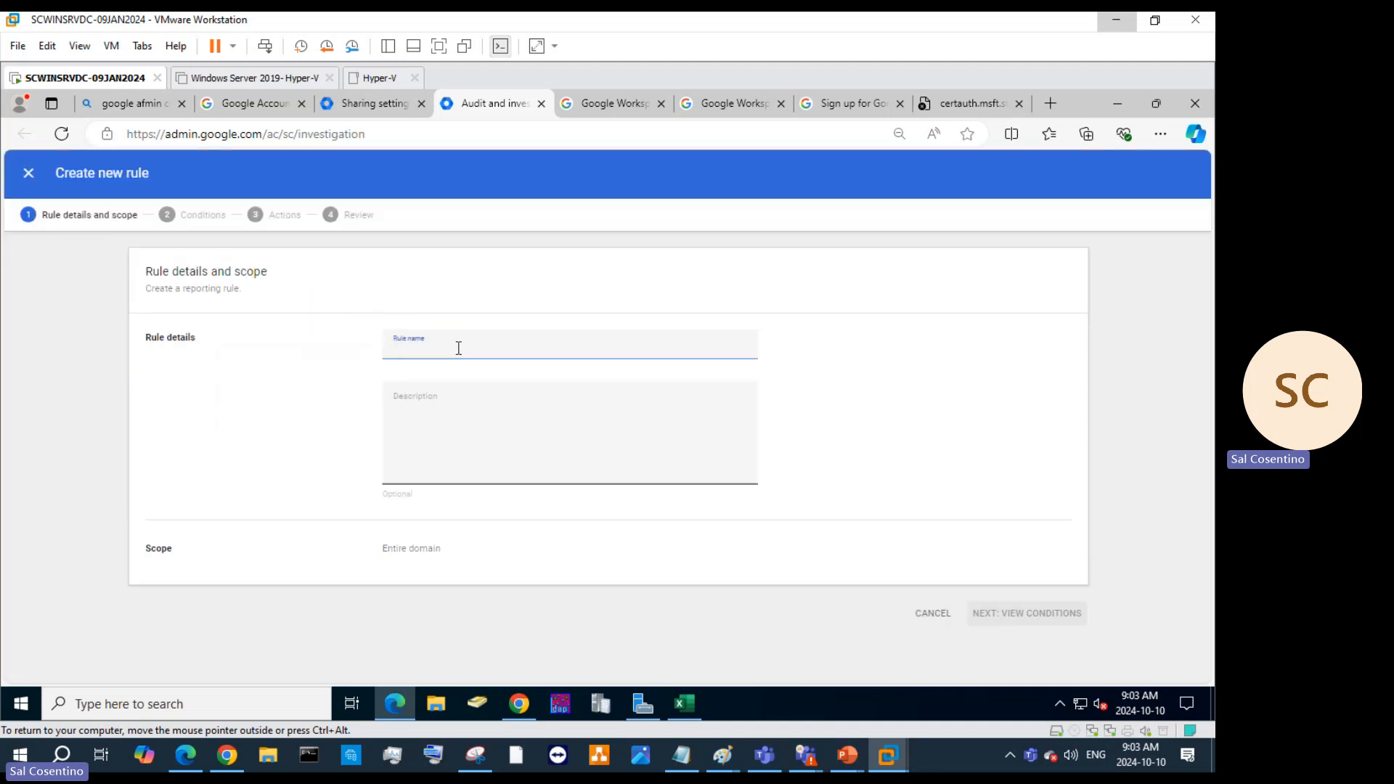
type("test")
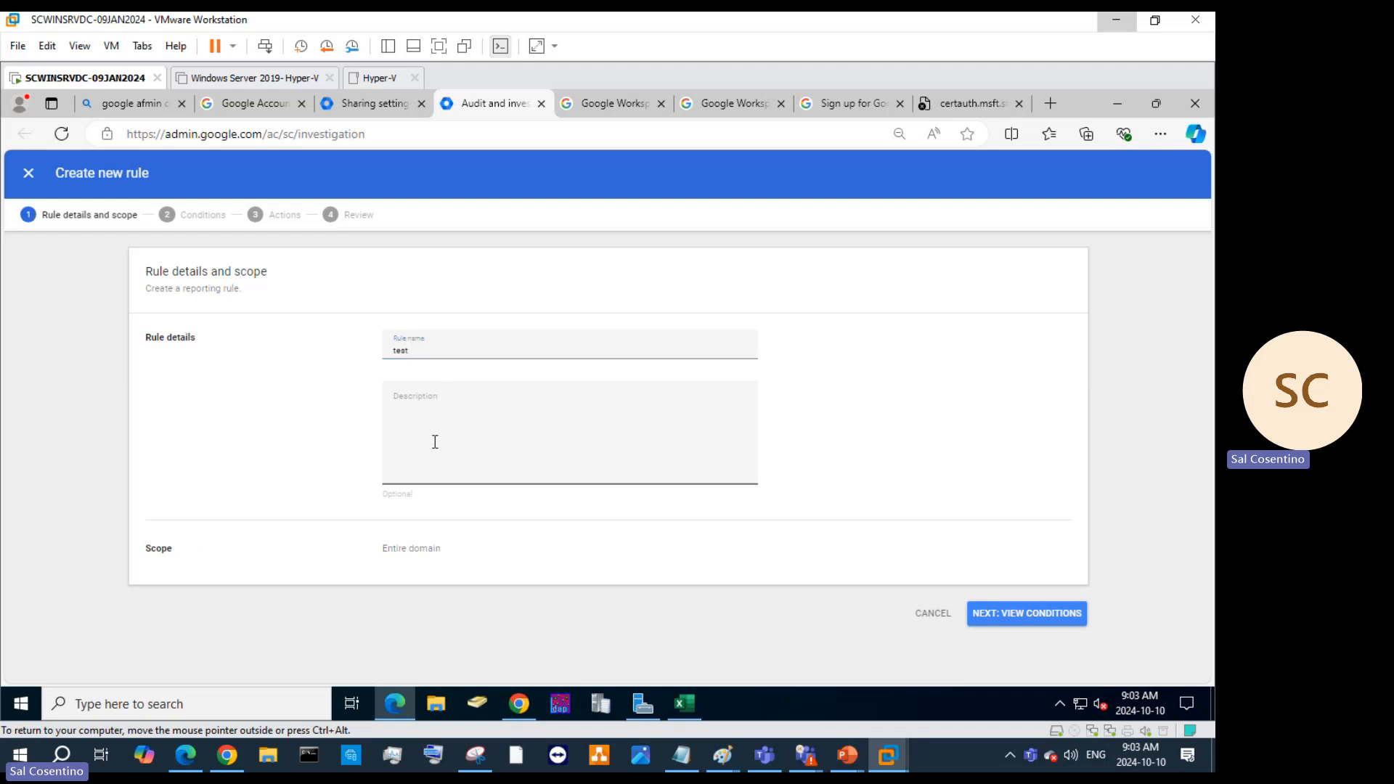
left_click(1014, 615)
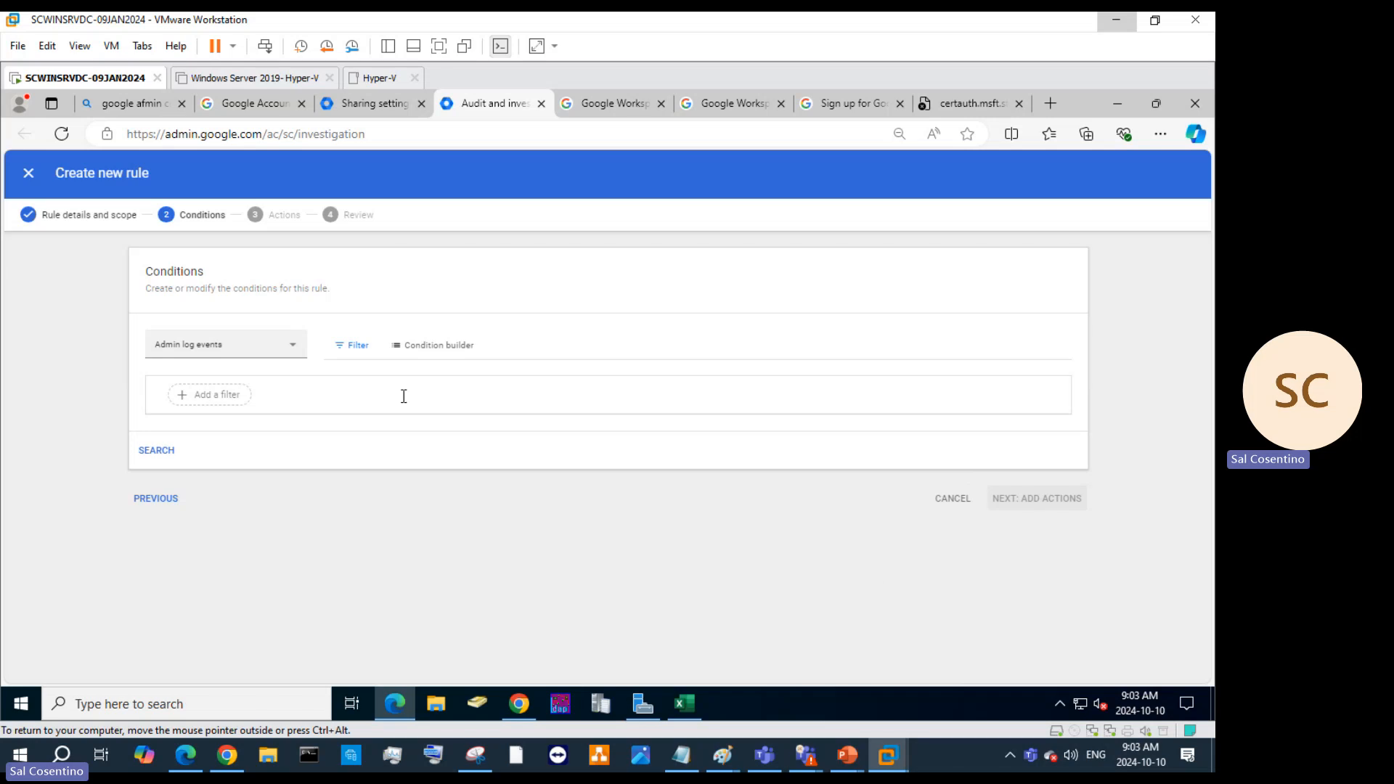
In the condition builder, add the condition Device type contains Windows 10.
left_click(430, 355)
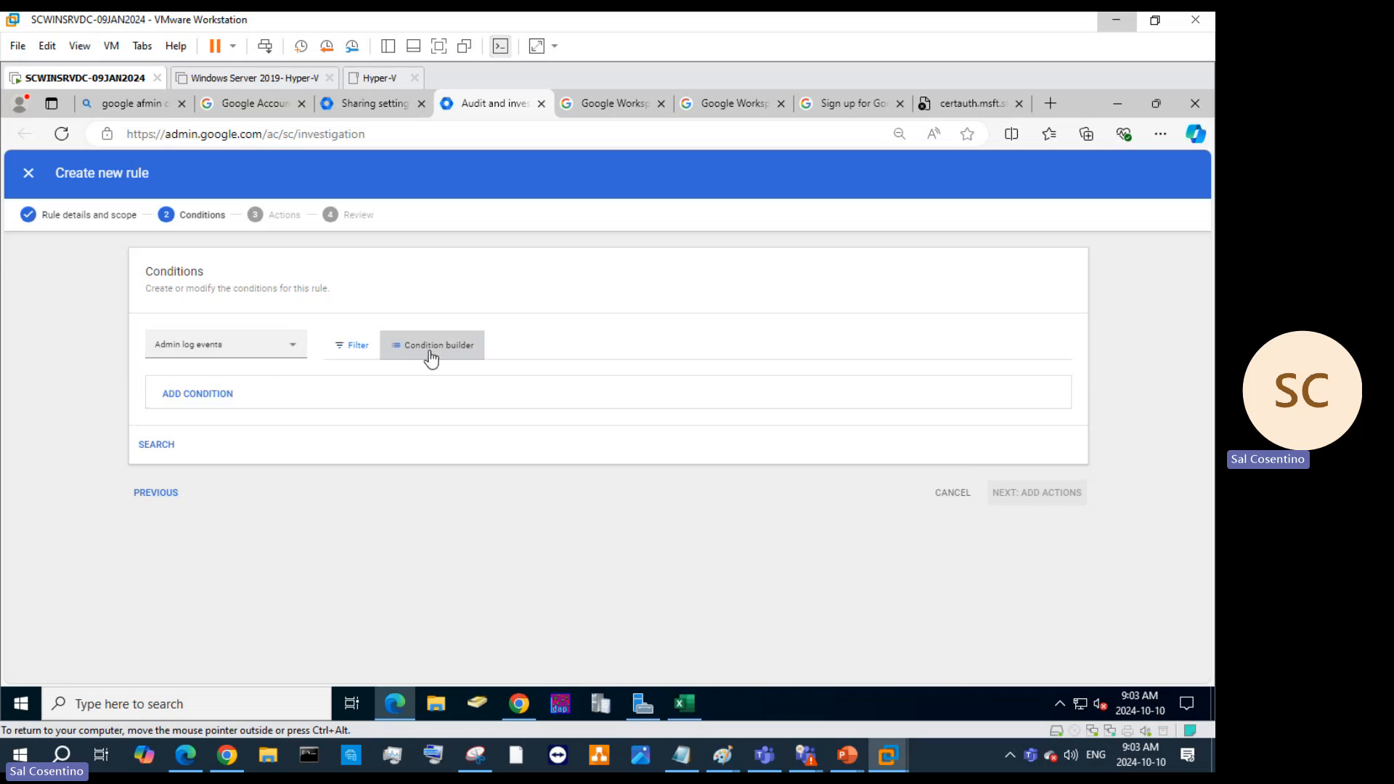
left_click(203, 396)
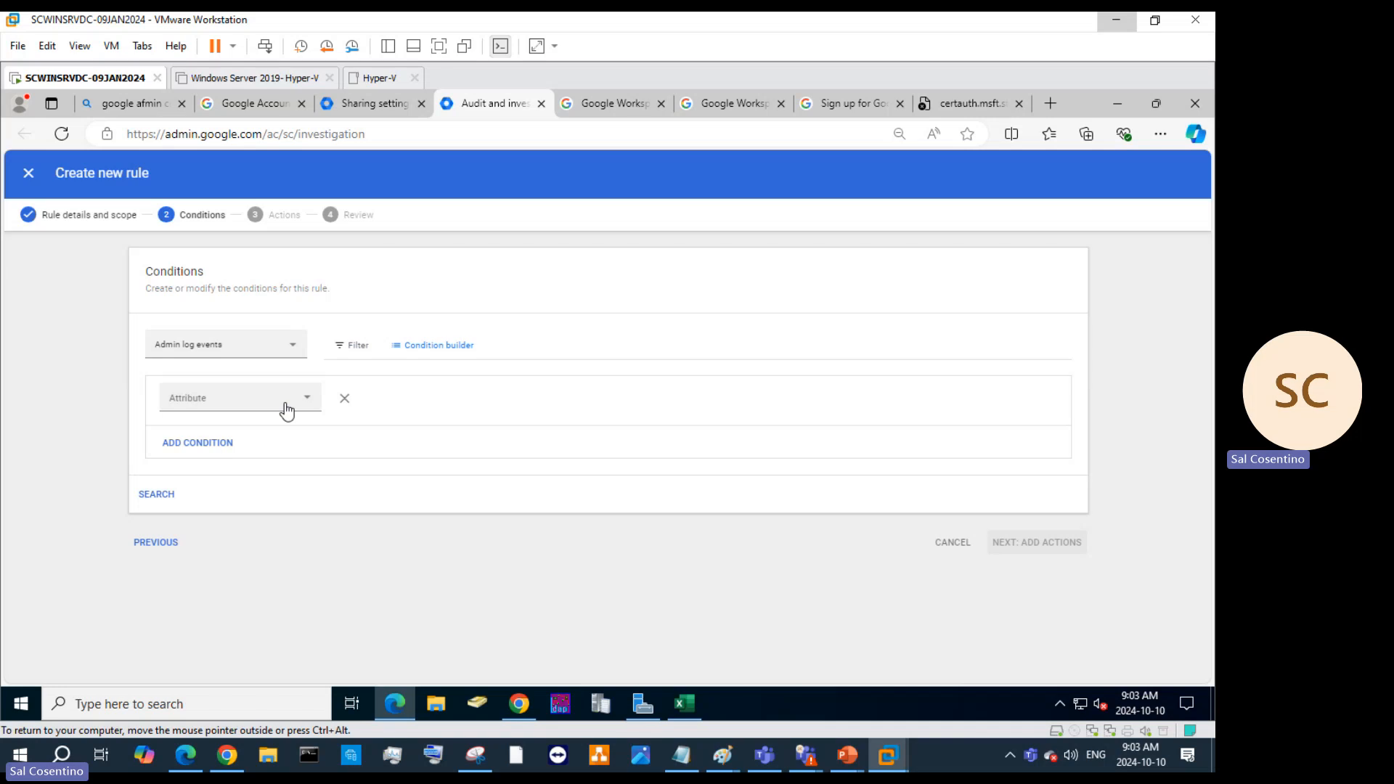
left_click(310, 405)
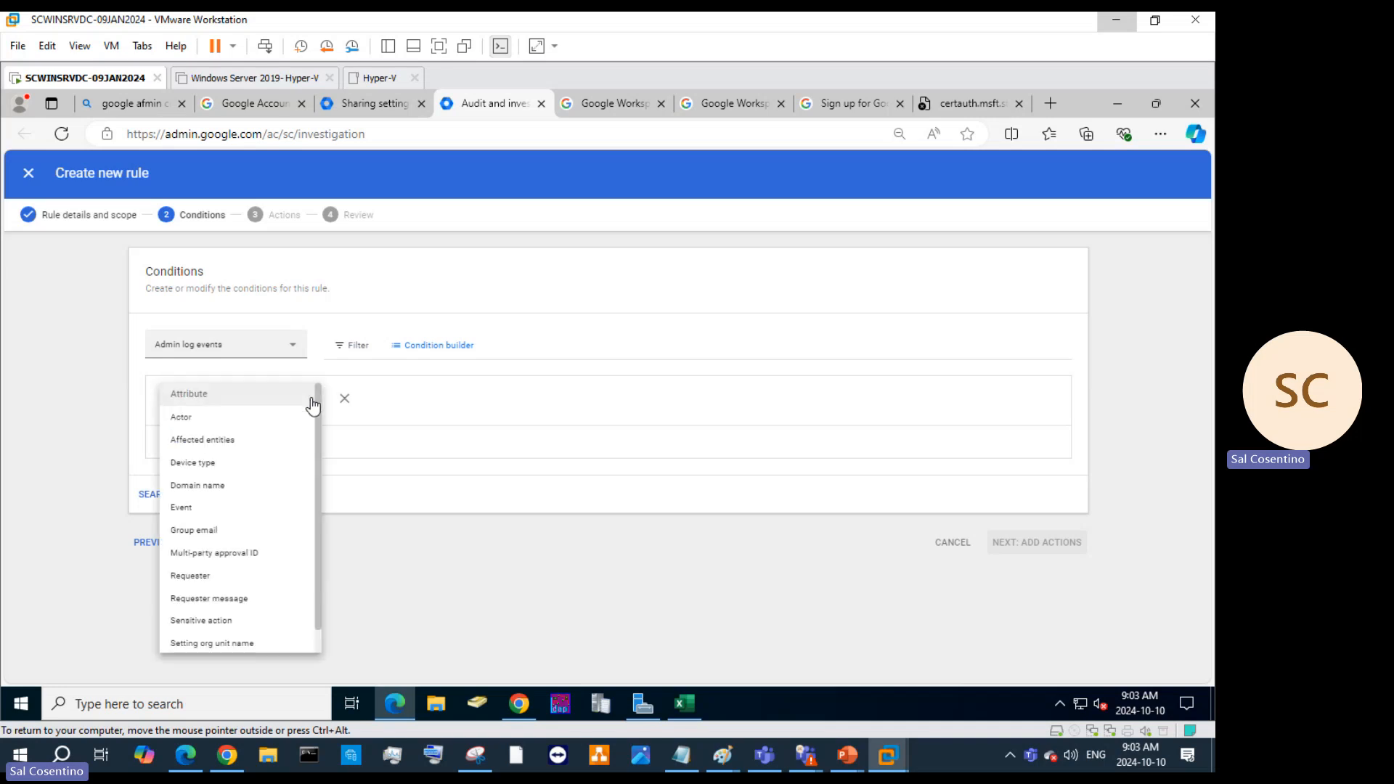
left_click(233, 473)
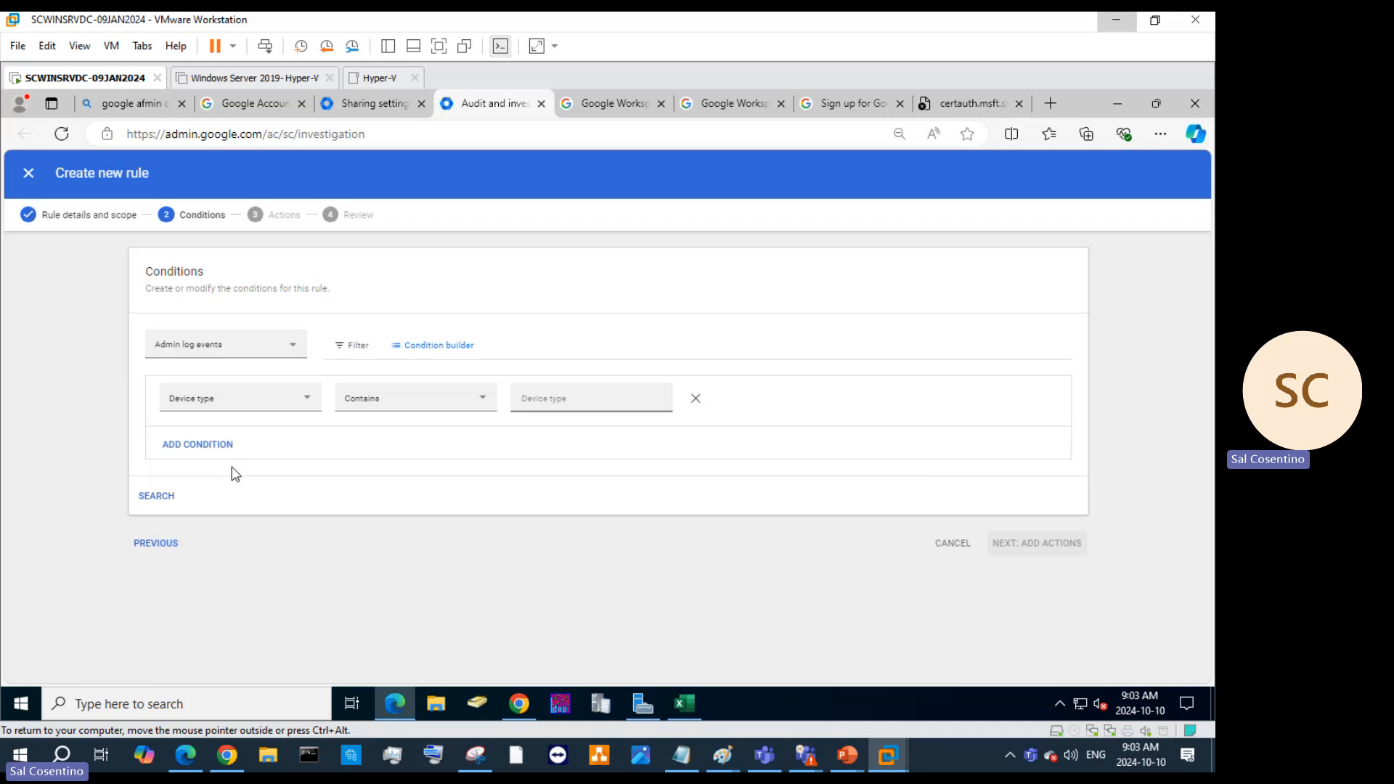
left_click(470, 407)
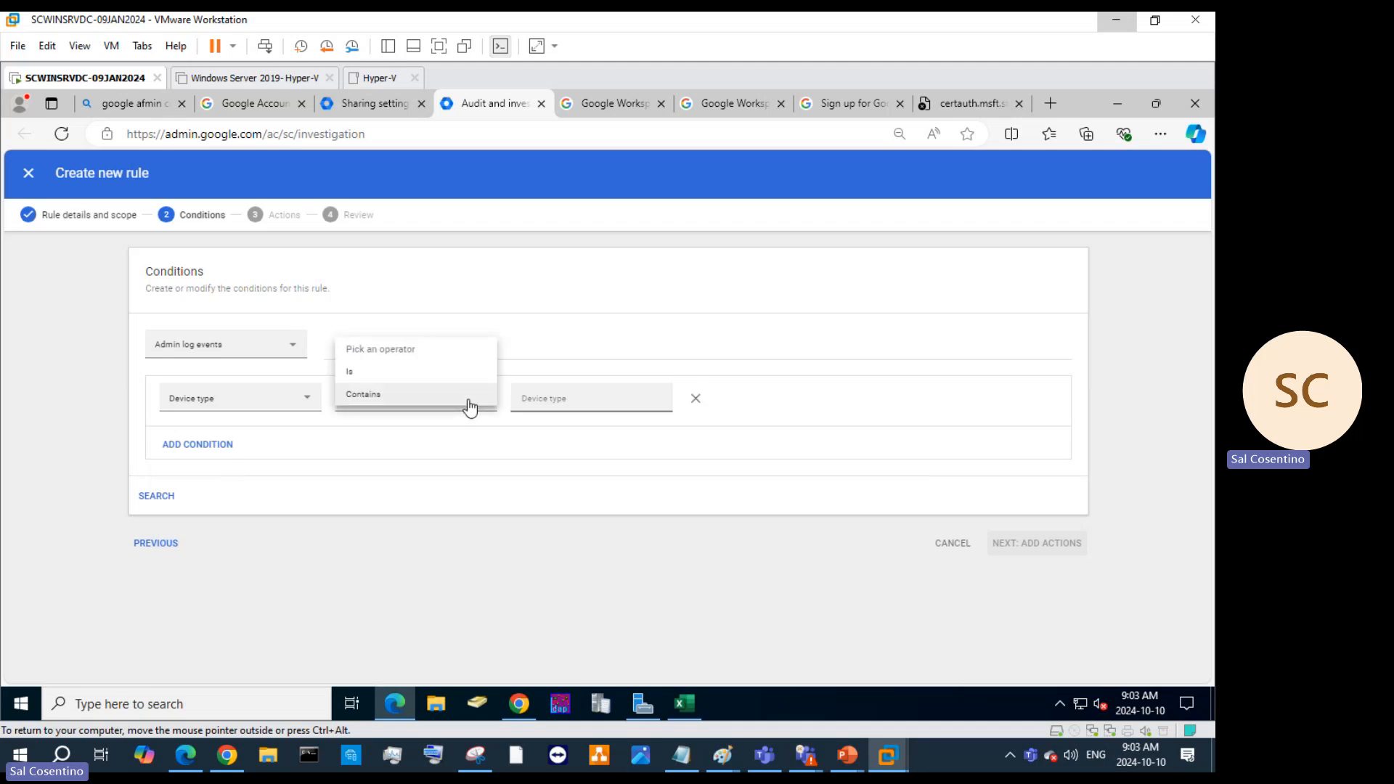
left_click(469, 405)
left_click(581, 400)
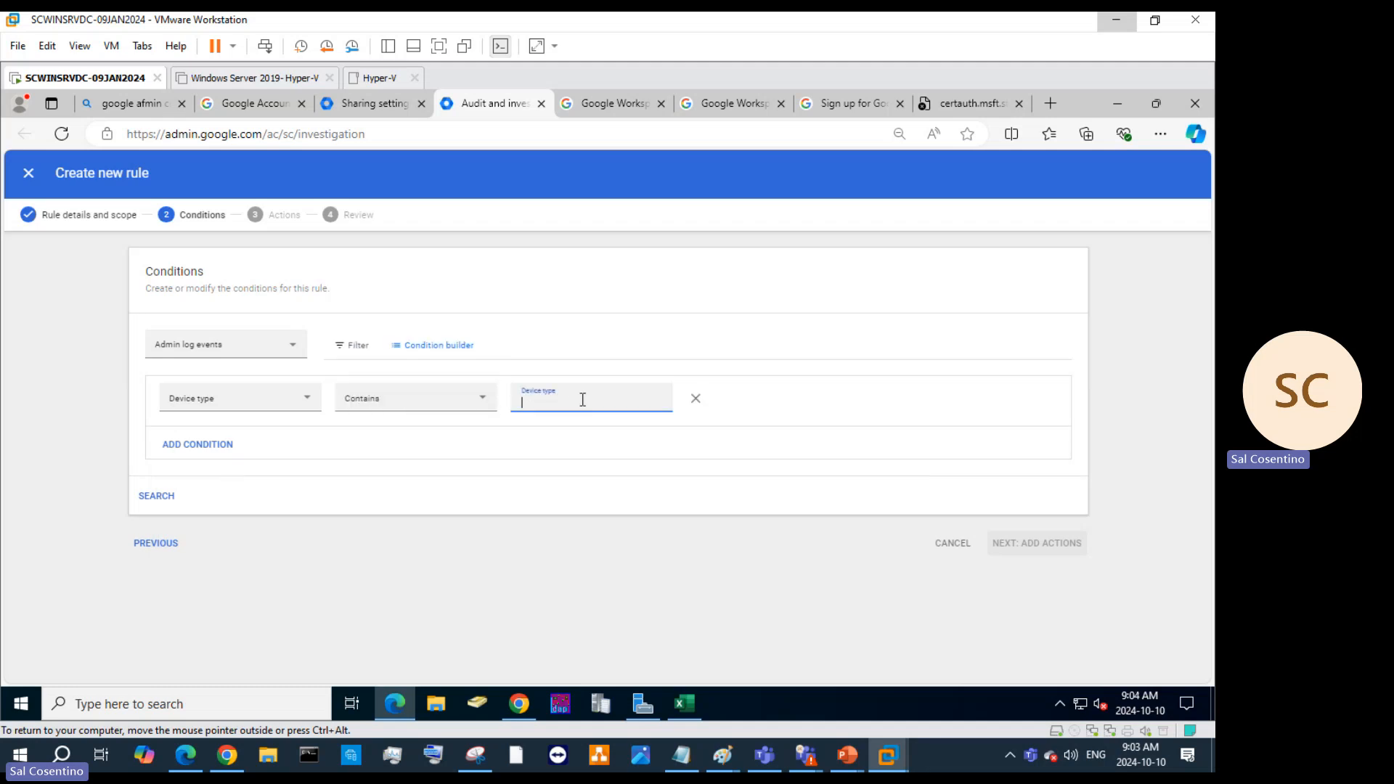
type("Windows 10")
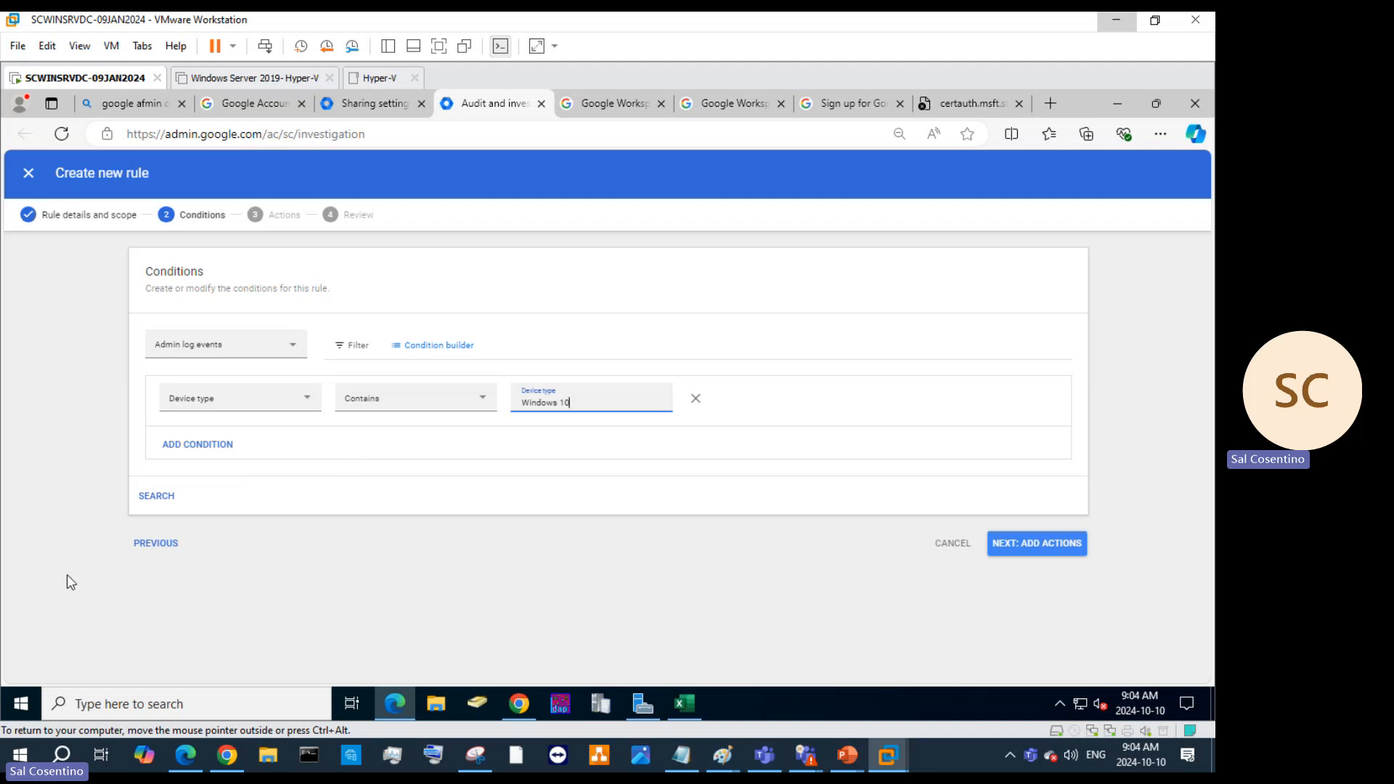
Add a second AND condition, browse its attributes without choosing, and run the search.
left_click(198, 444)
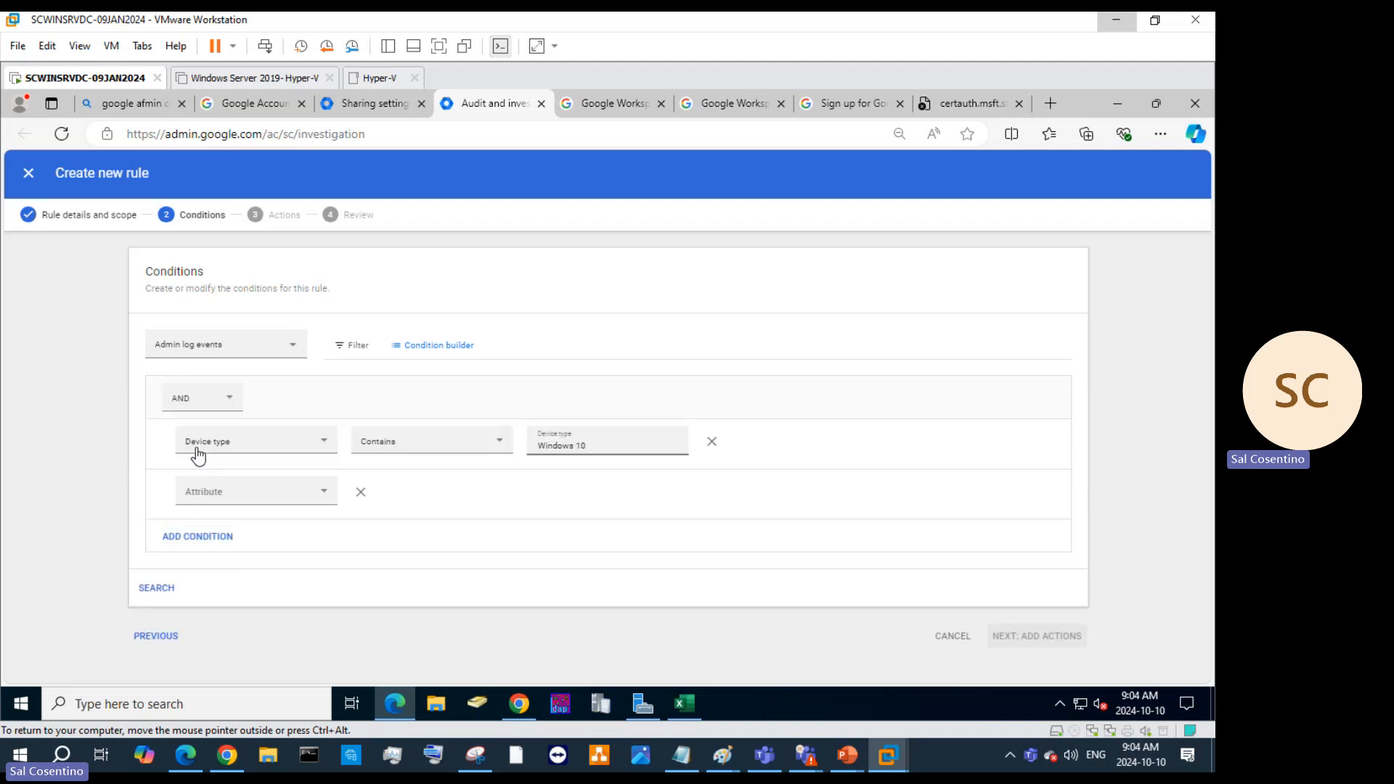
left_click(282, 500)
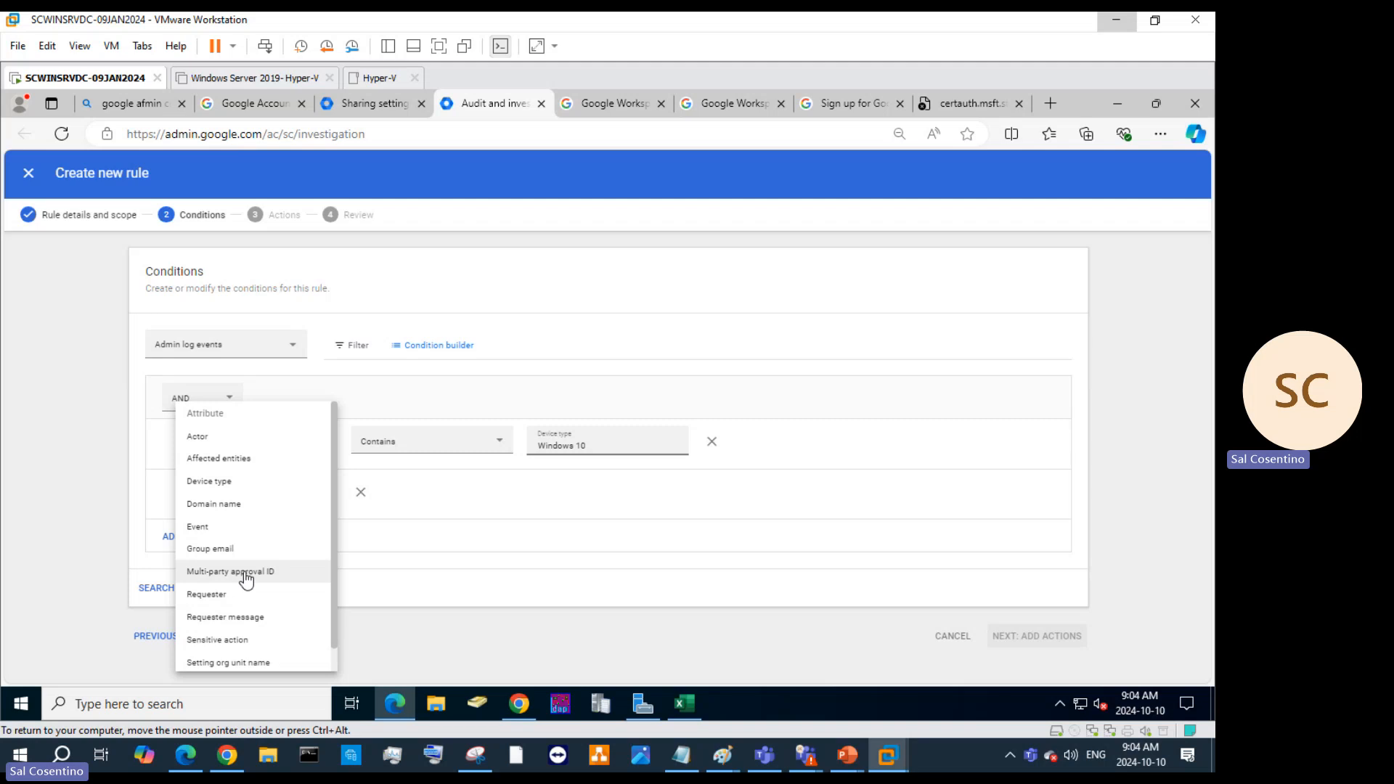
scroll(224, 642, "down", 1)
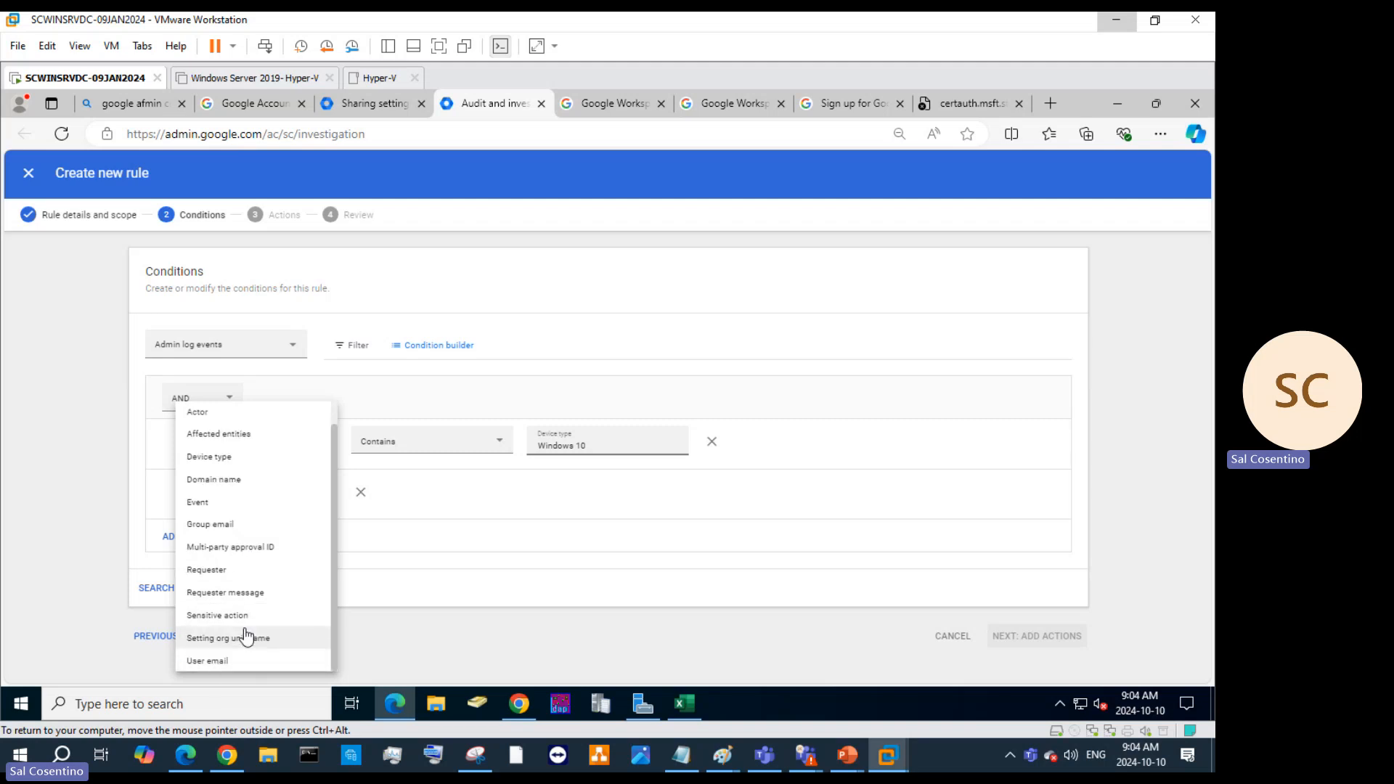
left_click(600, 507)
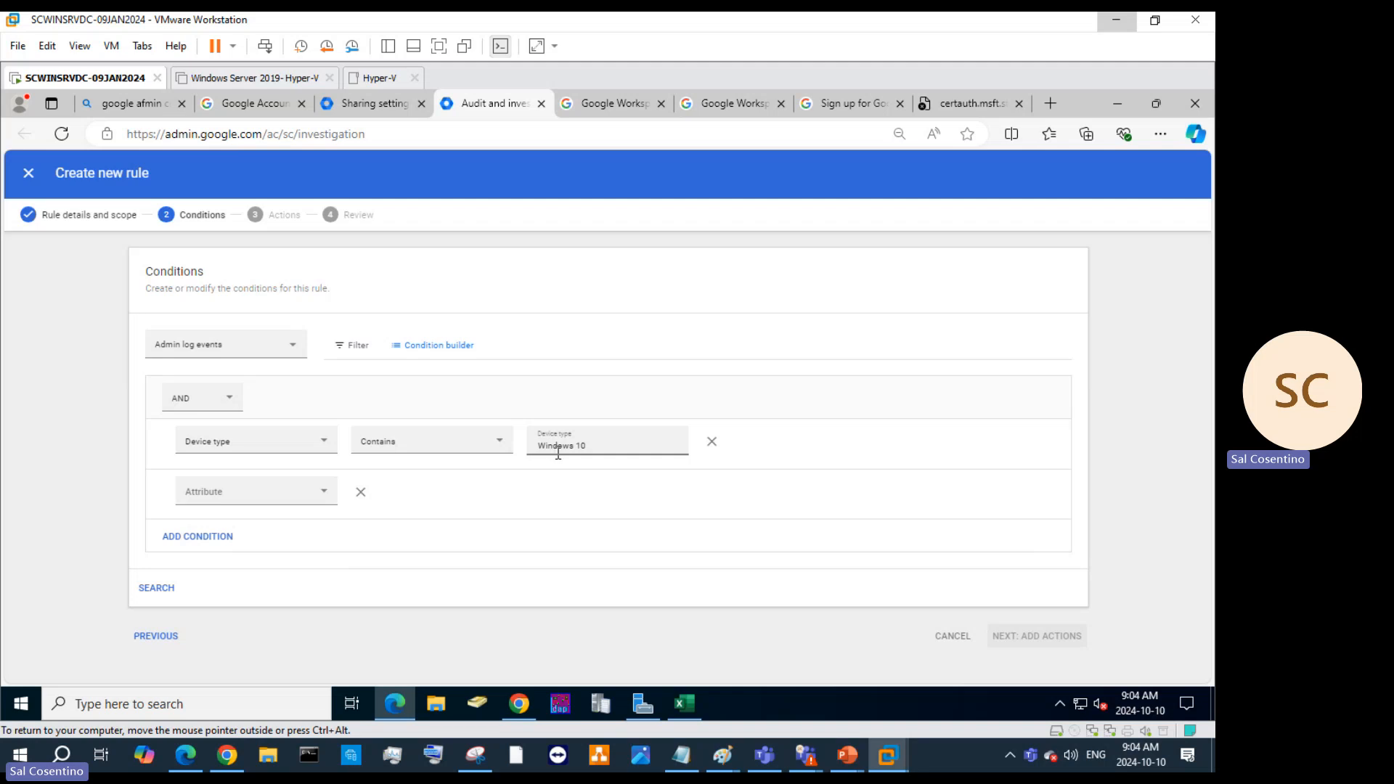
left_click(142, 589)
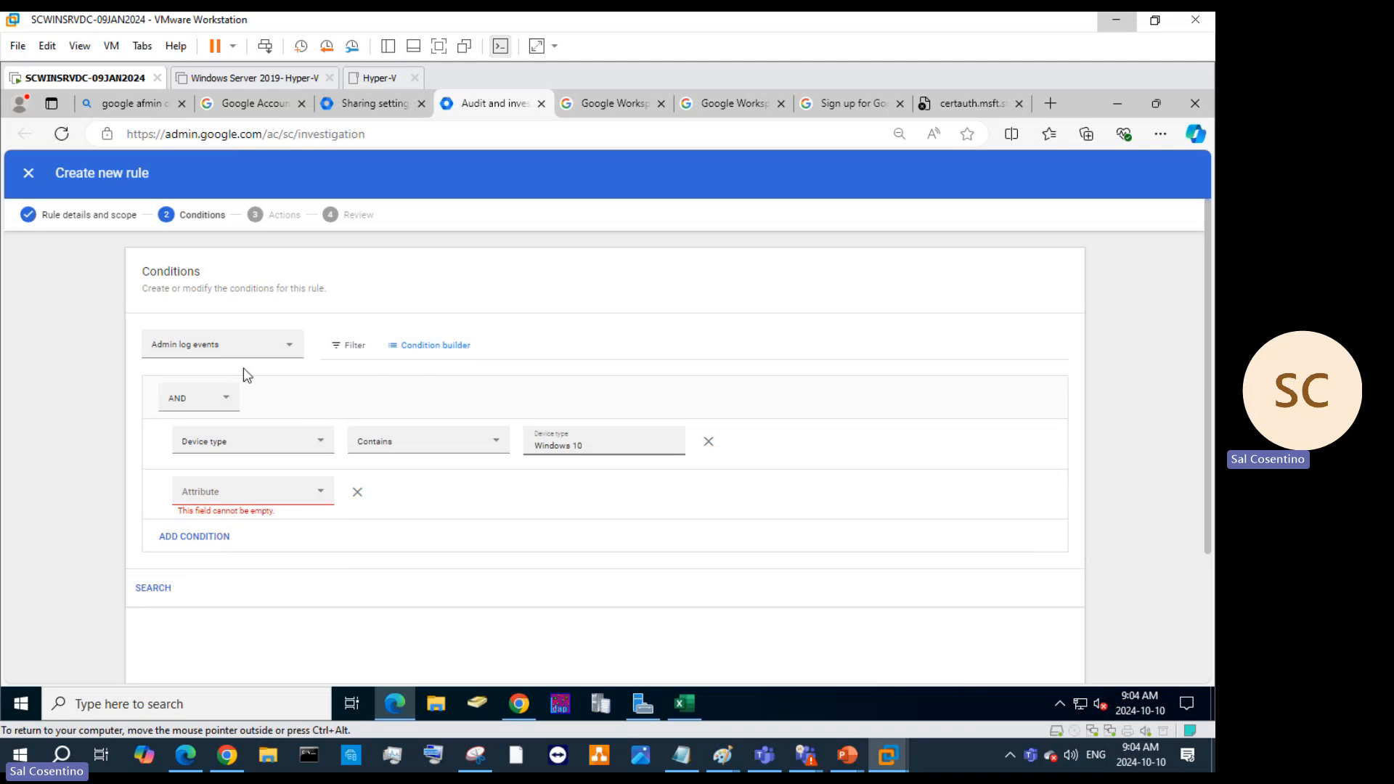
Switch the rule's data source to Chat log events and browse its condition attributes.
left_click(259, 351)
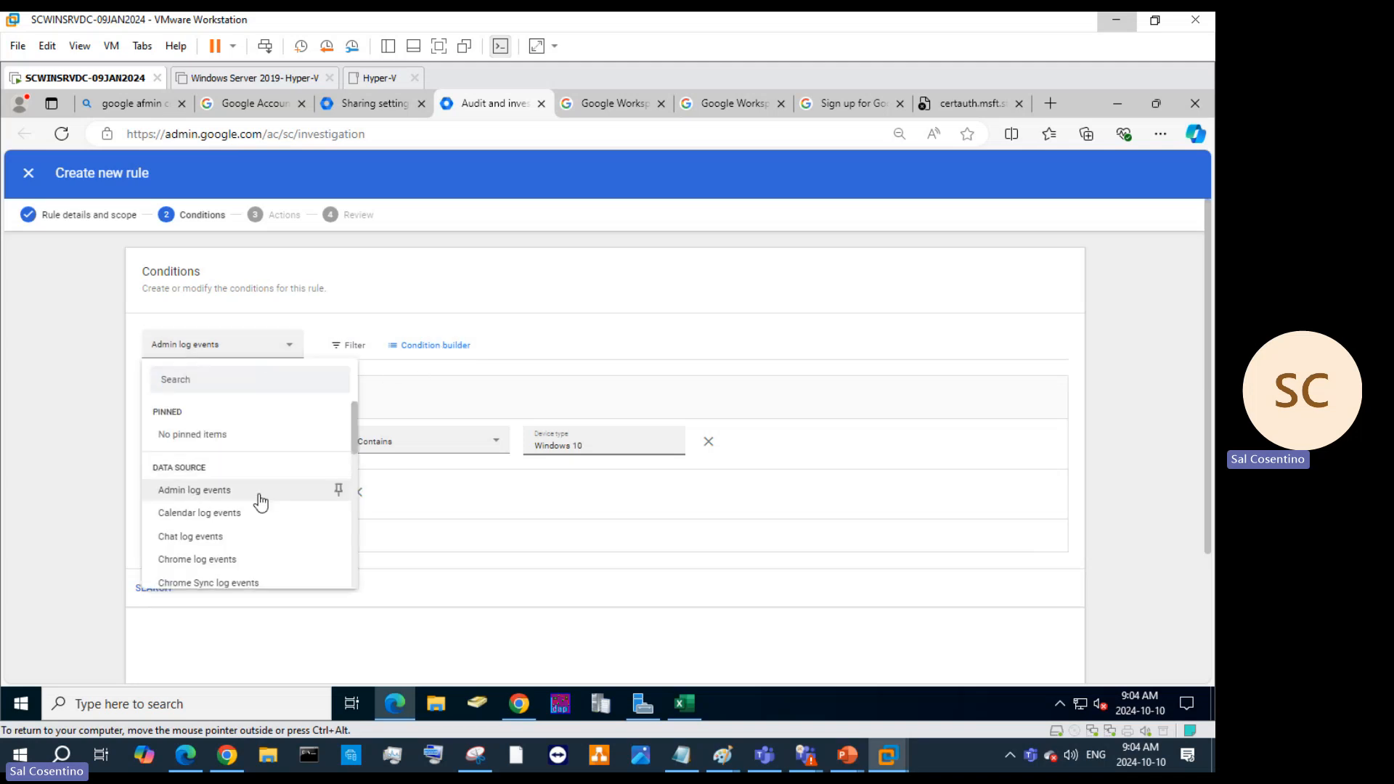
scroll(254, 508, "down", 3)
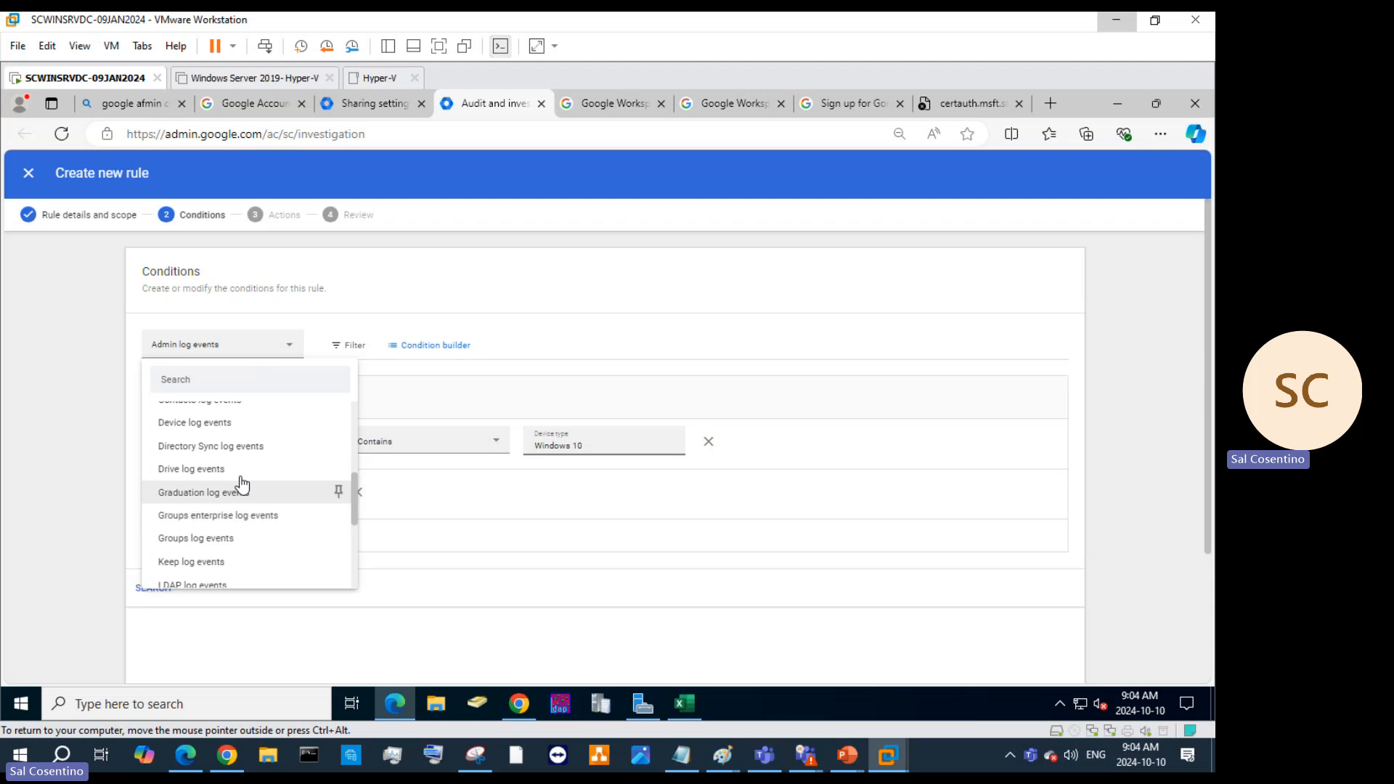
scroll(240, 484, "up", 3)
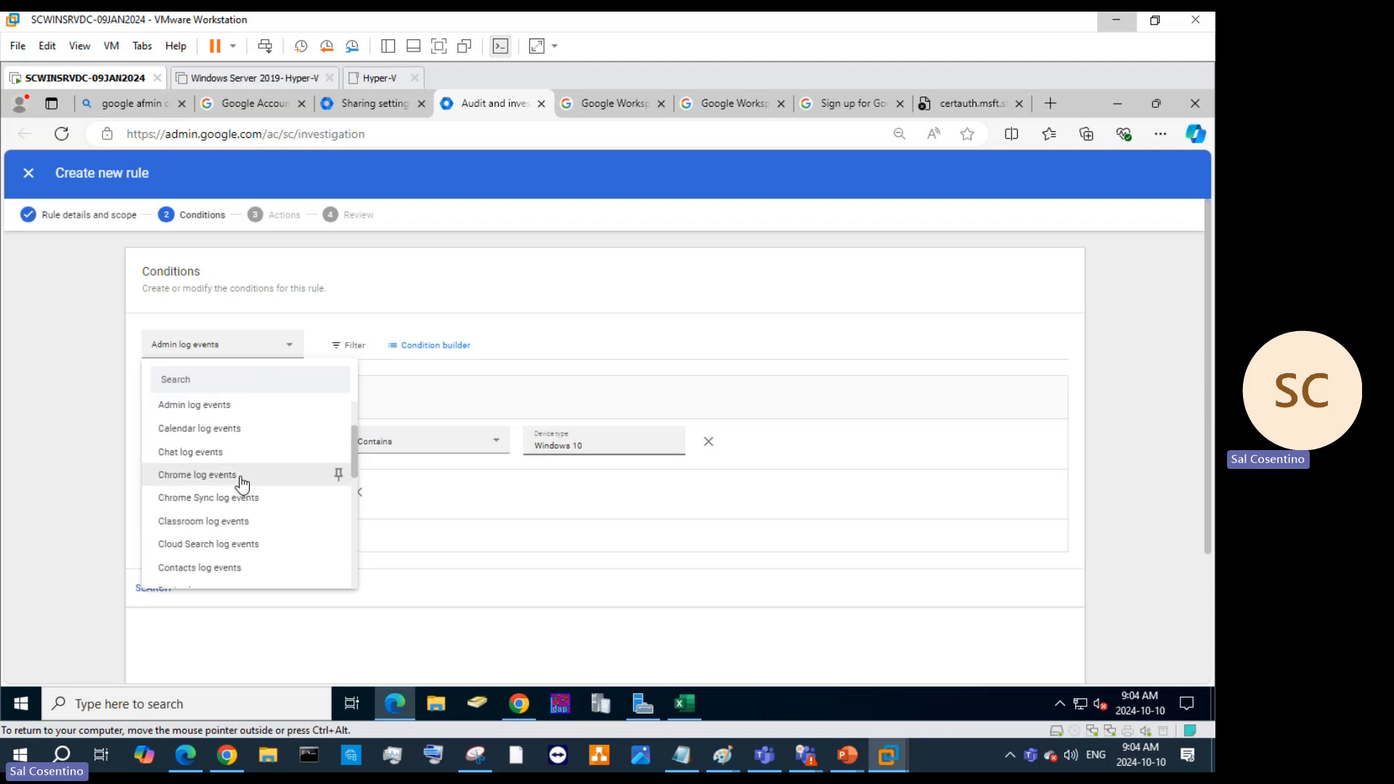
left_click(190, 451)
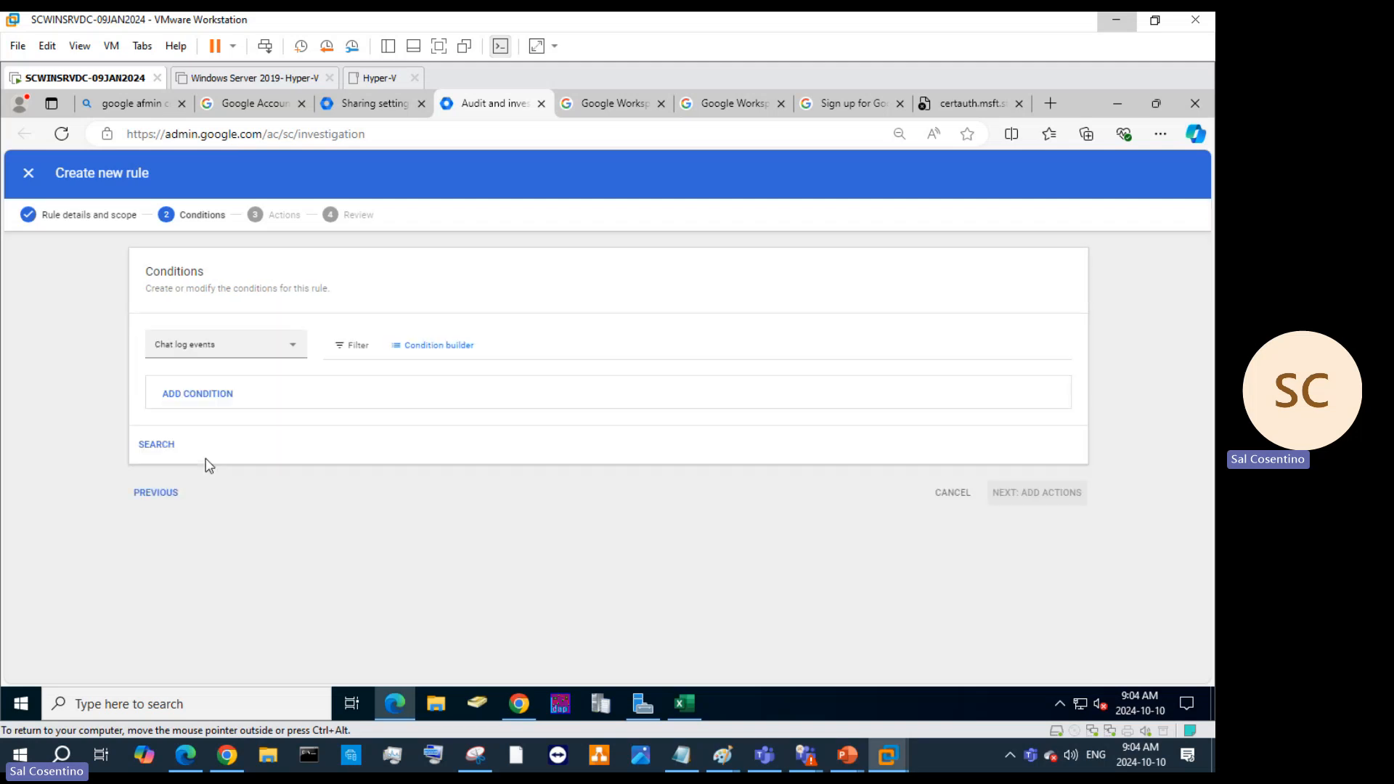
left_click(215, 401)
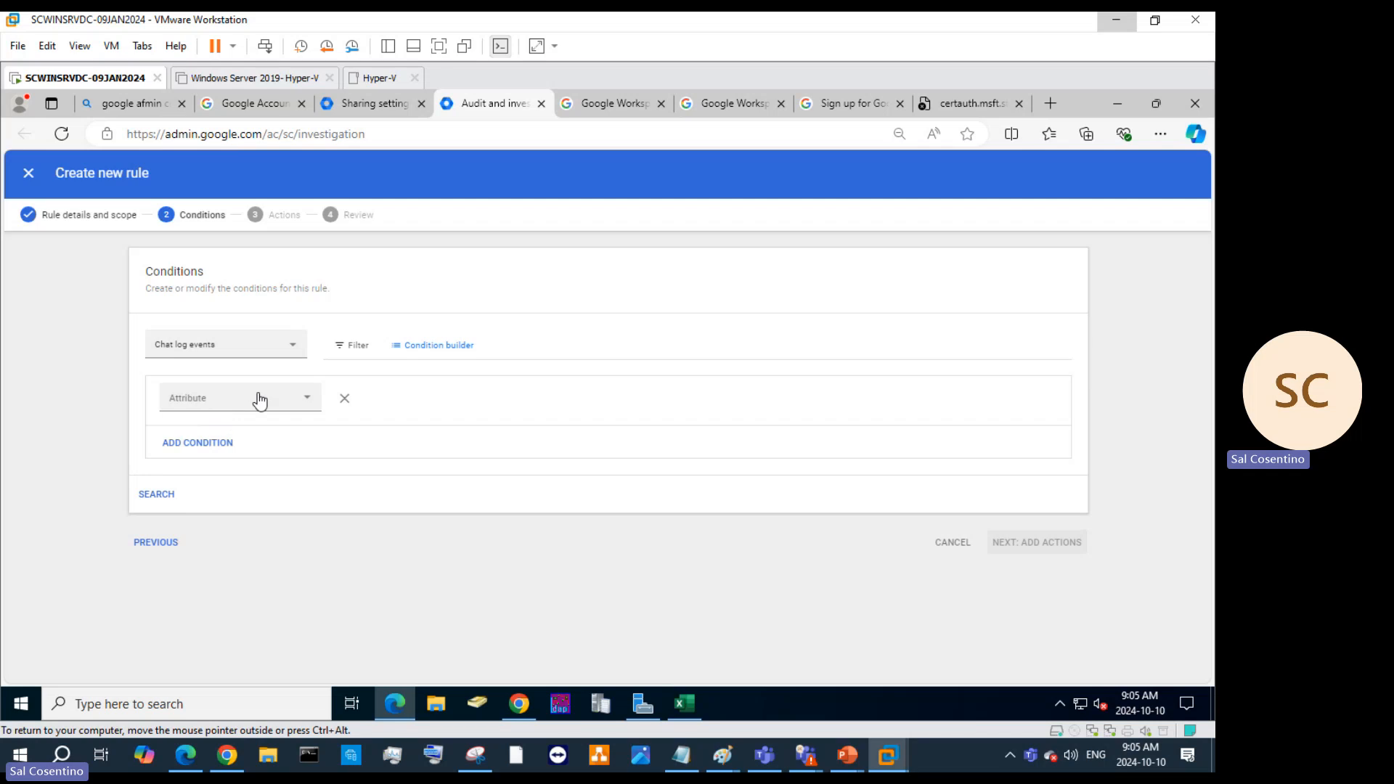
left_click(259, 399)
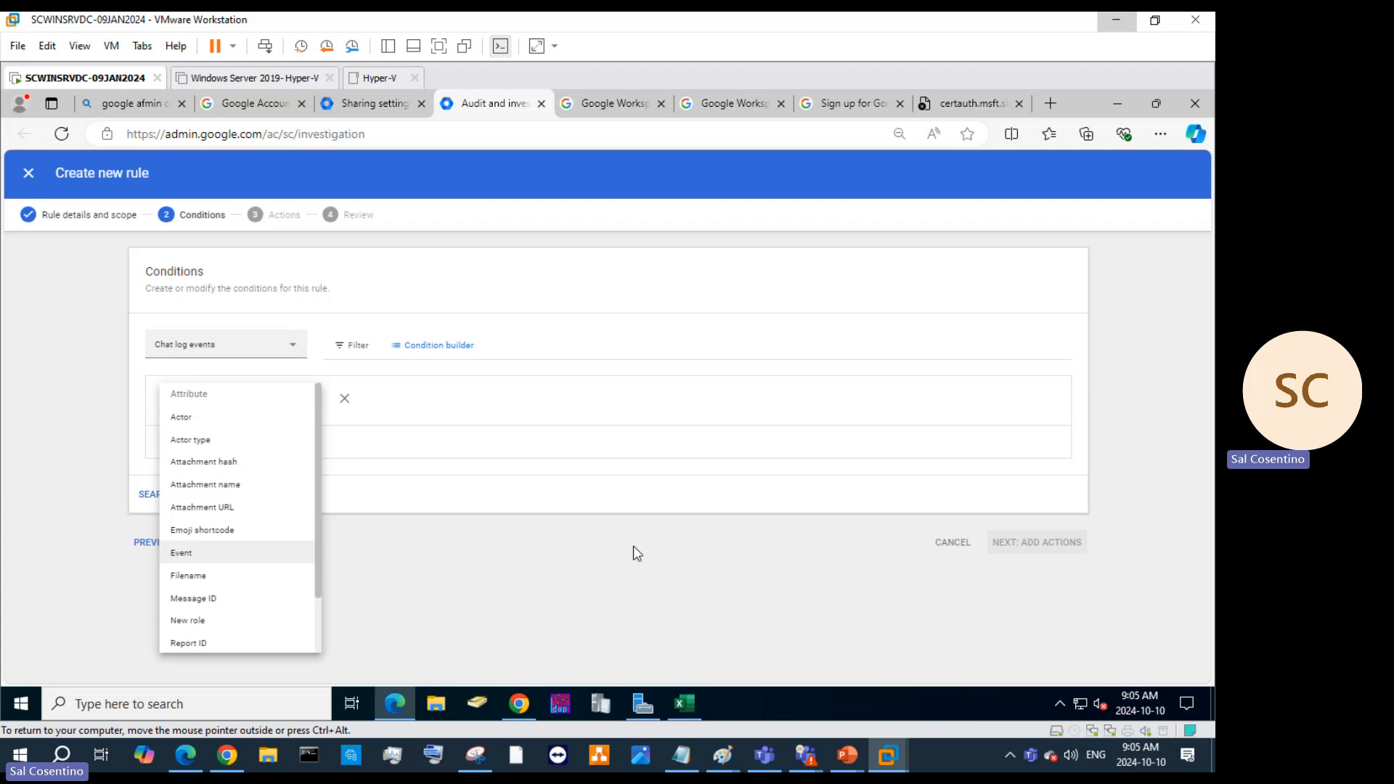
left_click(541, 640)
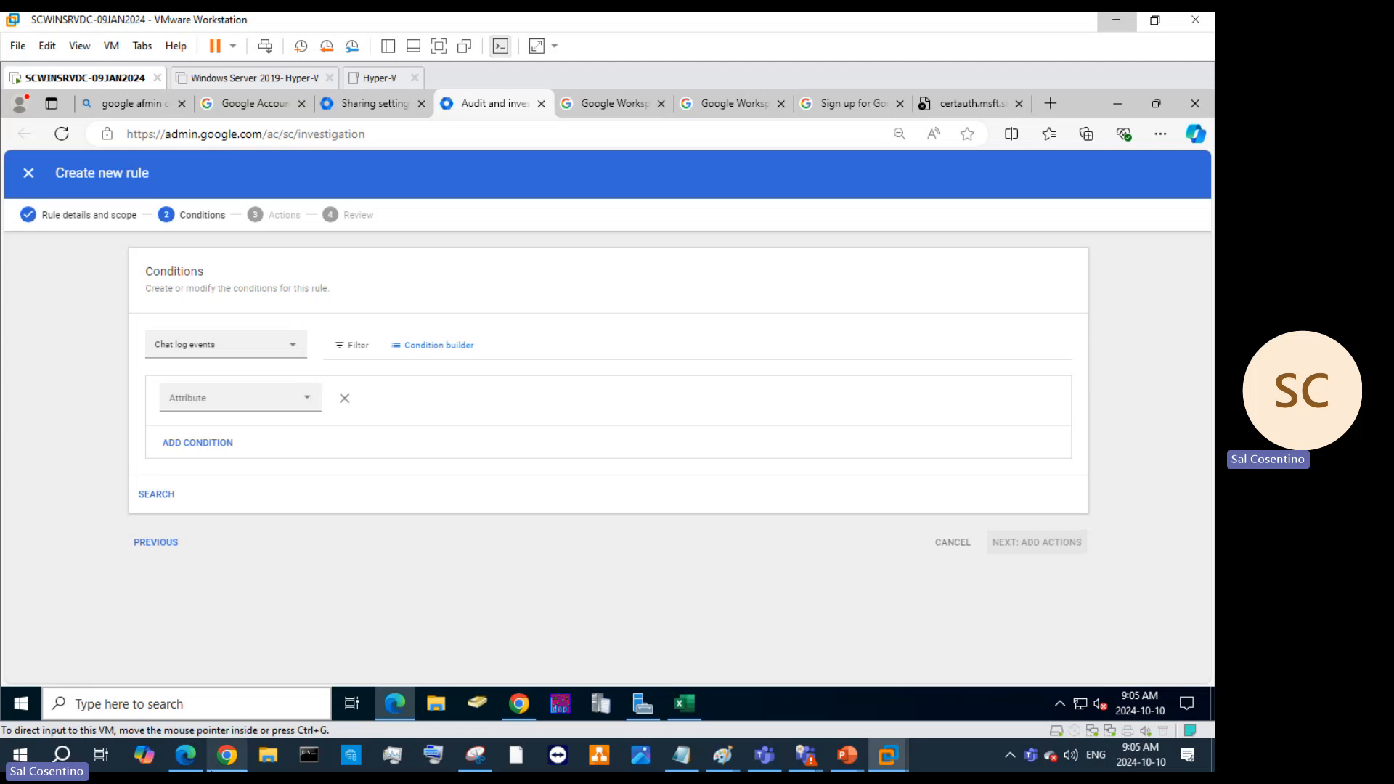
Return to the rule details step and exit the rule creator.
mouse_move(227, 749)
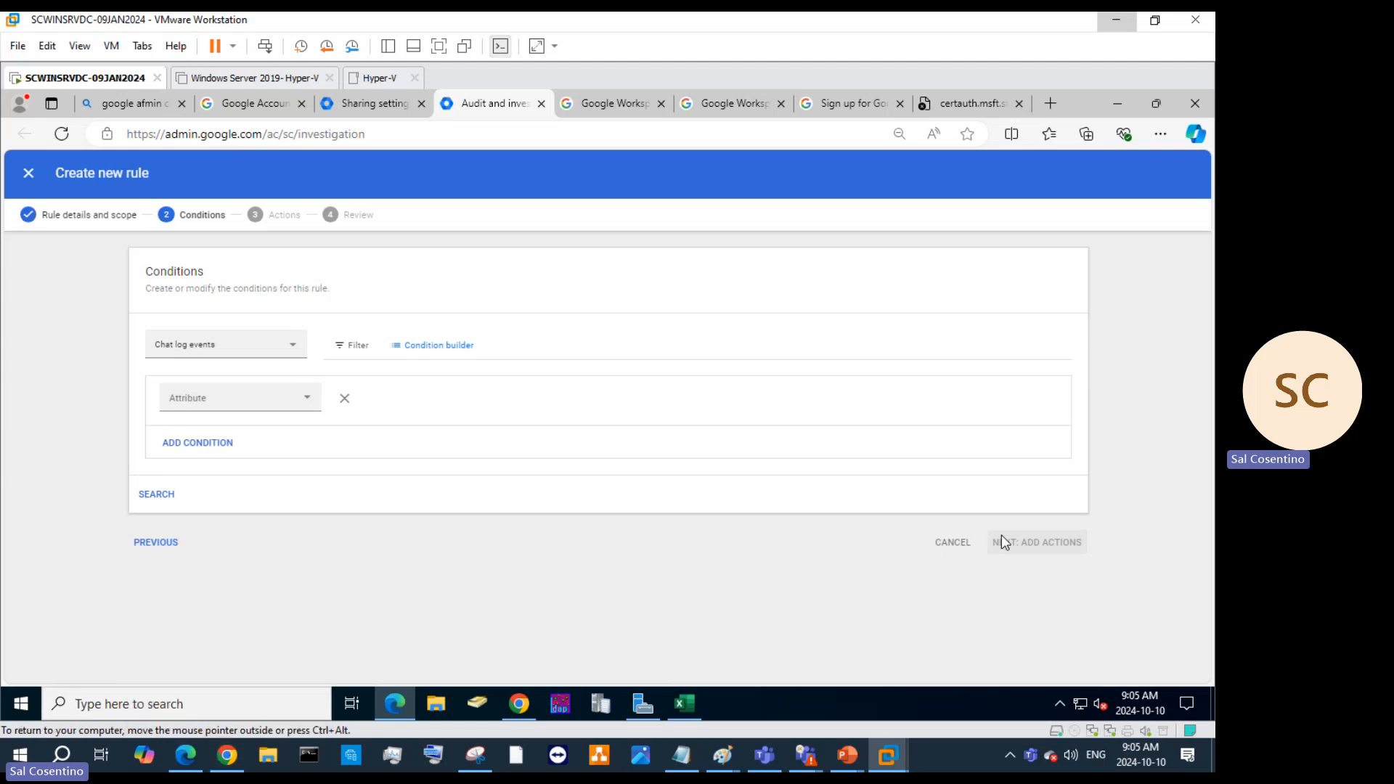
left_click(138, 542)
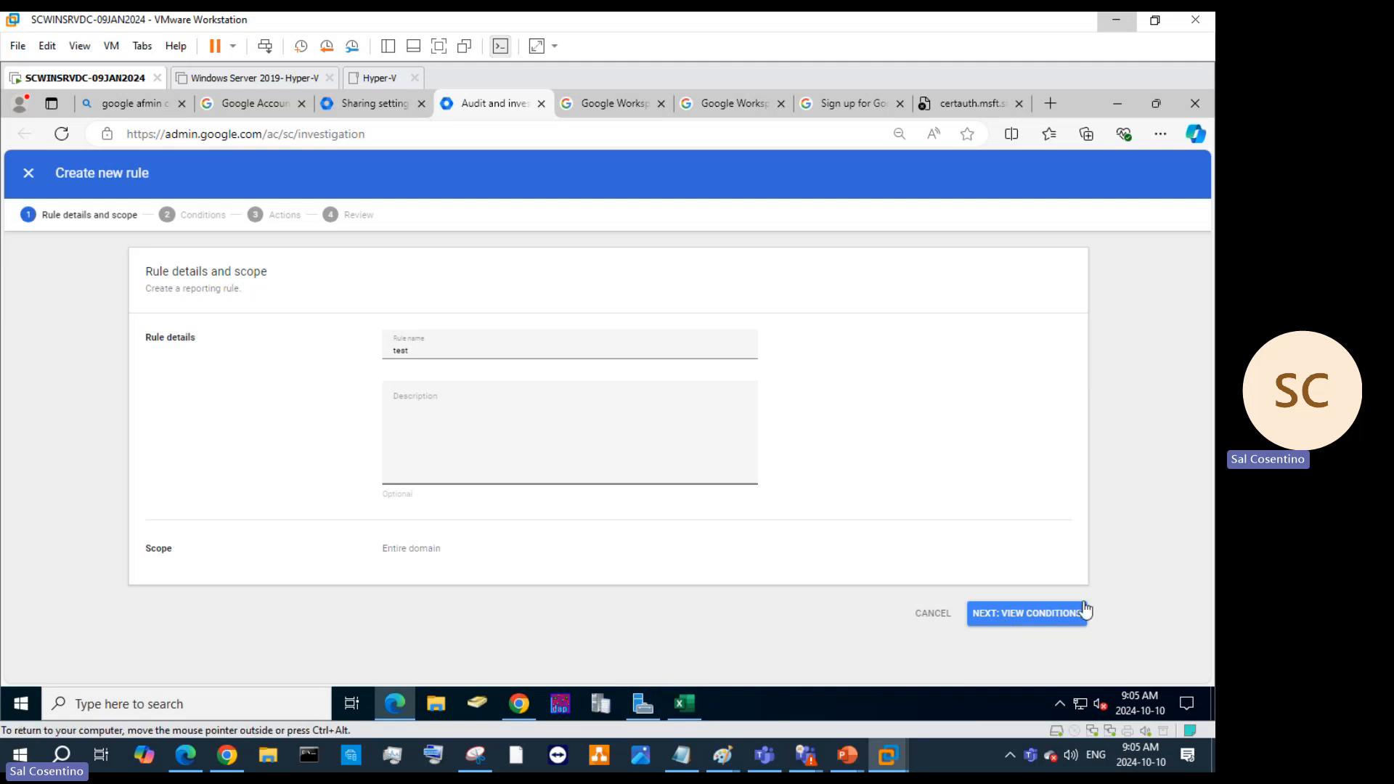
left_click(931, 613)
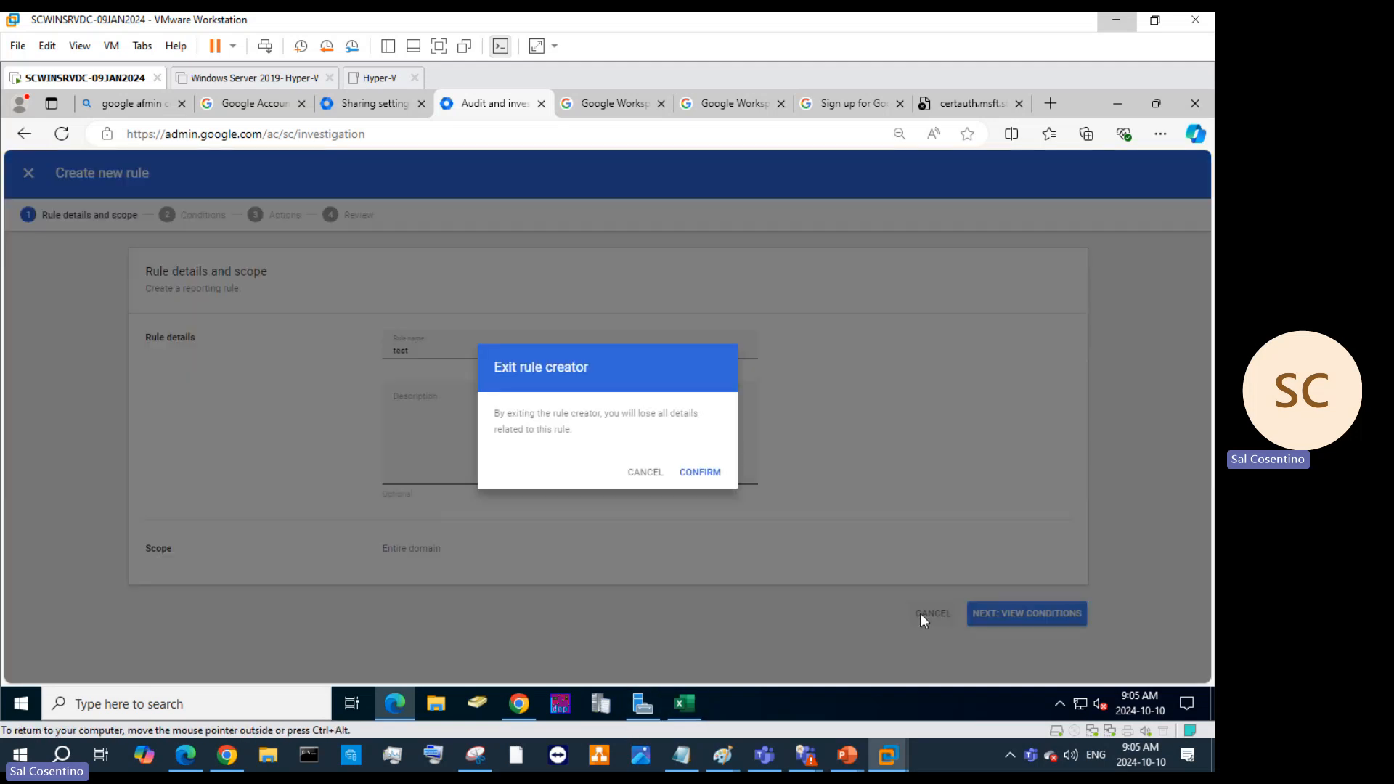
Discard the test rule, then open Directory settings and the Directory sync page.
left_click(690, 476)
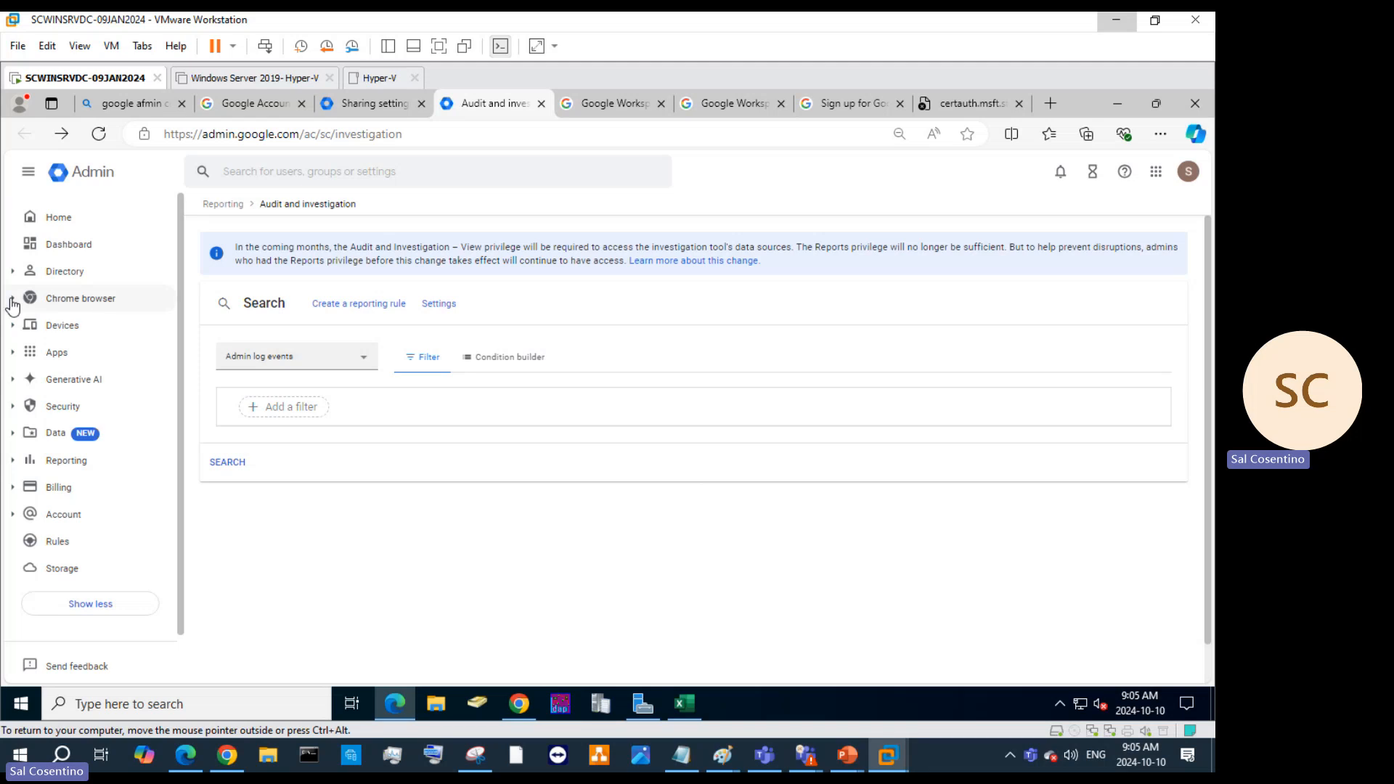
left_click(19, 325)
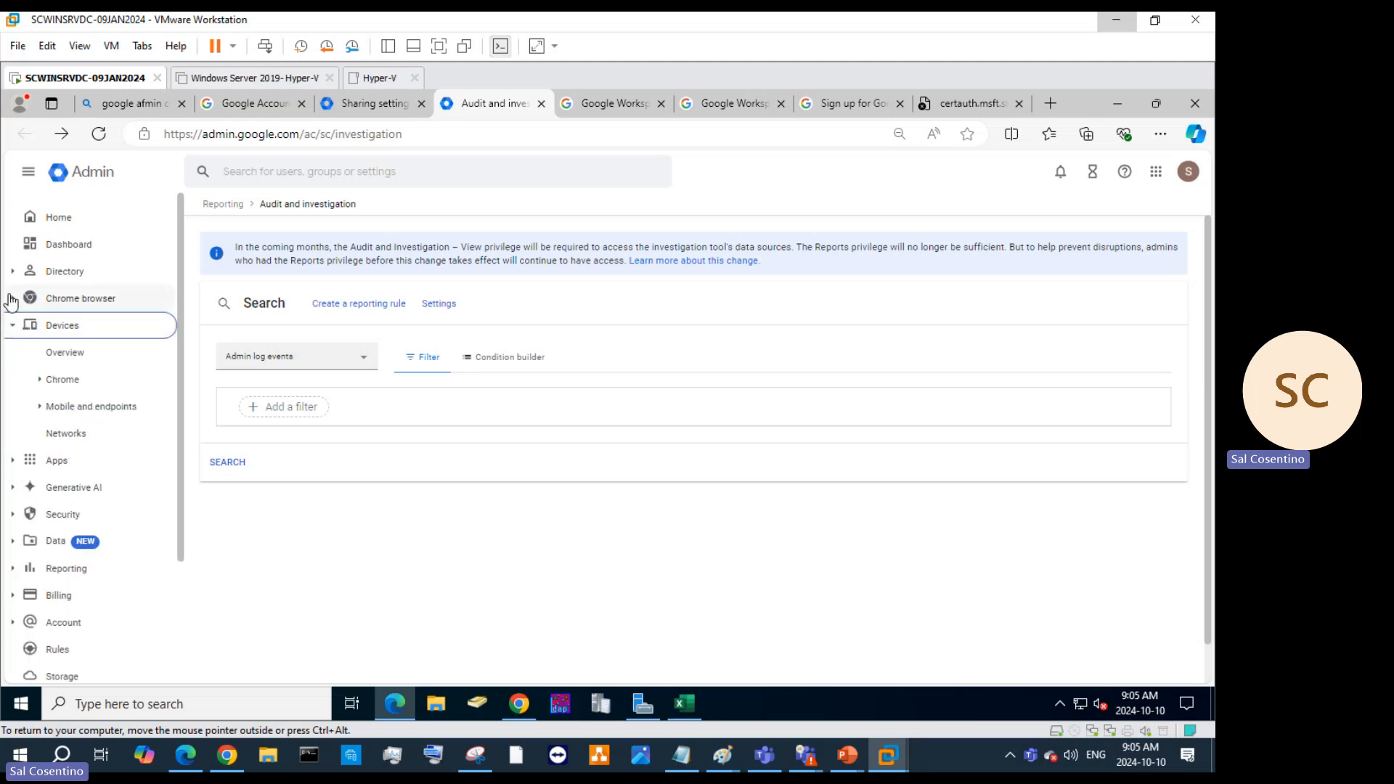
left_click(13, 272)
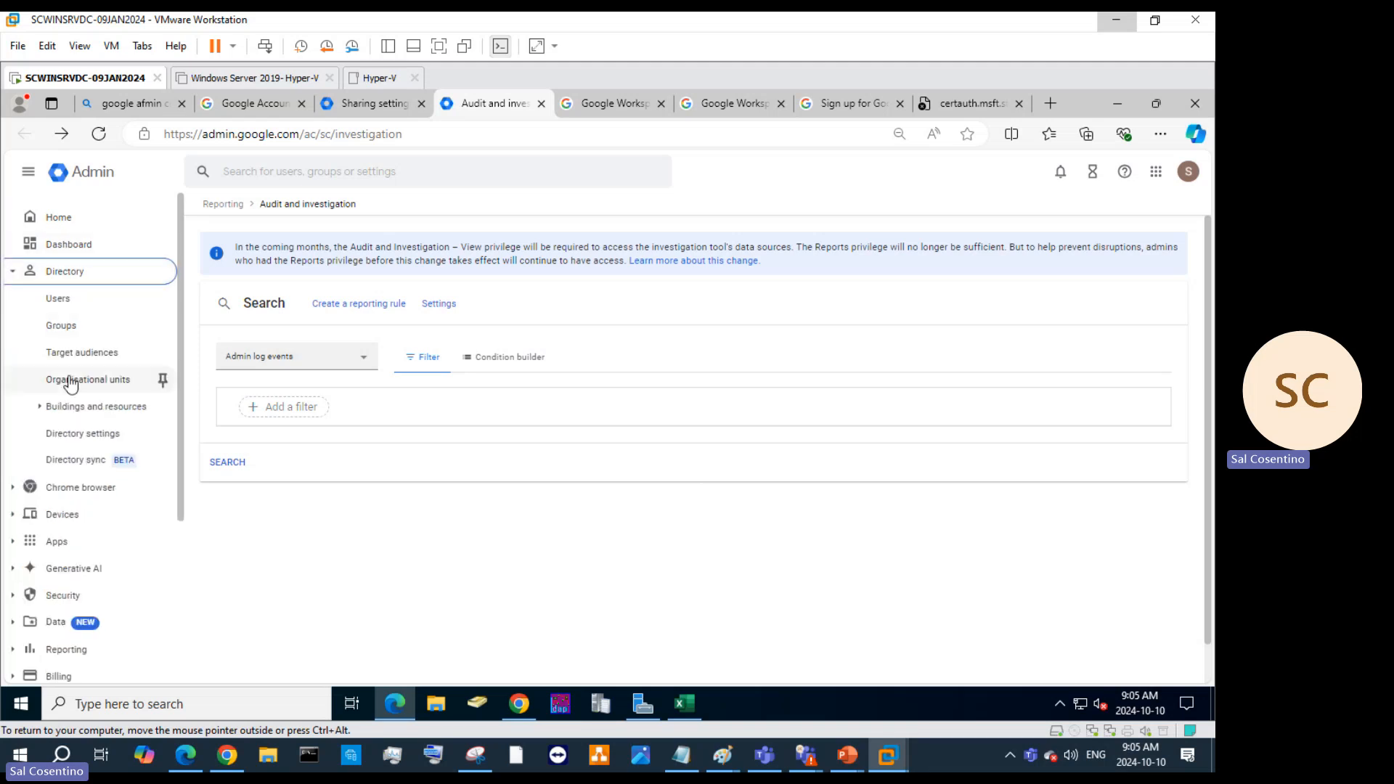
left_click(86, 435)
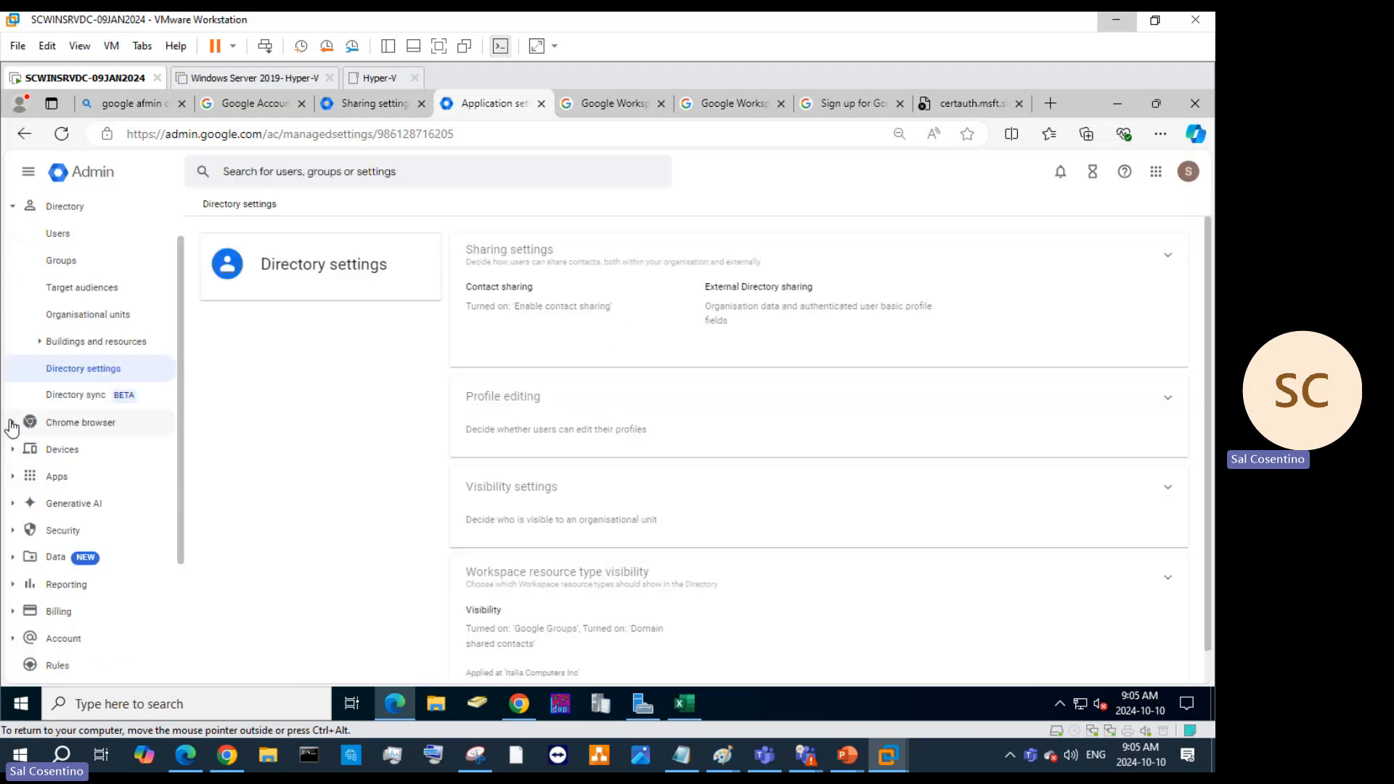
left_click(71, 401)
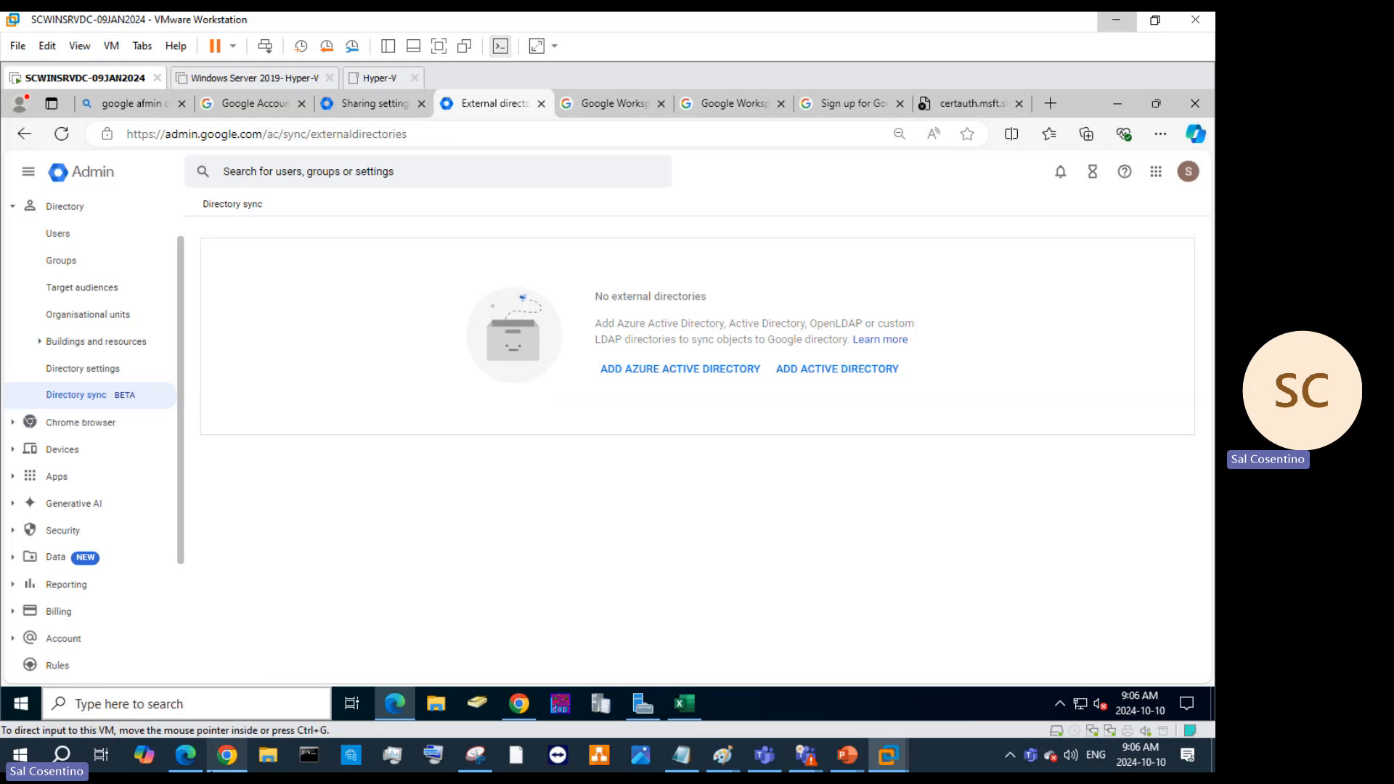
Start adding an Active Directory connection from the Directory sync page.
mouse_move(227, 755)
left_click(221, 722)
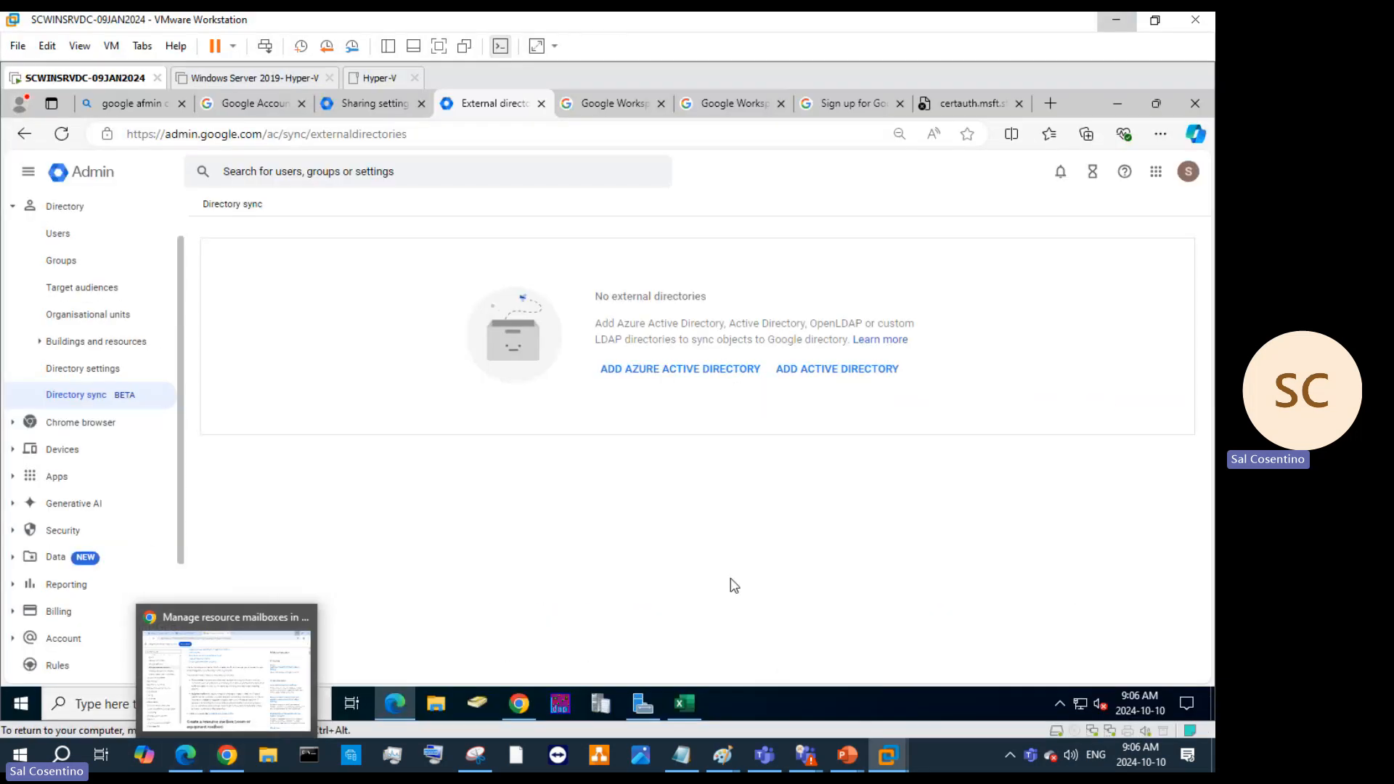
left_click(821, 378)
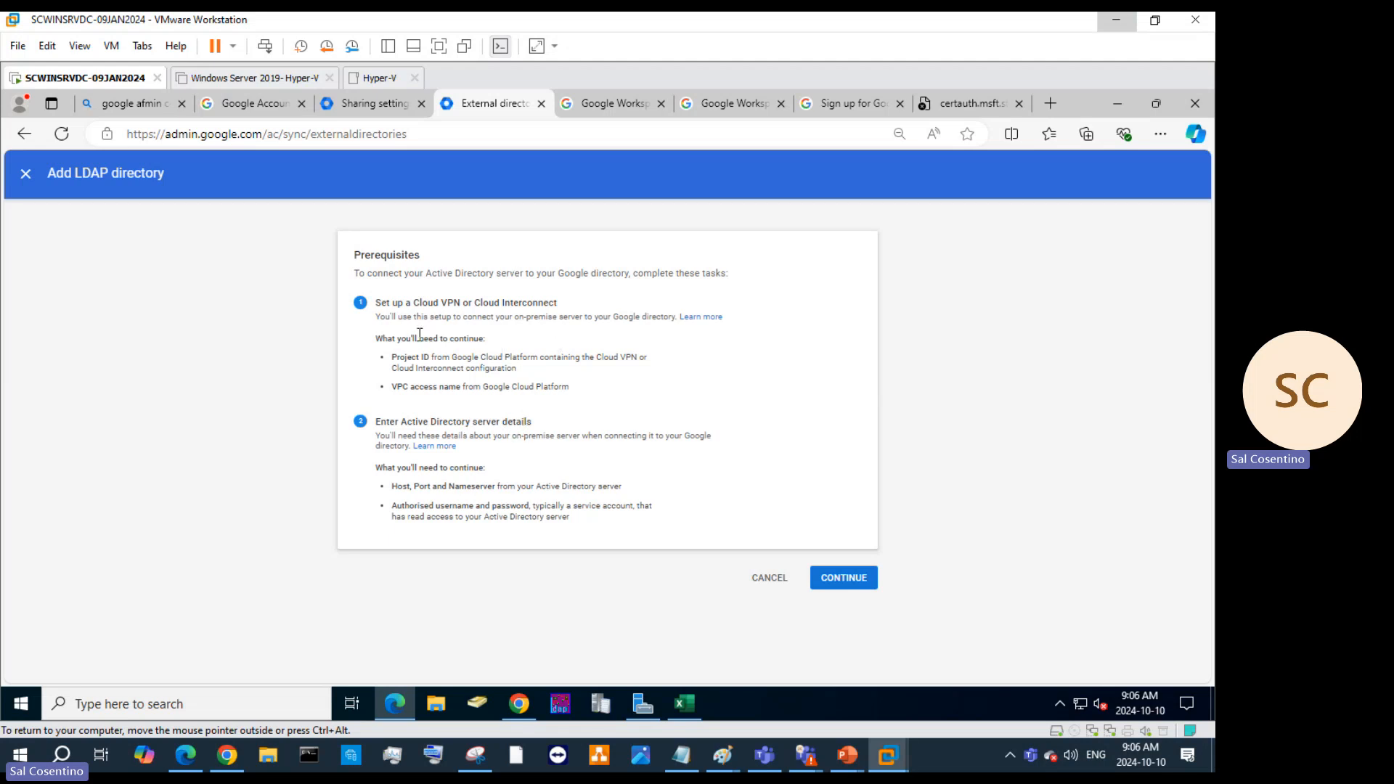
Select and copy the words 'Google Cloud Platform' from the prerequisites.
left_click_drag(389, 317, 483, 305)
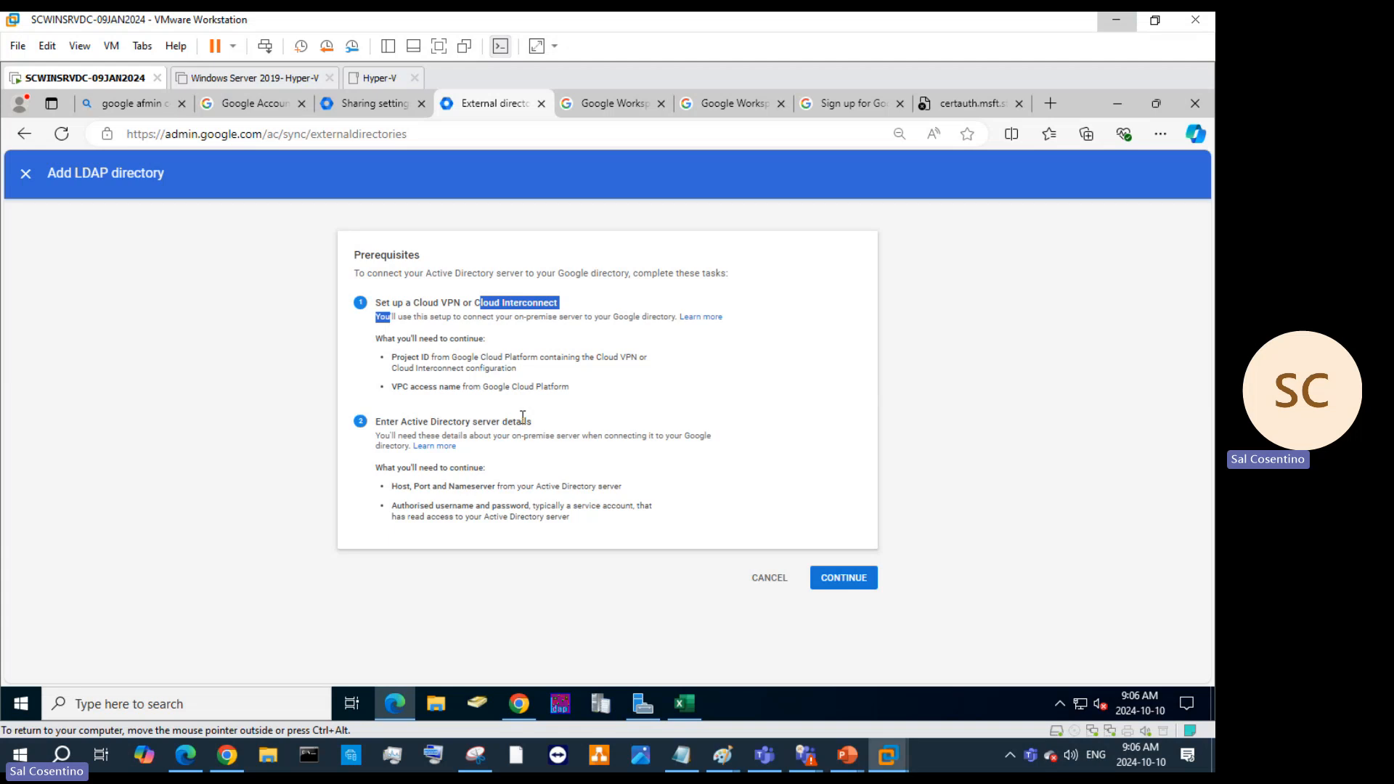
left_click_drag(571, 386, 485, 387)
right_click(513, 388)
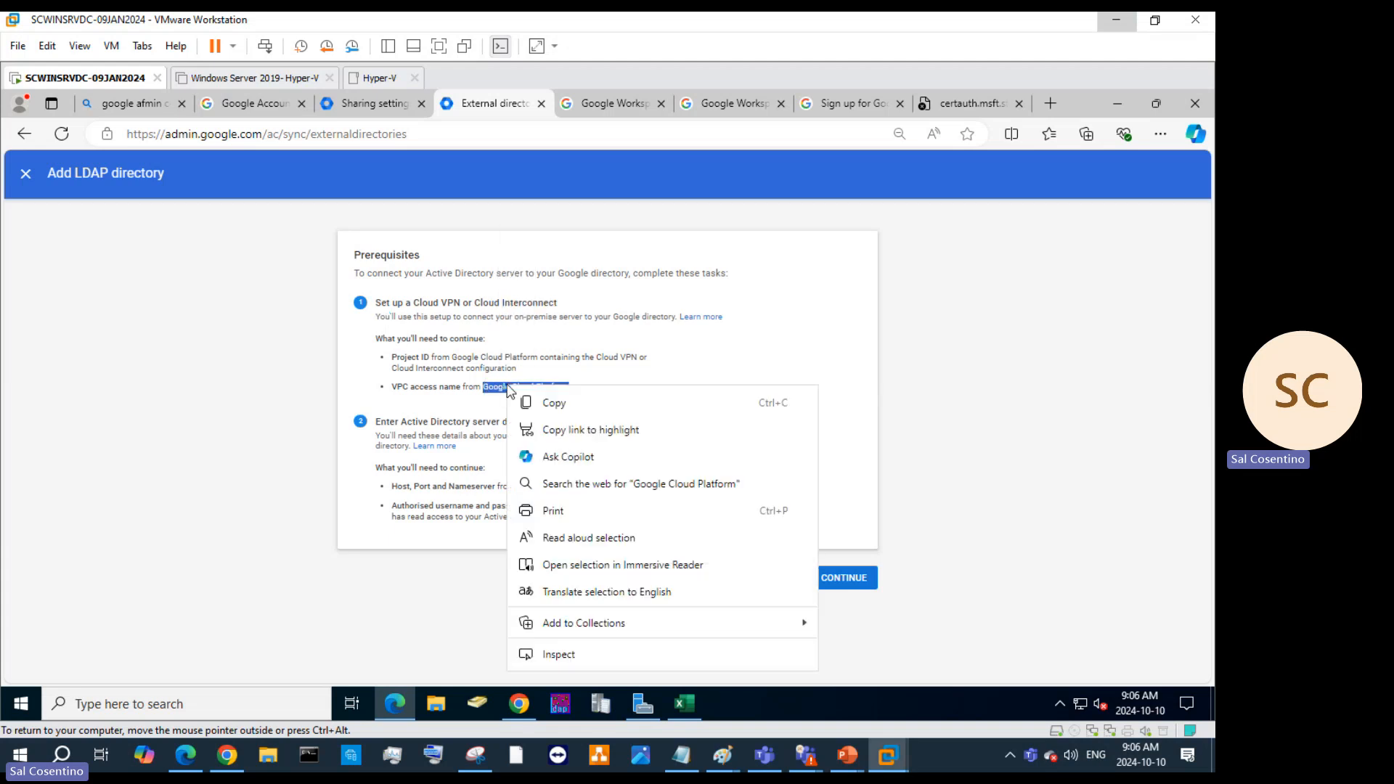
left_click(556, 401)
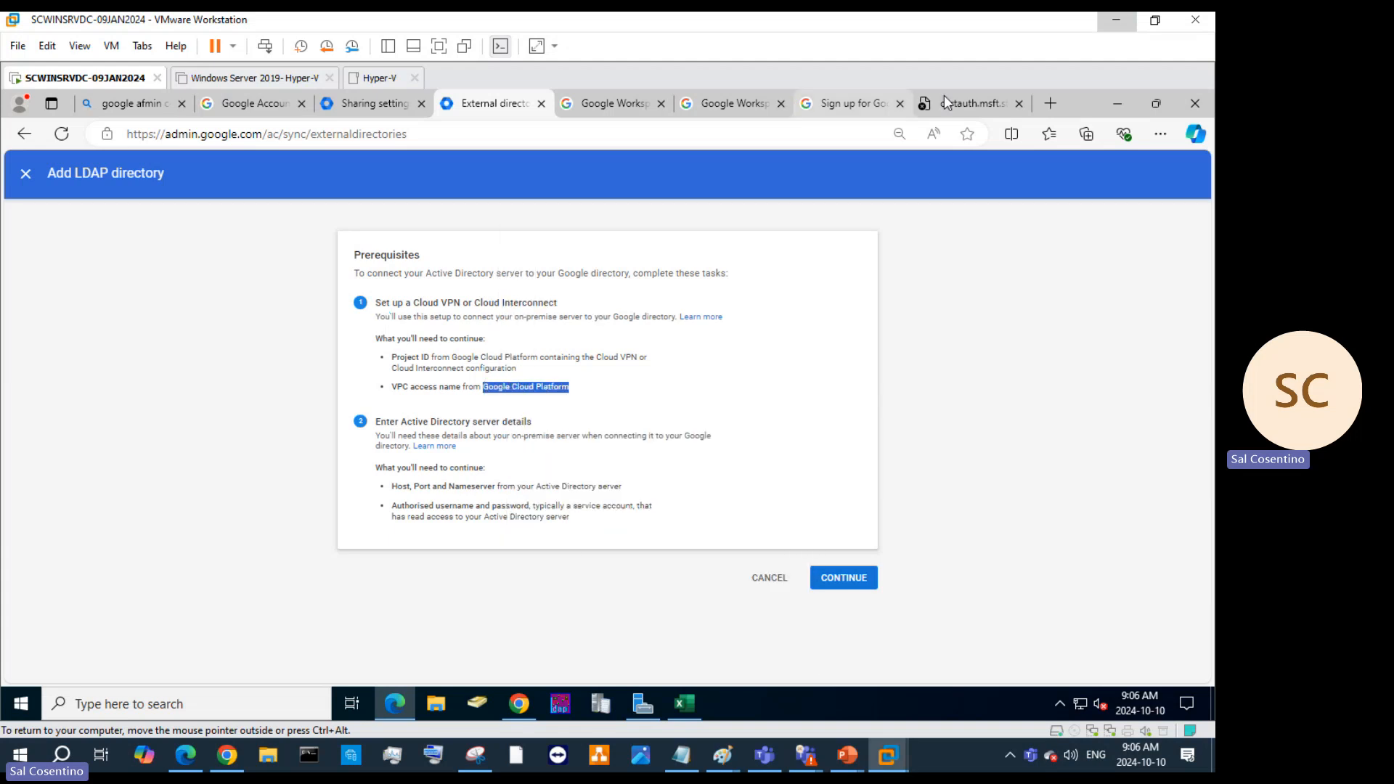
In a new tab, search Bing for 'google cloud platform' and open the Google Cloud site.
left_click(1050, 103)
left_click(791, 139)
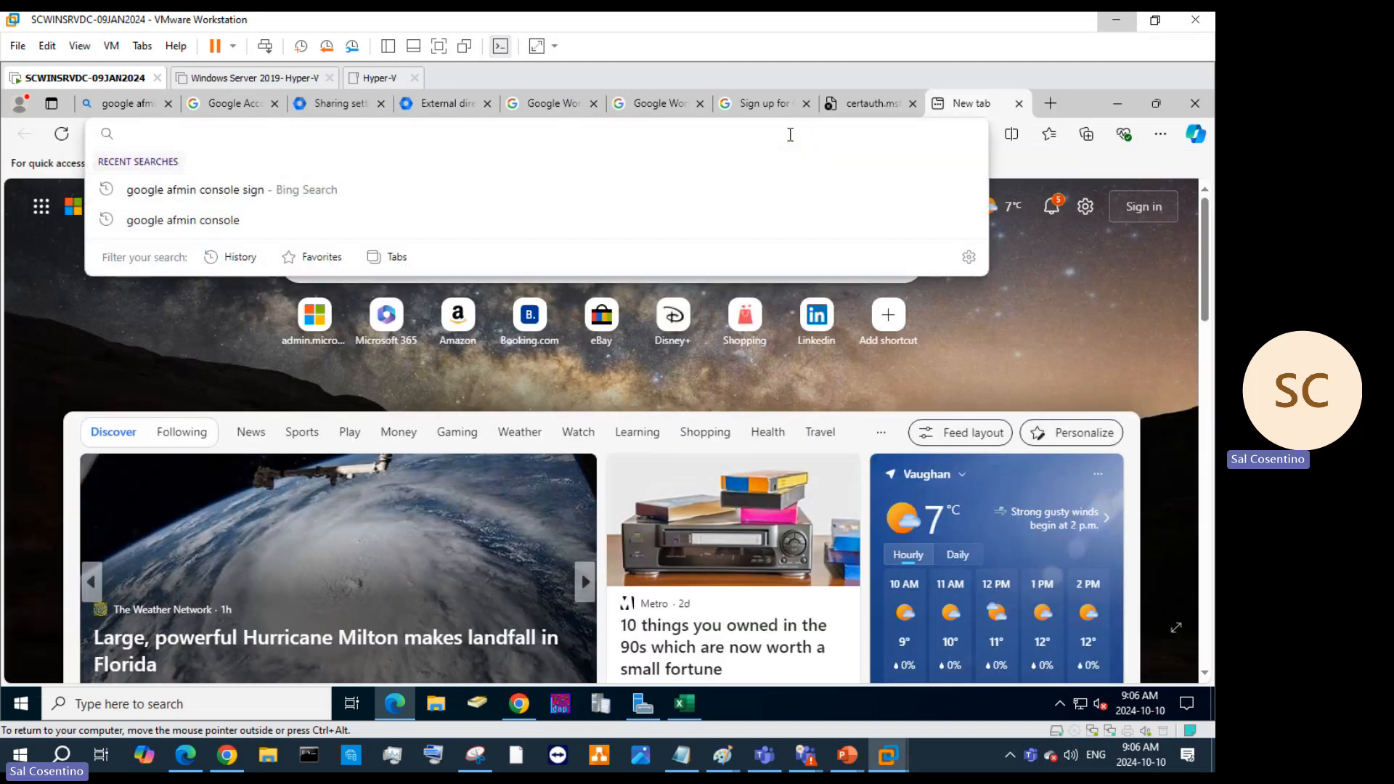
type("go")
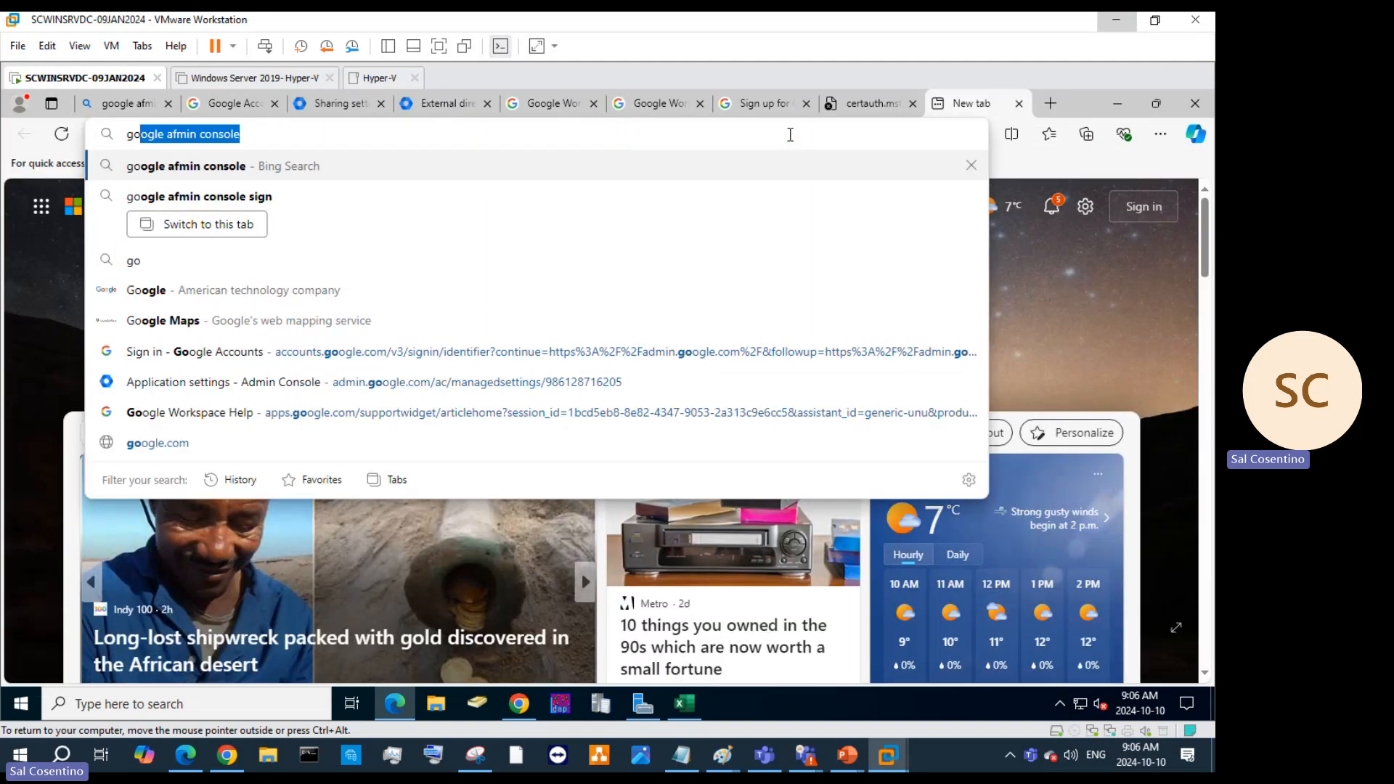
type("ogl")
type("e clouds")
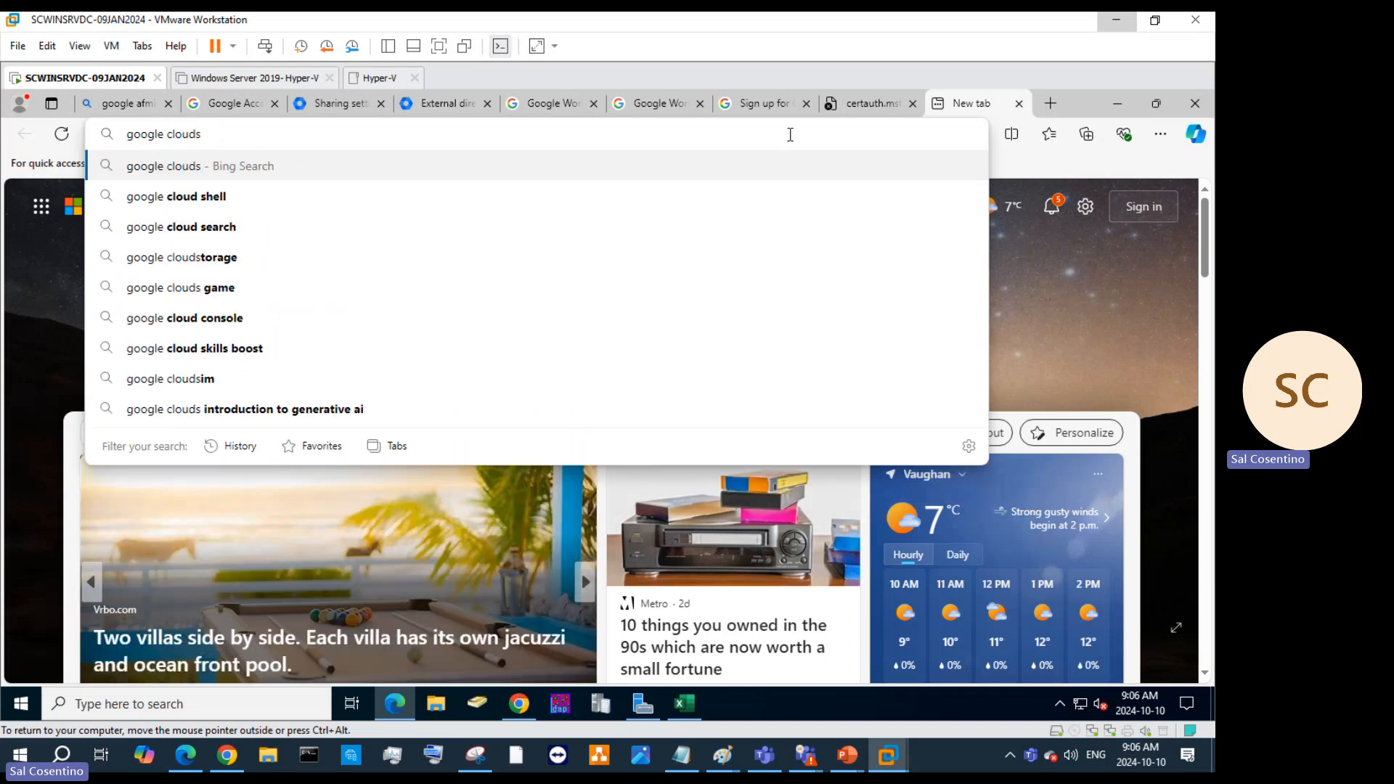
key("BackSpace")
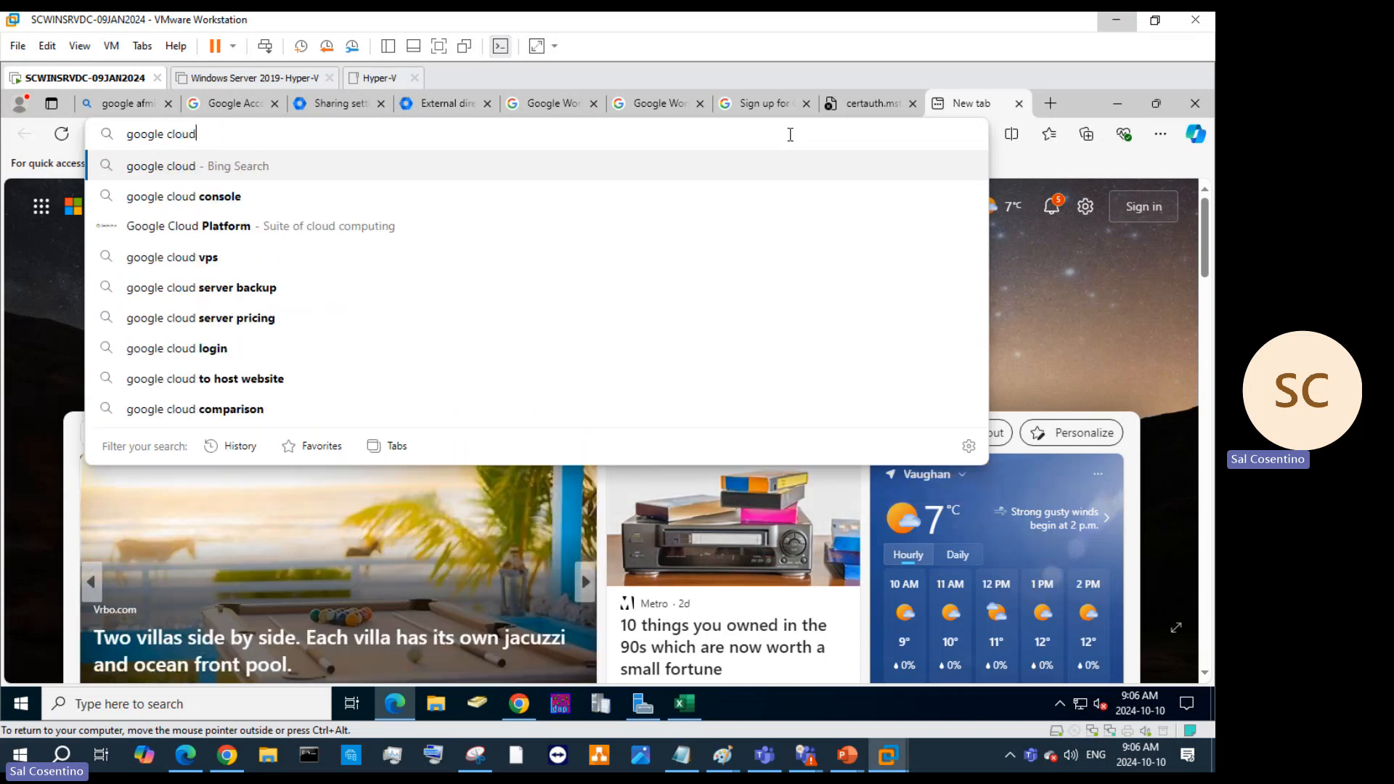
type("platform")
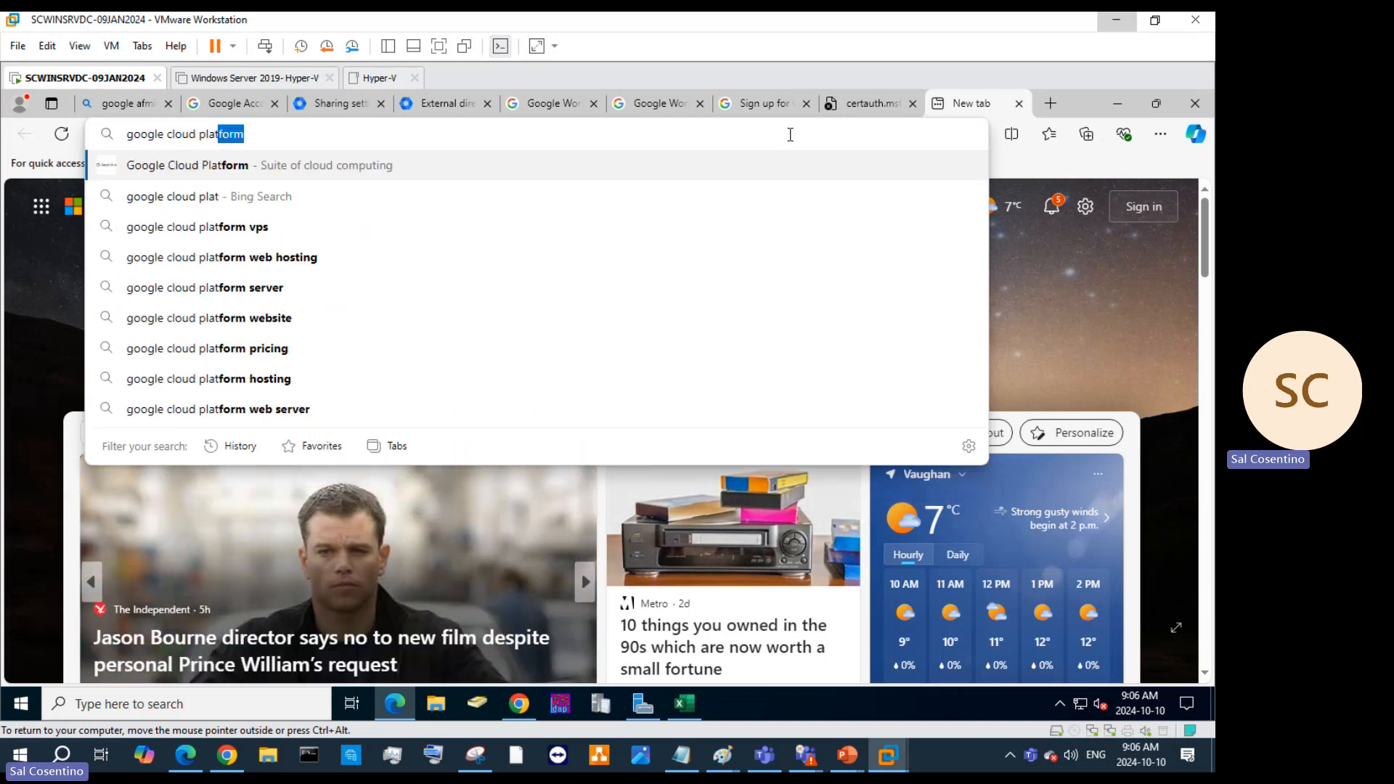
key("Return")
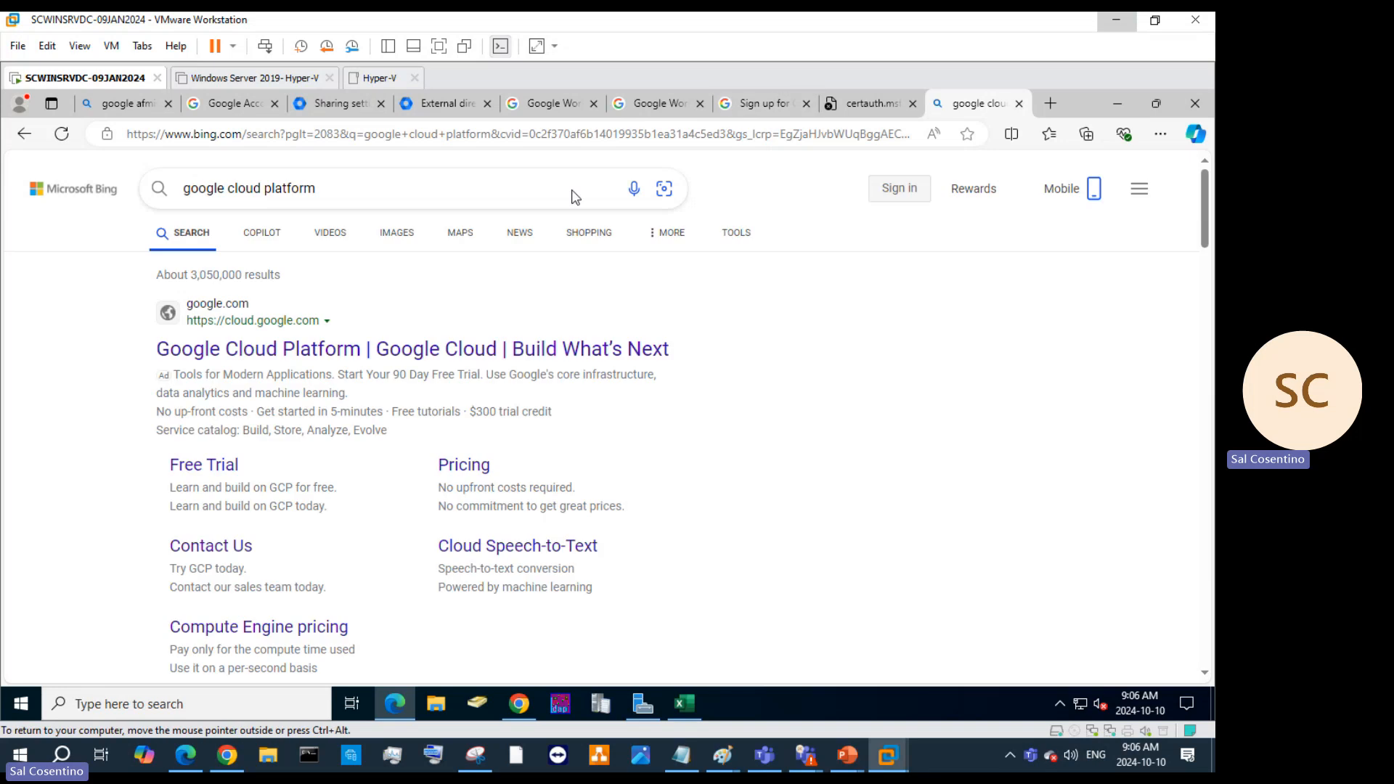
left_click(447, 350)
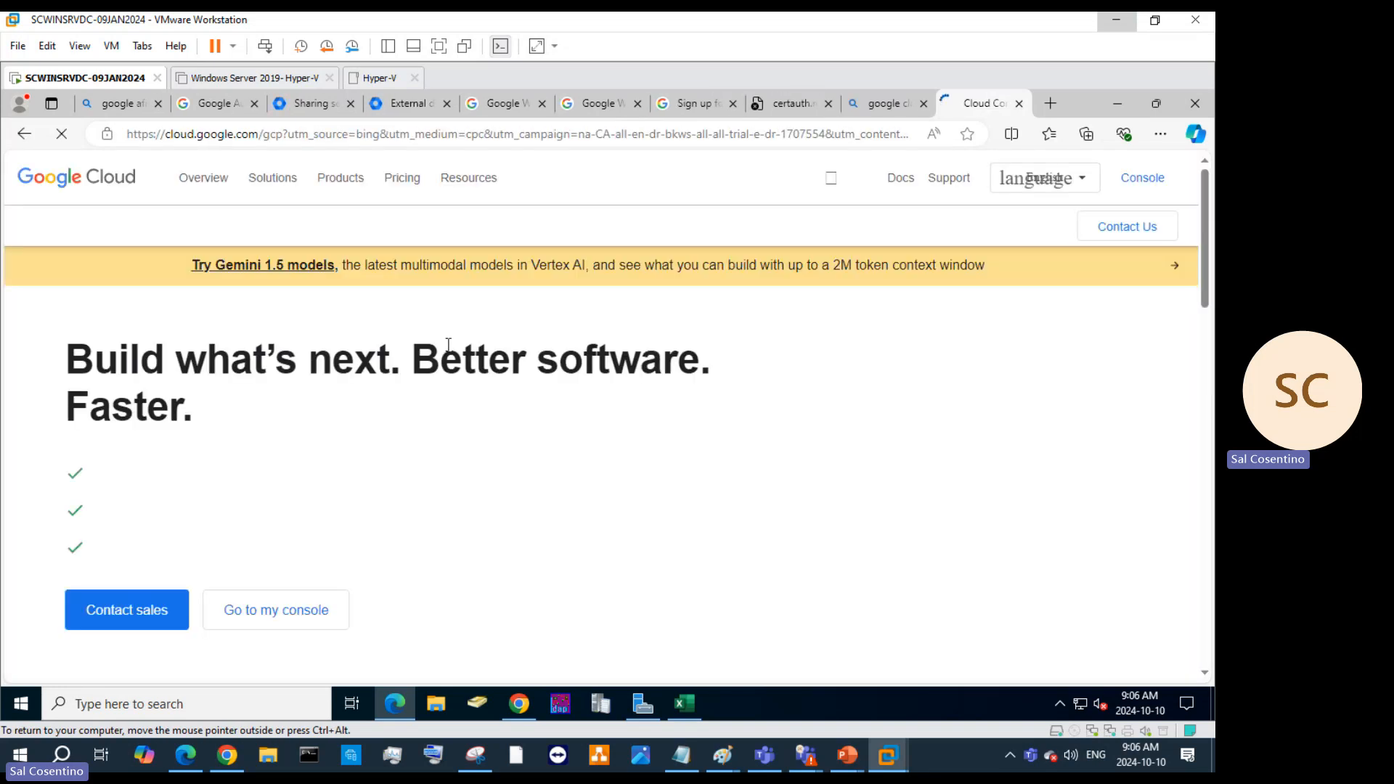
Go to the Google Cloud console and open SCProject-18Nov2020's Active Assist recommendations.
scroll(874, 305, "down", 4)
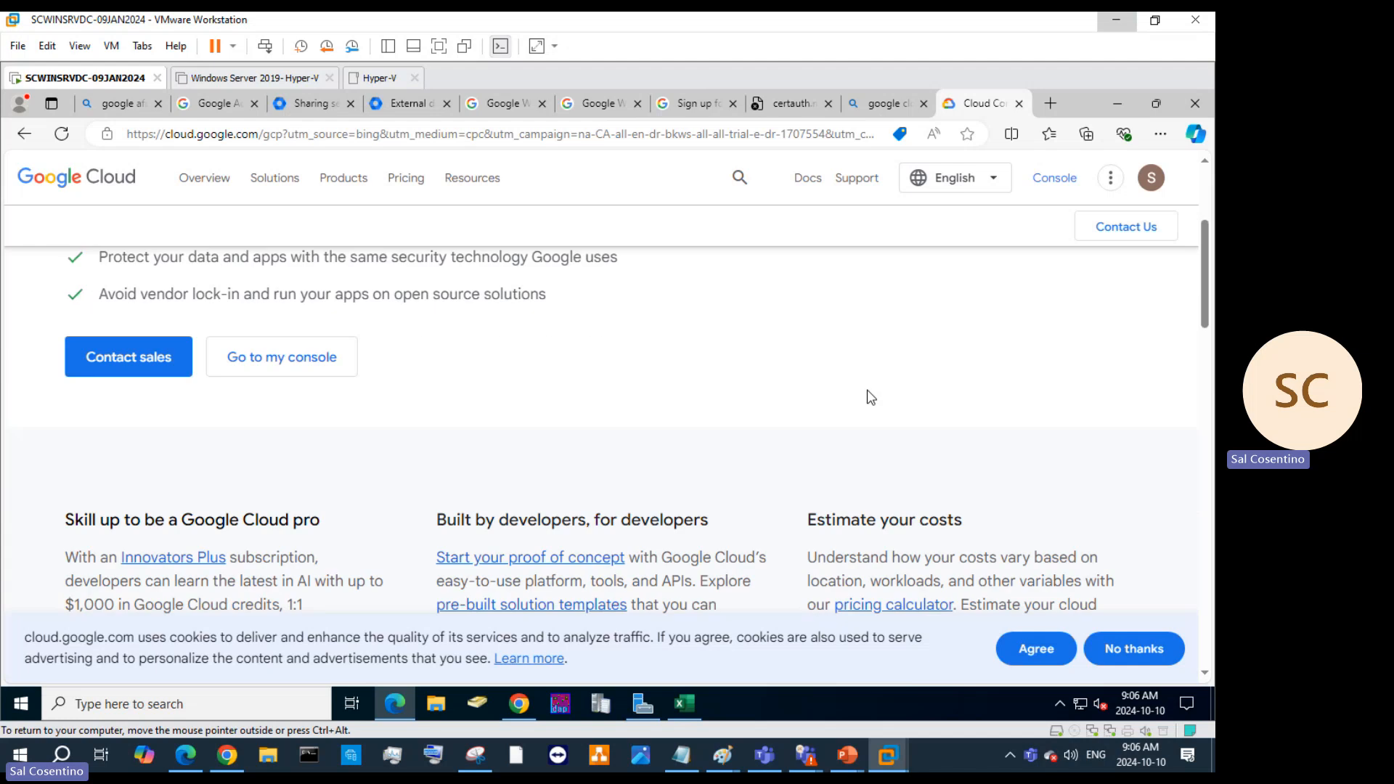
left_click(231, 361)
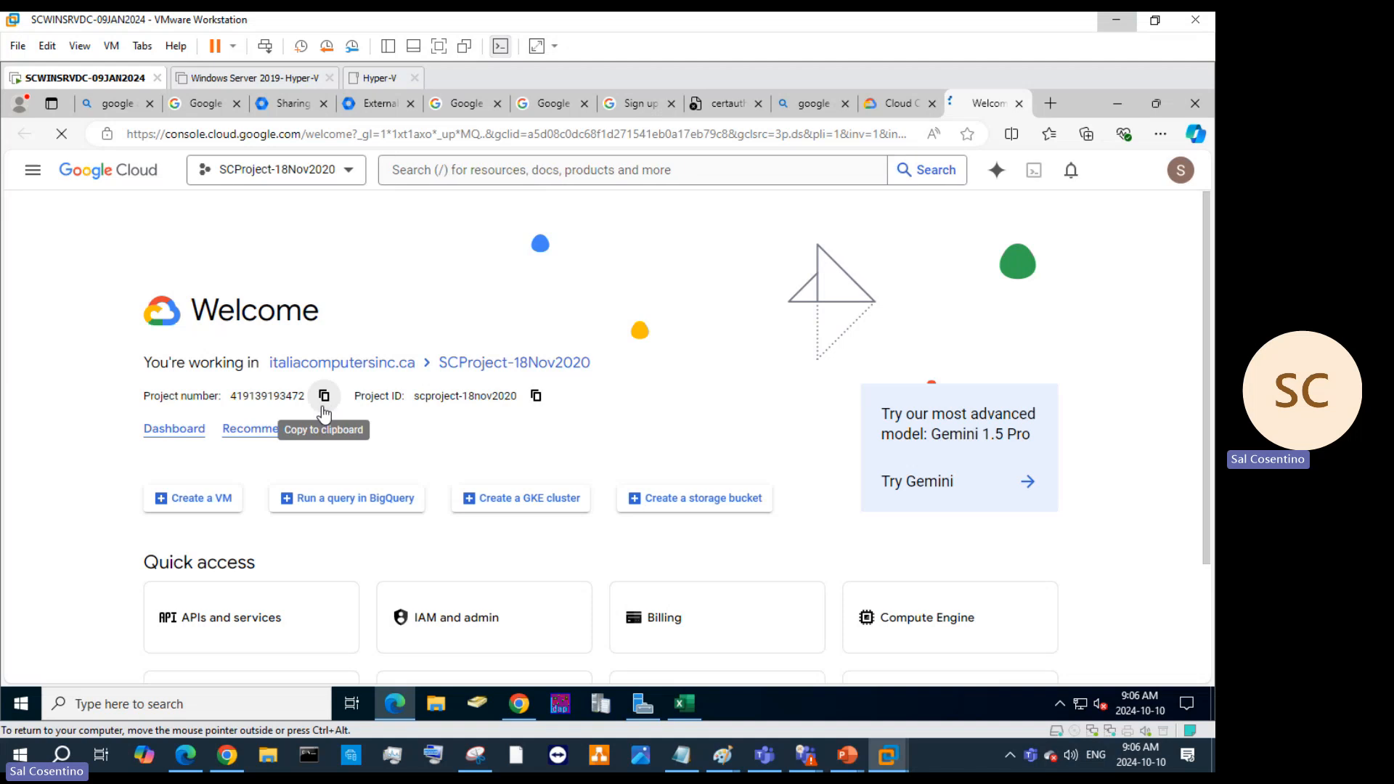
scroll(479, 429, "down", 3)
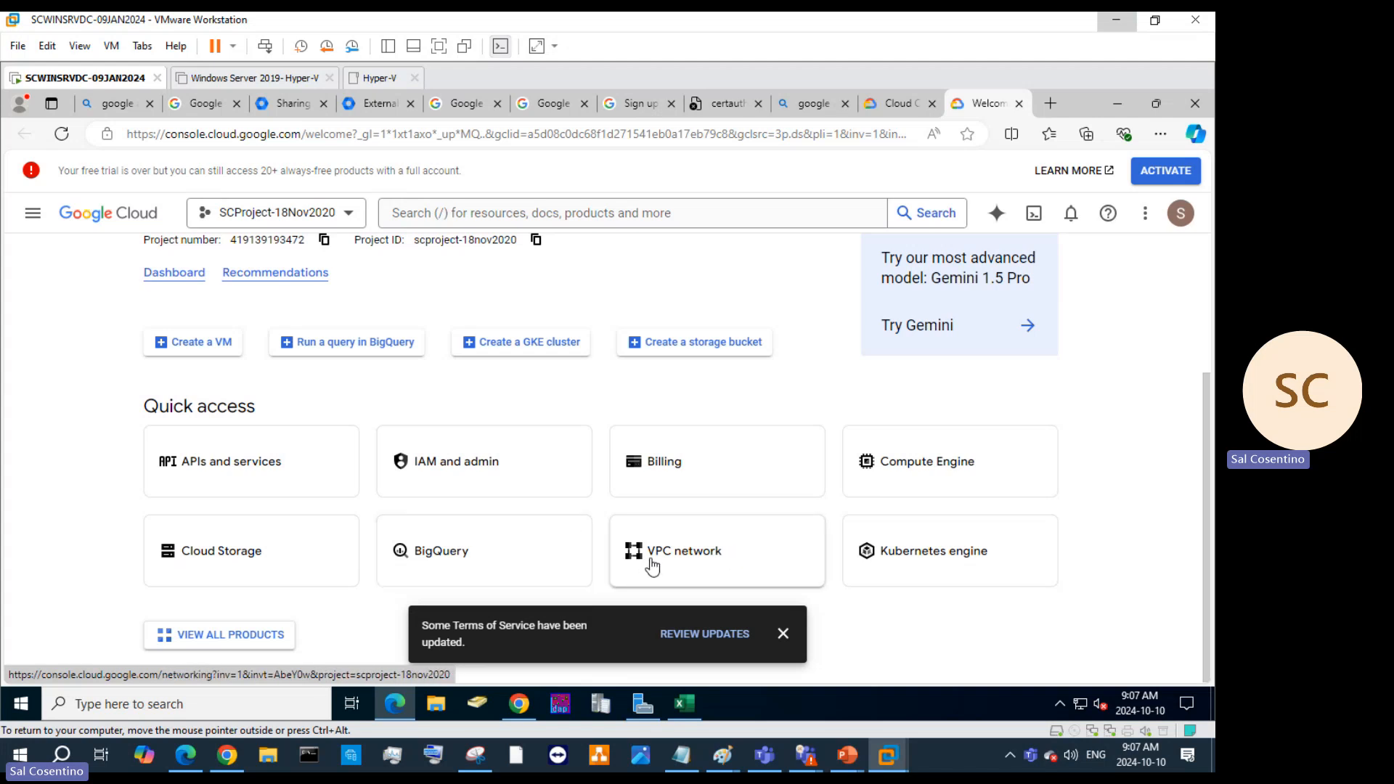
scroll(285, 540, "up", 3)
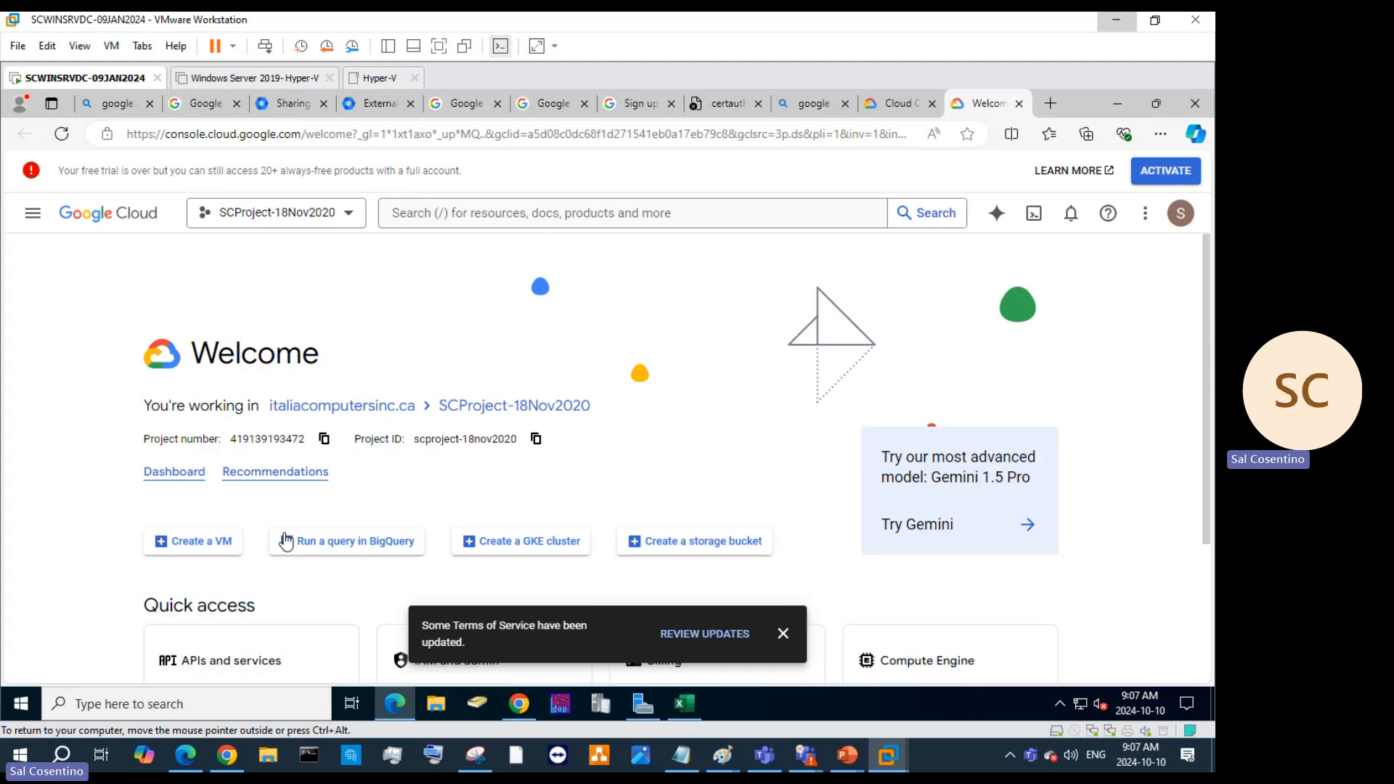
left_click(264, 476)
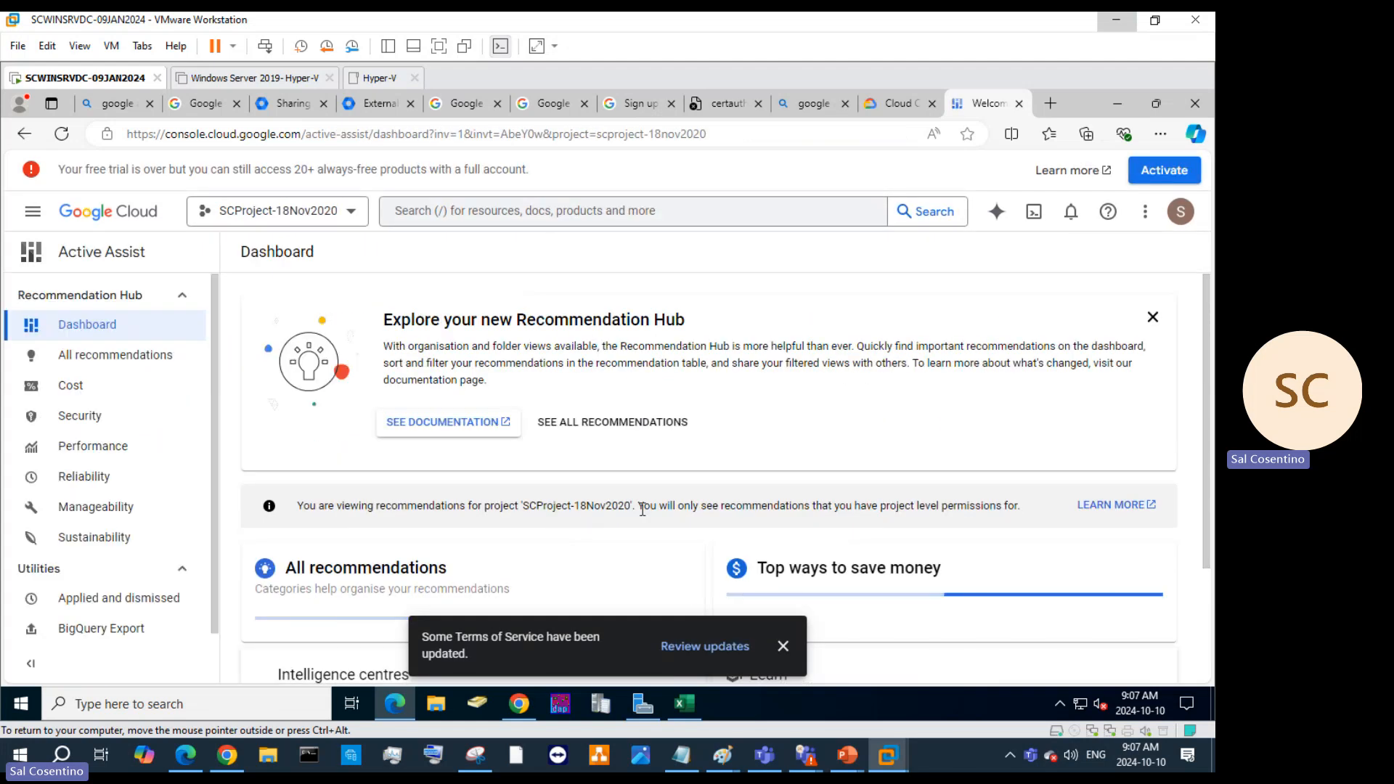
scroll(678, 506, "down", 2)
scroll(683, 505, "down", 2)
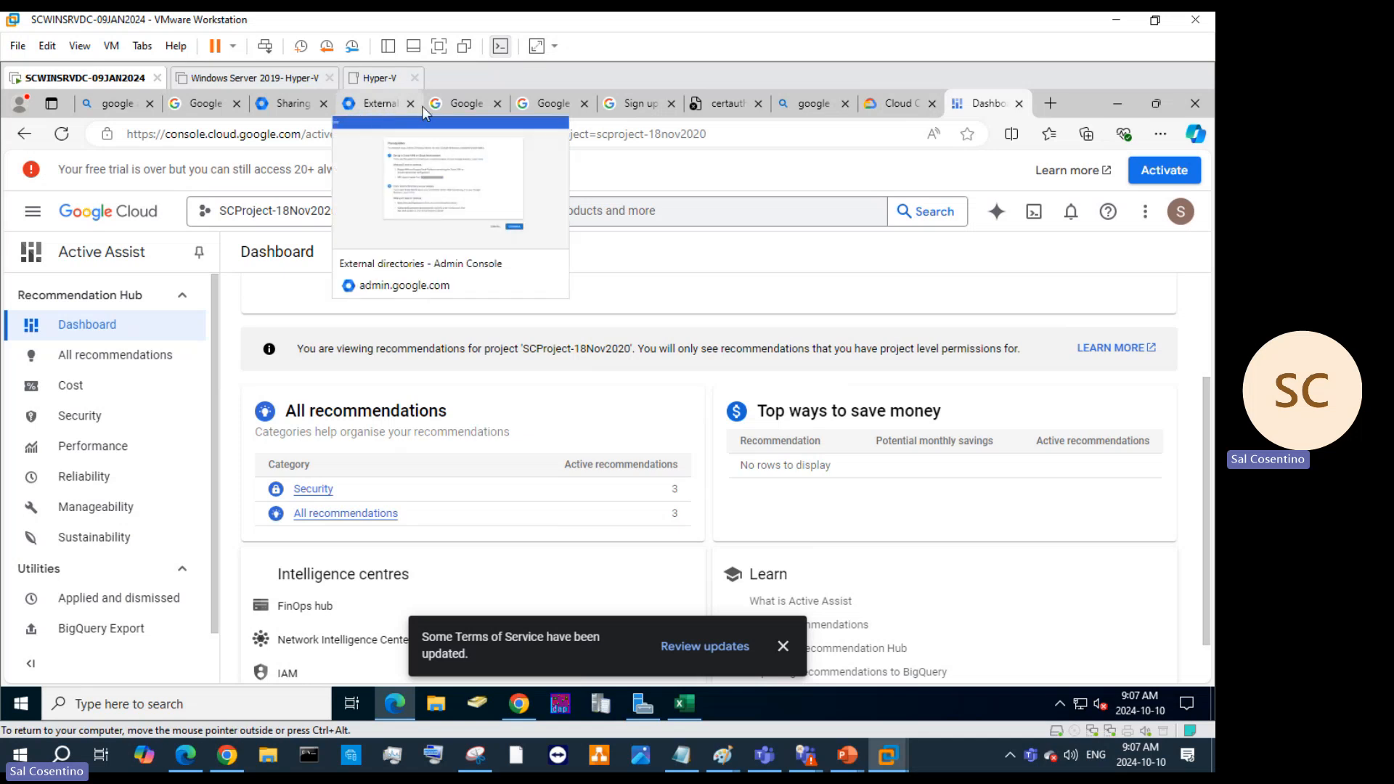
Back in the Admin console, stay on the page and cancel the unsaved contact sharing edits.
left_click(284, 102)
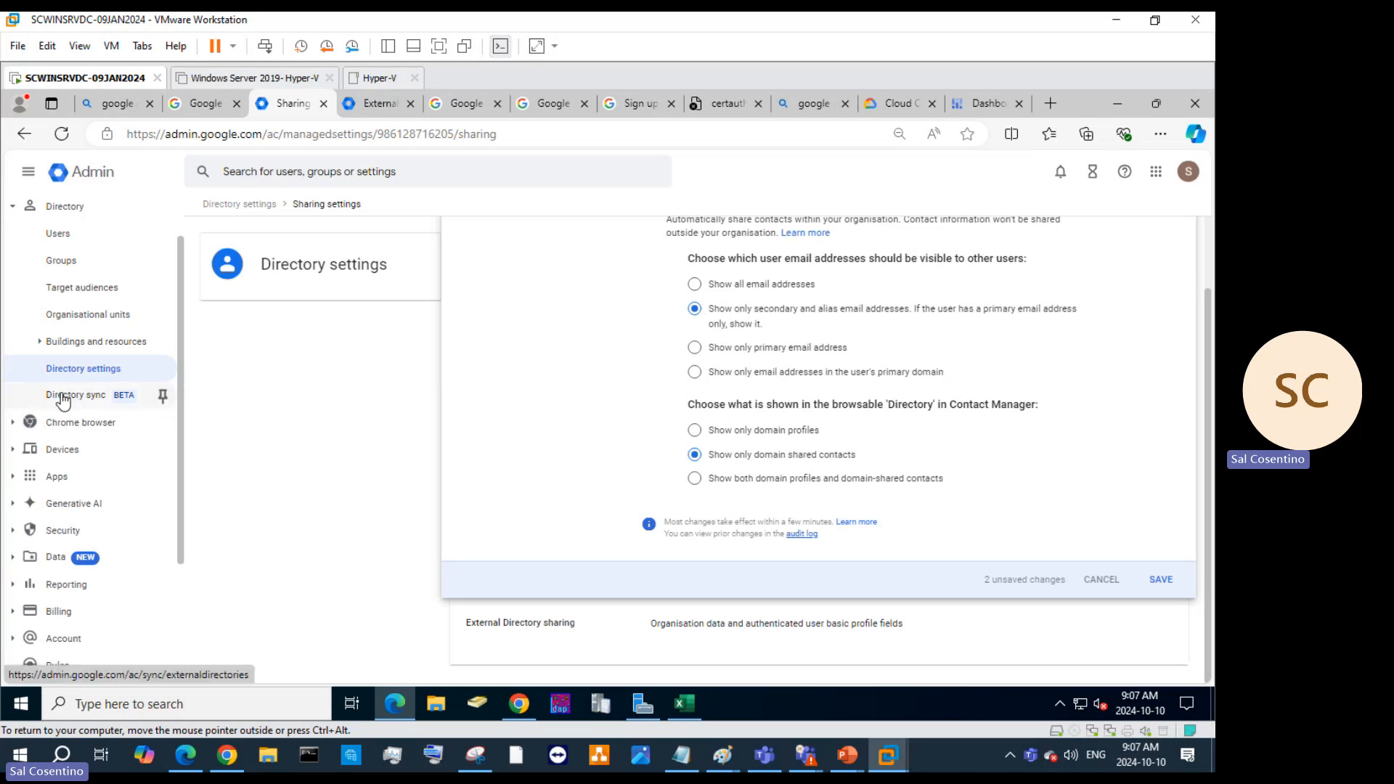
left_click(11, 424)
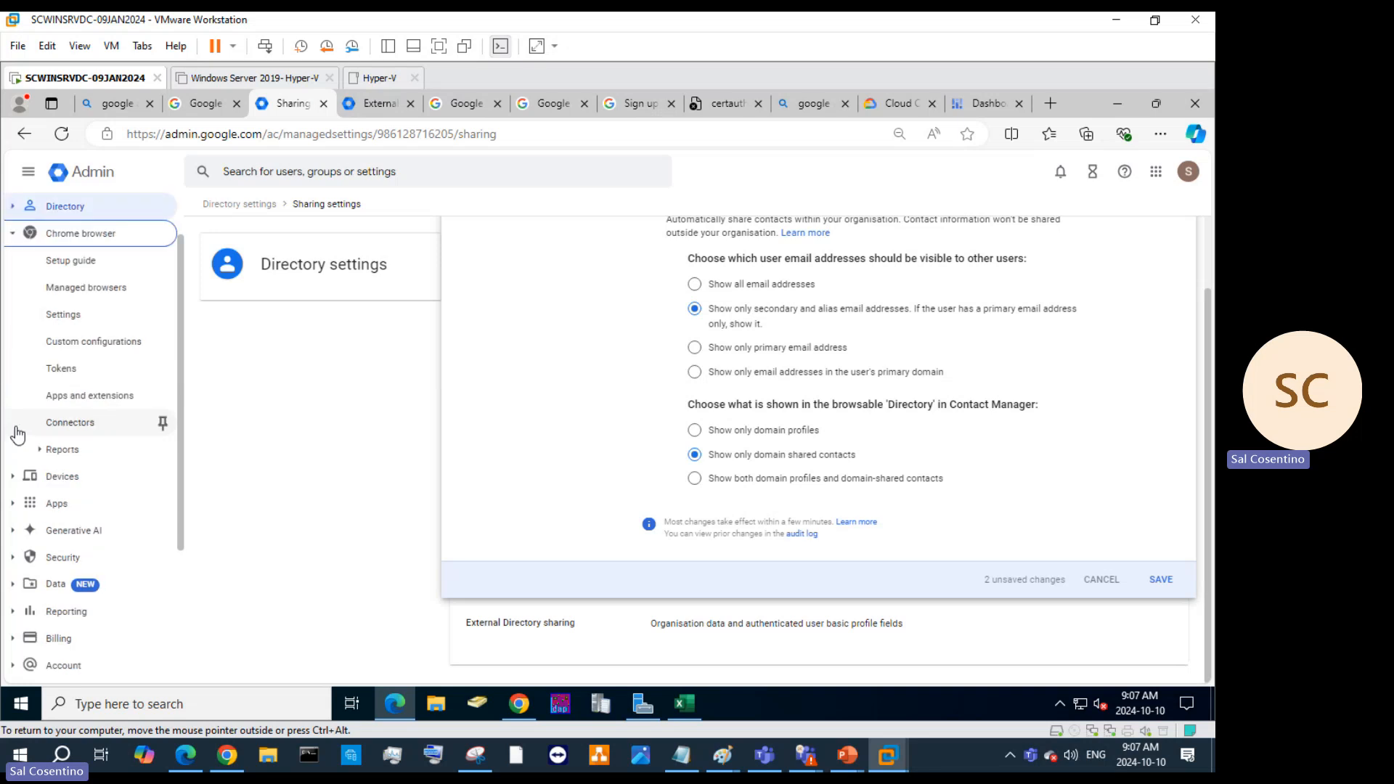
left_click(86, 270)
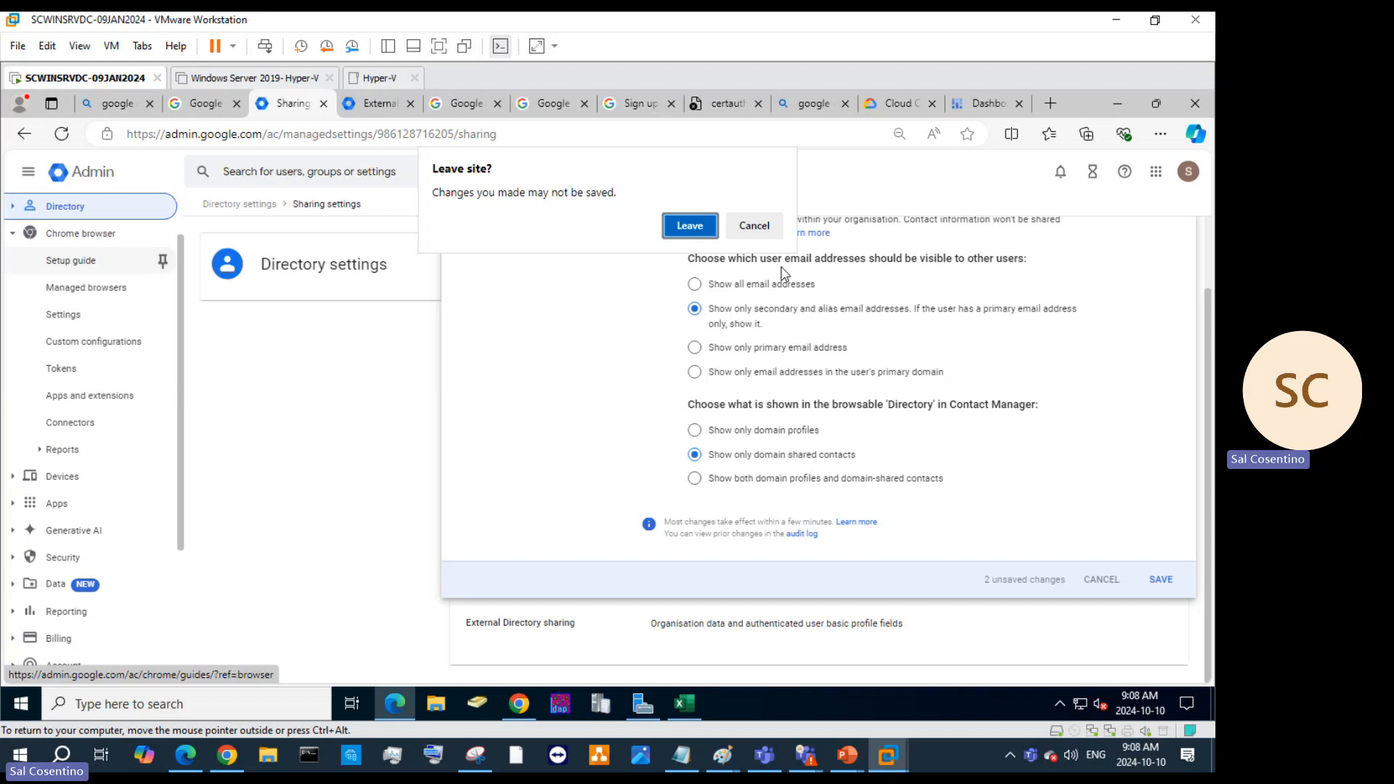
left_click(755, 225)
left_click(1096, 611)
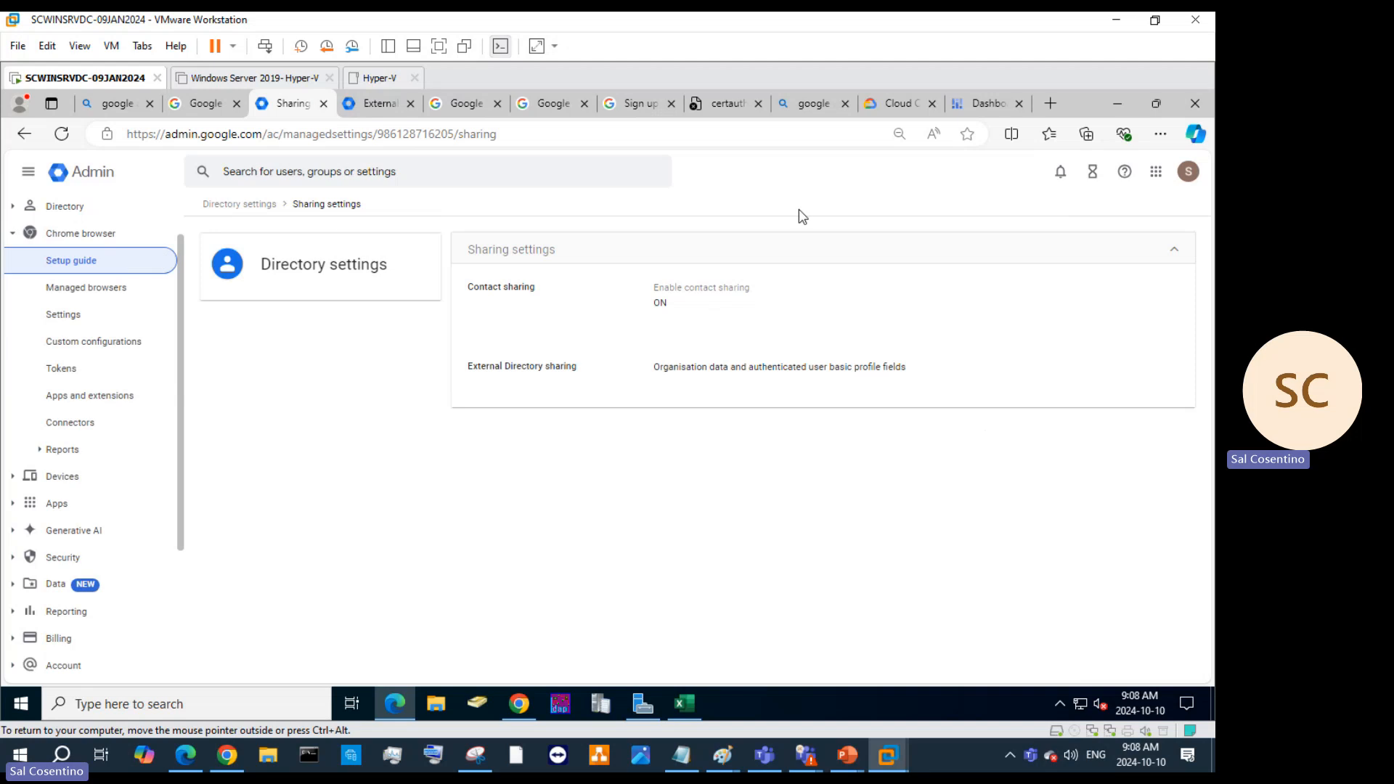
Open the Chrome browser setup guide and expand 'Set up your organisation and verify your domain'.
left_click(113, 267)
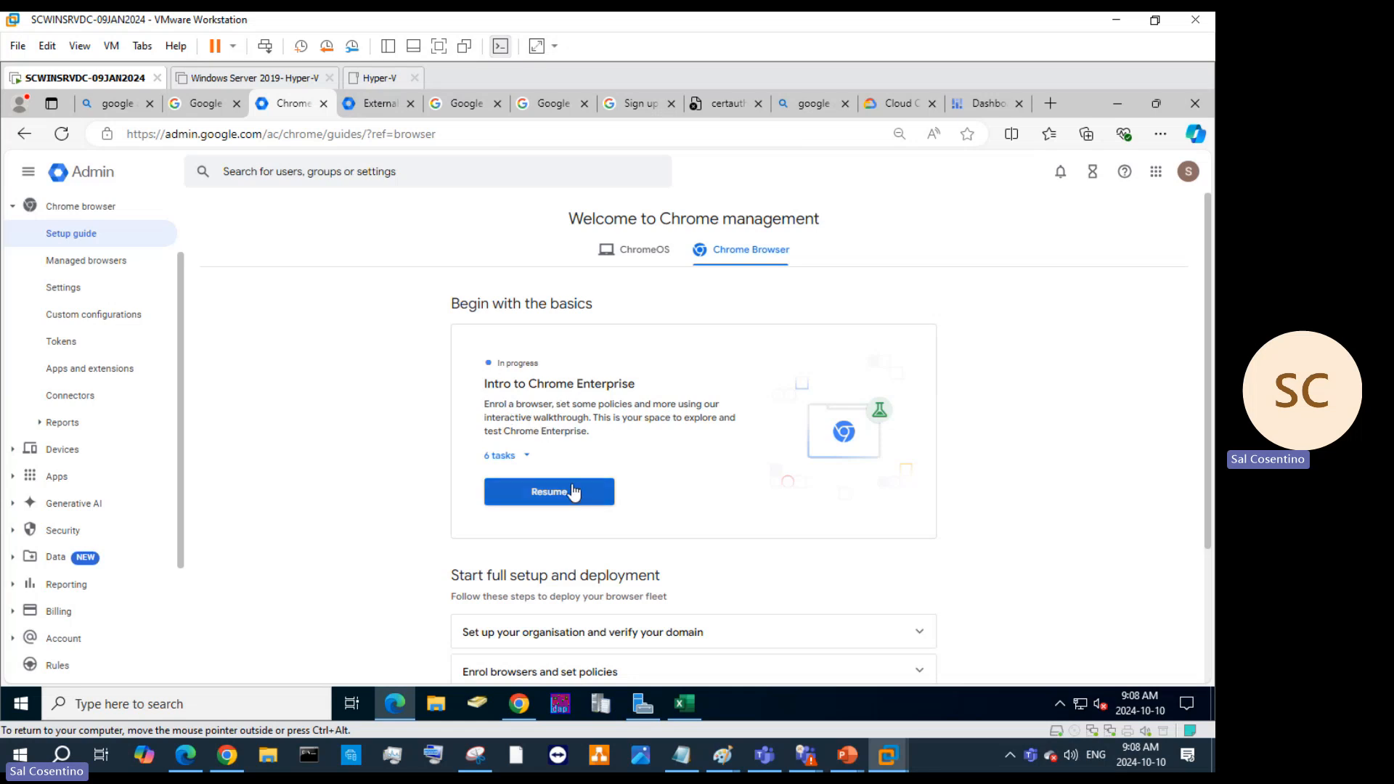
scroll(572, 492, "down", 3)
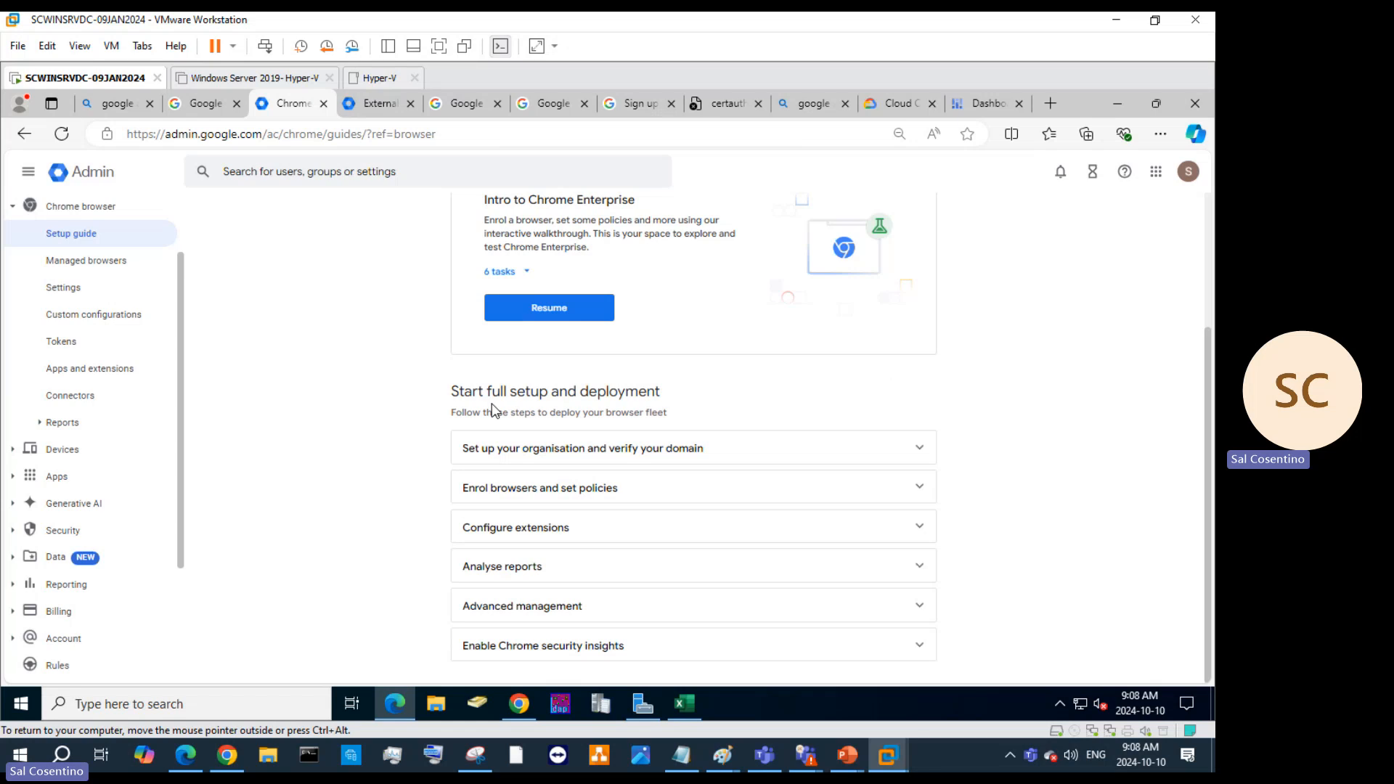
left_click(722, 449)
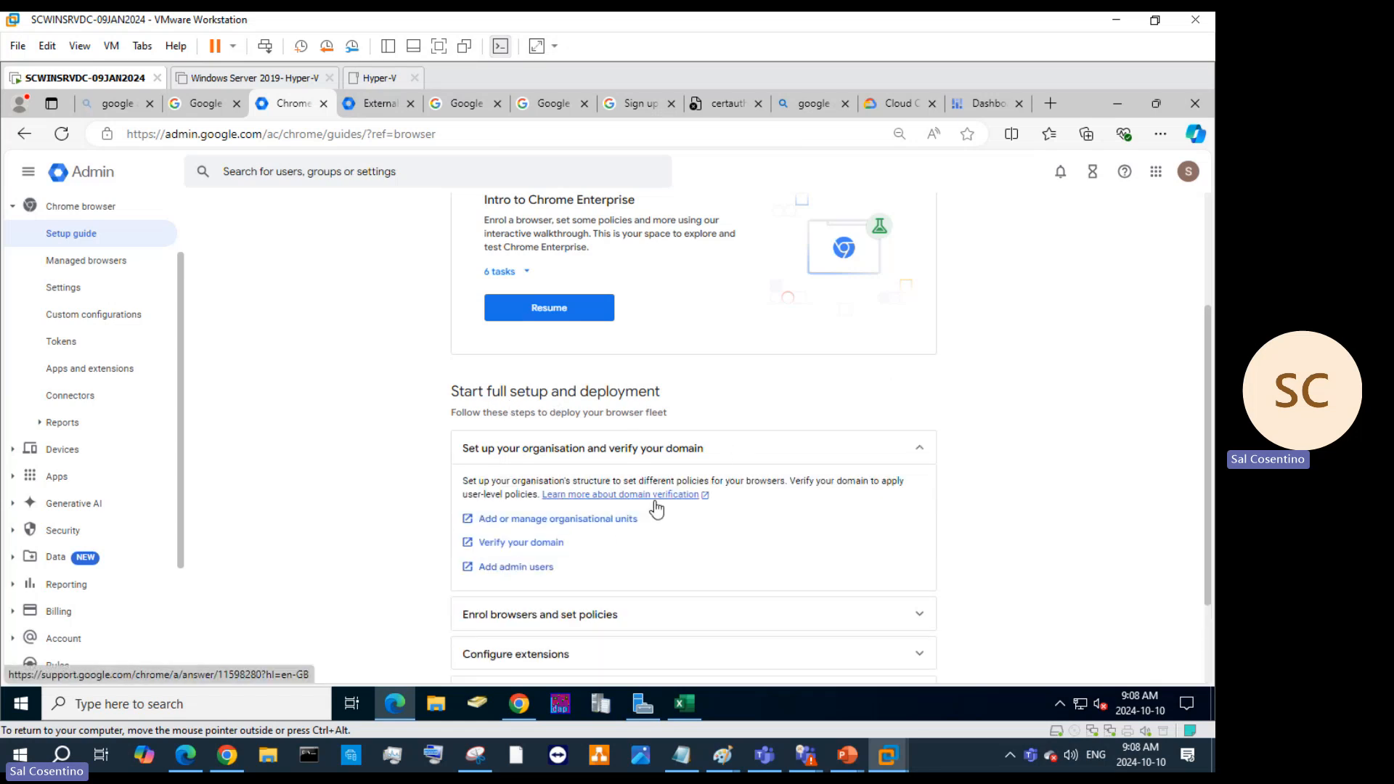
scroll(656, 508, "down", 2)
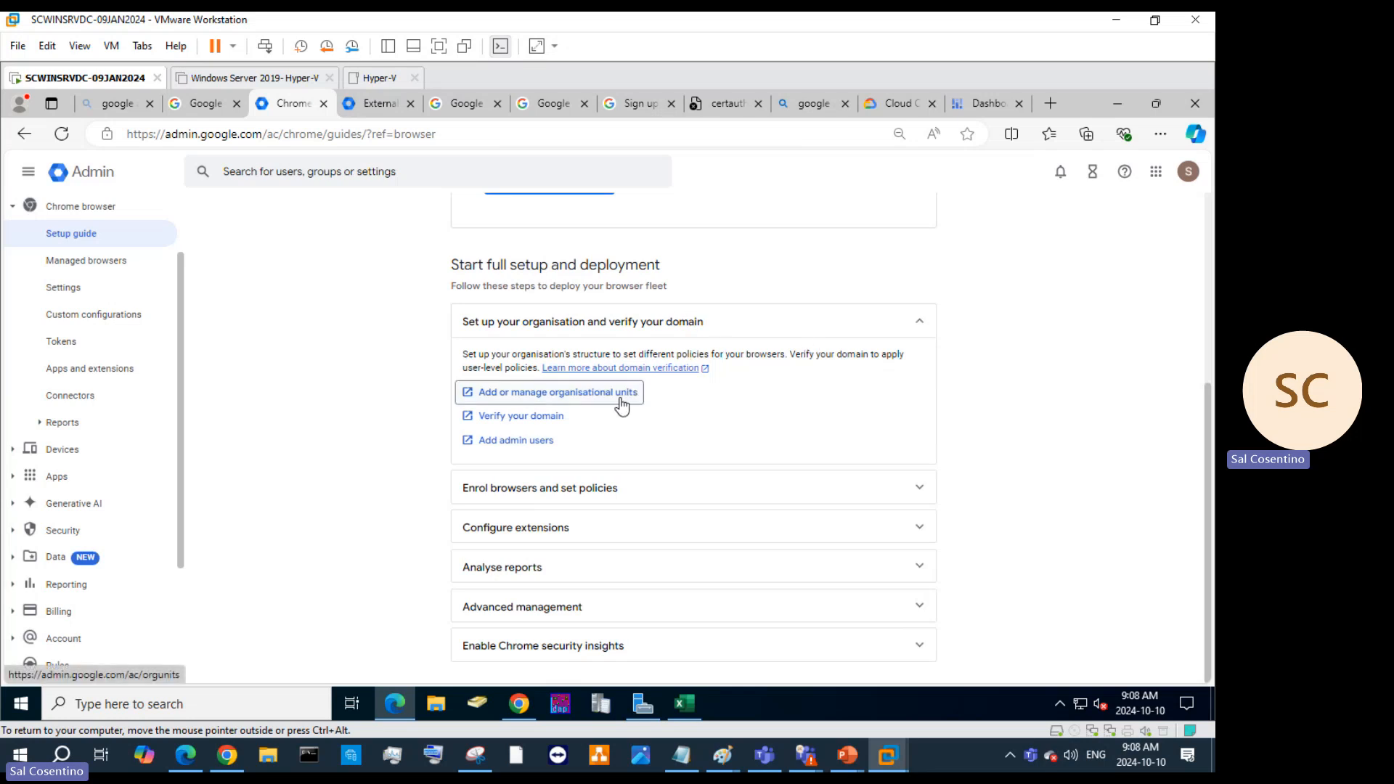
Open the Allowlisted domains page from Verify your domain and begin adding a domain.
left_click(524, 419)
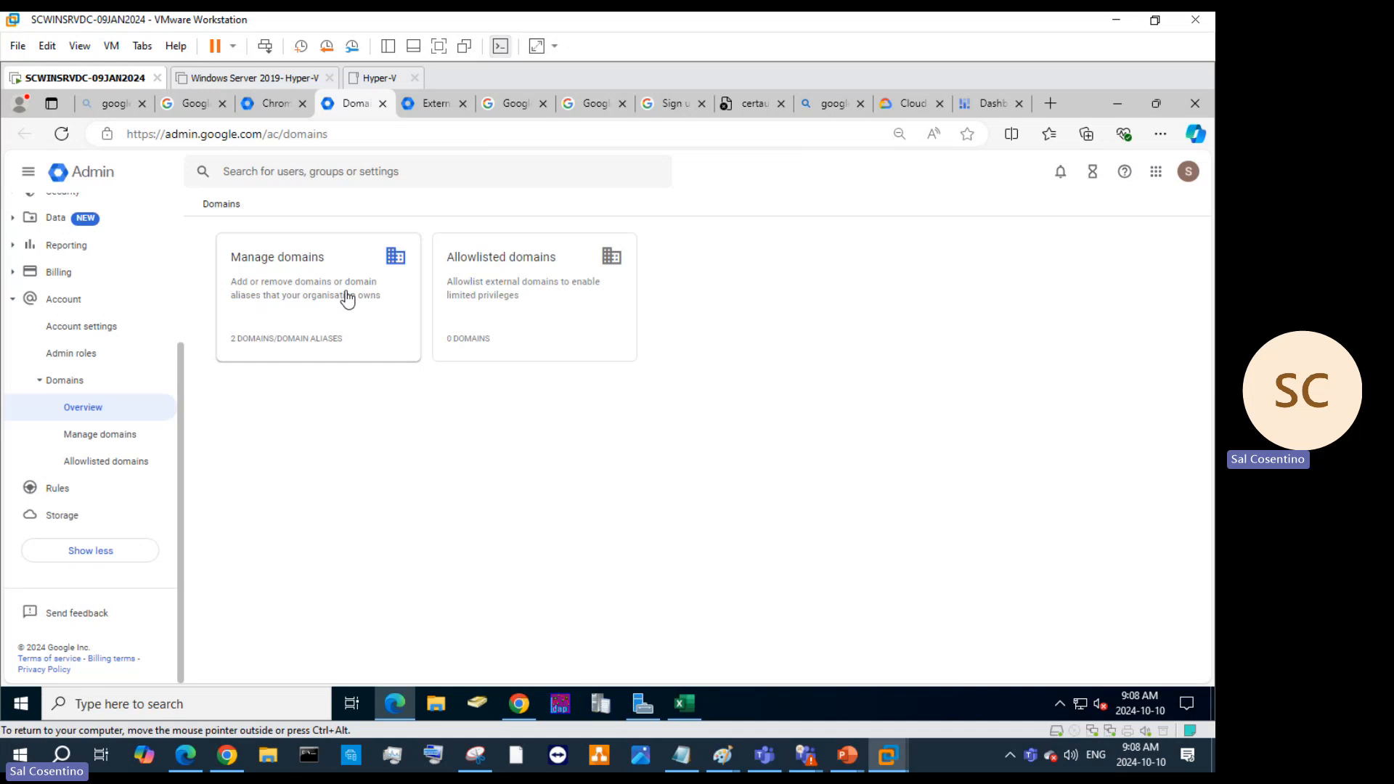
left_click(506, 299)
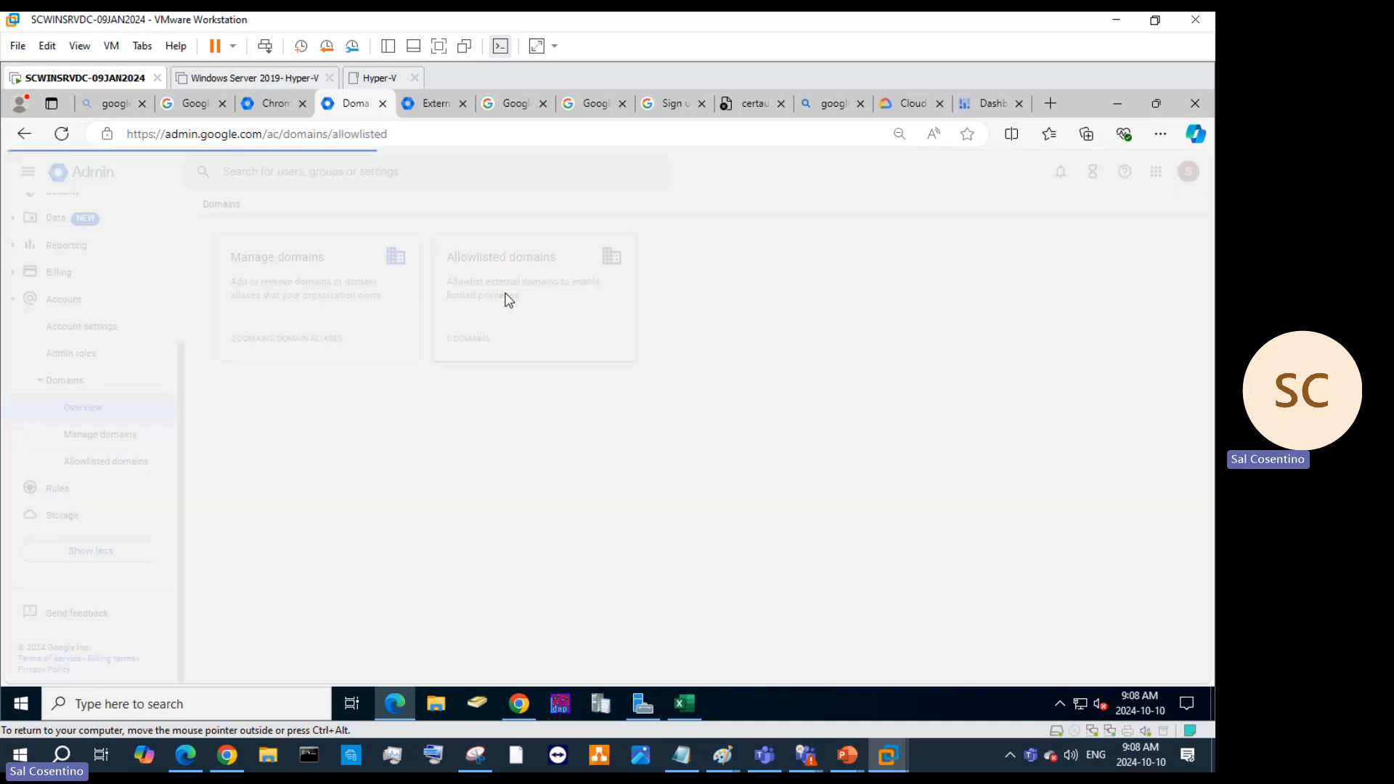
left_click(410, 300)
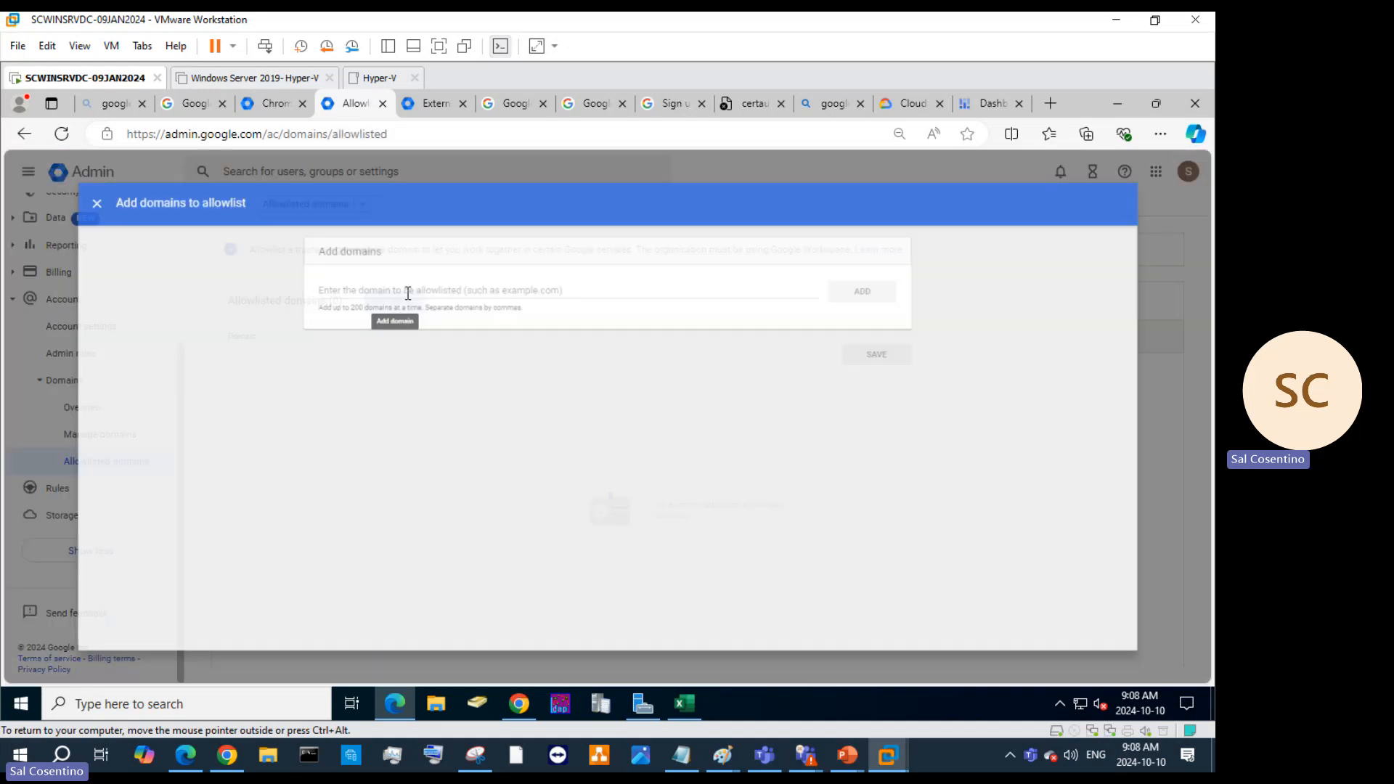
left_click(414, 269)
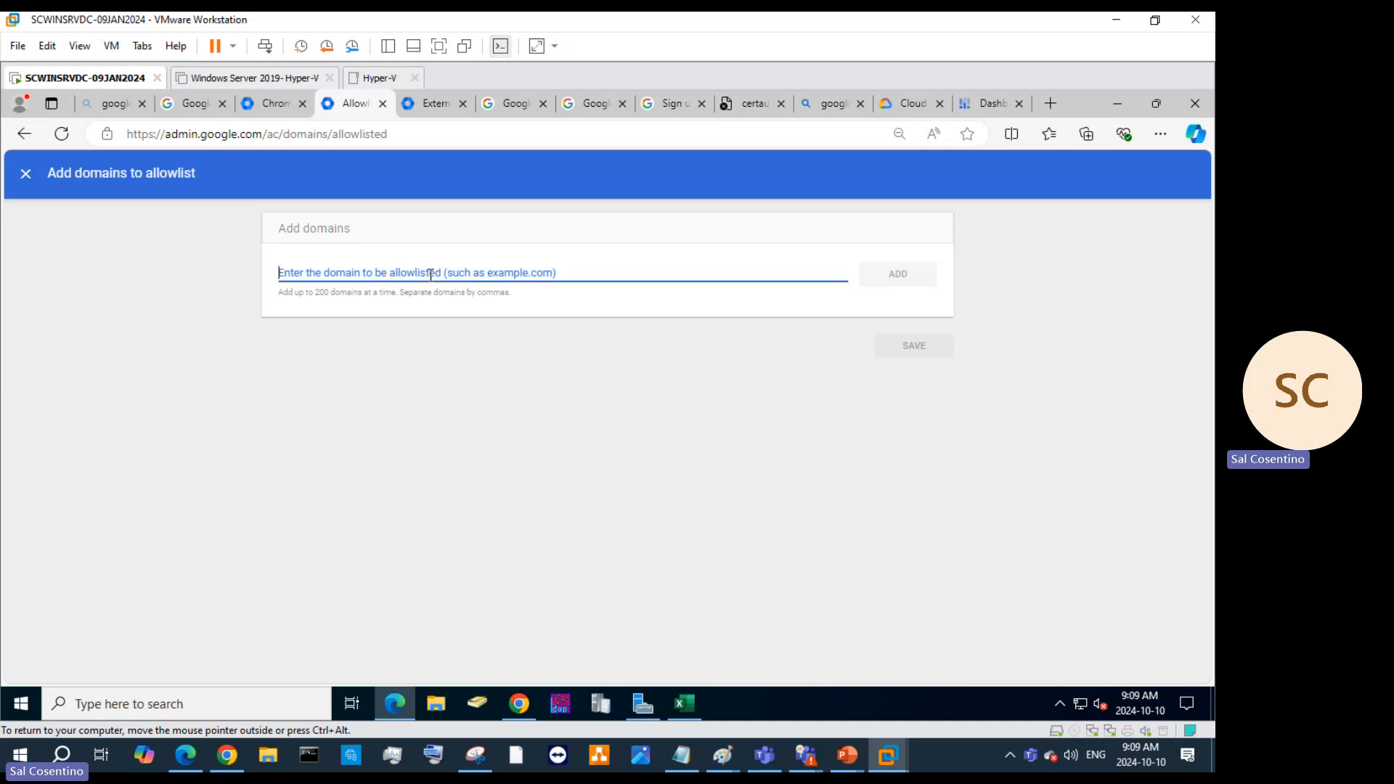
Enter ny.italiacomputers.inc.ca and boston.italiacomputers.inc.ca, add them, and save the allowlist.
type("london.it")
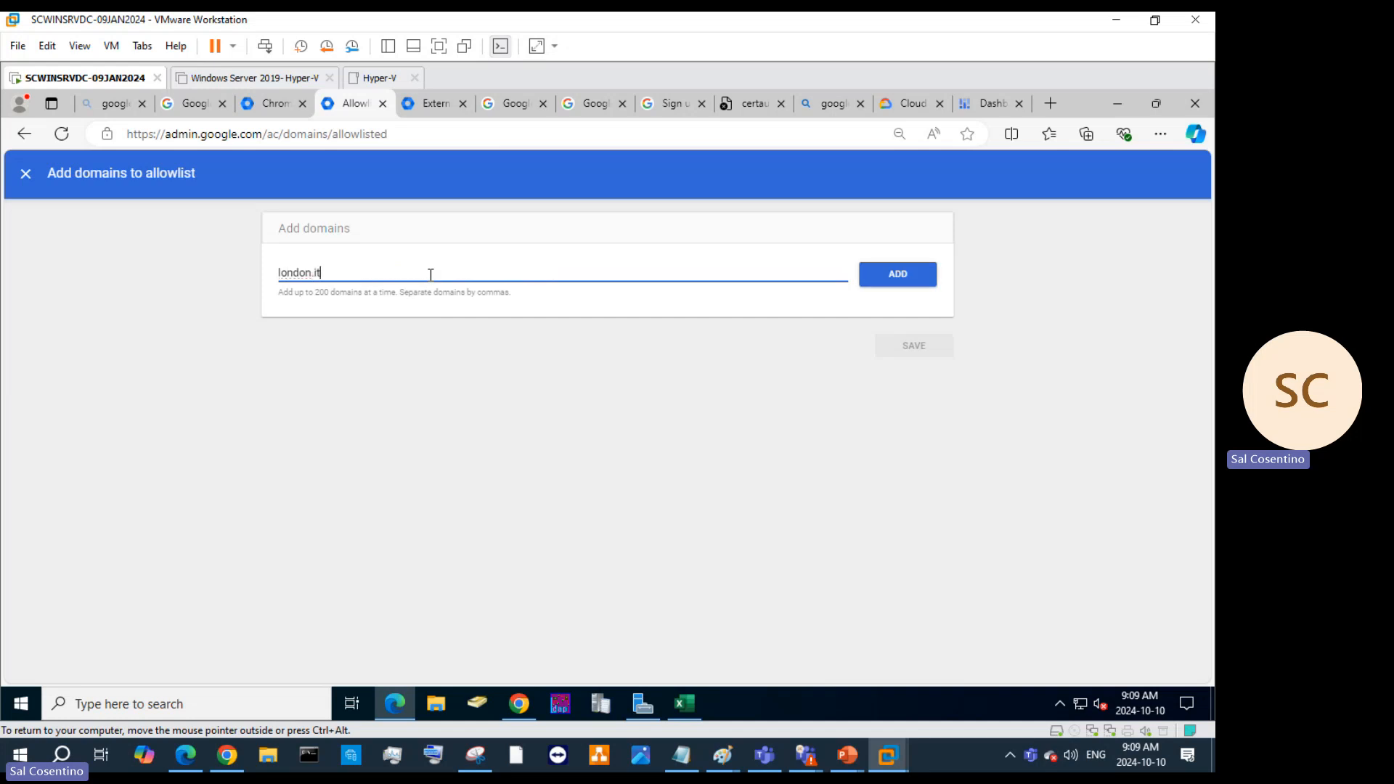
type("aliacomputers.inc.ca")
left_click_drag(310, 274, 287, 274)
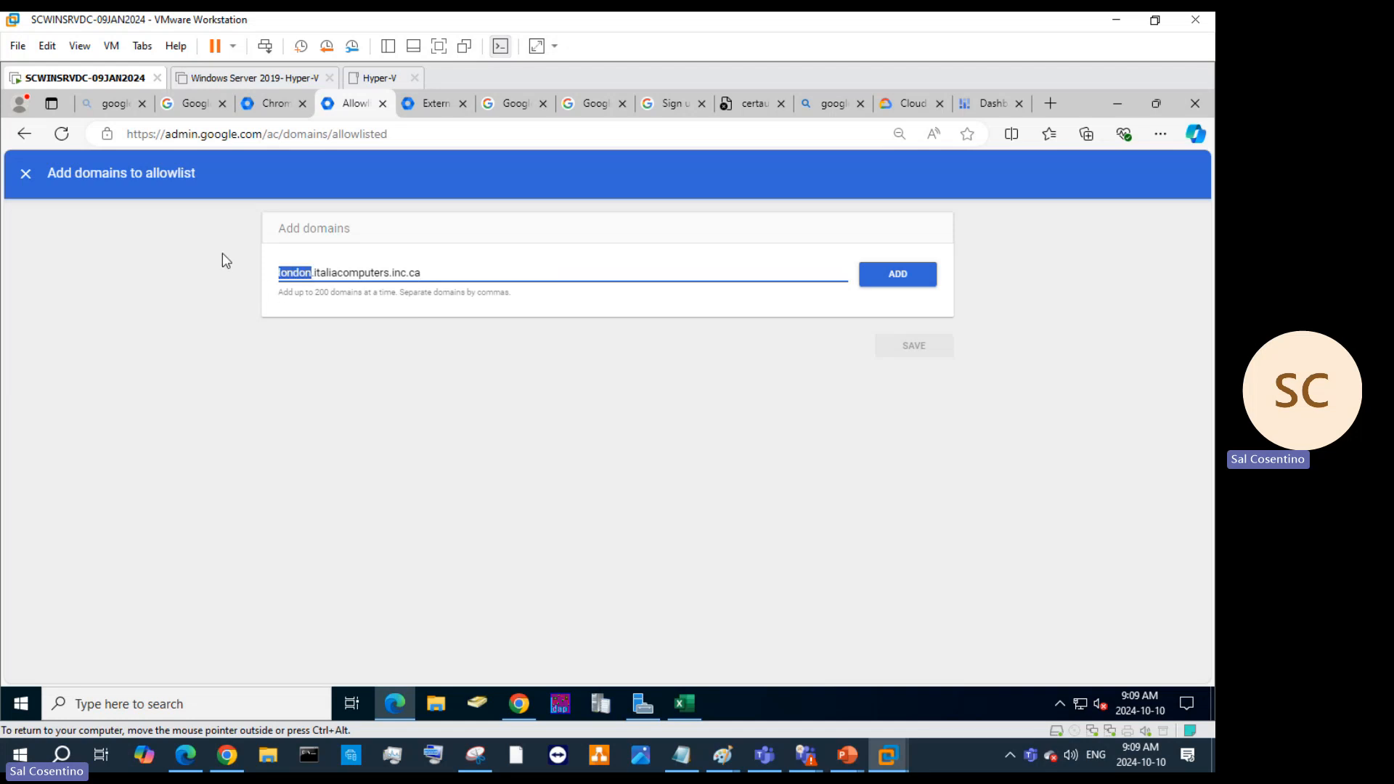
type("boston")
left_click_drag(313, 269, 255, 276)
key("BackSpace")
type("ny")
type("omputersinc.ca")
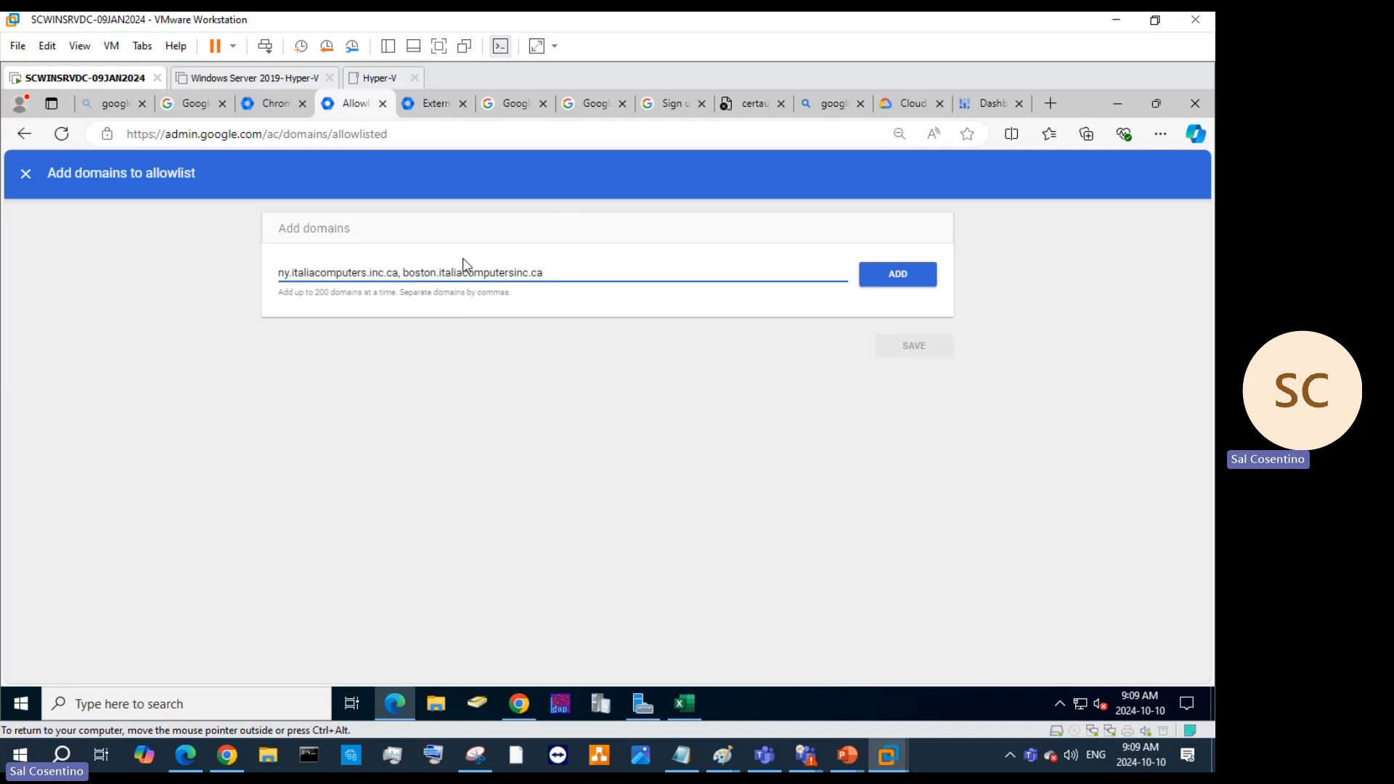
left_click(511, 272)
type(".")
left_click(900, 273)
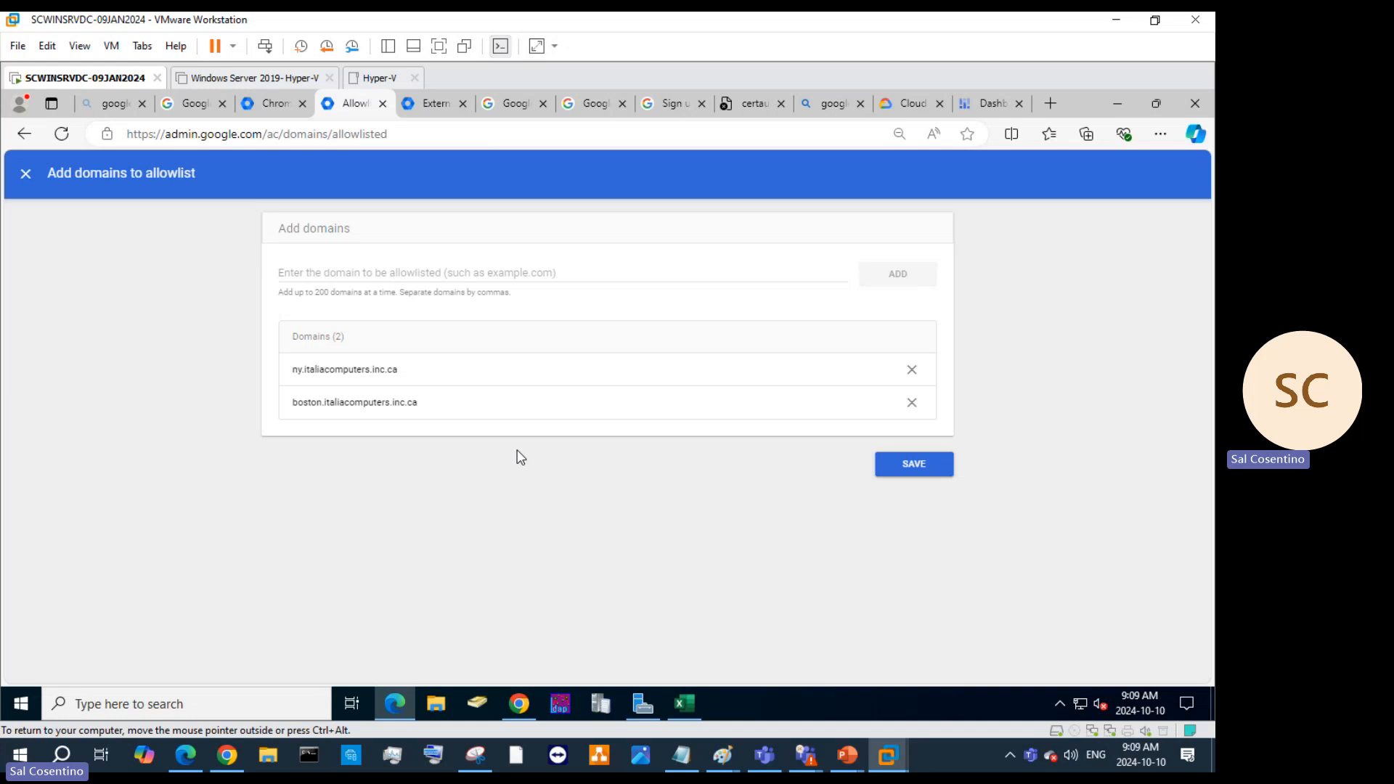
left_click(898, 466)
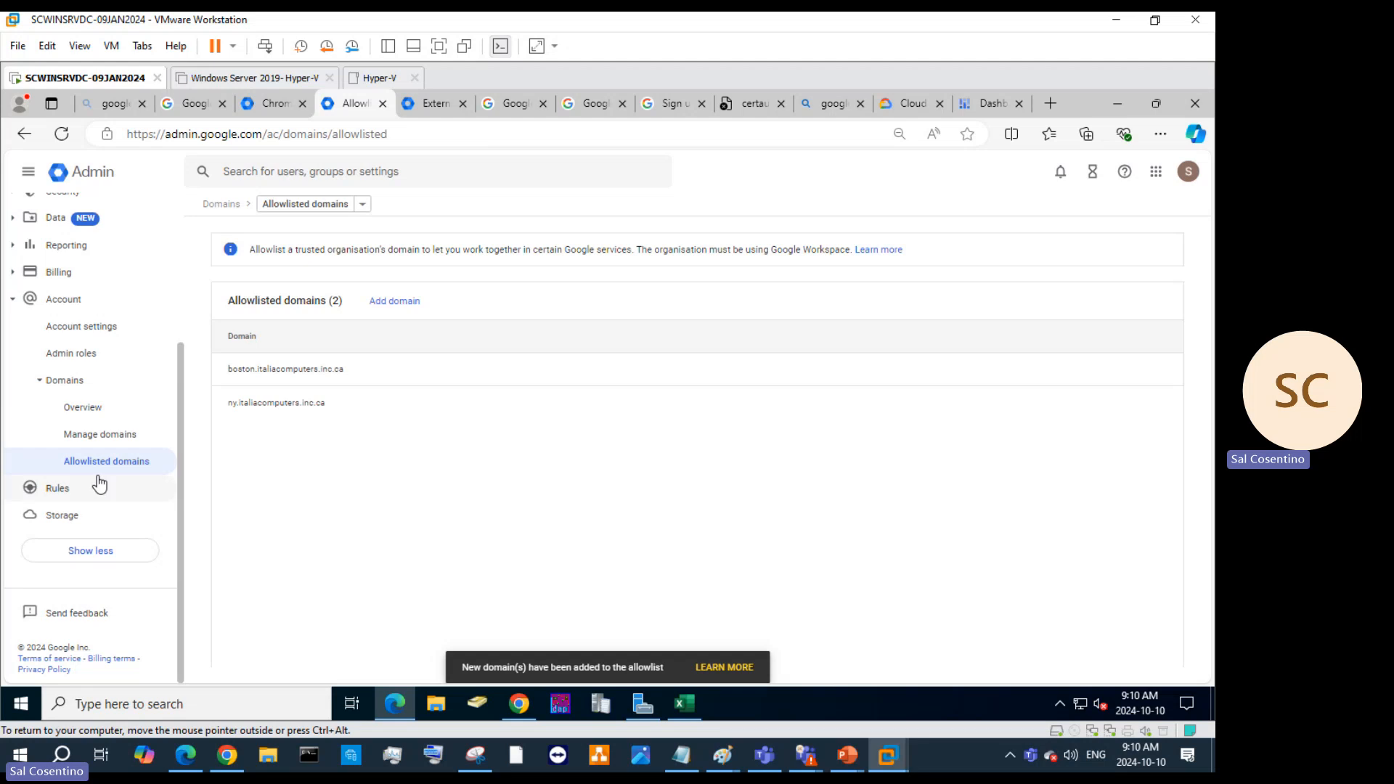
Open Account > Admin roles and scroll through system roles like Super Admin and Groups Admin.
left_click(68, 358)
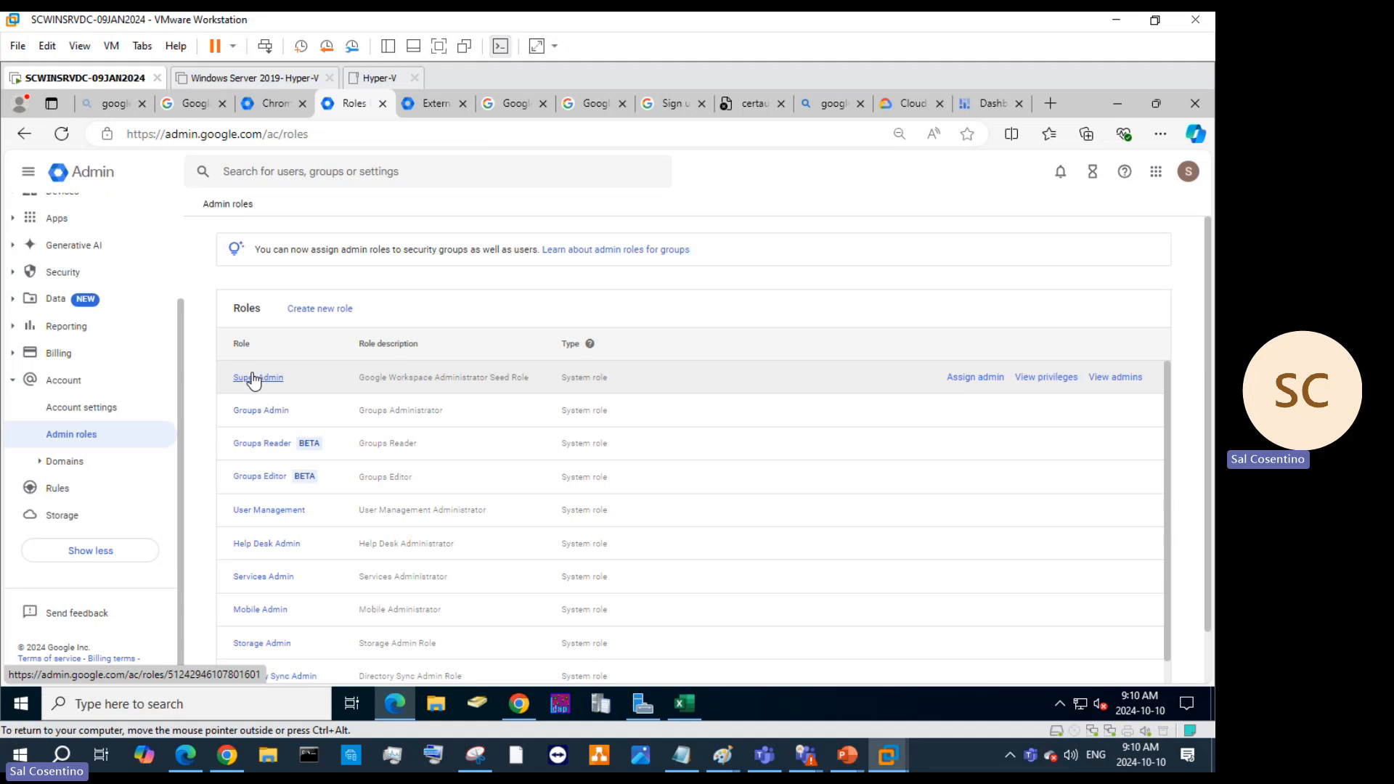
scroll(342, 405, "down", 1)
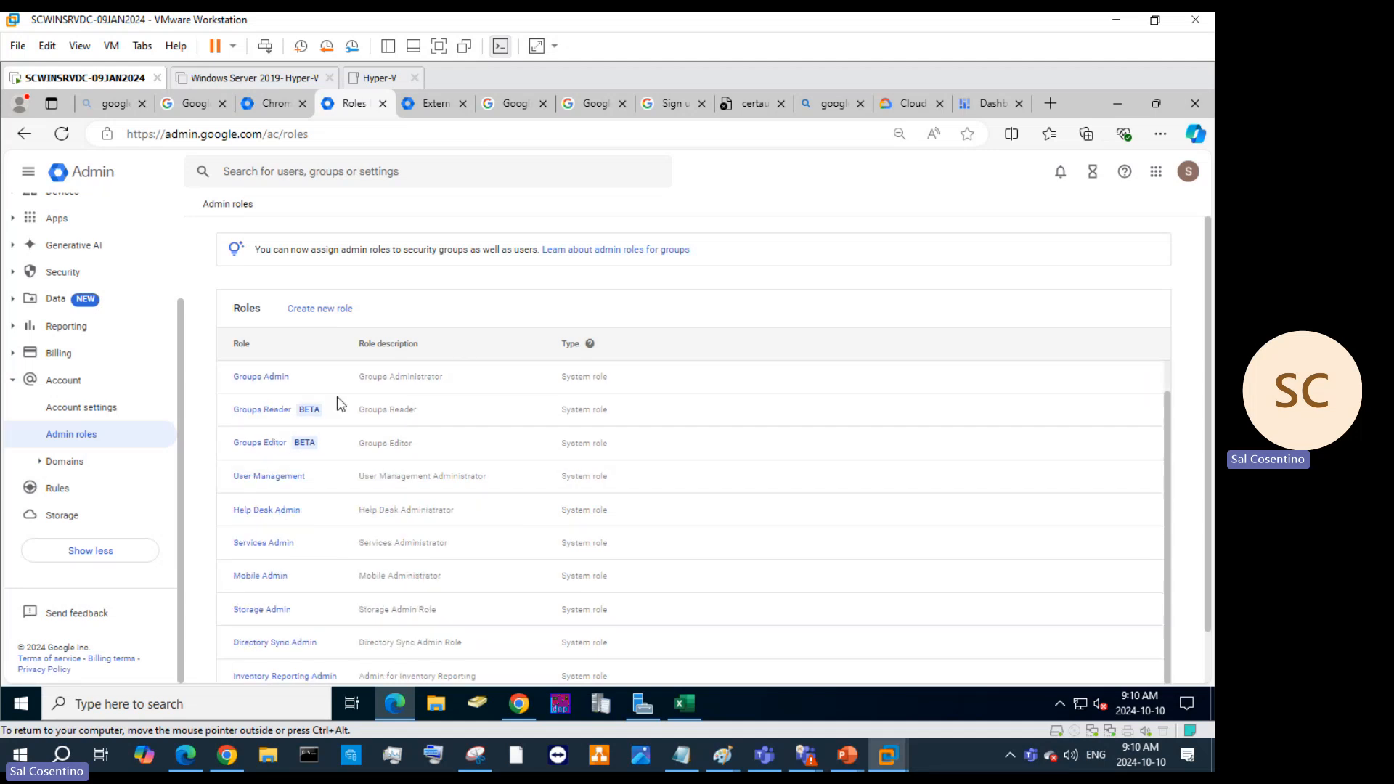
scroll(305, 518, "up", 1)
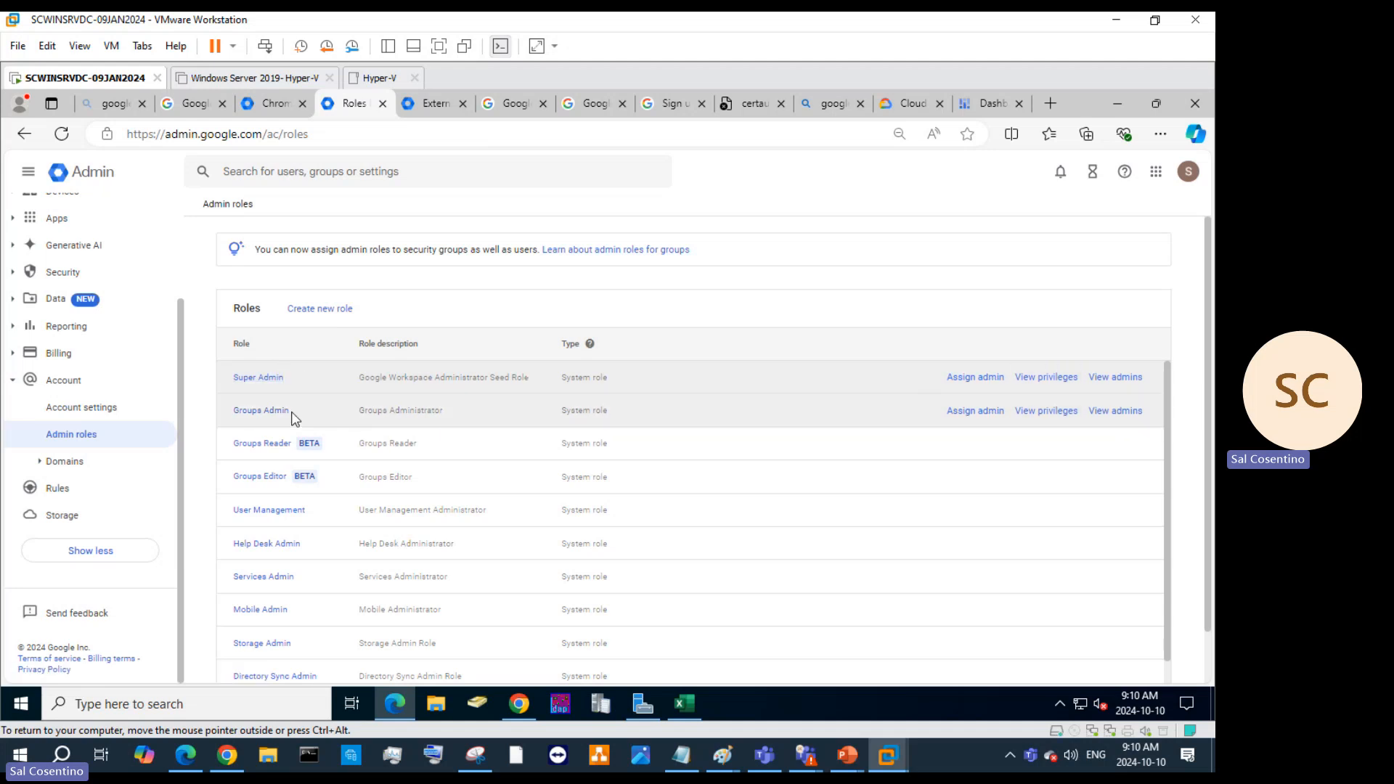
scroll(306, 462, "down", 1)
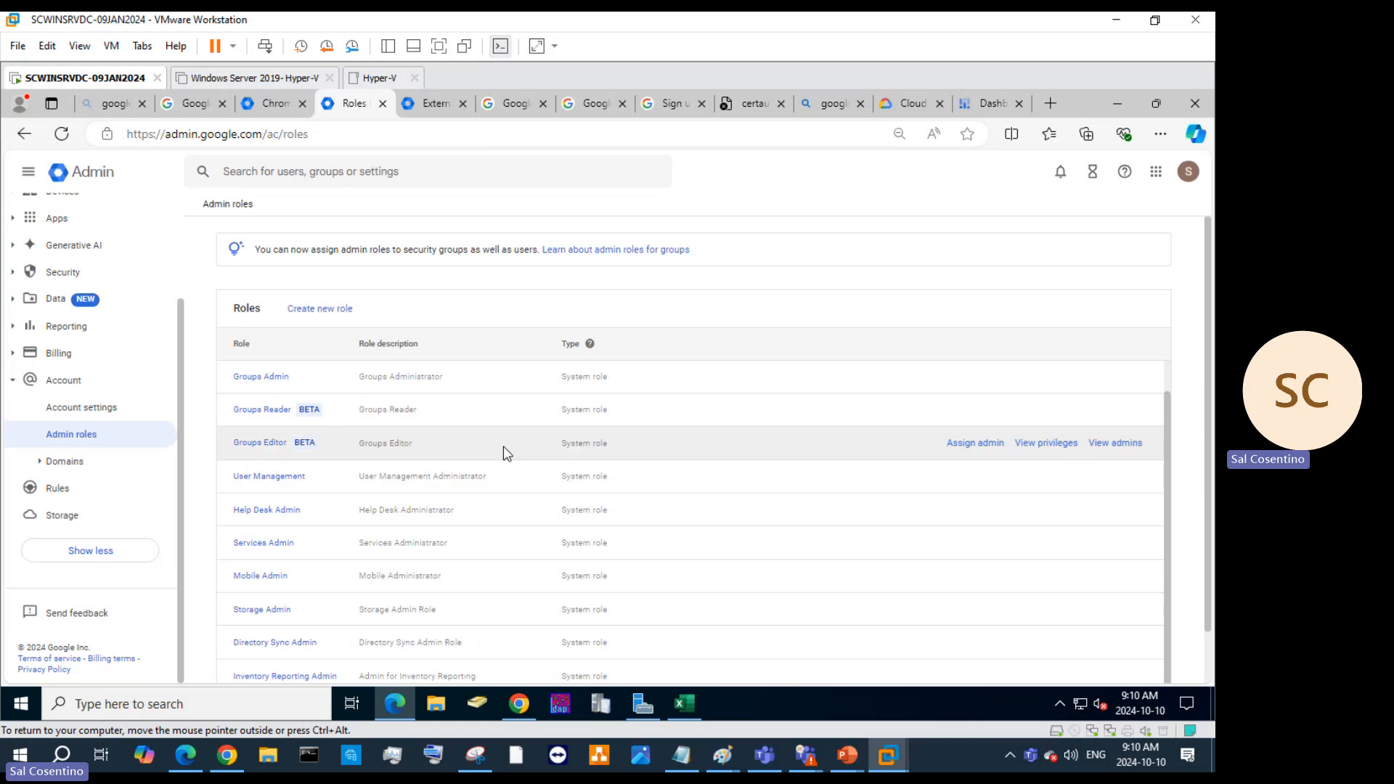
scroll(424, 399, "down", 1)
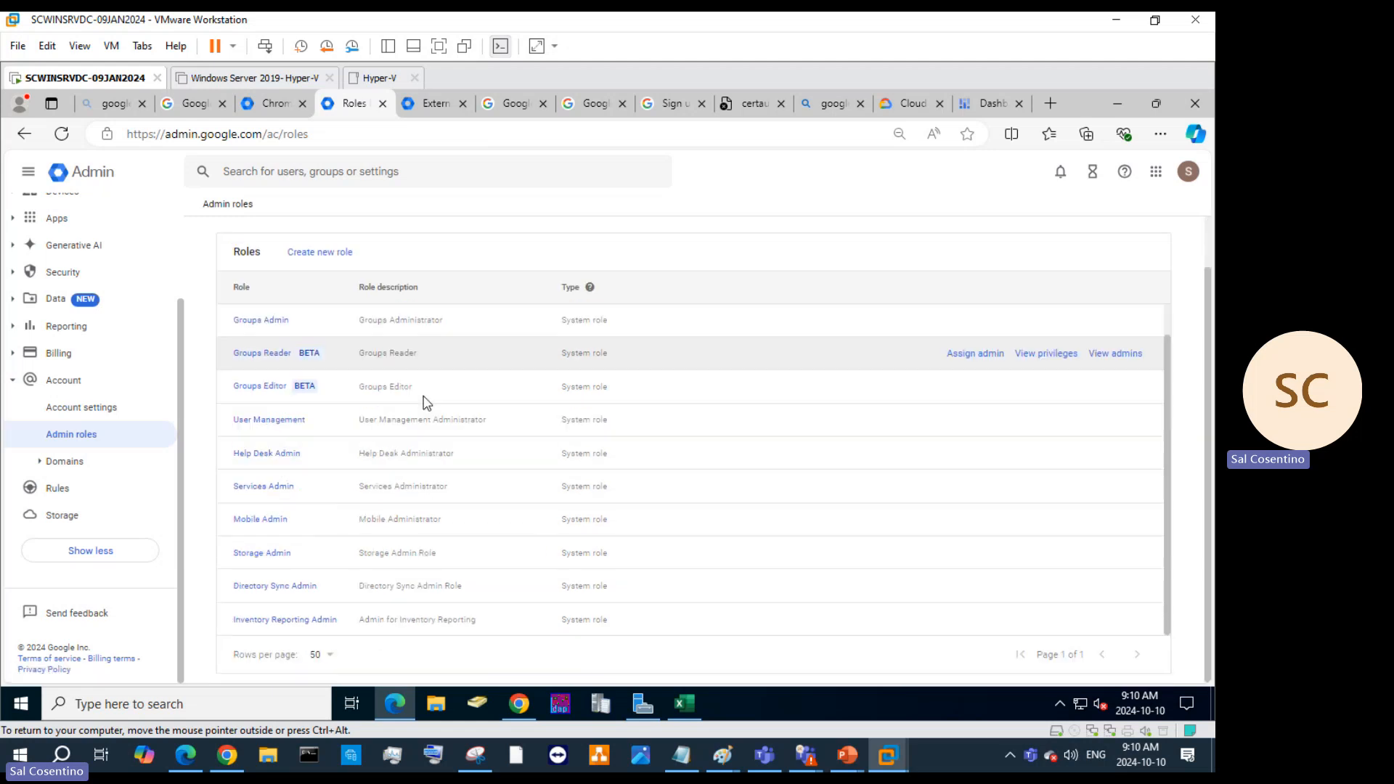
Create a role named AssetsManagement, described as 'This role is strictly for asset management'.
left_click(344, 254)
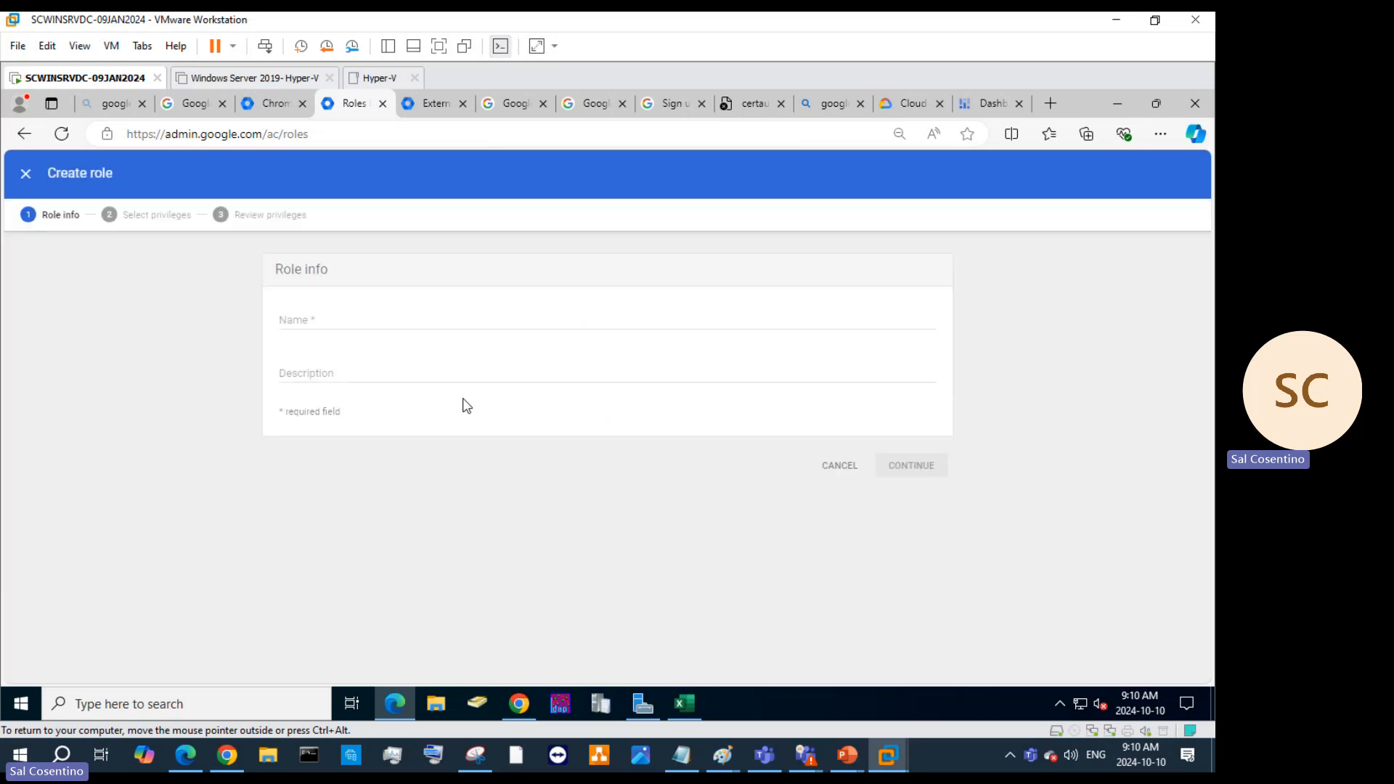
left_click(393, 322)
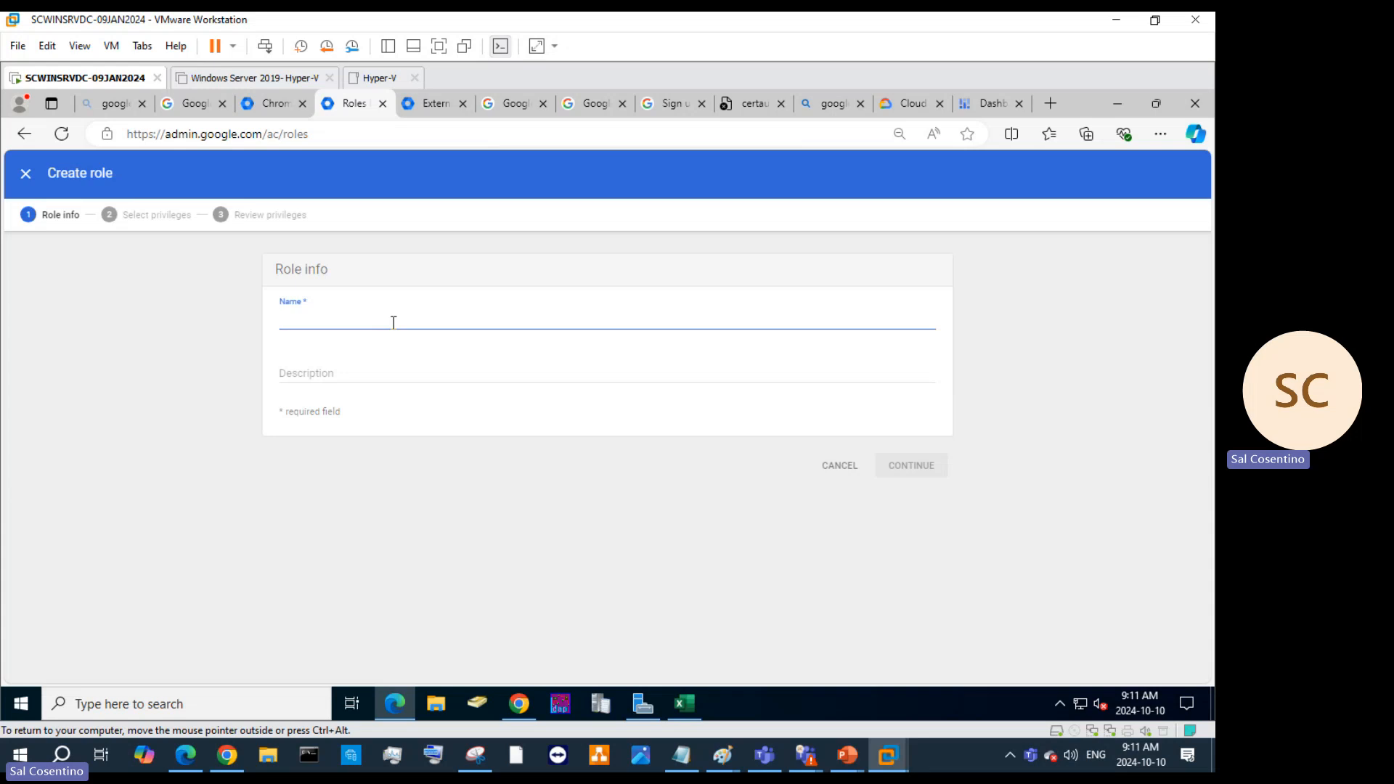
type("As")
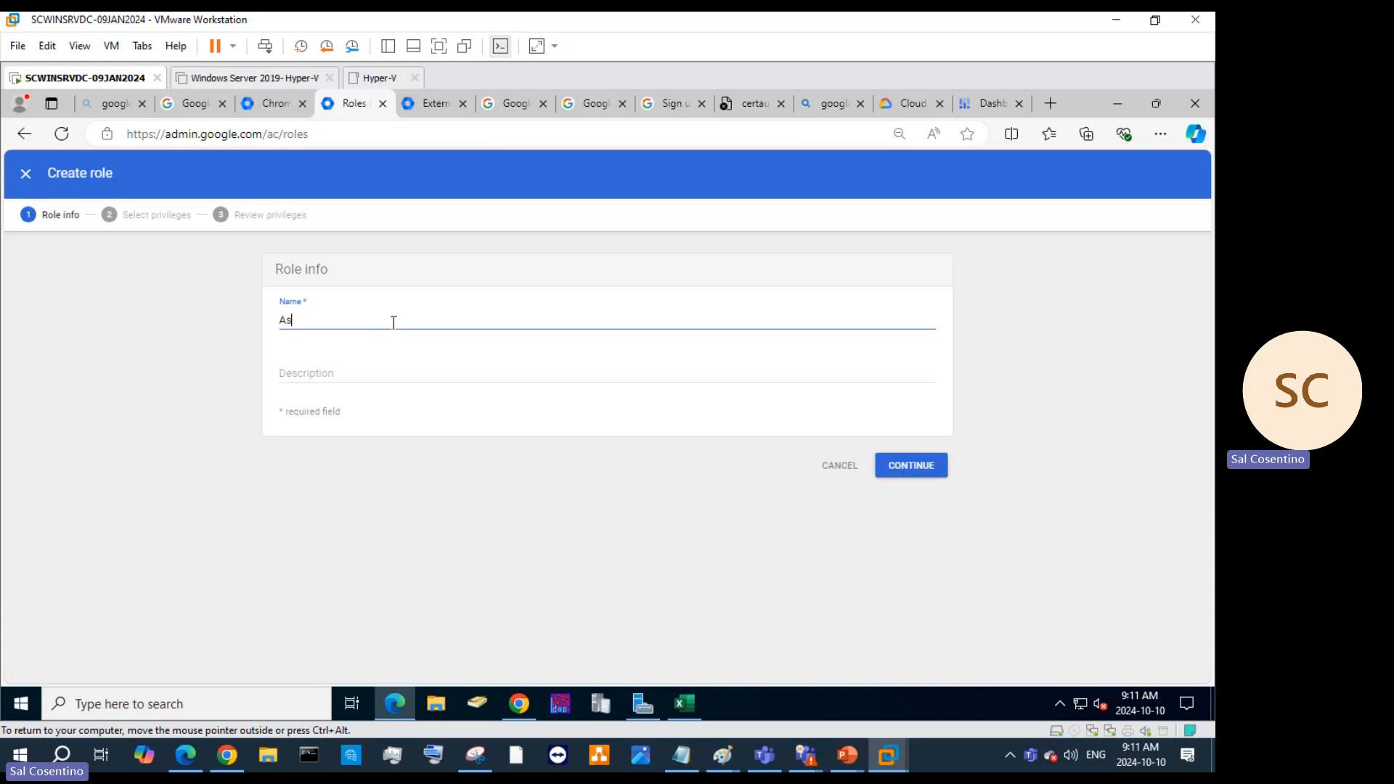
type("sets Role c")
key("BackSpace")
key("BackSpace")
key("BackSpace")
key("BackSpace")
key("BackSpace")
type("Managemen")
left_click(389, 373)
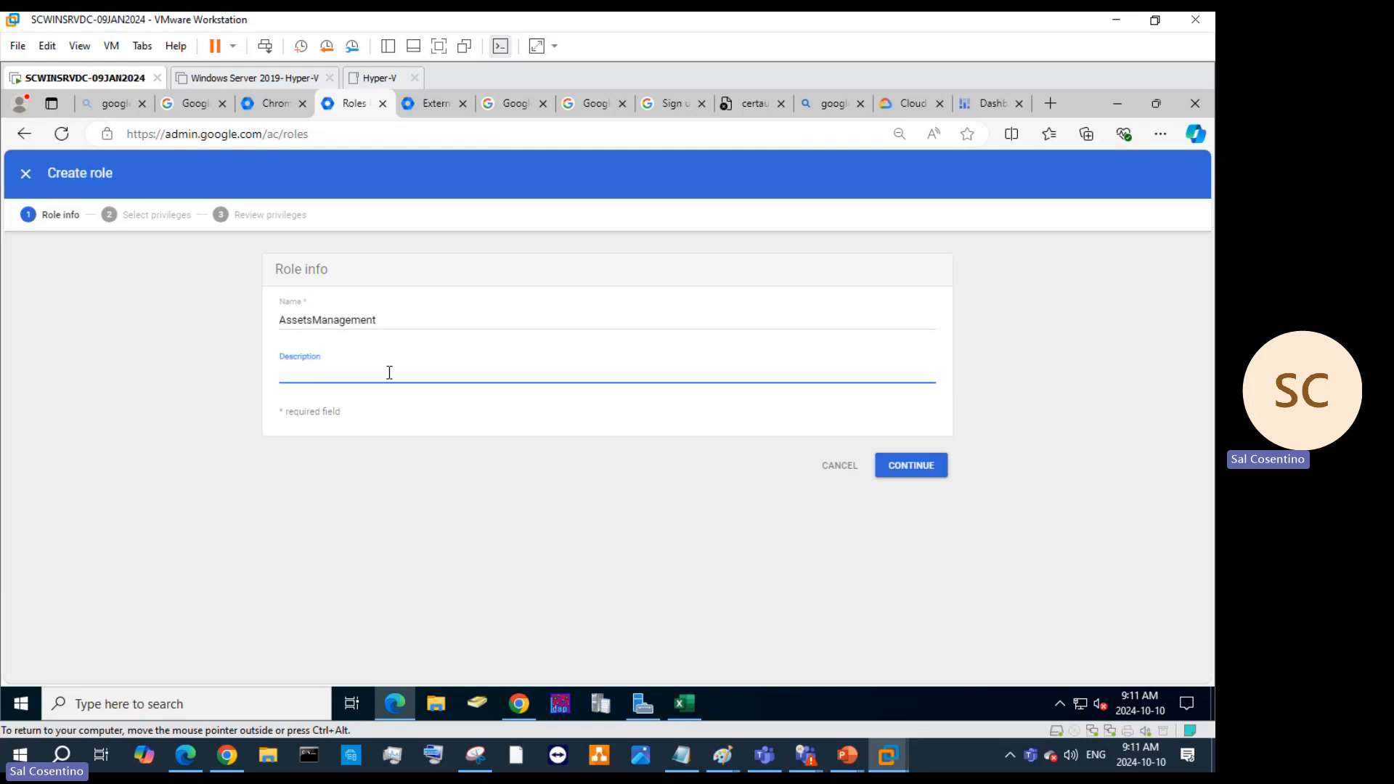
type("This role is strictly  for asset managem")
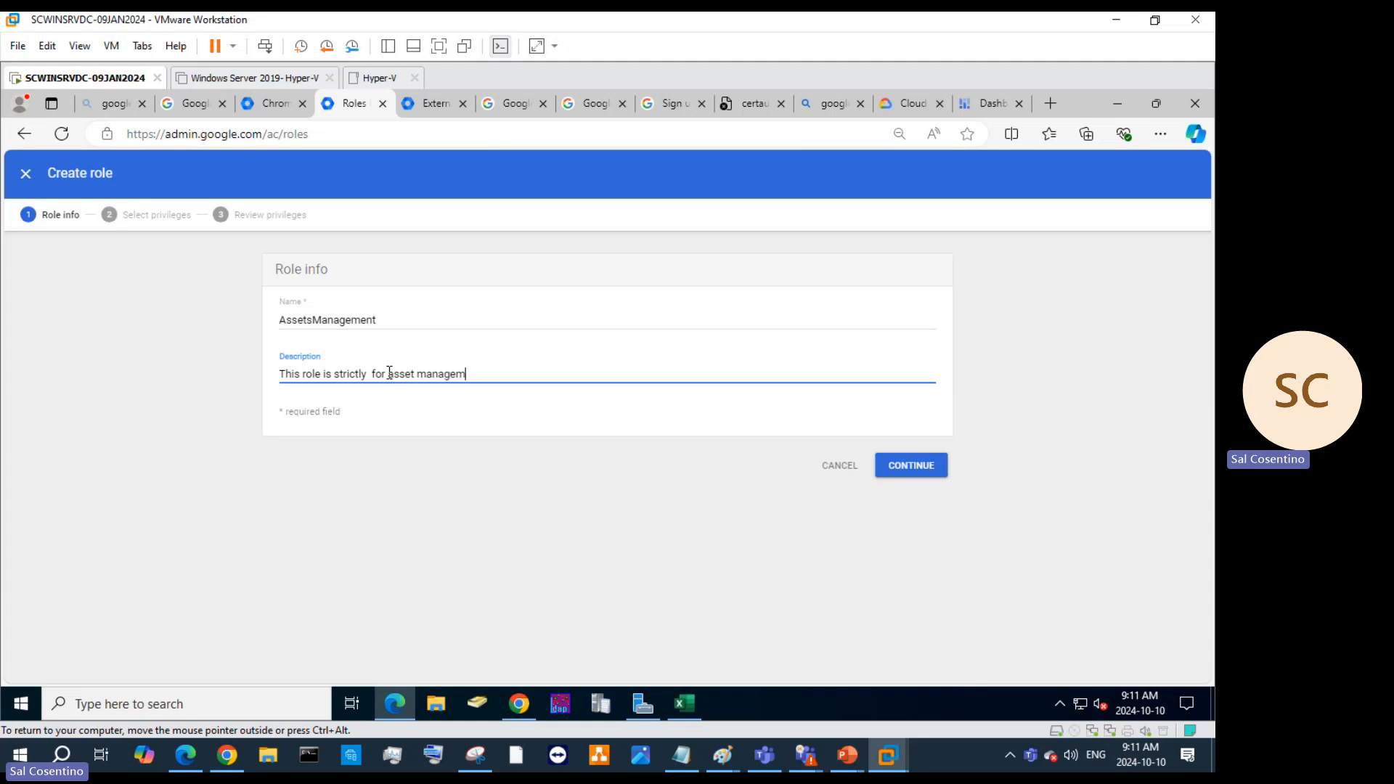
type("ent")
Continue to the privileges step and collapse the Users Update sub-privileges.
left_click(904, 465)
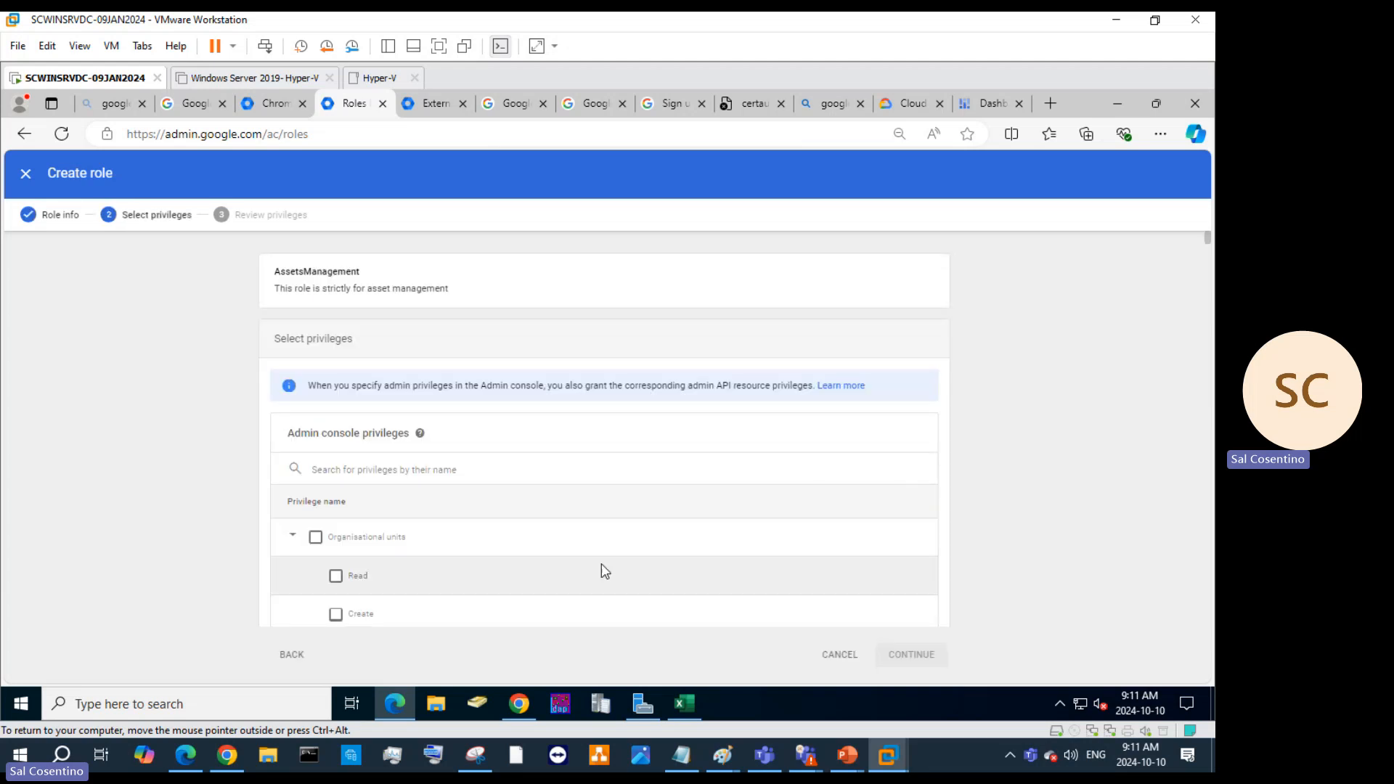
scroll(574, 528, "down", 2)
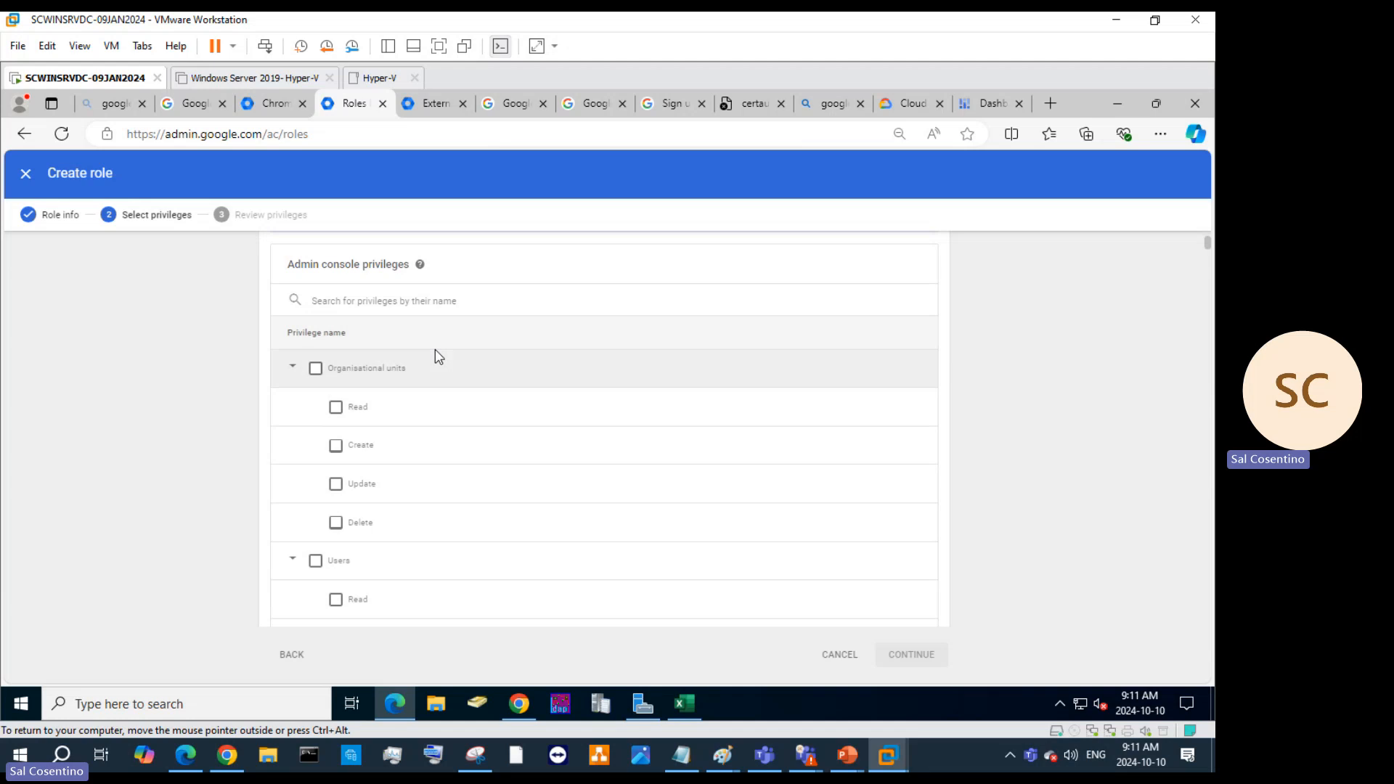
scroll(439, 358, "down", 3)
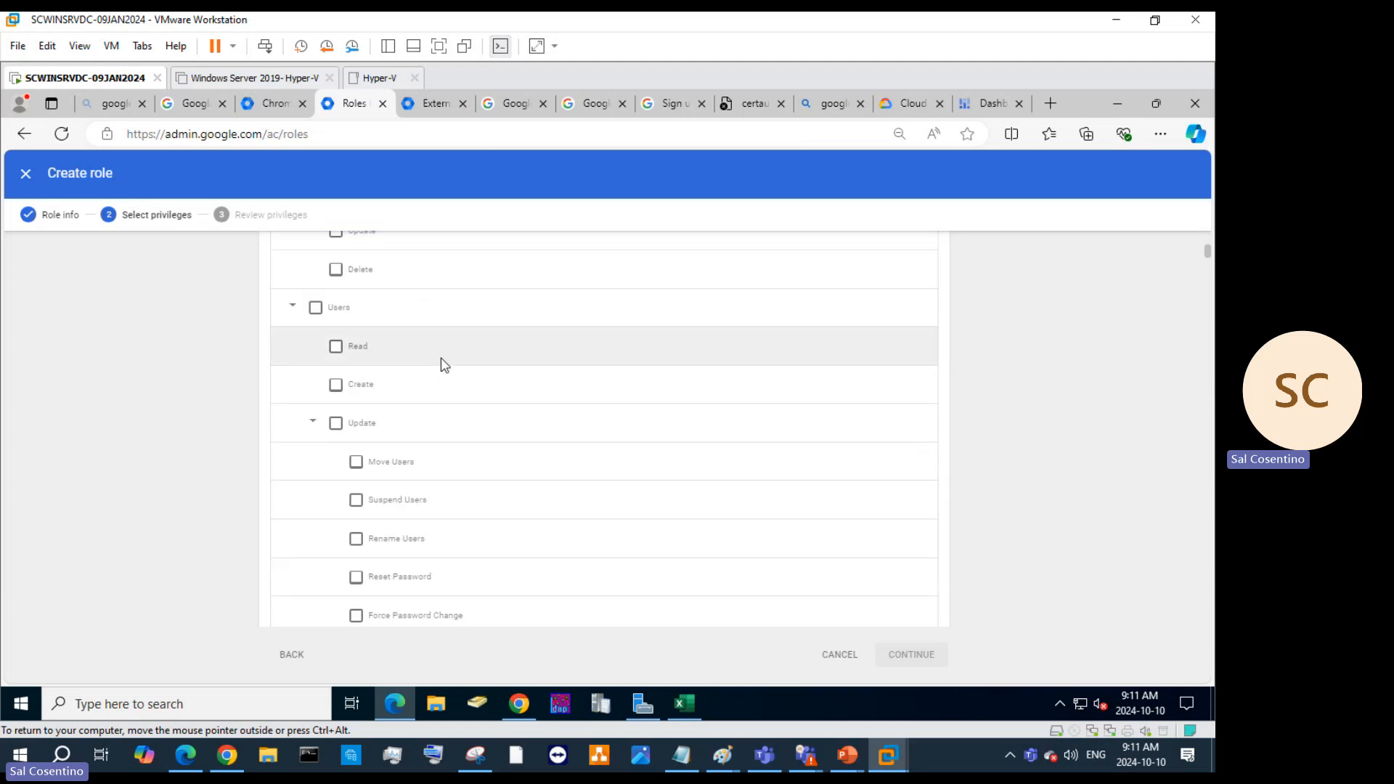
scroll(449, 370, "up", 3)
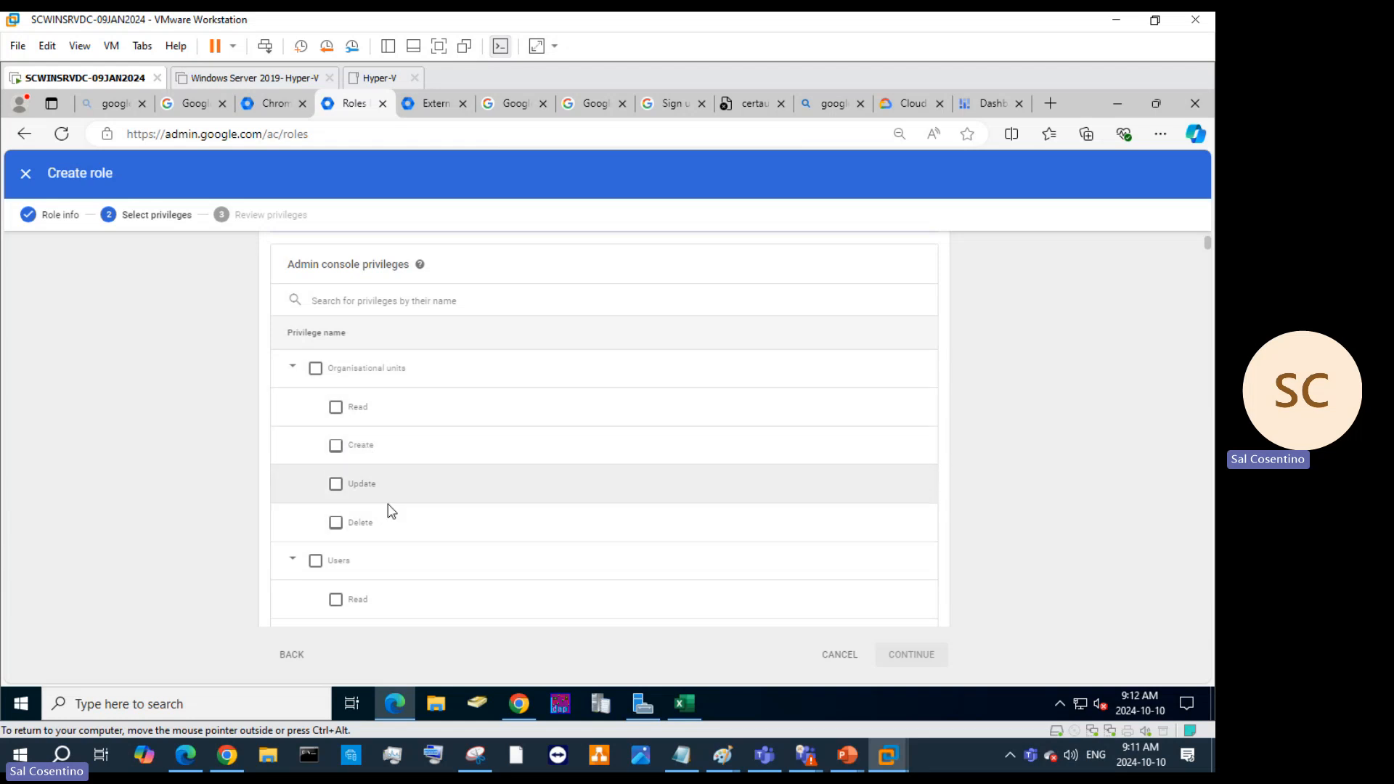
scroll(398, 526, "down", 3)
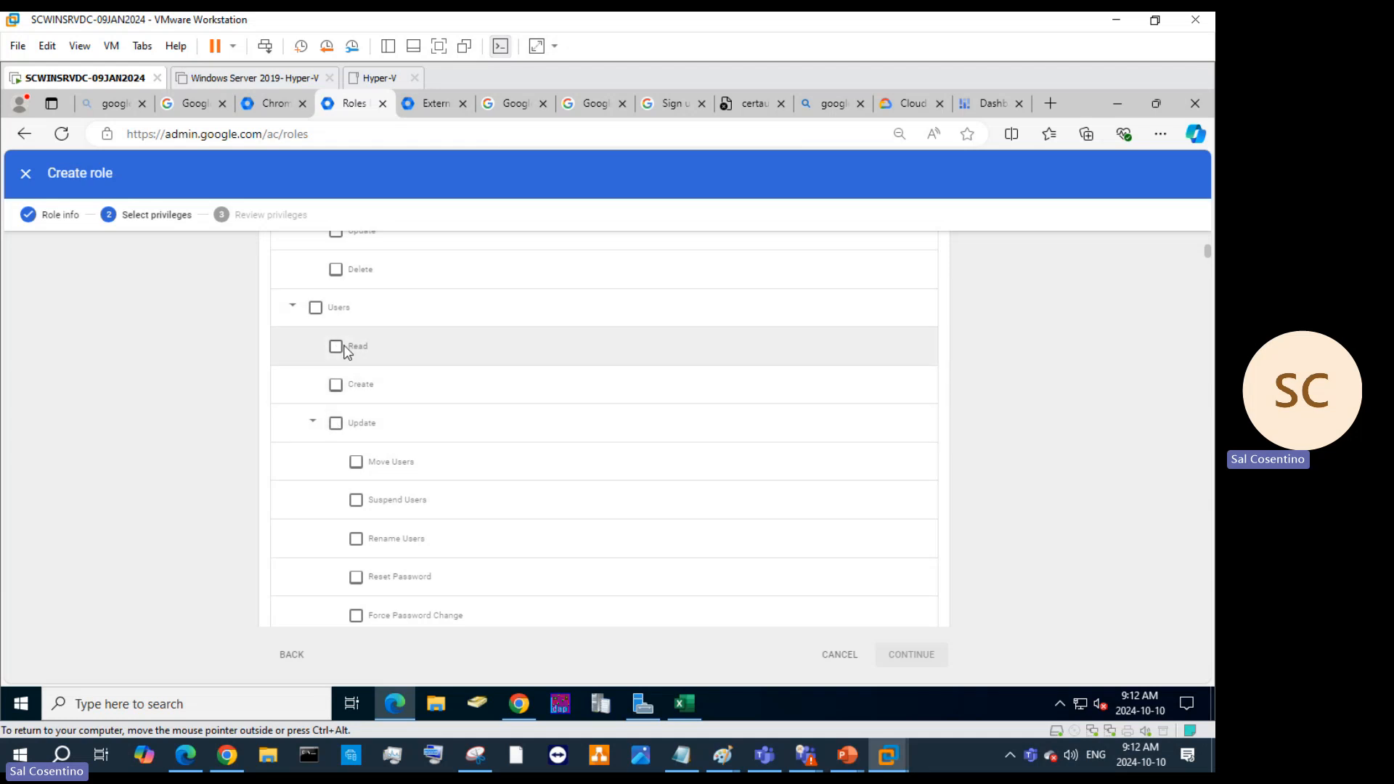
left_click(312, 422)
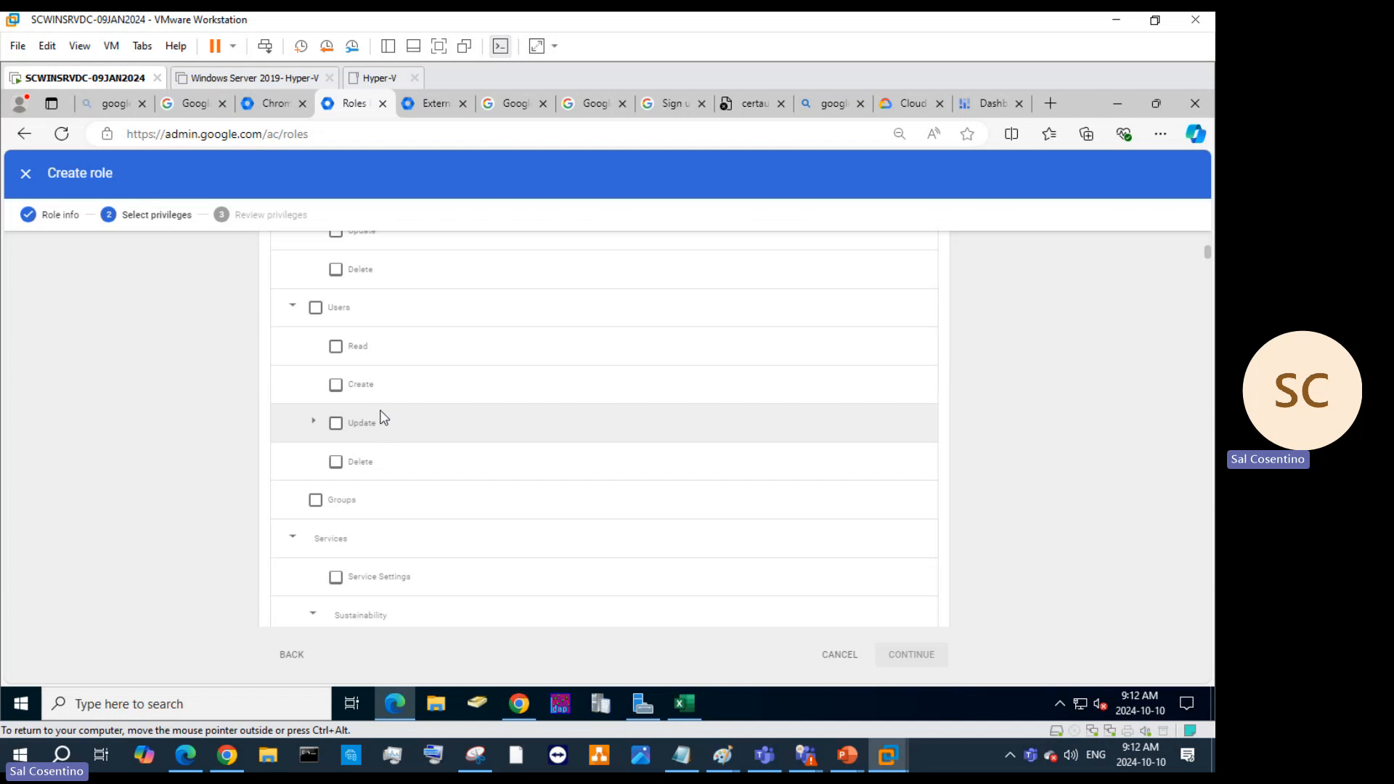
scroll(383, 398, "up", 2)
scroll(385, 400, "down", 3)
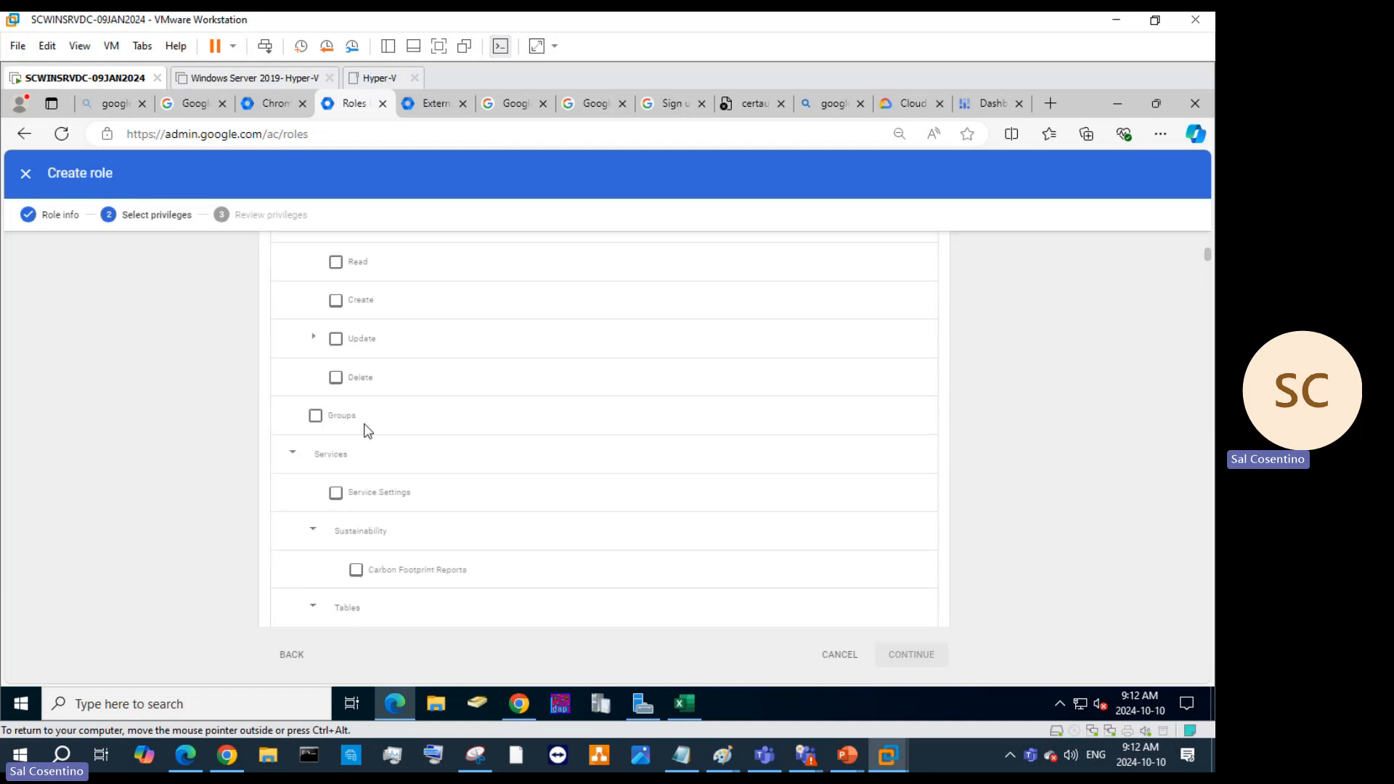
Tick only Users Create, which auto-selects Users Read and Update.
left_click(336, 305)
scroll(339, 312, "up", 2)
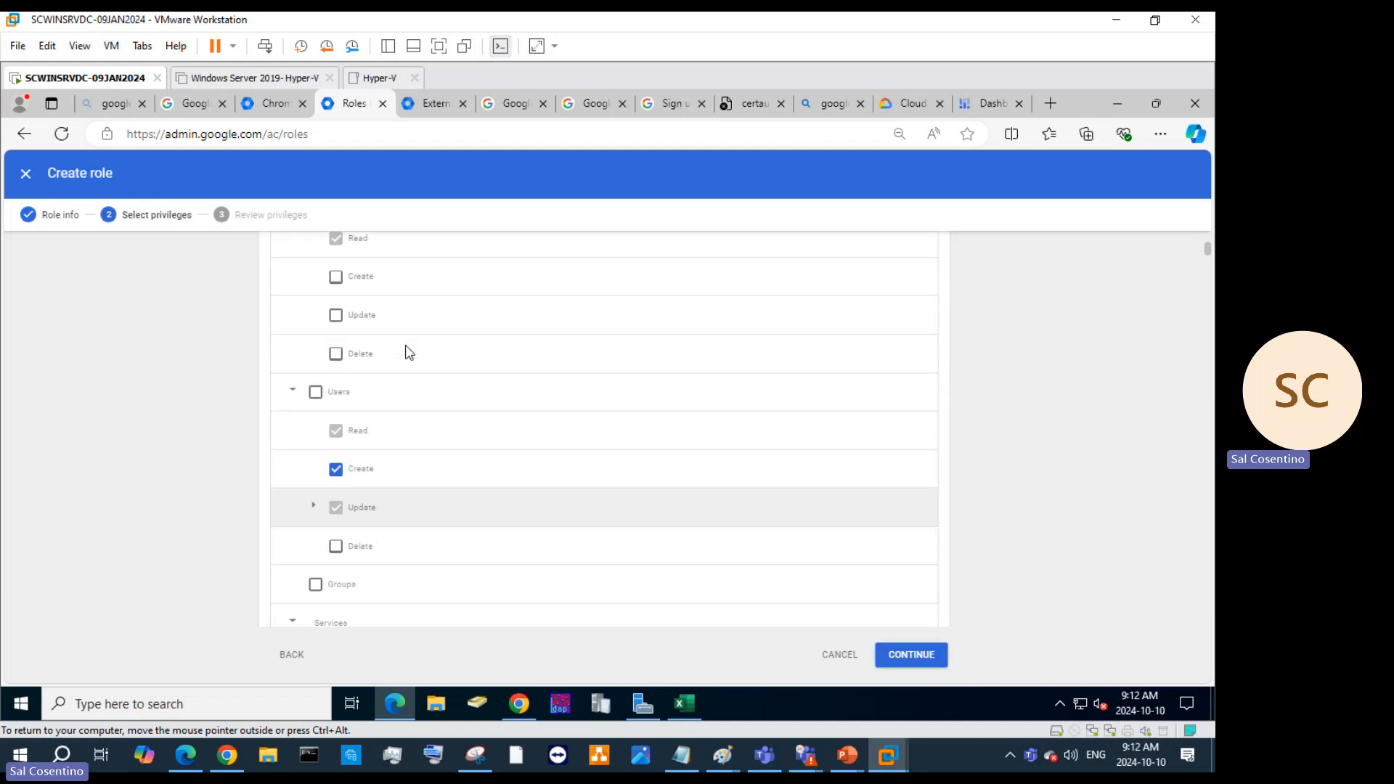
left_click(315, 393)
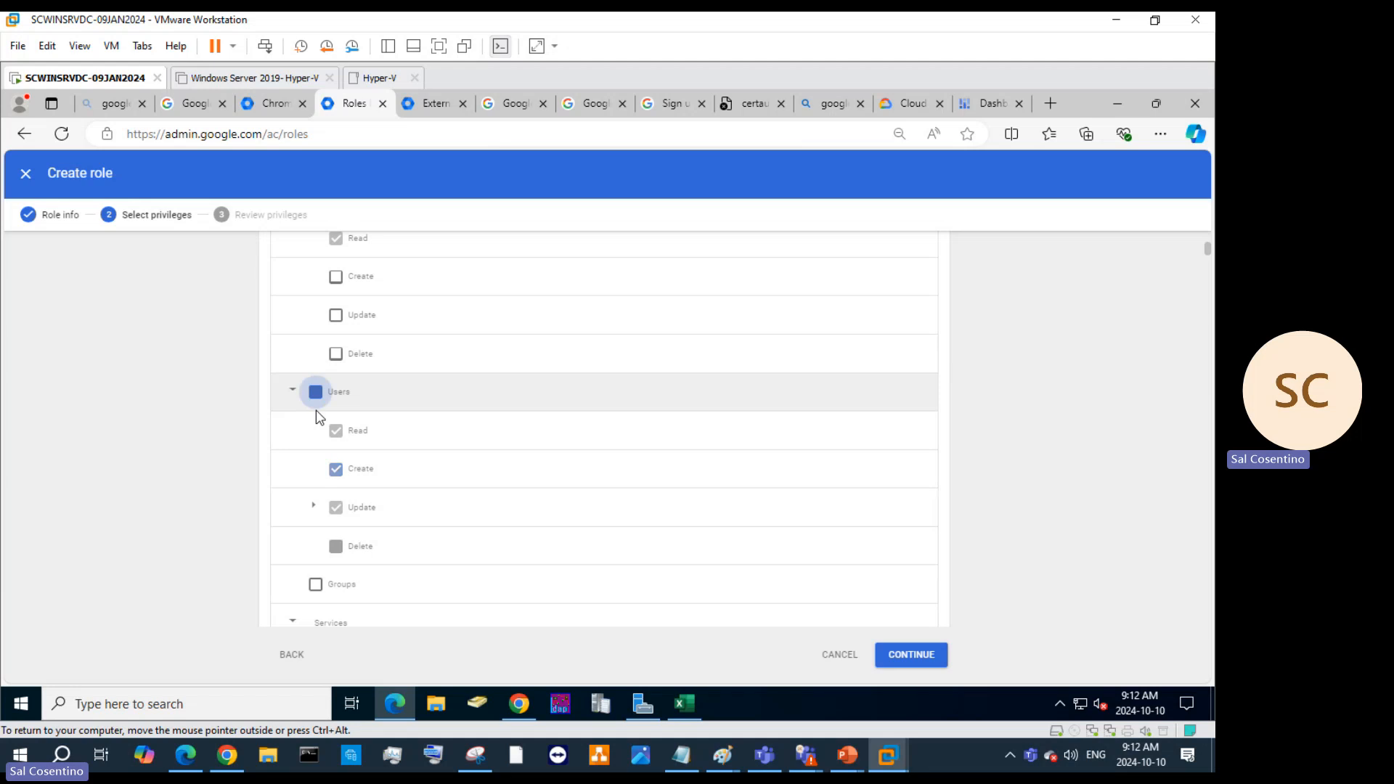
left_click(310, 396)
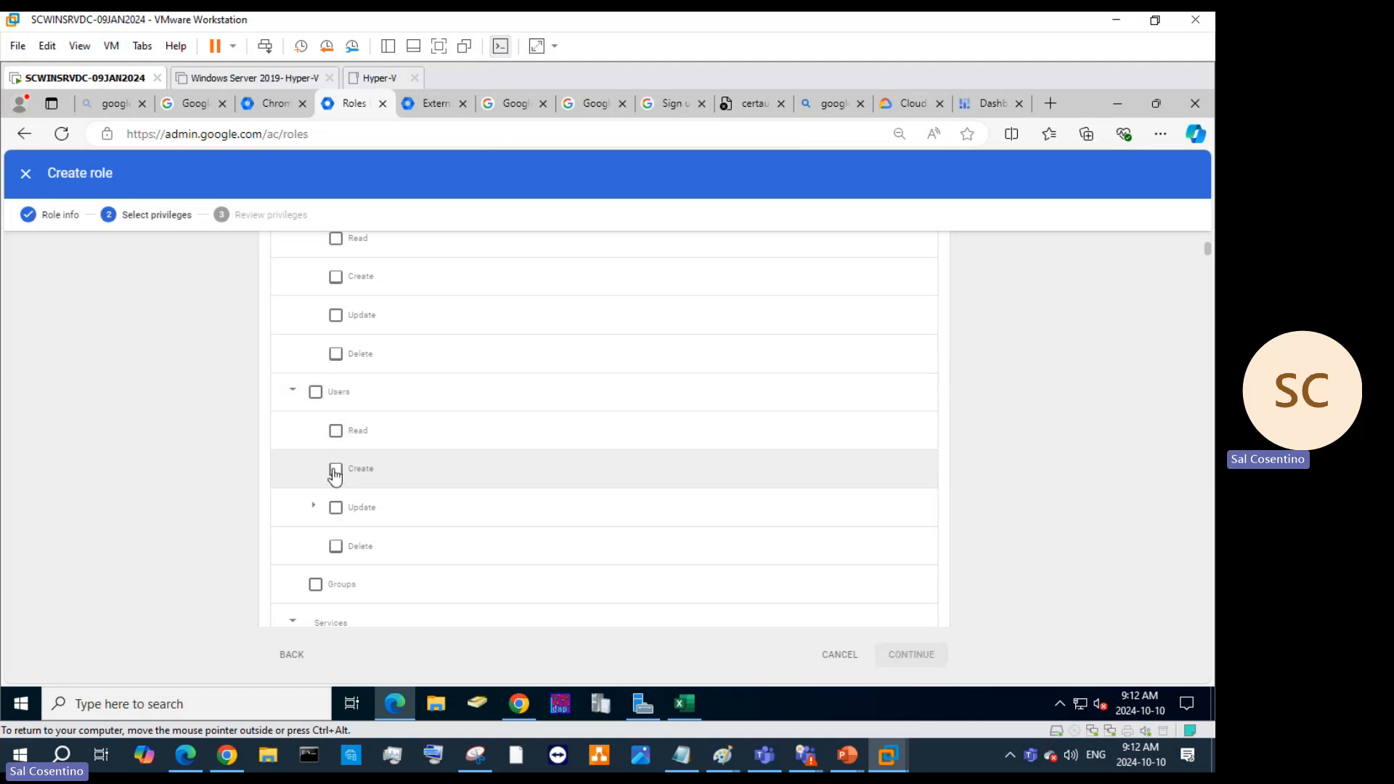
left_click(333, 469)
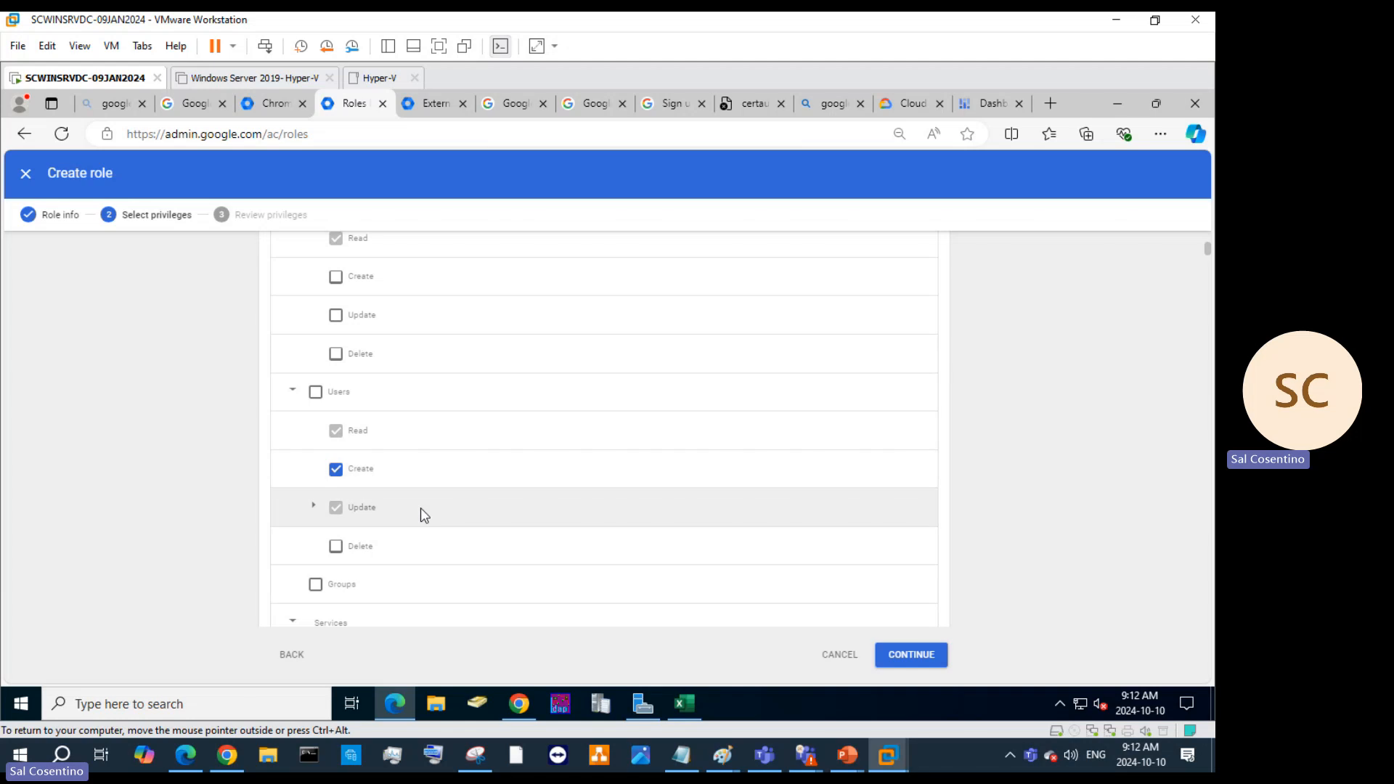
scroll(420, 507, "up", 5)
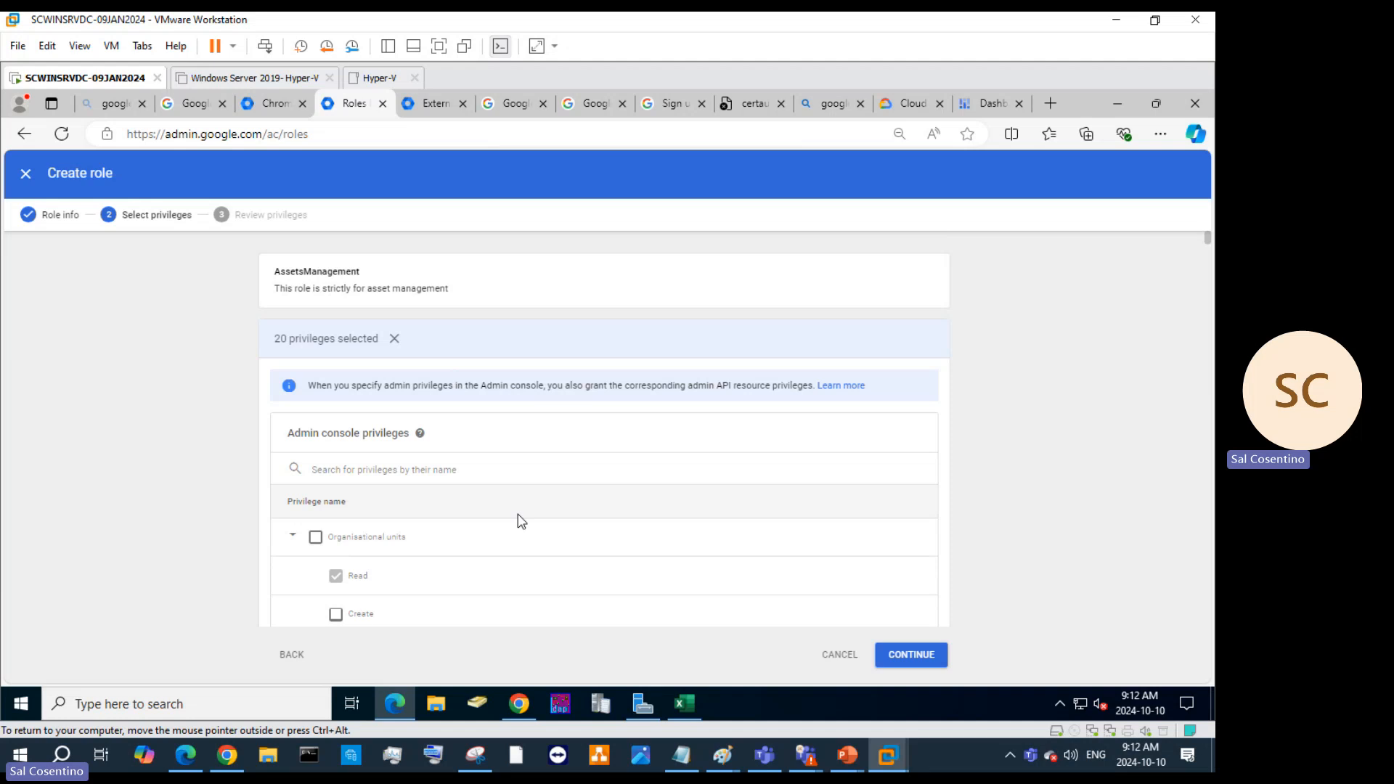
Under Security Center > View, tick Password Vault and Rule, leaving SAML unticked.
scroll(436, 435, "down", 5)
scroll(331, 434, "down", 3)
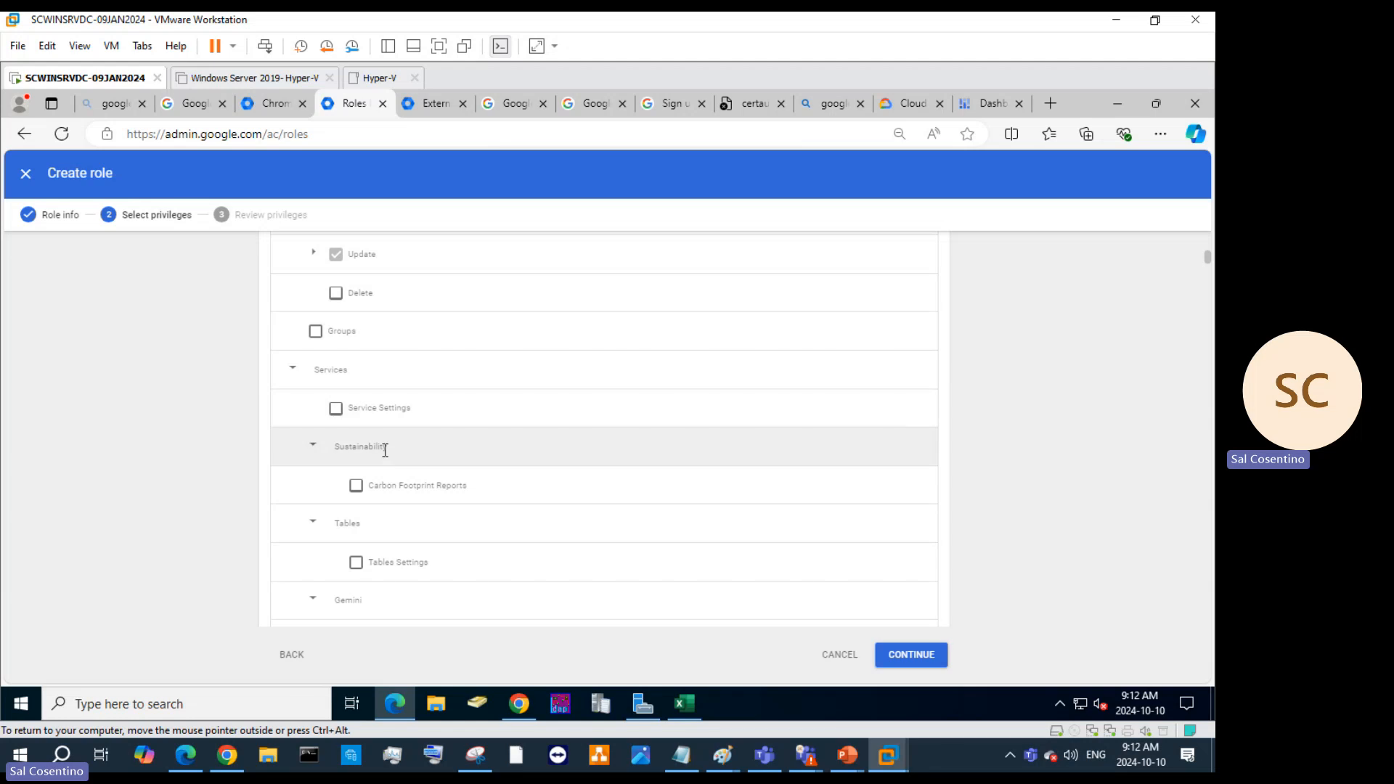
scroll(386, 448, "down", 1)
scroll(465, 406, "down", 1)
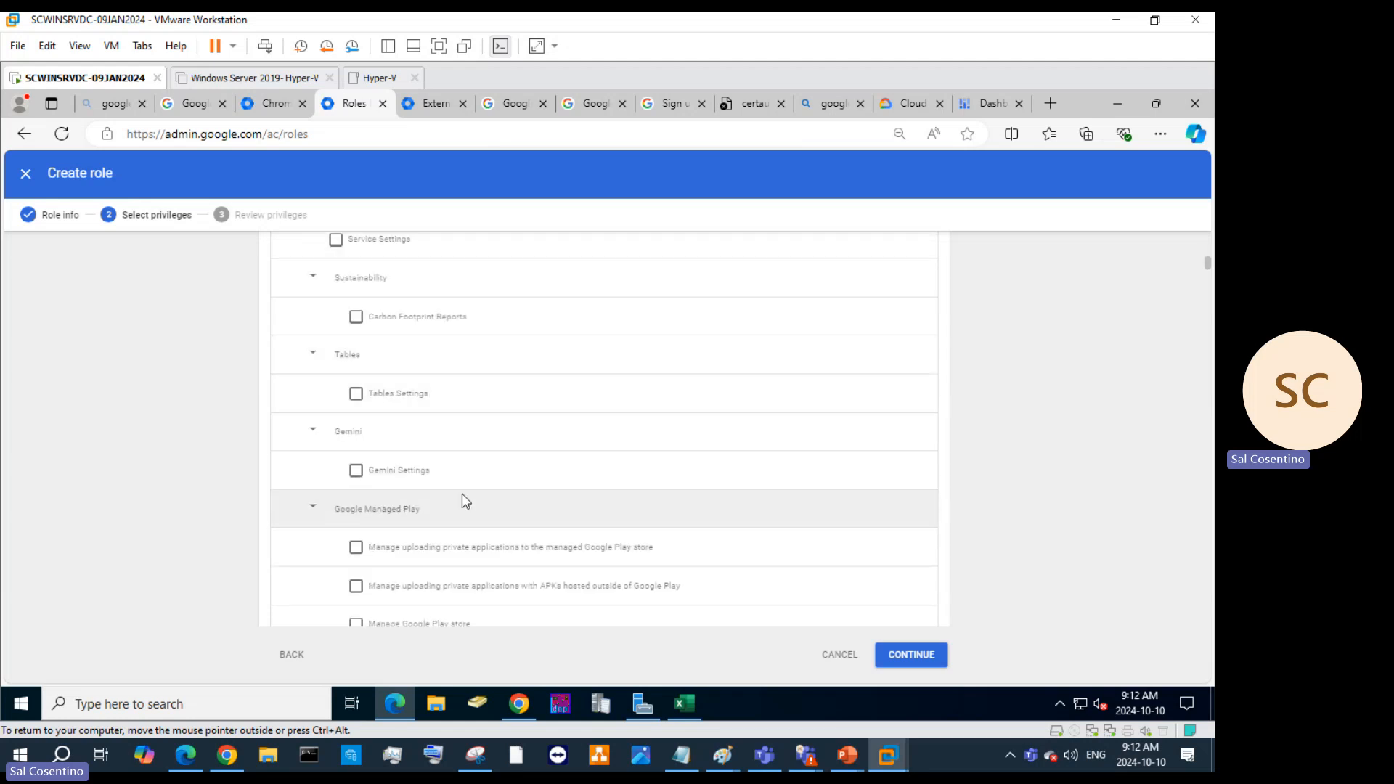
scroll(465, 501, "down", 3)
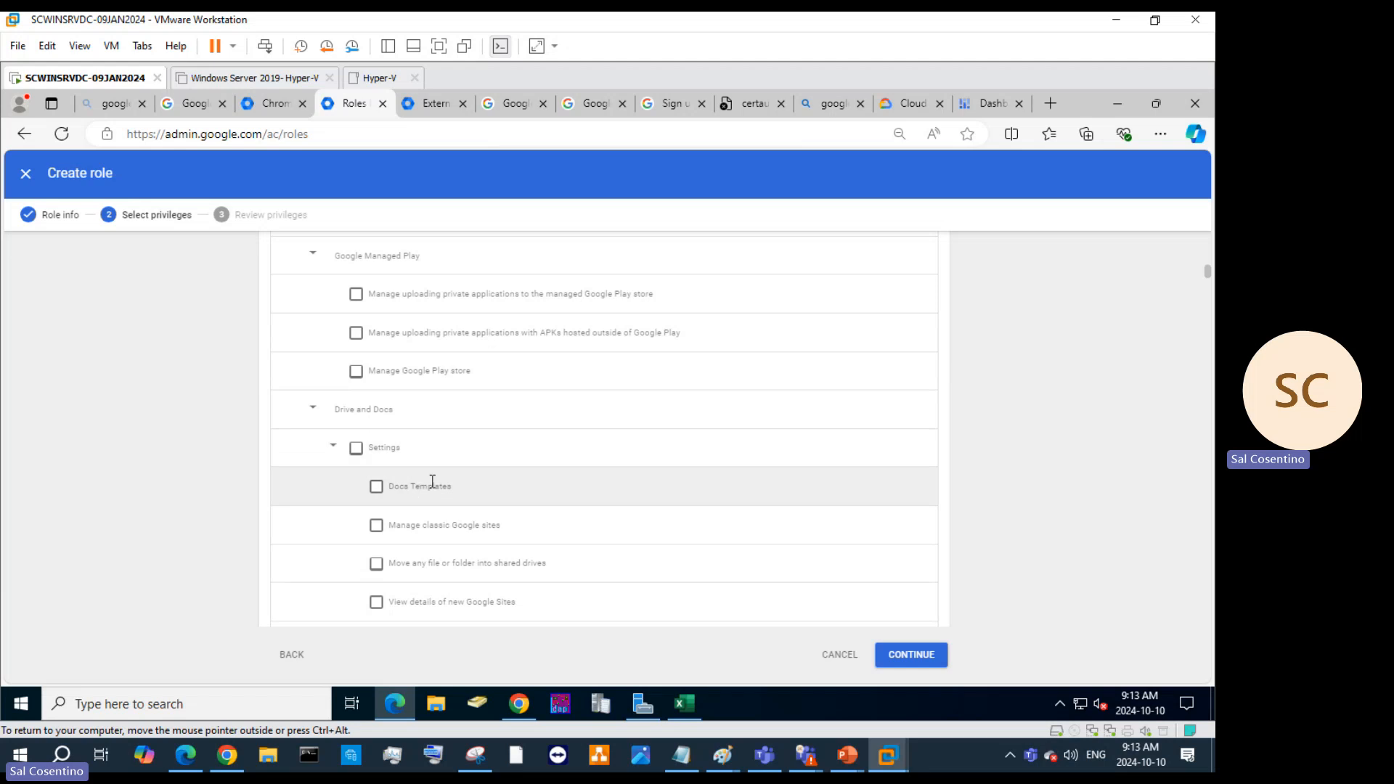
scroll(433, 486, "down", 3)
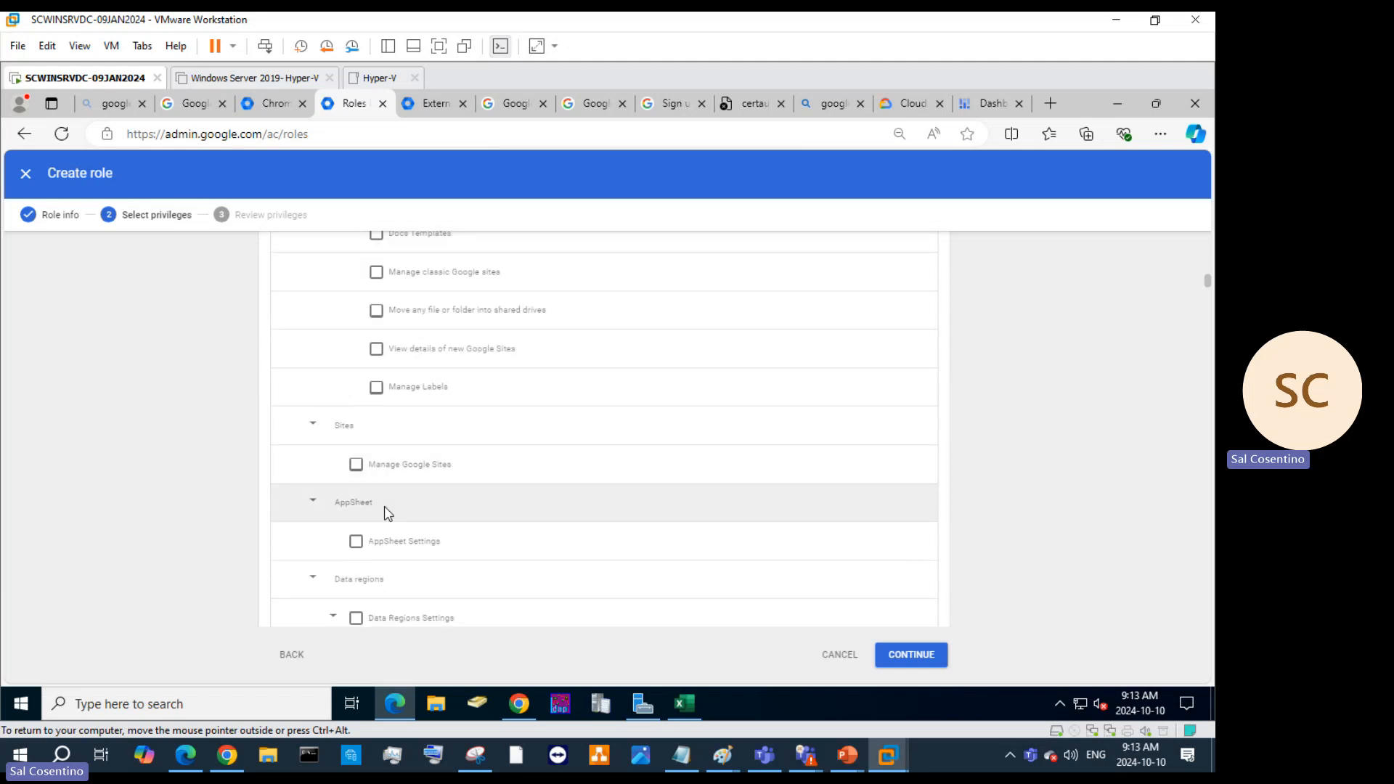
scroll(415, 524, "down", 4)
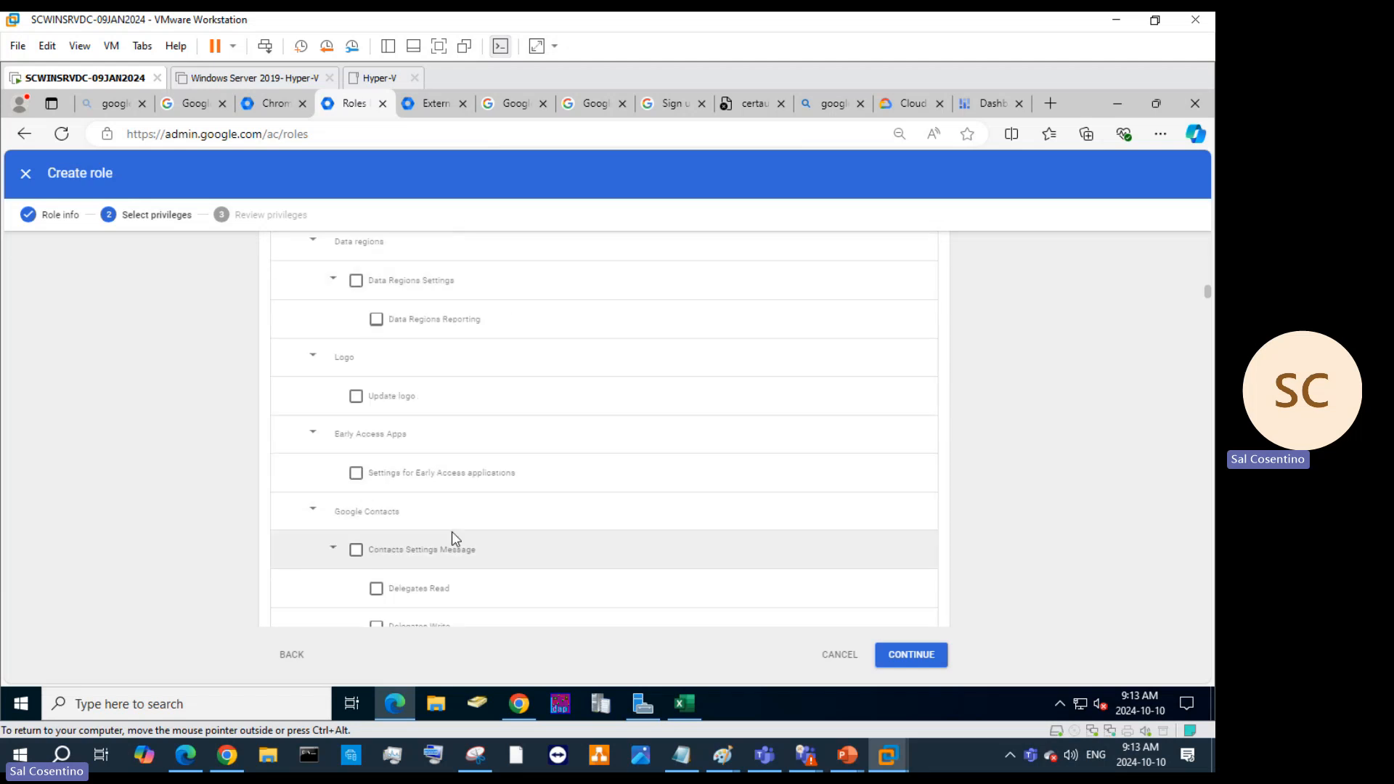
scroll(451, 531, "down", 3)
scroll(451, 526, "down", 10)
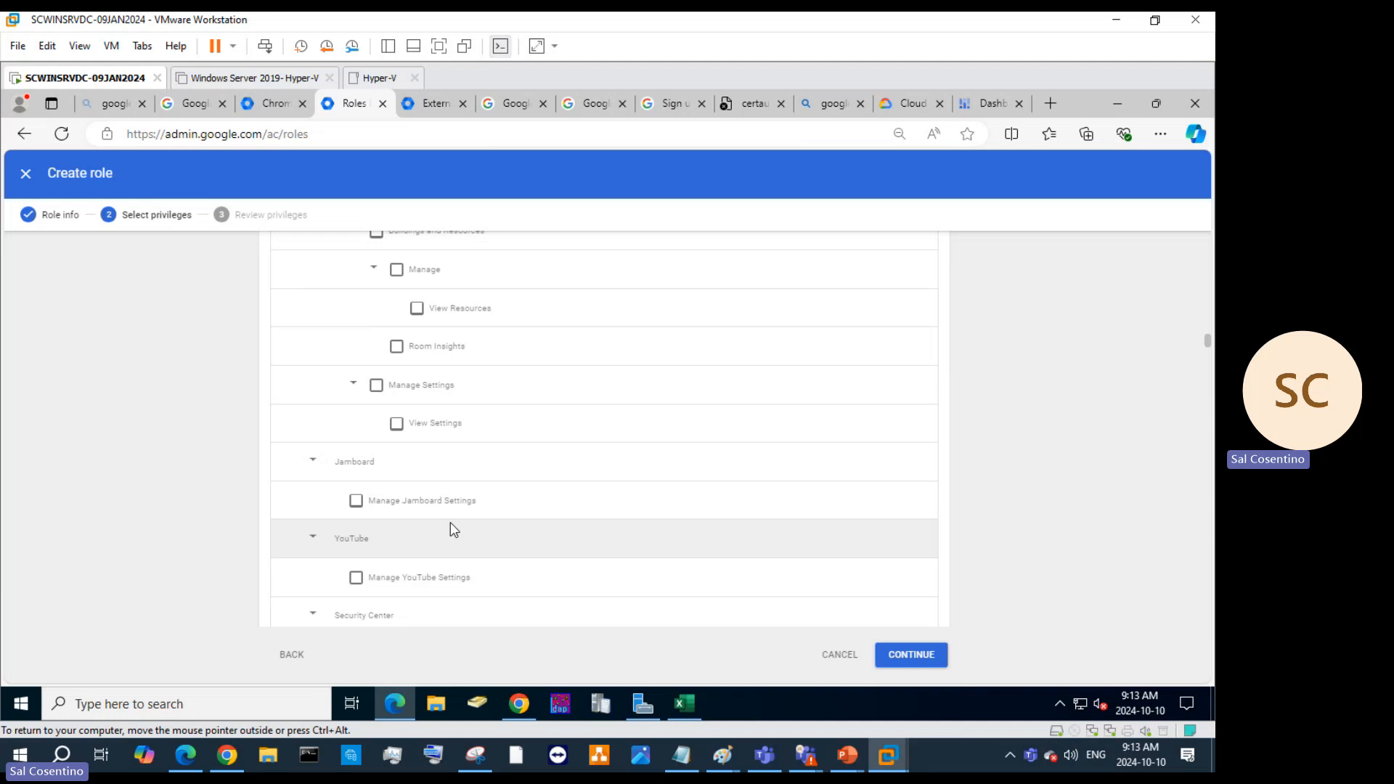
scroll(450, 522, "up", 1)
scroll(458, 512, "down", 4)
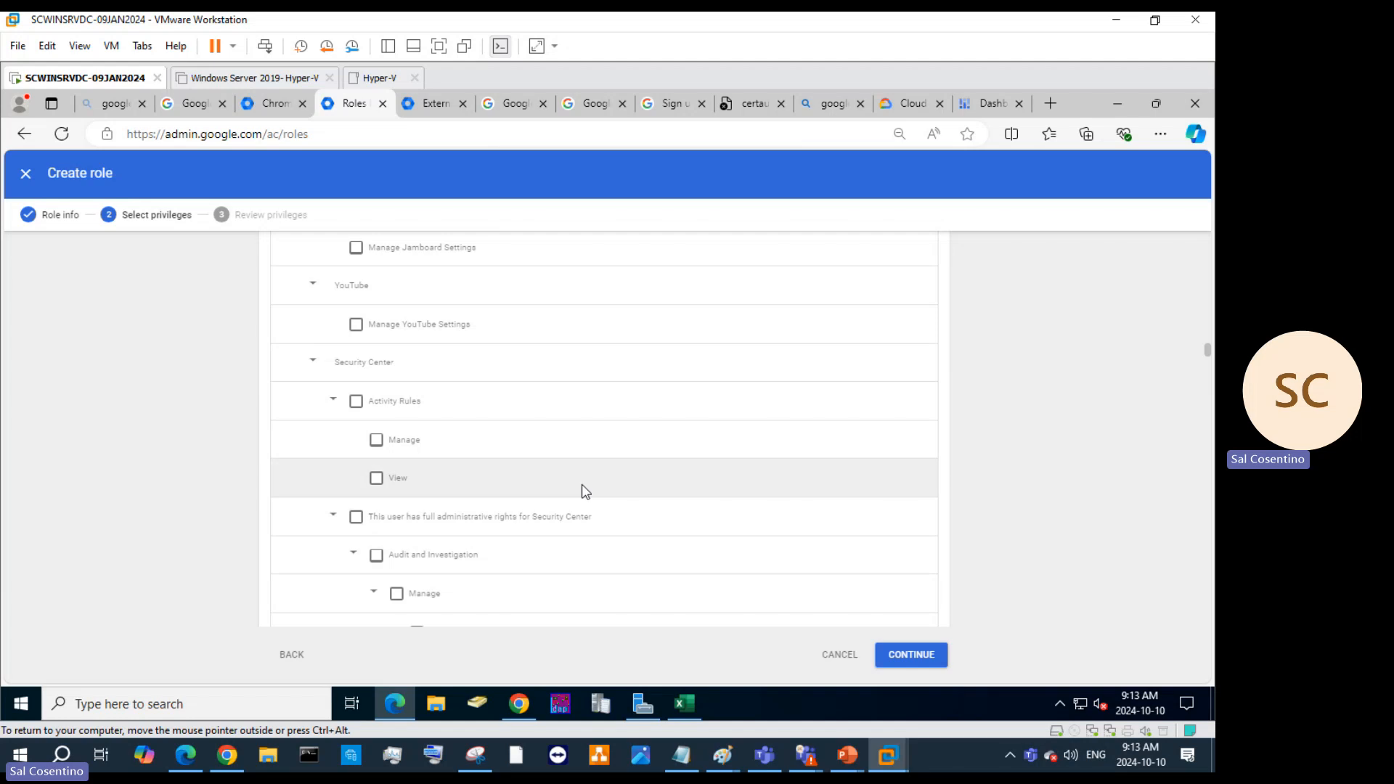
scroll(584, 490, "down", 5)
scroll(400, 384, "down", 3)
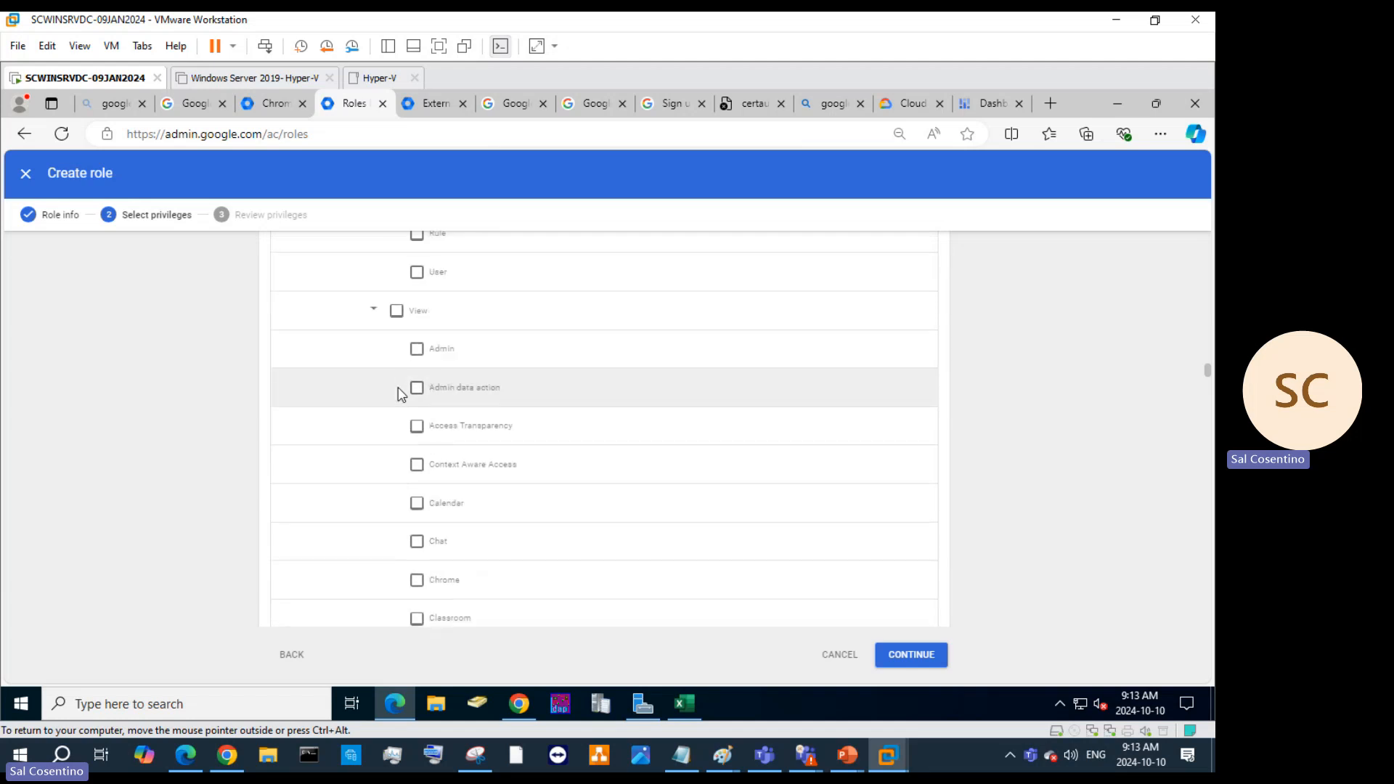
scroll(400, 392, "down", 12)
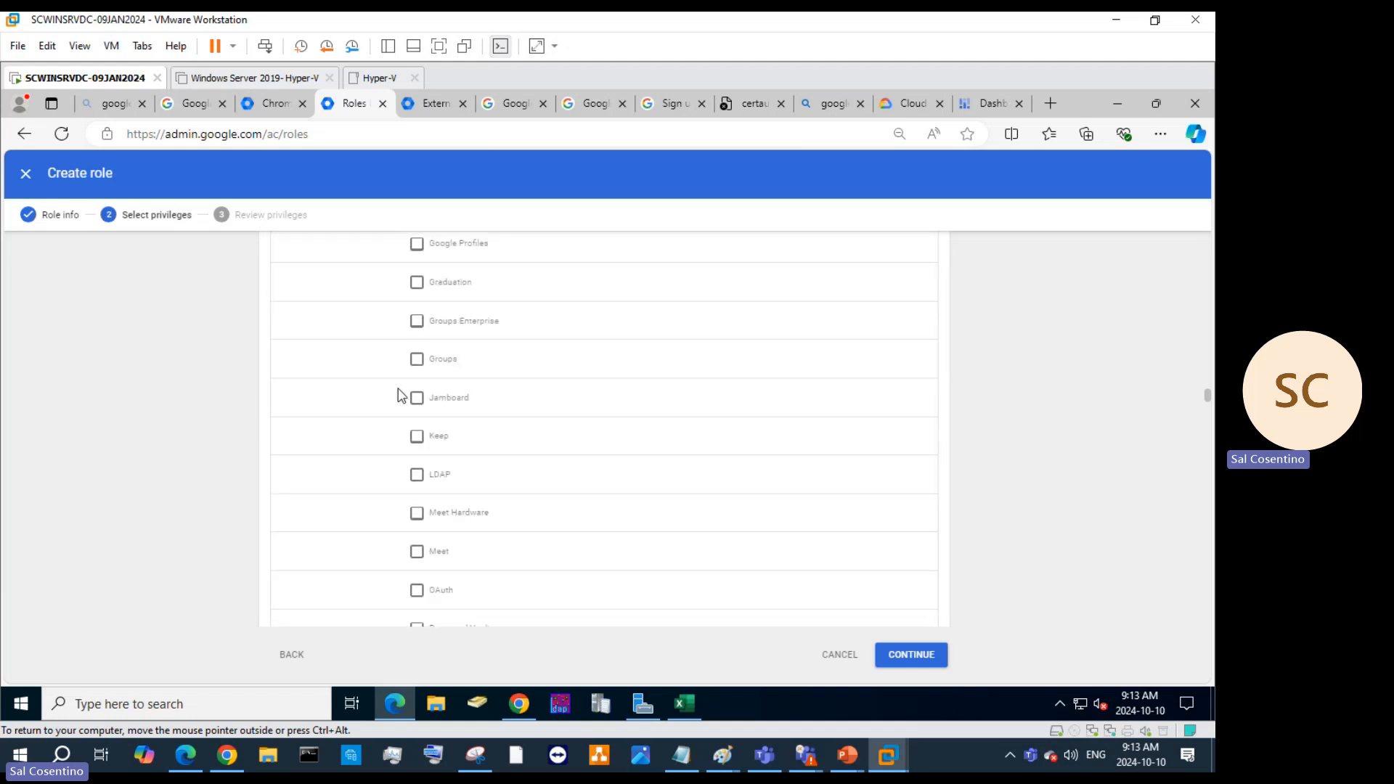
scroll(498, 482, "down", 3)
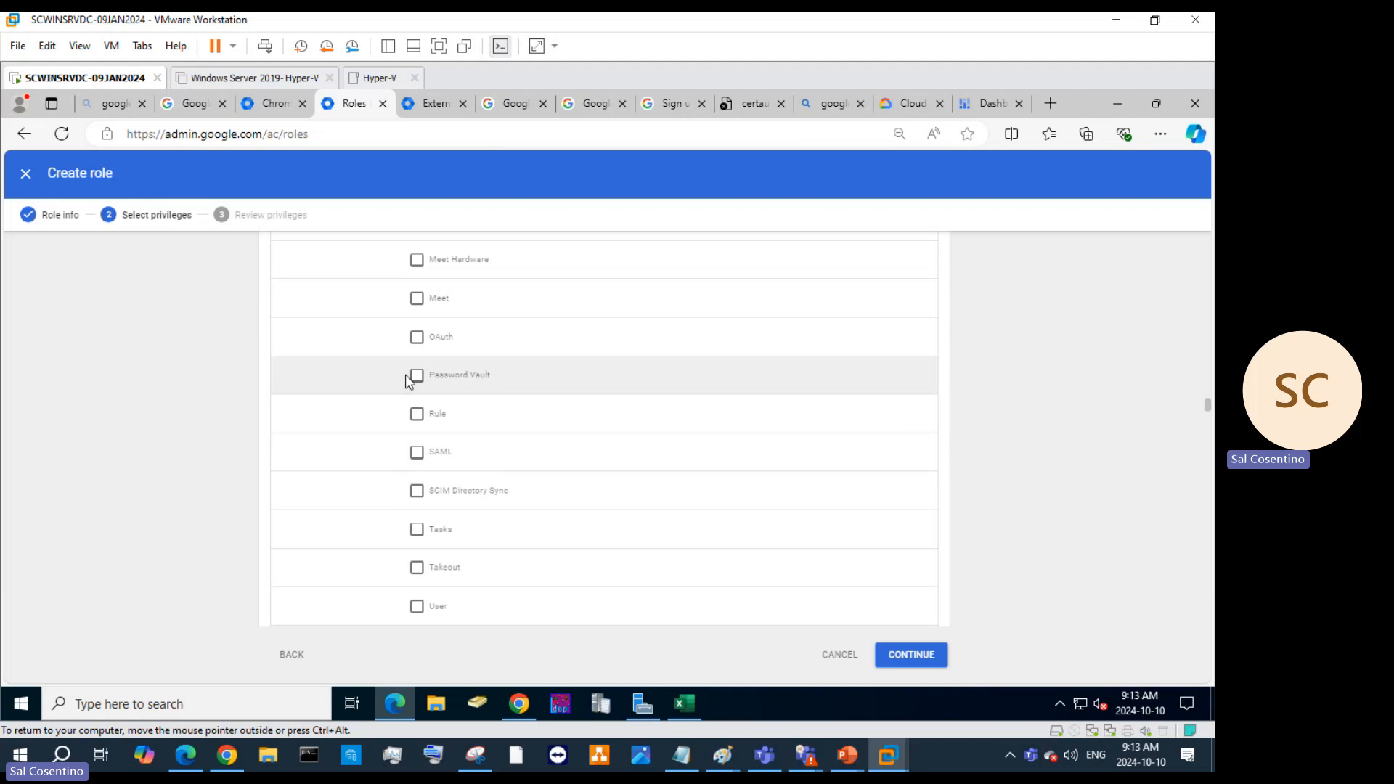
left_click(418, 459)
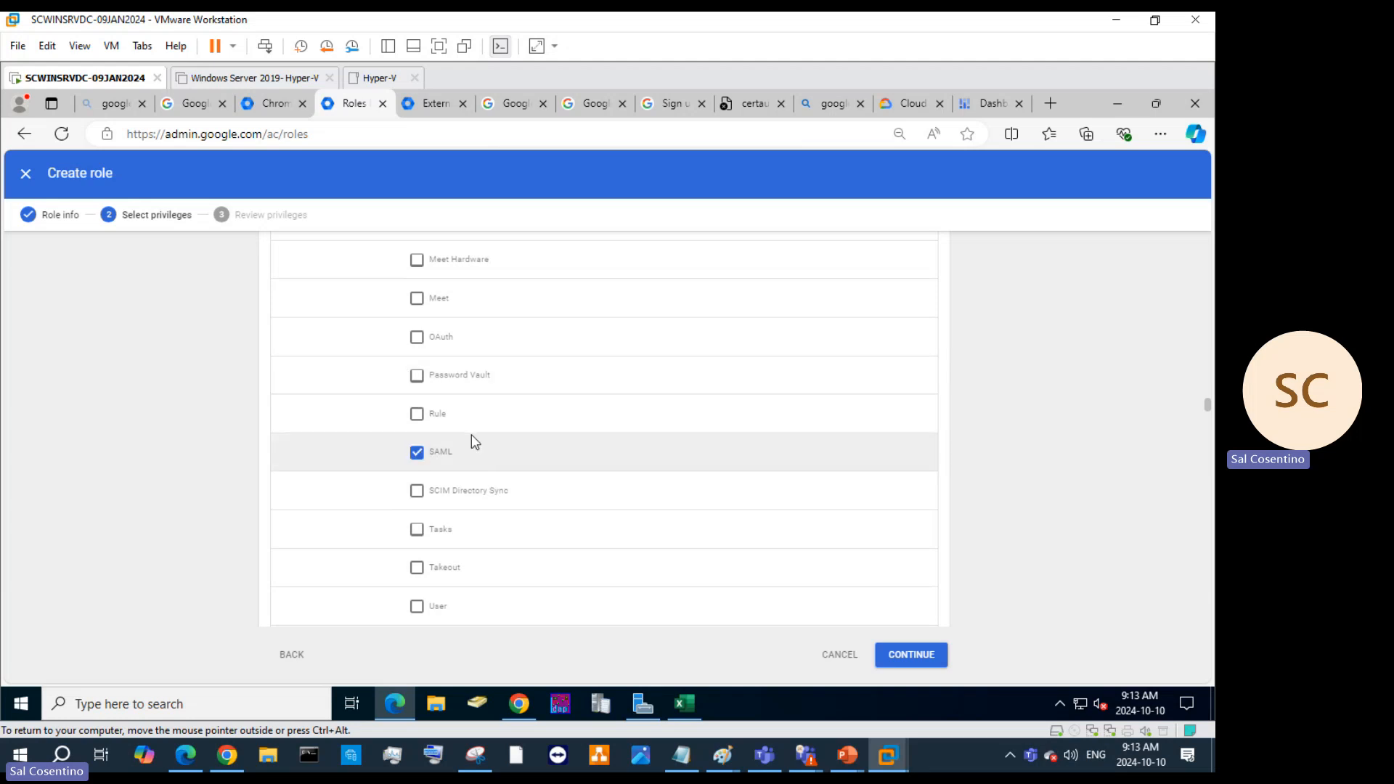
left_click(417, 415)
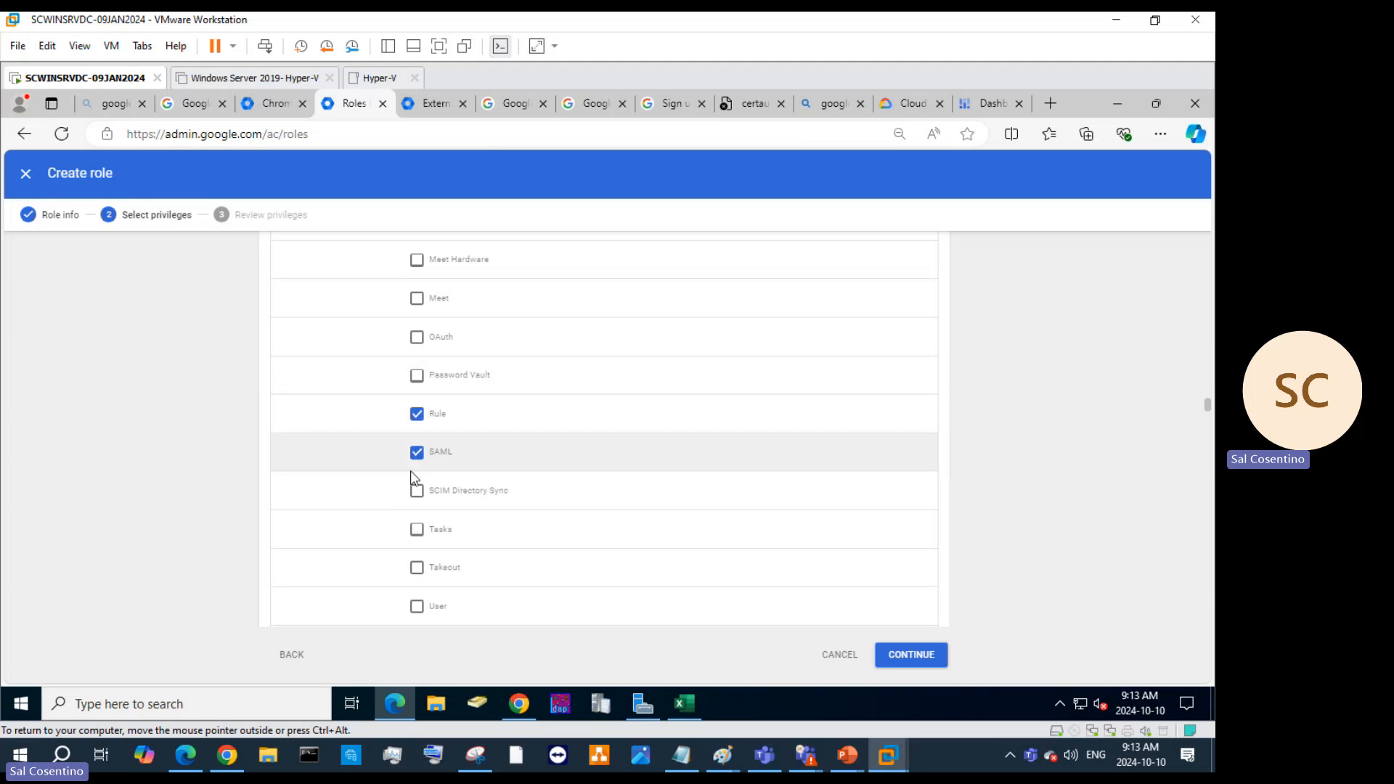
left_click(415, 377)
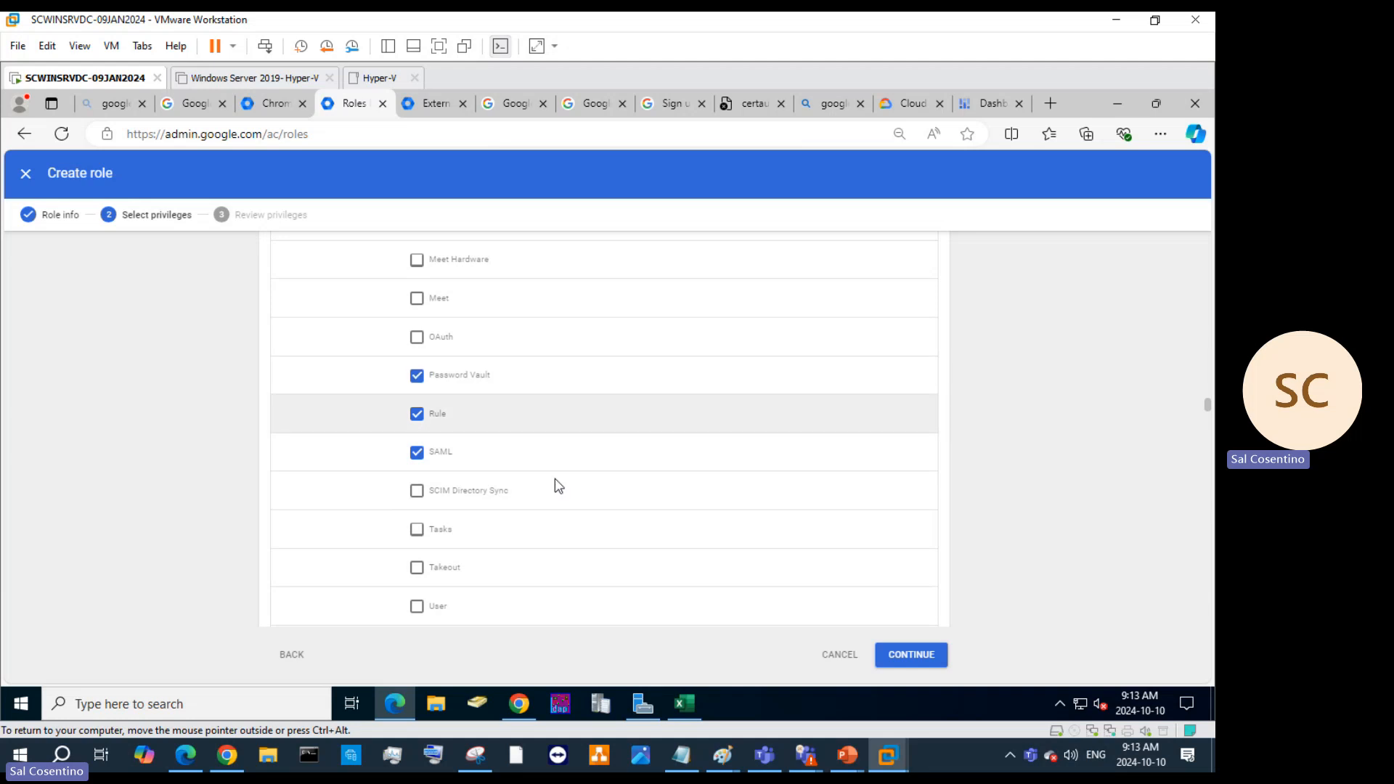
left_click(416, 452)
Review the 22 privileges, create the AssetsManagement role, and open its Assign members page.
left_click(291, 656)
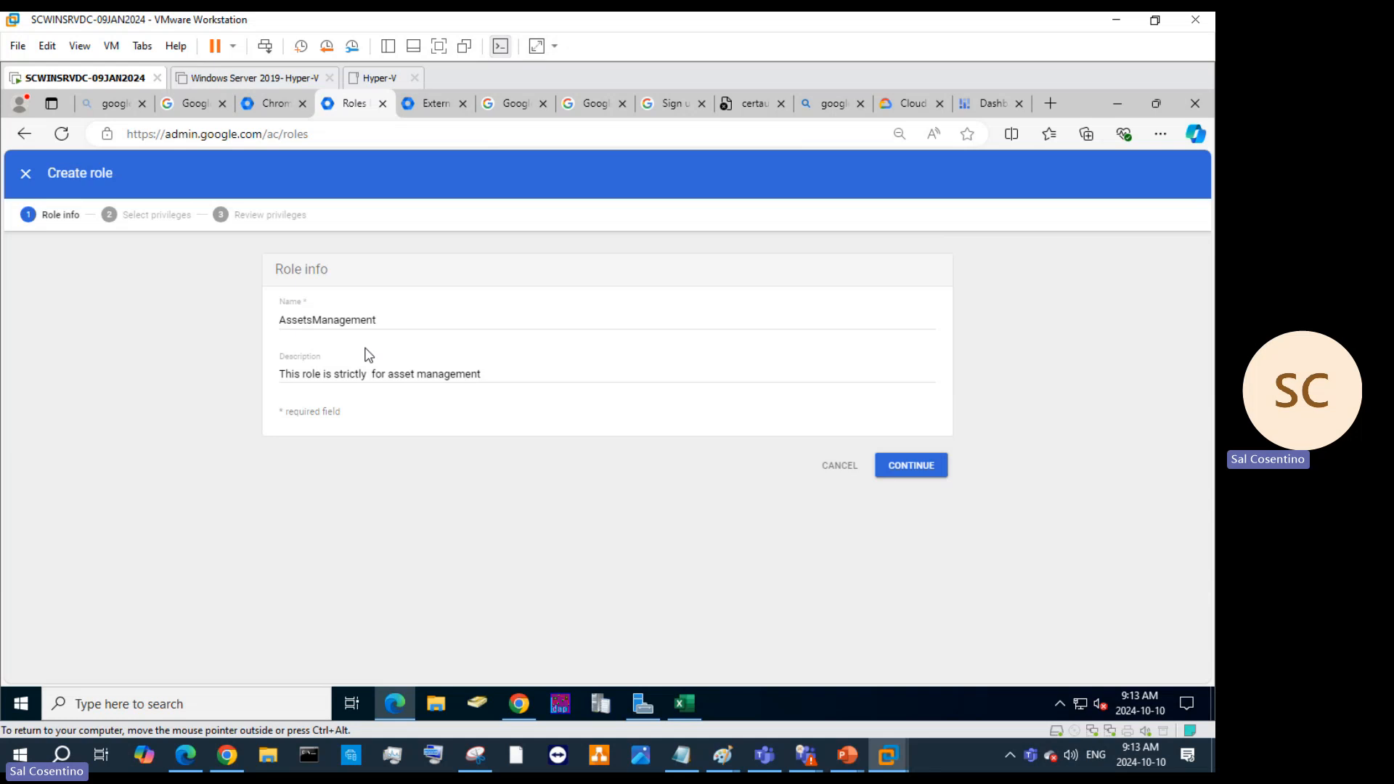
left_click(911, 467)
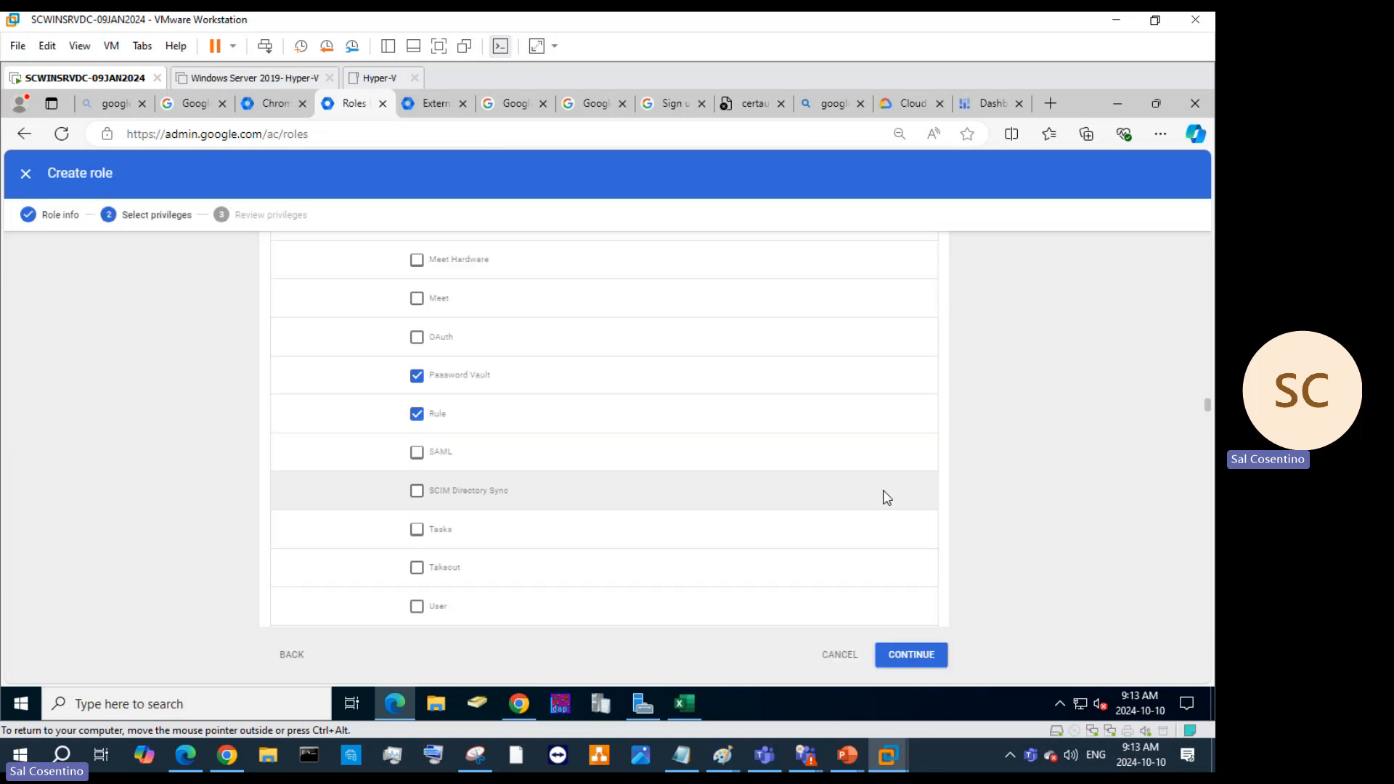
left_click(907, 653)
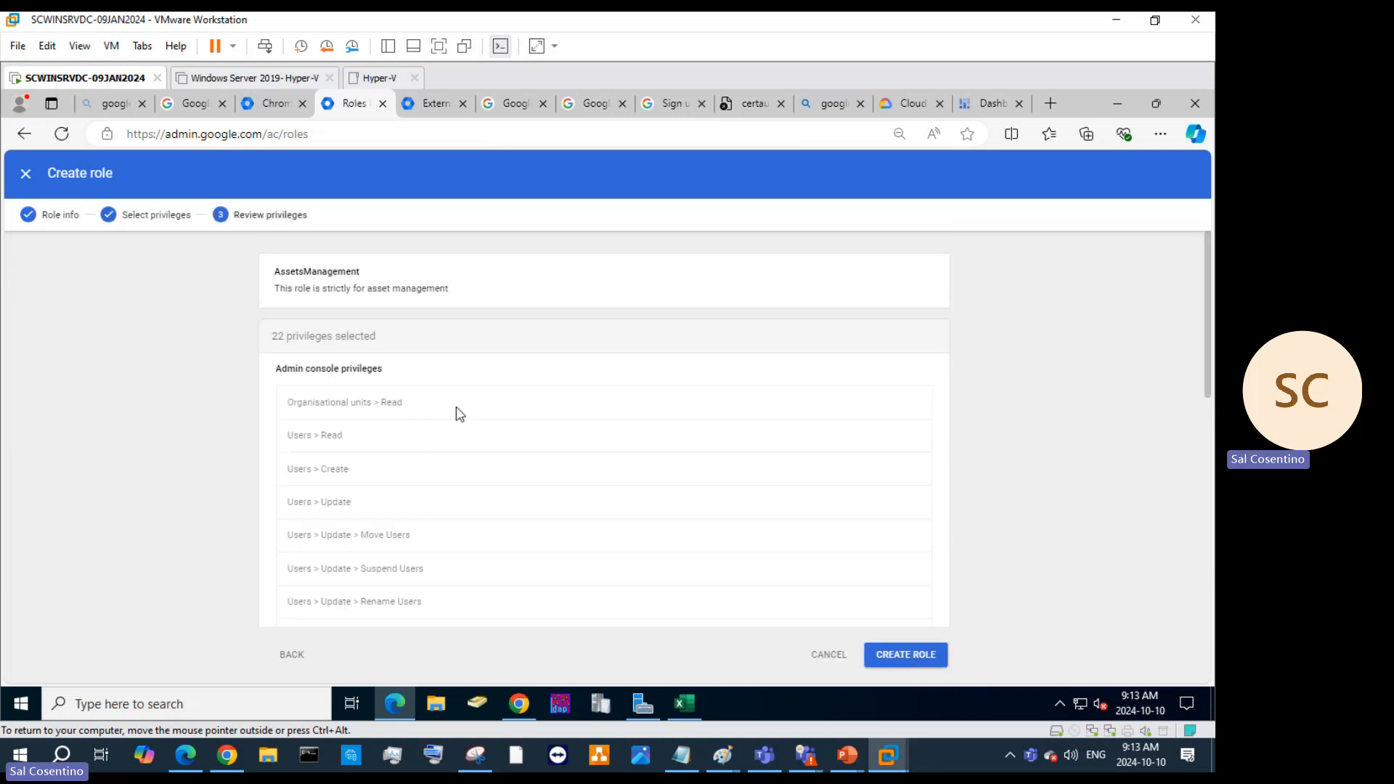
left_click(922, 656)
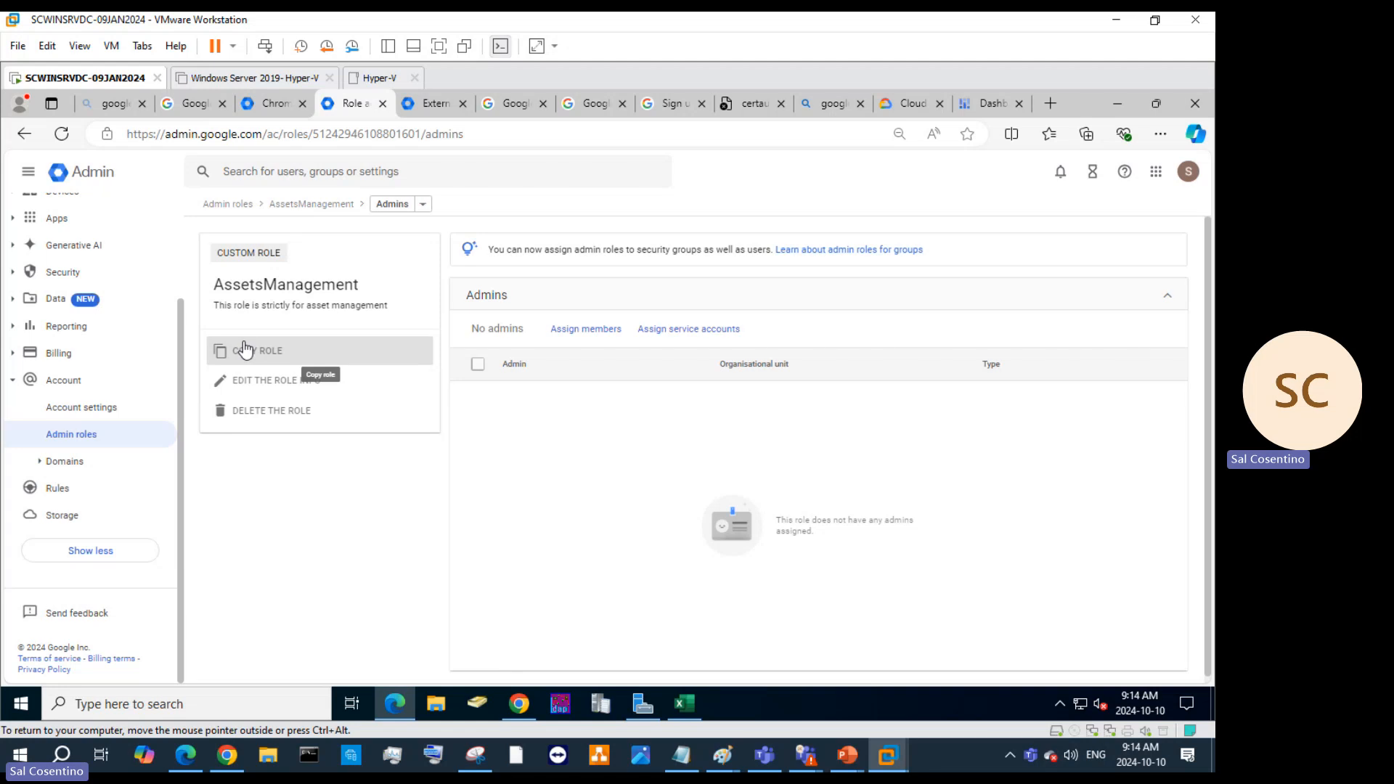
left_click(586, 329)
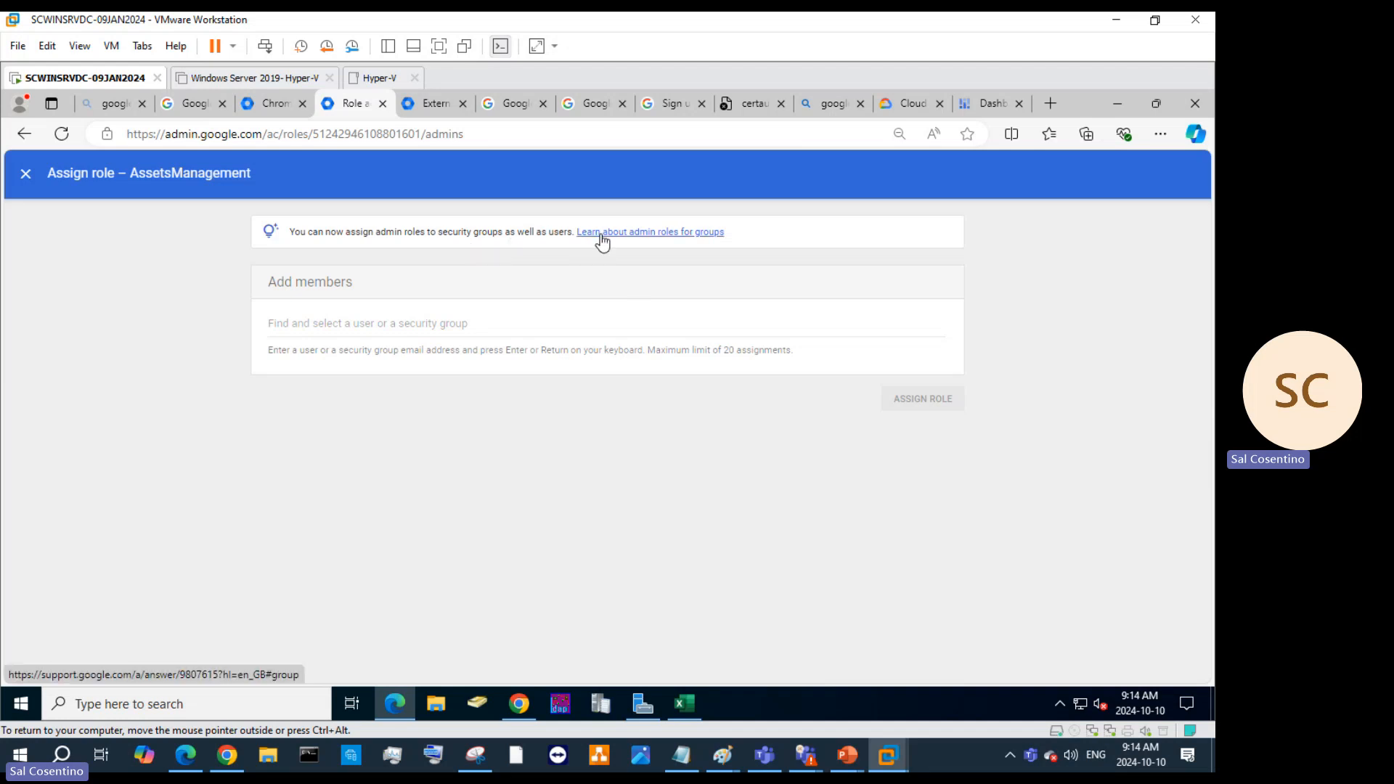
Read the 'Learn about admin roles for groups' help article, then return to the AssetsManagement Role tab.
left_click(648, 233)
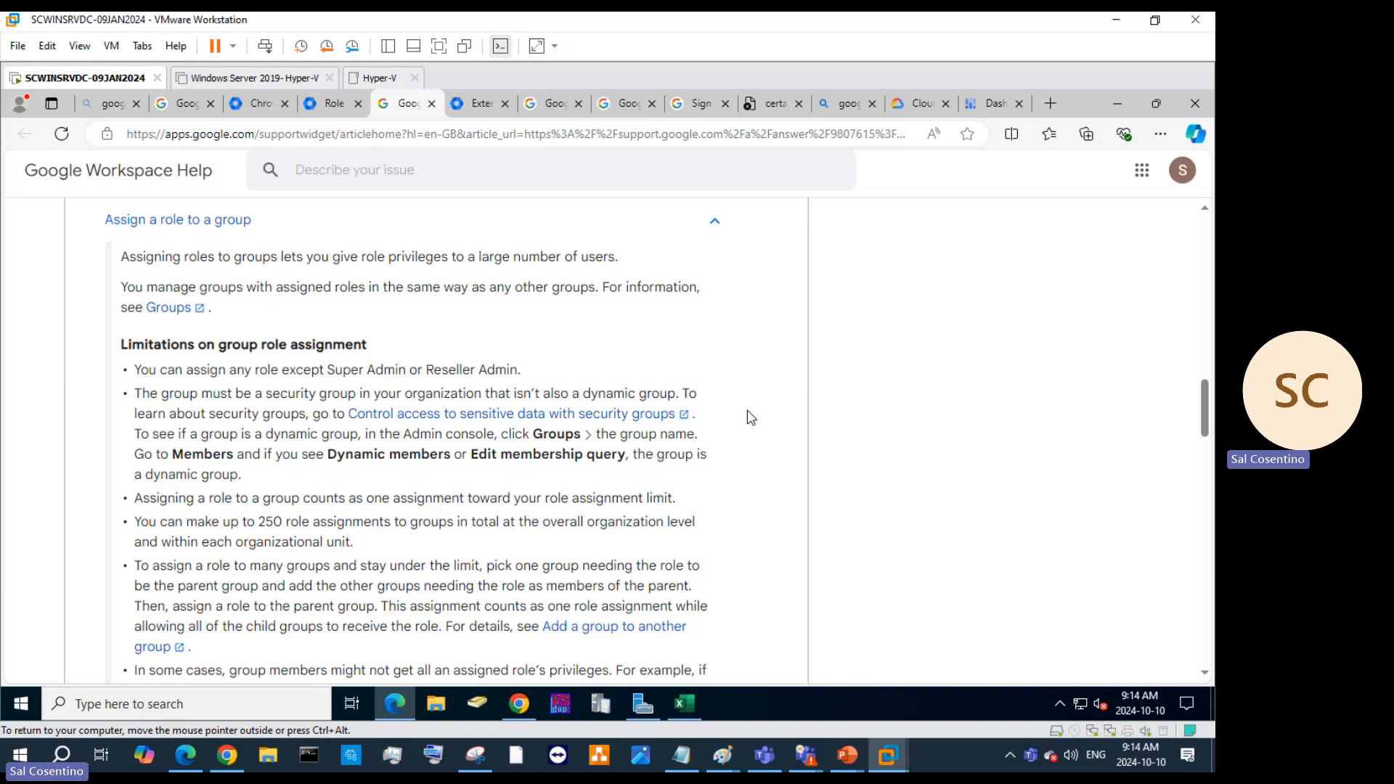
scroll(751, 411, "down", 10)
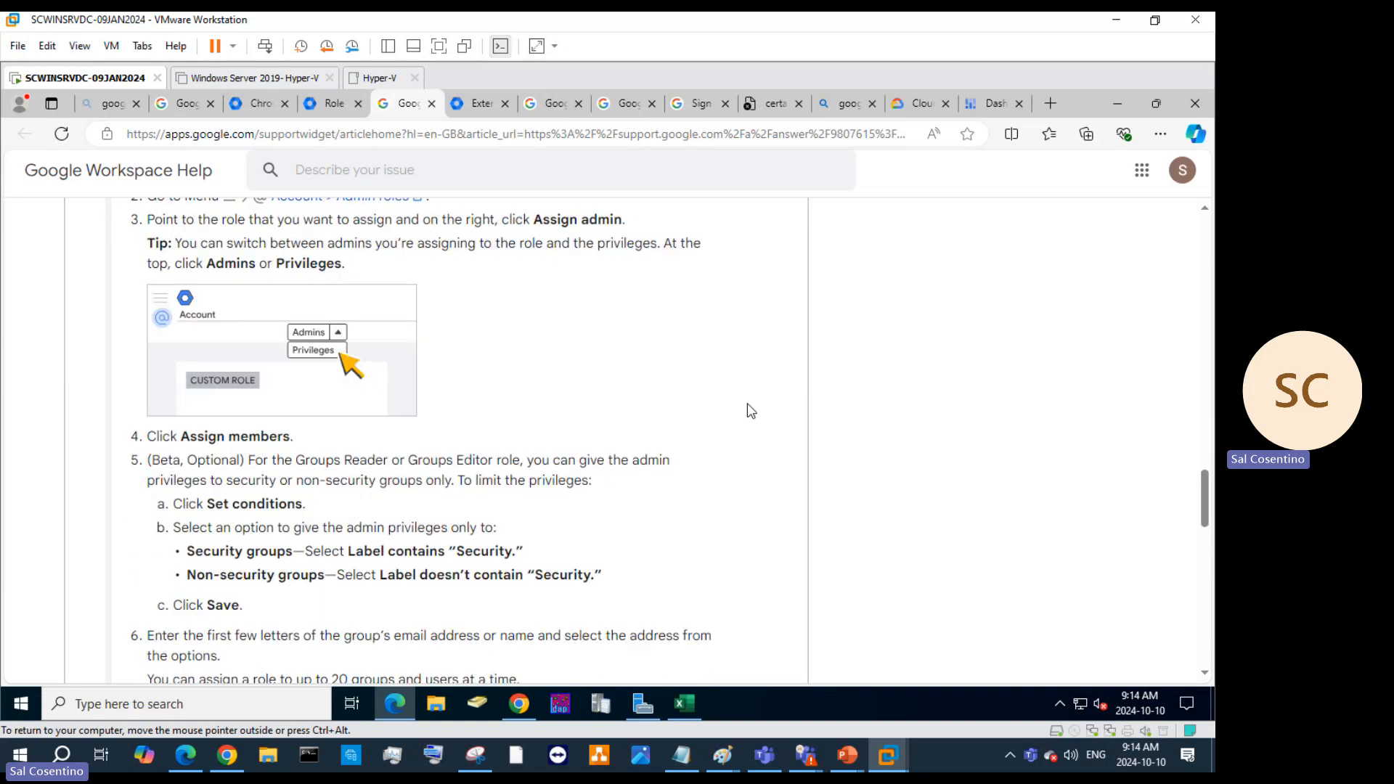
scroll(750, 411, "down", 9)
scroll(744, 431, "up", 6)
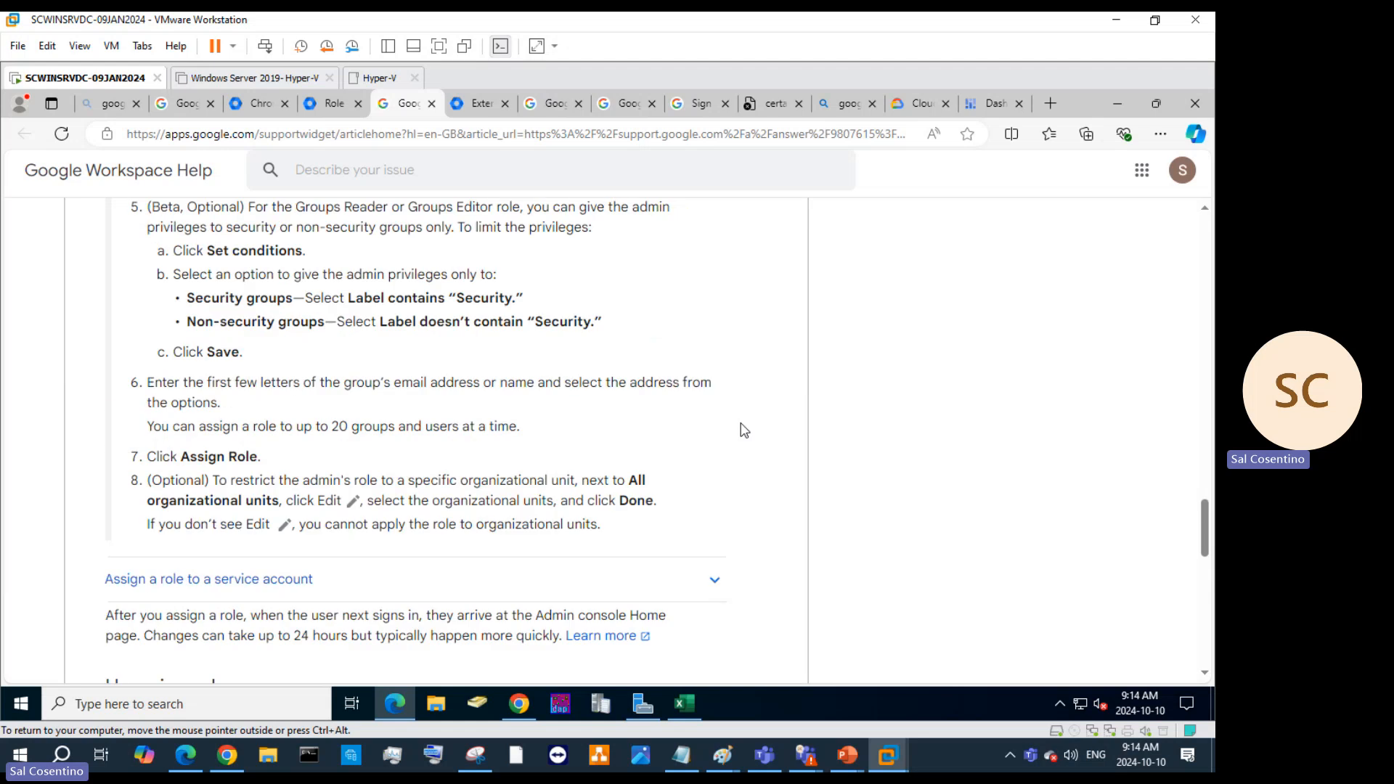
scroll(744, 431, "up", 15)
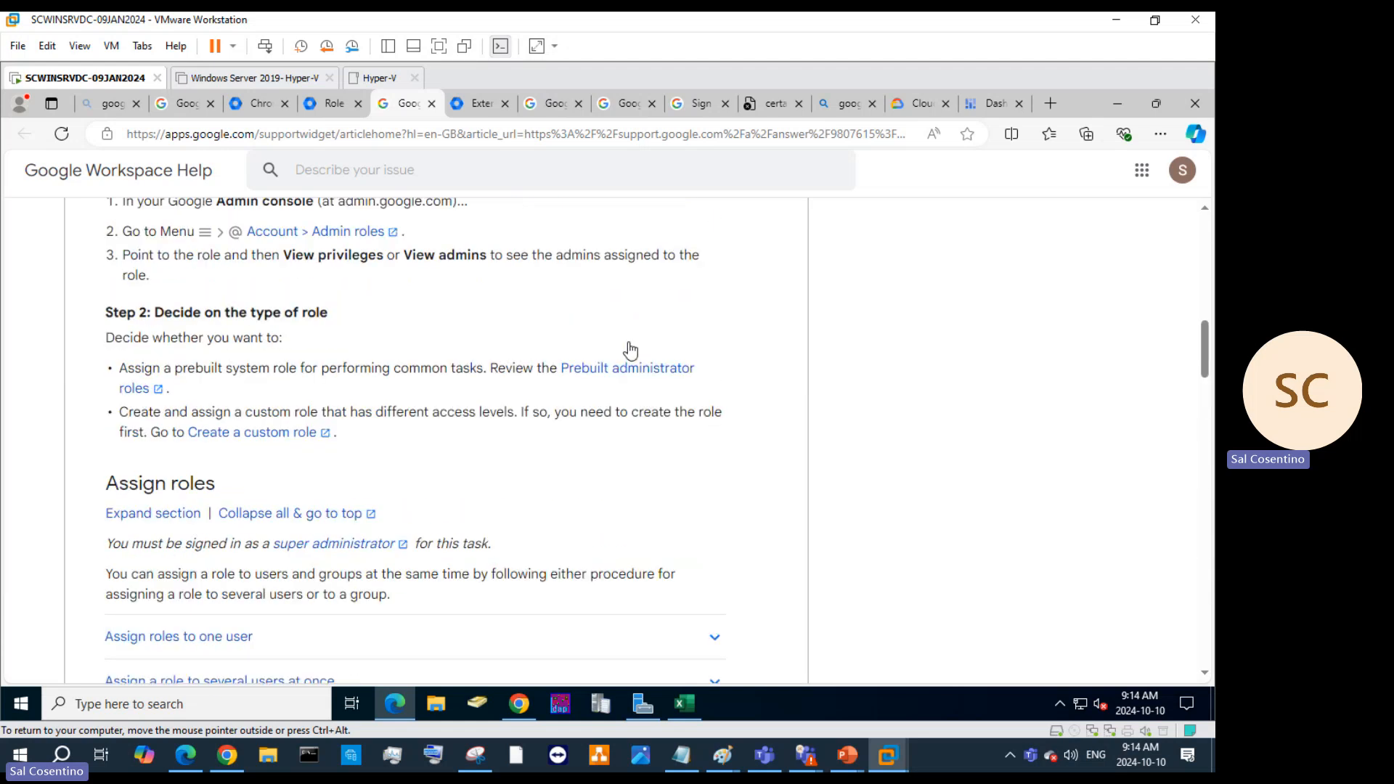
left_click(320, 108)
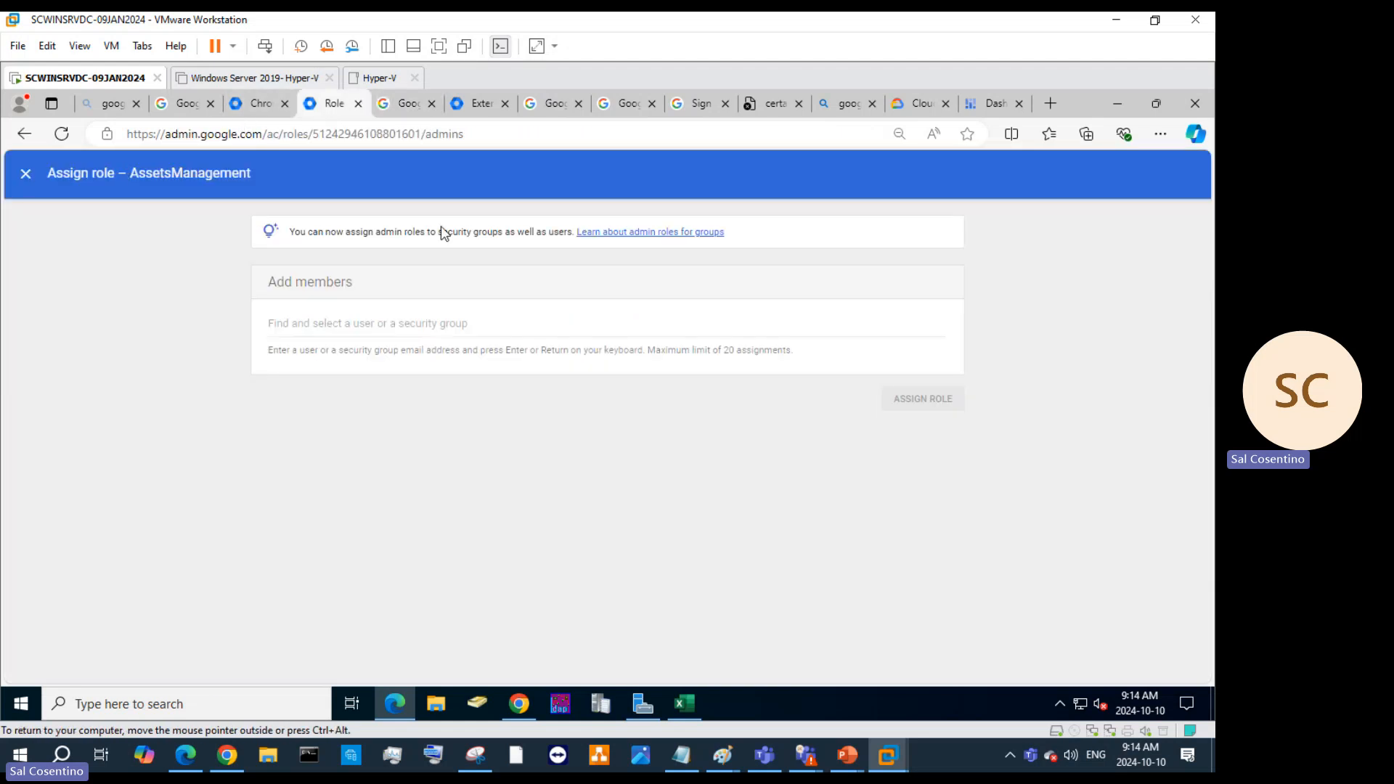
Close member assignment with no one added, open Rules, and scroll the system-defined alert rules.
left_click(25, 173)
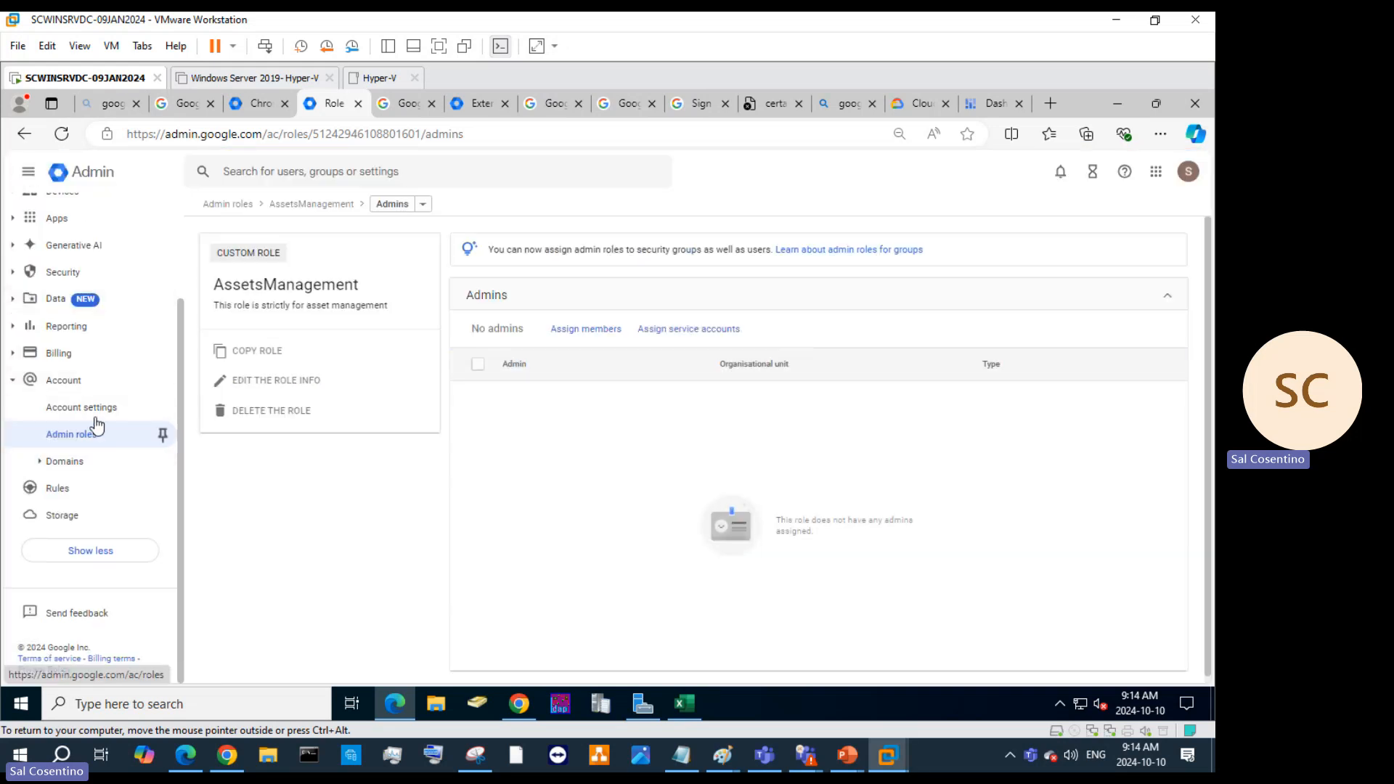
left_click(67, 492)
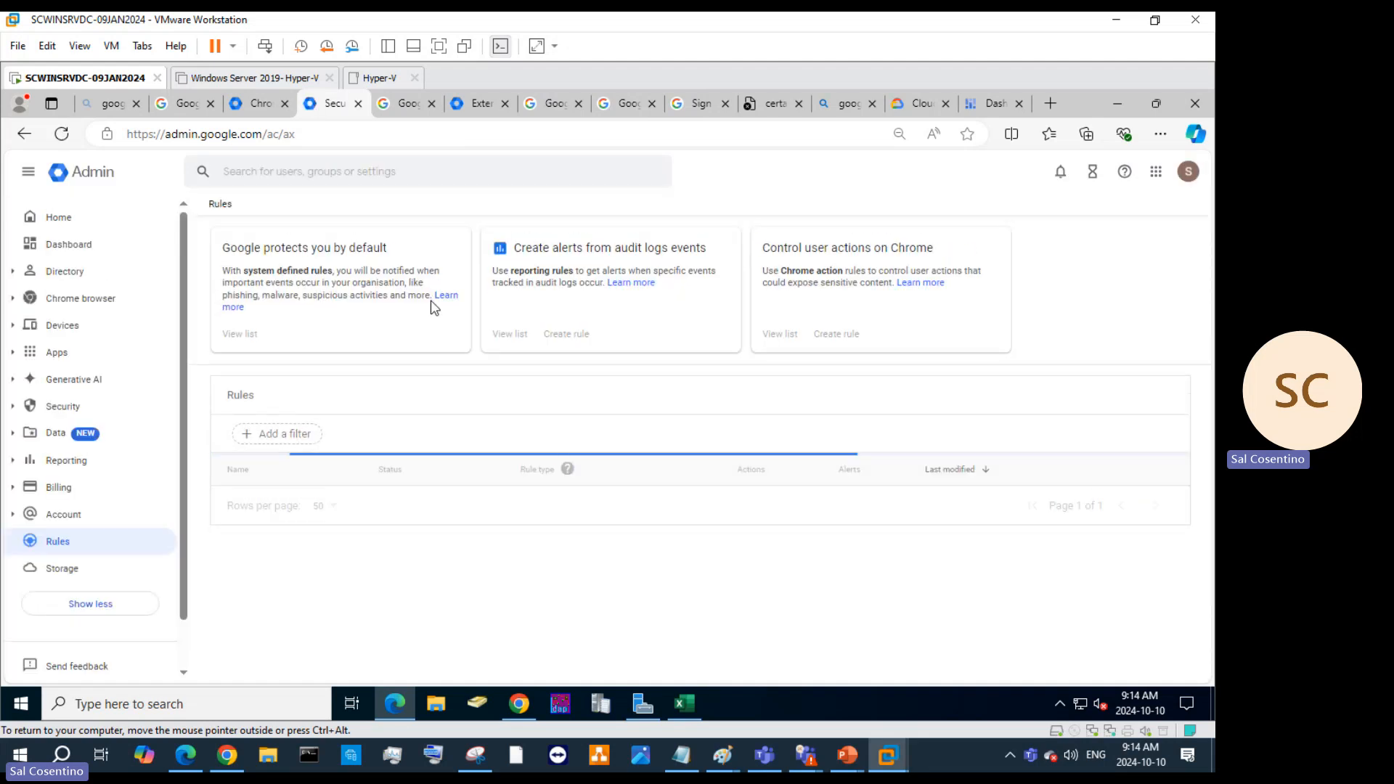
scroll(540, 500, "down", 10)
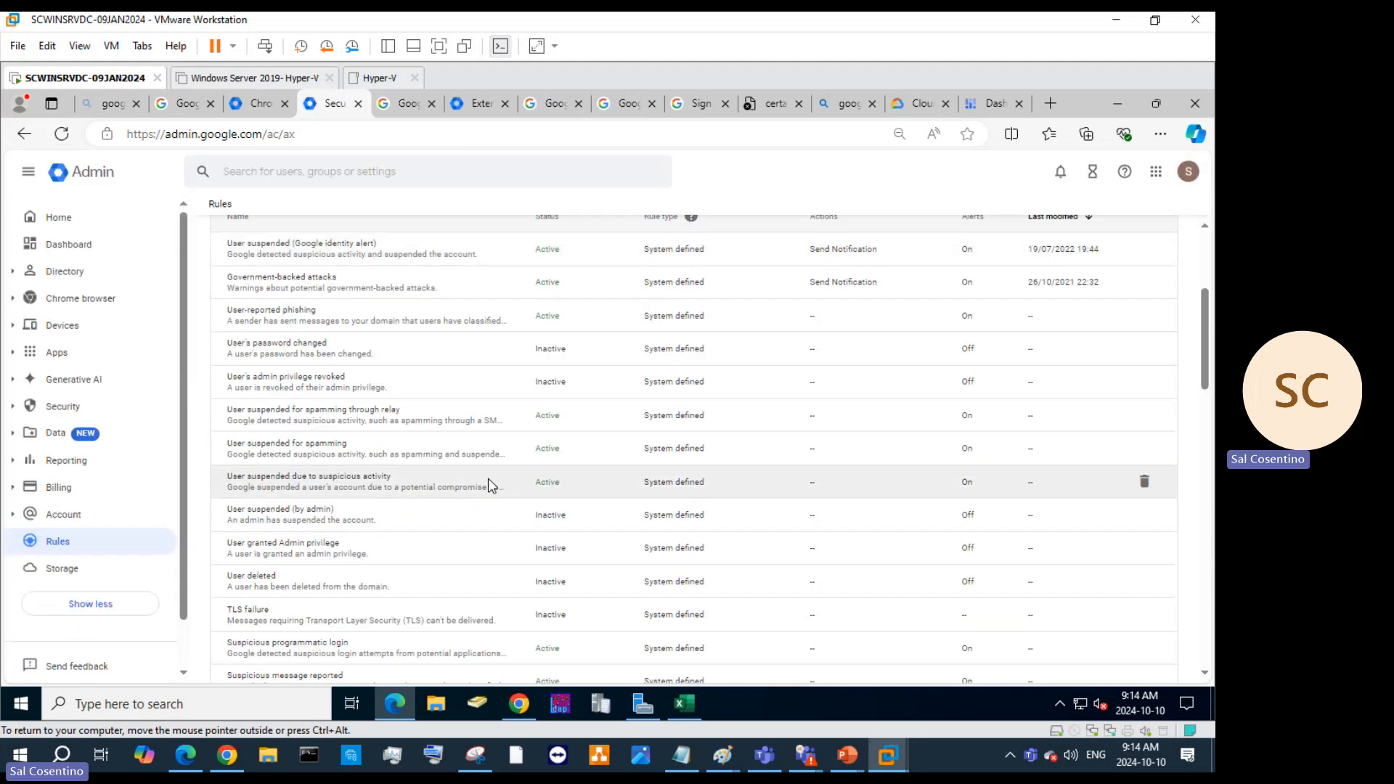
scroll(388, 493, "down", 5)
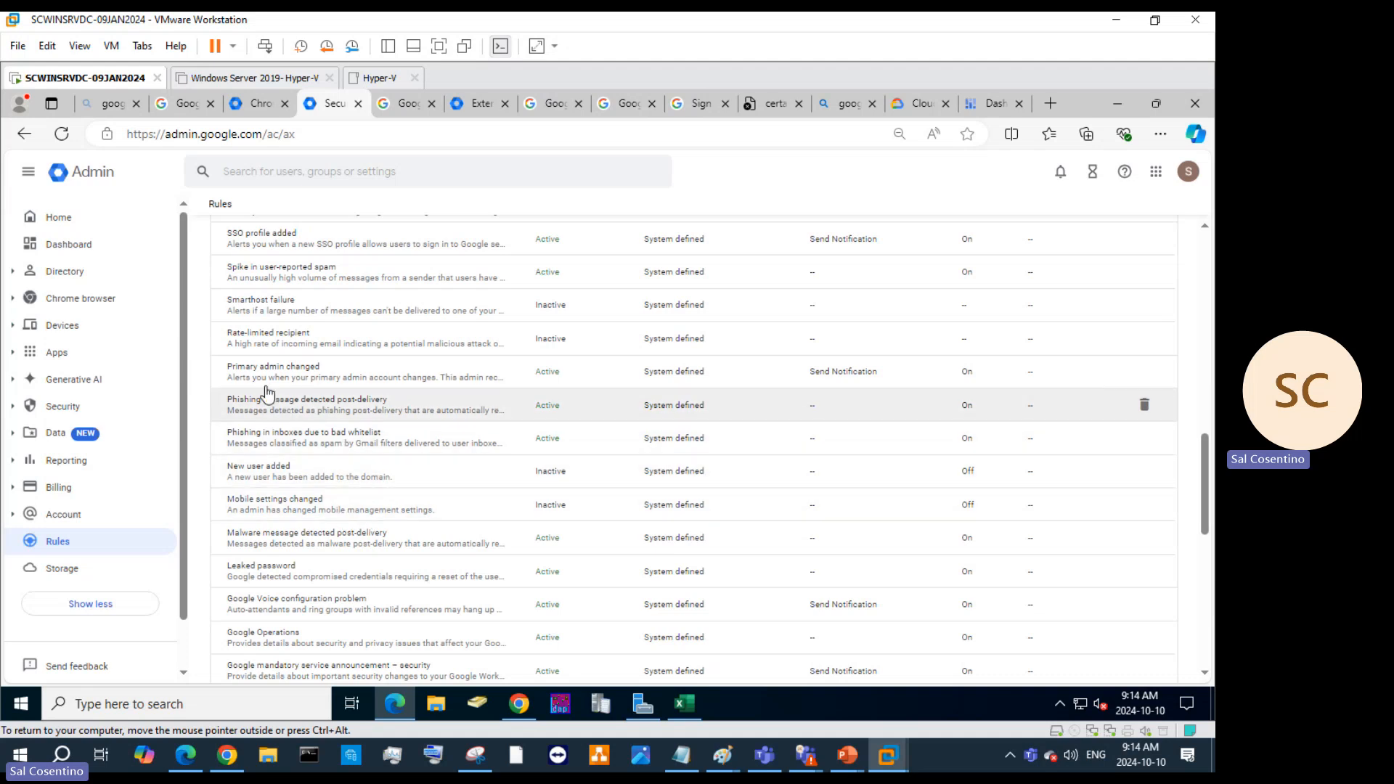
scroll(254, 512, "down", 6)
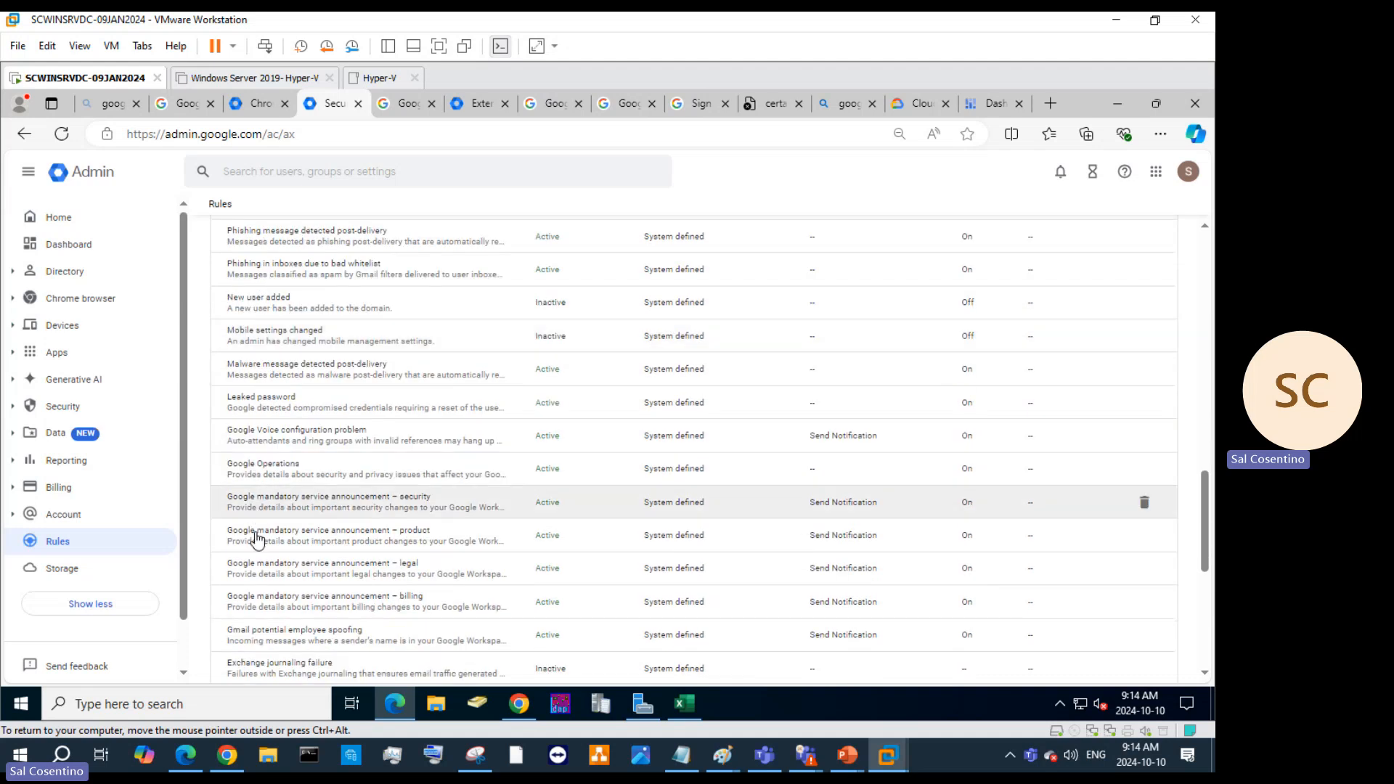
scroll(314, 494, "down", 2)
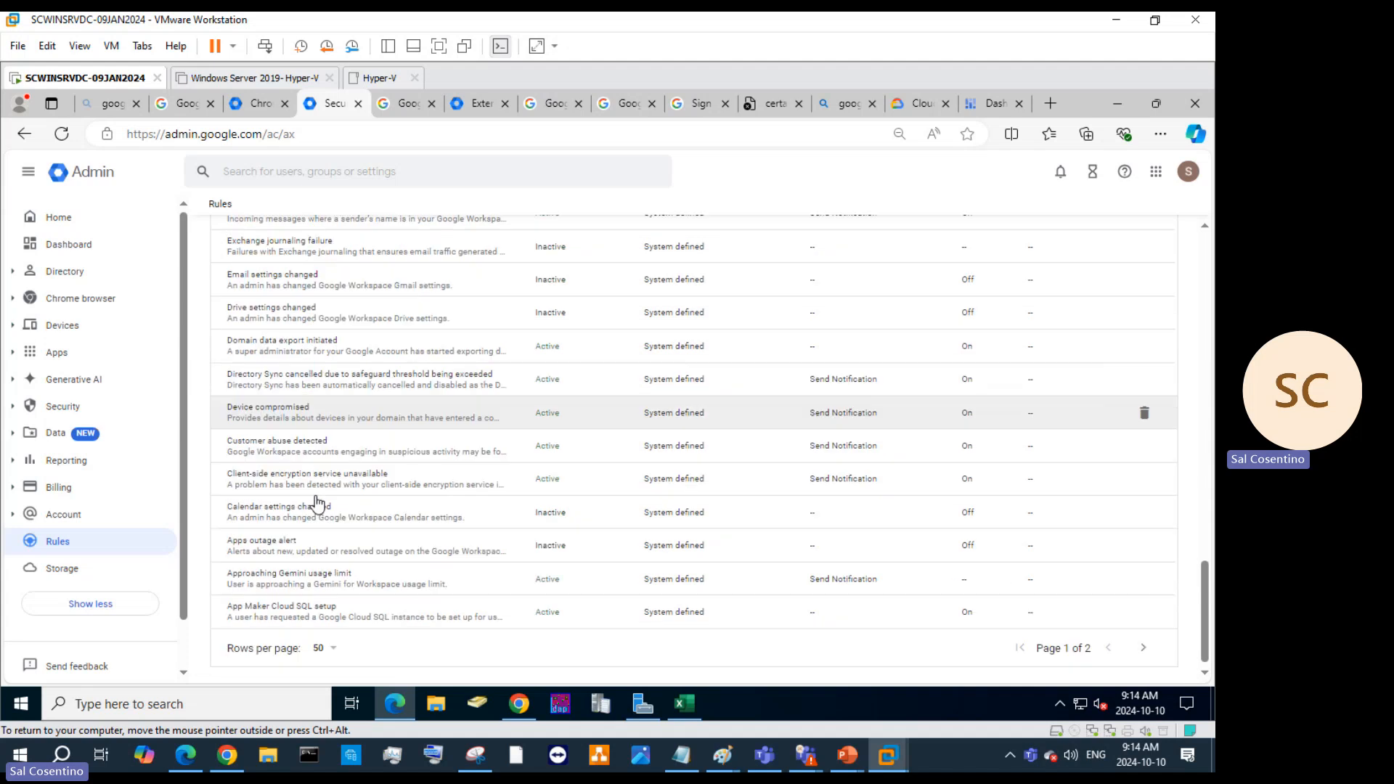
scroll(317, 512, "up", 3)
scroll(314, 508, "up", 10)
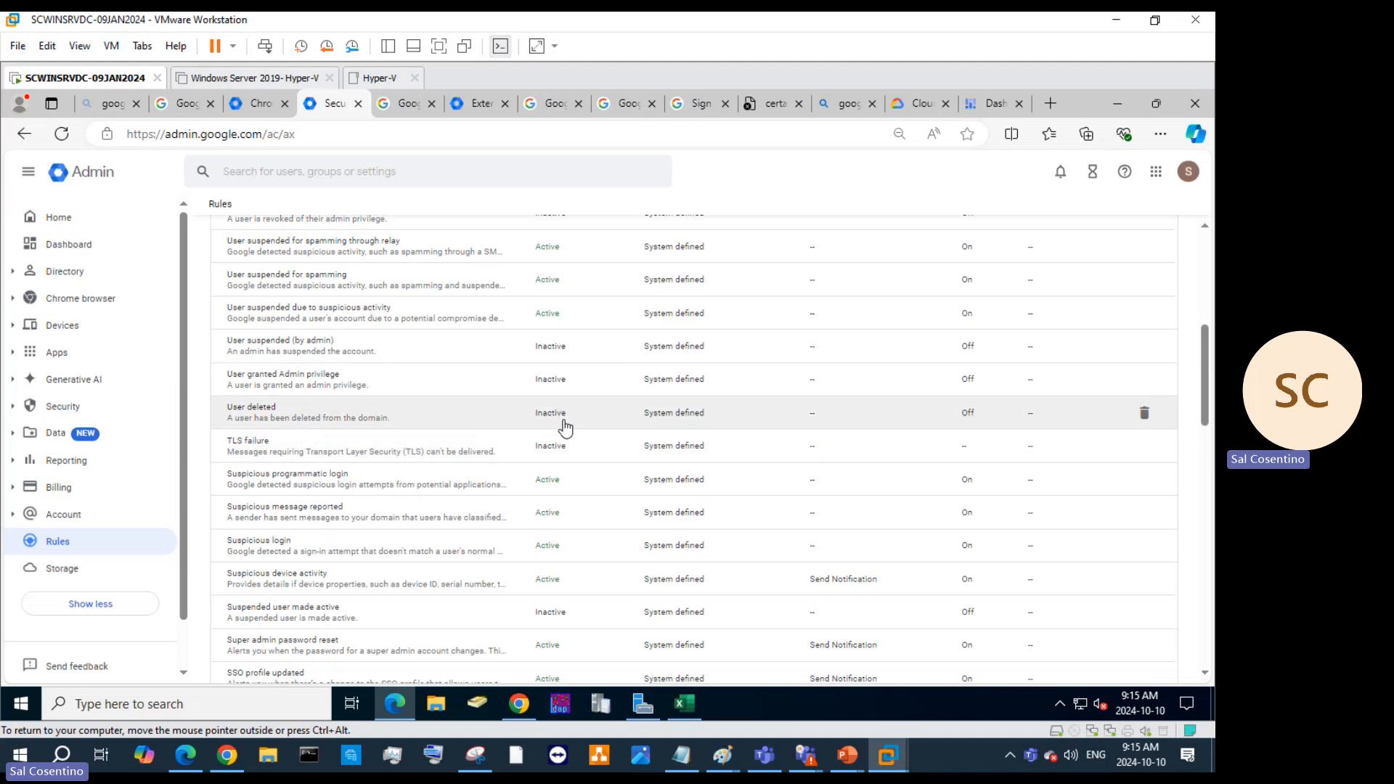
View the User deleted rule's details, then go to Chrome browser > Managed browsers.
left_click(973, 419)
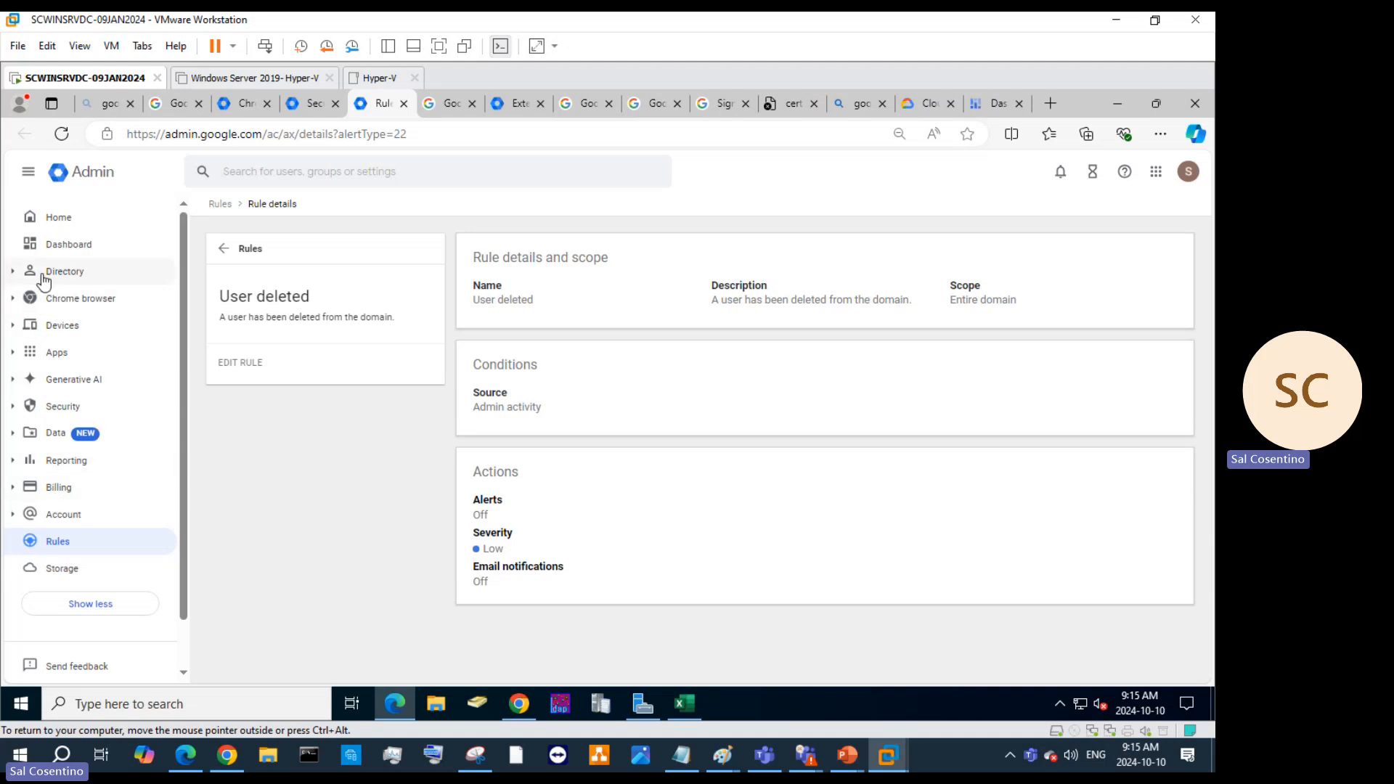
left_click(44, 276)
left_click(33, 486)
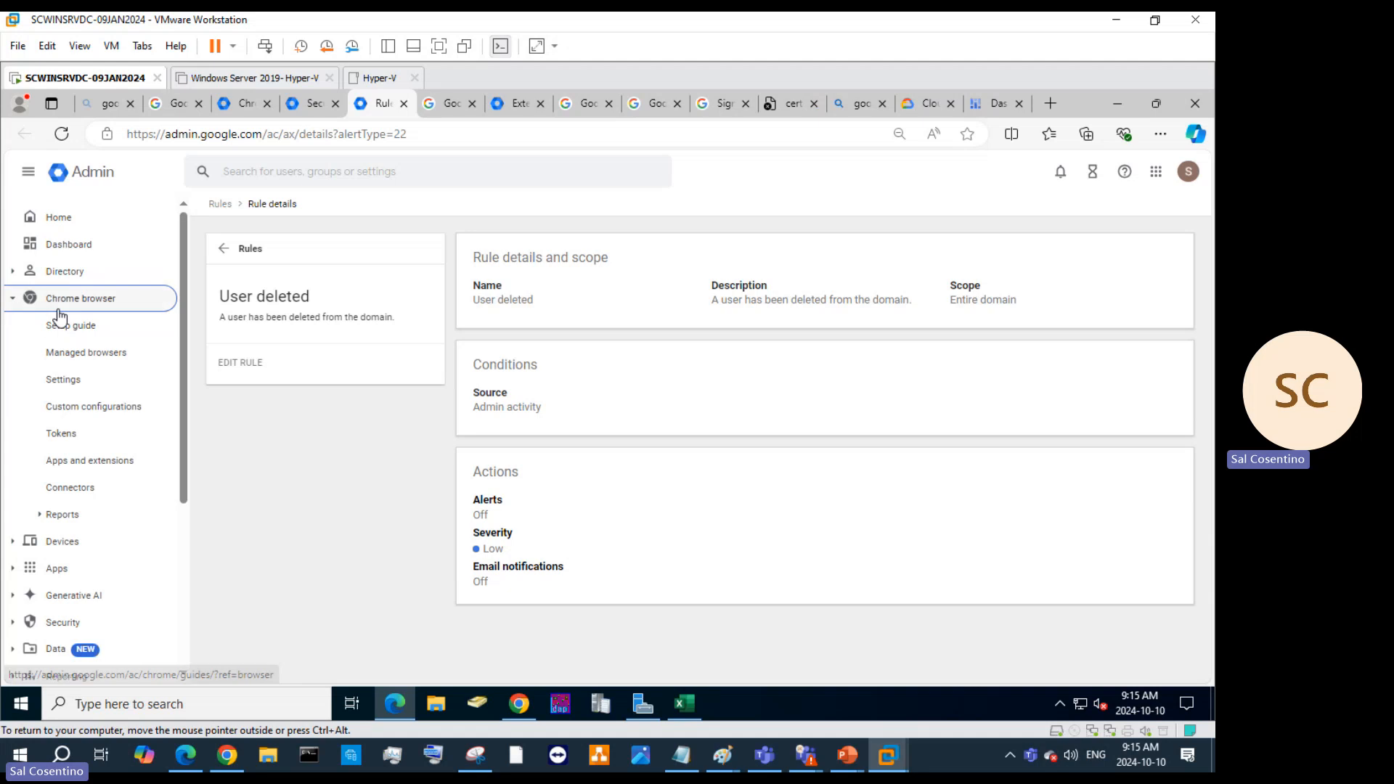
left_click(87, 352)
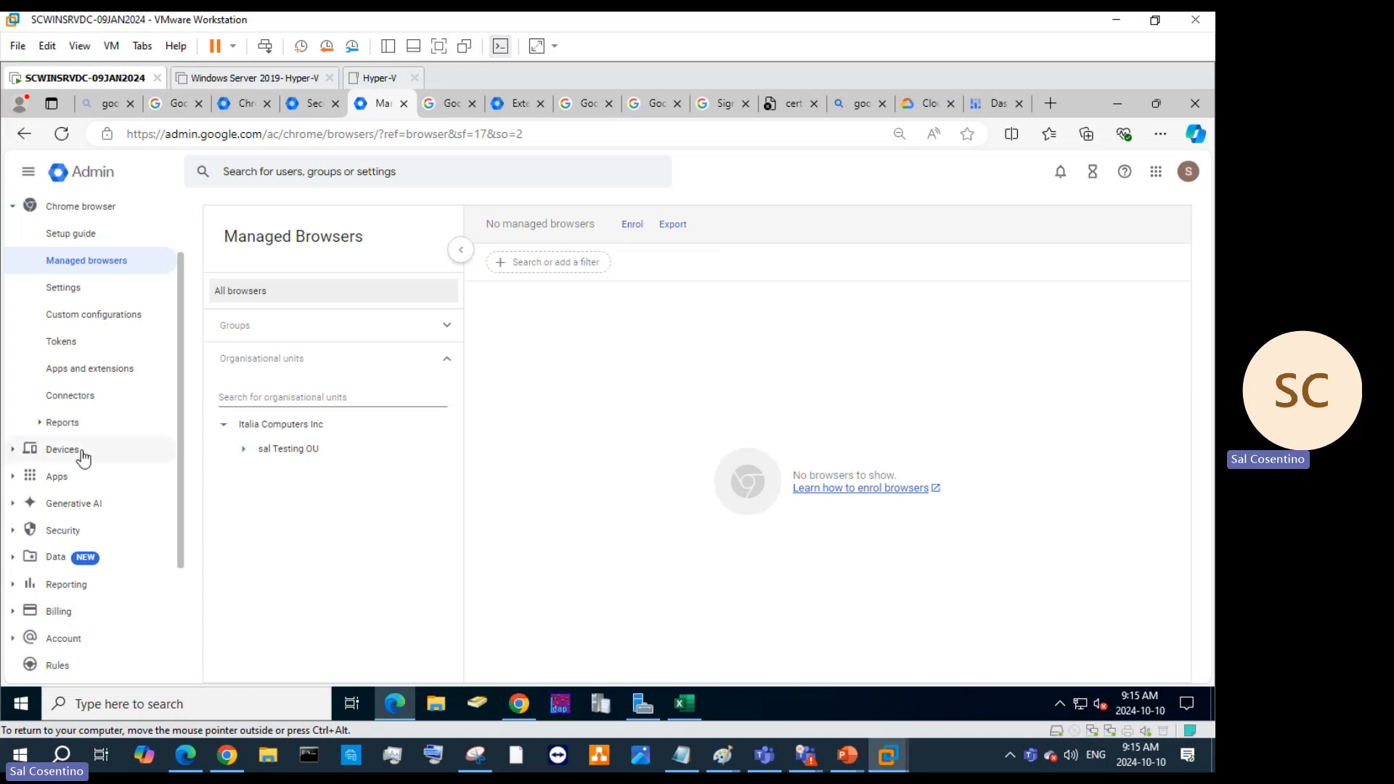
Check the Chrome enrolment Tokens, then show the Kiosks tab of Apps and extensions.
left_click(61, 355)
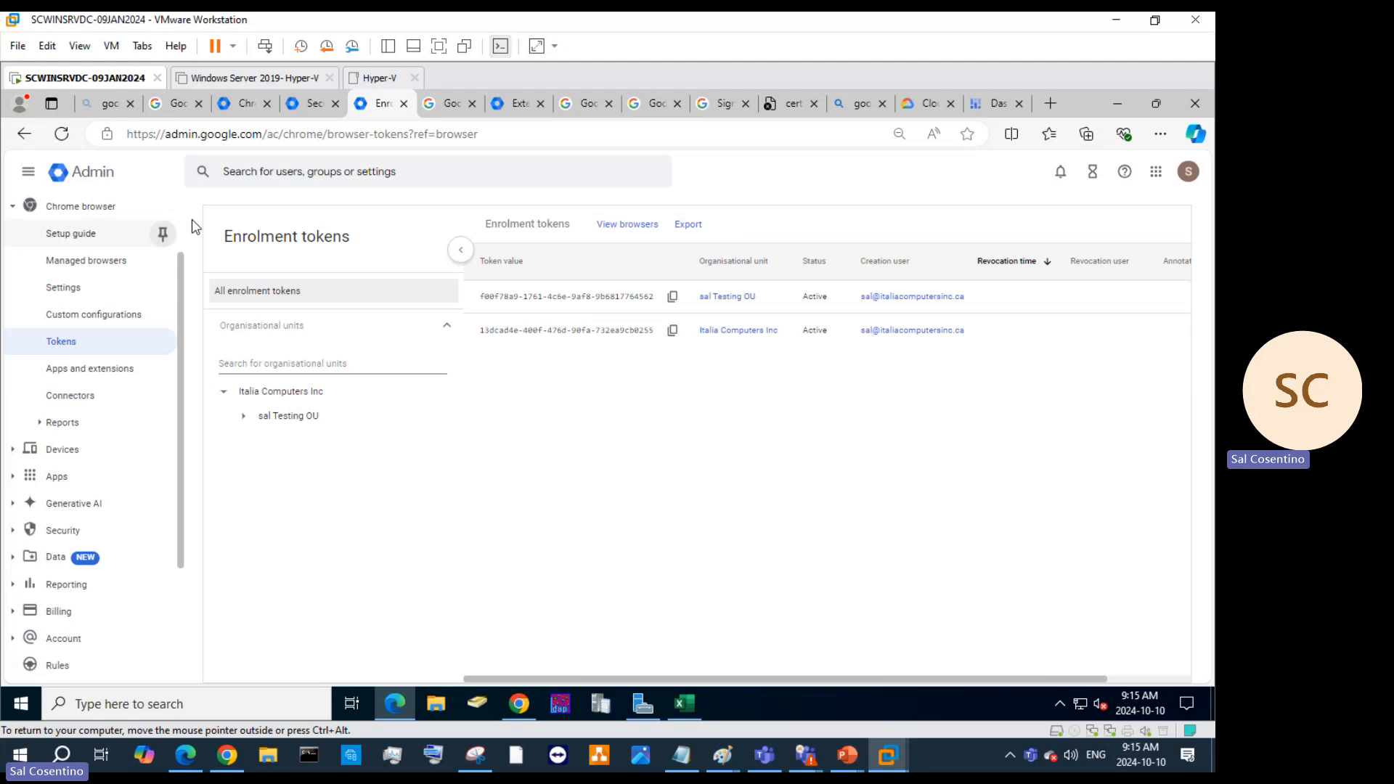
left_click(77, 370)
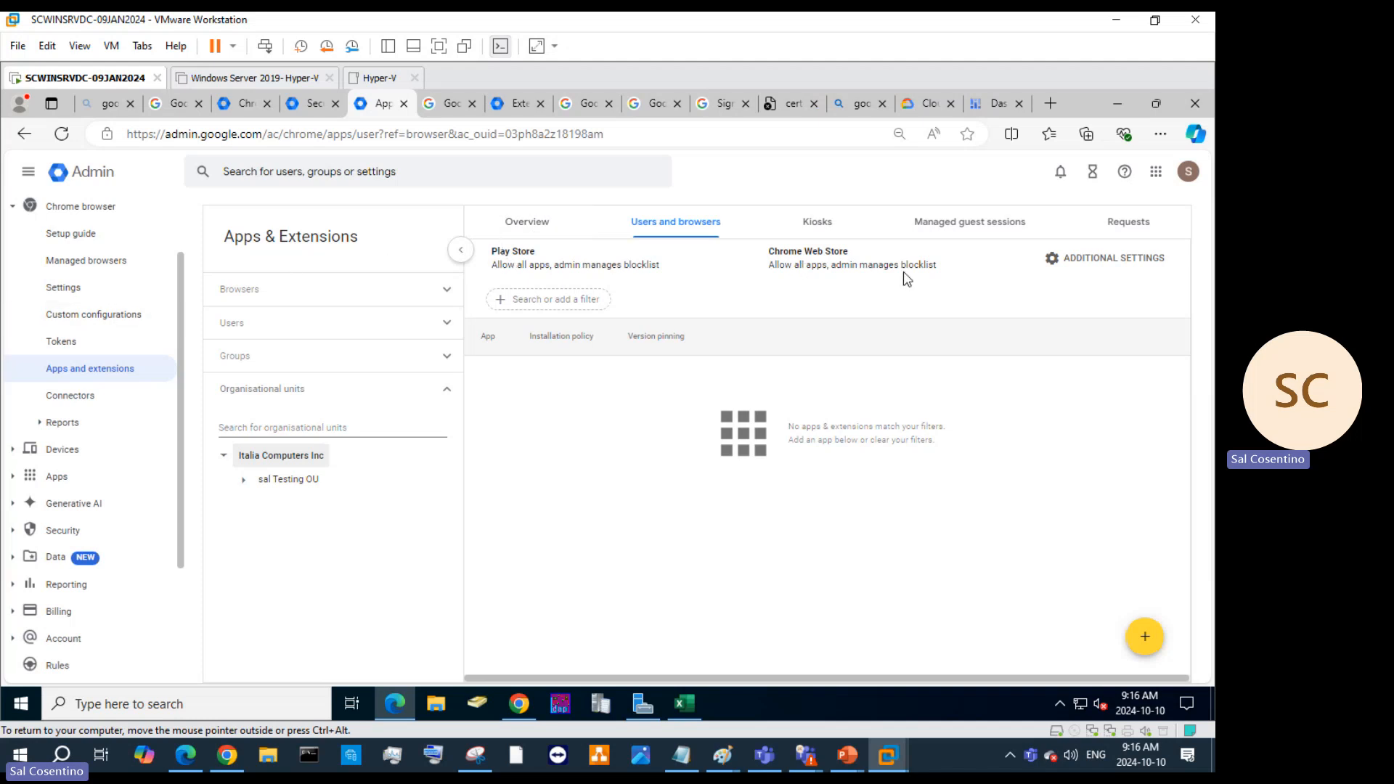
left_click(831, 227)
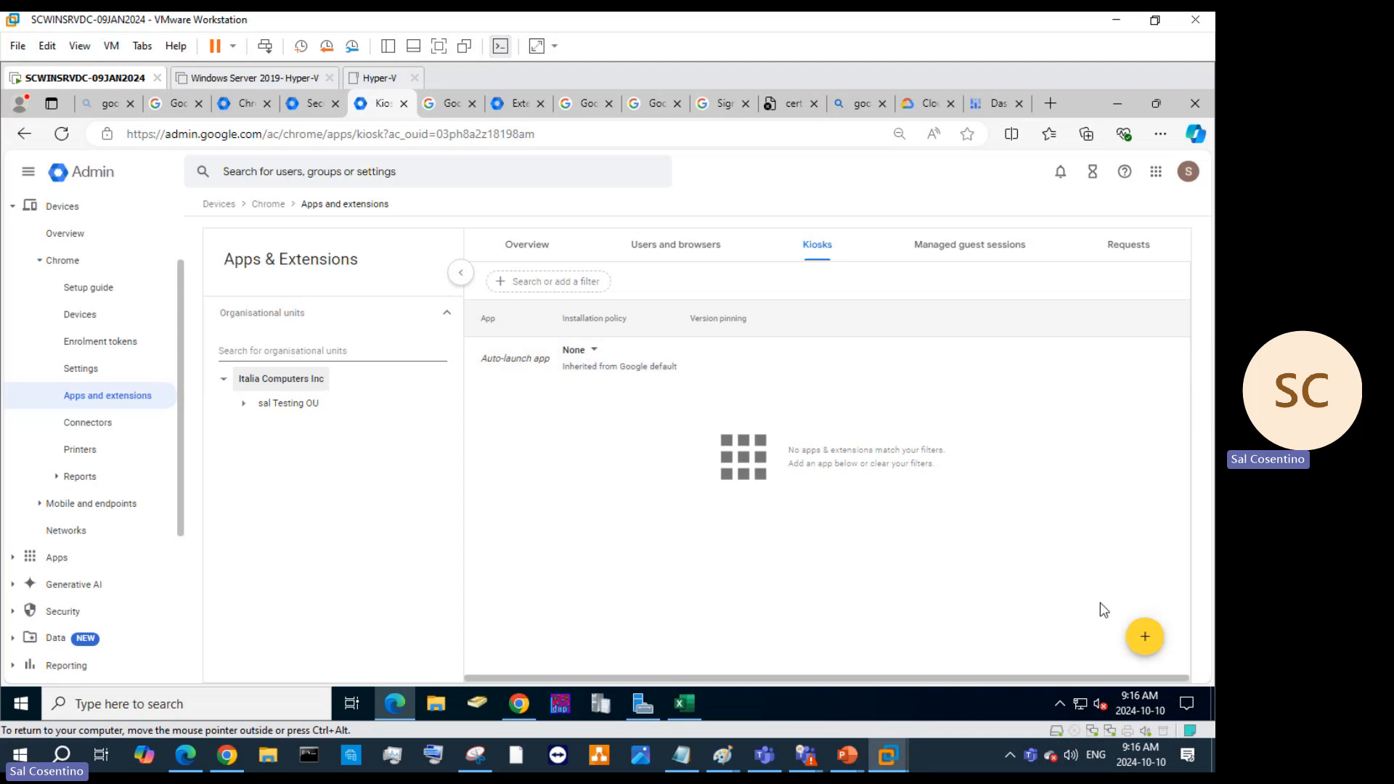
Go to Devices > Chrome > Connectors, showing integrations like Splunk, Okta and Ping.
mouse_move(1145, 642)
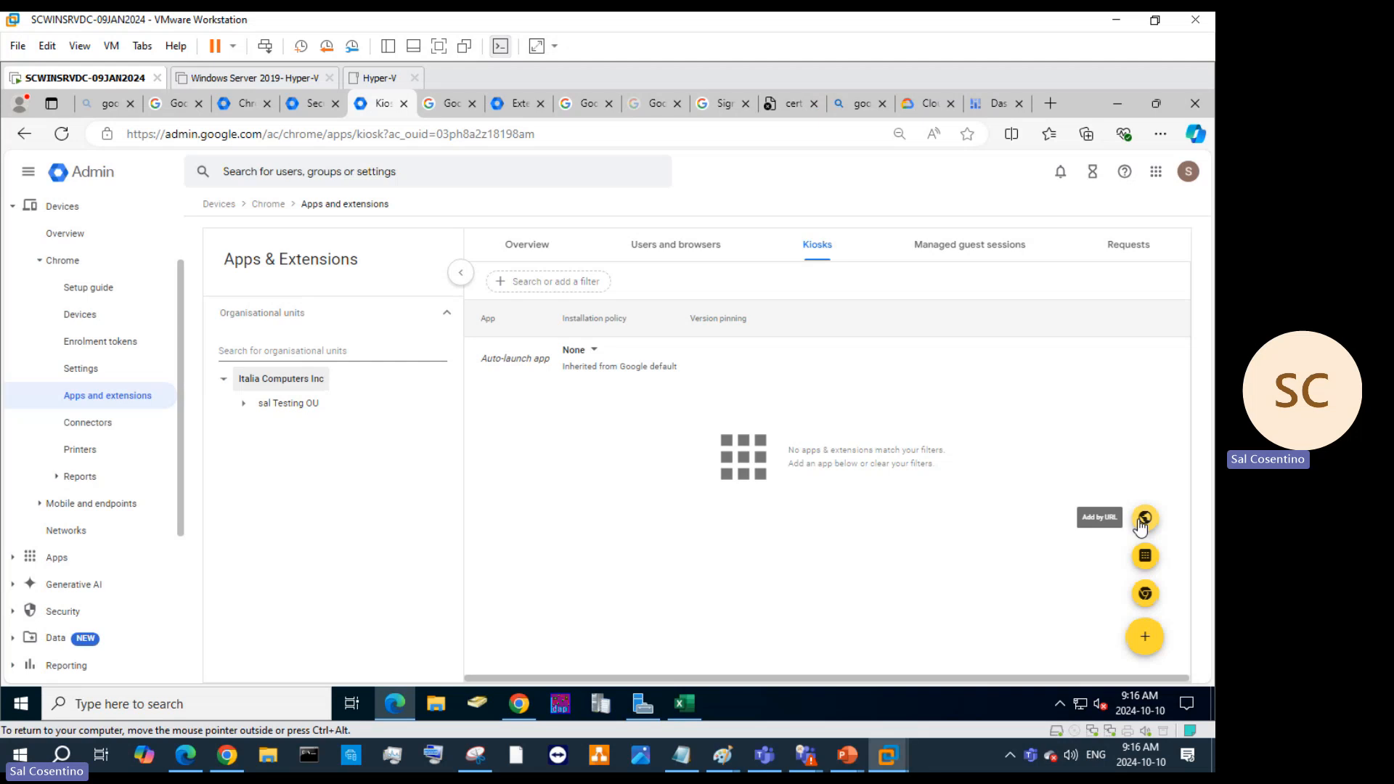
left_click(103, 434)
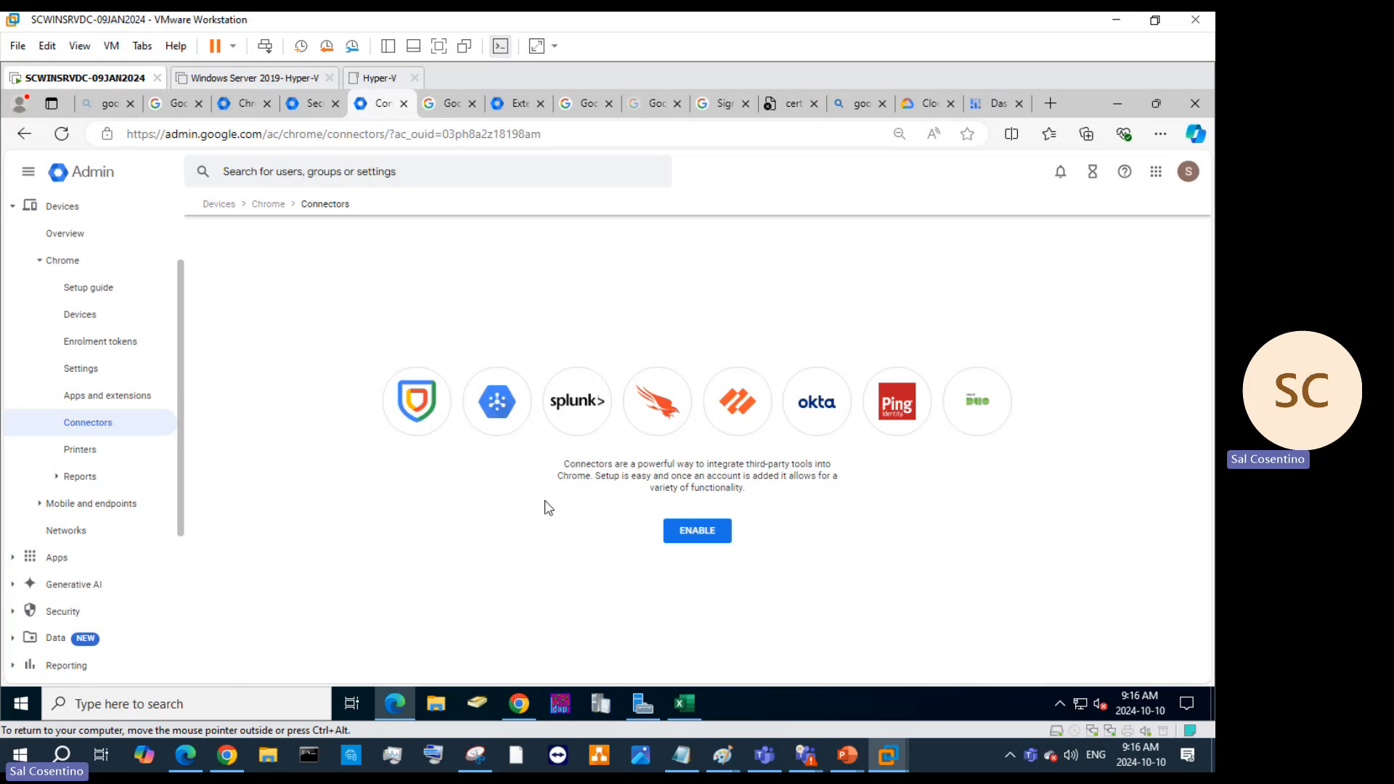
Enable Chrome Enterprise Connectors, accept the terms, and list providers down to Okta, Ping Identity and Cisco Duo.
left_click(714, 539)
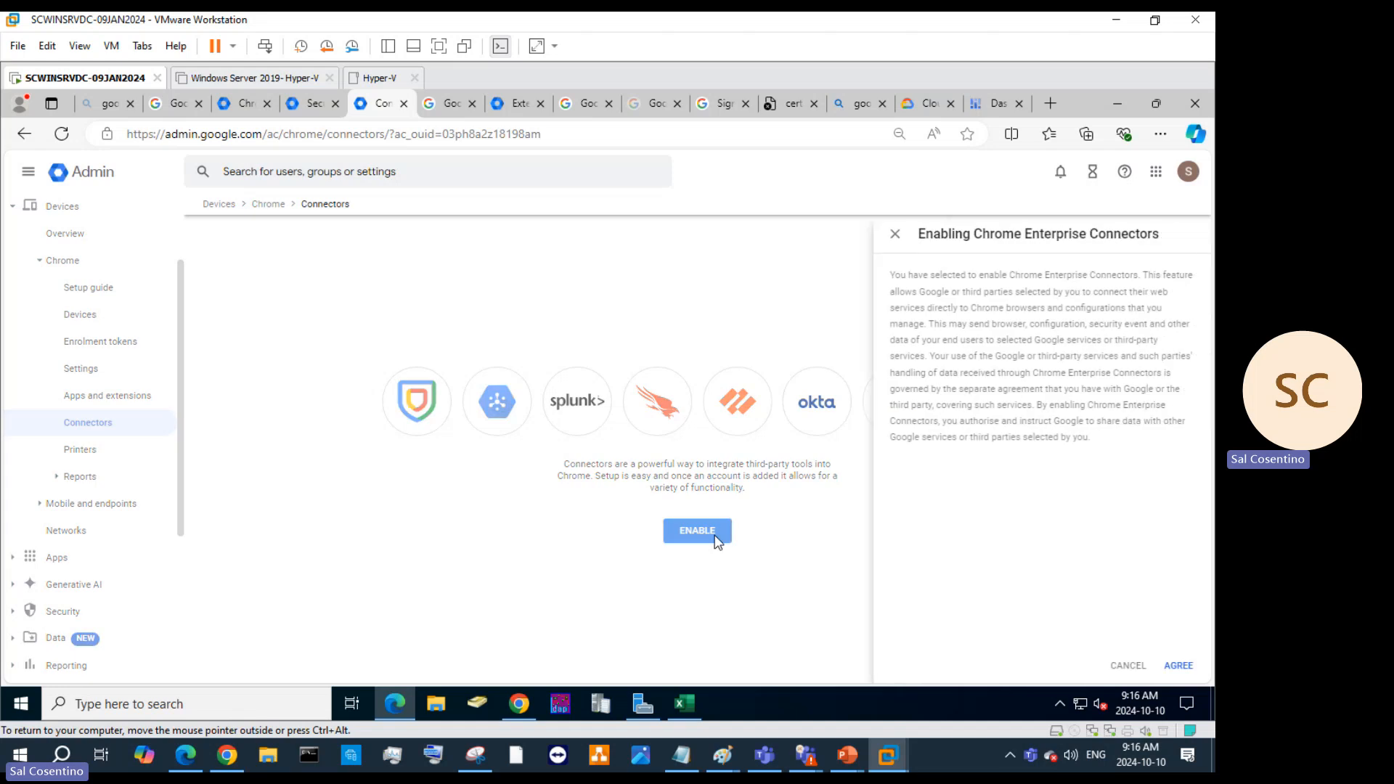
left_click(1182, 662)
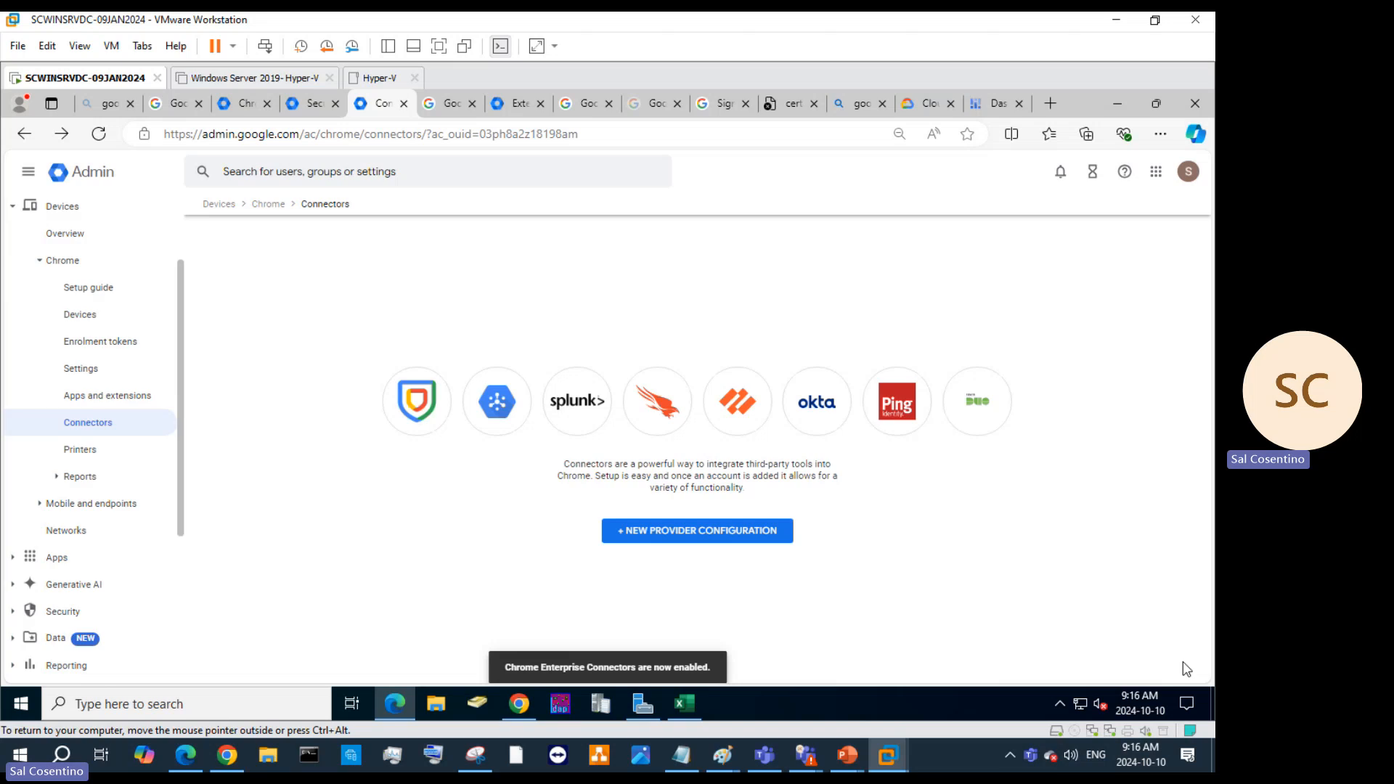
left_click(720, 538)
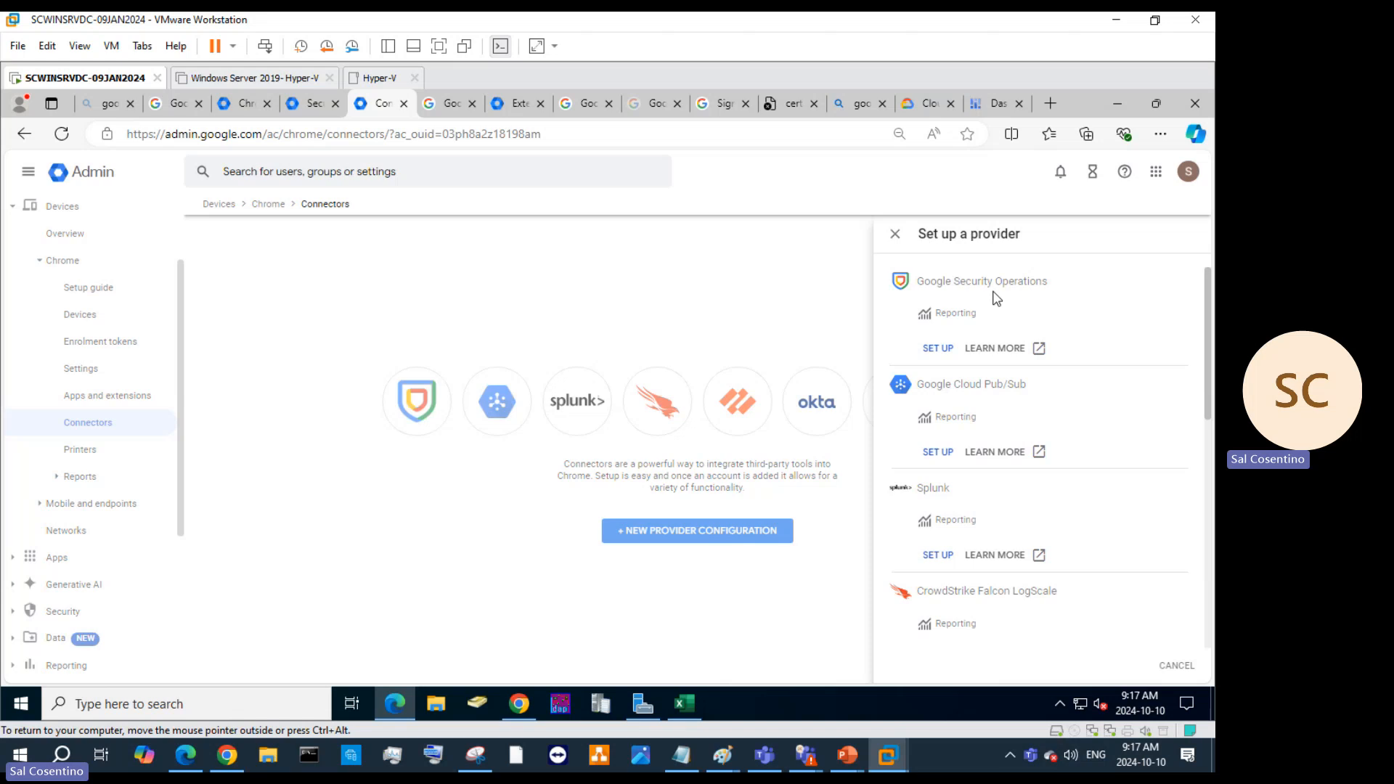
scroll(991, 518, "down", 3)
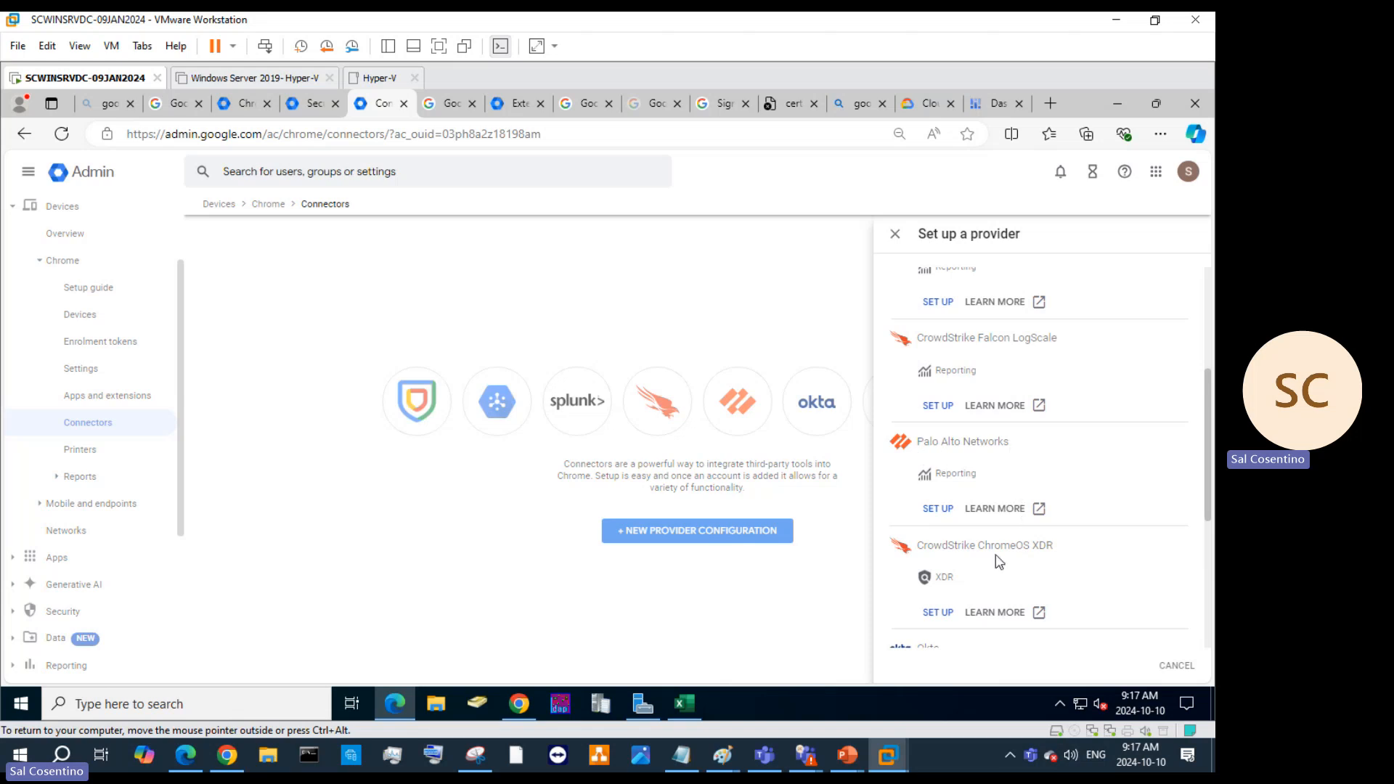
scroll(1035, 546, "down", 5)
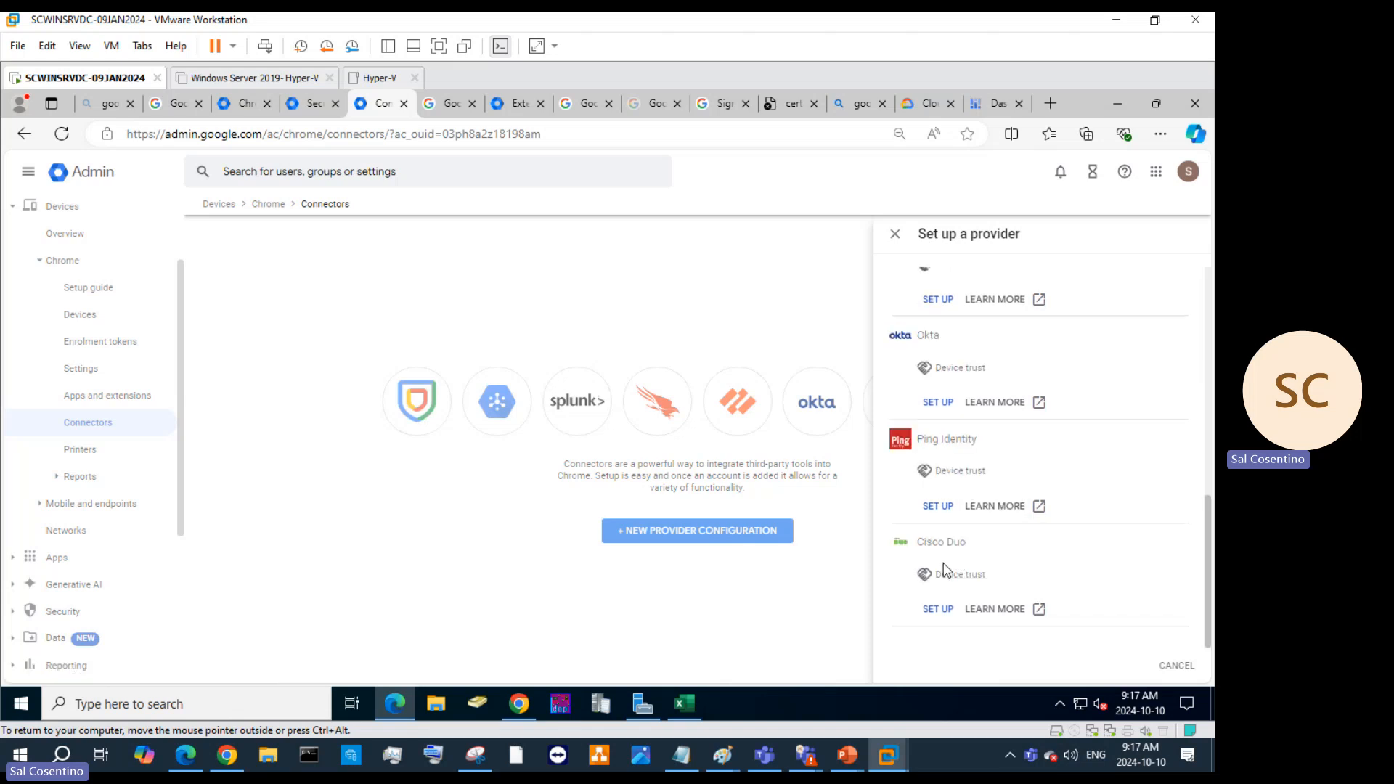
Search the web for 'Cisco Finesse' in a new Edge tab.
left_click(1050, 103)
left_click(664, 137)
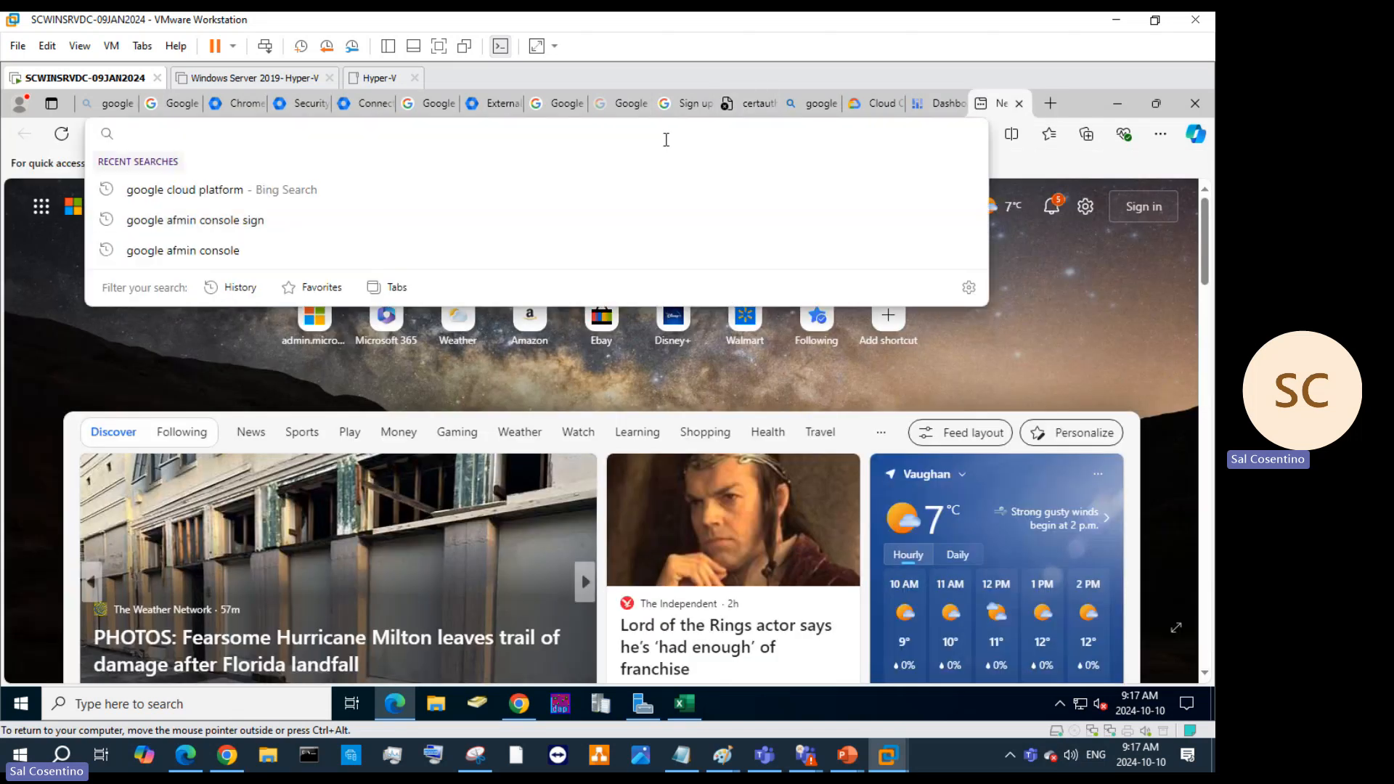
type("Cisco")
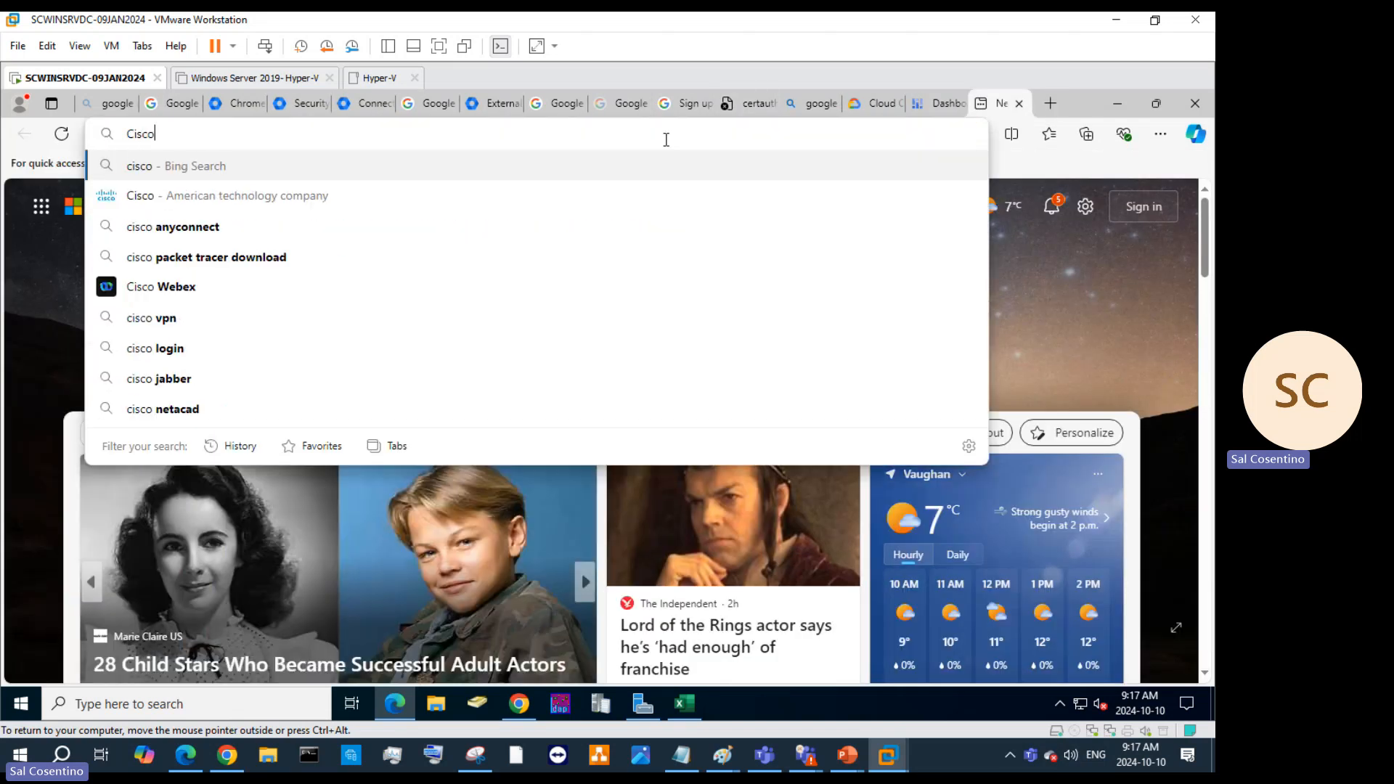
type(" Finesse")
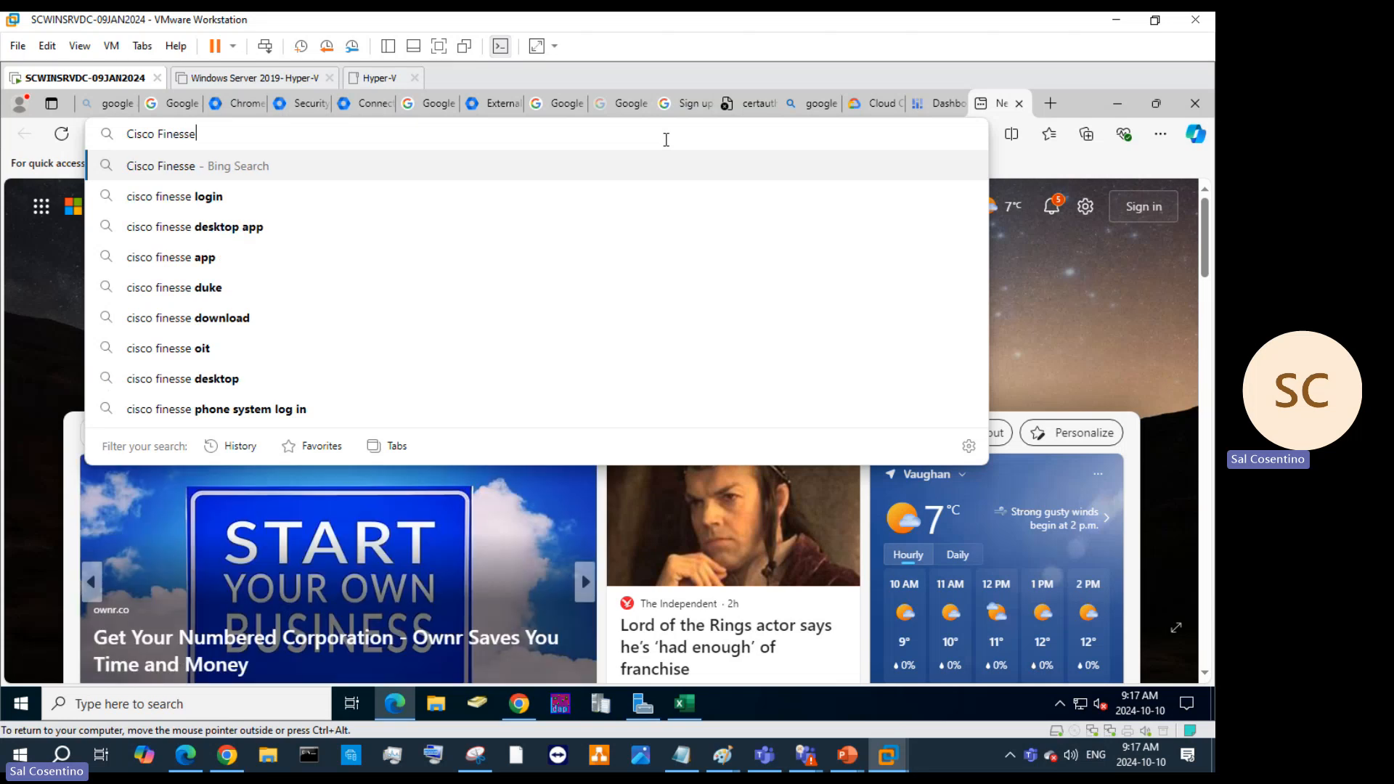
key("Return")
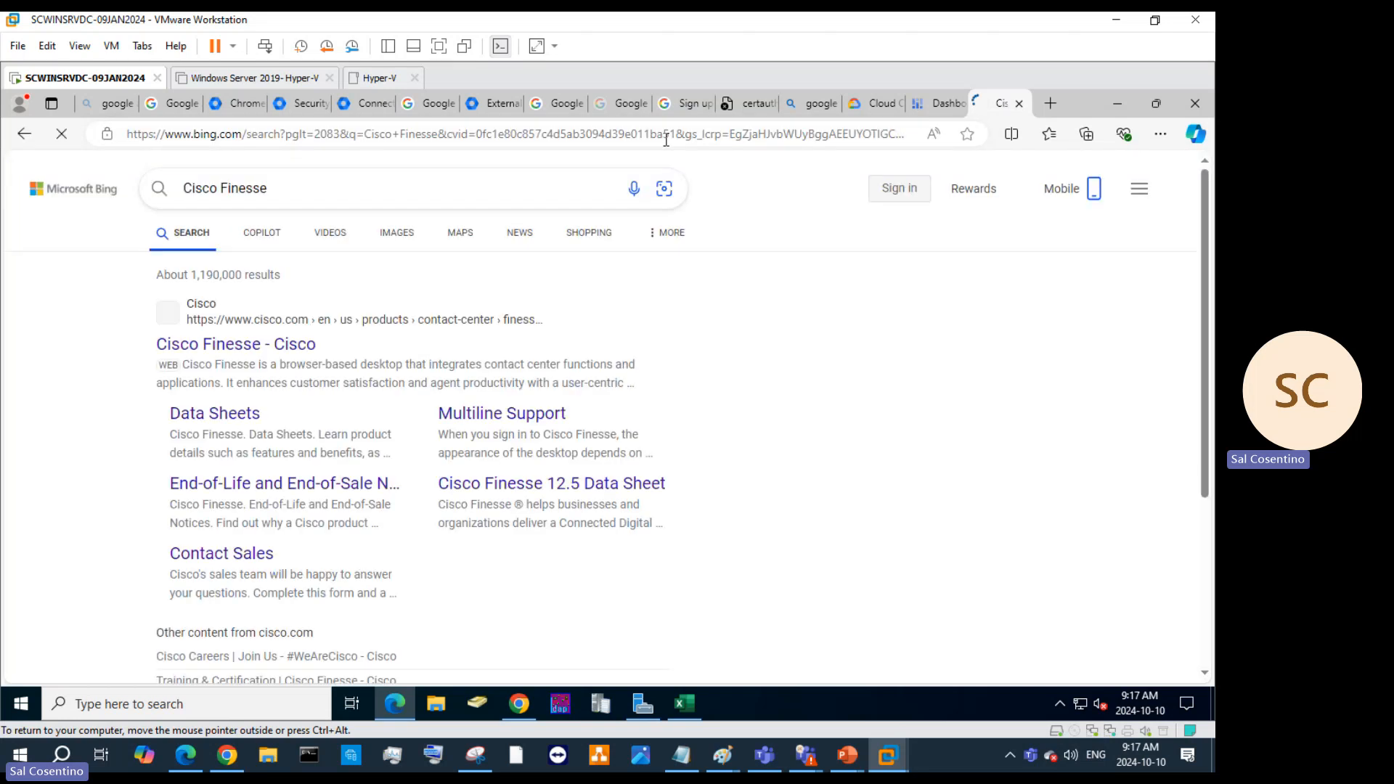
Replace the search with 'Avaya', then return to the Admin console Connectors tab.
left_click_drag(334, 198, 94, 187)
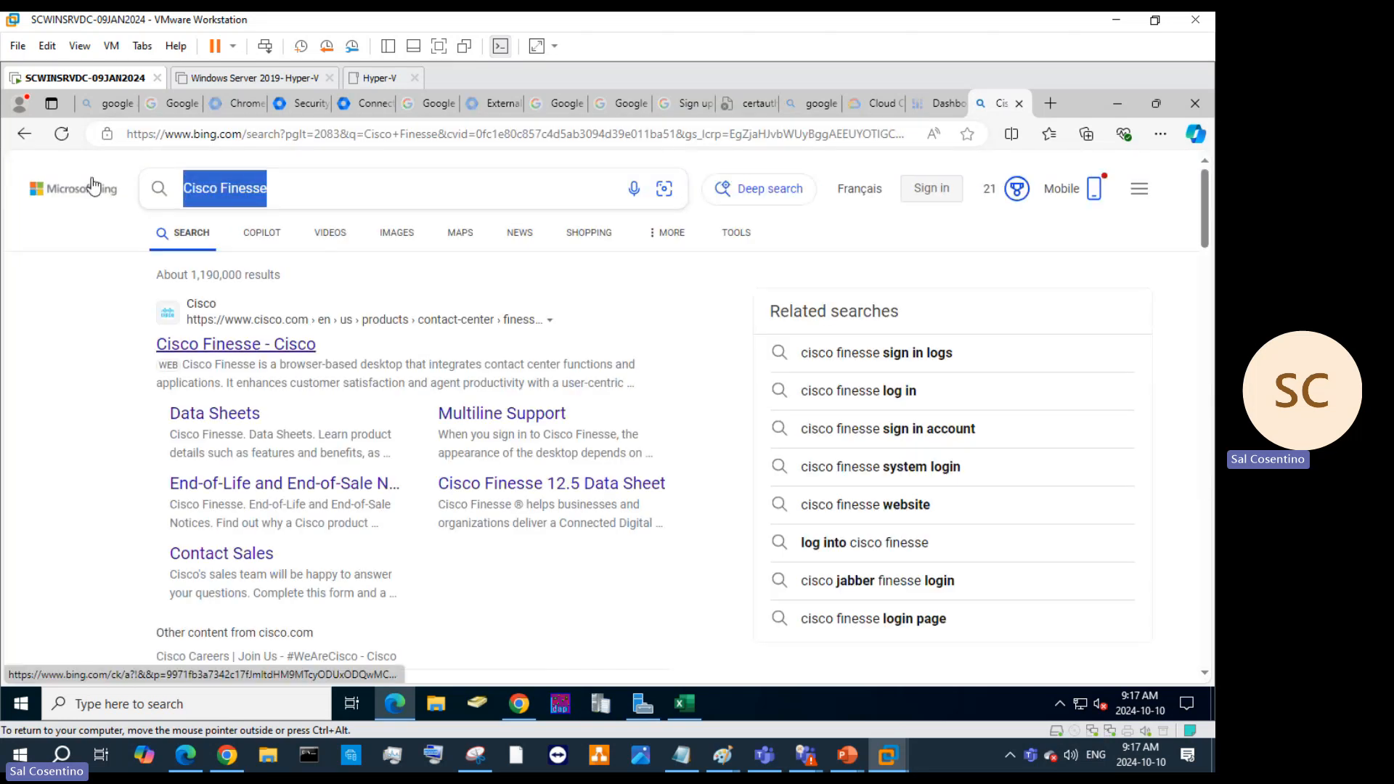
type("C")
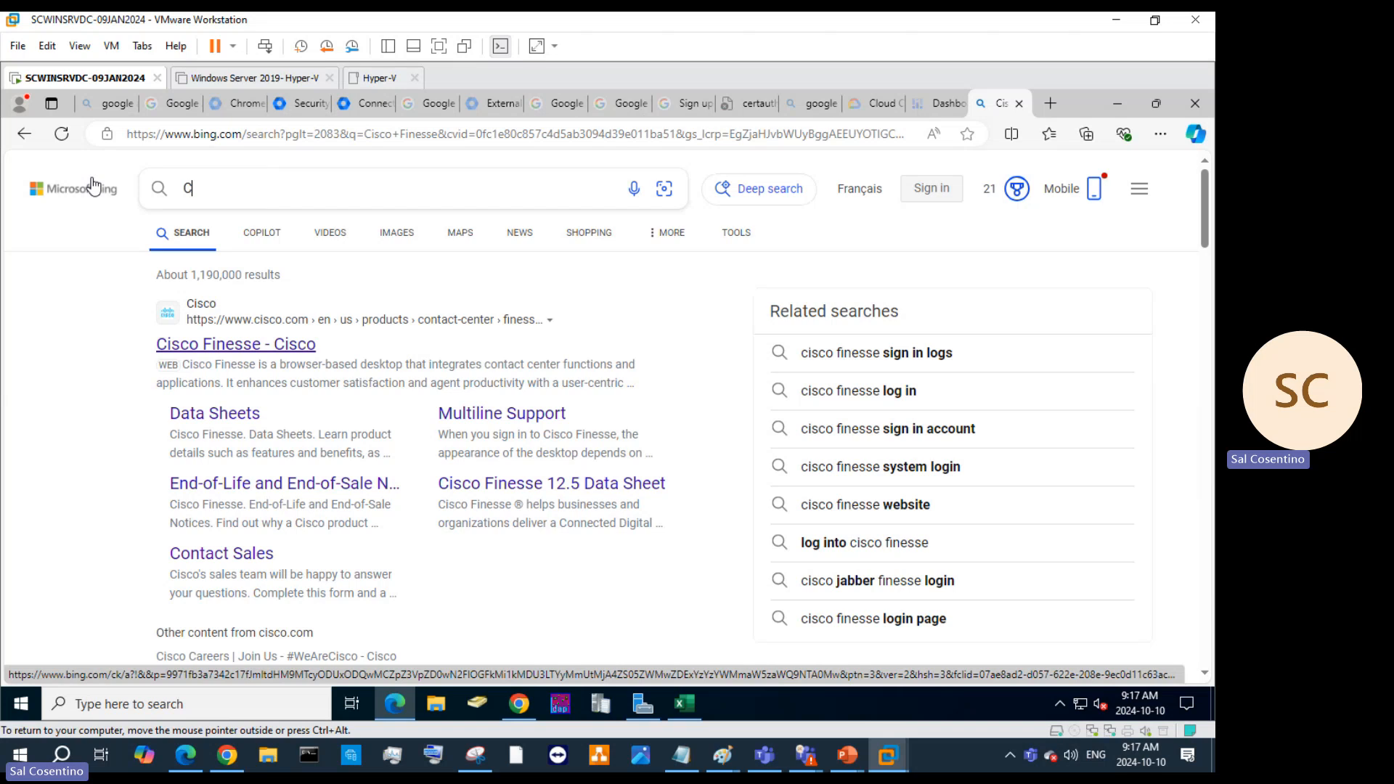
type("UCM ciso")
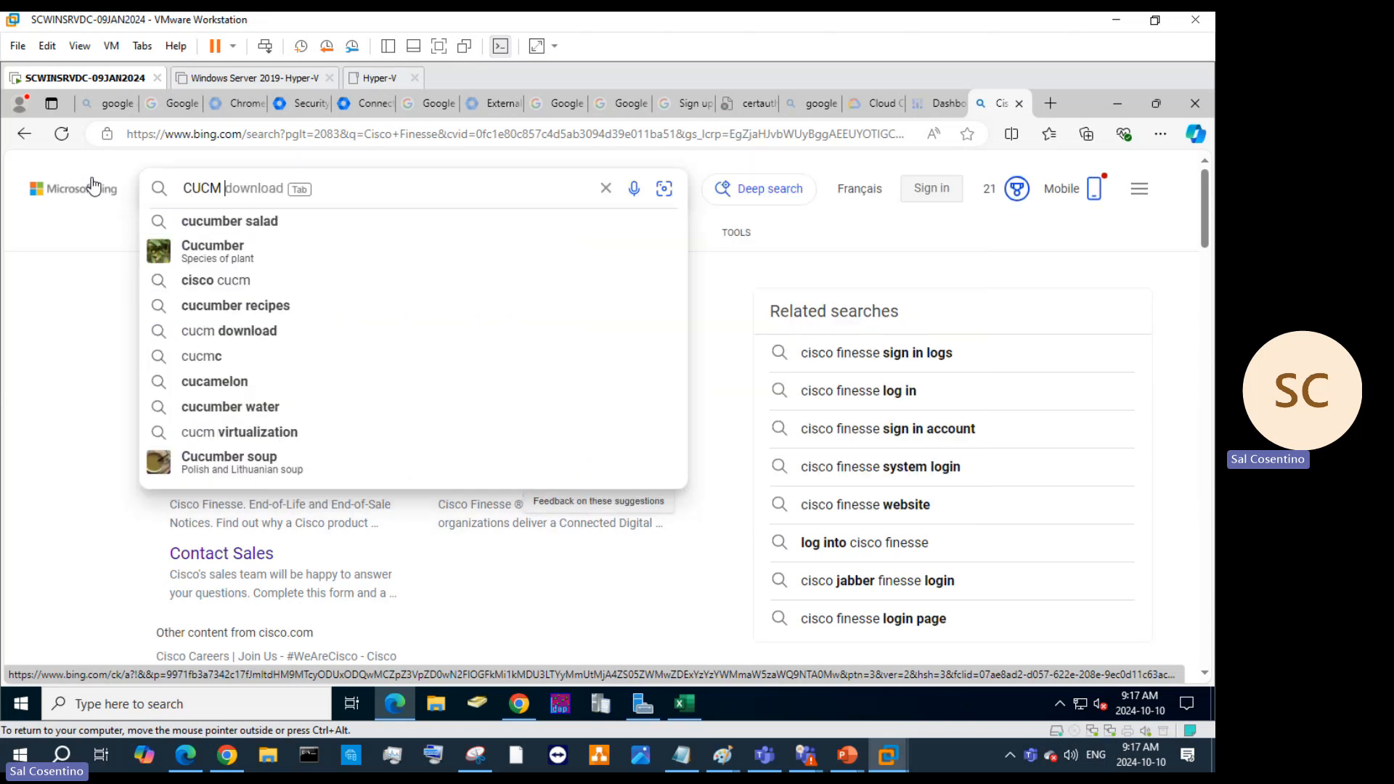
key("BackSpace")
key("BackSpace")
key("BackSpace")
key("BackSpace")
key("BackSpace")
key("BackSpace")
key("BackSpace")
key("BackSpace")
key("BackSpace")
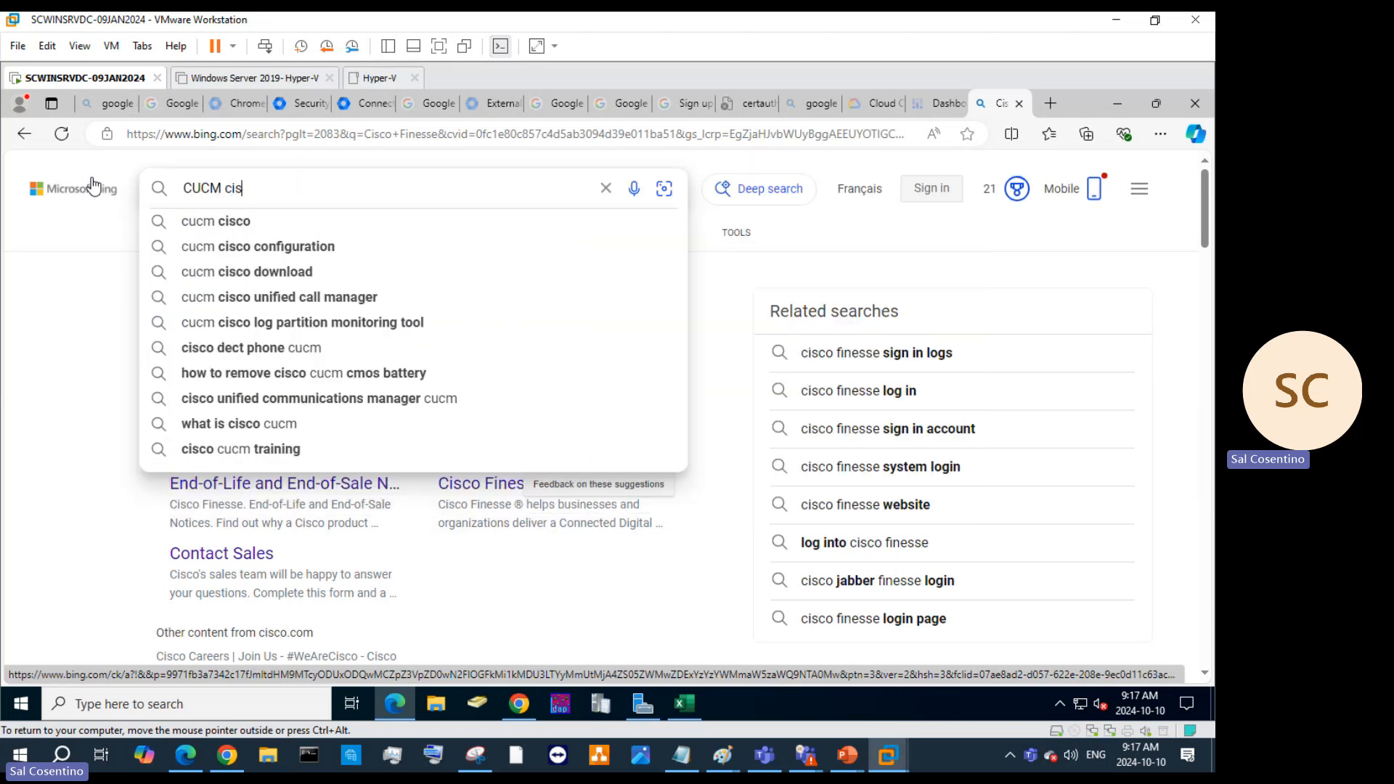
type("Avaya")
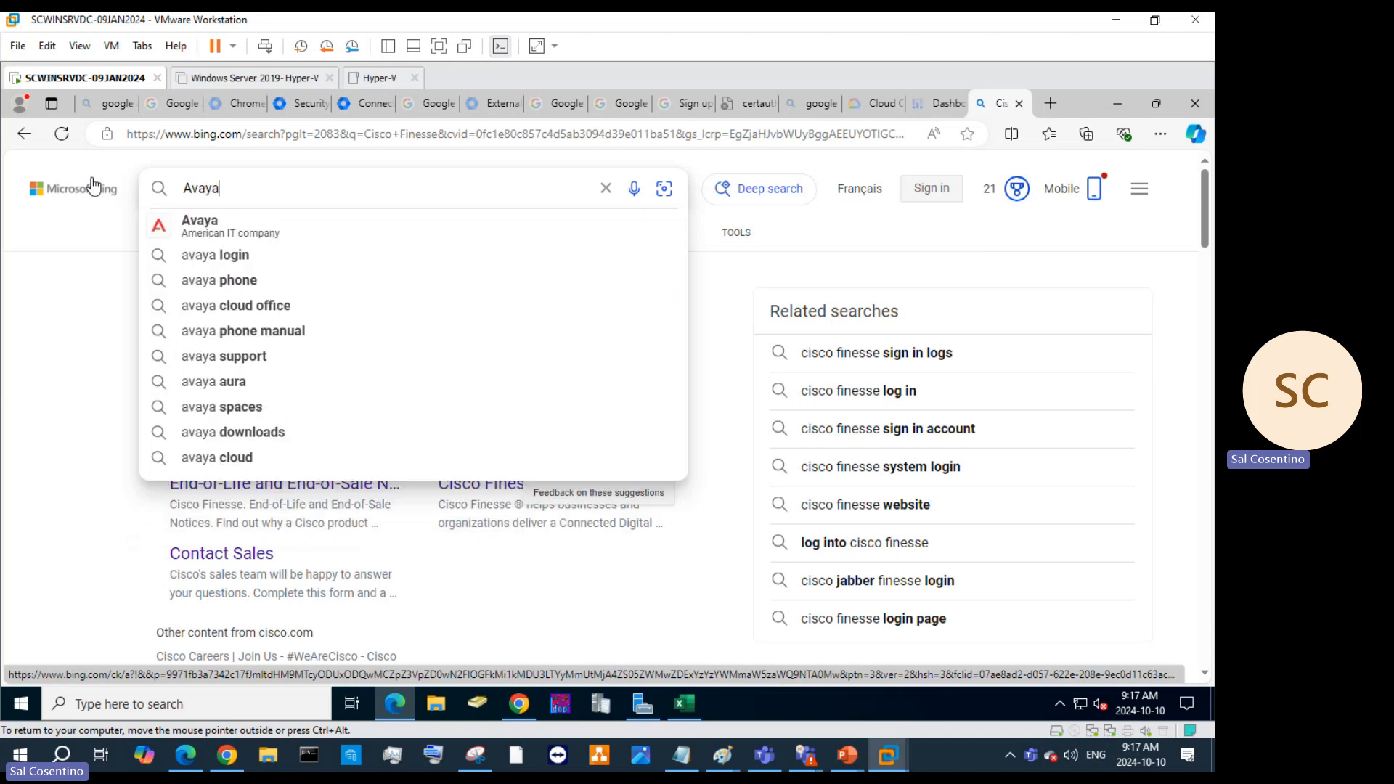
key("Return")
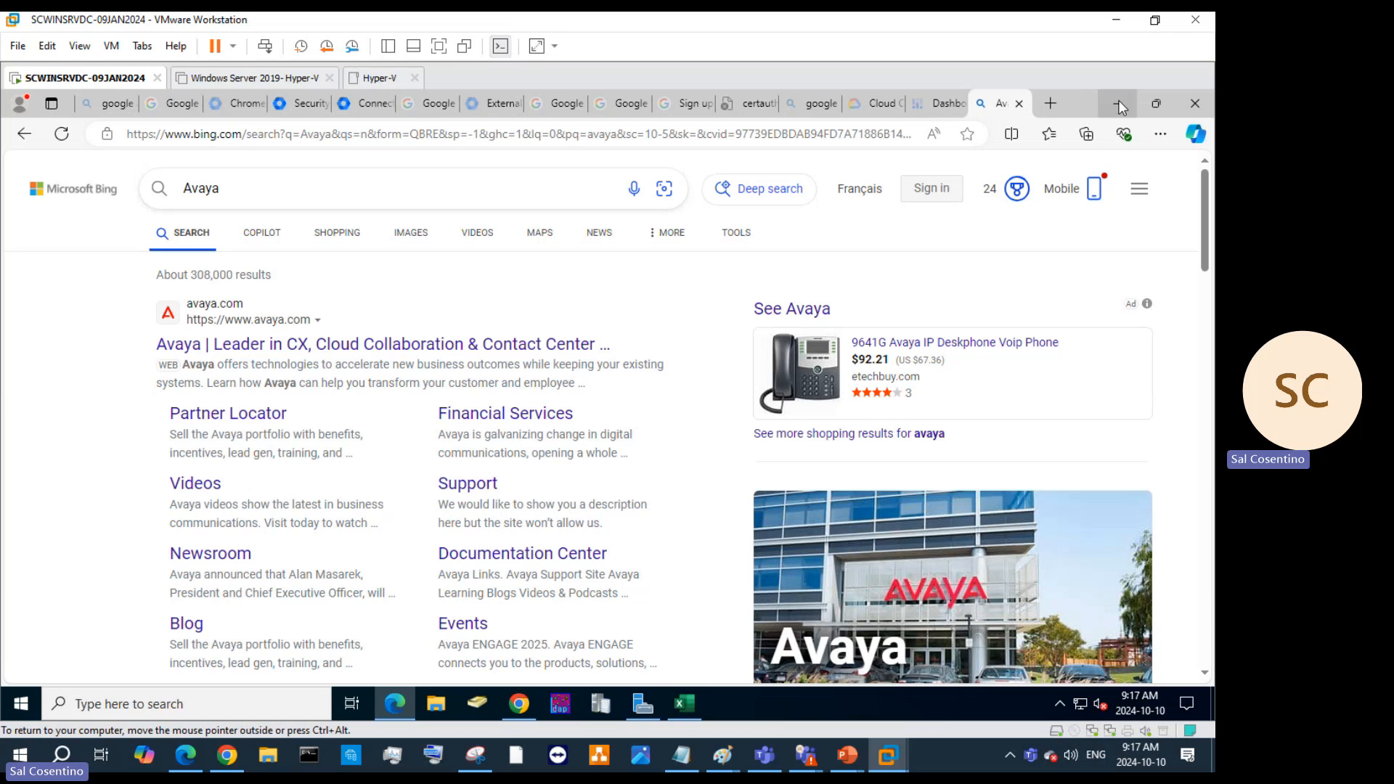
left_click(366, 103)
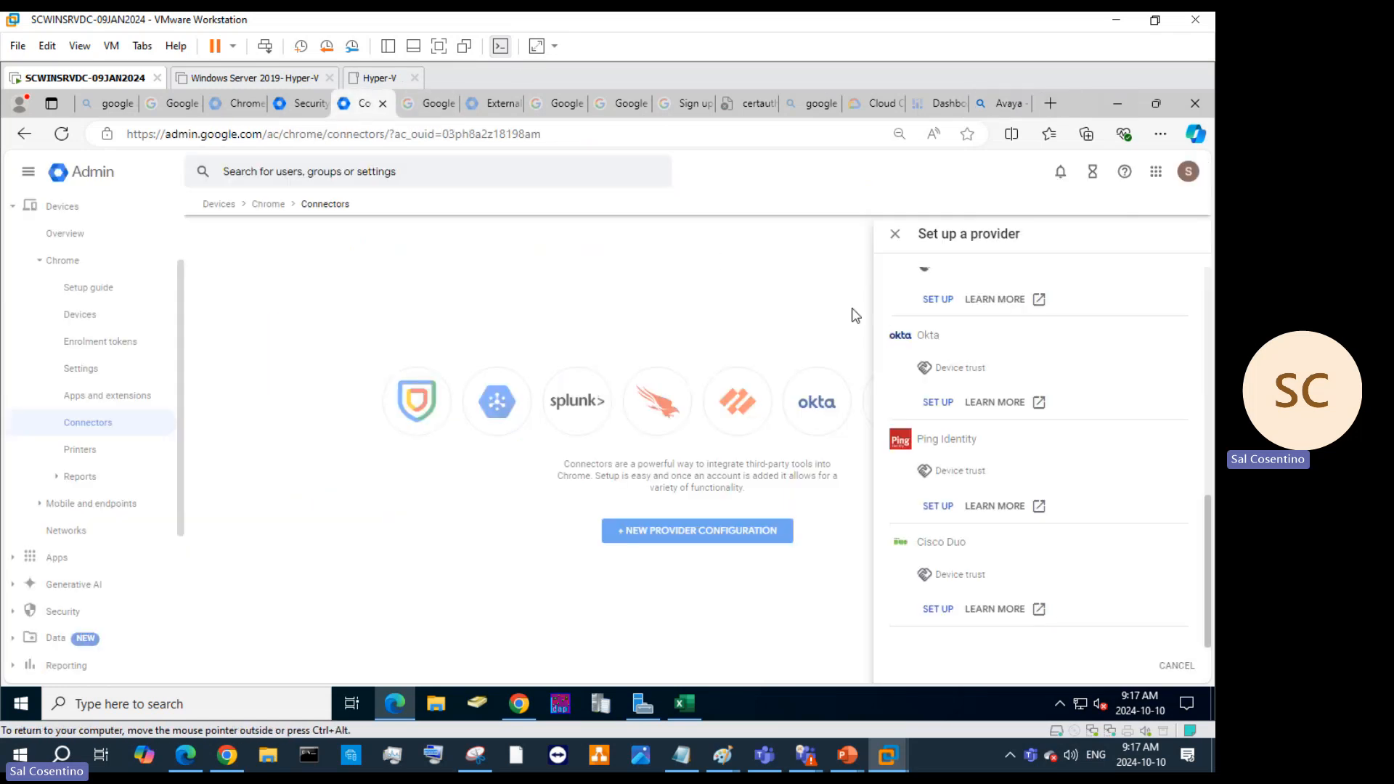
Start setting up the Palo Alto Networks connector from the provider list.
scroll(1031, 439, "up", 5)
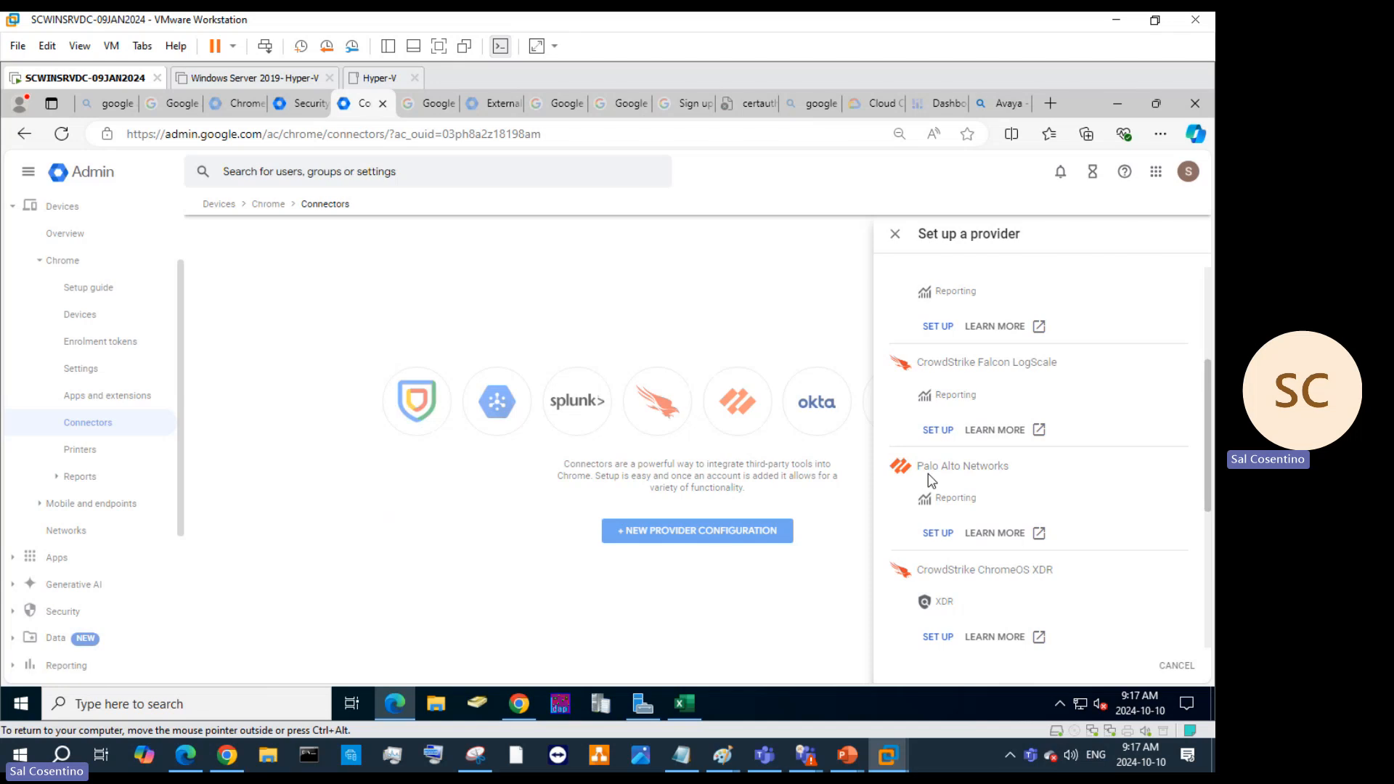
left_click(947, 534)
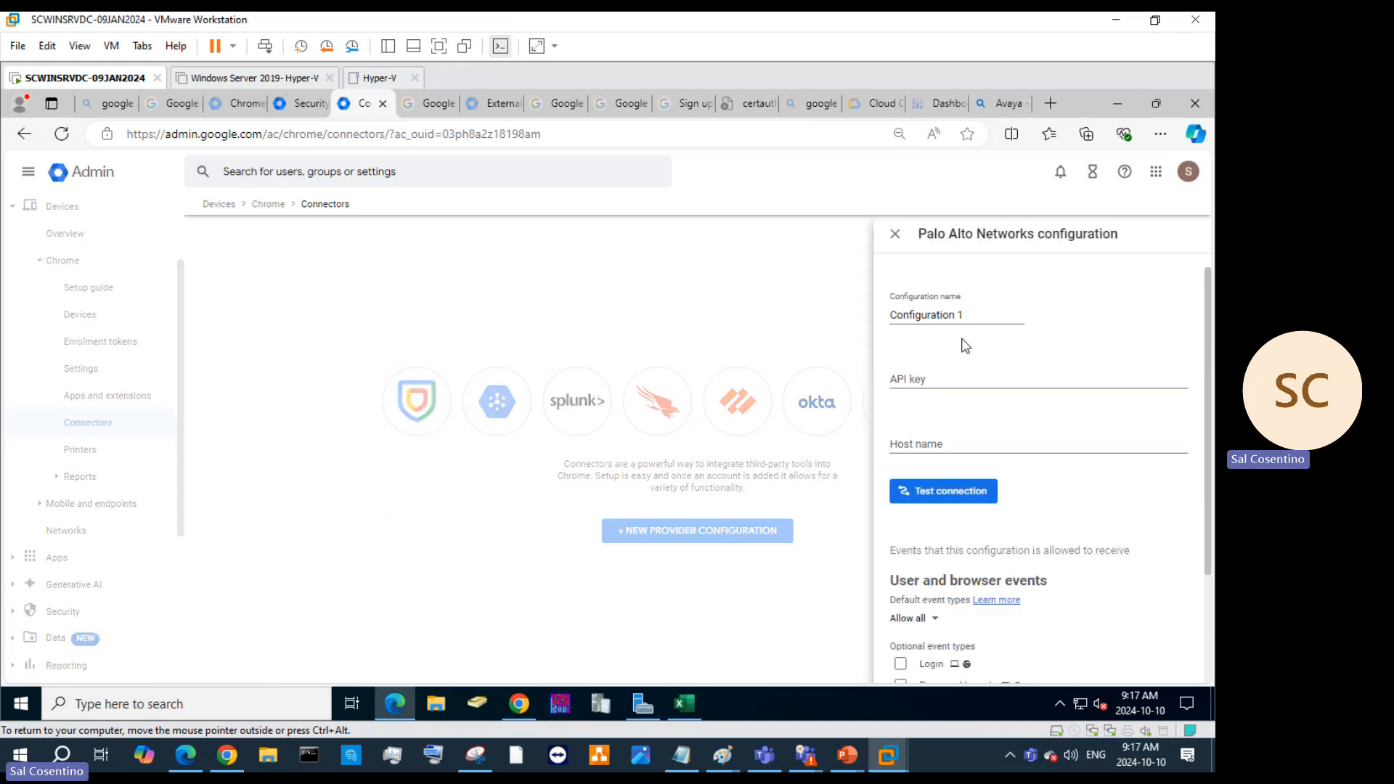
scroll(1033, 376, "down", 2)
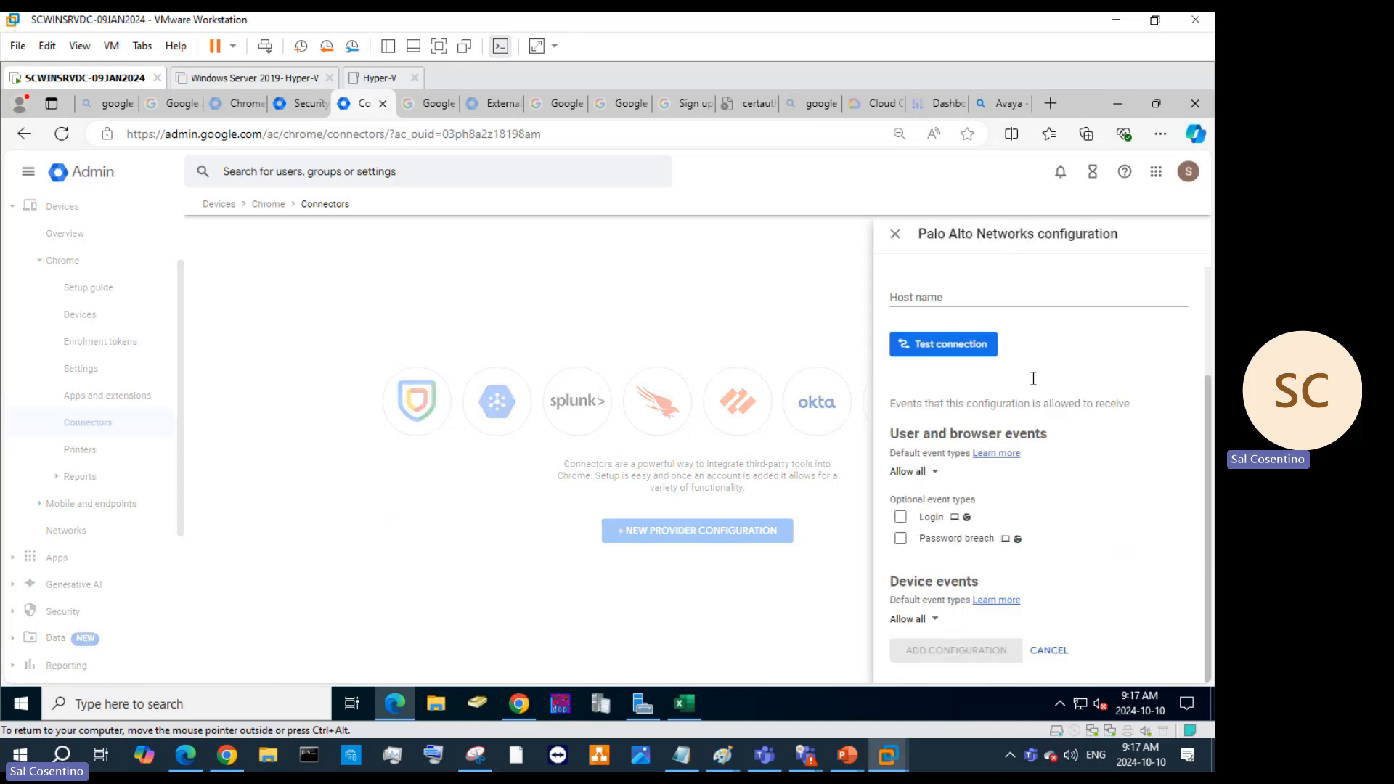
scroll(987, 421, "up", 2)
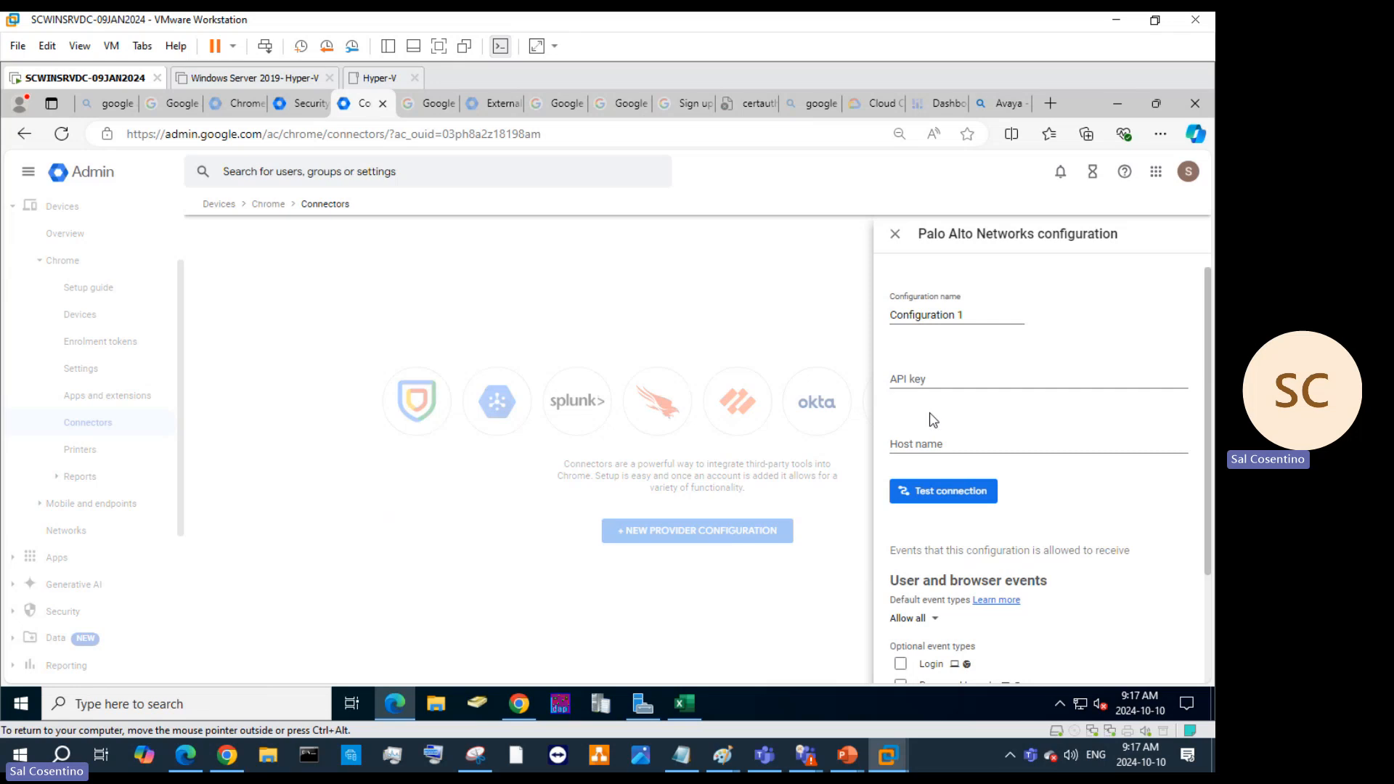
scroll(1016, 461, "down", 2)
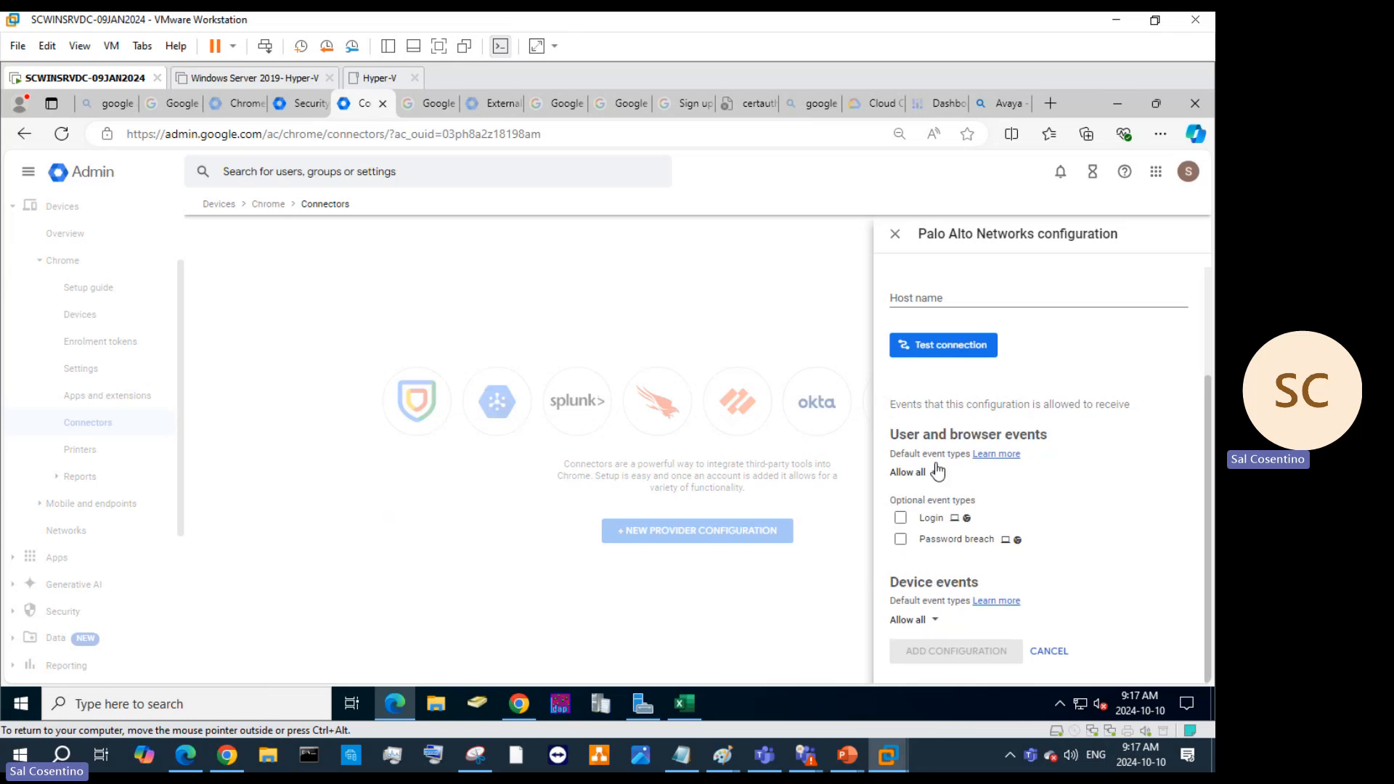
Tick Password breach and Login events and set user and browser events to Allow selected events.
left_click(900, 542)
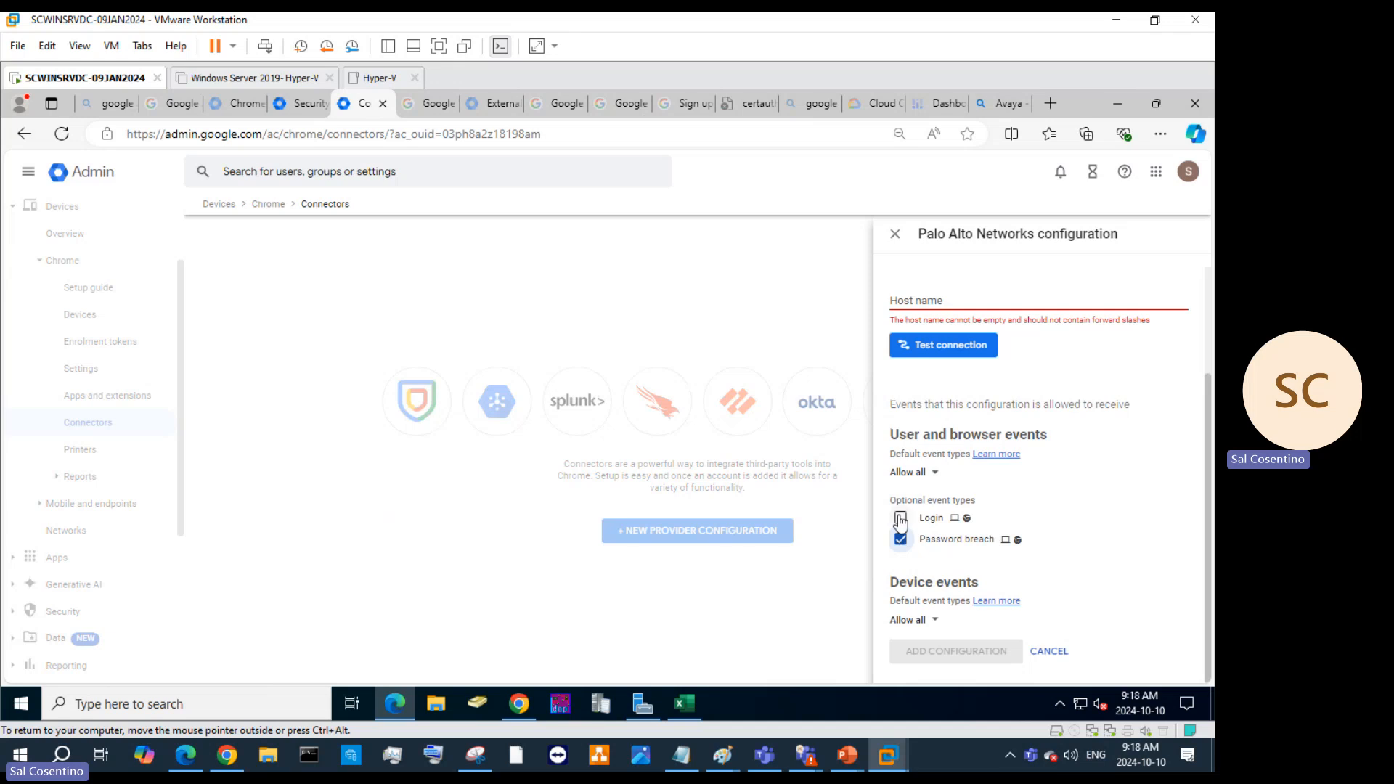
left_click(900, 519)
left_click(925, 473)
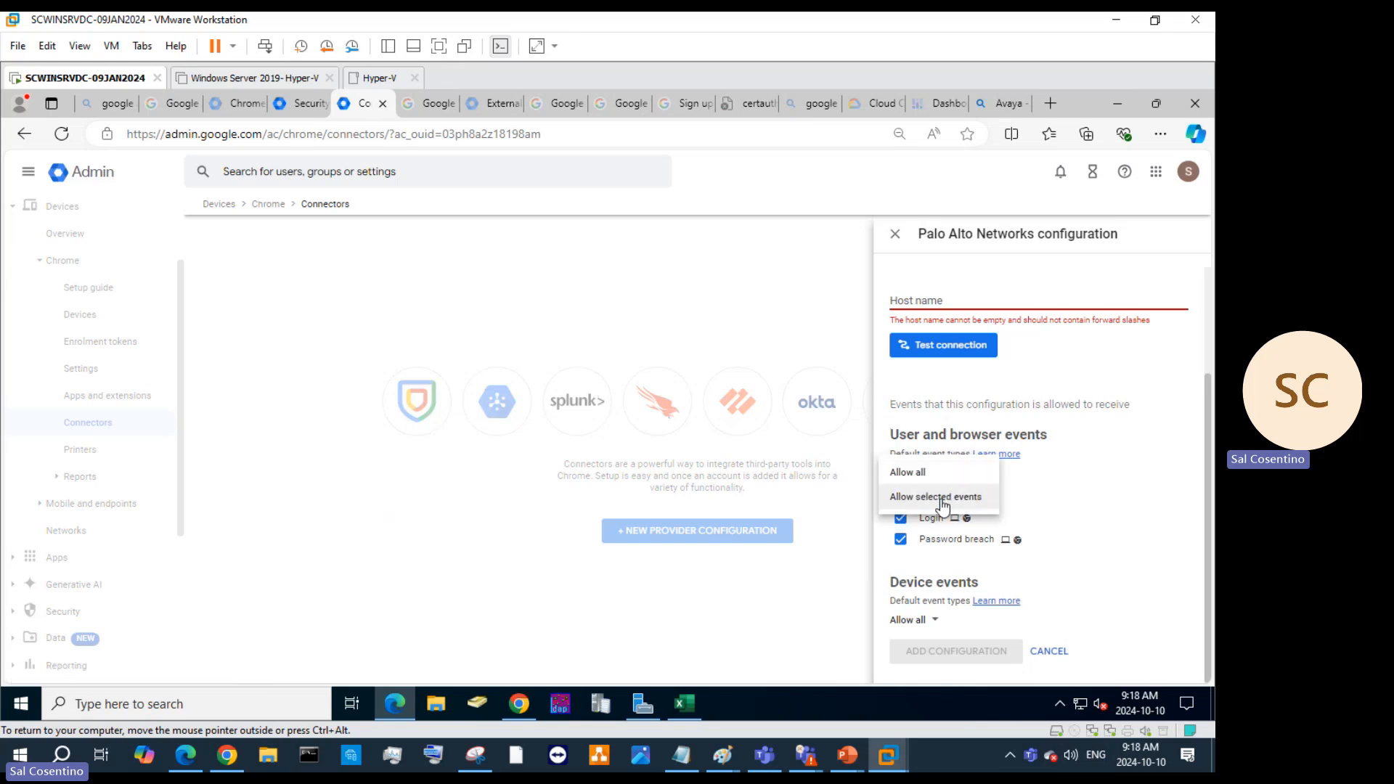
left_click(942, 497)
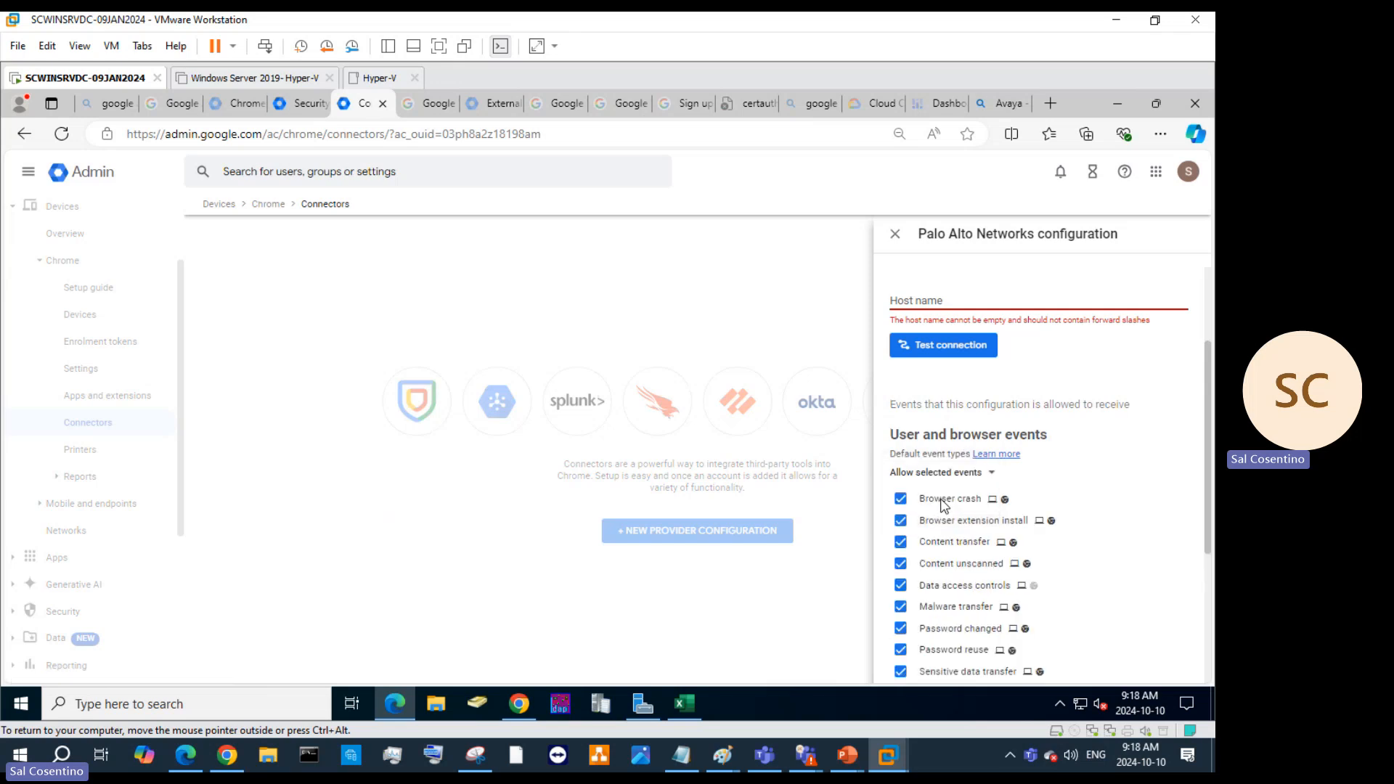
scroll(1072, 518, "down", 1)
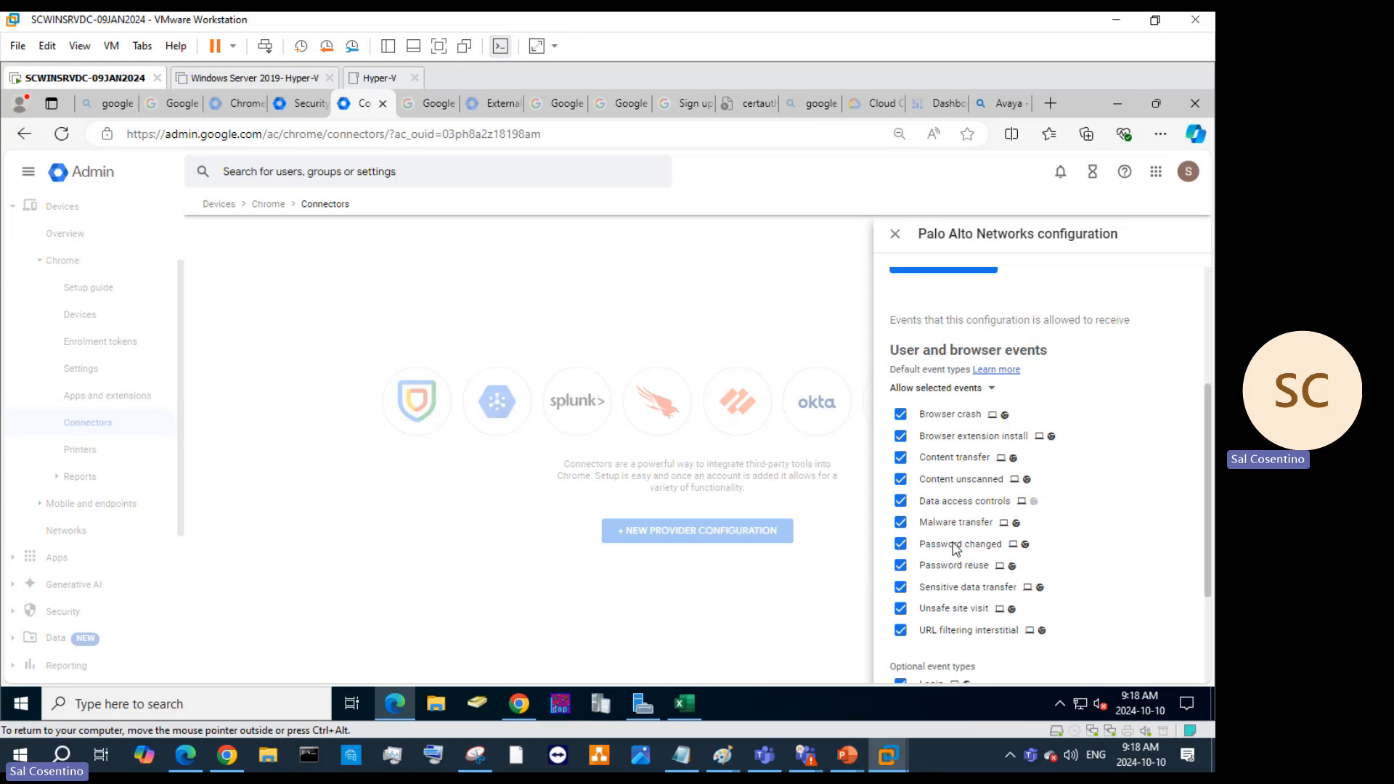
Read the Chrome log events help article on attributes and threat events like Login and Password breach.
left_click(996, 370)
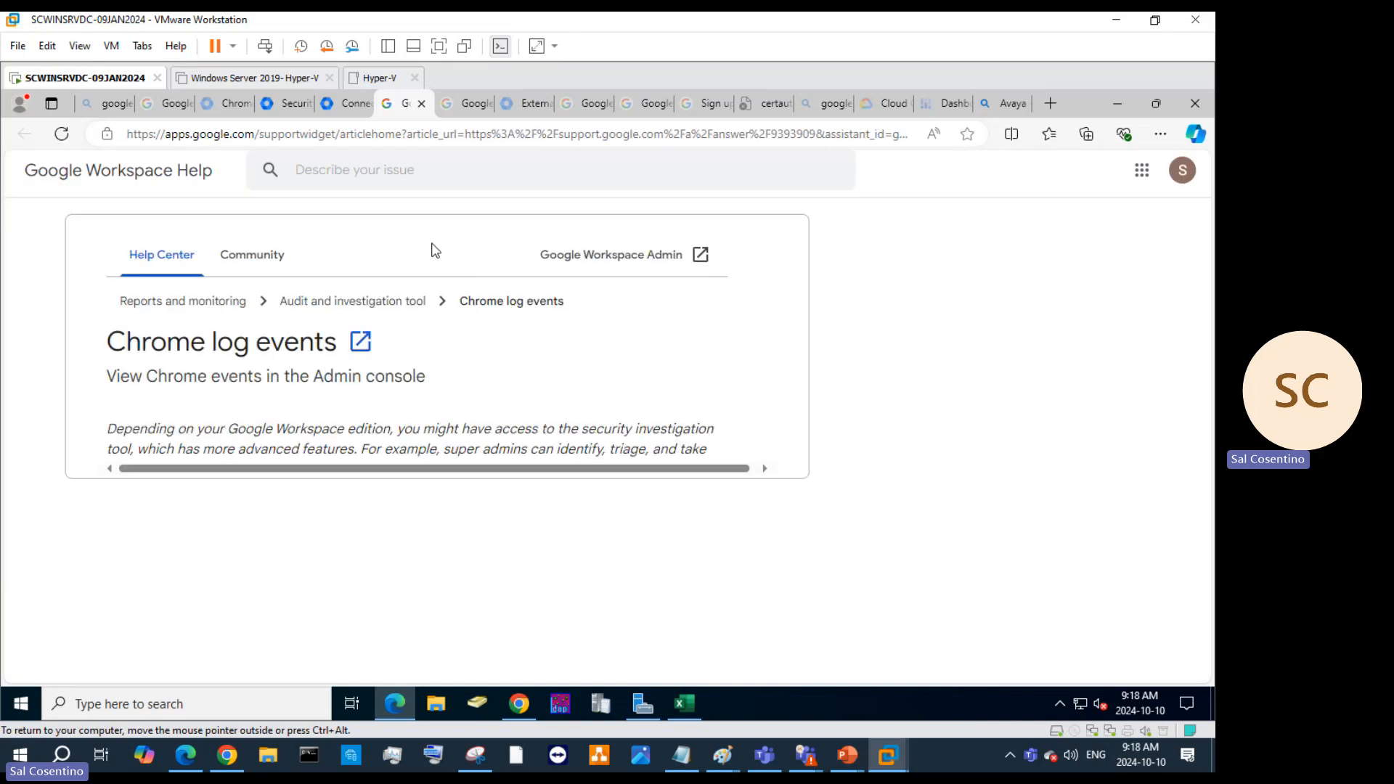
scroll(576, 413, "down", 2)
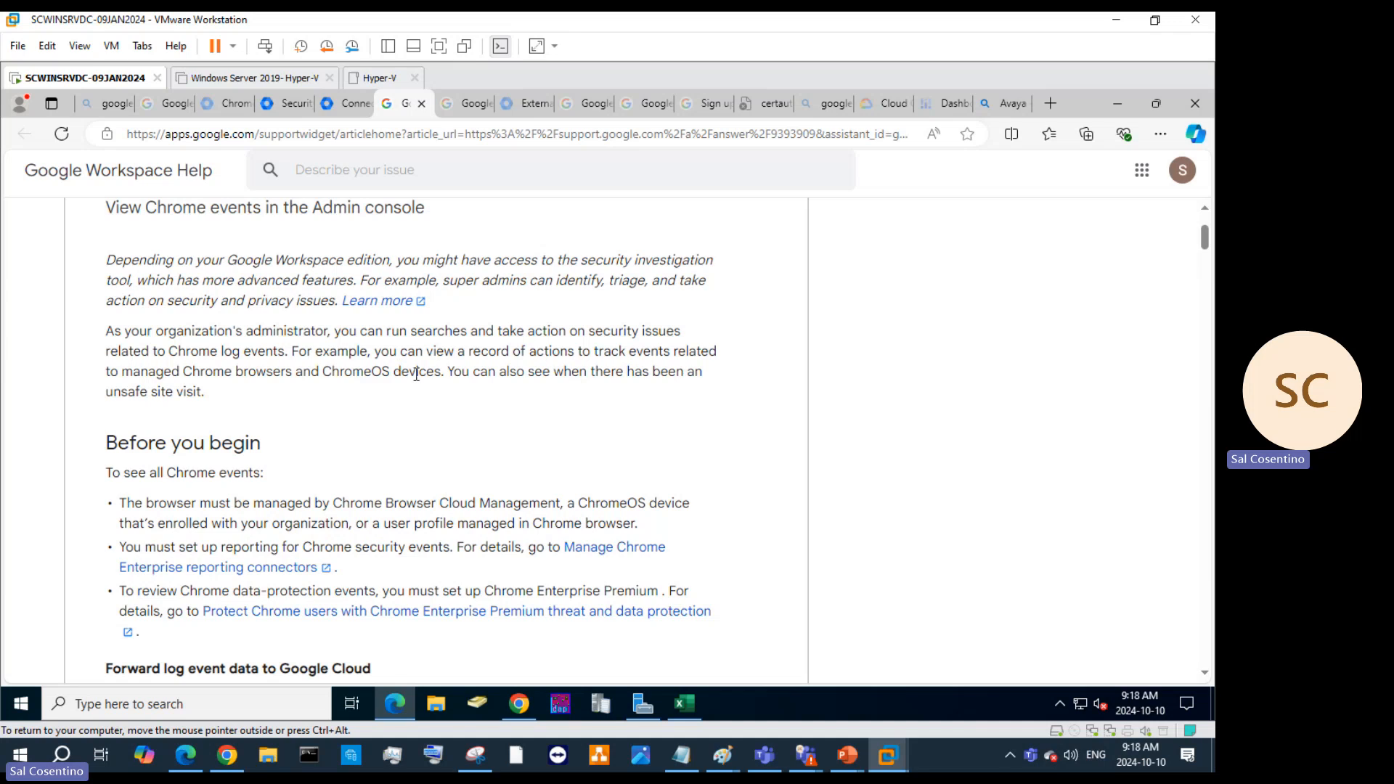
scroll(416, 374, "down", 2)
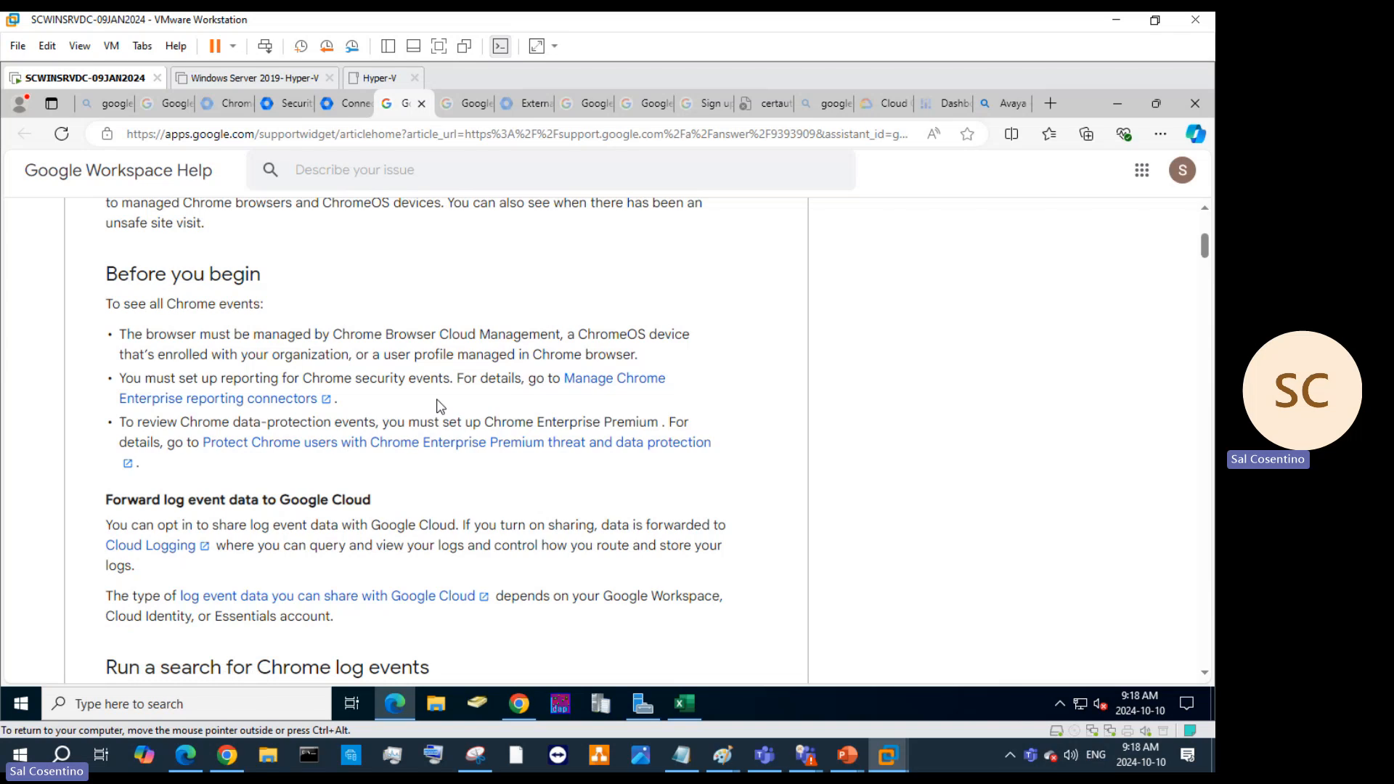
scroll(440, 405, "down", 4)
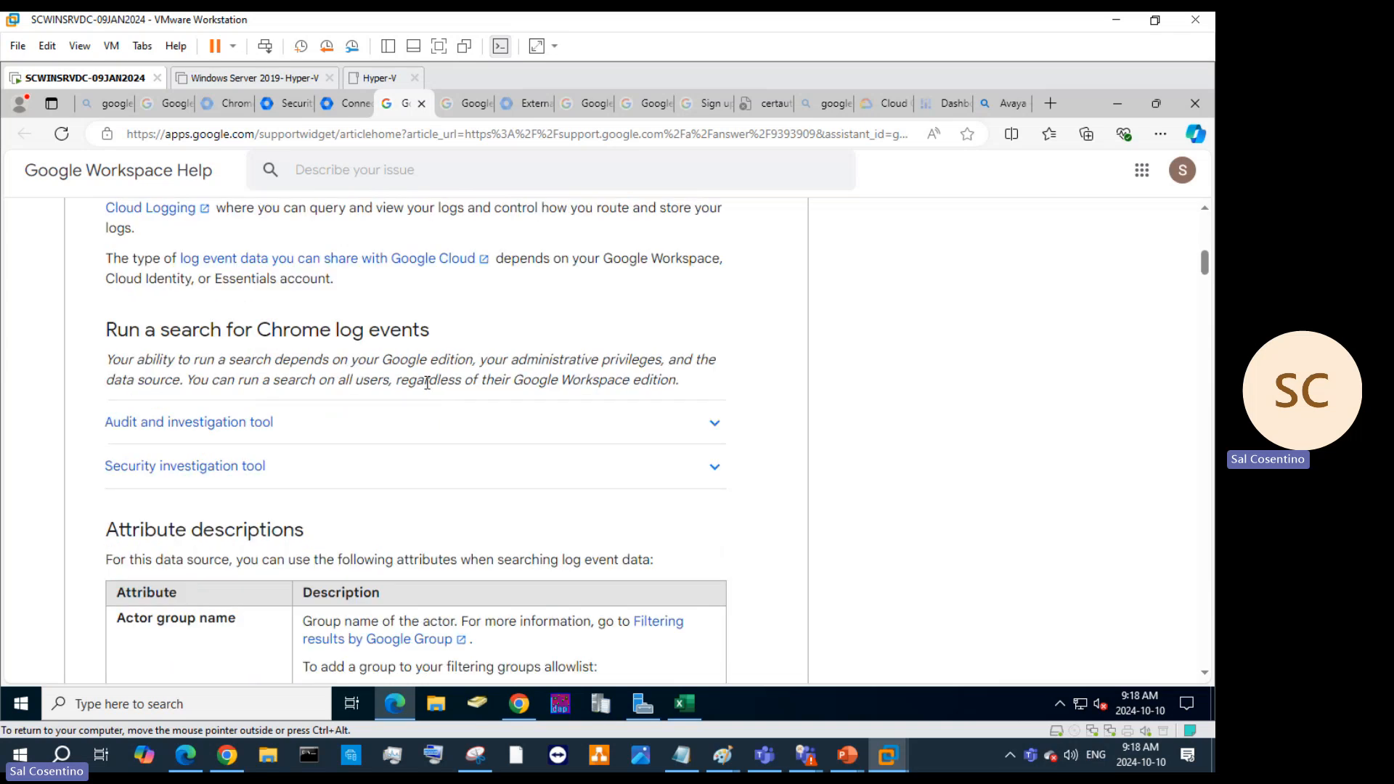
scroll(435, 399, "up", 2)
scroll(347, 430, "up", 2)
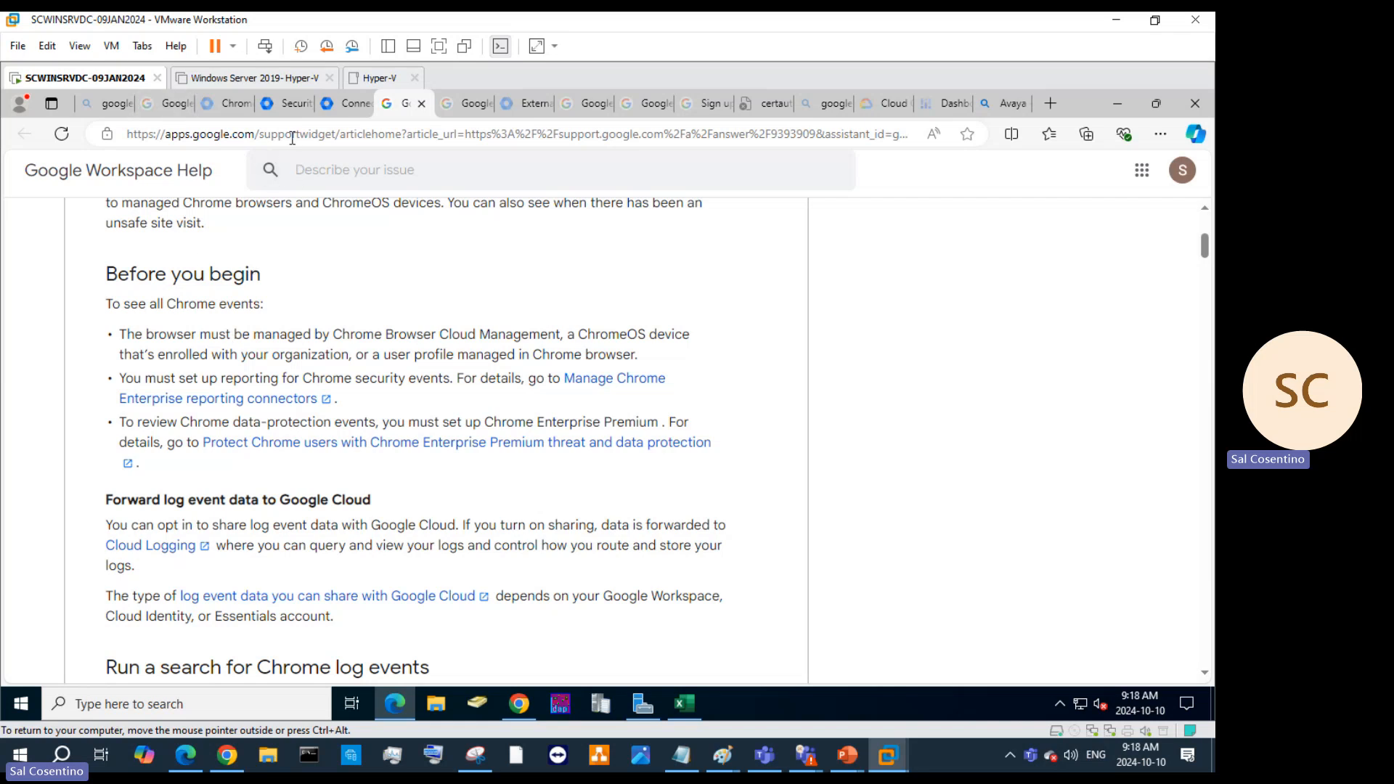
scroll(447, 420, "down", 7)
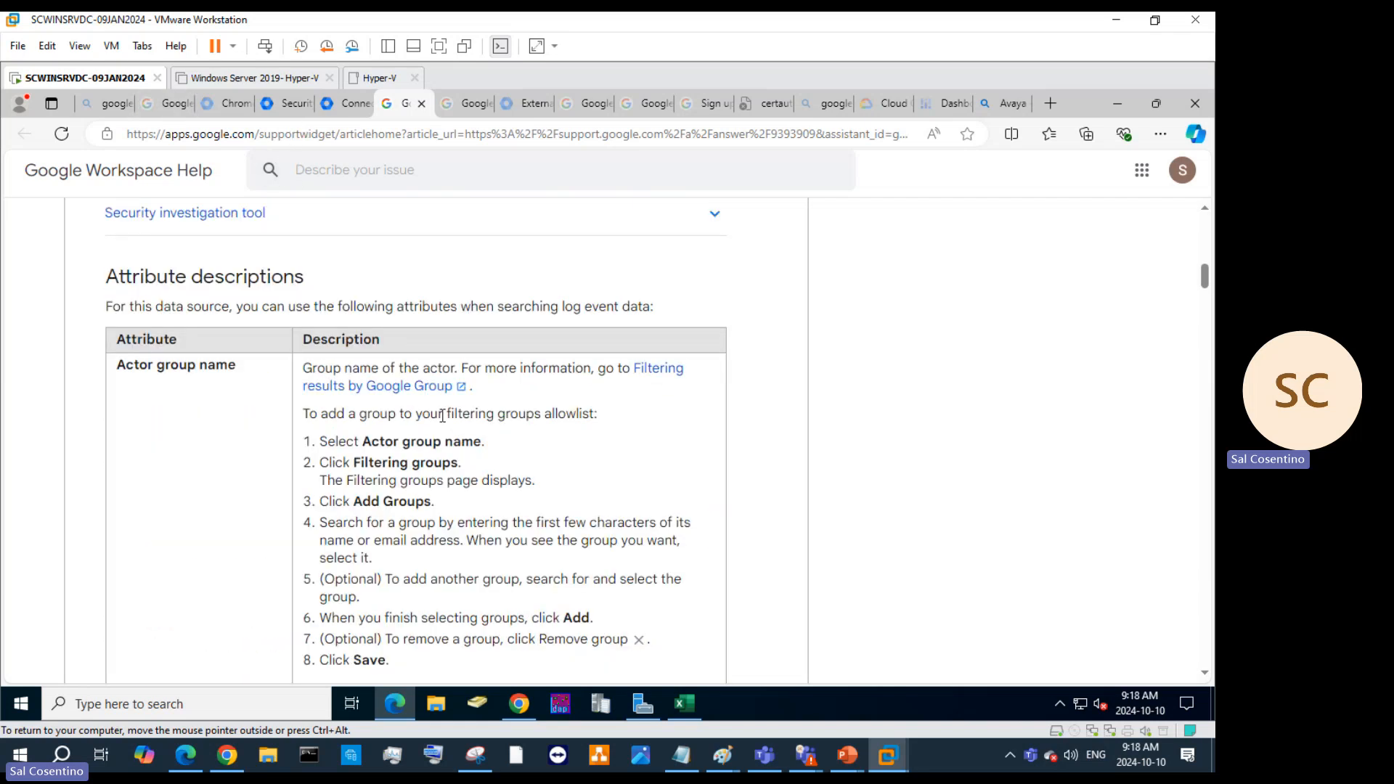
scroll(524, 435, "down", 5)
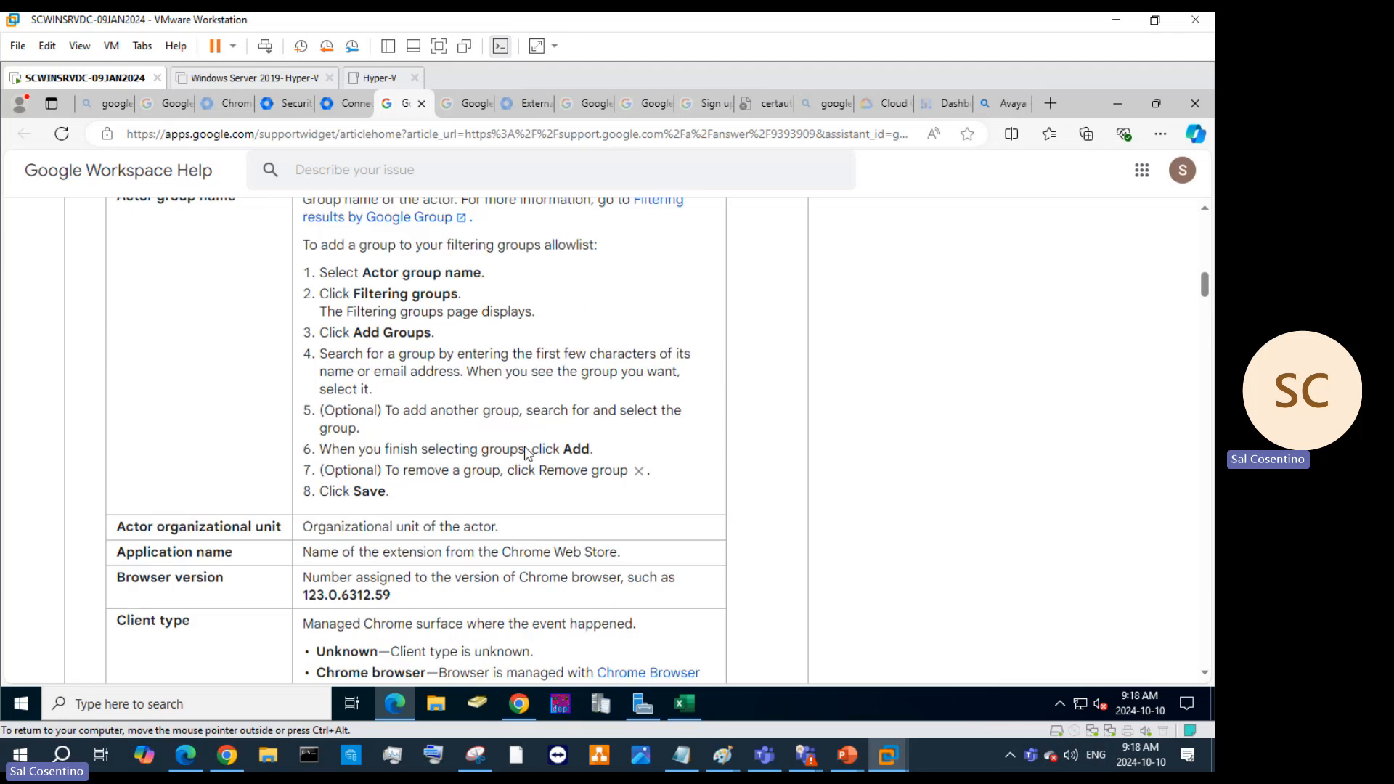
scroll(524, 445, "down", 1)
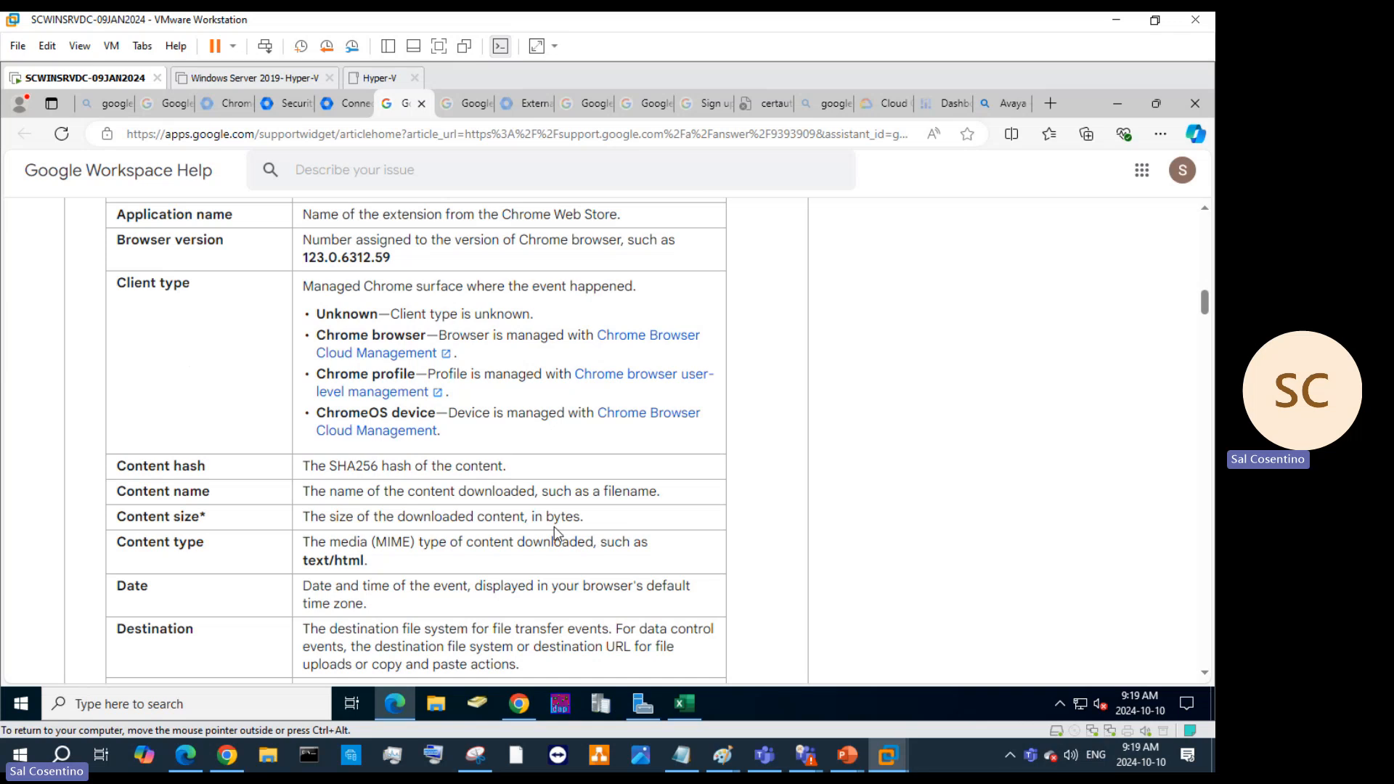
scroll(428, 548, "down", 3)
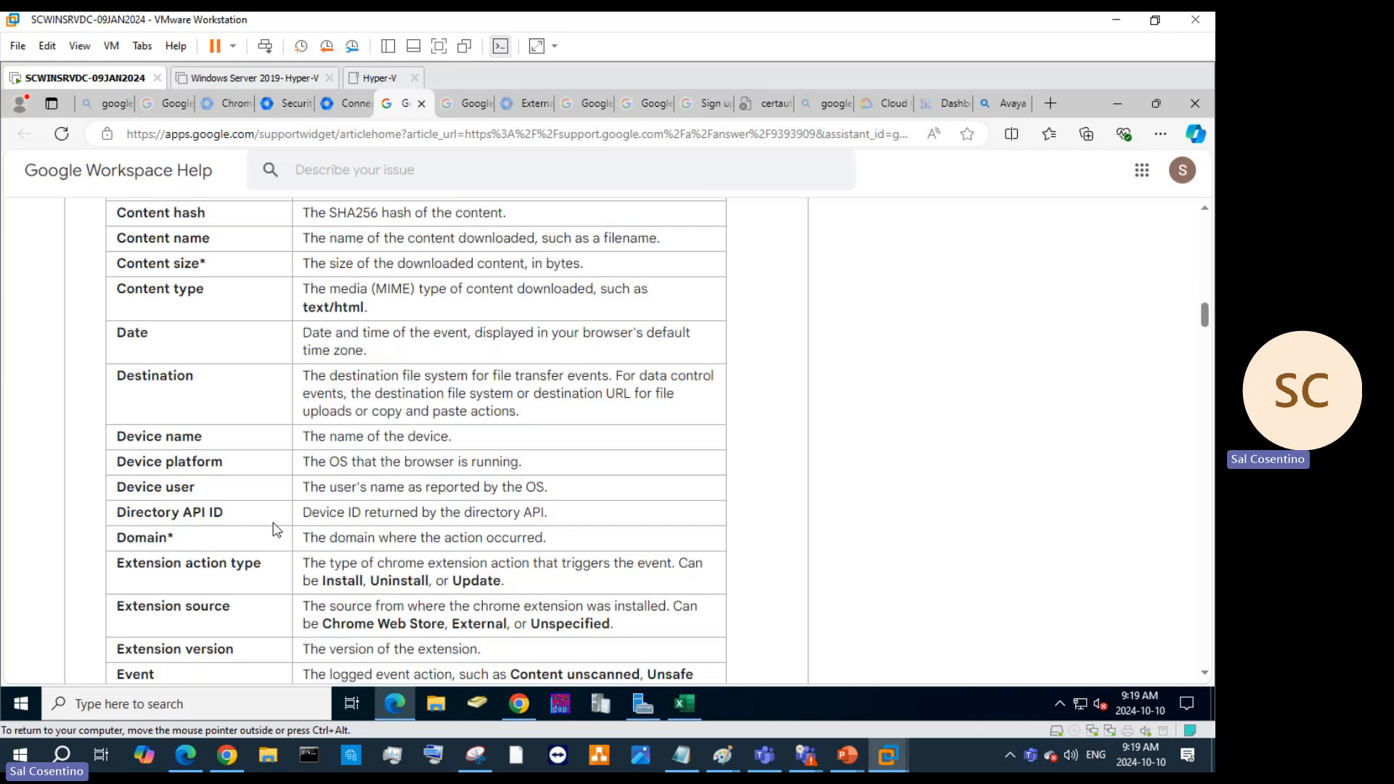
scroll(276, 529, "down", 4)
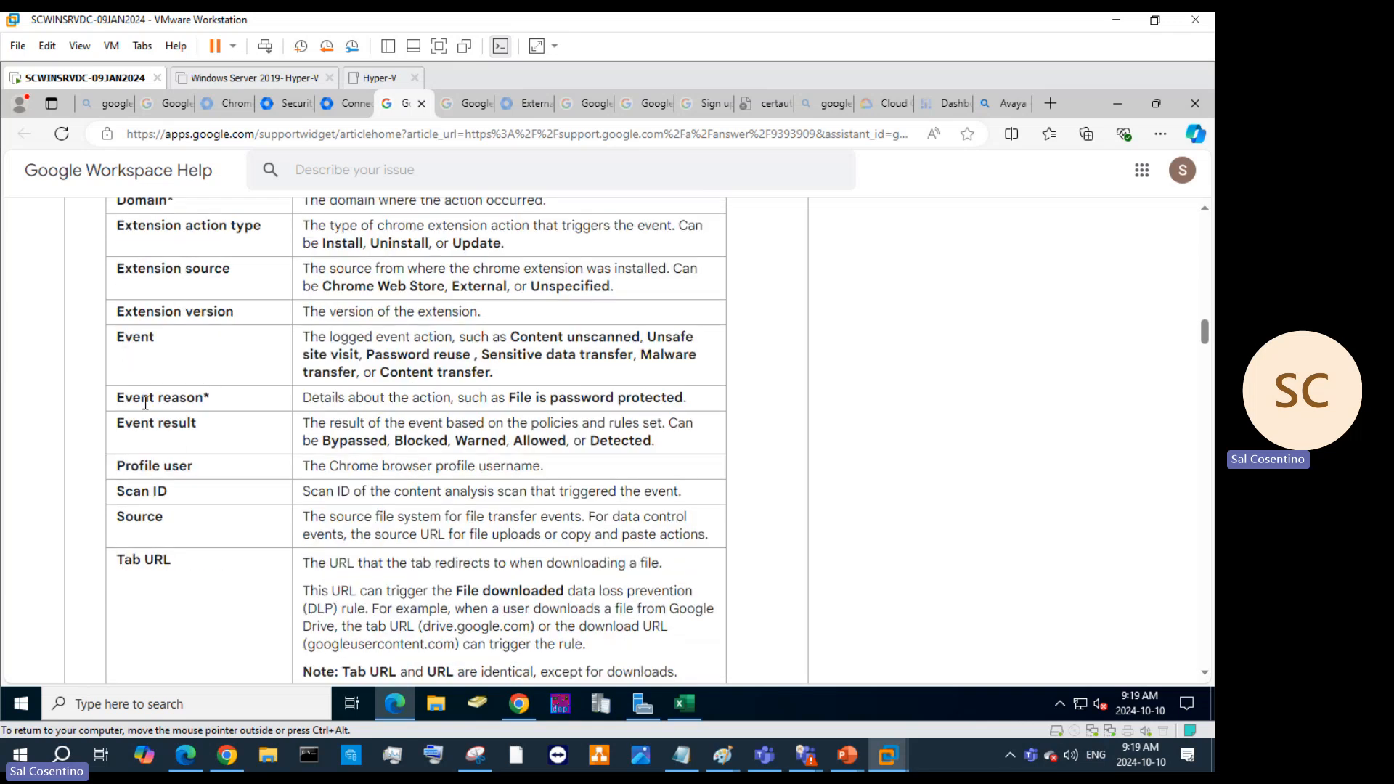
scroll(533, 418, "down", 9)
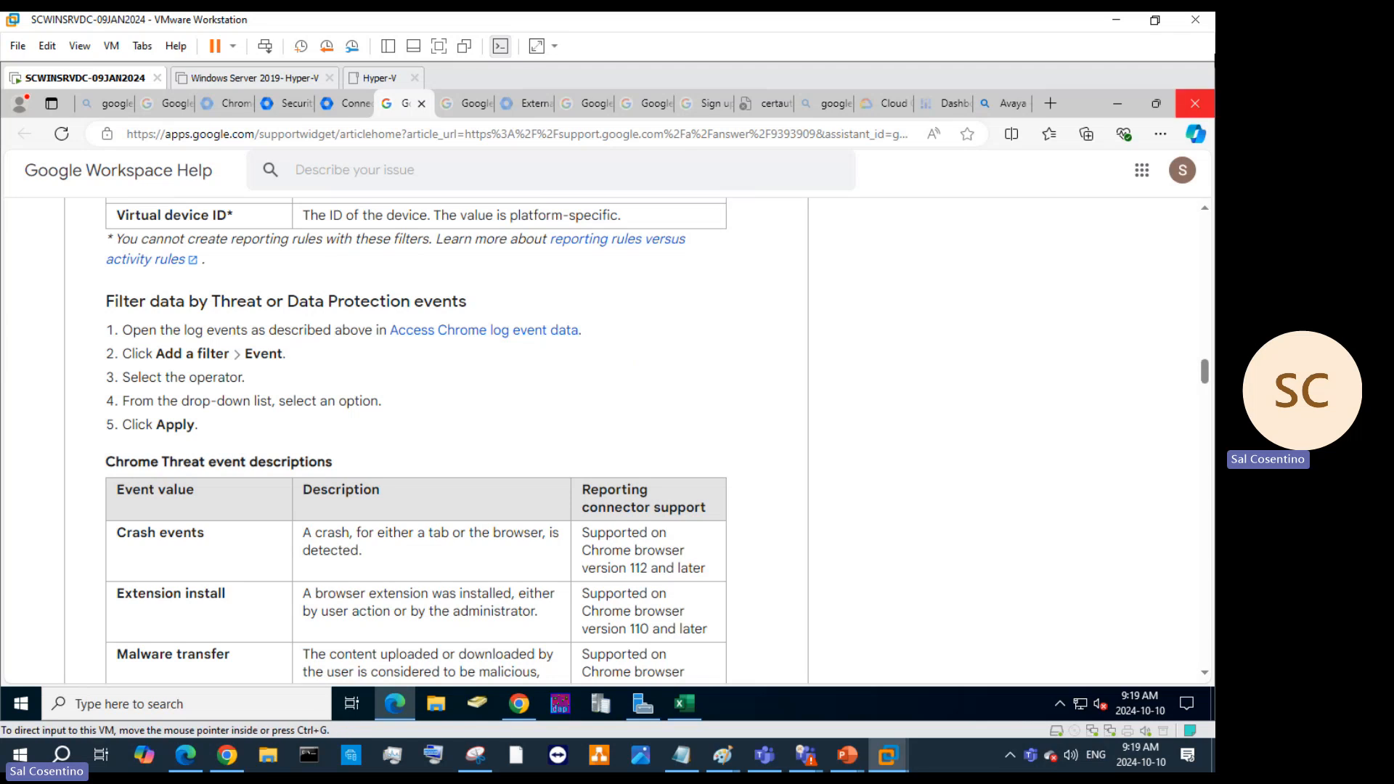
scroll(699, 371, "down", 1)
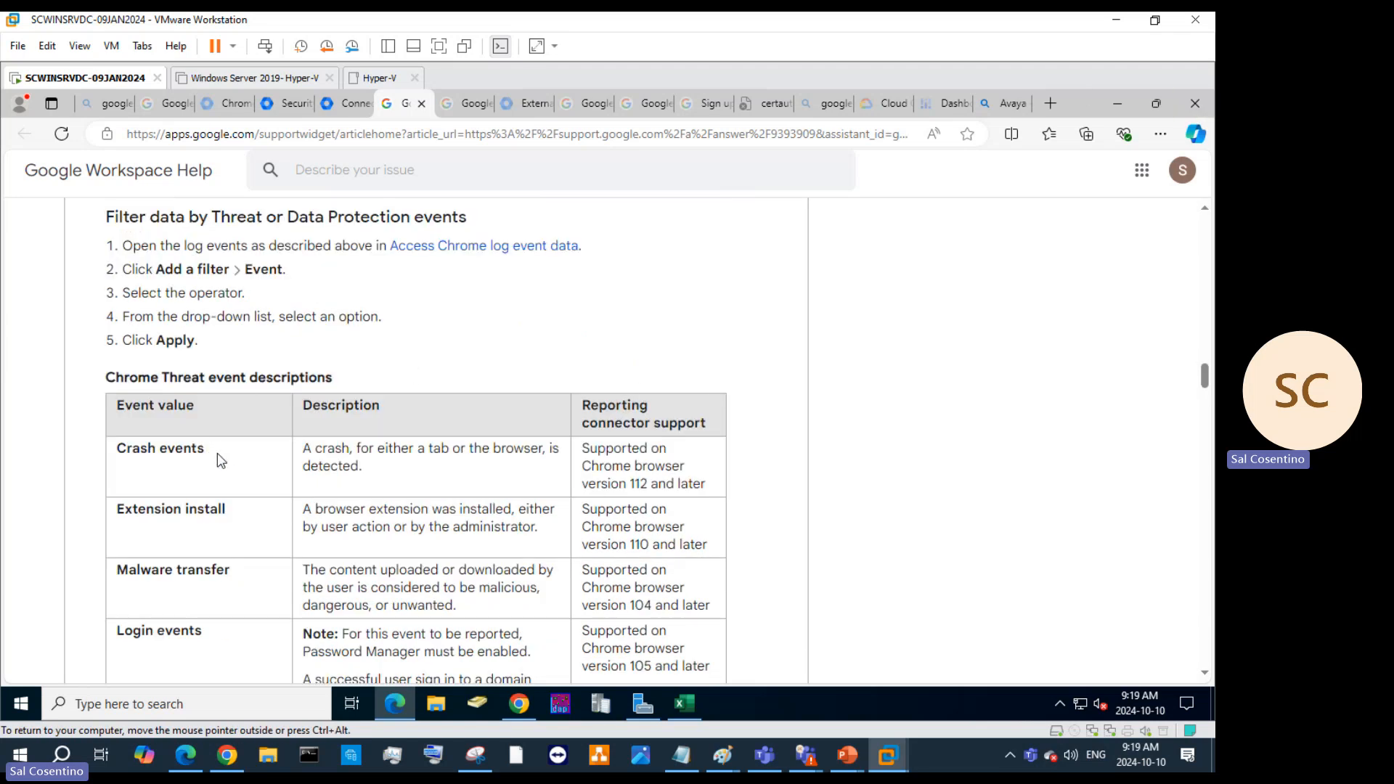
scroll(477, 511, "down", 3)
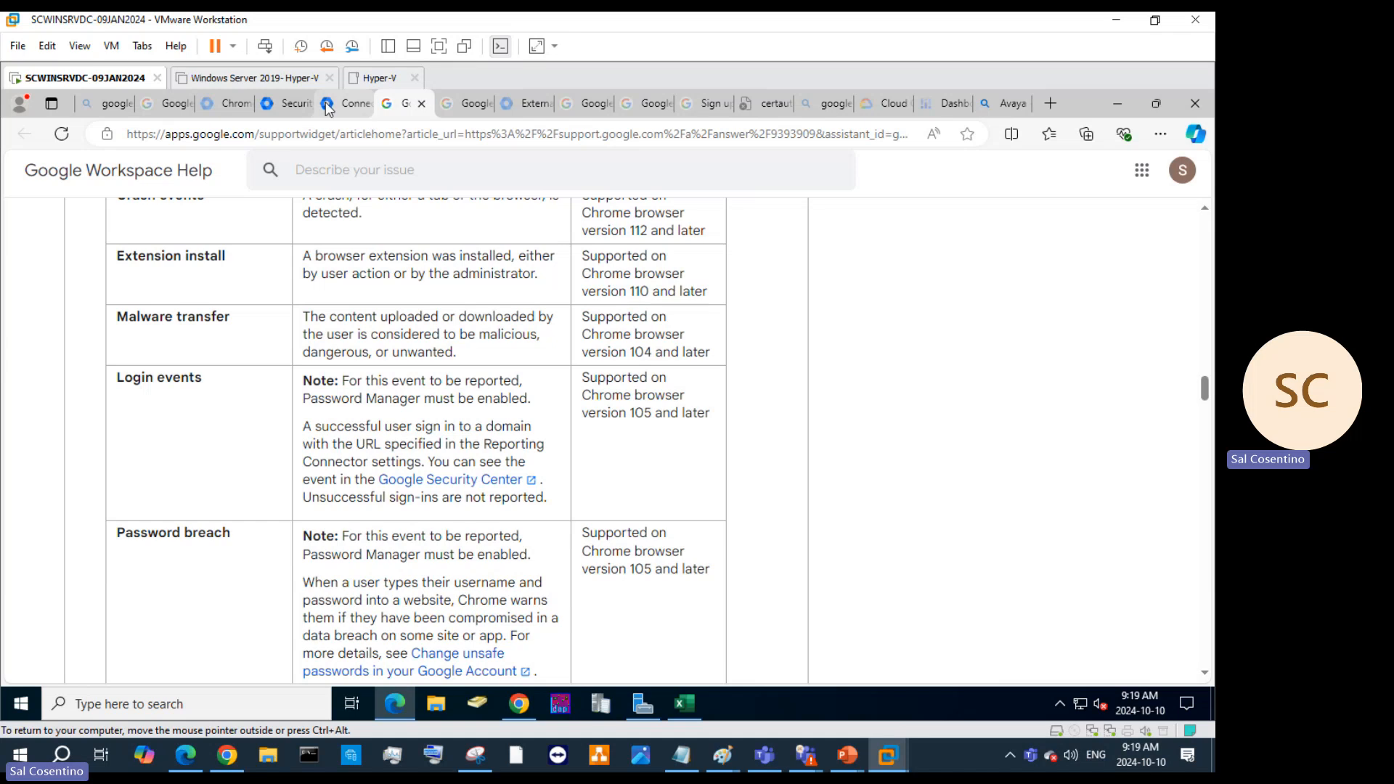
Cancel the Palo Alto Networks configuration and close the Set up a provider panel.
left_click(347, 103)
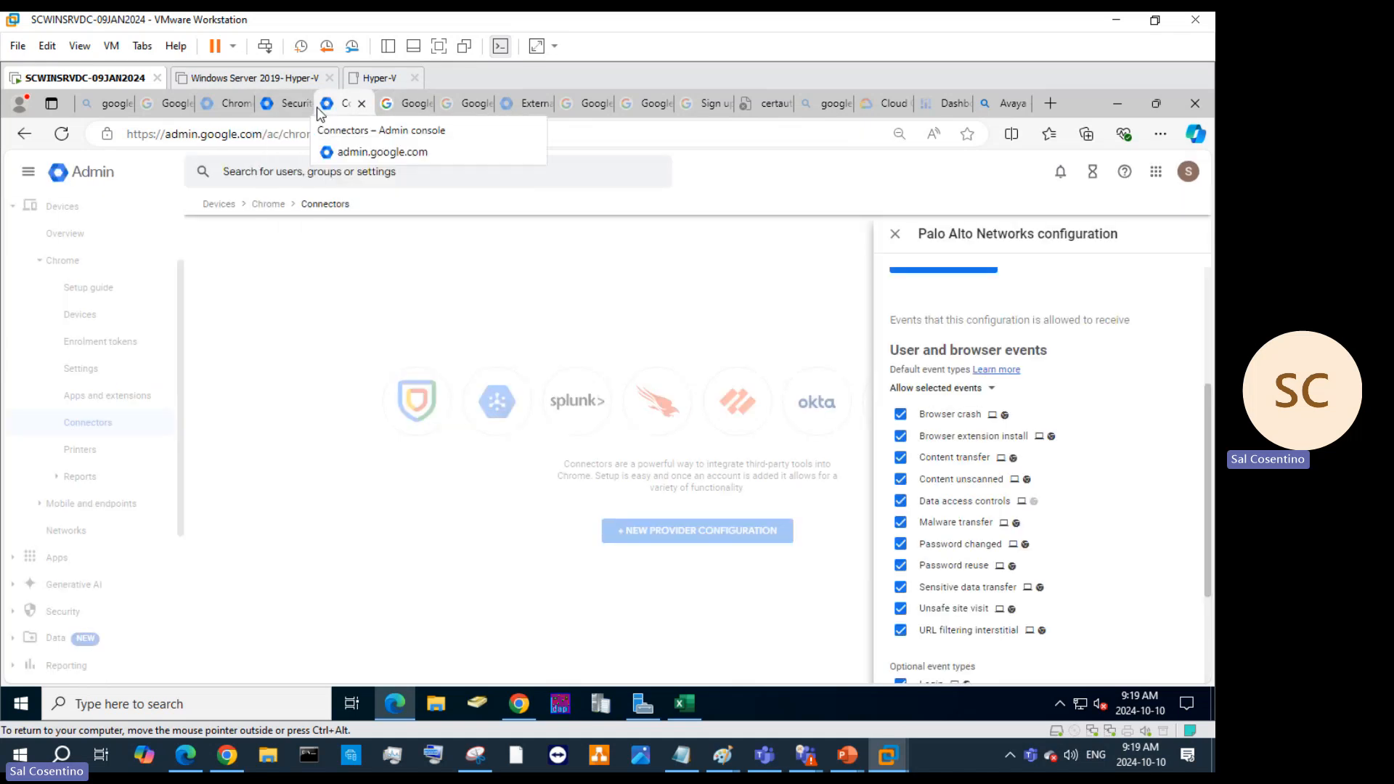
scroll(1021, 437, "down", 3)
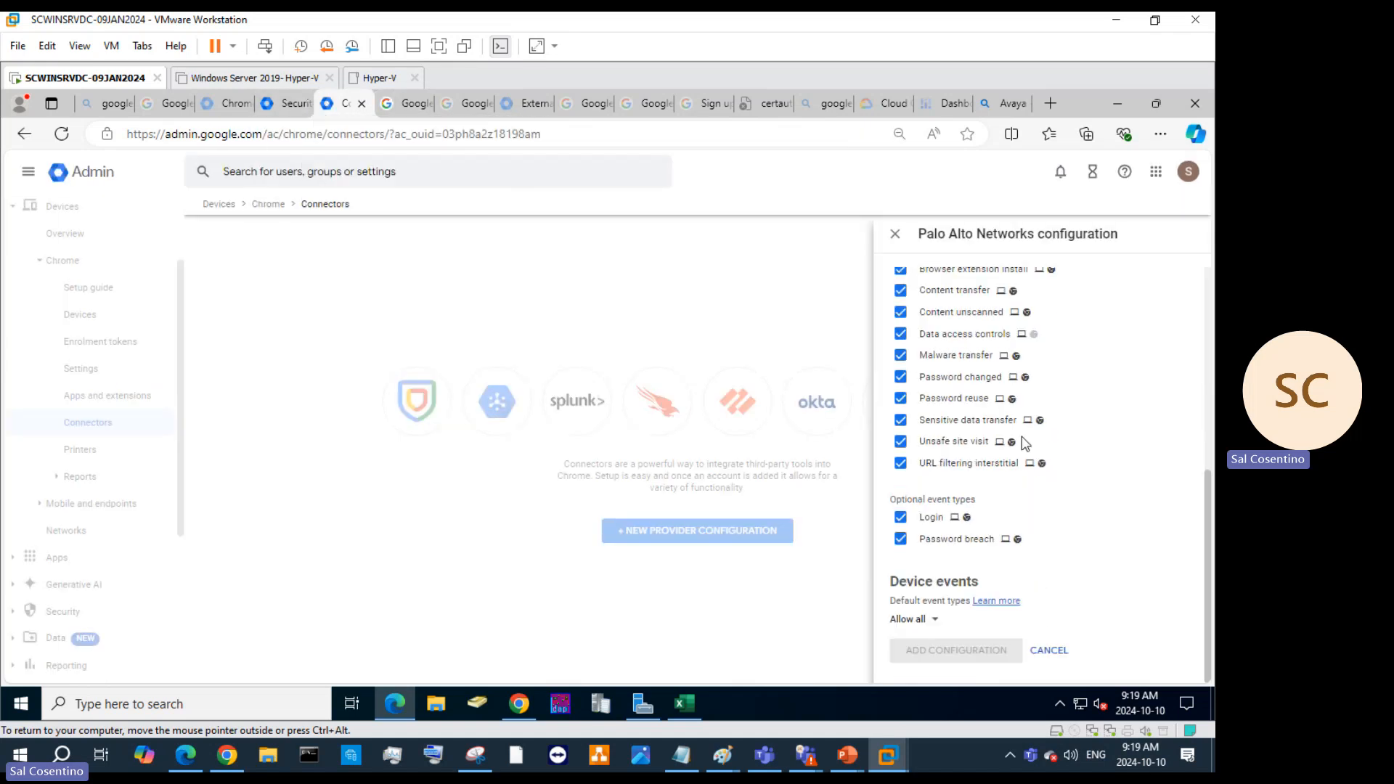
left_click(1062, 650)
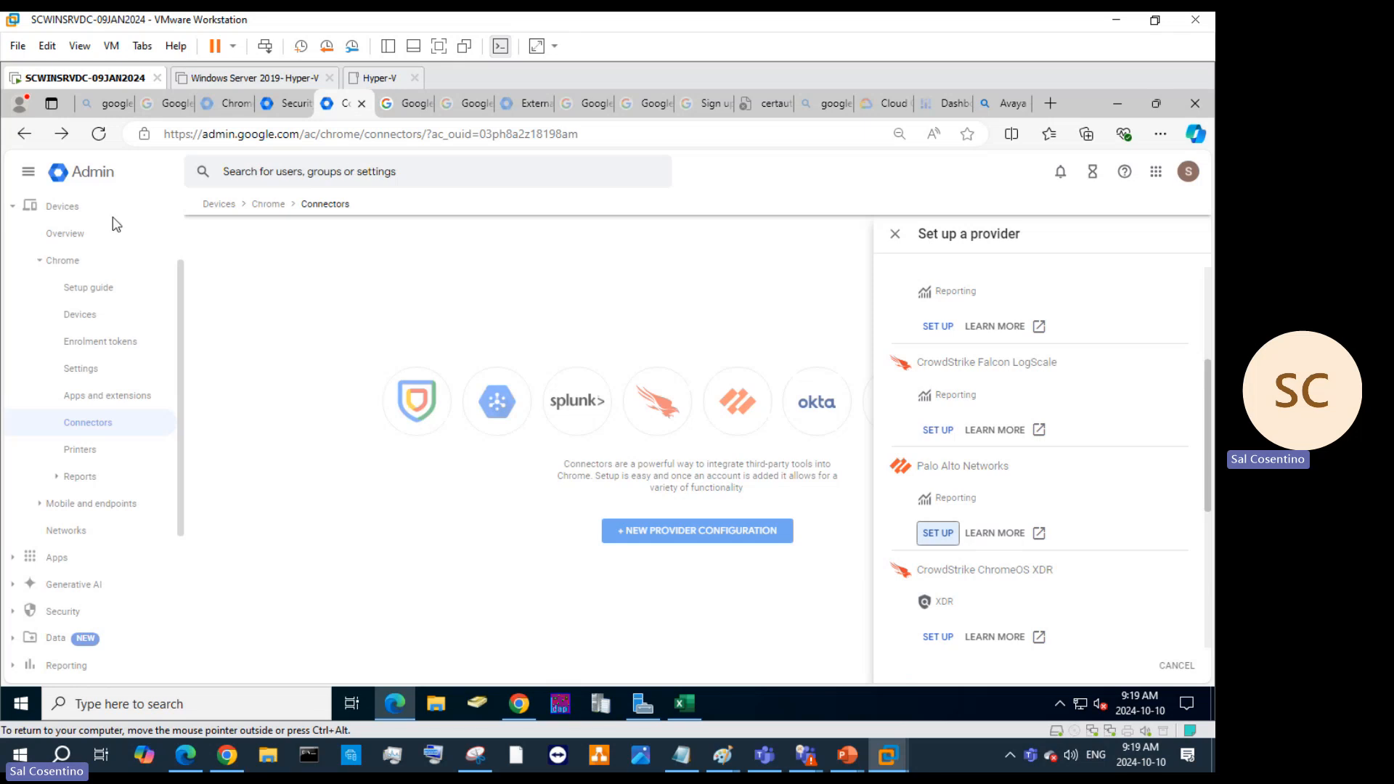
left_click(896, 242)
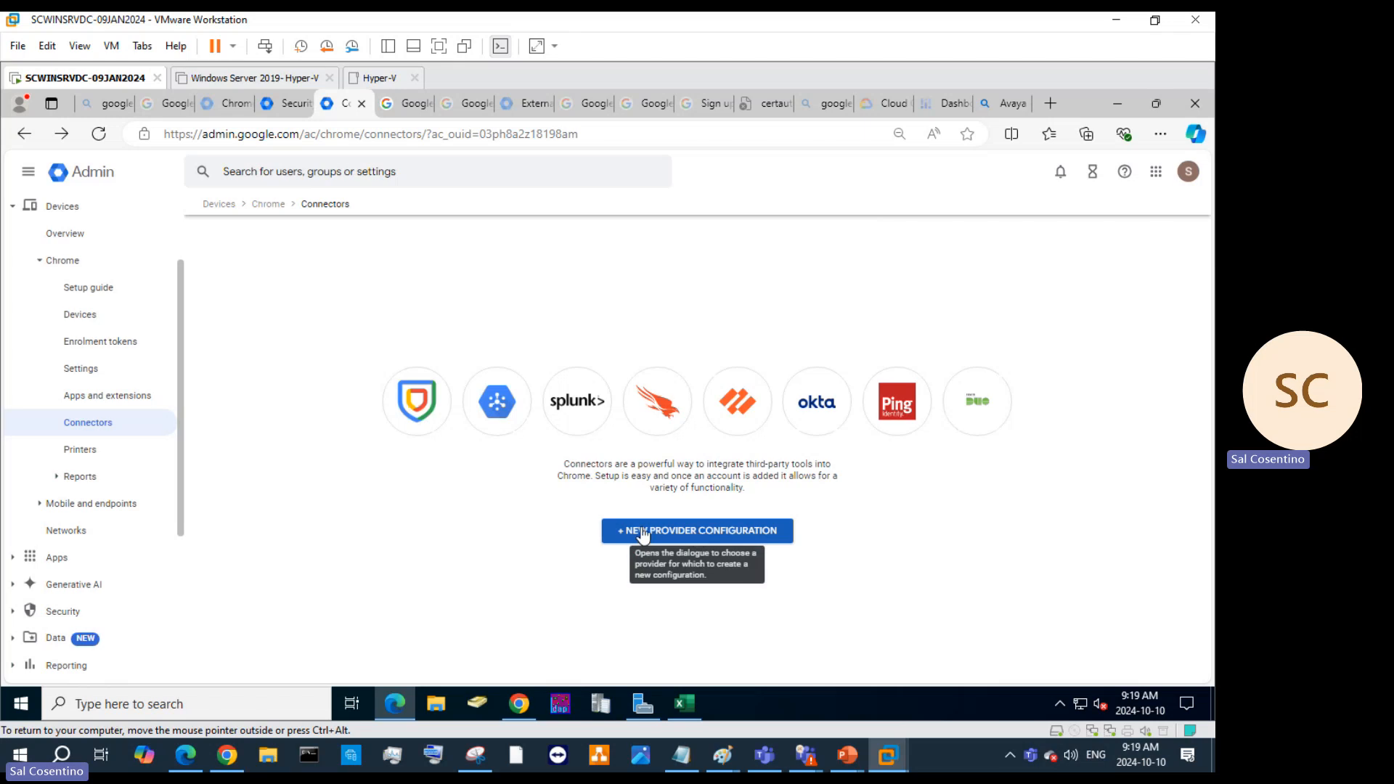
Open Chrome Printers and switch to the CUPS print servers tab, which lists none.
left_click(80, 449)
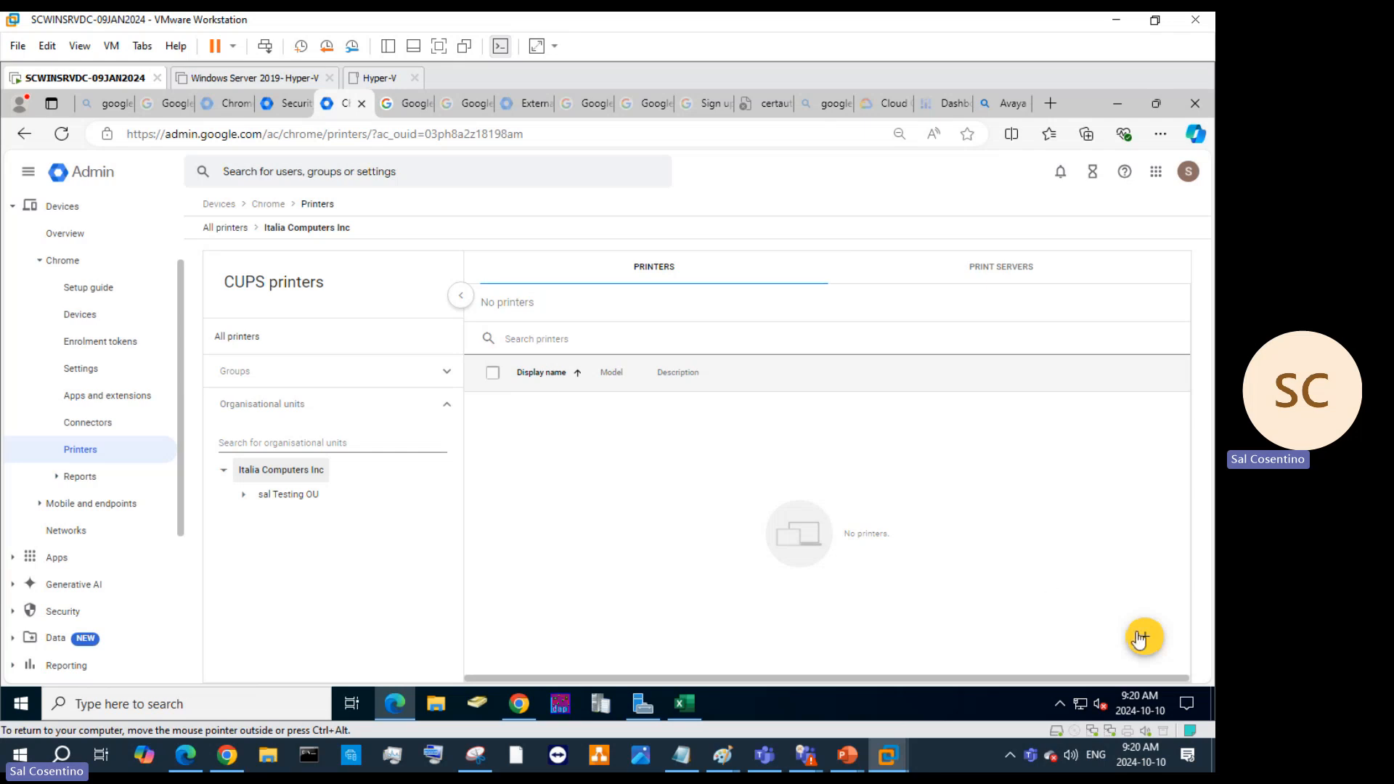
mouse_move(1142, 642)
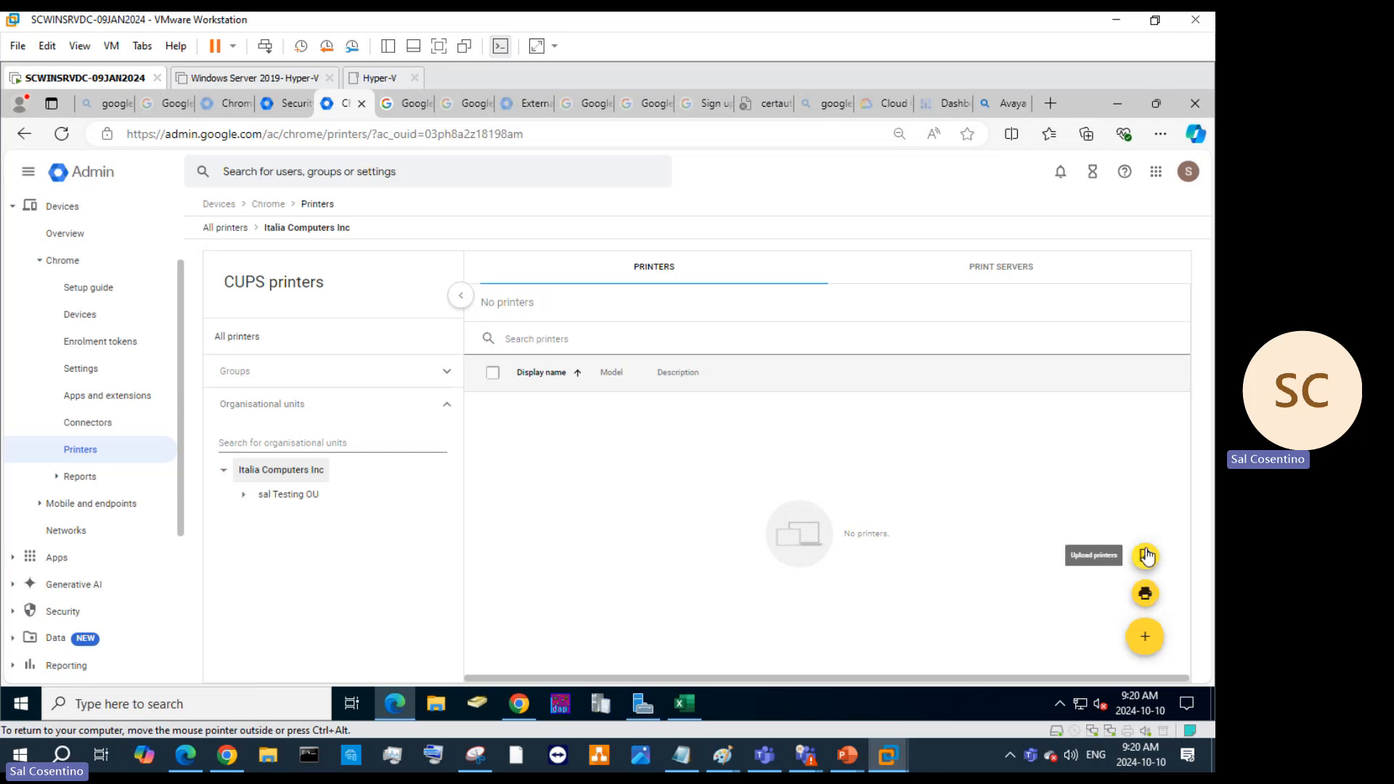
left_click(997, 268)
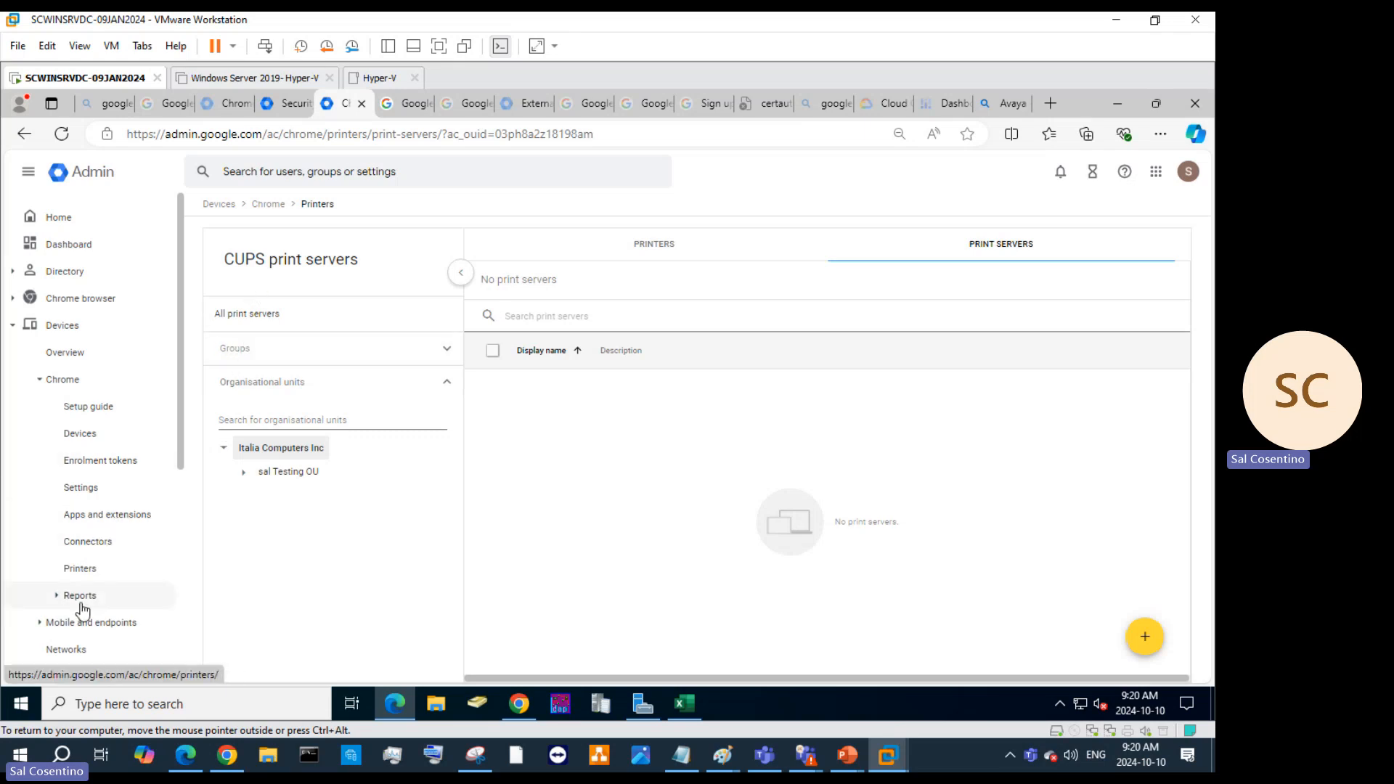
Expand Chrome Reports and view the Versions, Android app installations and Insights reports in turn.
left_click(58, 602)
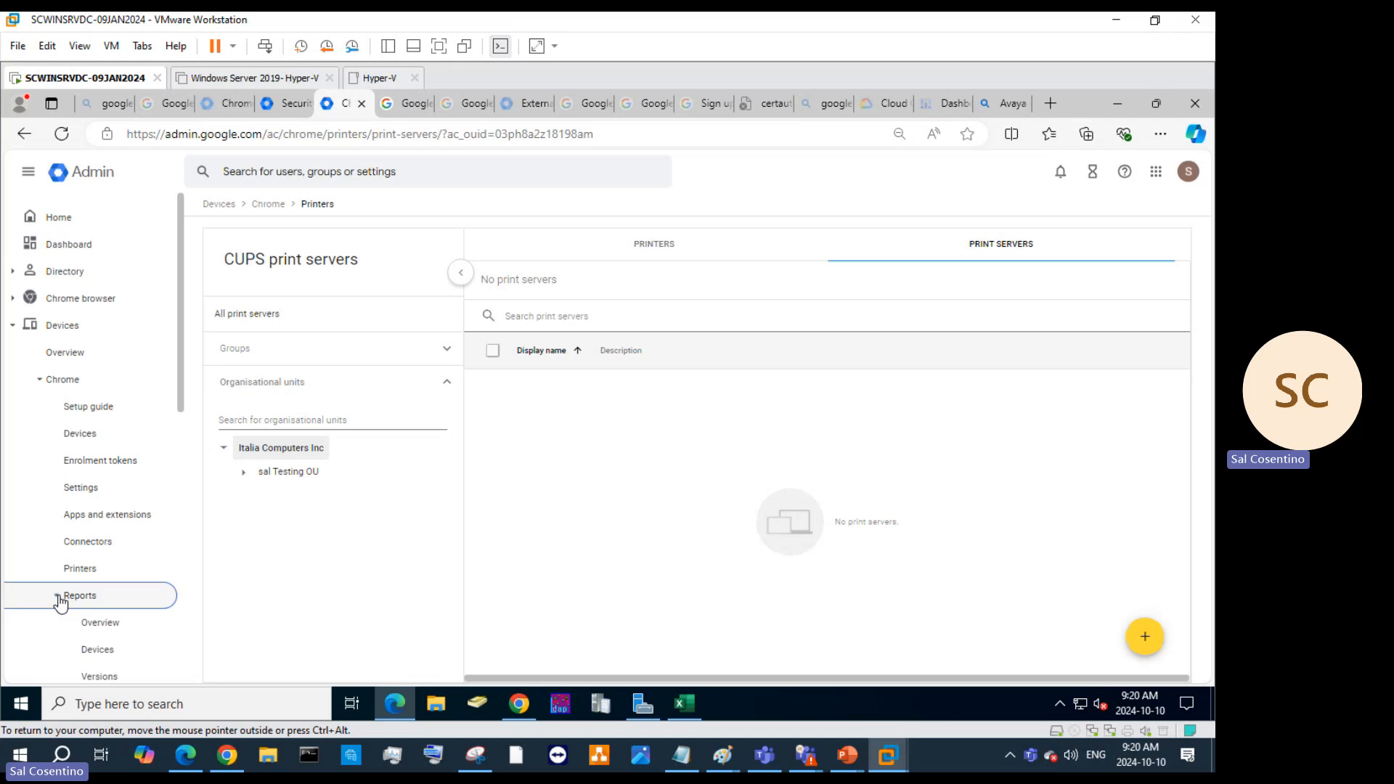
scroll(162, 591, "down", 3)
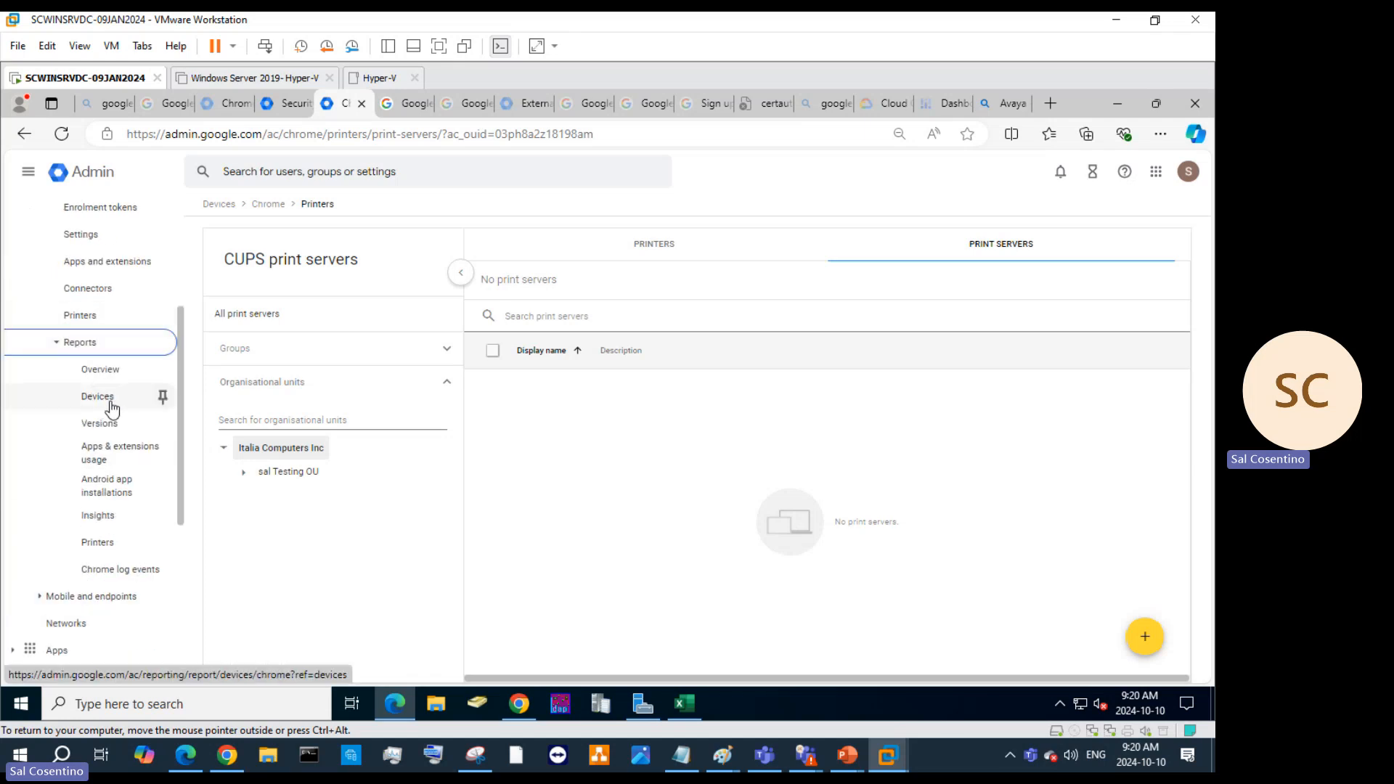
scroll(98, 404, "up", 3)
scroll(128, 528, "down", 1)
scroll(128, 530, "down", 1)
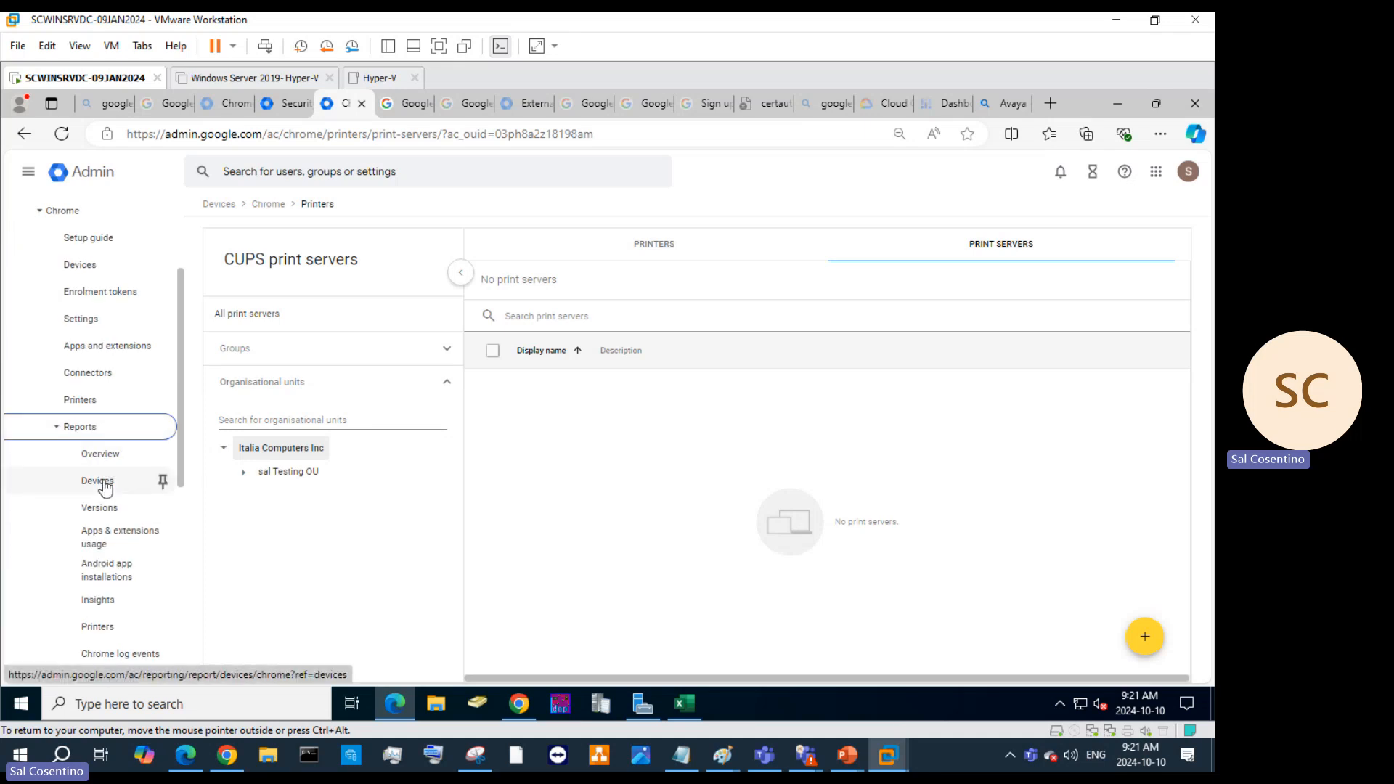
left_click(108, 509)
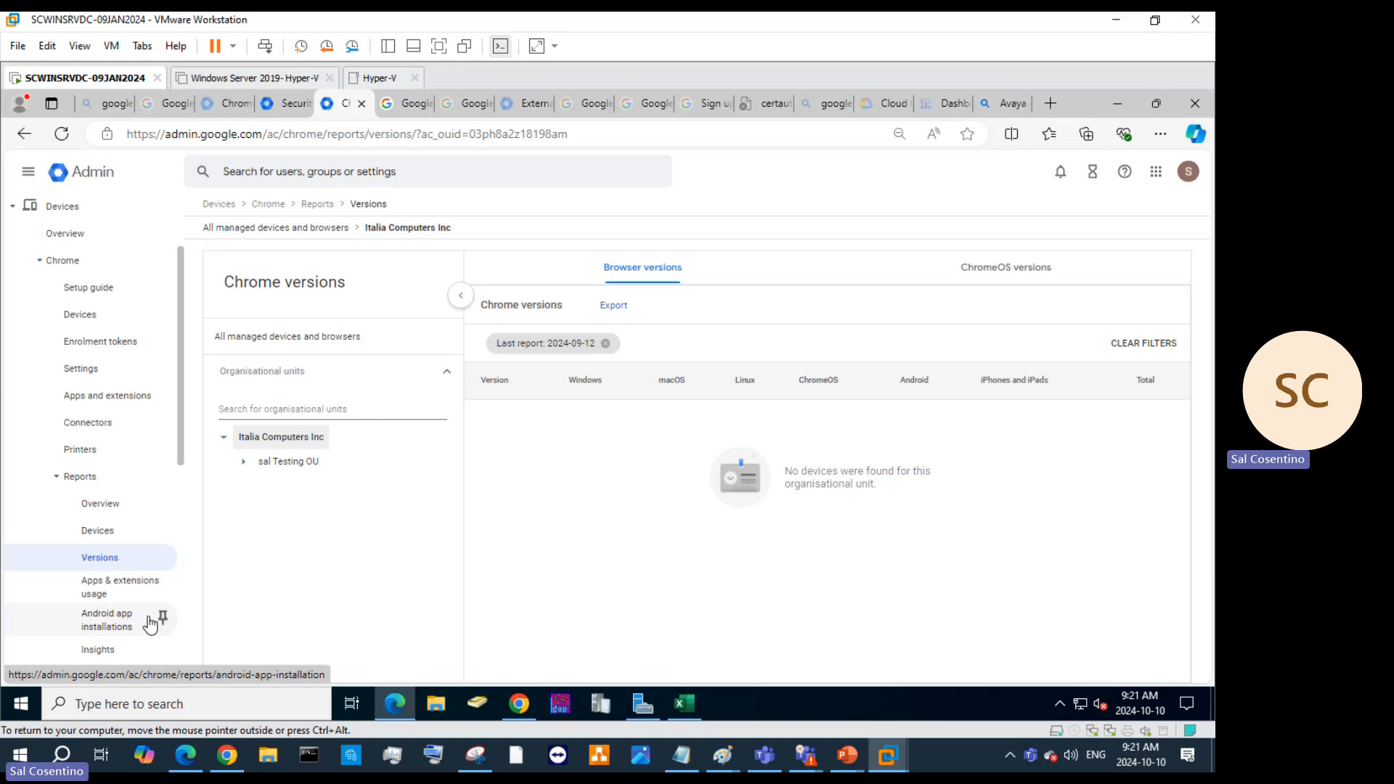
left_click(102, 625)
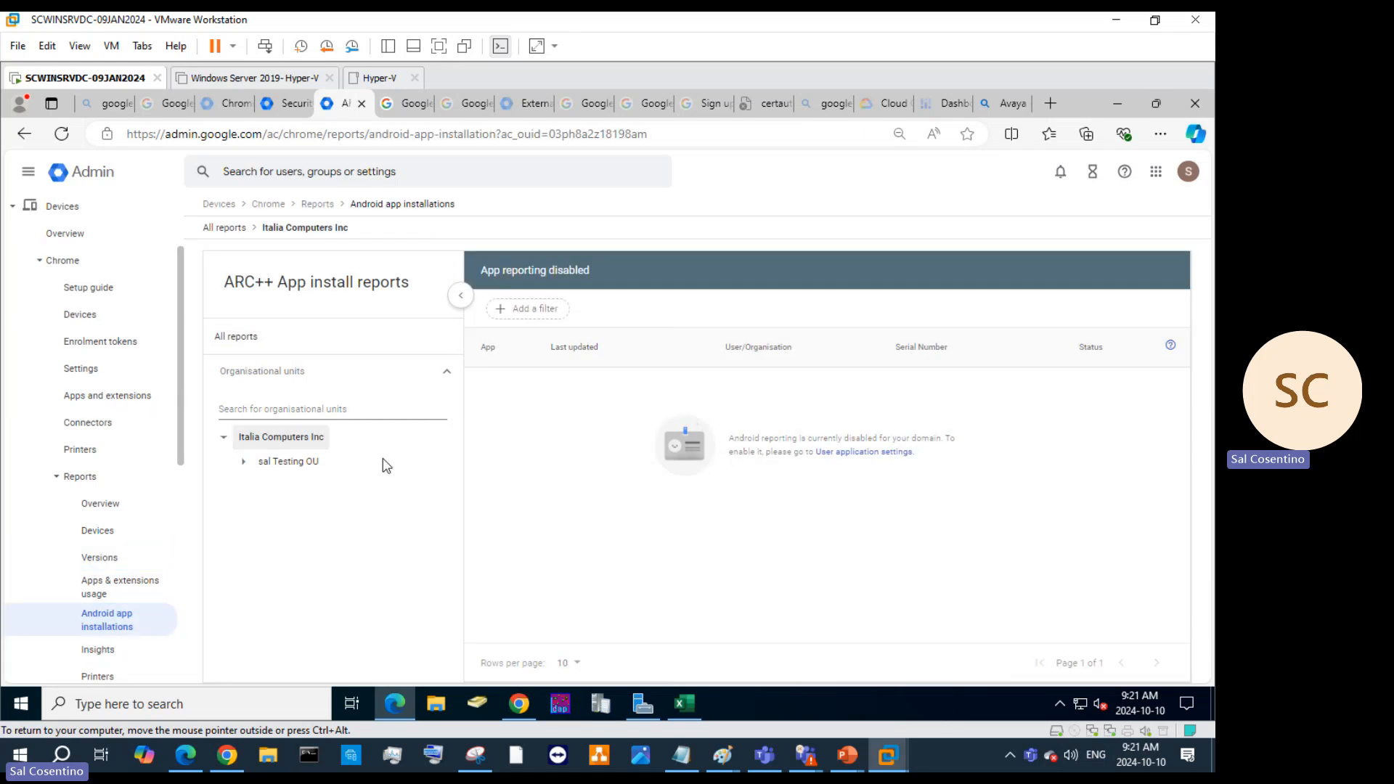
scroll(148, 552, "down", 3)
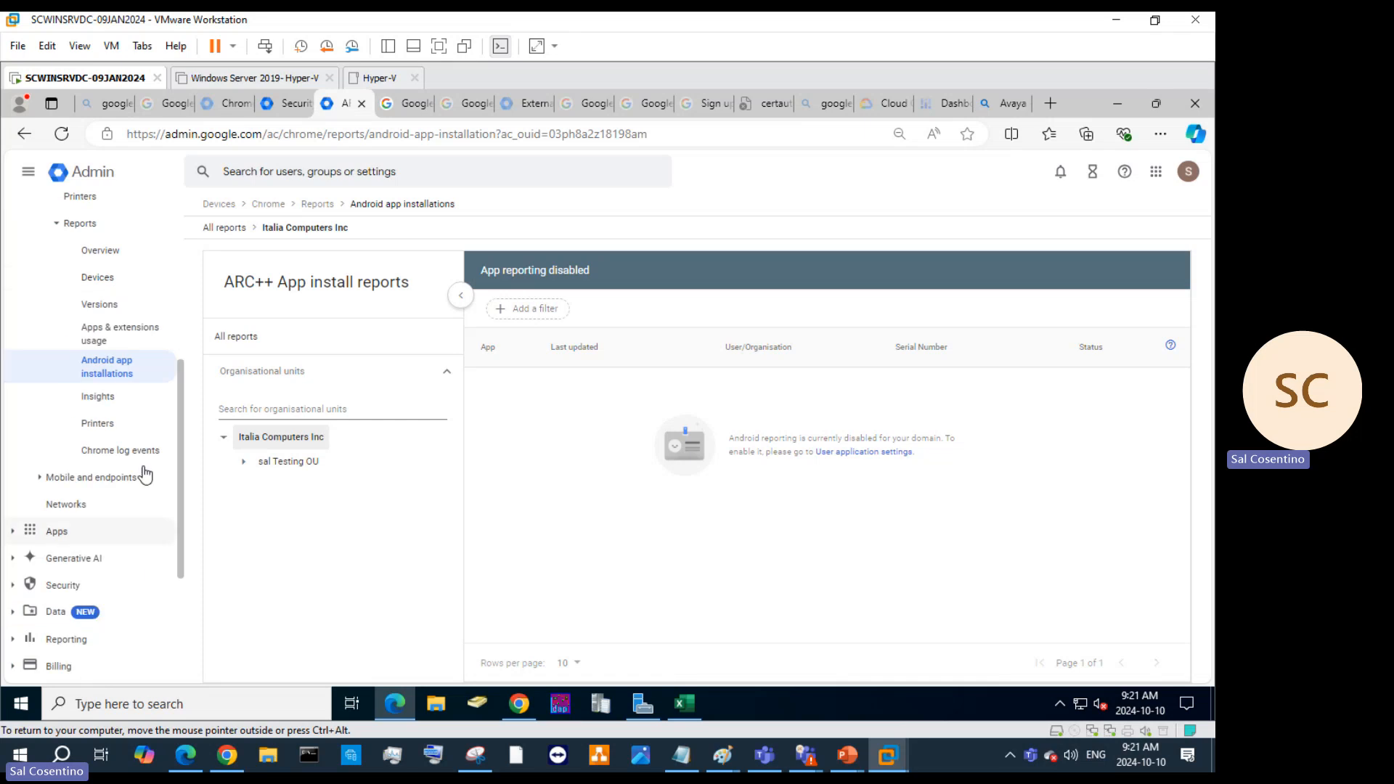
left_click(109, 397)
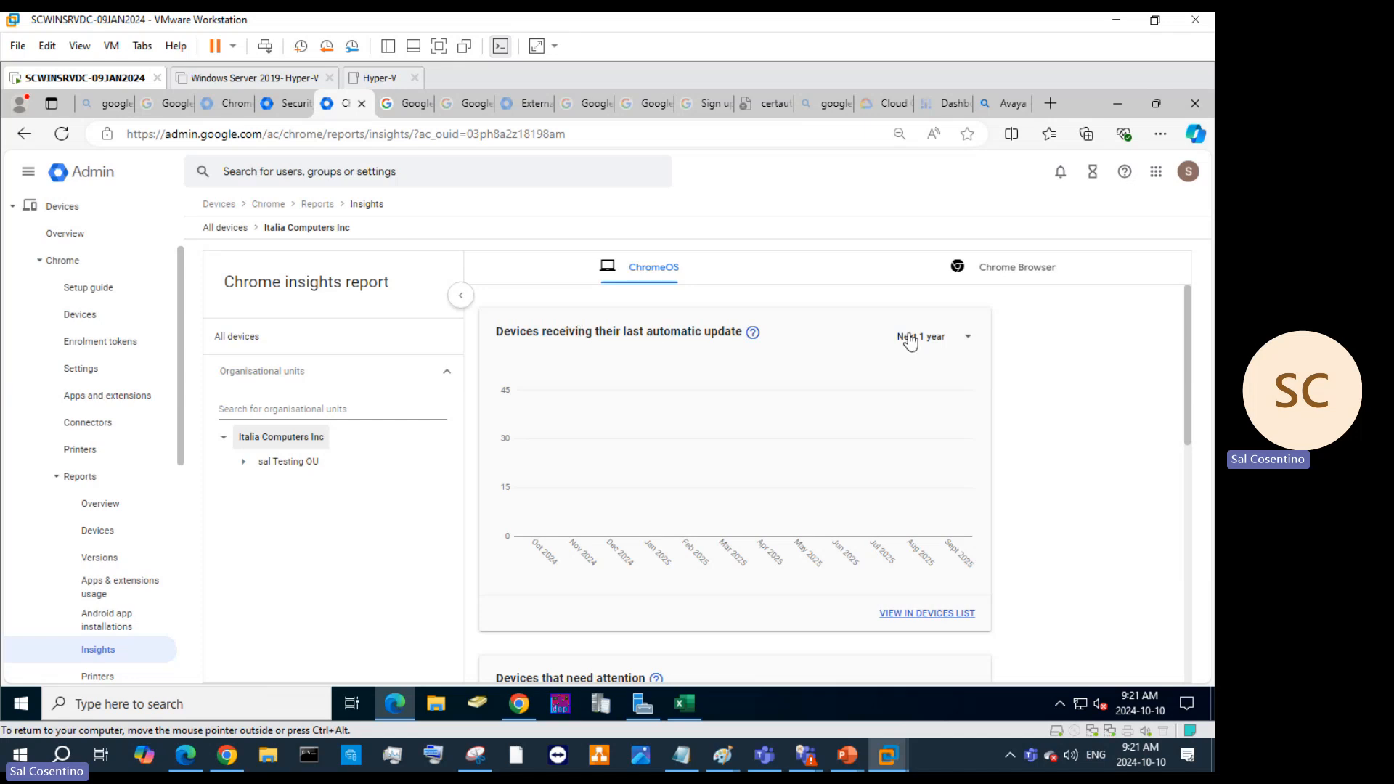
Check the Next 1 year period options, then view the matching devices list, which is empty.
left_click(962, 336)
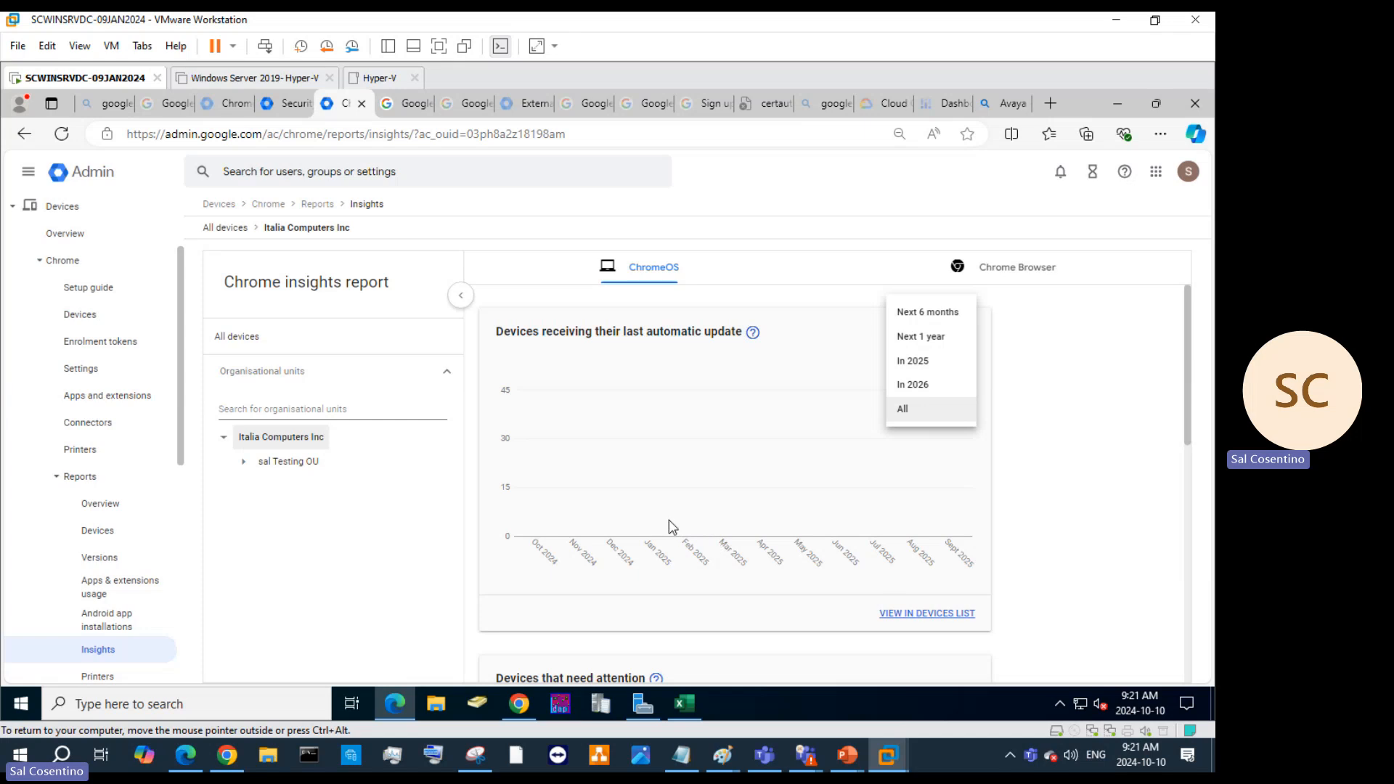
left_click(893, 615)
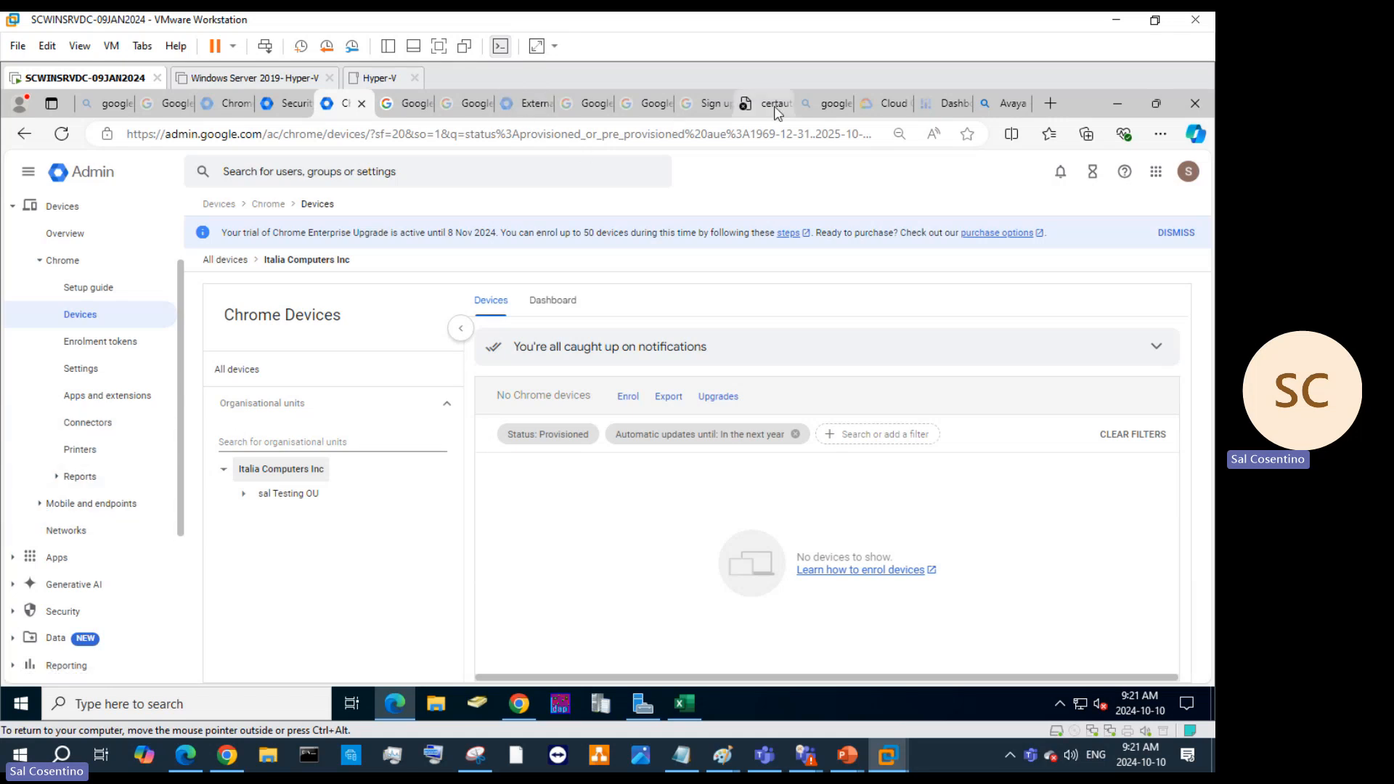
From the Microsoft 365 admin center, open Endpoint Manager's Intune devices overview.
left_click(227, 756)
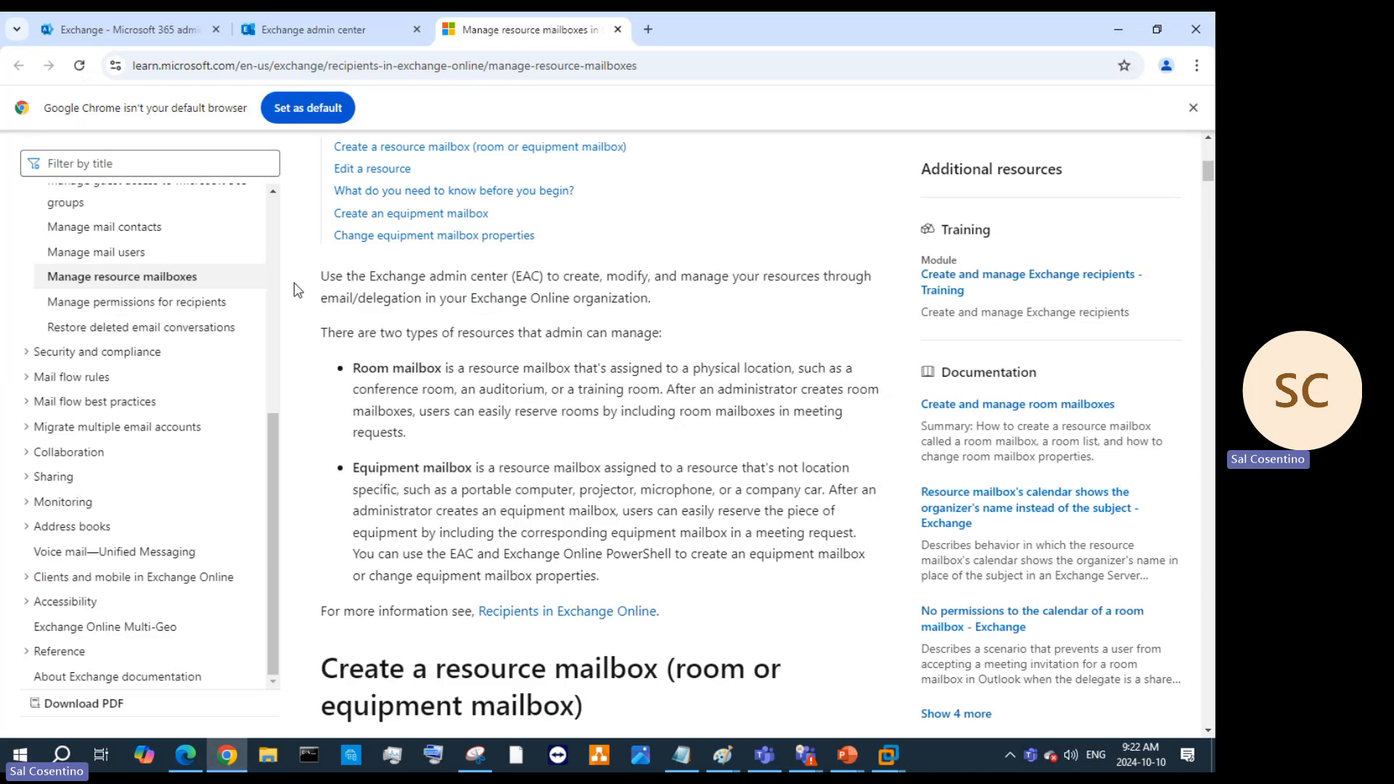
left_click(123, 29)
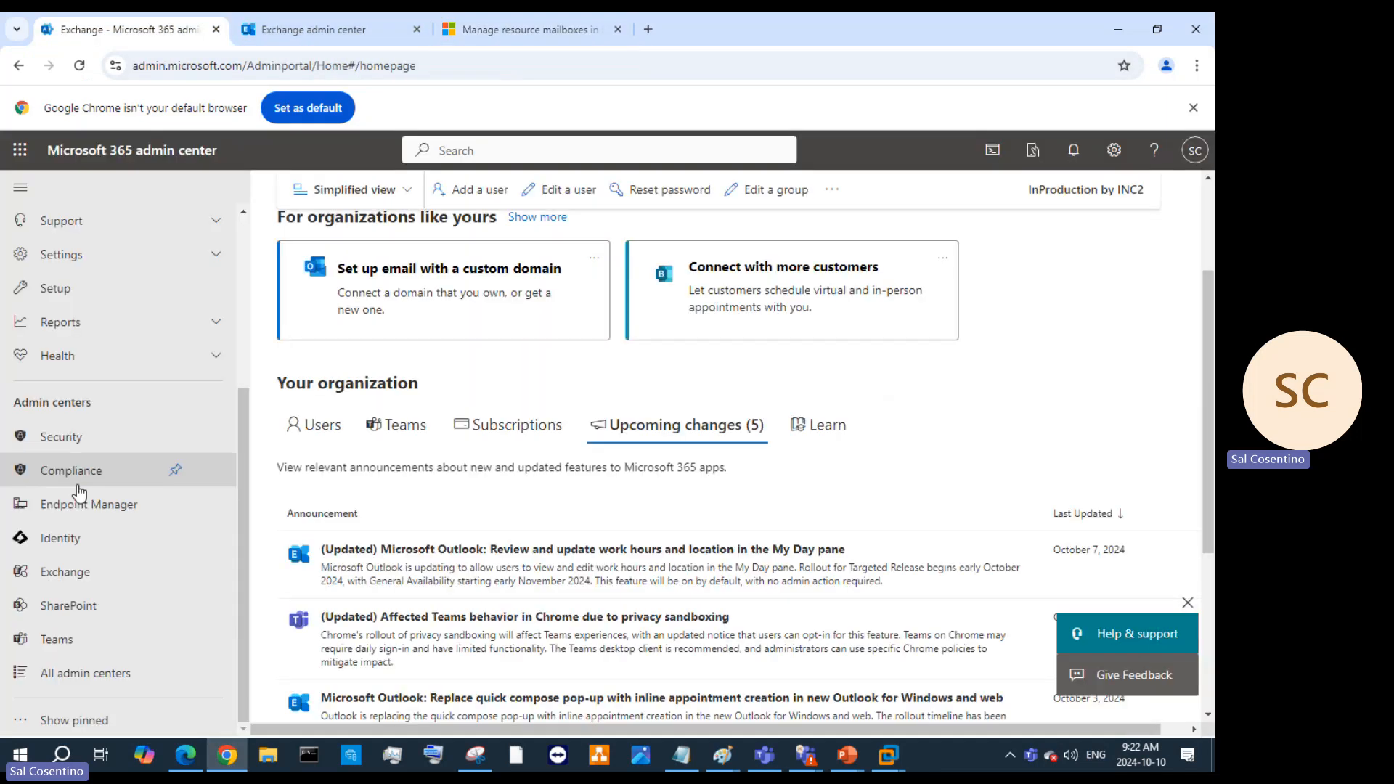
left_click(86, 508)
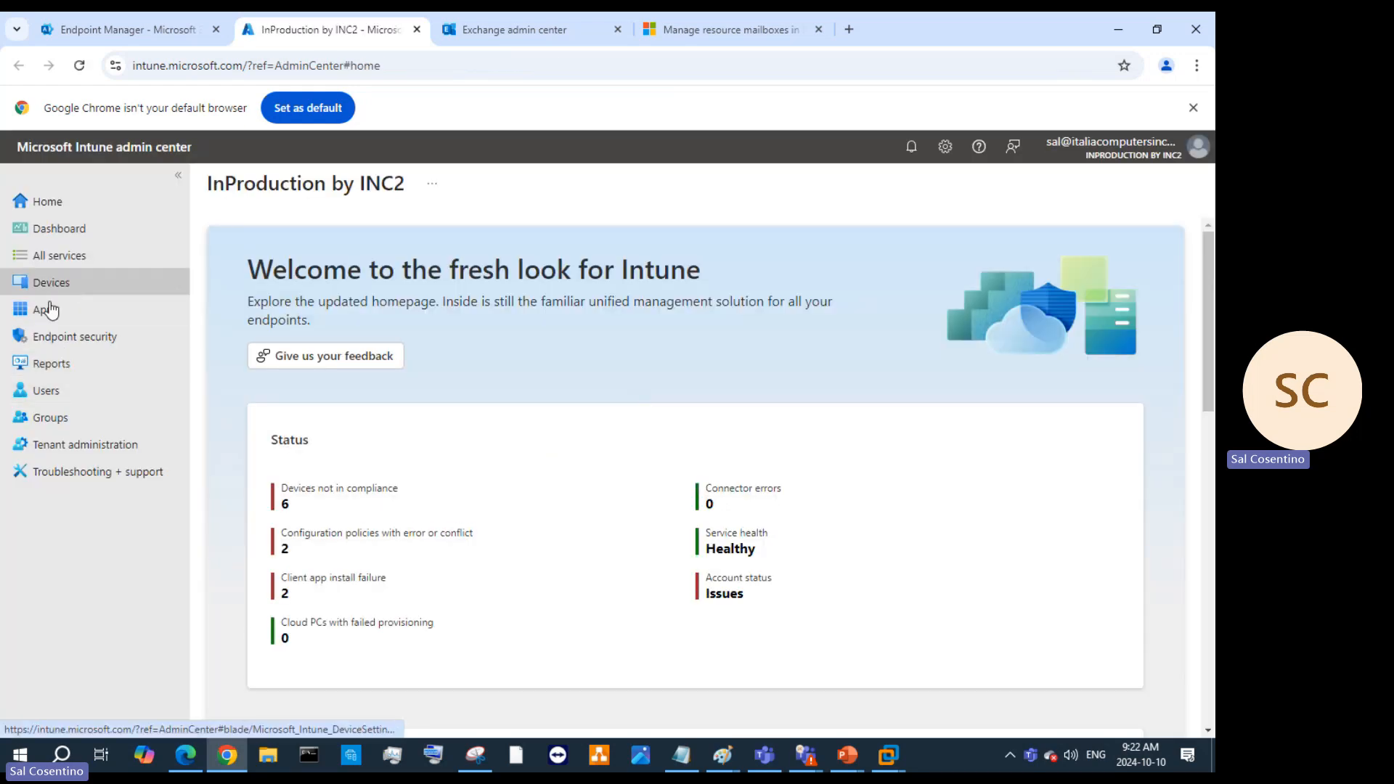
left_click(78, 289)
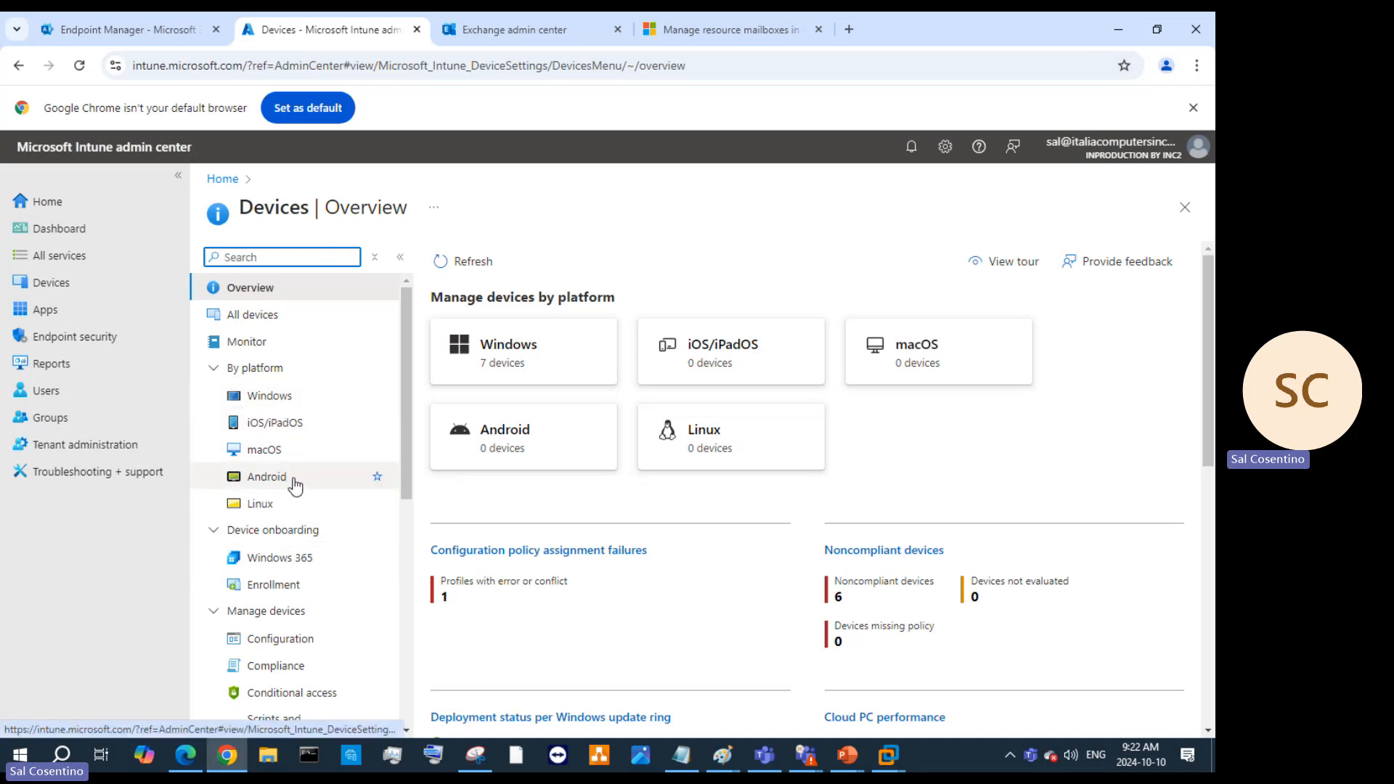
Browse the device configuration policies and Import ADMX templates, then minimise the Intune window.
scroll(518, 566, "down", 2)
scroll(518, 563, "down", 4)
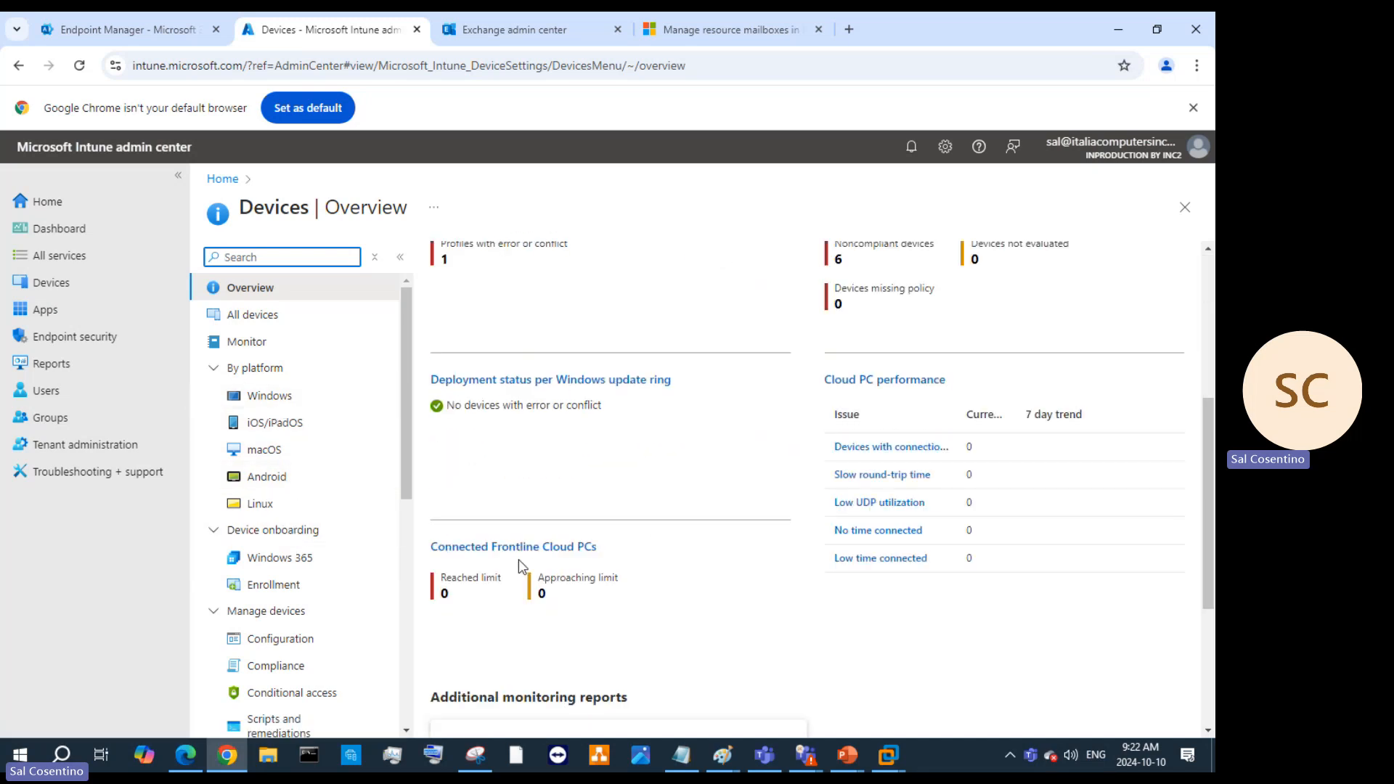
left_click(281, 639)
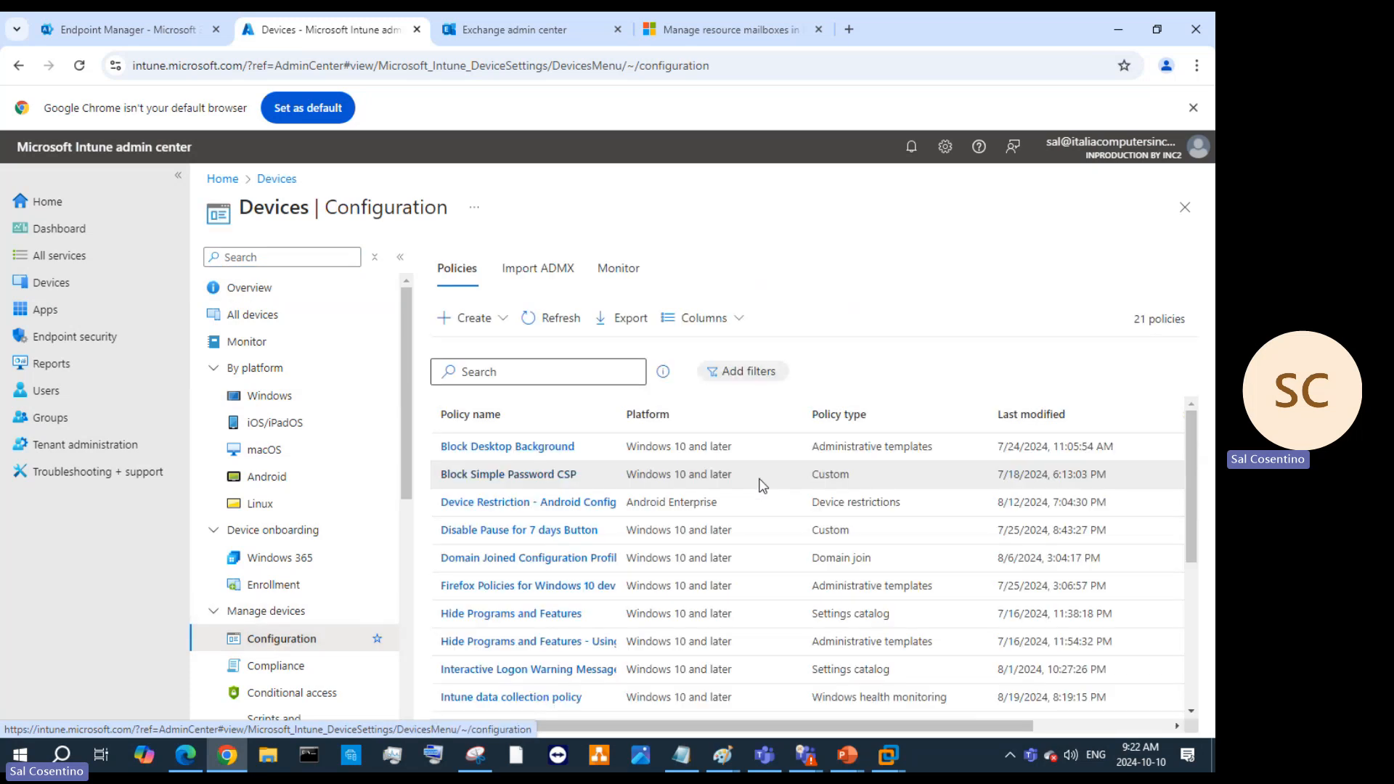
scroll(618, 550, "down", 1)
scroll(618, 549, "down", 3)
scroll(624, 614, "up", 4)
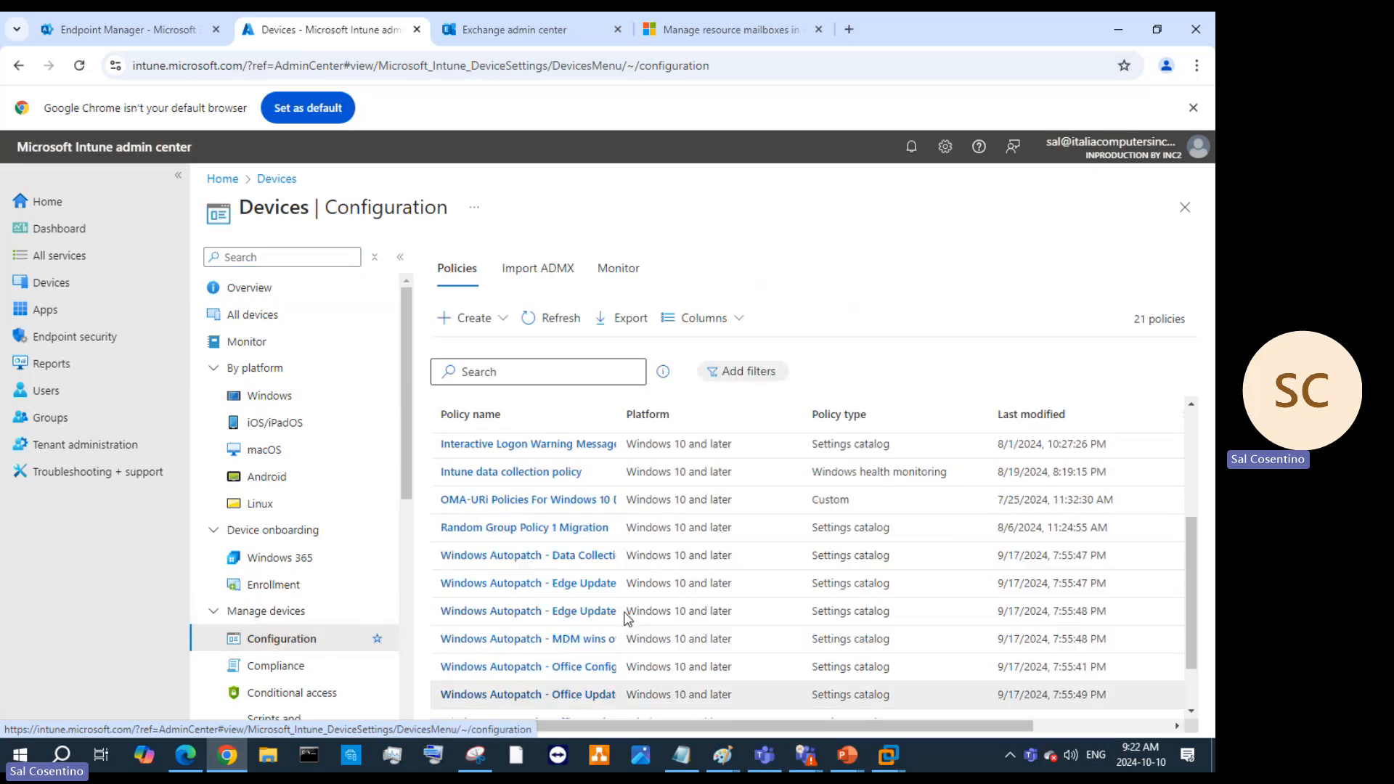
scroll(624, 615, "up", 2)
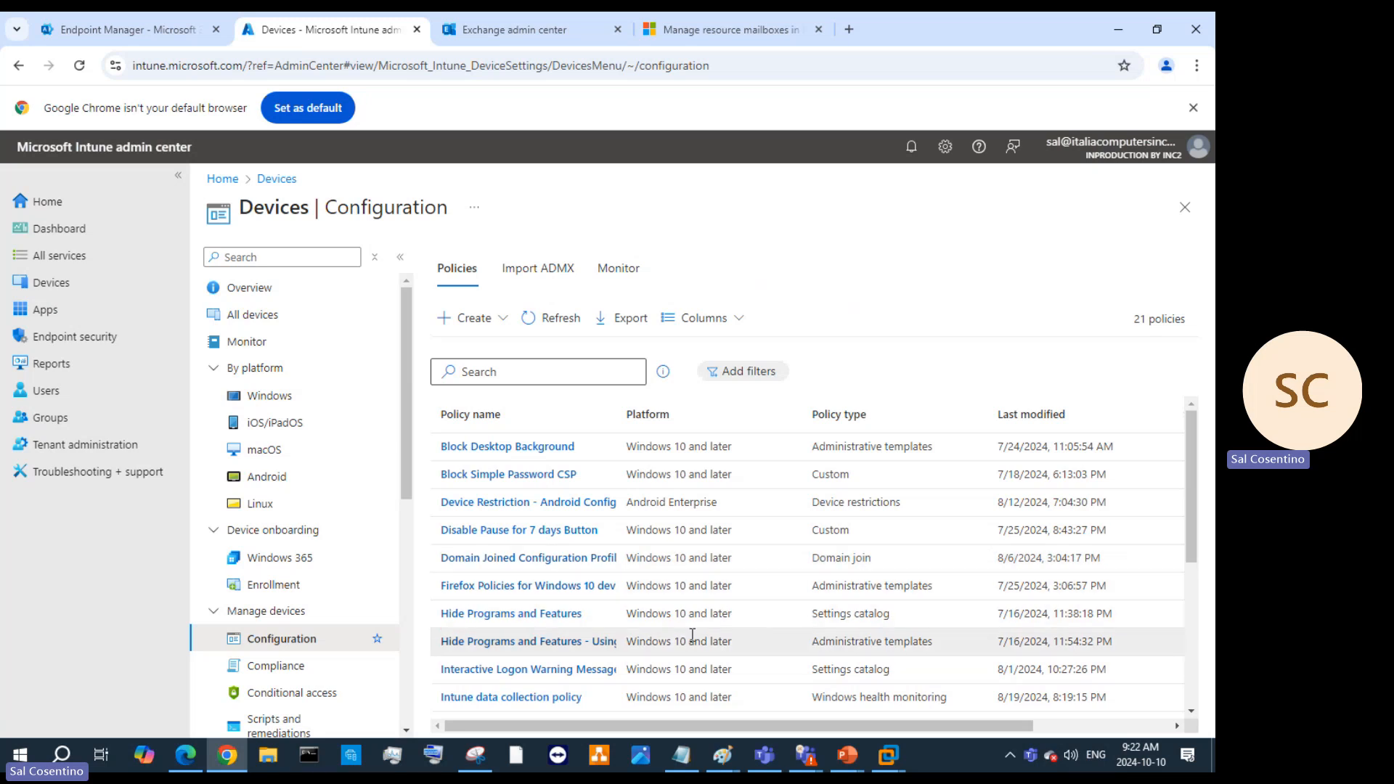
scroll(799, 537, "down", 8)
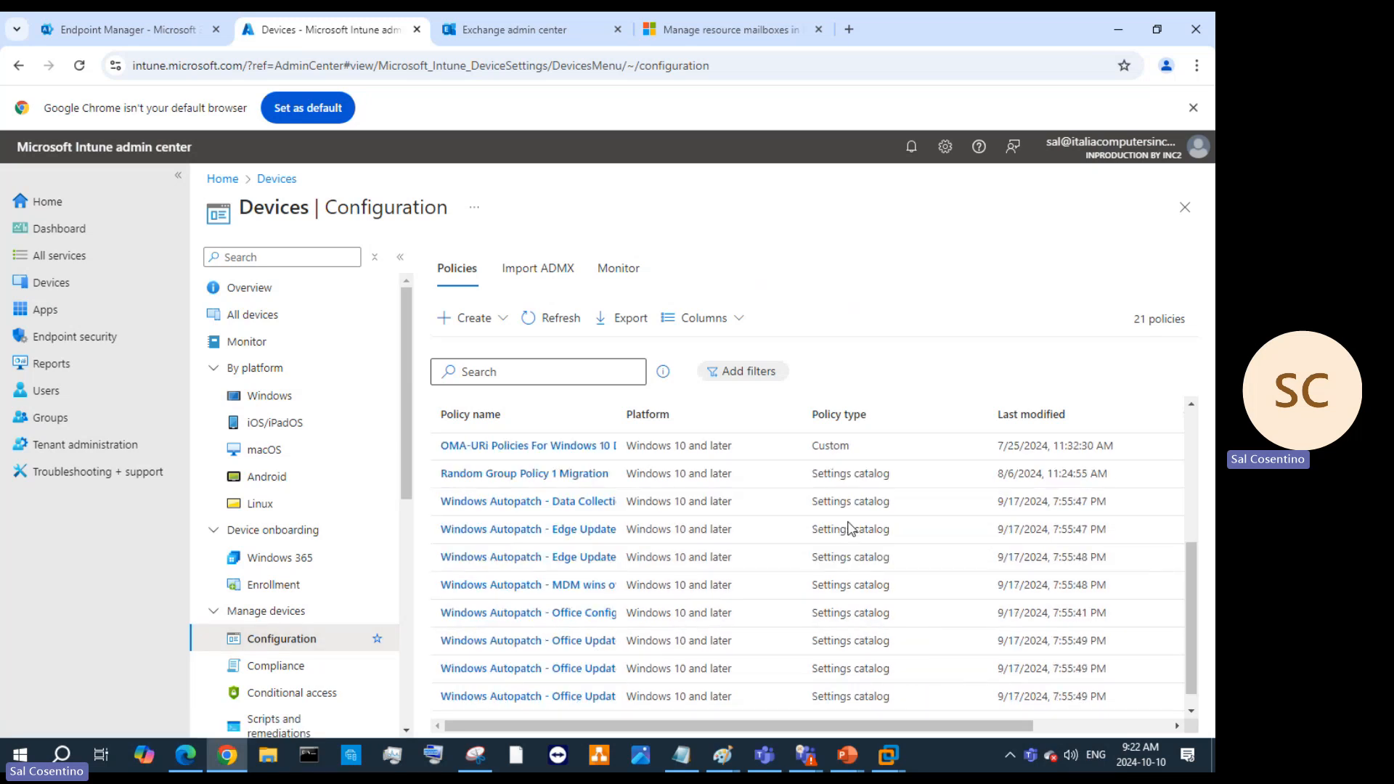
scroll(830, 552, "up", 10)
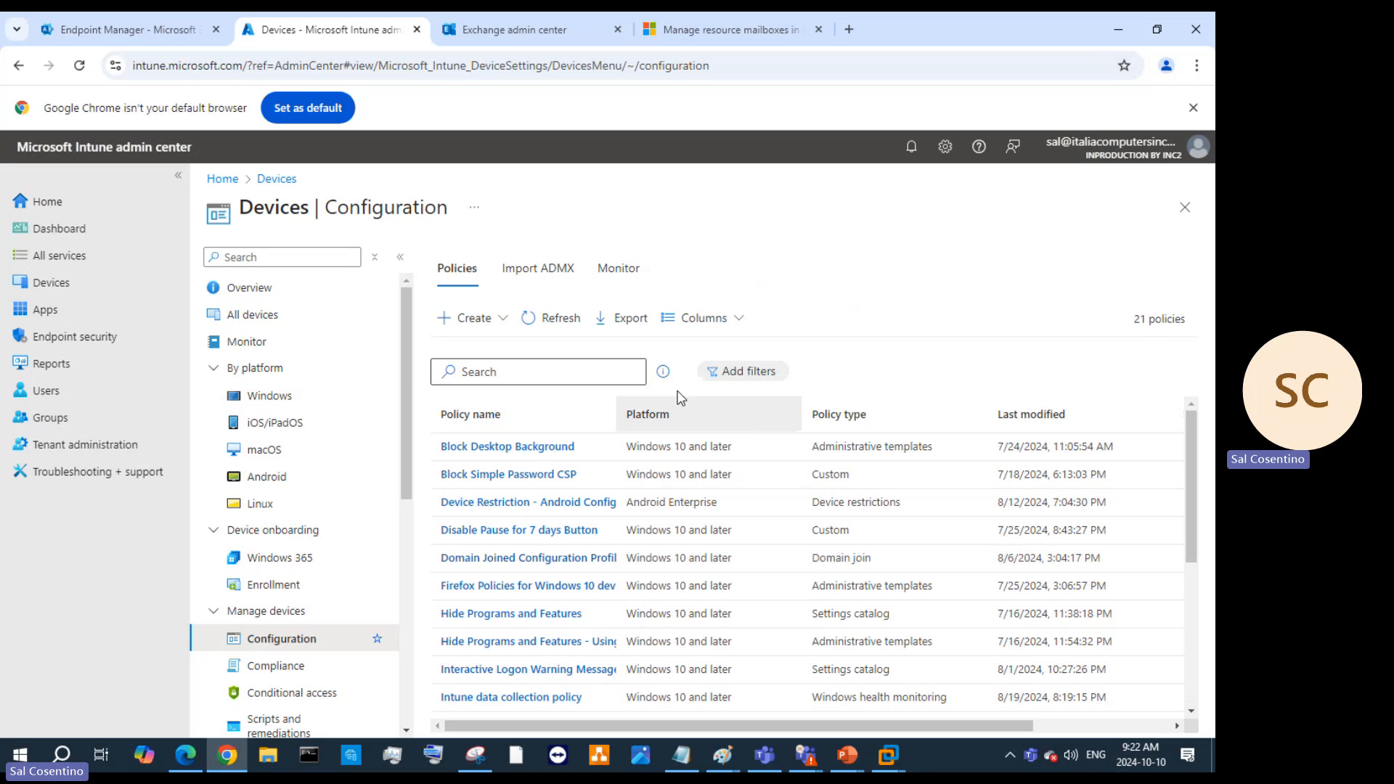
left_click(557, 271)
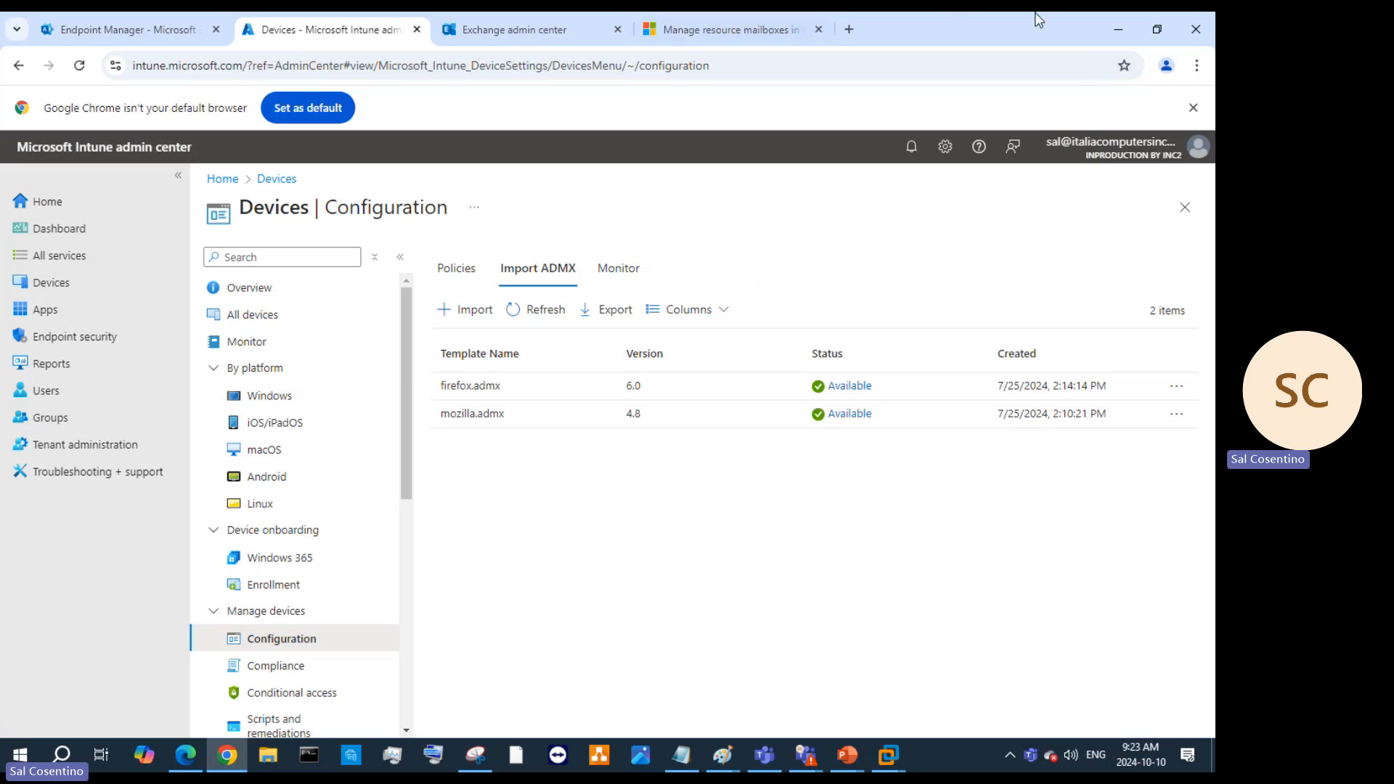
left_click(1112, 22)
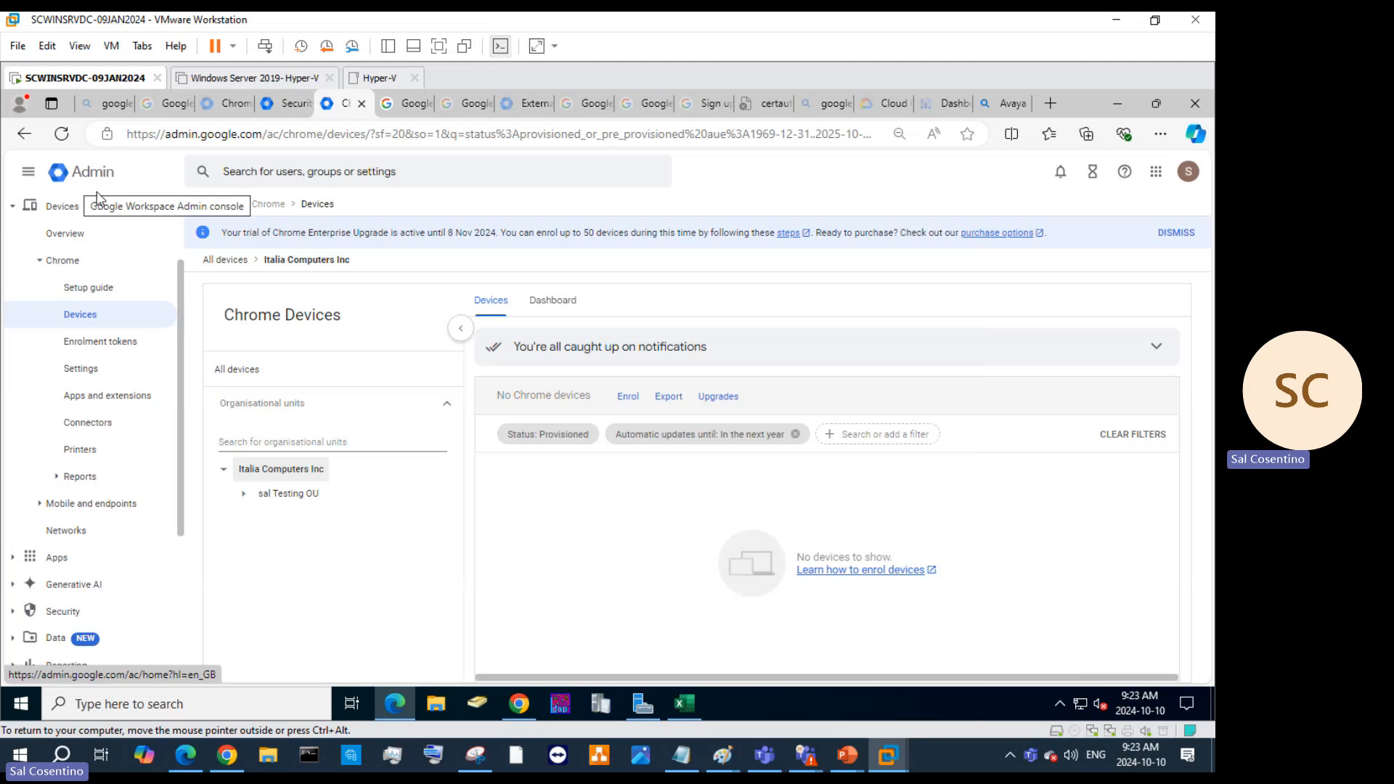
Scroll the Networks page down to the Chromebook-only General settings, all at Google defaults.
scroll(94, 493, "down", 3)
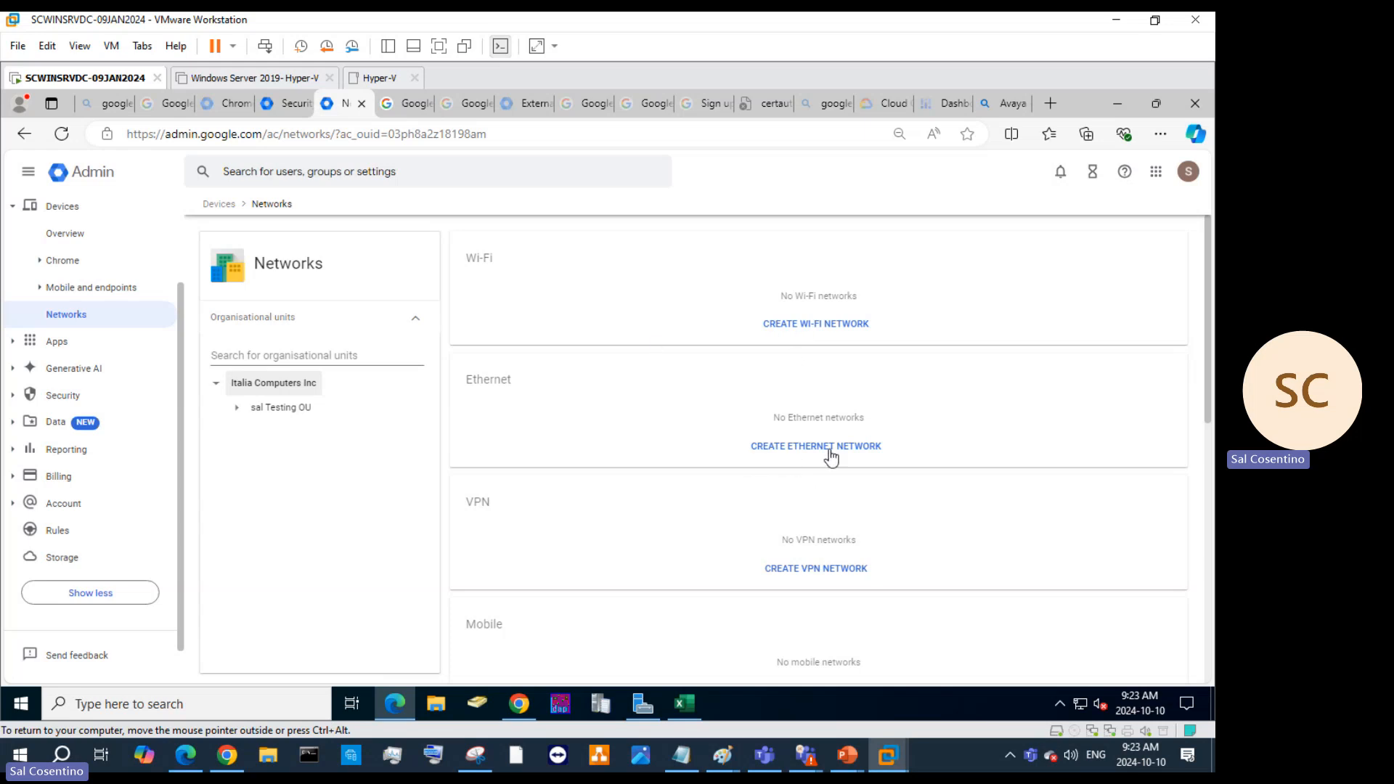
scroll(848, 479, "down", 5)
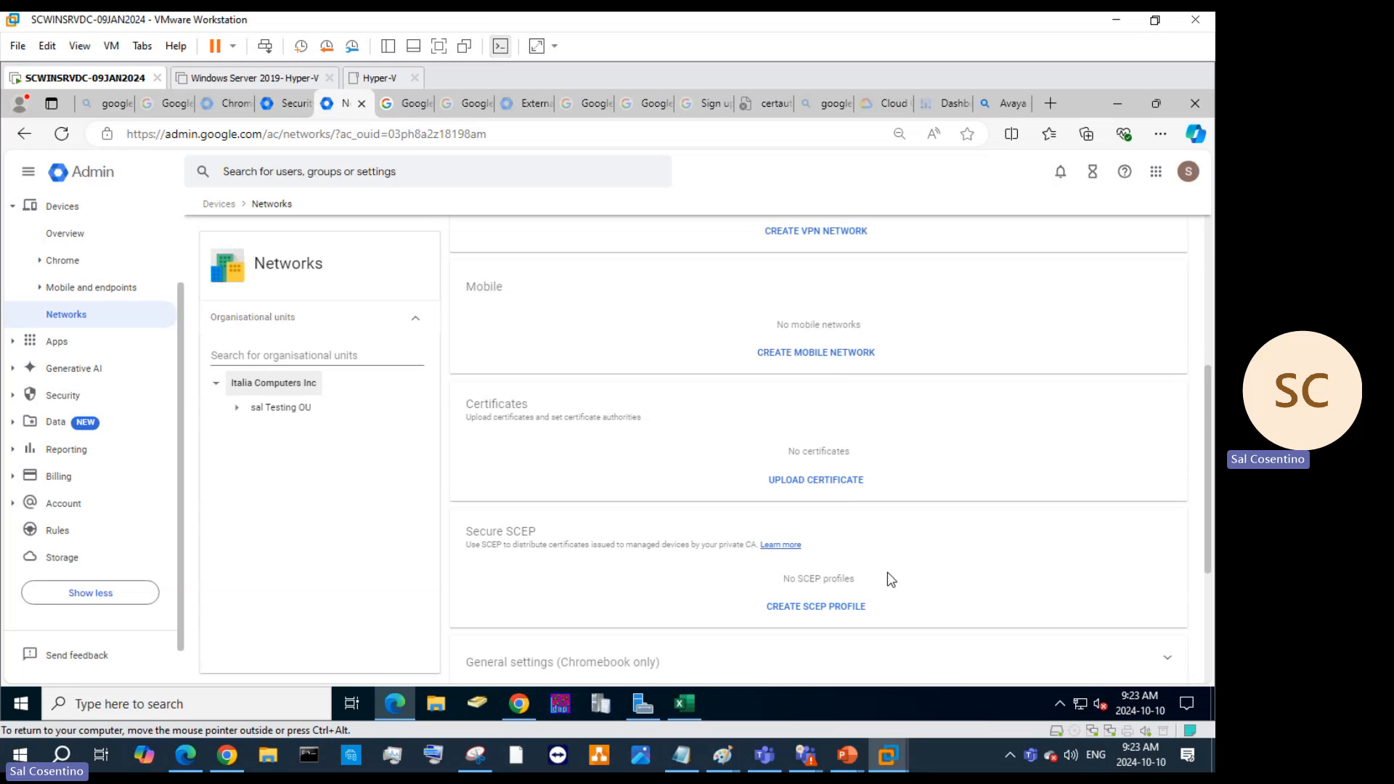
right_click(477, 704)
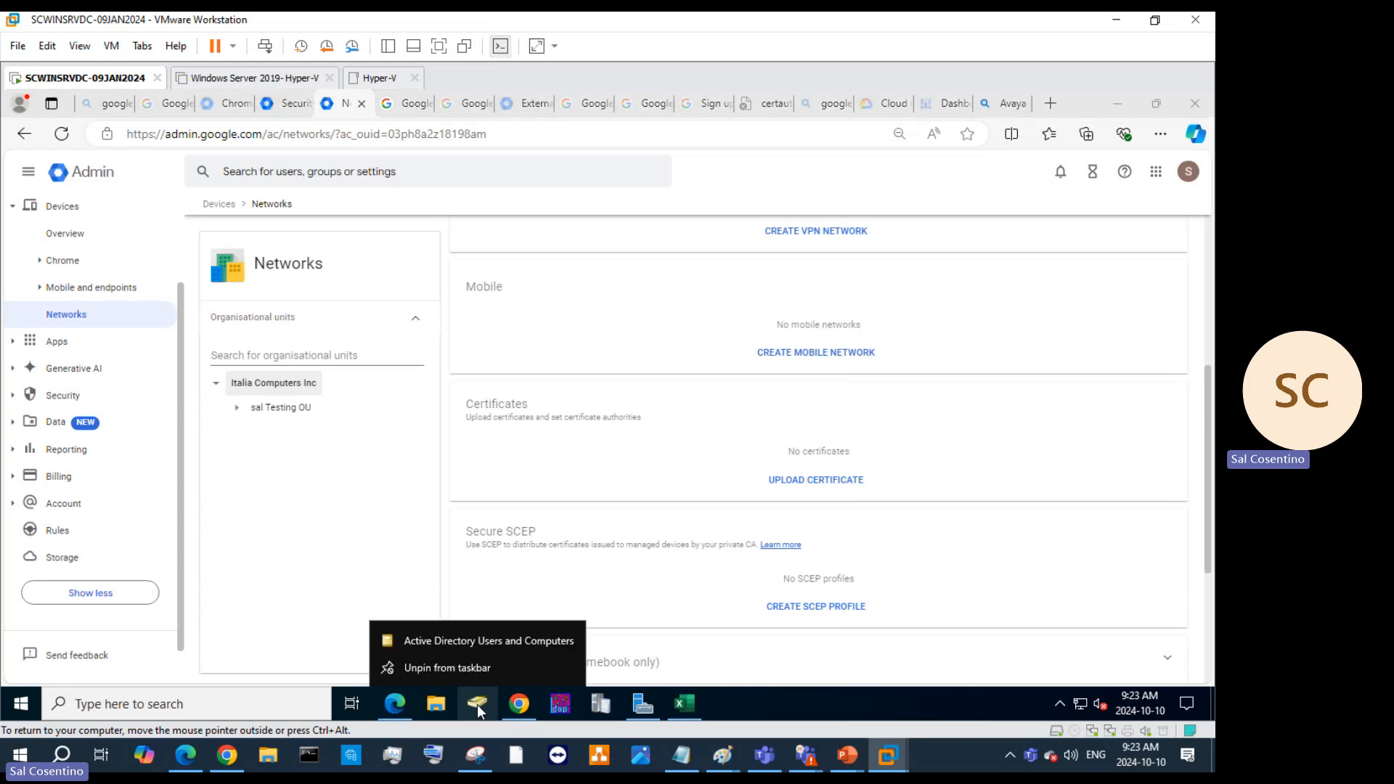
left_click(491, 646)
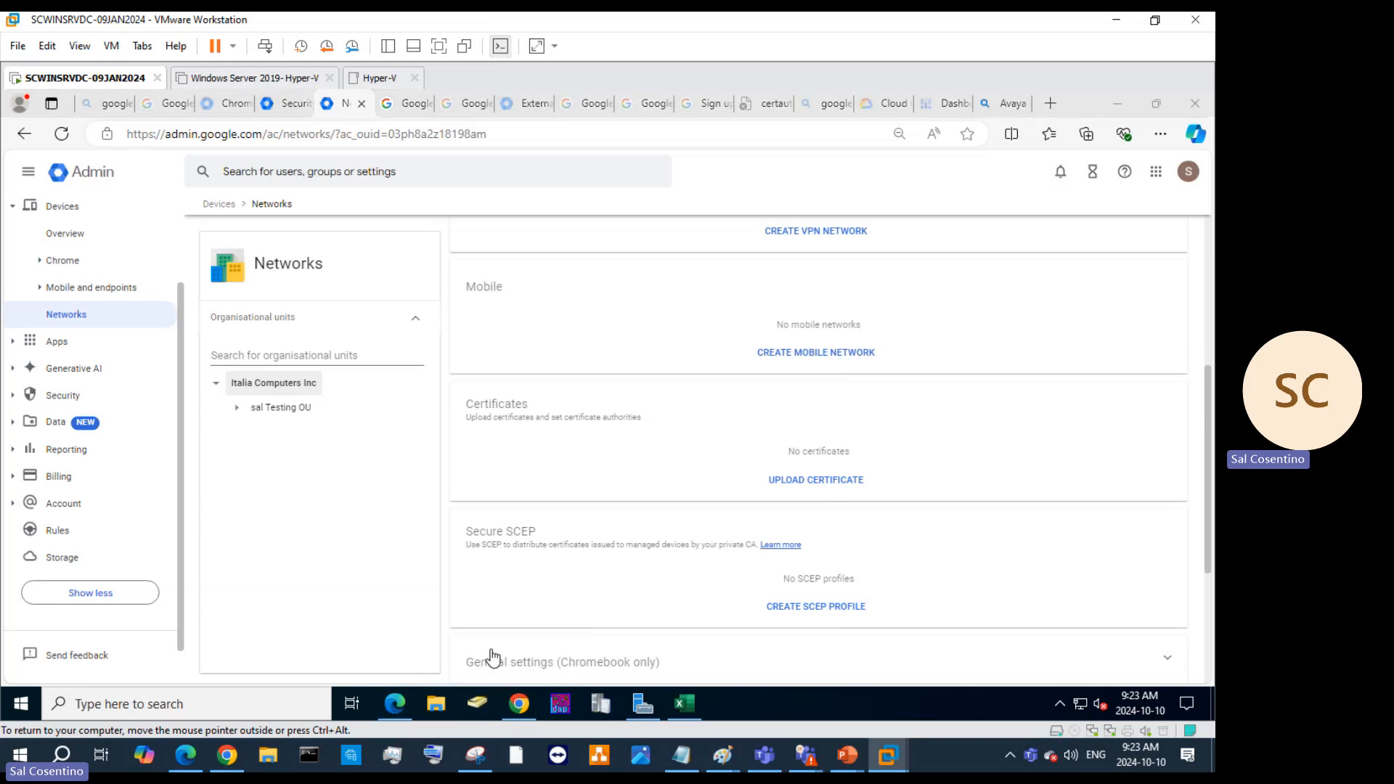
left_click(173, 710)
left_click(879, 430)
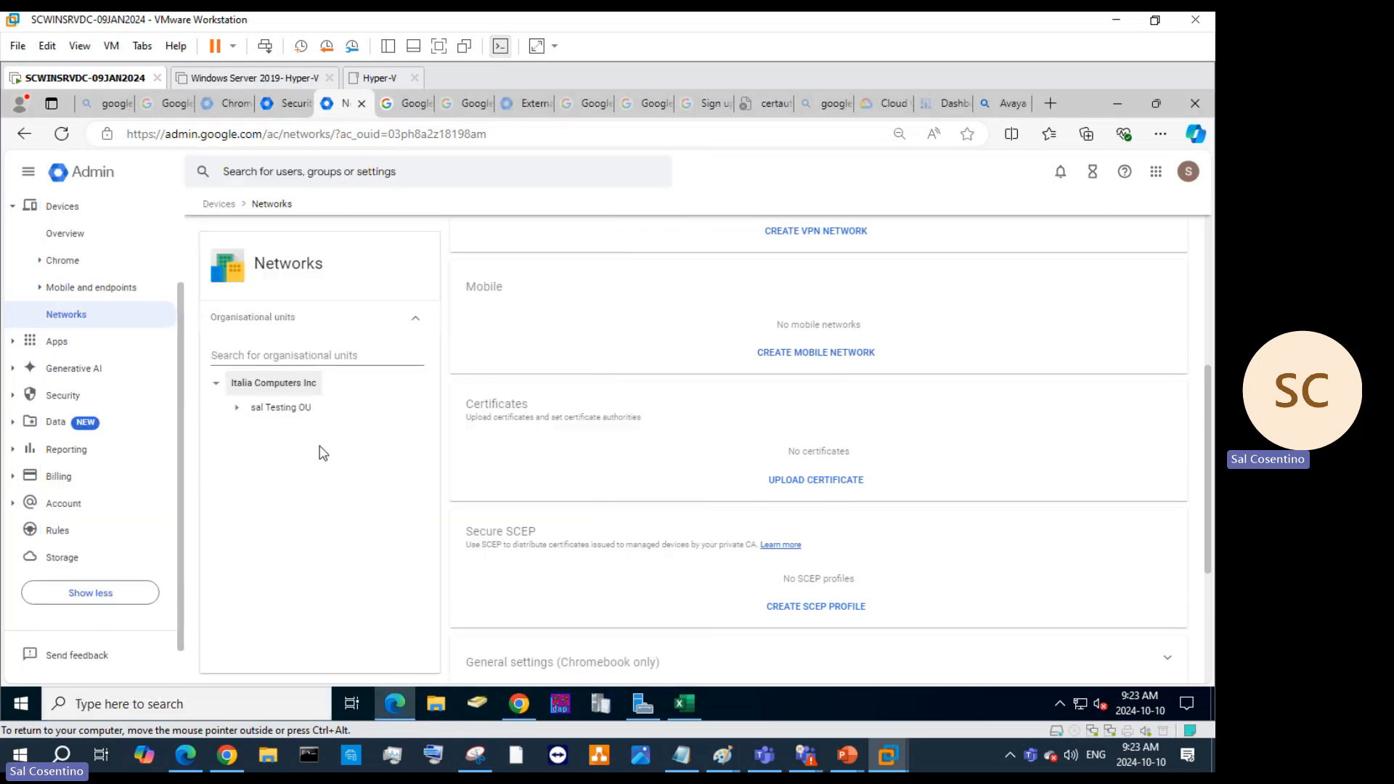
scroll(617, 373, "down", 3)
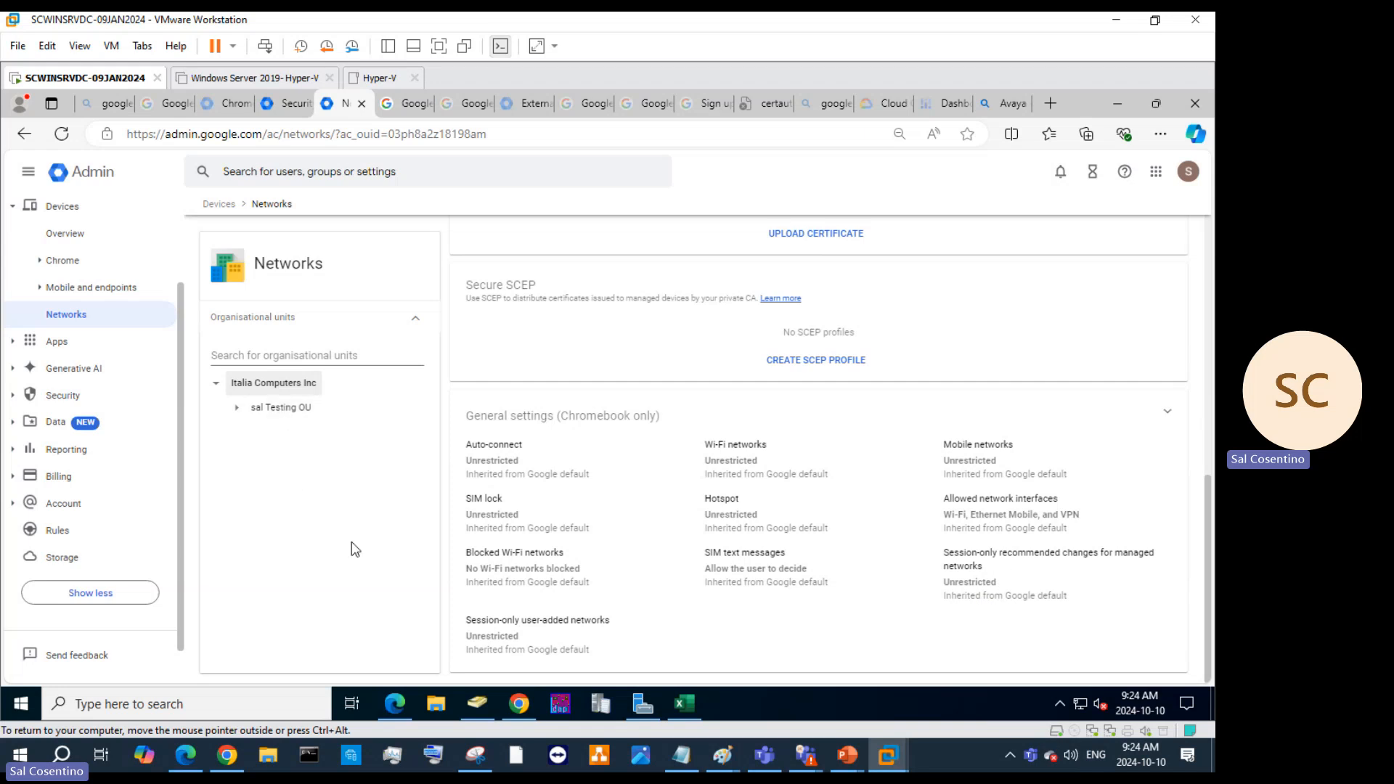
Try a 'gp' search in the Start menu, then reopen an empty search panel.
left_click(249, 702)
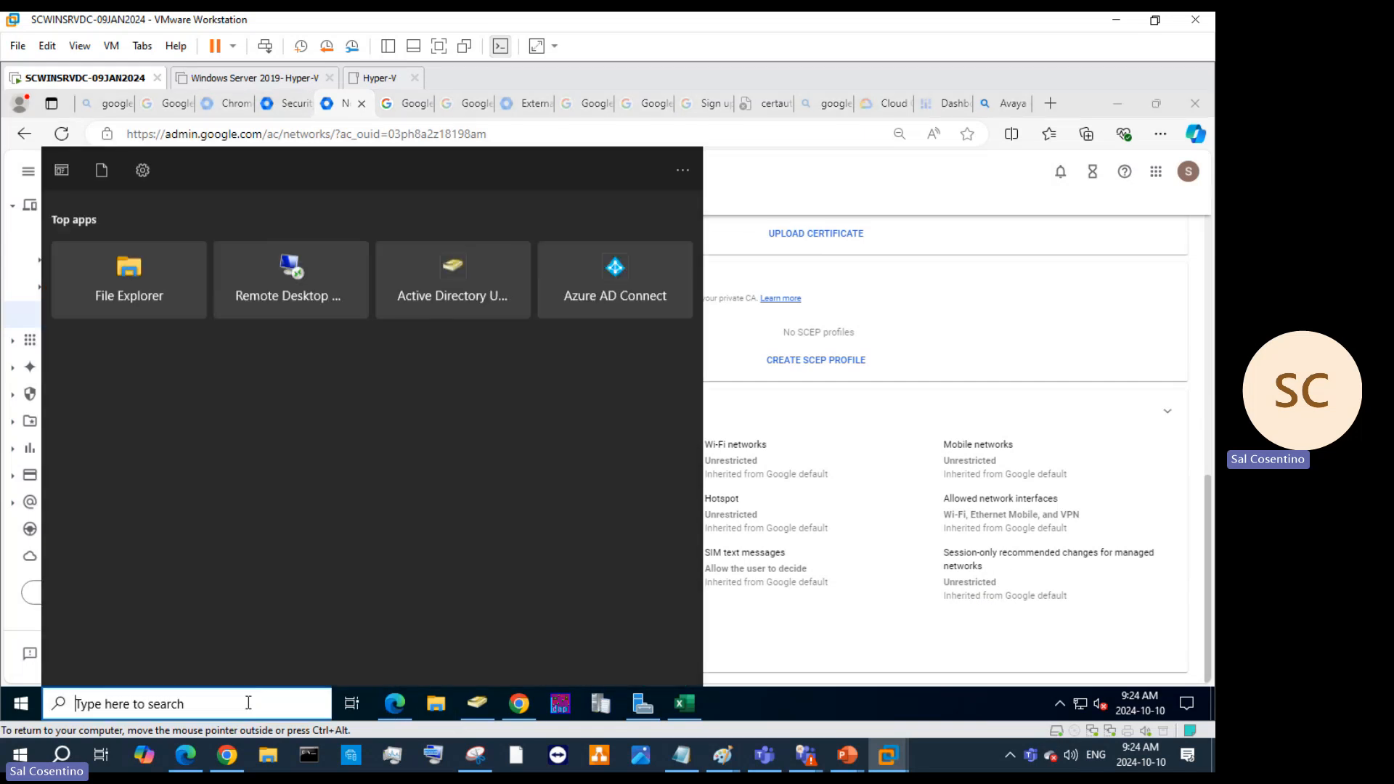
type("gp")
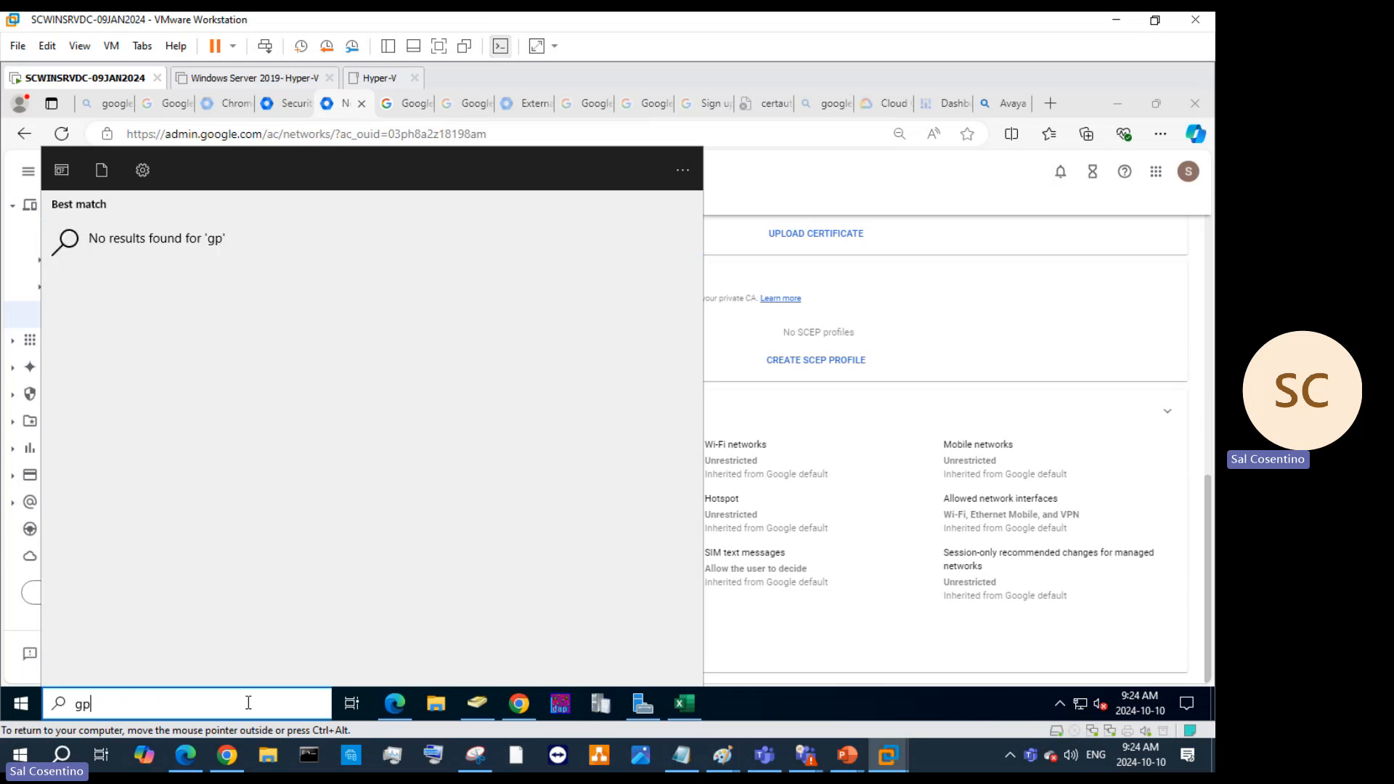
key("BackSpace")
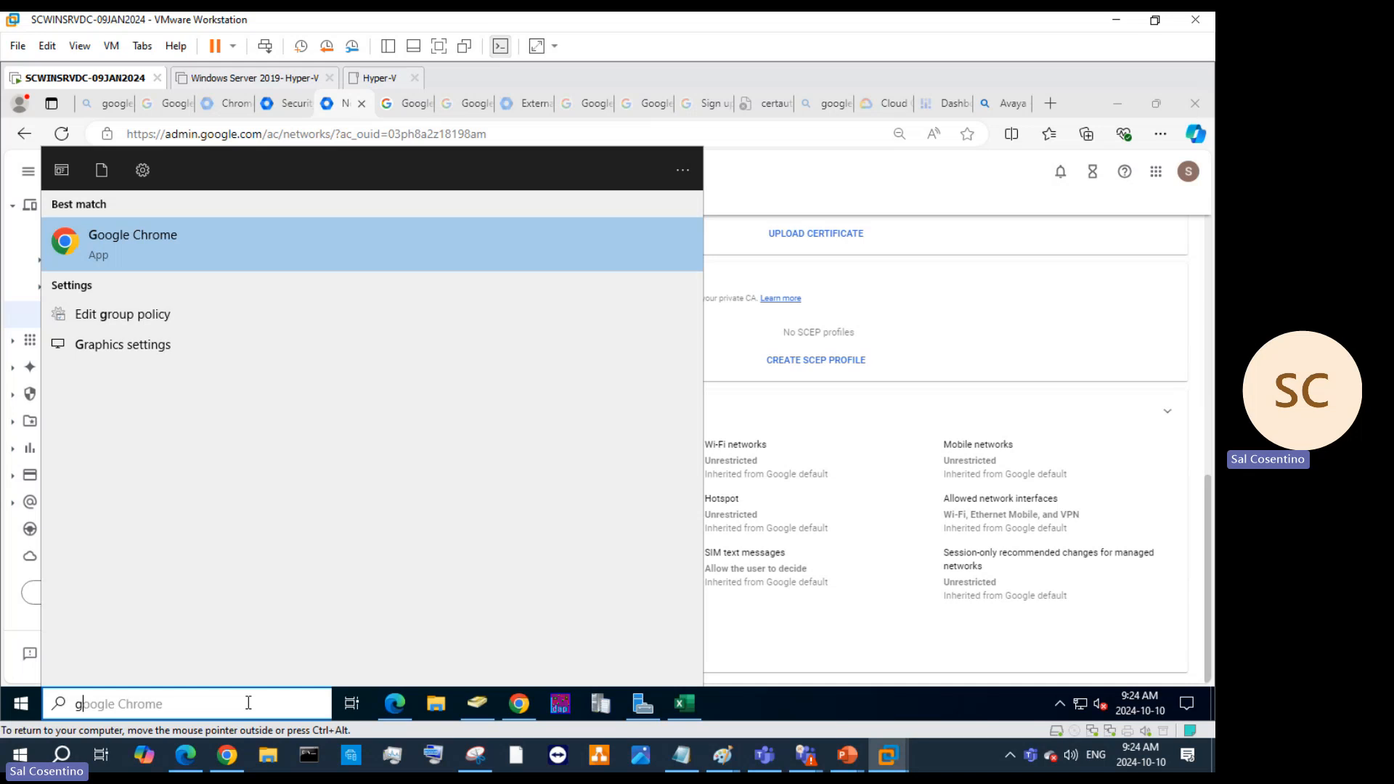
left_click(1009, 300)
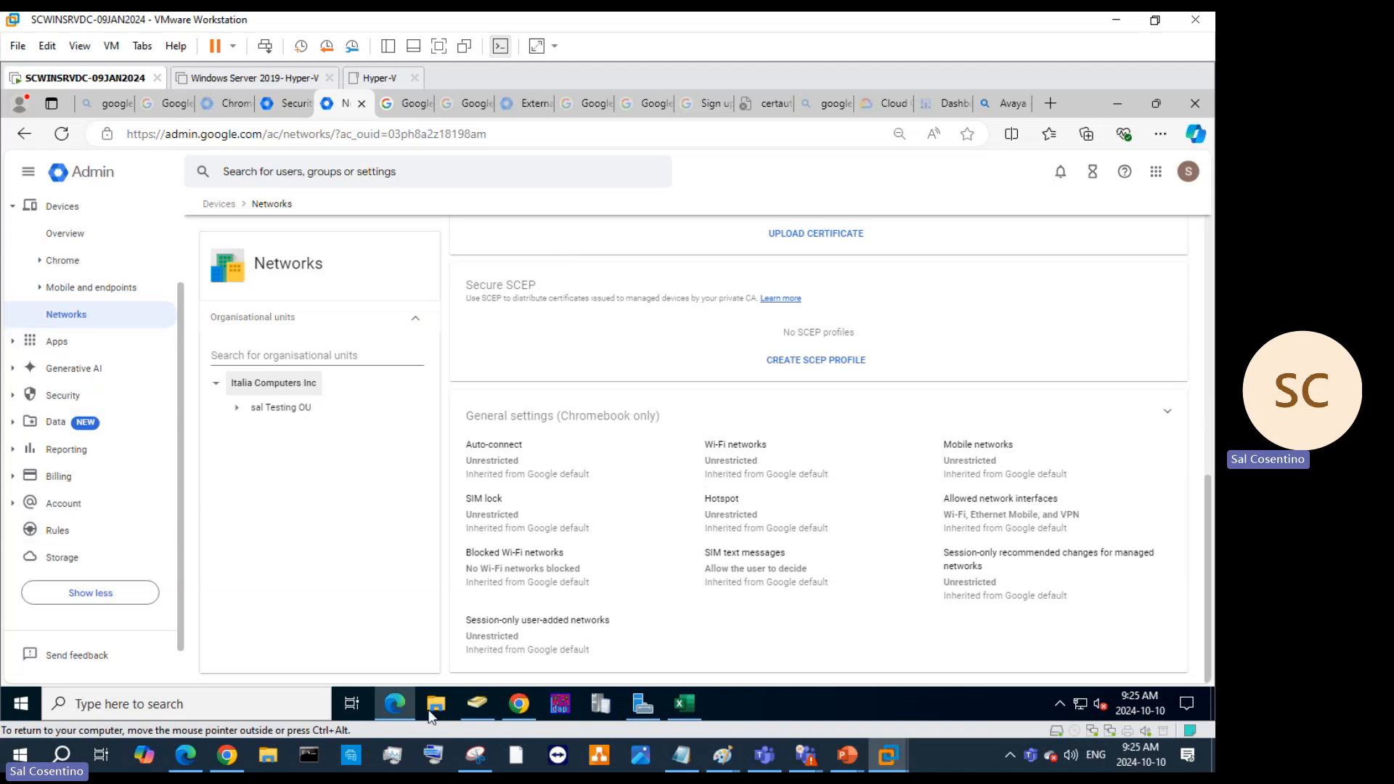
left_click(202, 707)
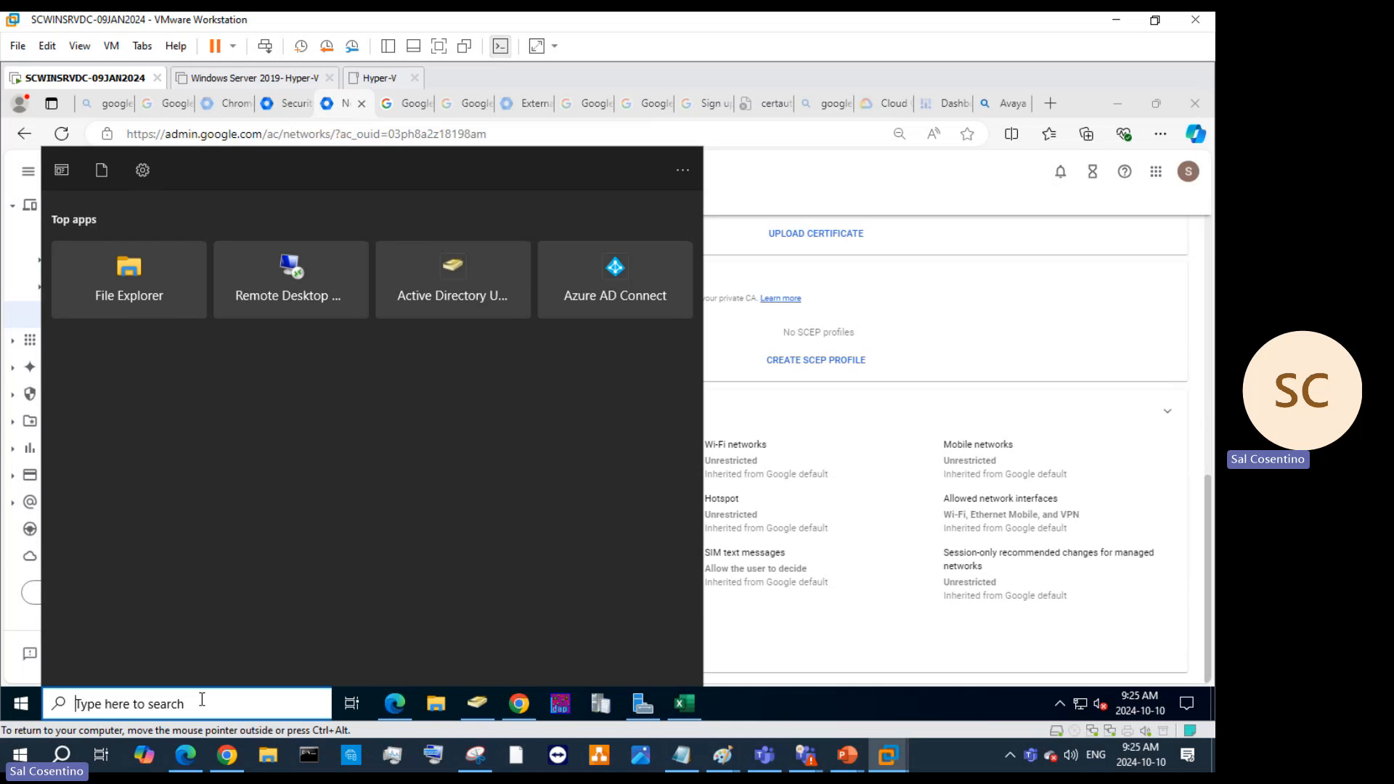
Launch Group Policy Management from a 'gro' search and expand the italiacomputers.local domain.
type("gro")
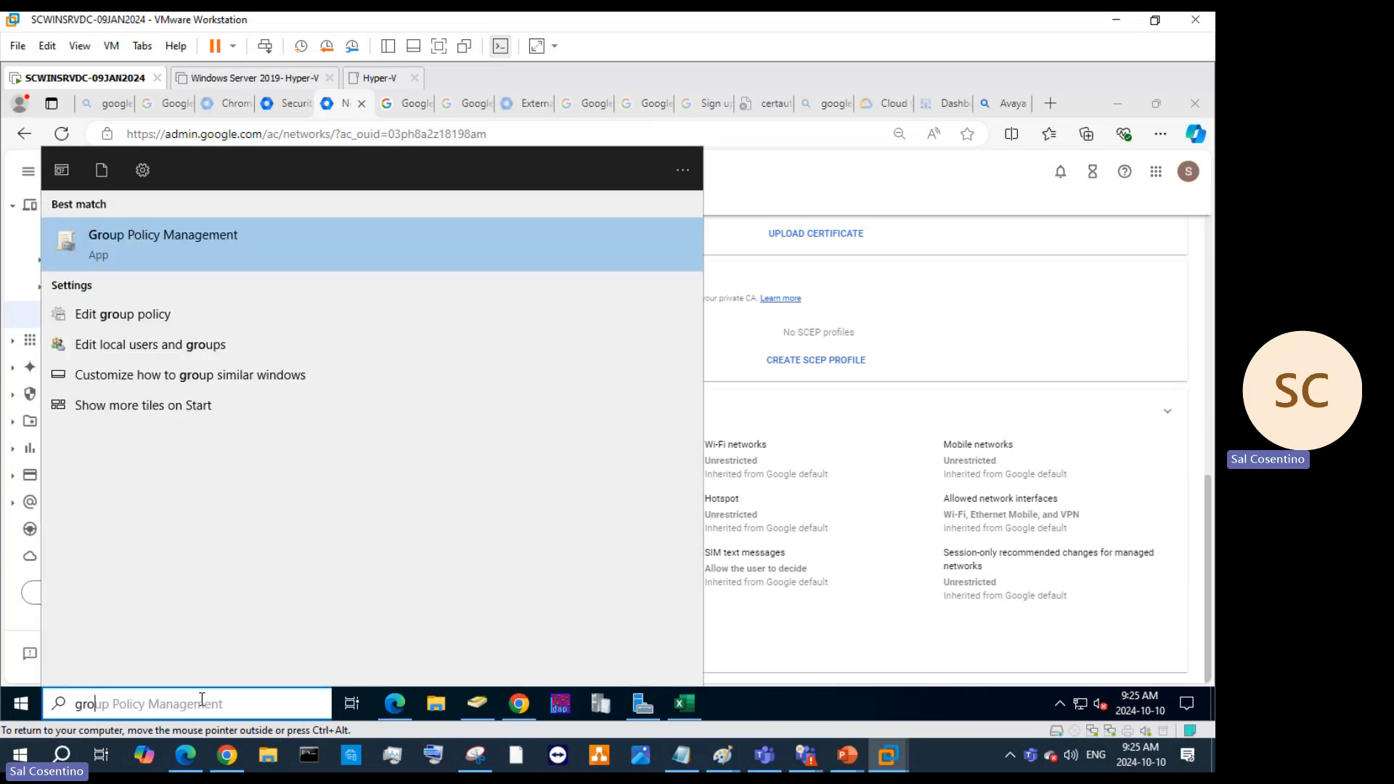
key("Return")
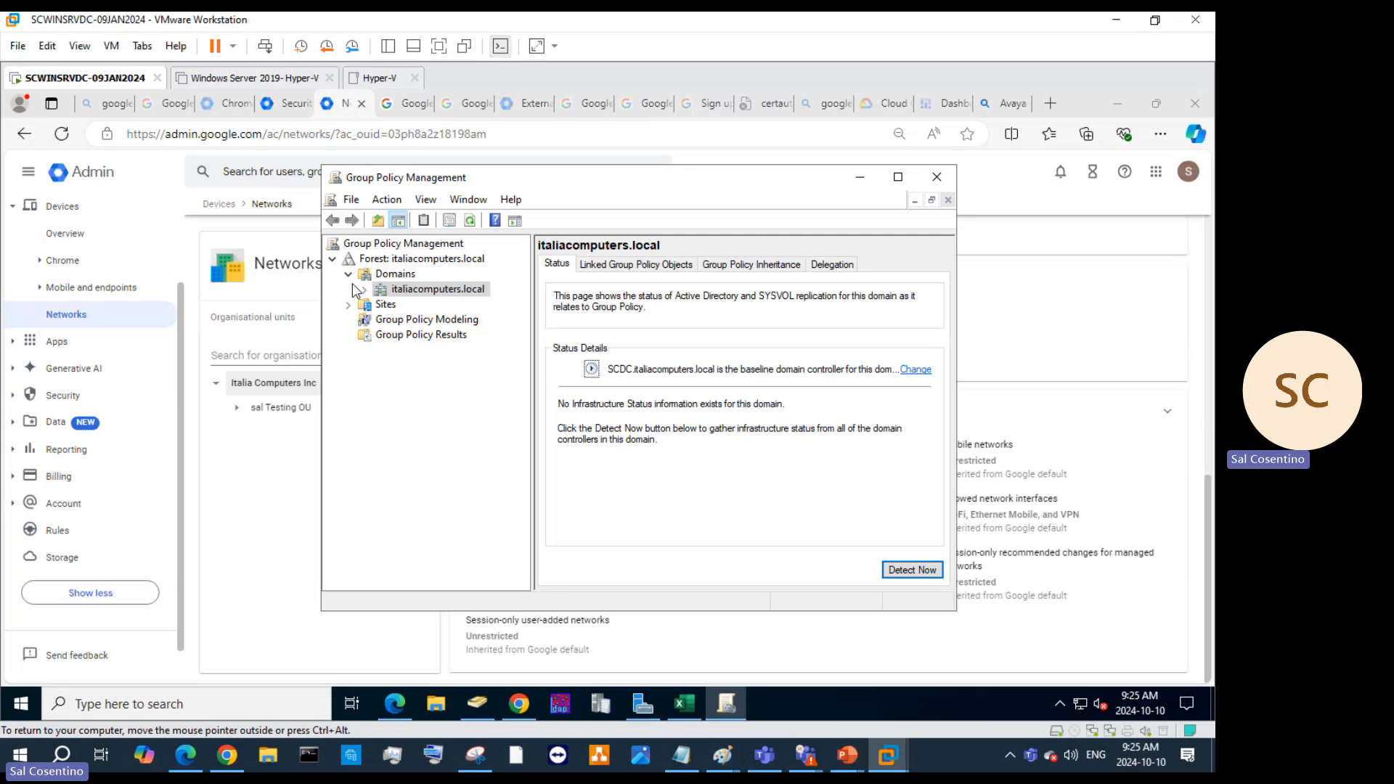
left_click(366, 290)
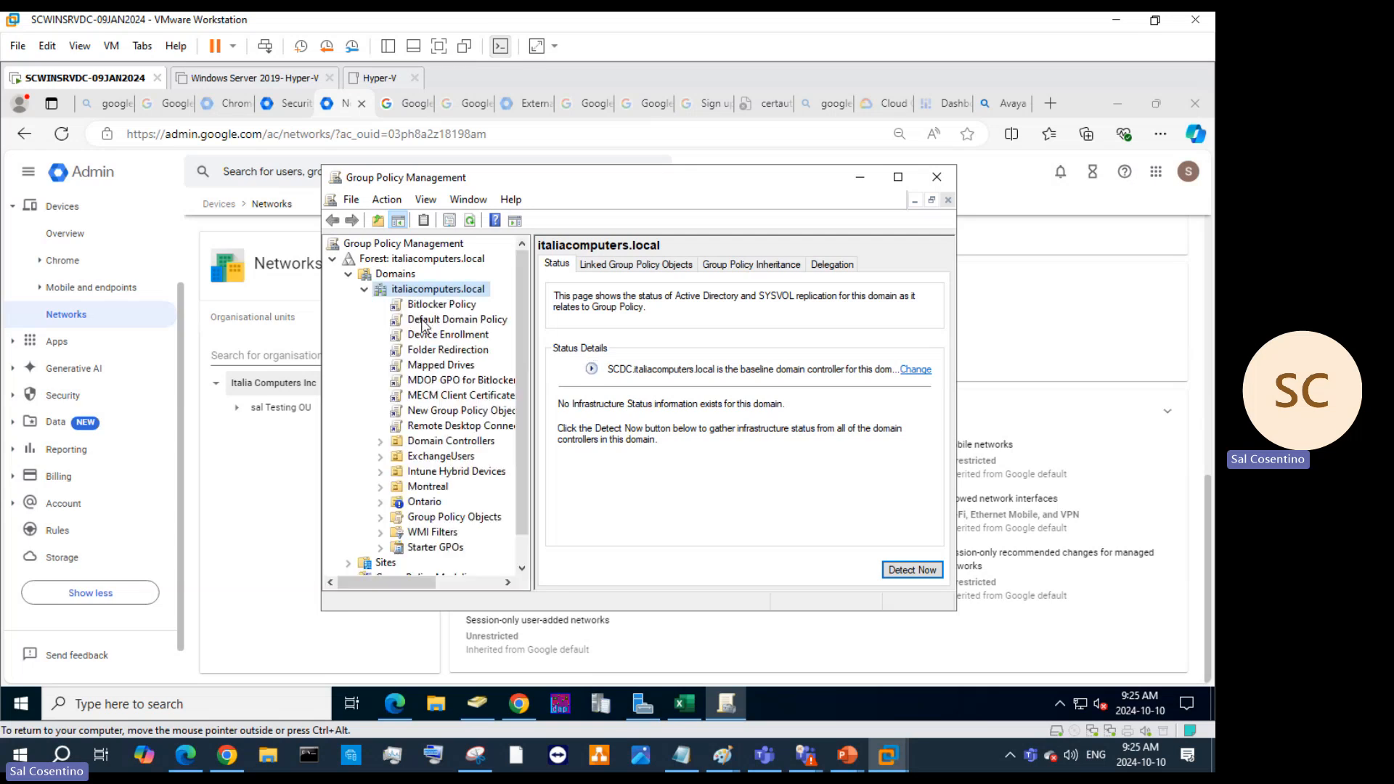
left_click(416, 354)
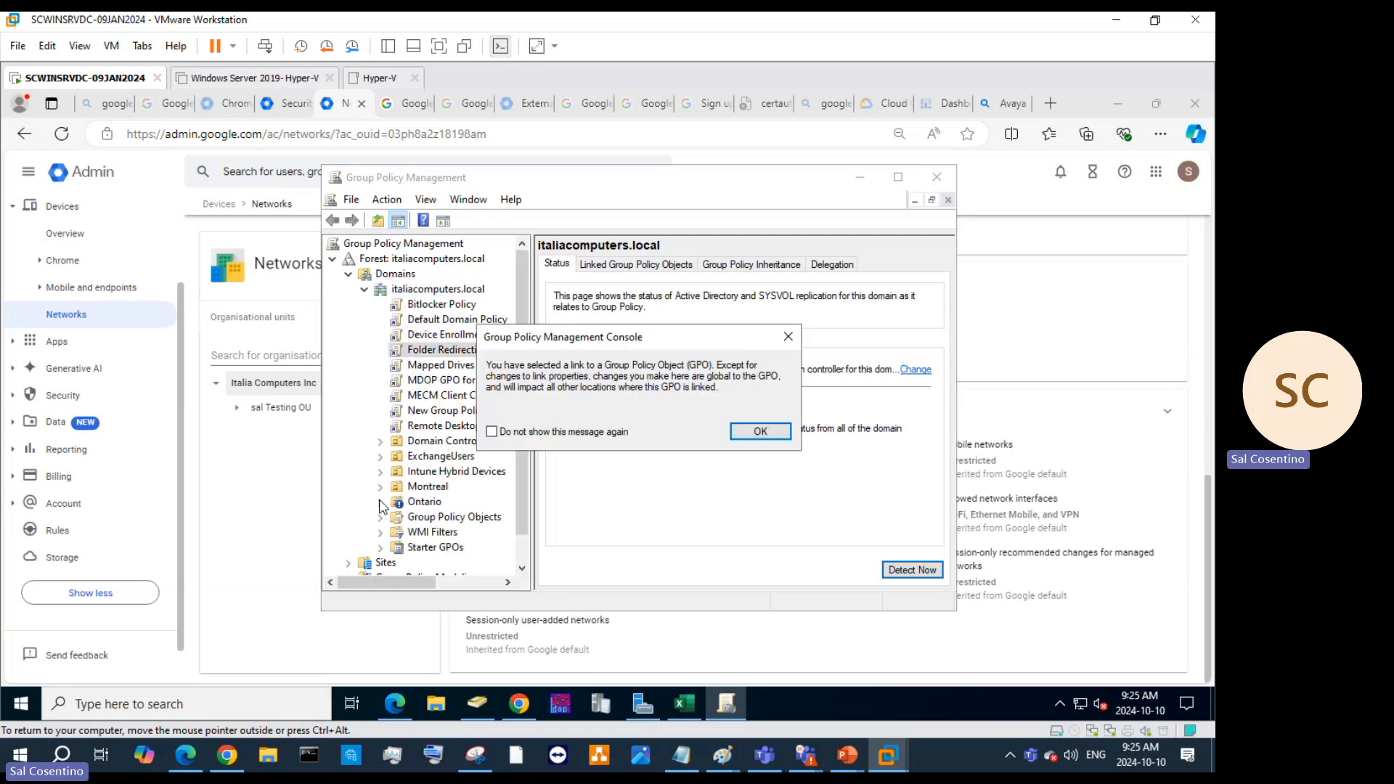
left_click(774, 437)
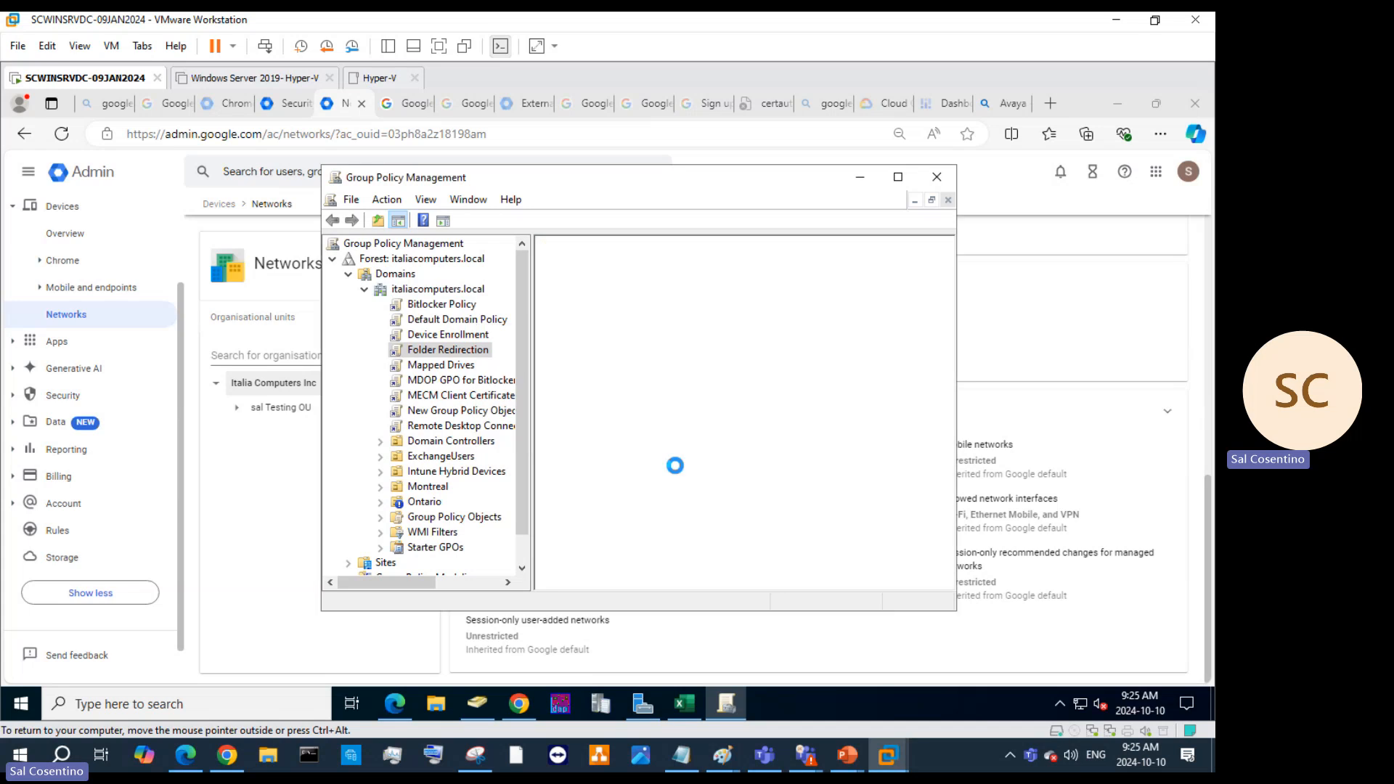
scroll(517, 481, "down", 1)
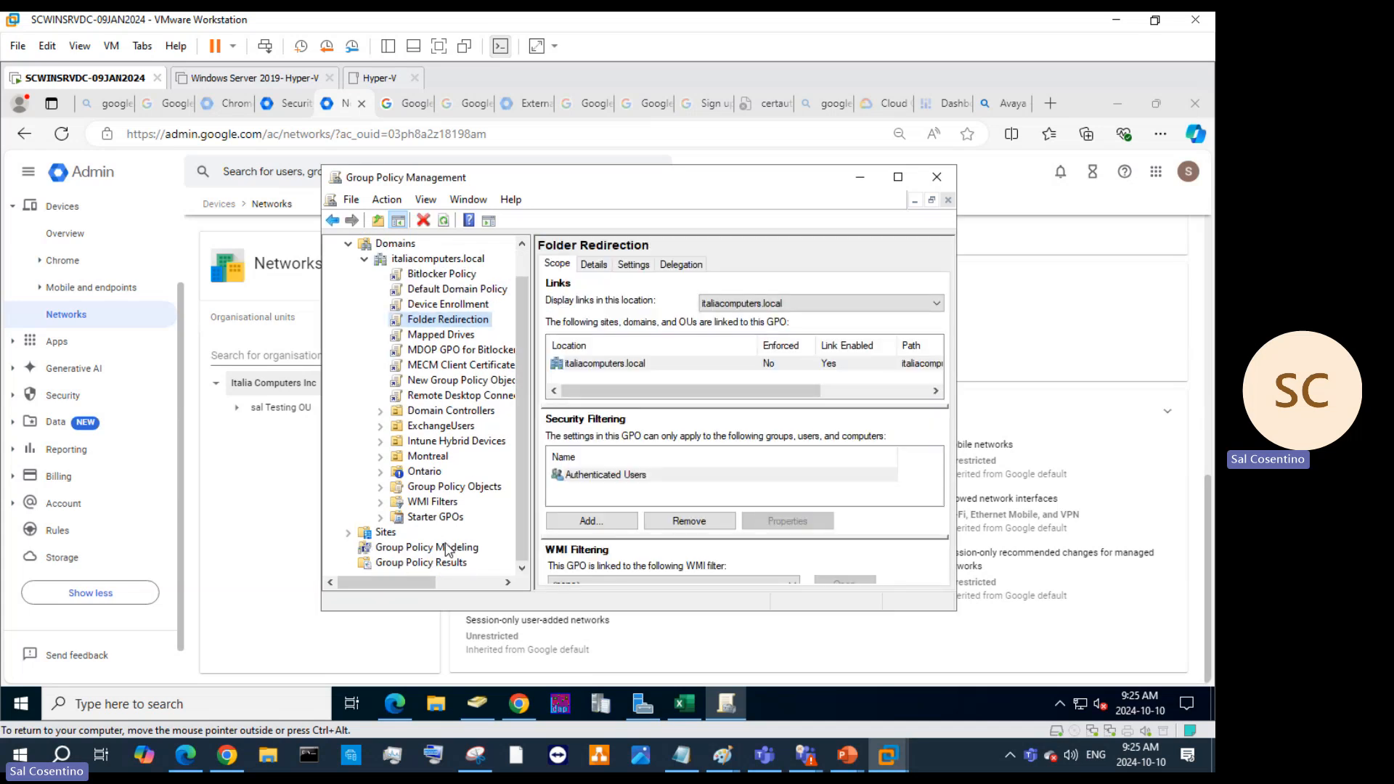
Create the domain's Starter GPOs folder and open the Bitlocker Policy GPO for editing.
left_click(414, 517)
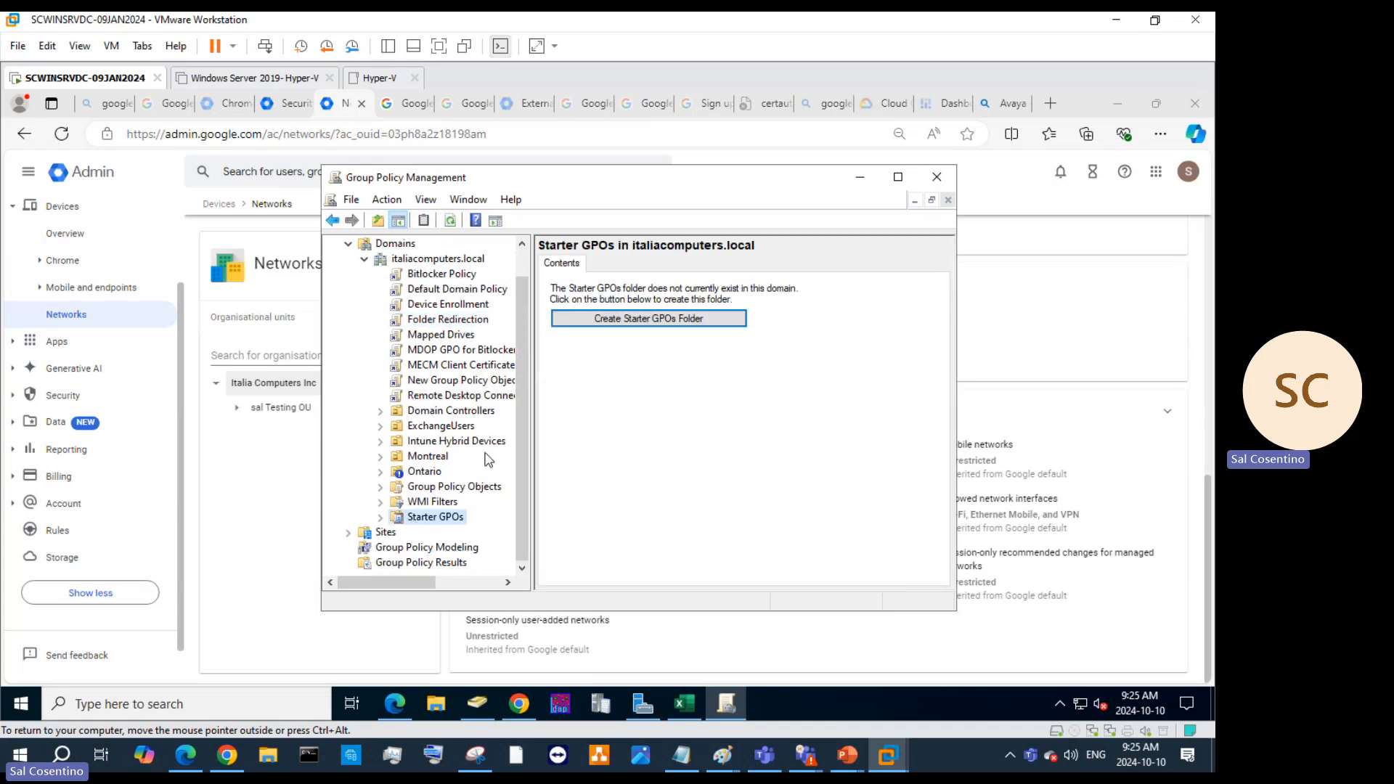
left_click(634, 319)
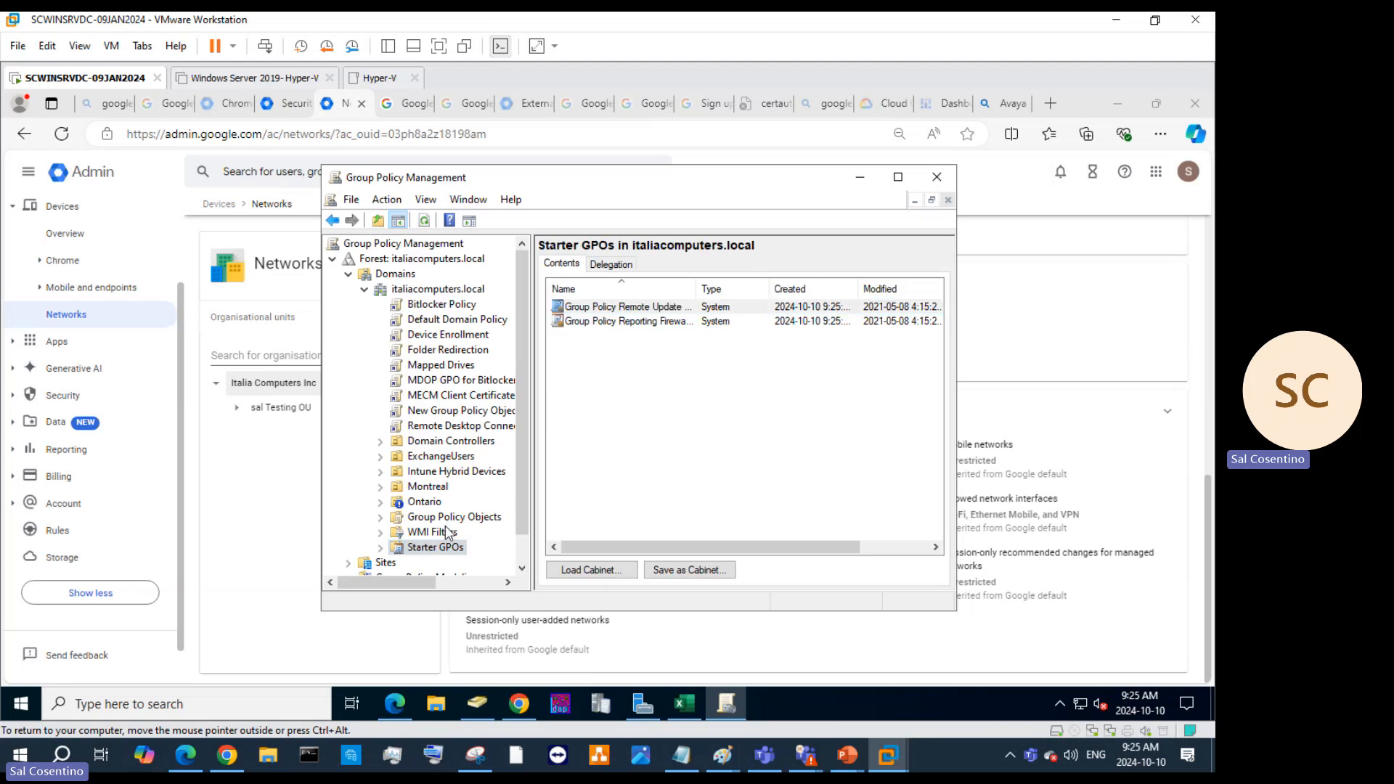
scroll(422, 511, "down", 1)
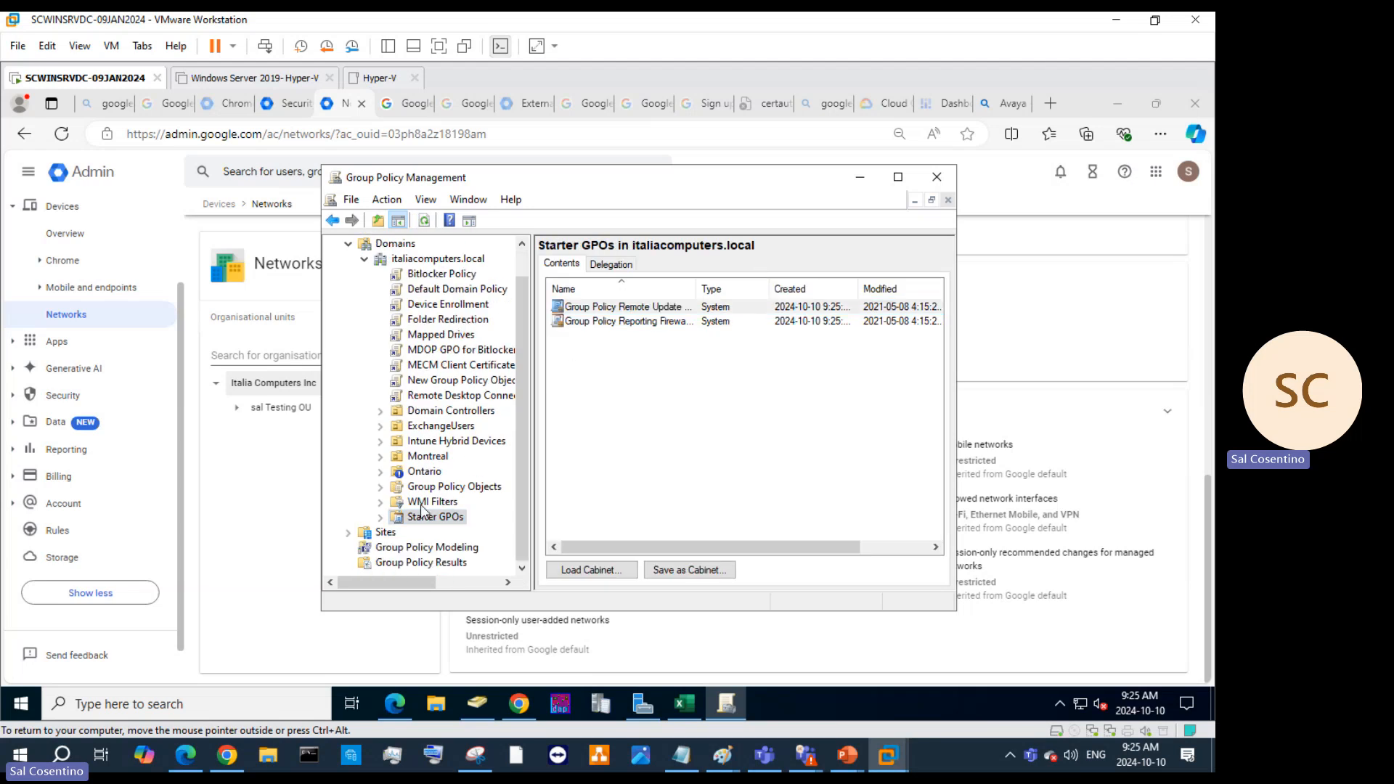
right_click(418, 311)
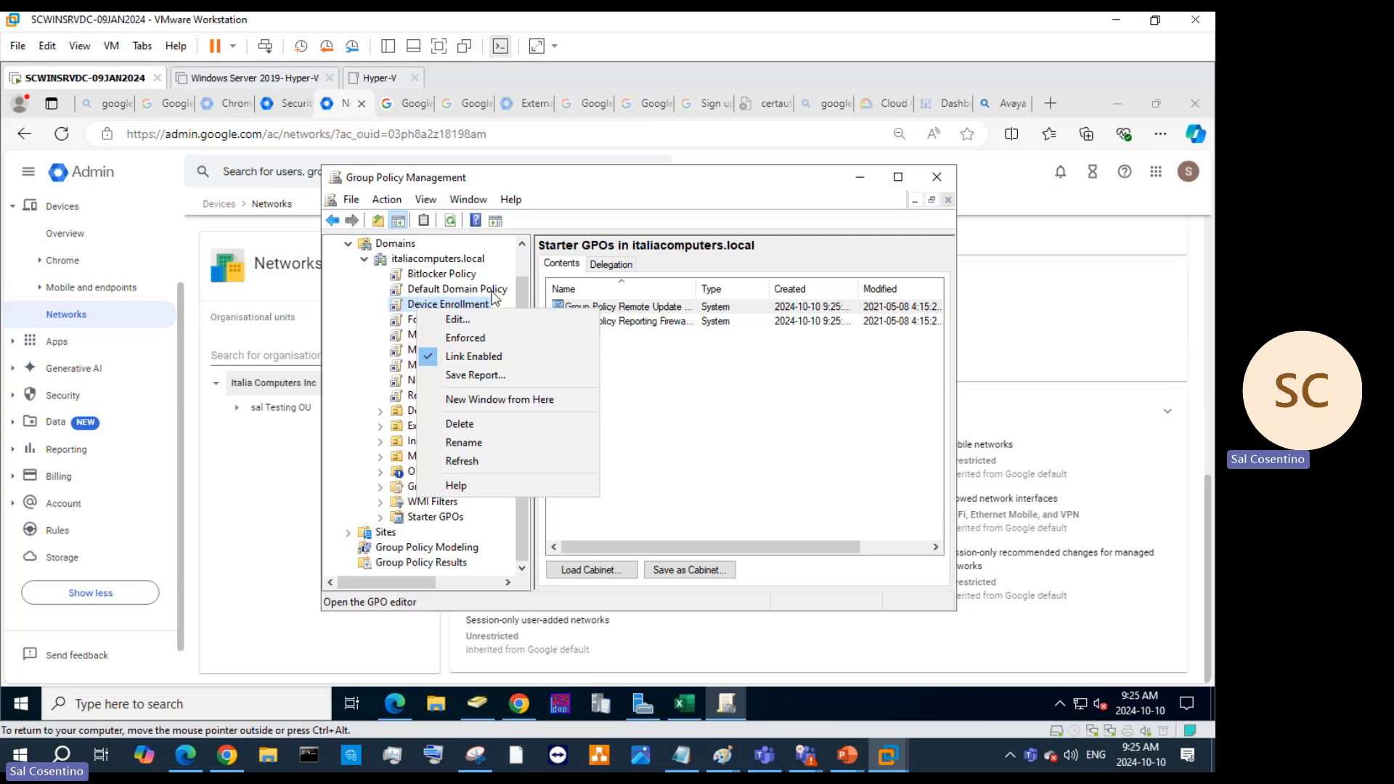
right_click(444, 273)
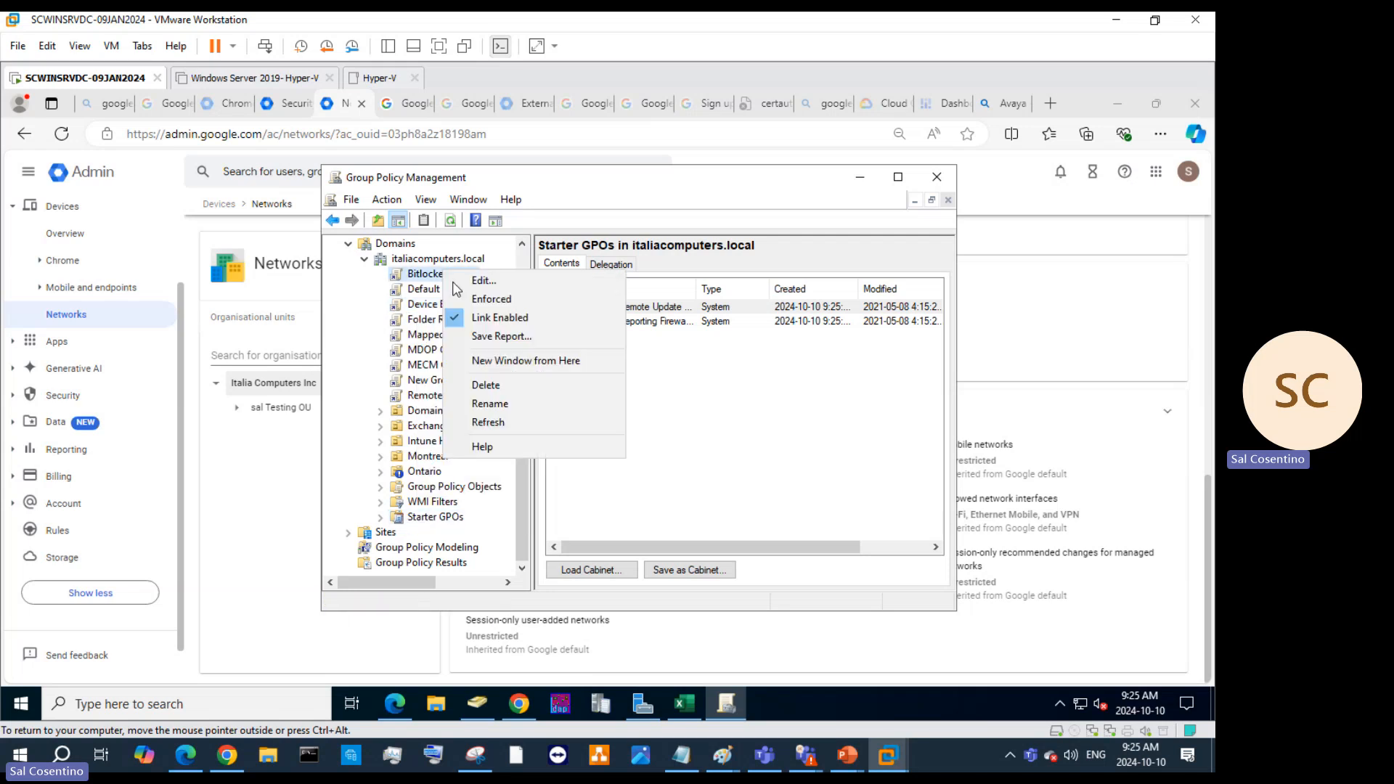
key("Escape")
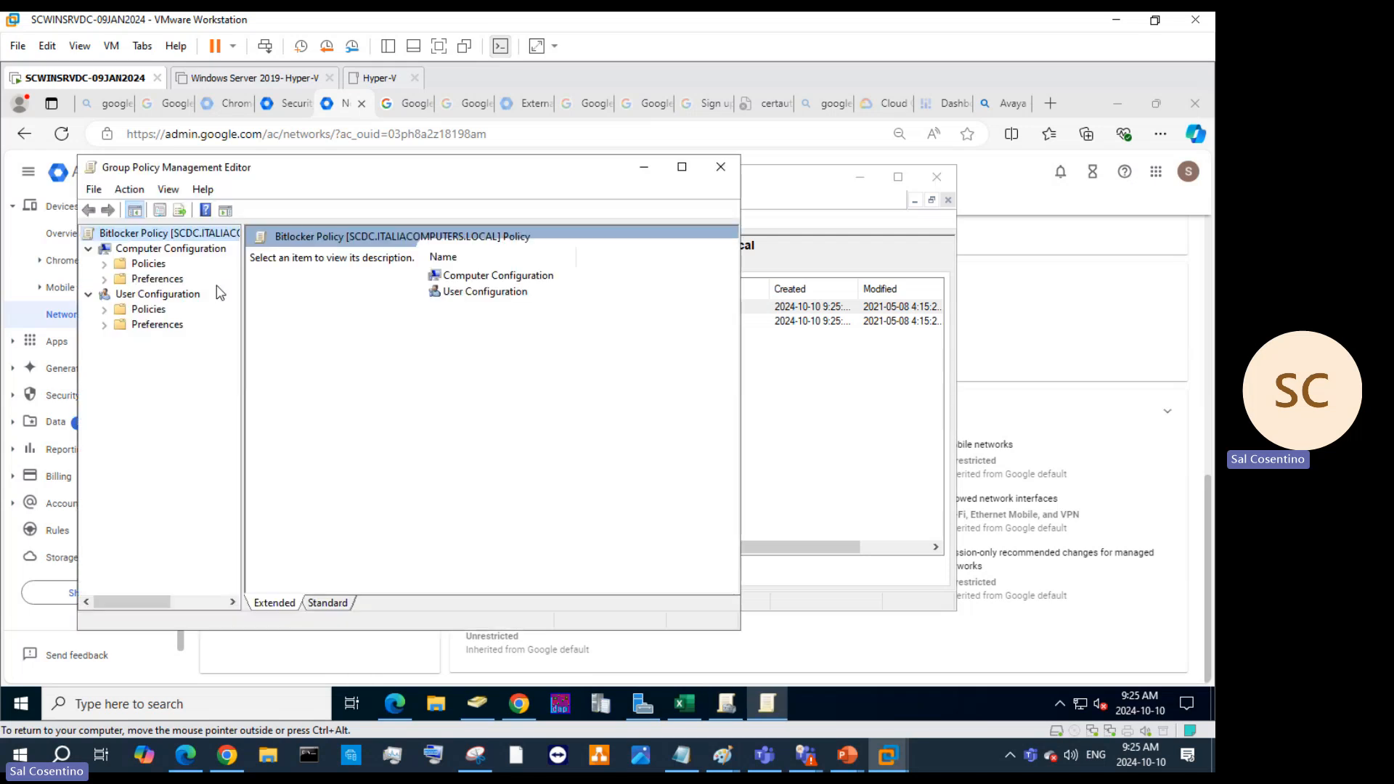
Show Computer Configuration's Control Panel Settings preferences and bring up the New options on Printers.
left_click(104, 281)
left_click(135, 313)
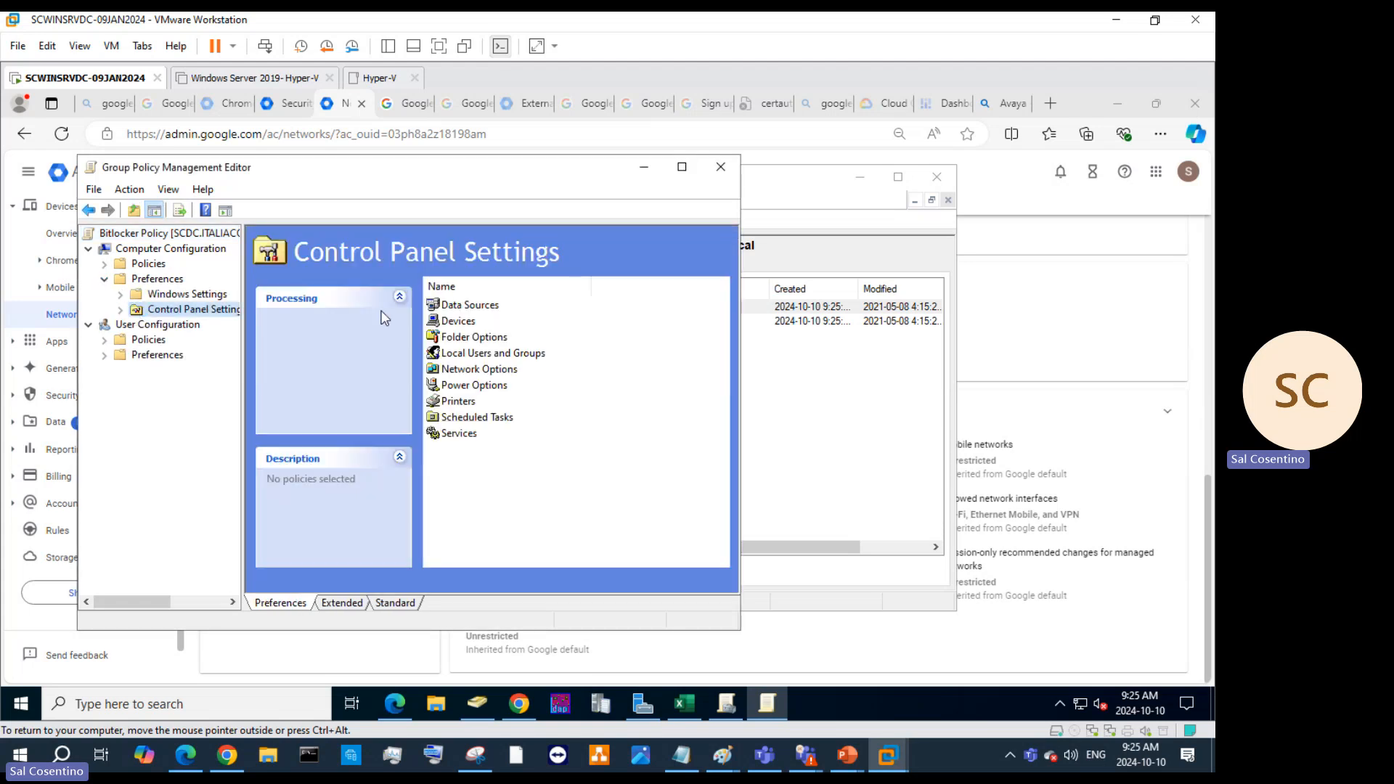
right_click(452, 305)
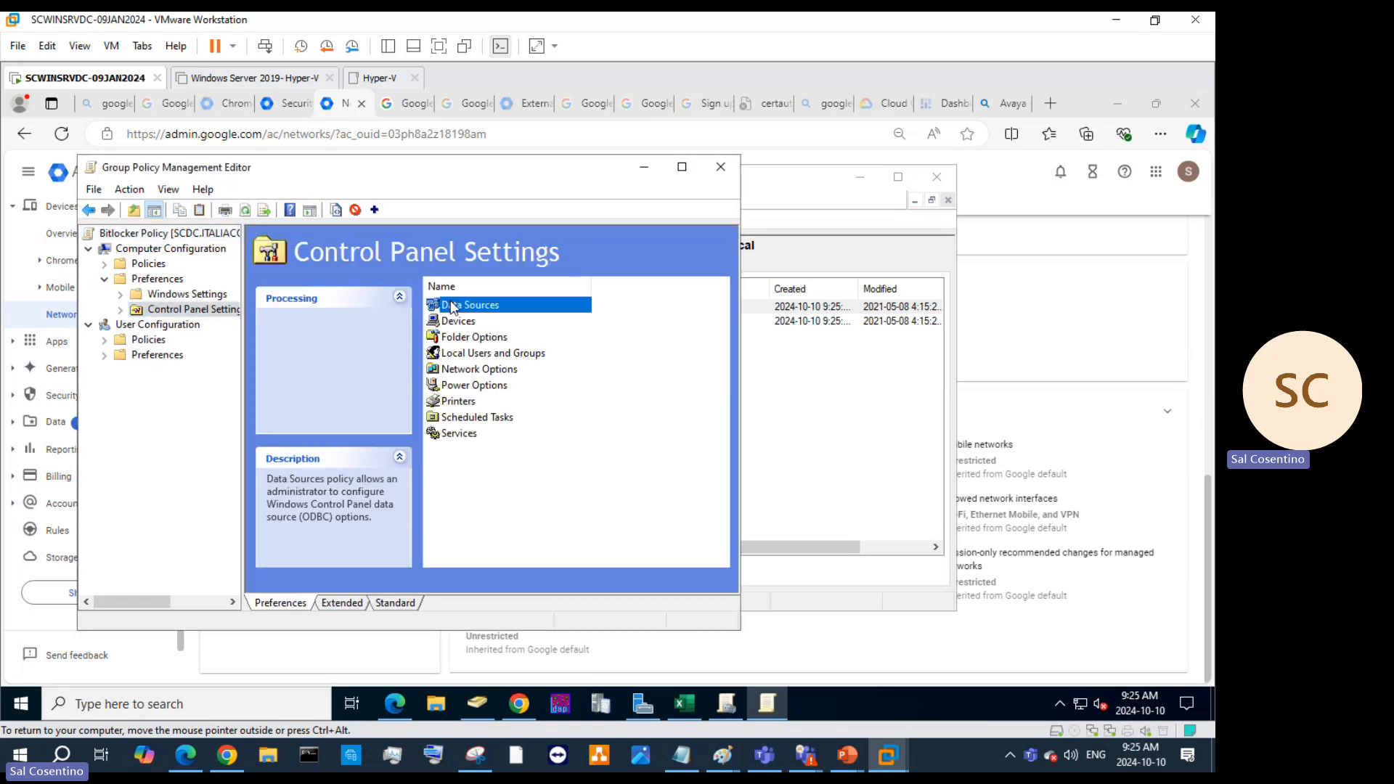
left_click(434, 354)
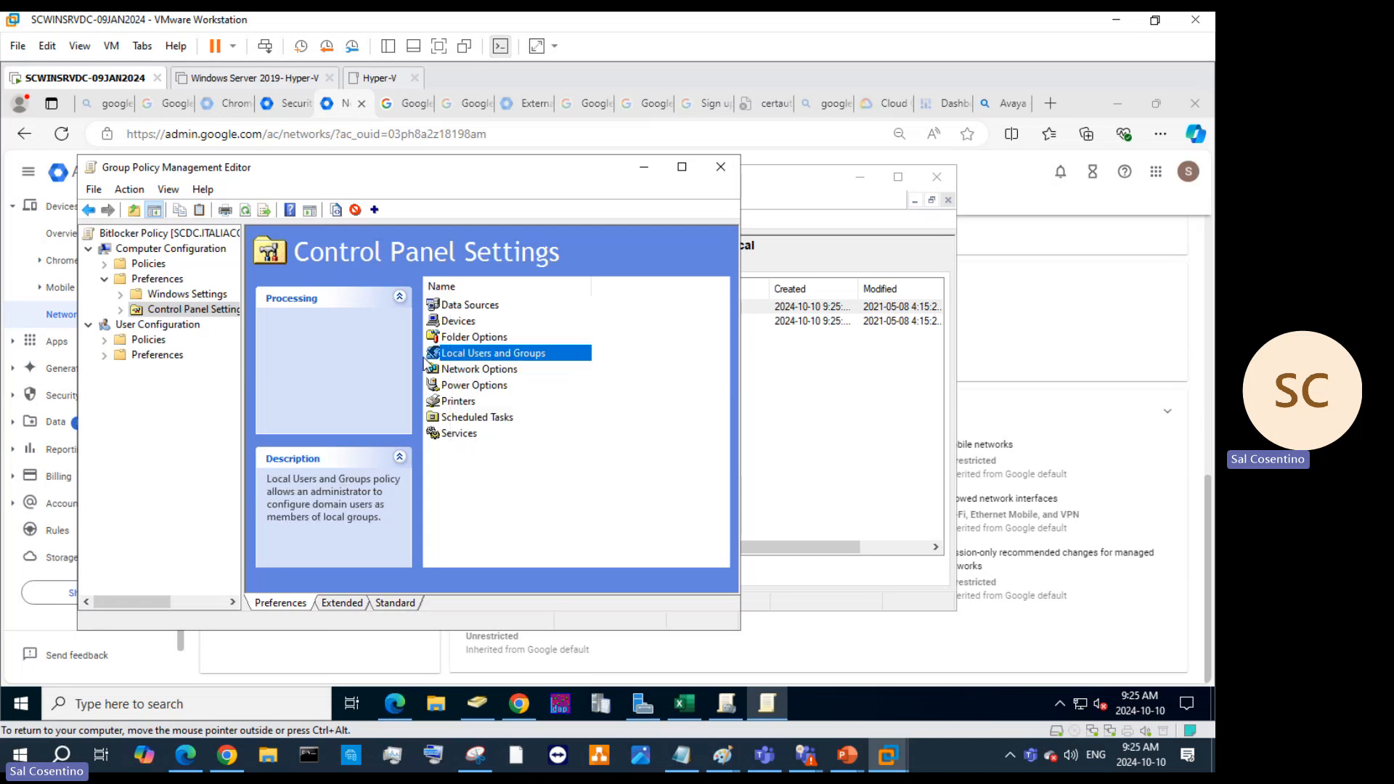
right_click(467, 405)
mouse_move(498, 415)
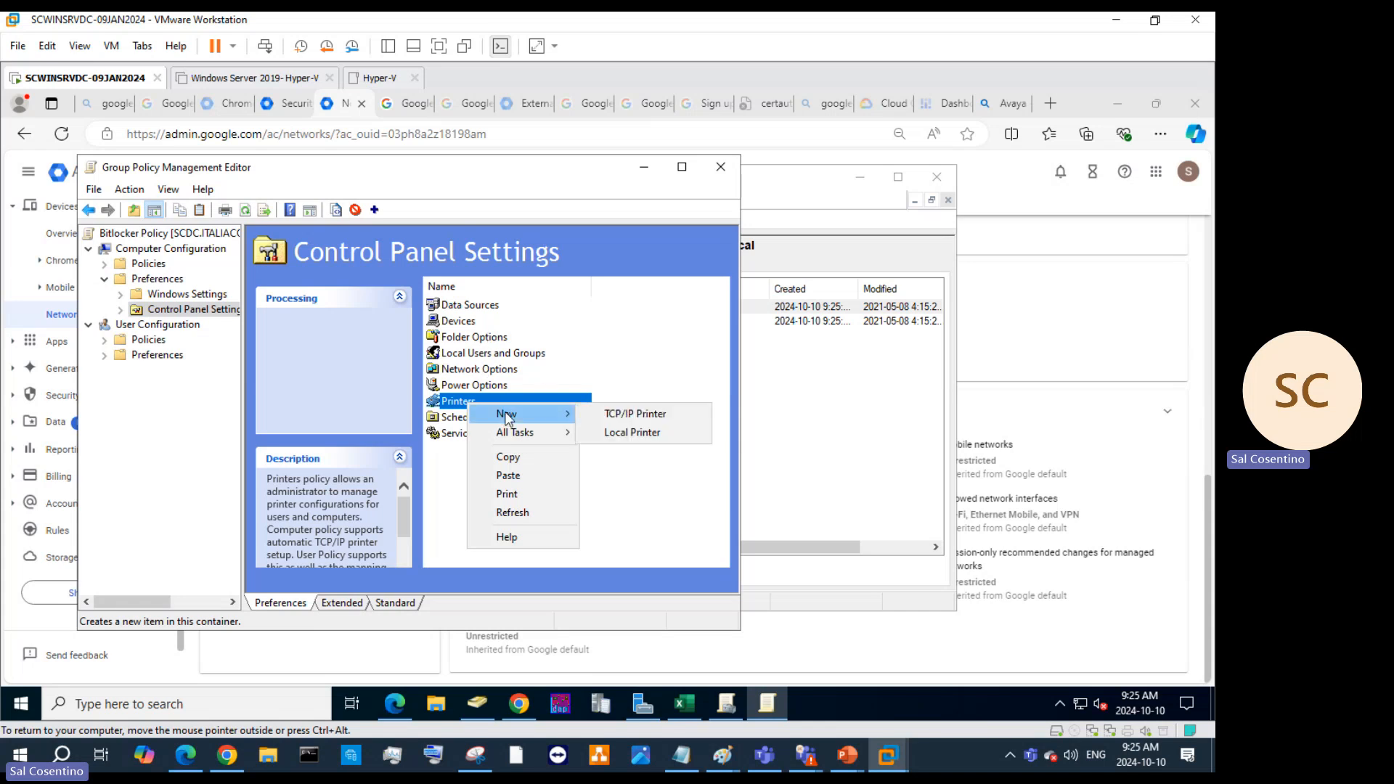
Start a new local printer item with action Create, port USB001 and location 'Mail room'.
left_click(614, 434)
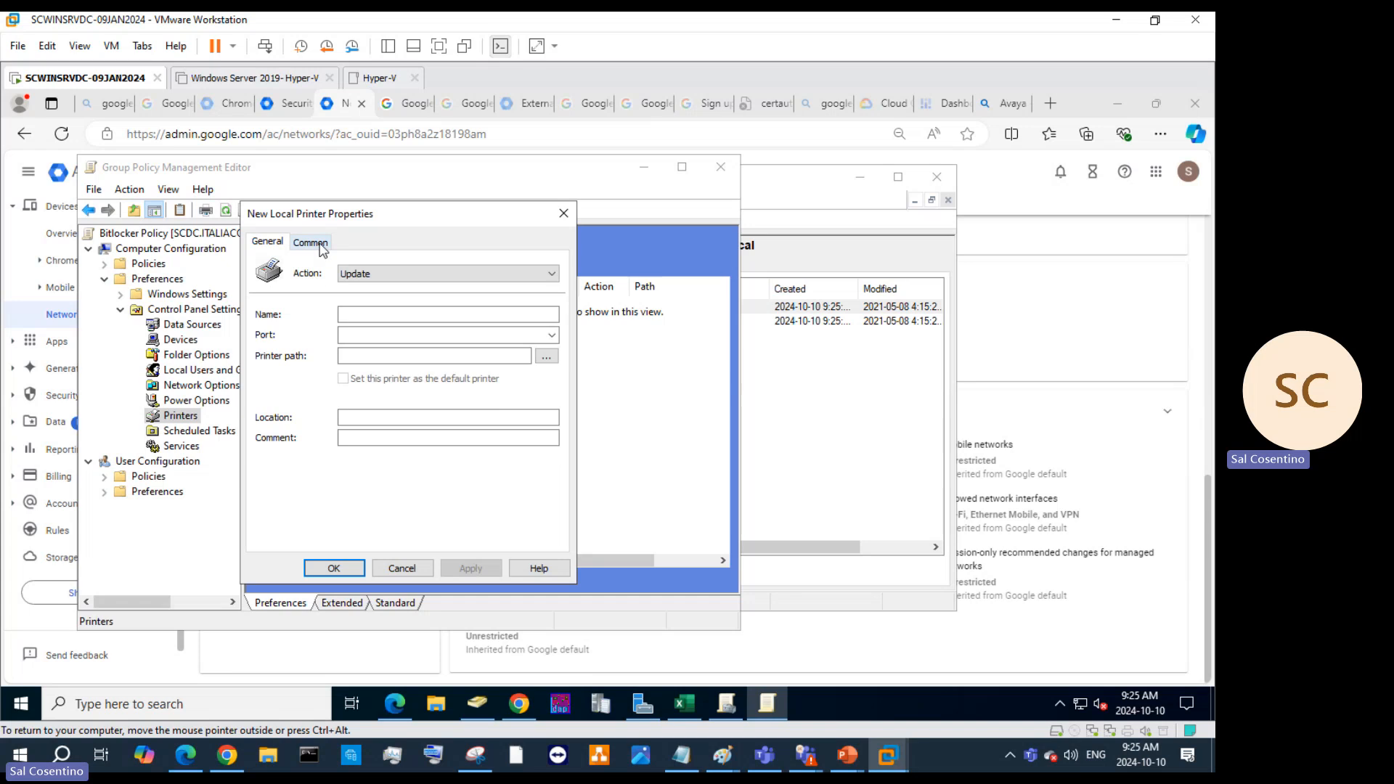
left_click(317, 242)
left_click(694, 466)
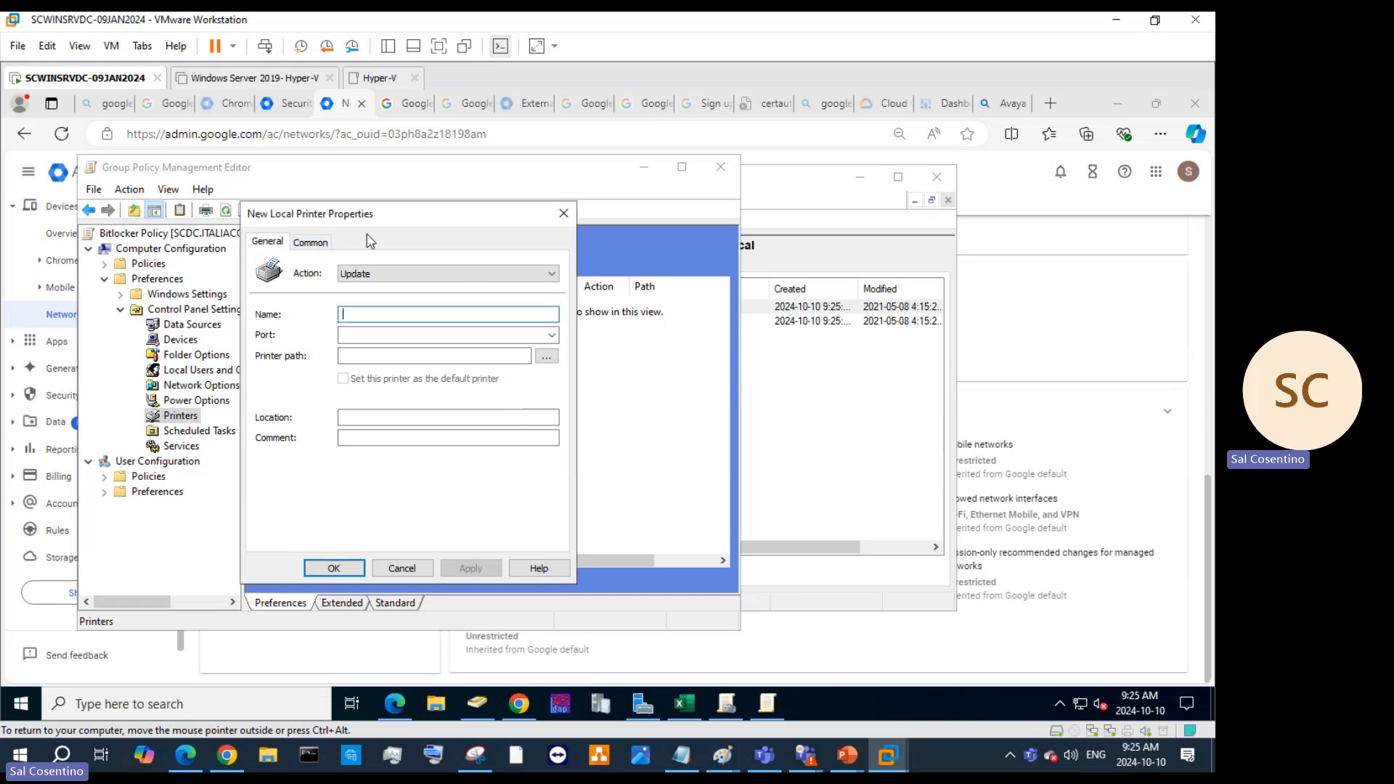
left_click(319, 242)
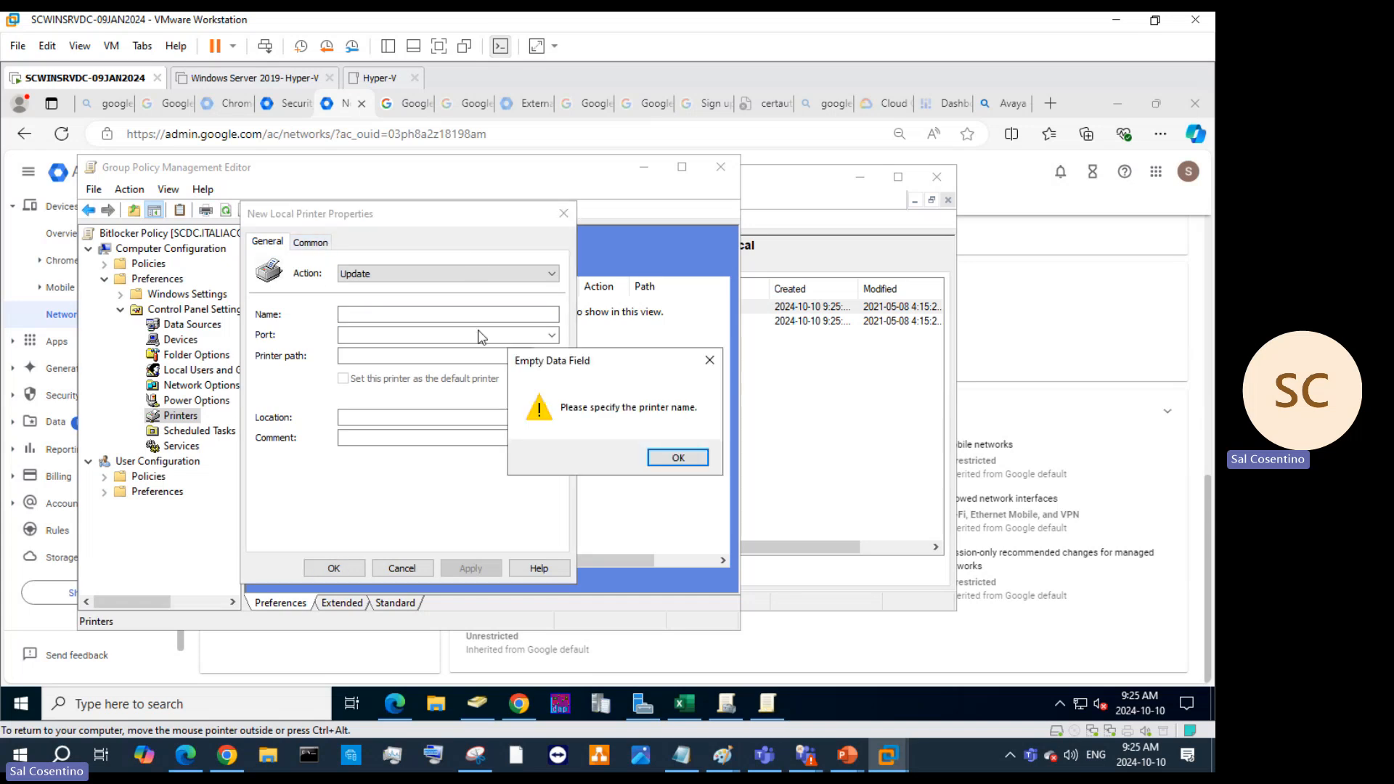
left_click(709, 360)
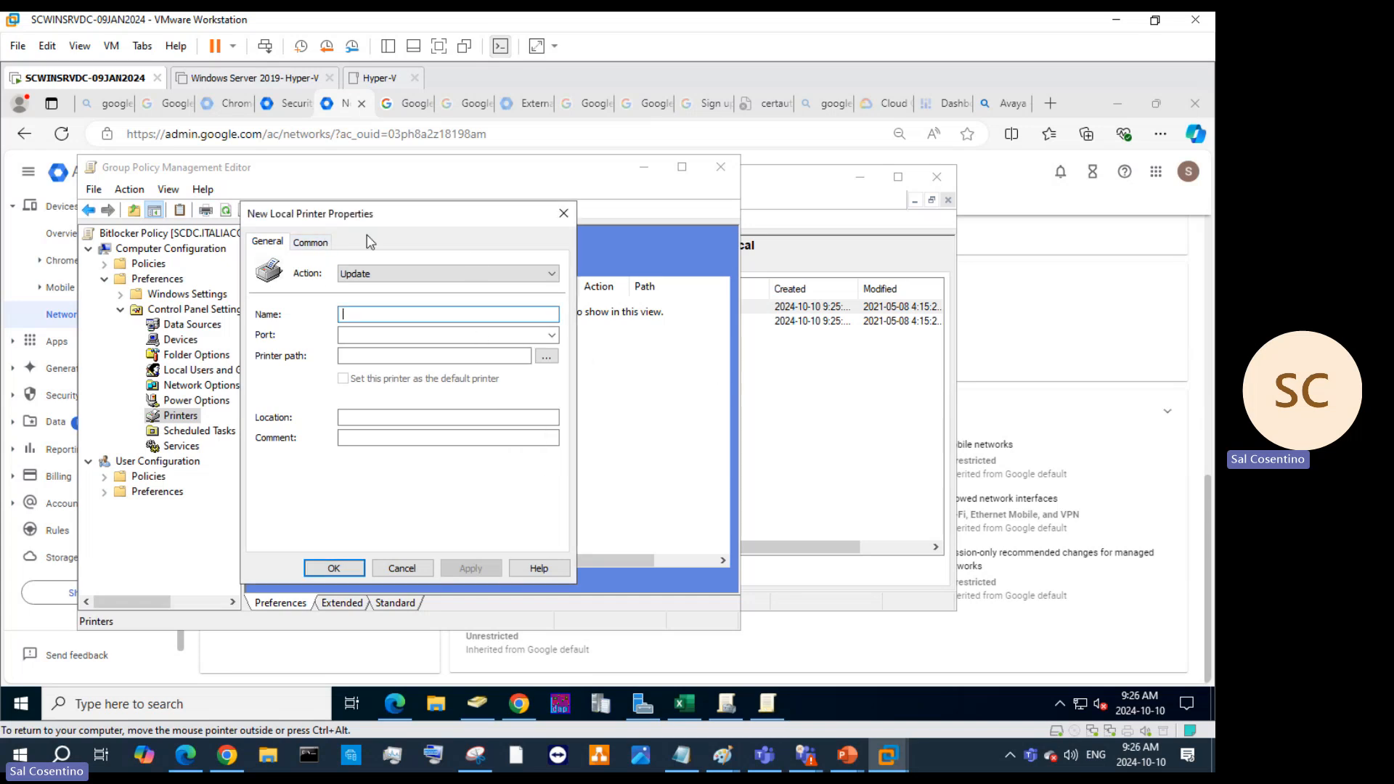
left_click(414, 274)
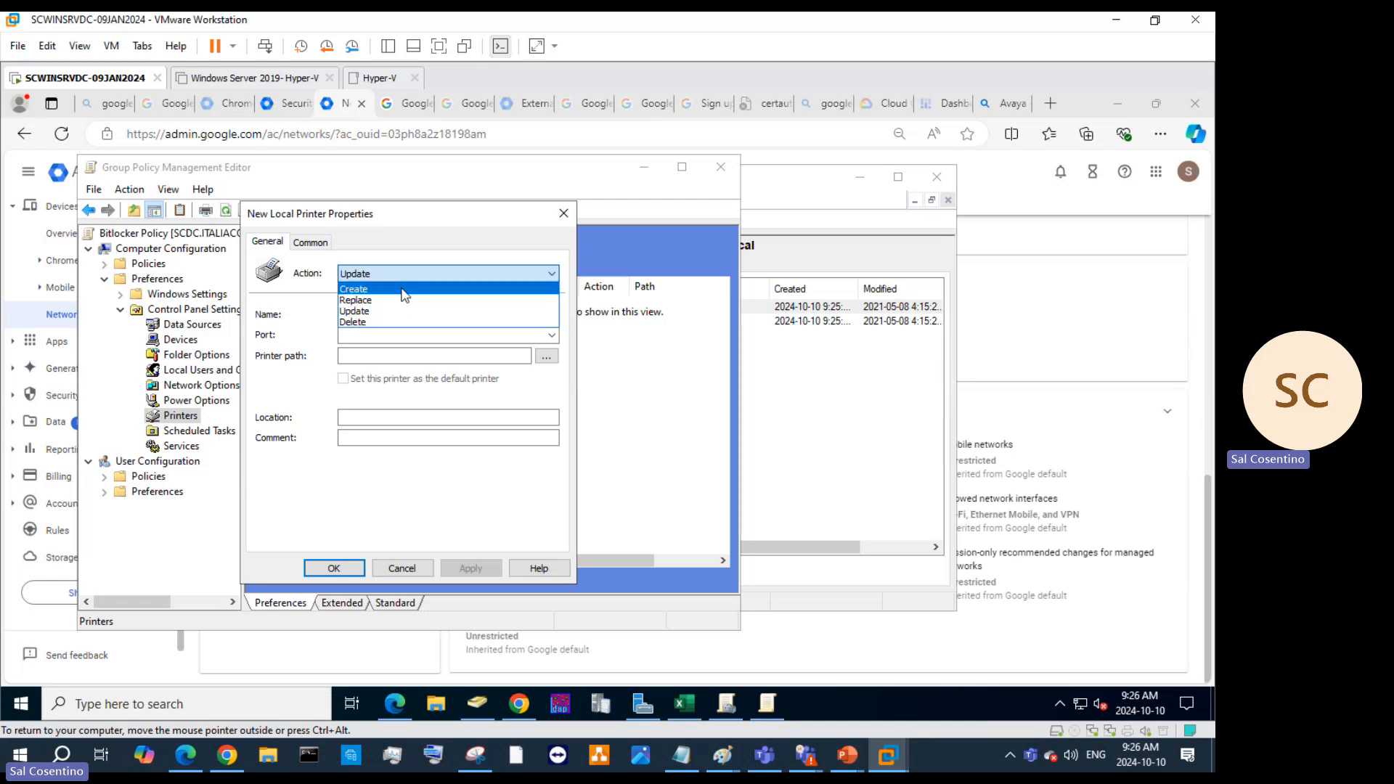
left_click(403, 290)
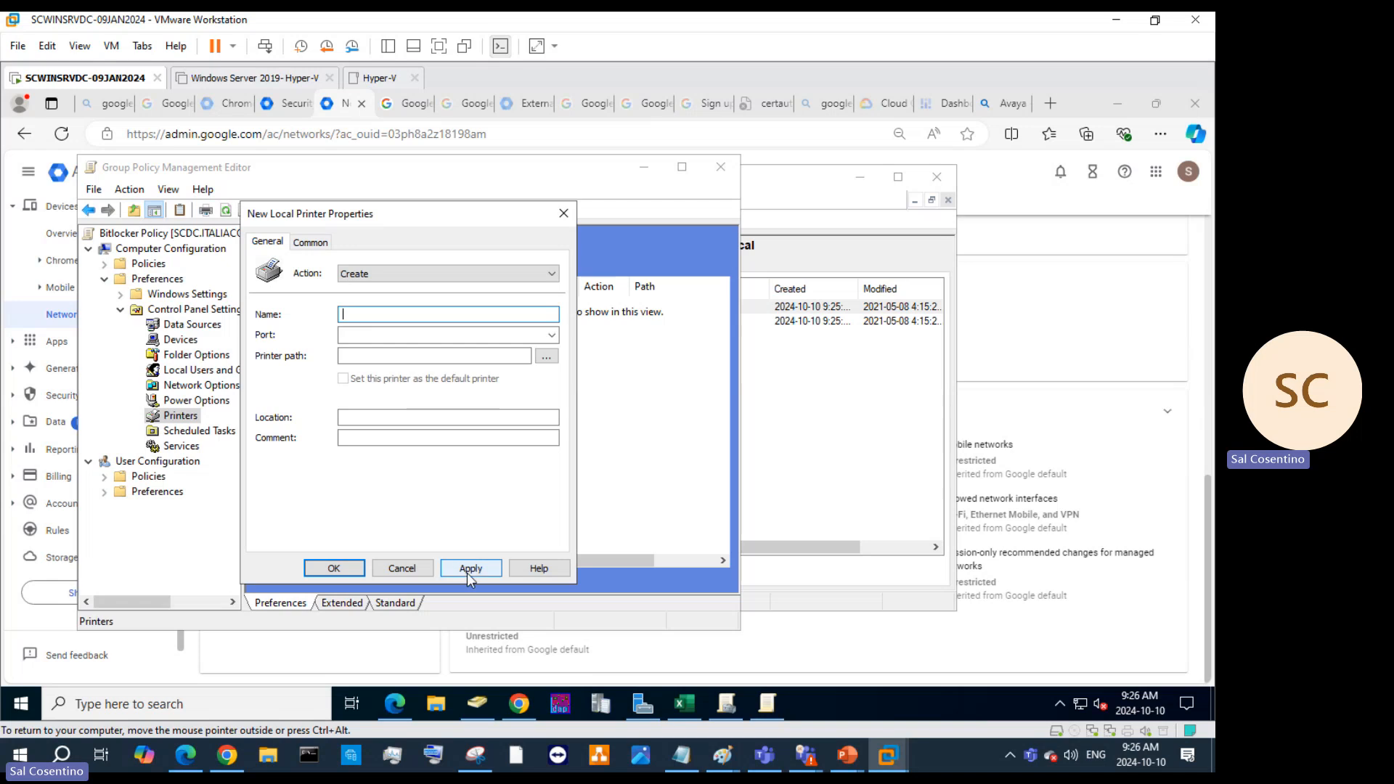
left_click(552, 335)
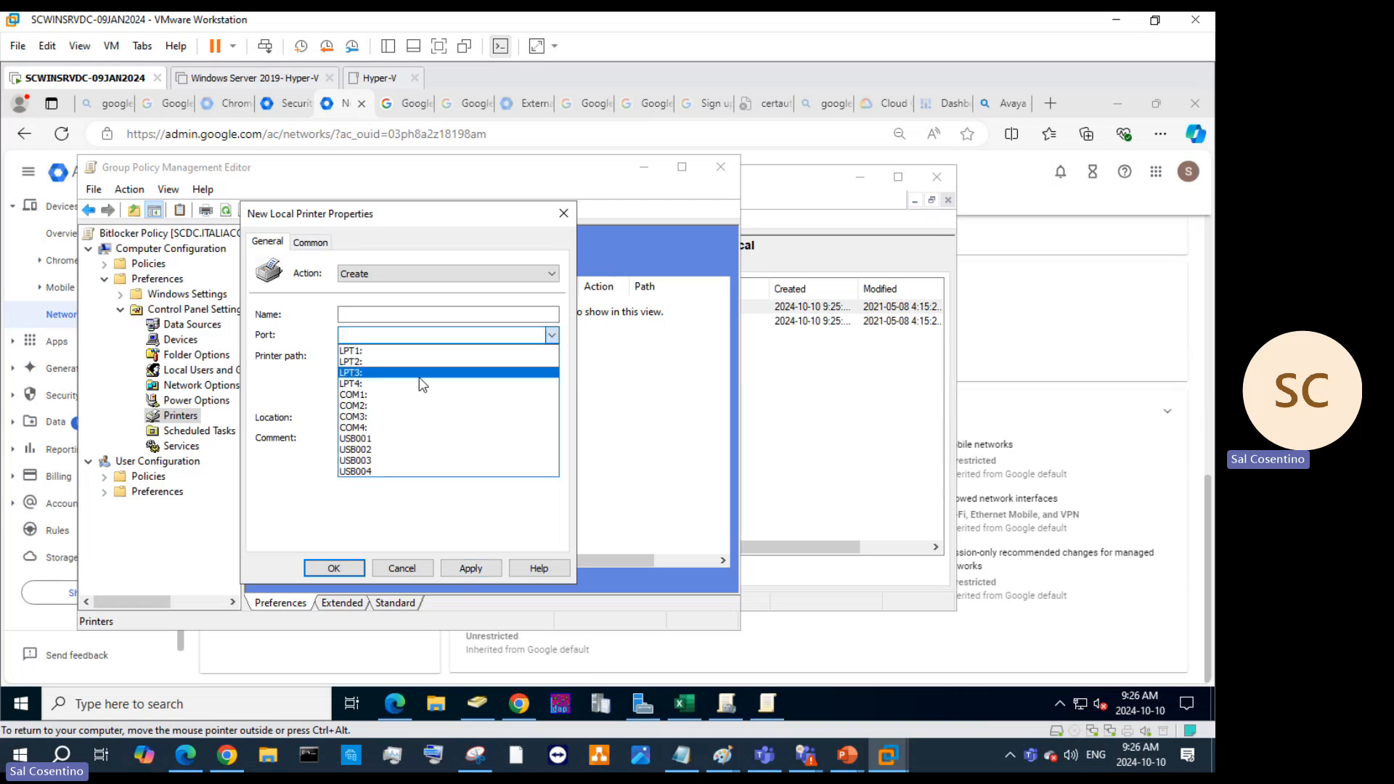
left_click(401, 439)
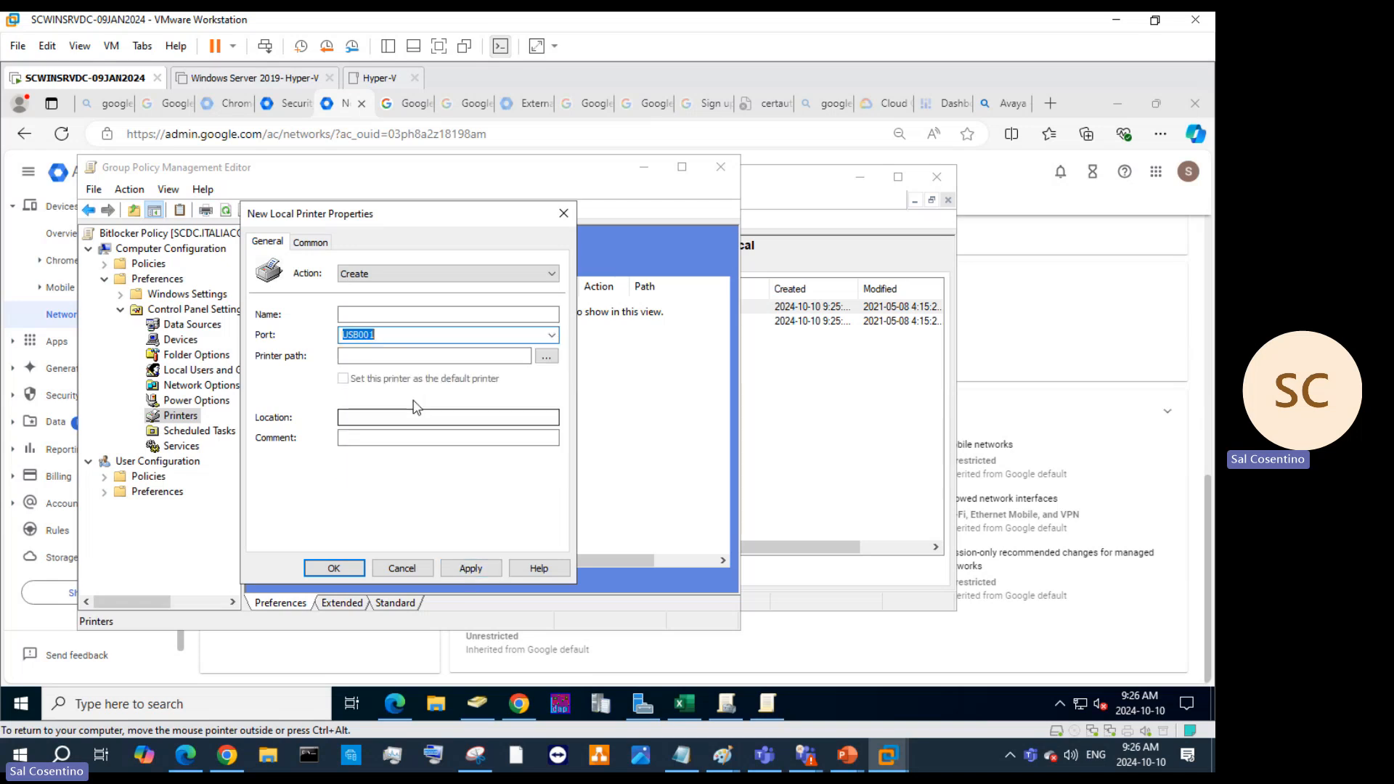
left_click(406, 418)
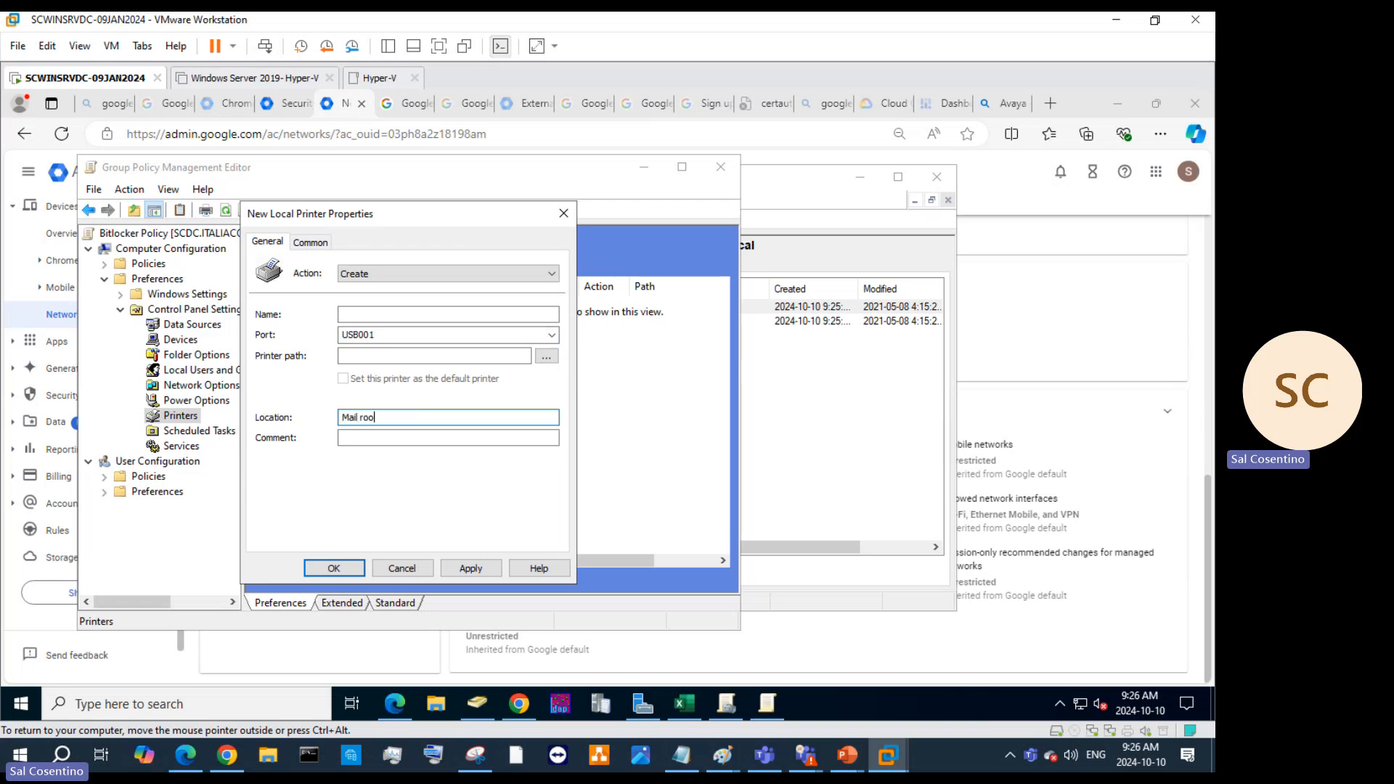
type("Mail room")
key("Return")
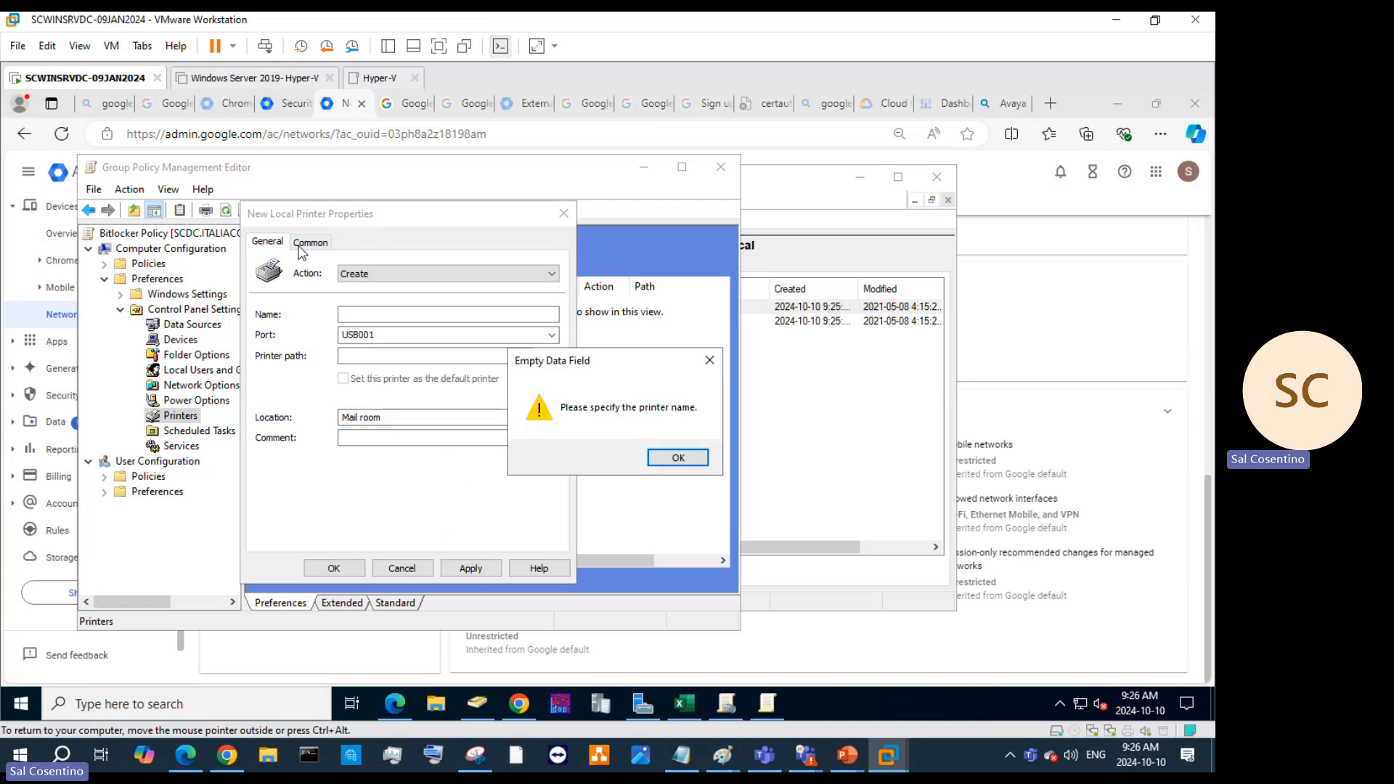
Search the directory for a shared printer path, then close the printer item without saving.
left_click(649, 458)
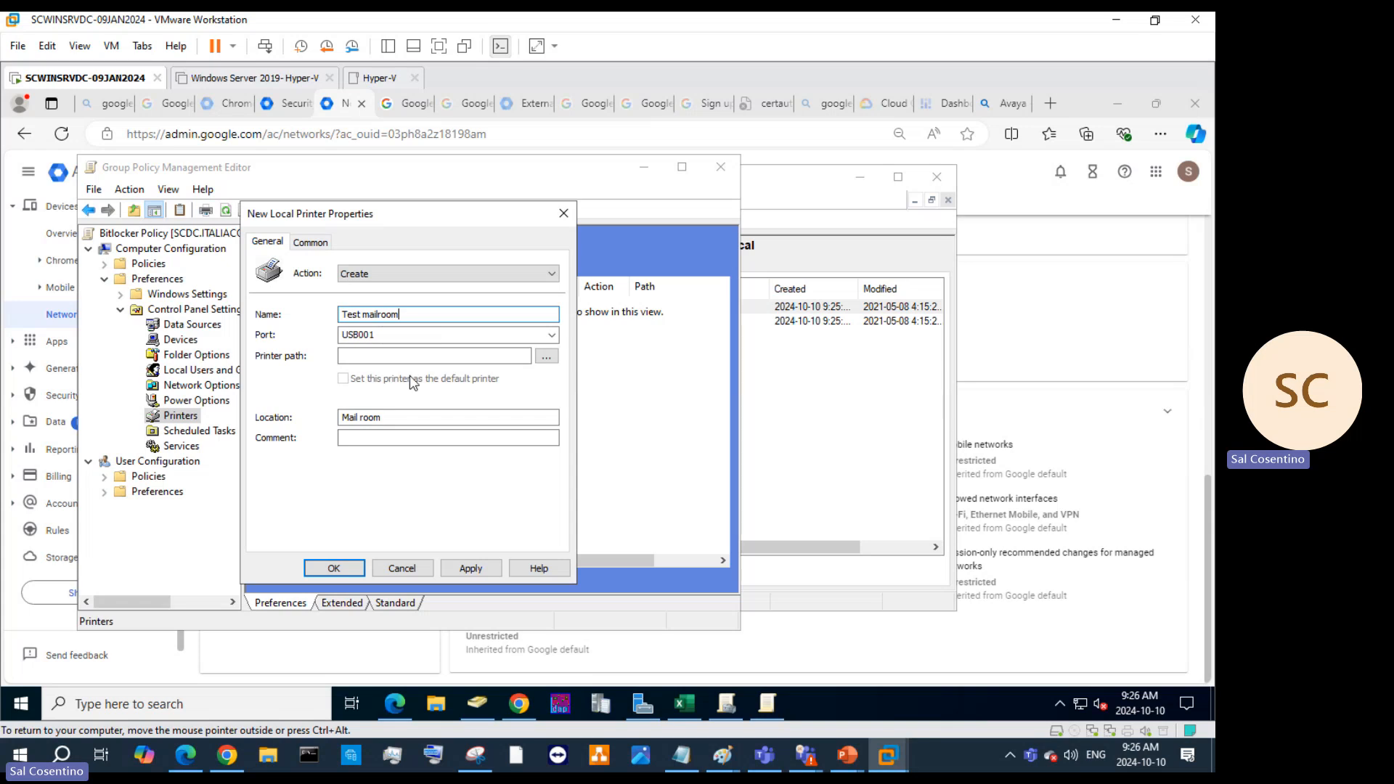
left_click(545, 356)
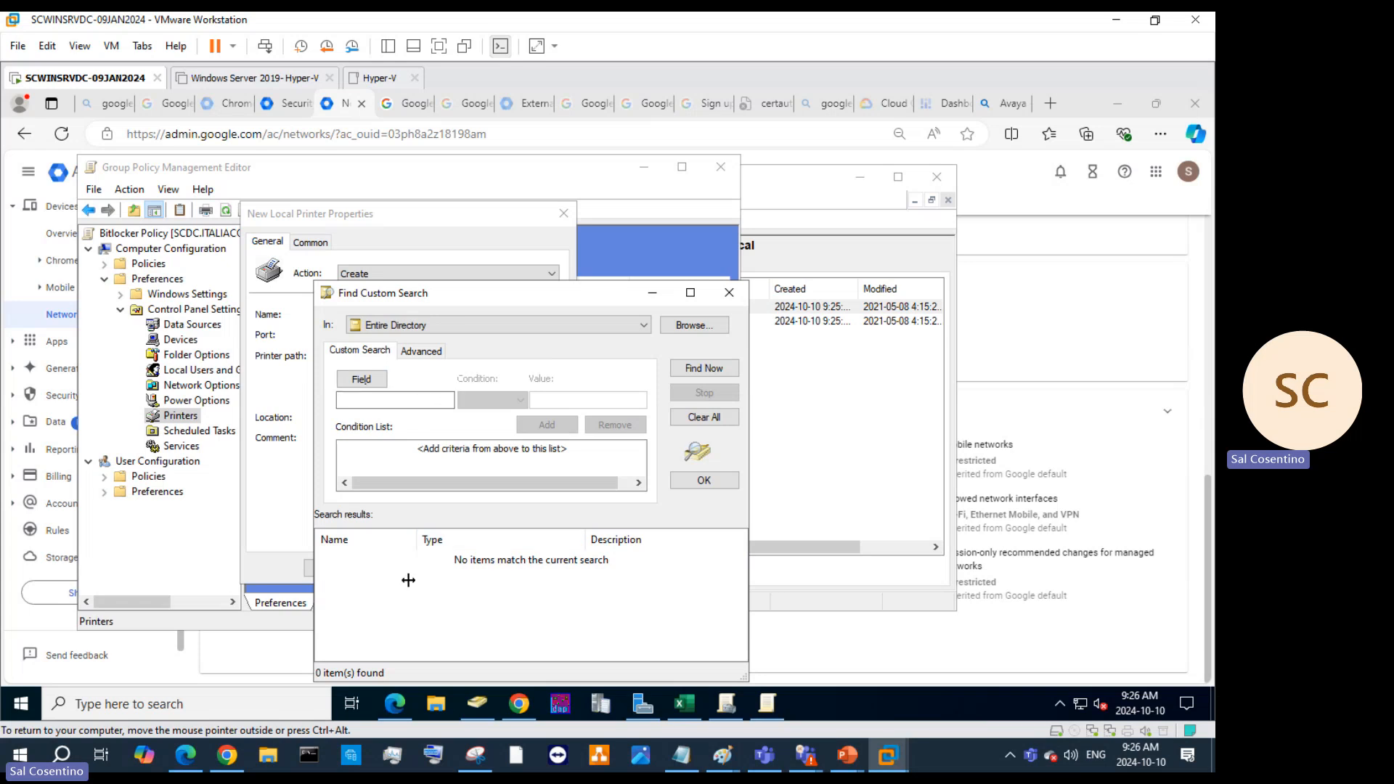
left_click(728, 293)
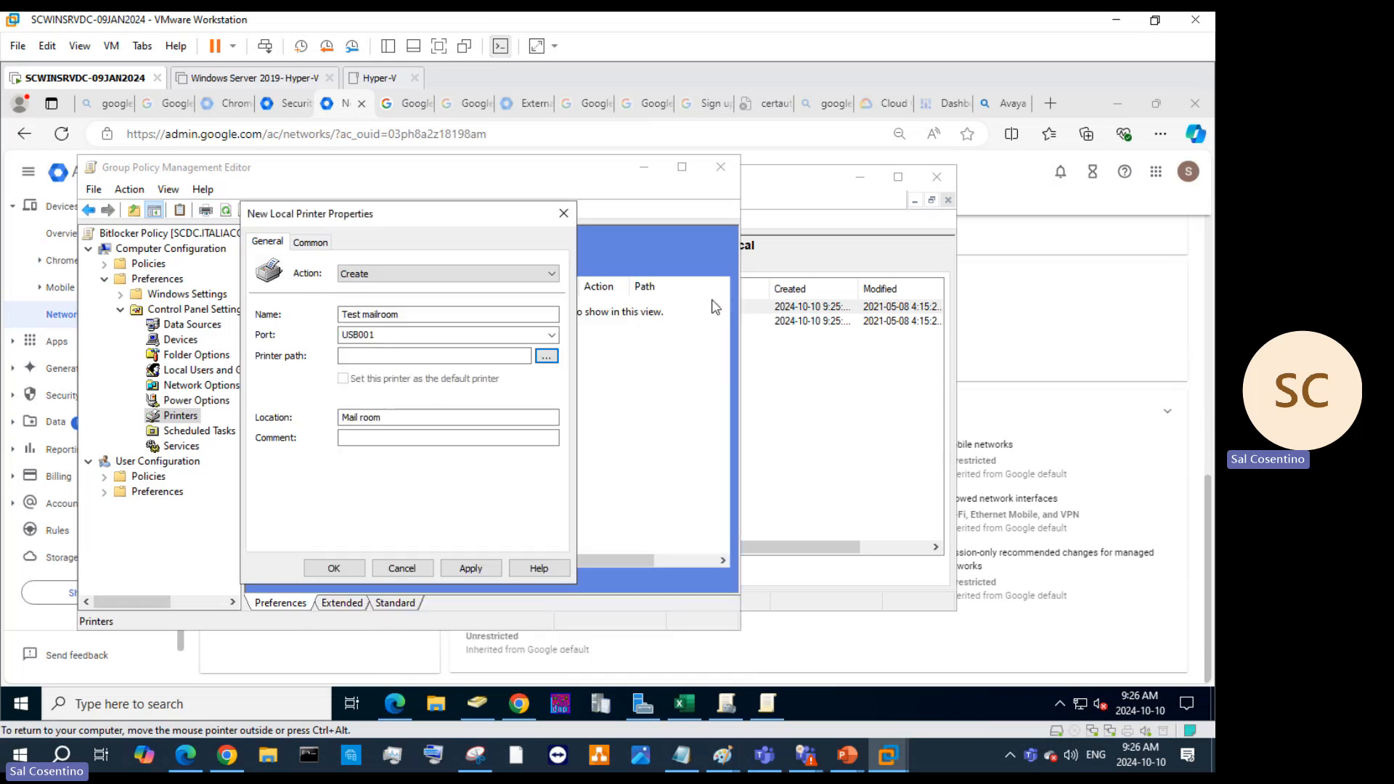
left_click(476, 572)
left_click(691, 457)
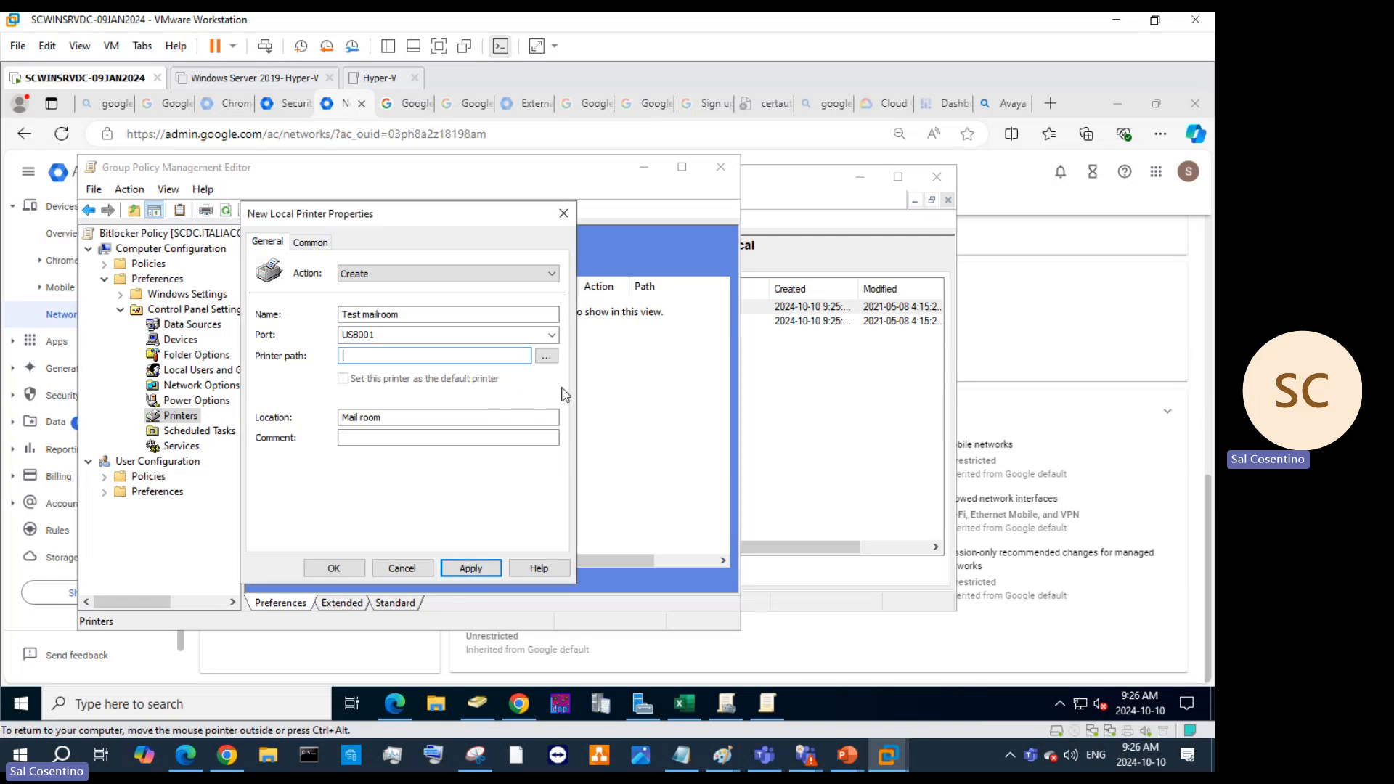
left_click(305, 244)
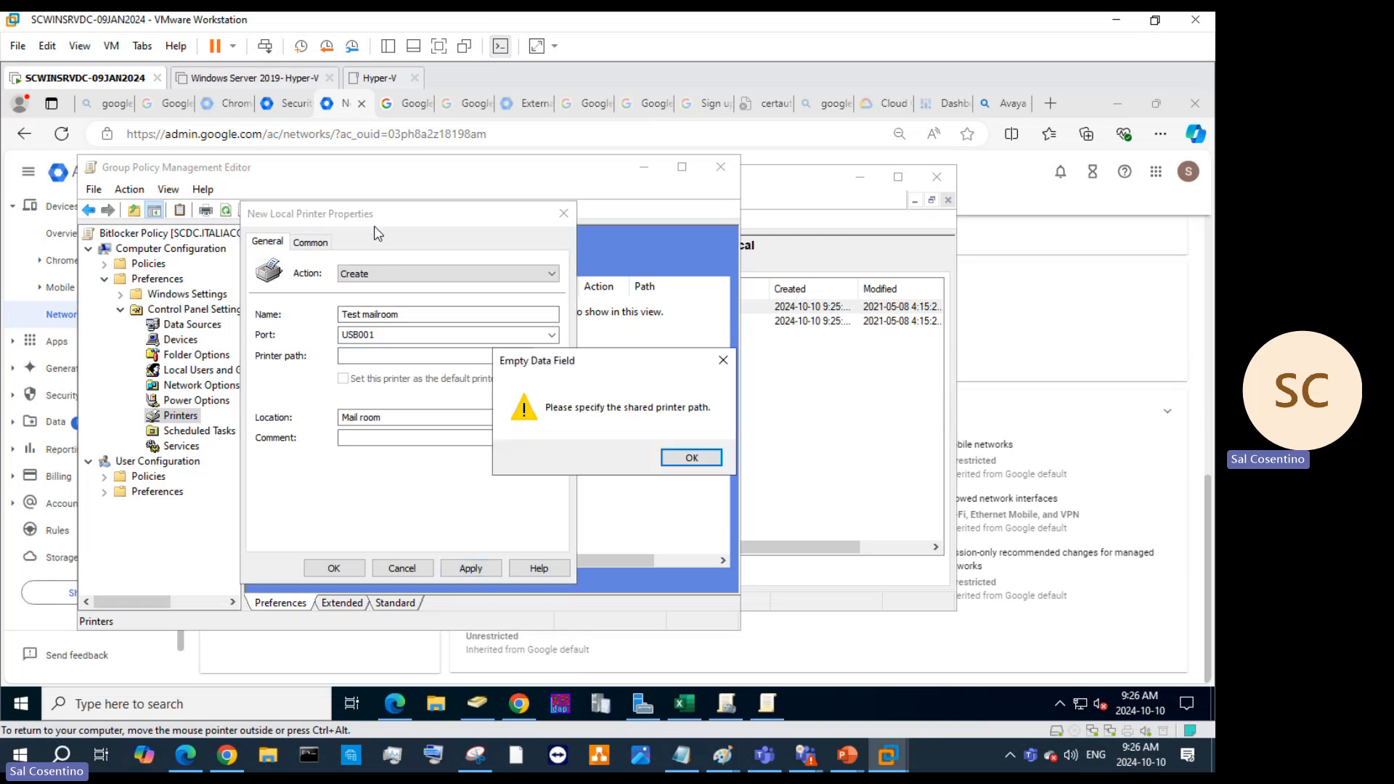
left_click(722, 362)
left_click(562, 213)
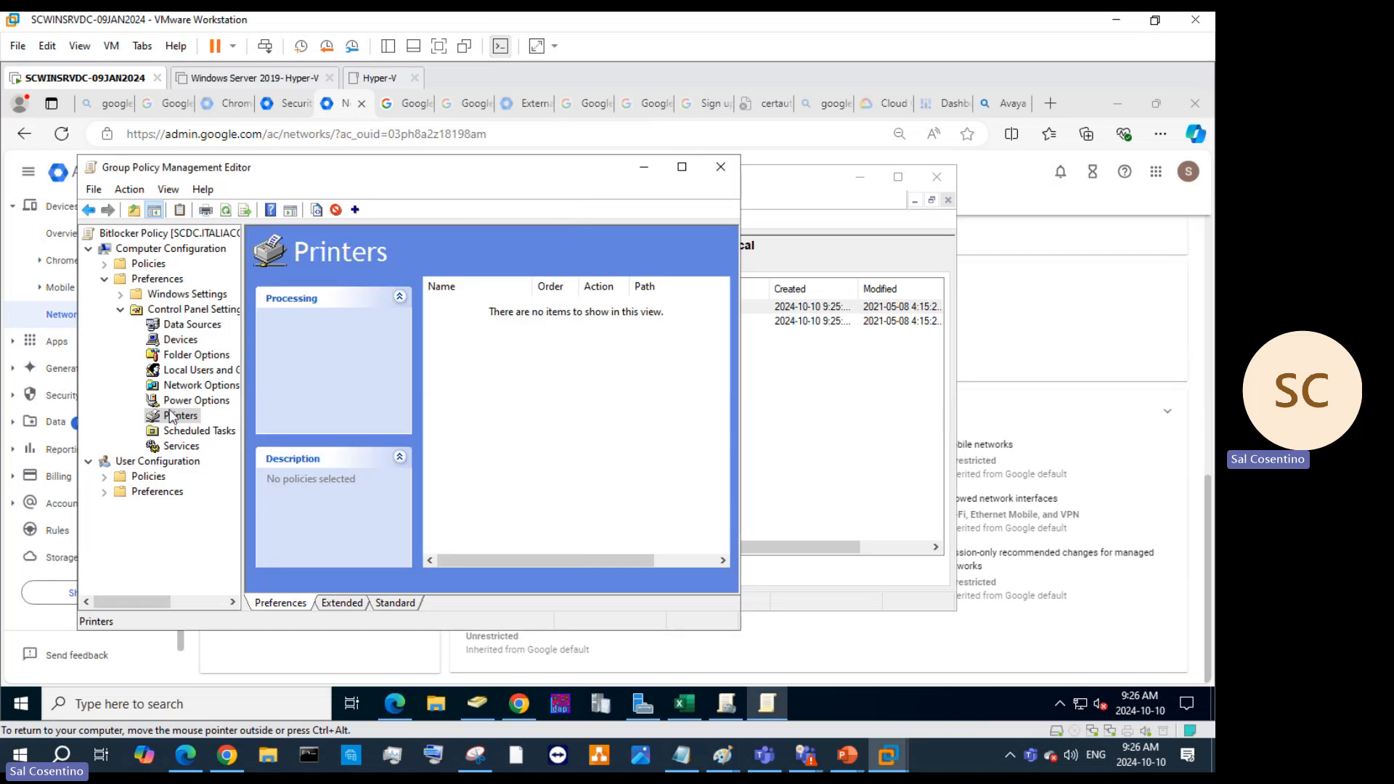
Create a new Local User preference item under Local Users and Groups.
left_click(181, 370)
right_click(180, 370)
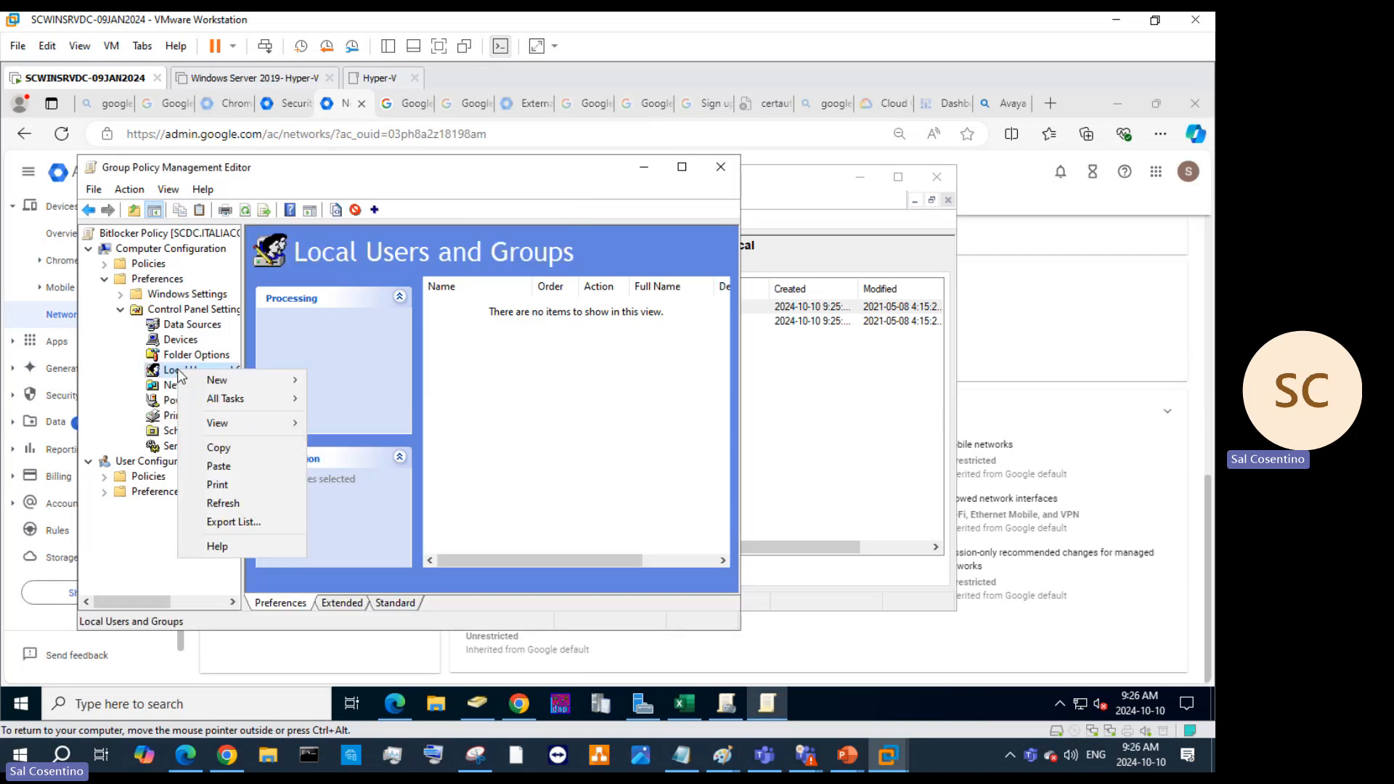
mouse_move(210, 380)
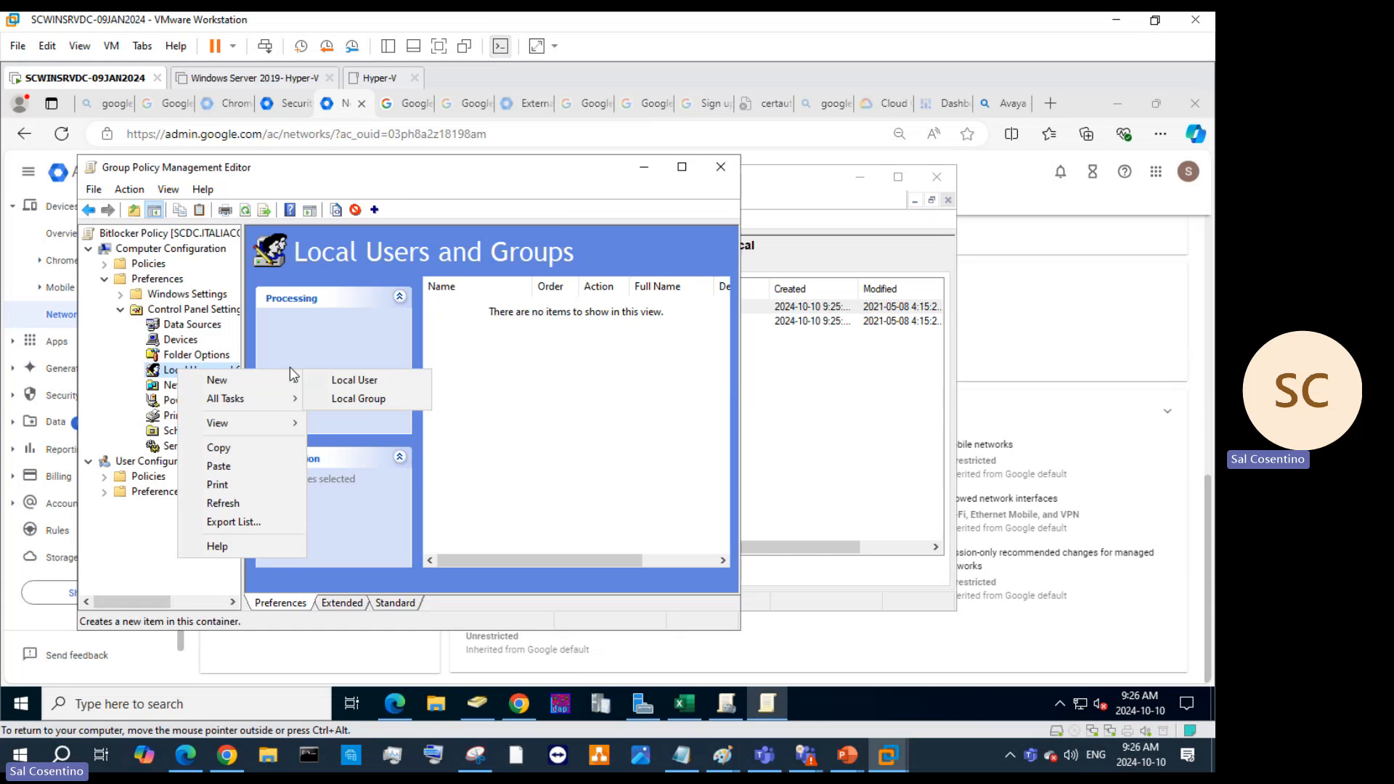
left_click(343, 379)
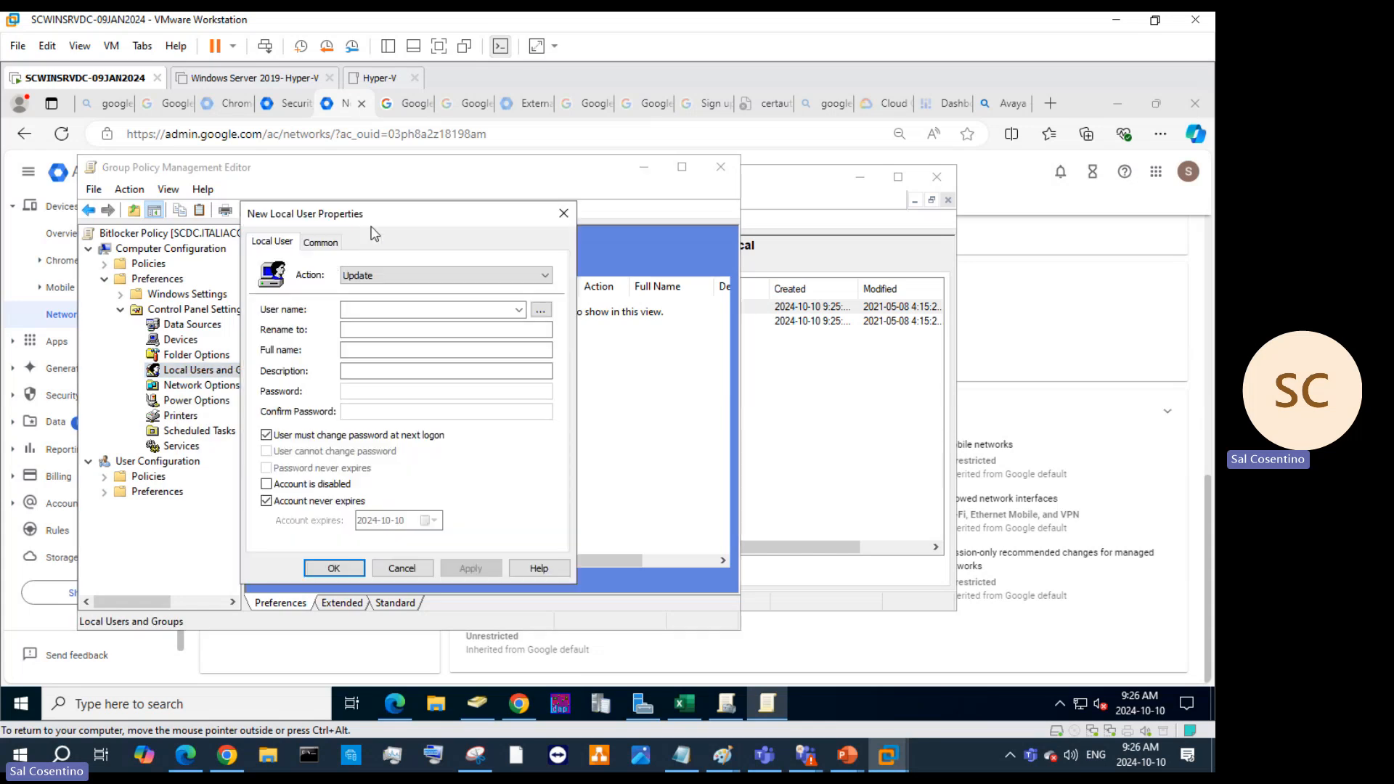
left_click(324, 242)
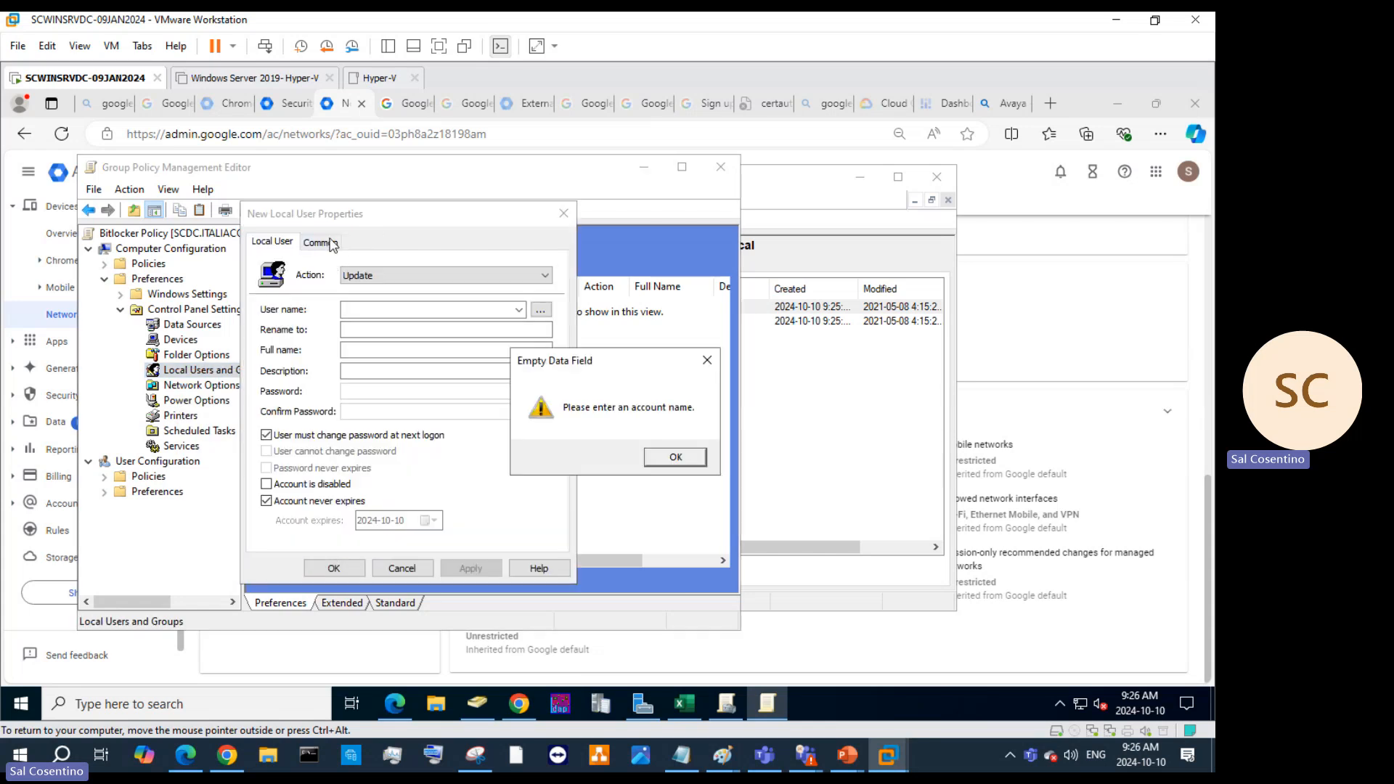
left_click(706, 360)
Target the WDAGUtility account with action Replace and show its Common options.
left_click(357, 310)
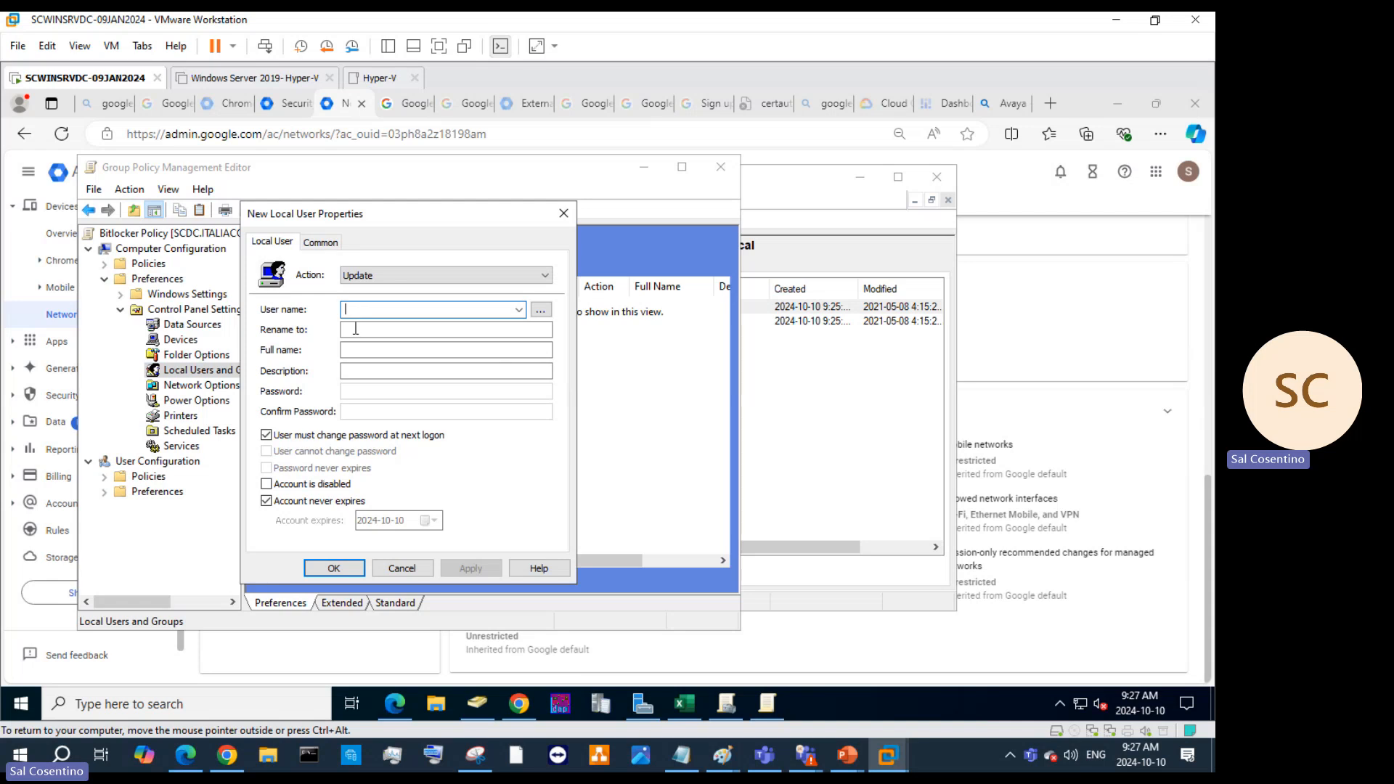
type("WDAGUtility account")
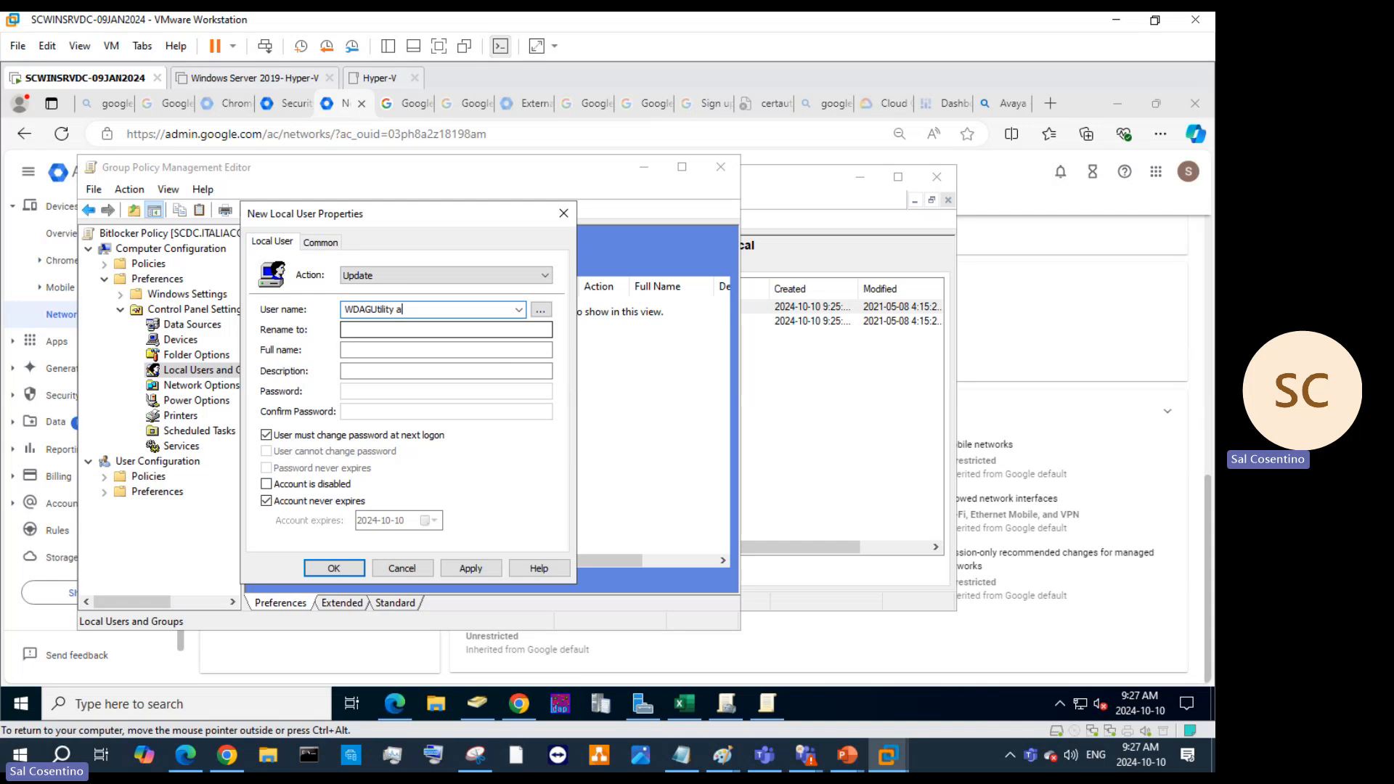
left_click(379, 349)
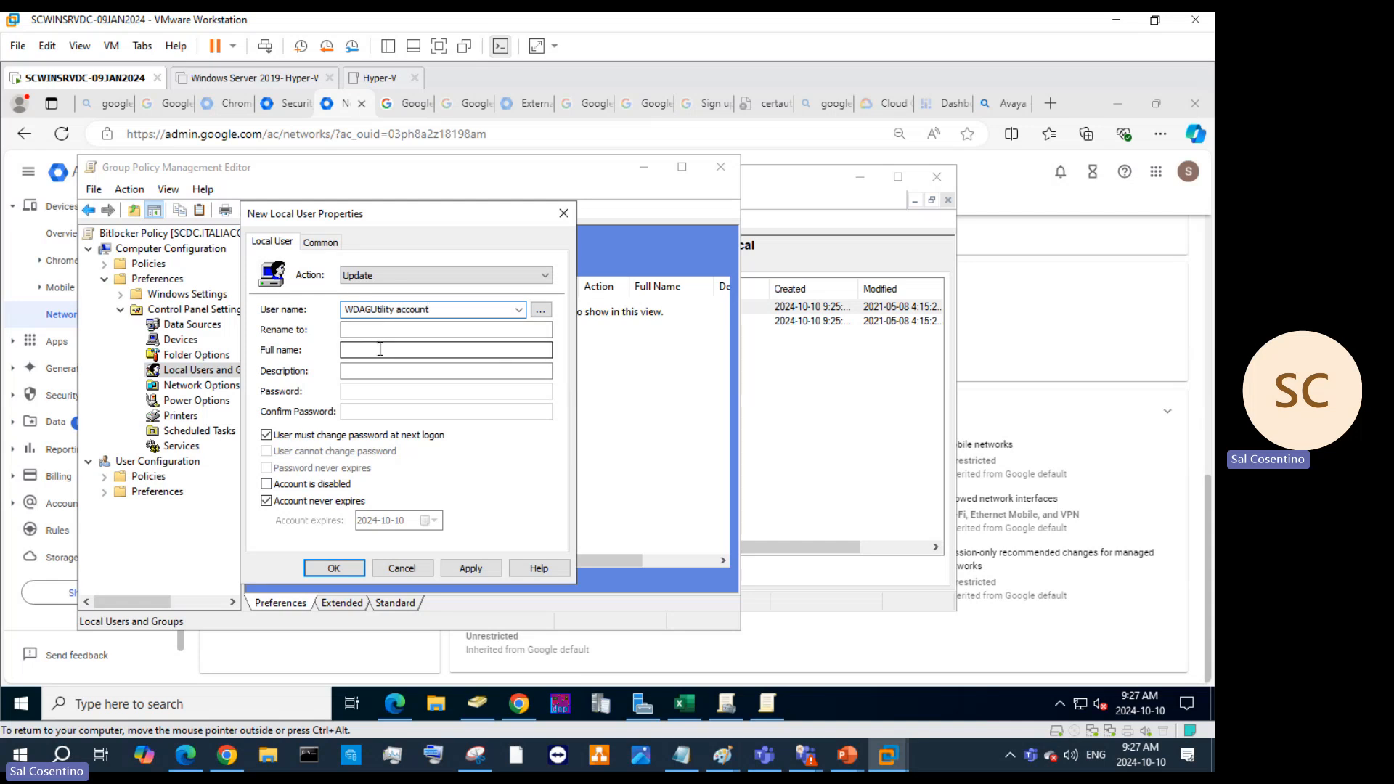
left_click(444, 293)
left_click(437, 302)
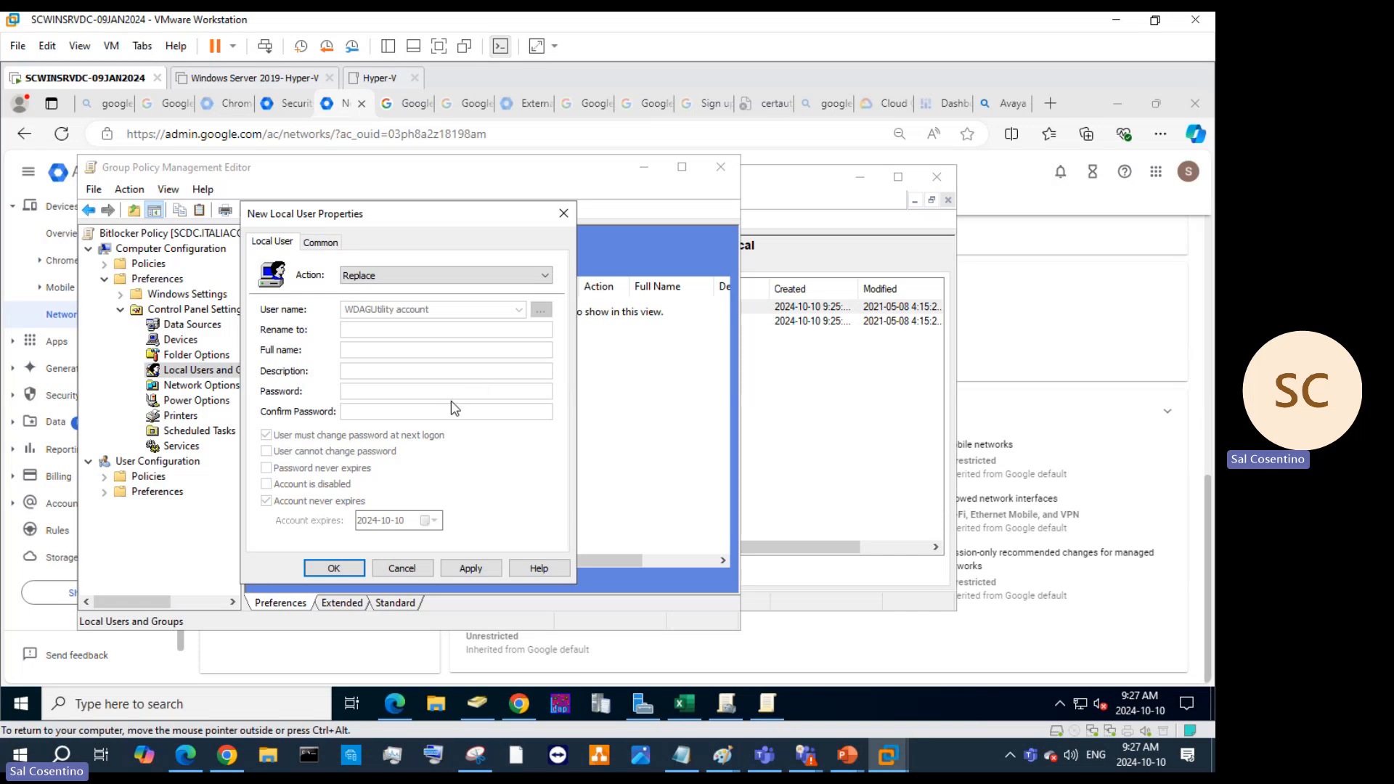
left_click(322, 243)
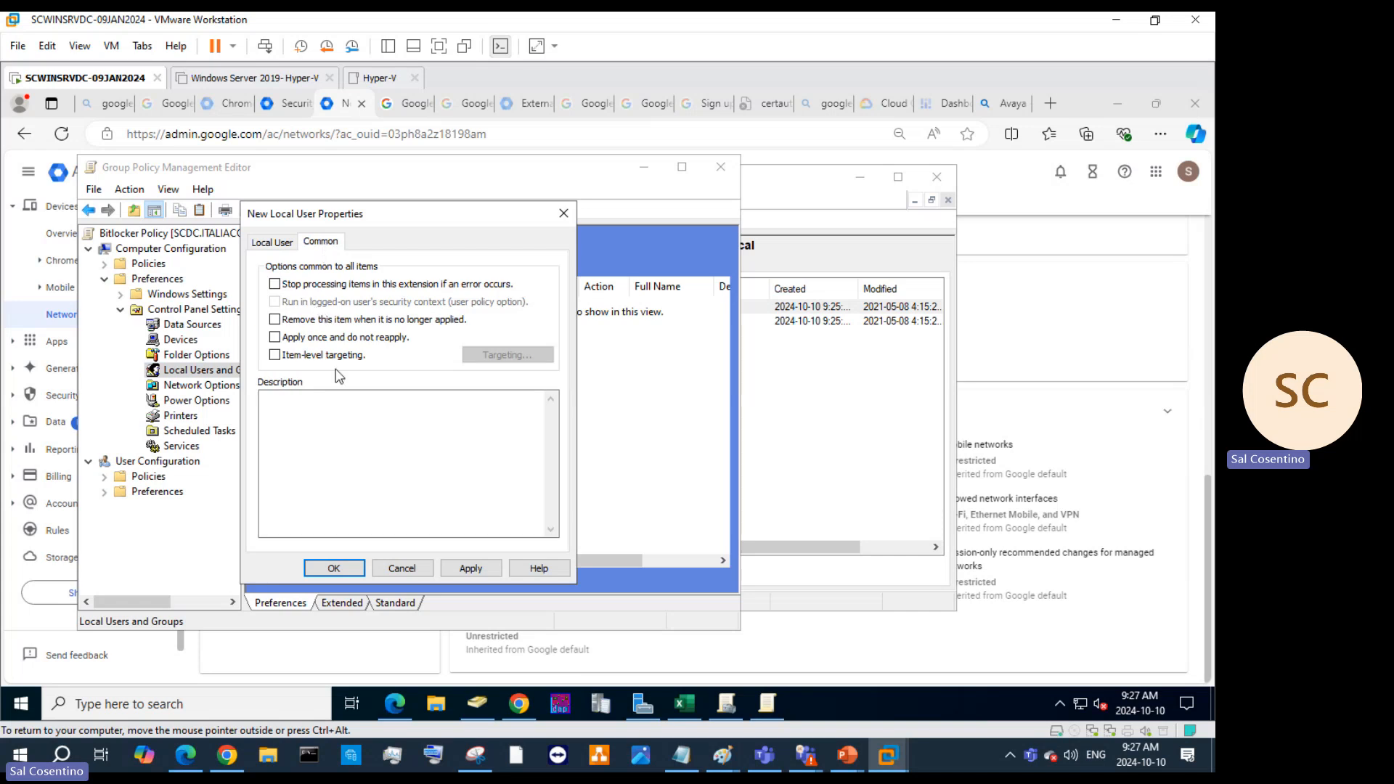
Enable item-level targeting, preview the targeting item types, then cancel both the editor and the user item.
left_click(274, 355)
left_click(497, 356)
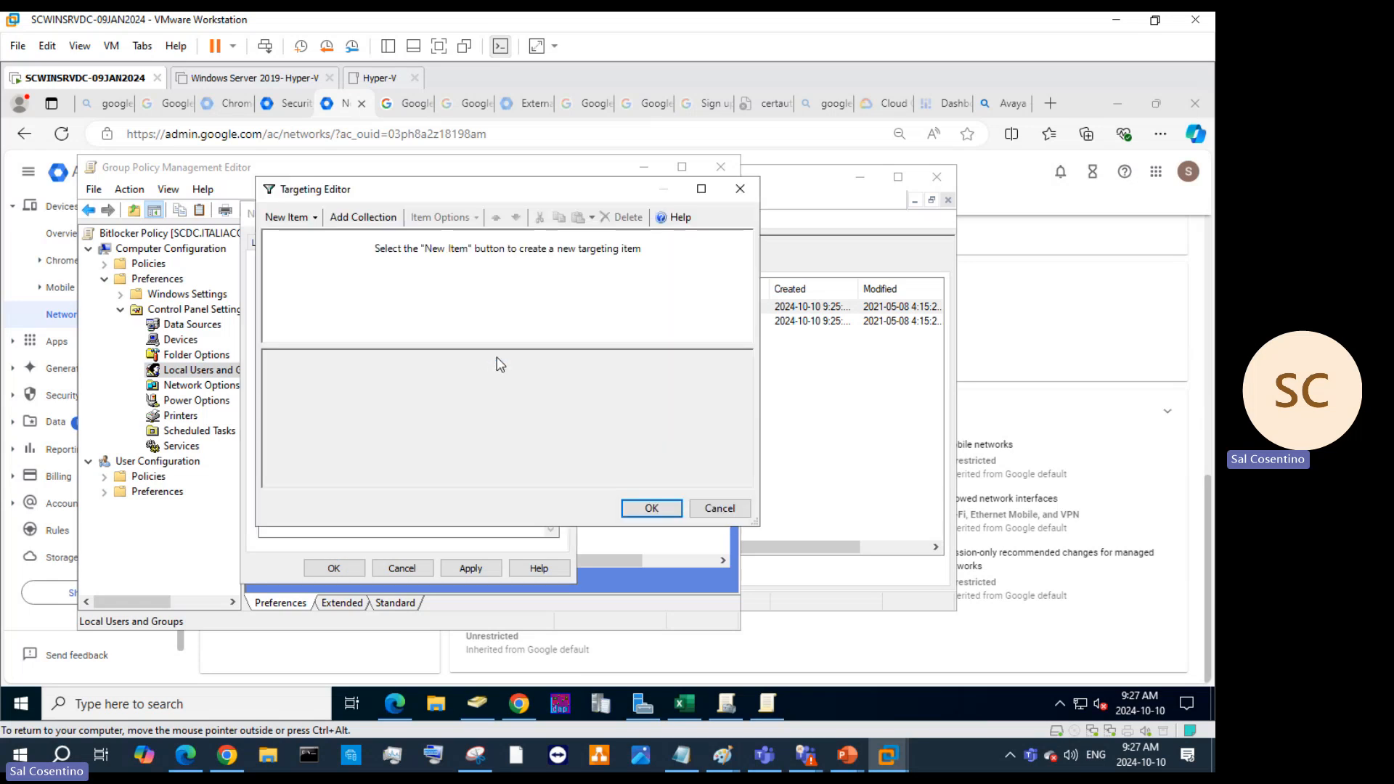
left_click(287, 217)
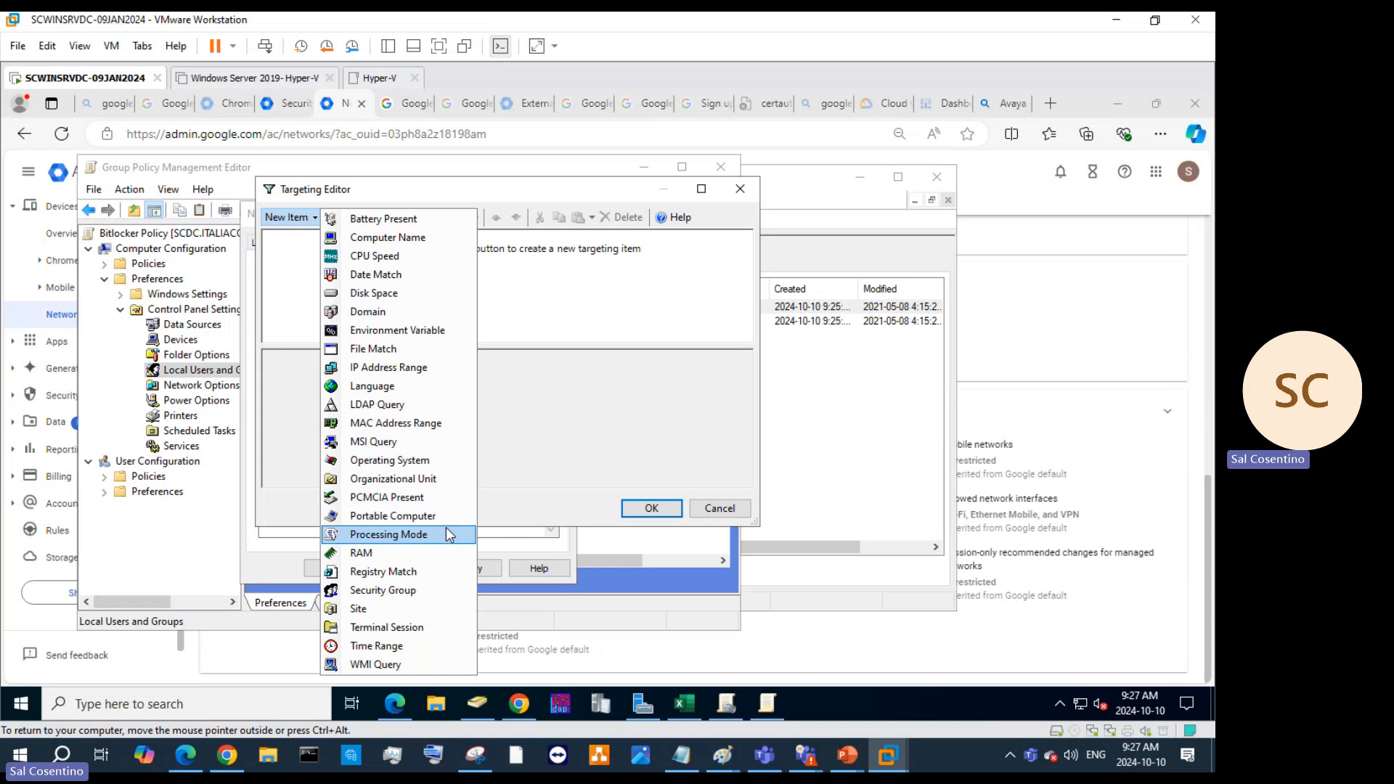
left_click(602, 428)
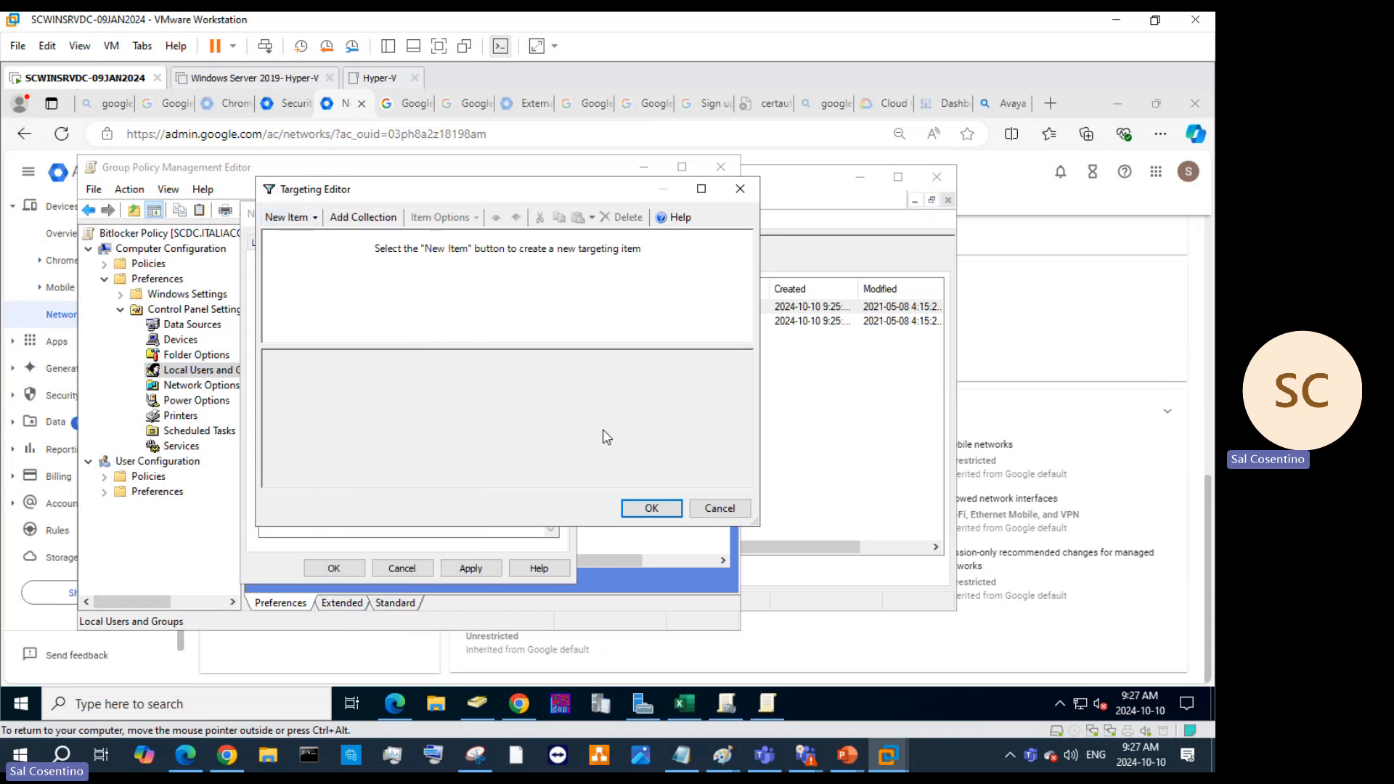
left_click(718, 508)
left_click(401, 569)
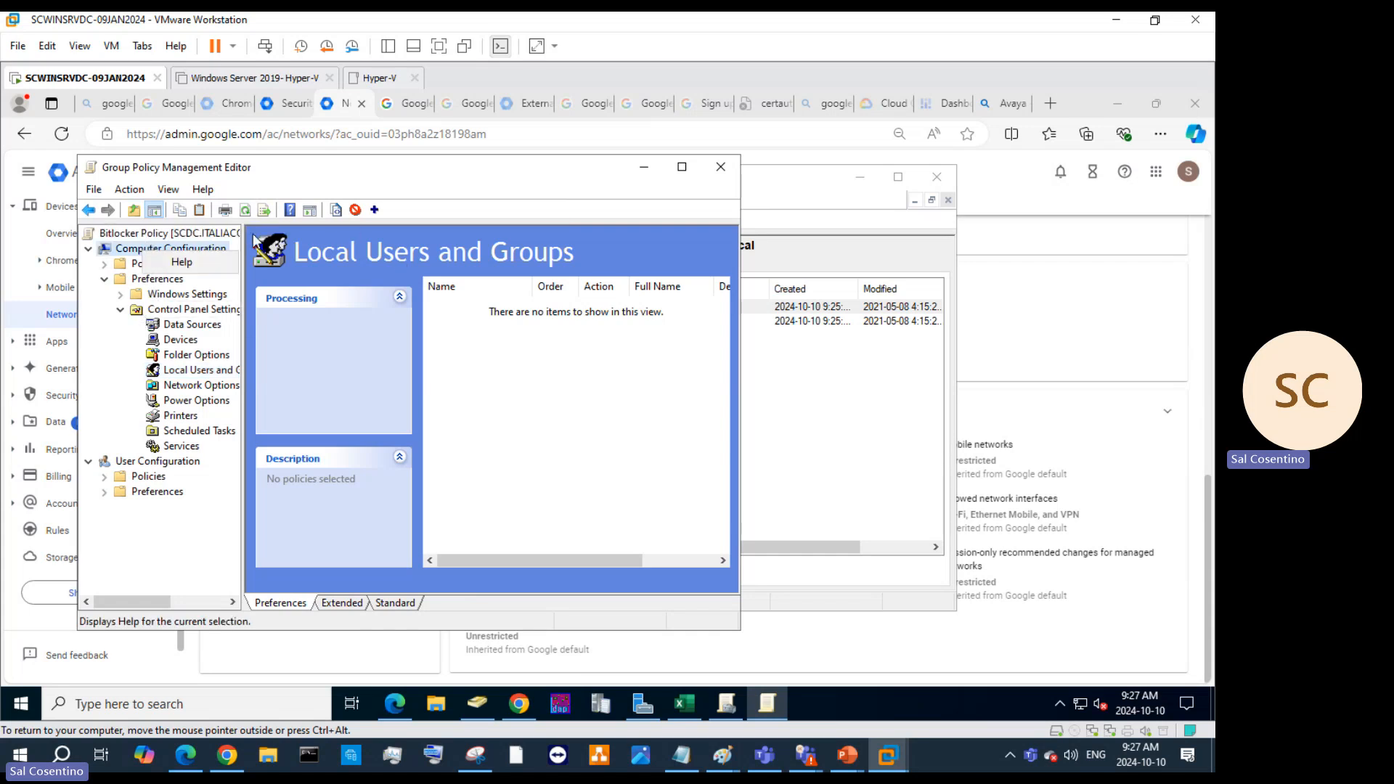
Close the policy editor, select Bitlocker Policy, and view its Details and Settings report.
left_click(143, 236)
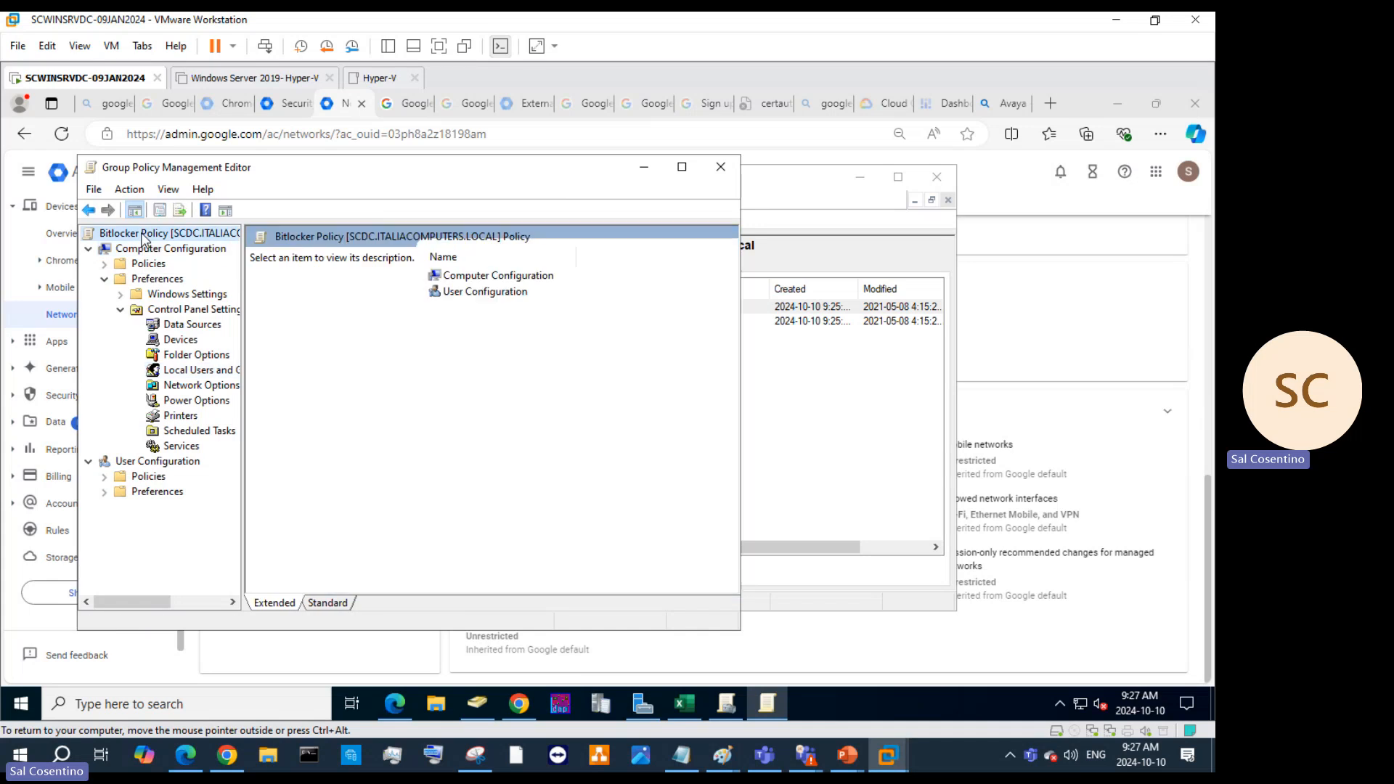
left_click(720, 166)
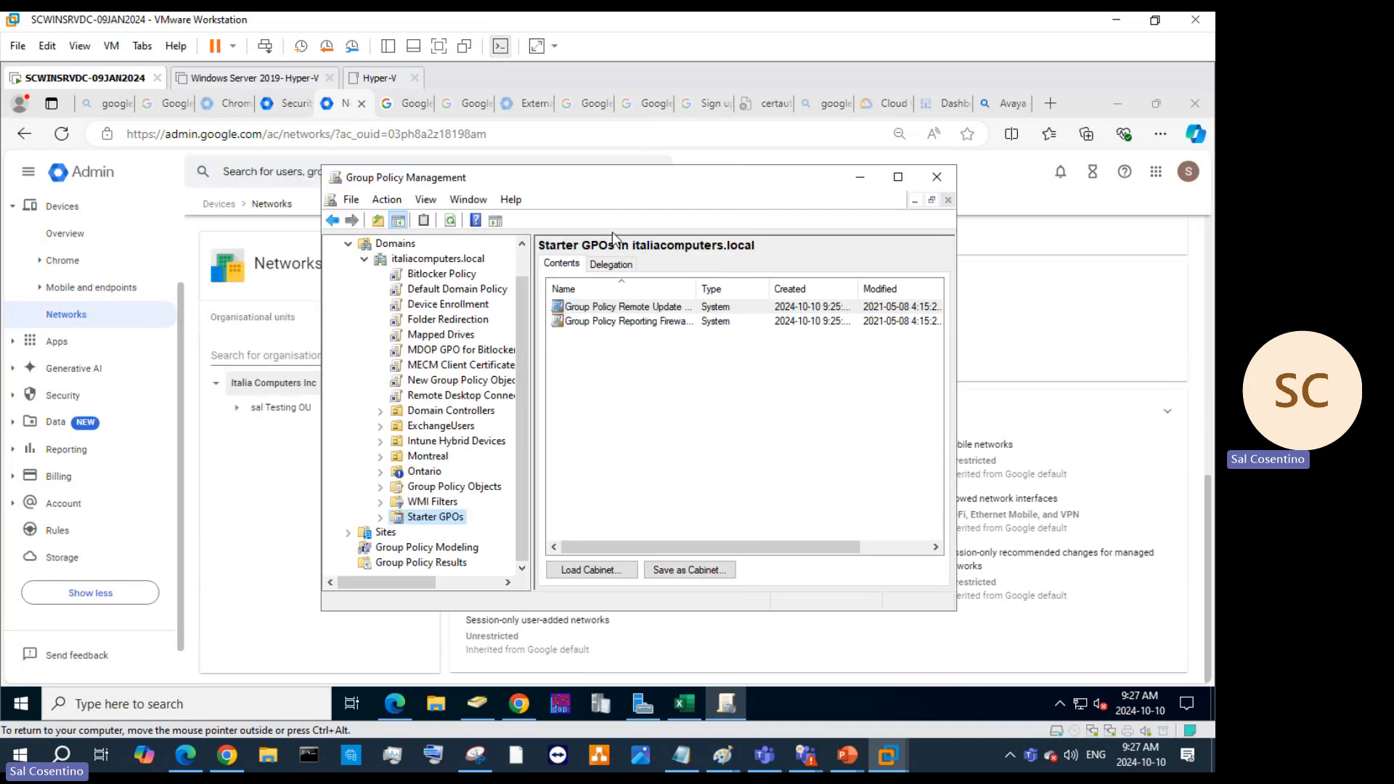
left_click(436, 276)
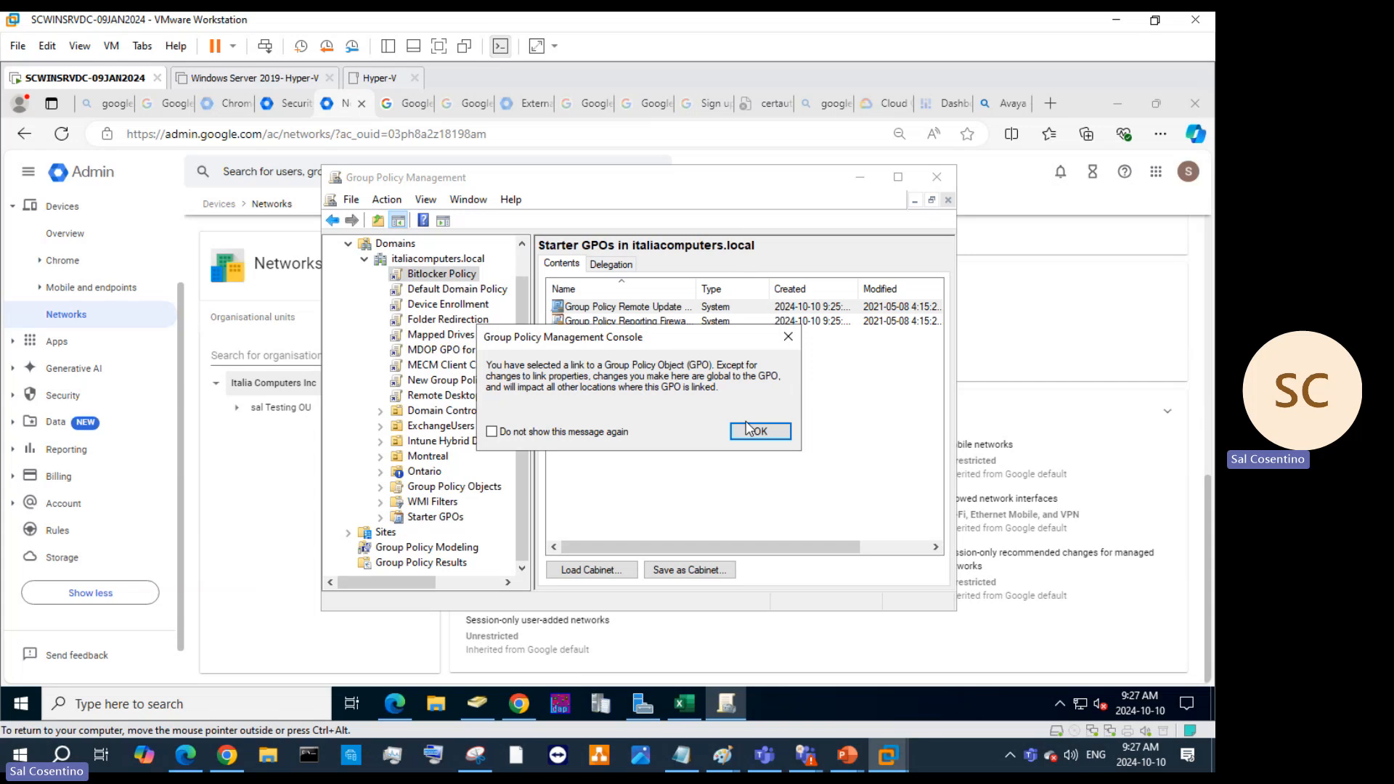
left_click(750, 430)
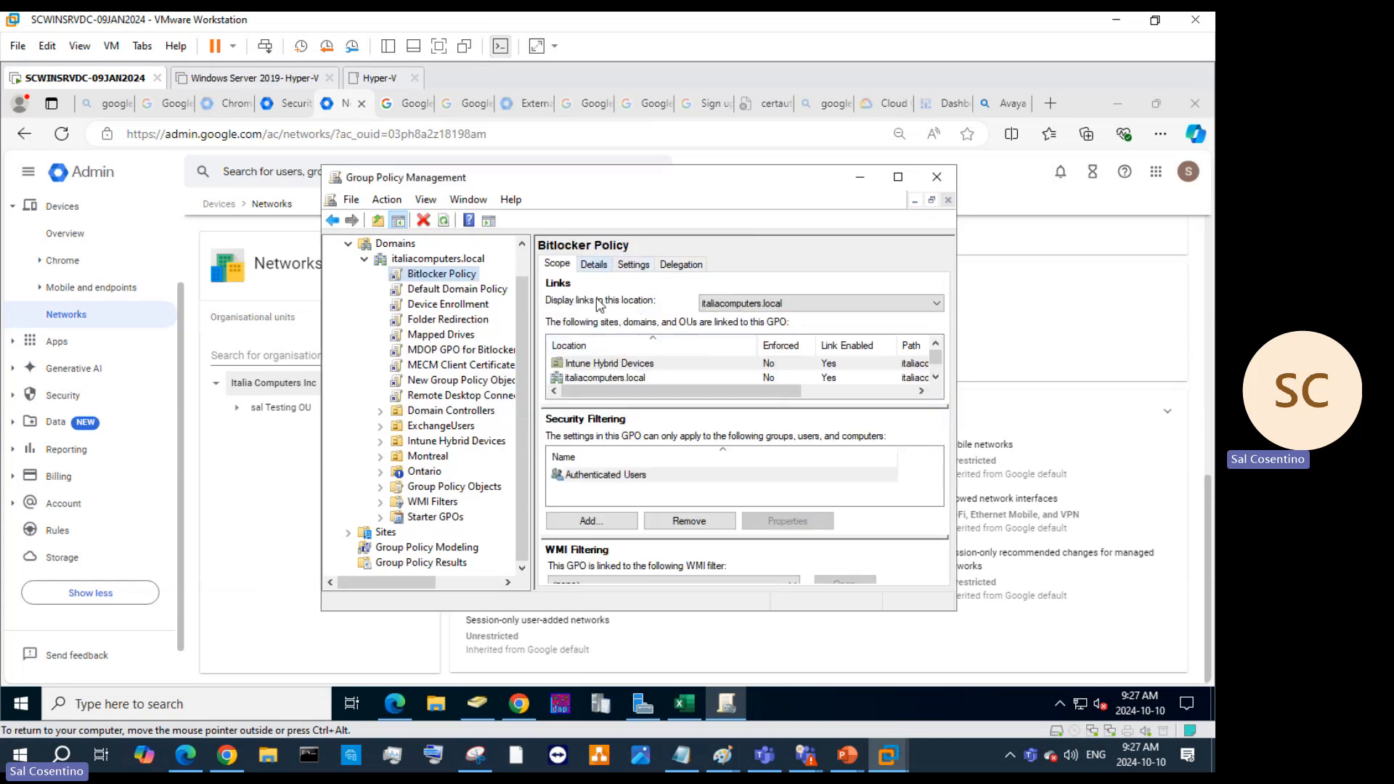
left_click(593, 264)
left_click(632, 264)
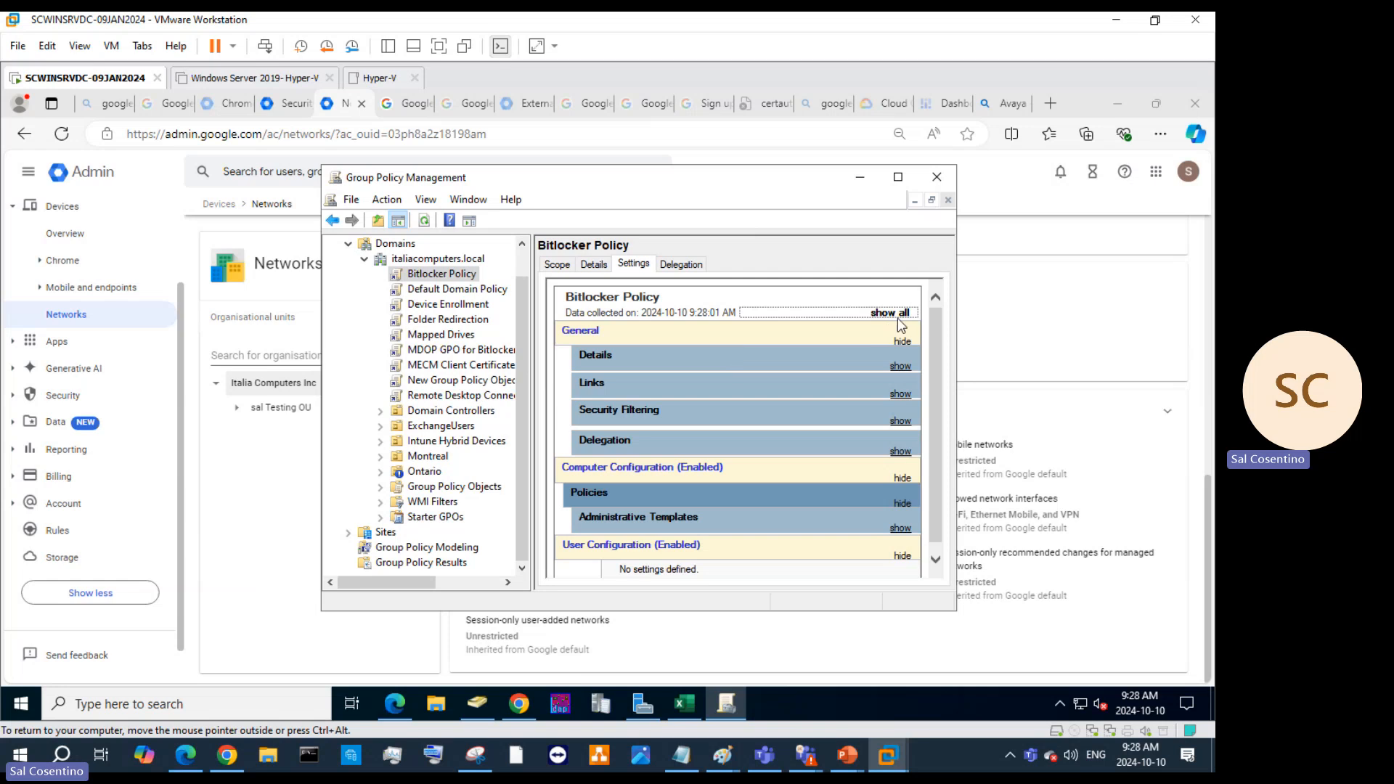
scroll(891, 343, "down", 1)
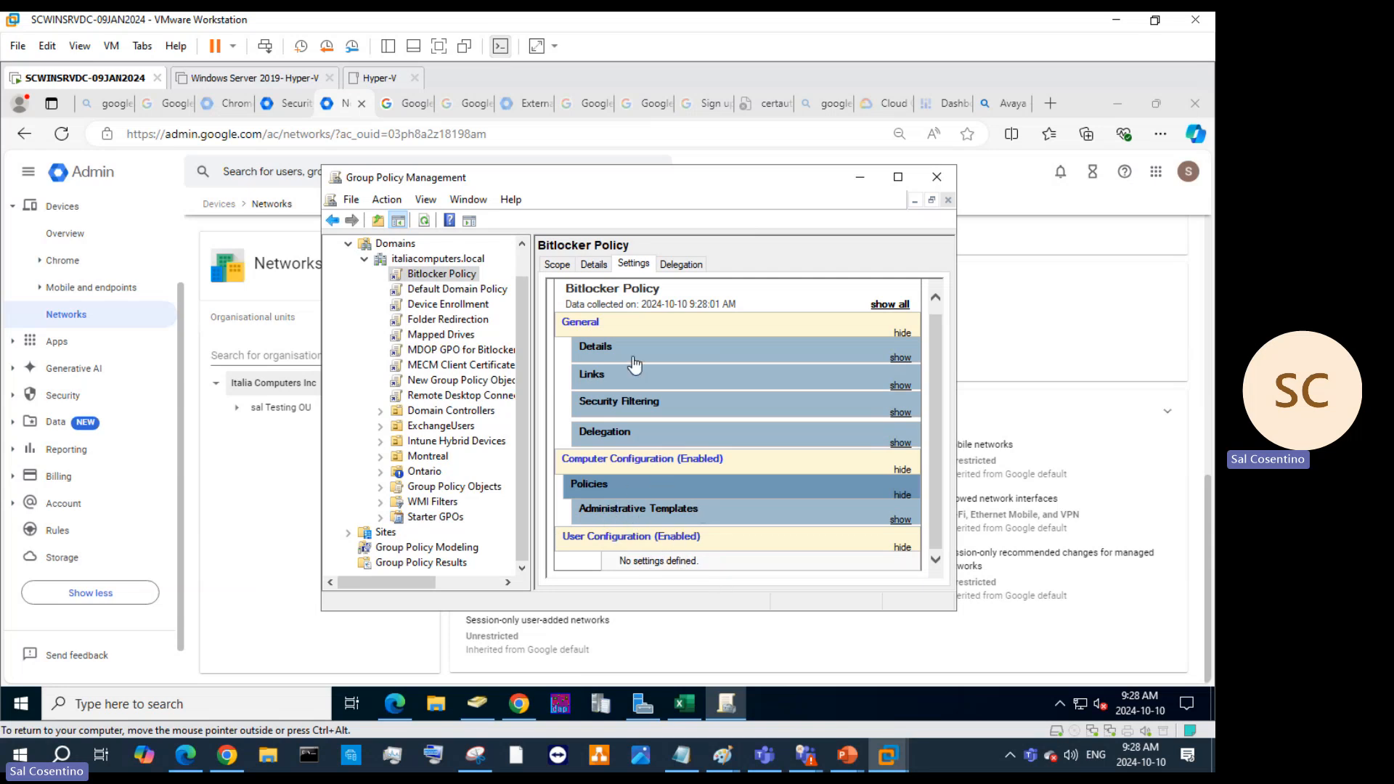
Check Bitlocker Policy delegation, then view the MDOP Bitlocker Management and Mapped Drives GPO reports.
left_click(670, 265)
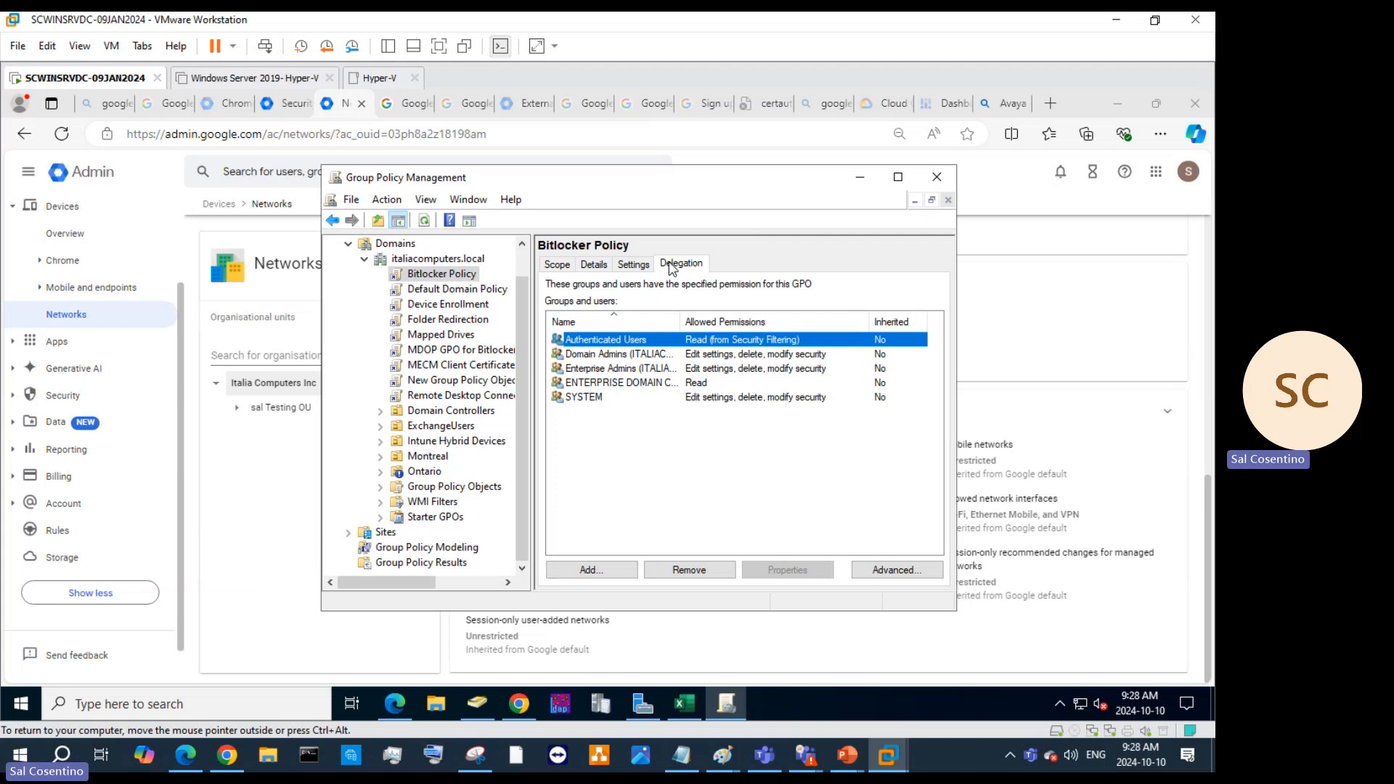
left_click(630, 266)
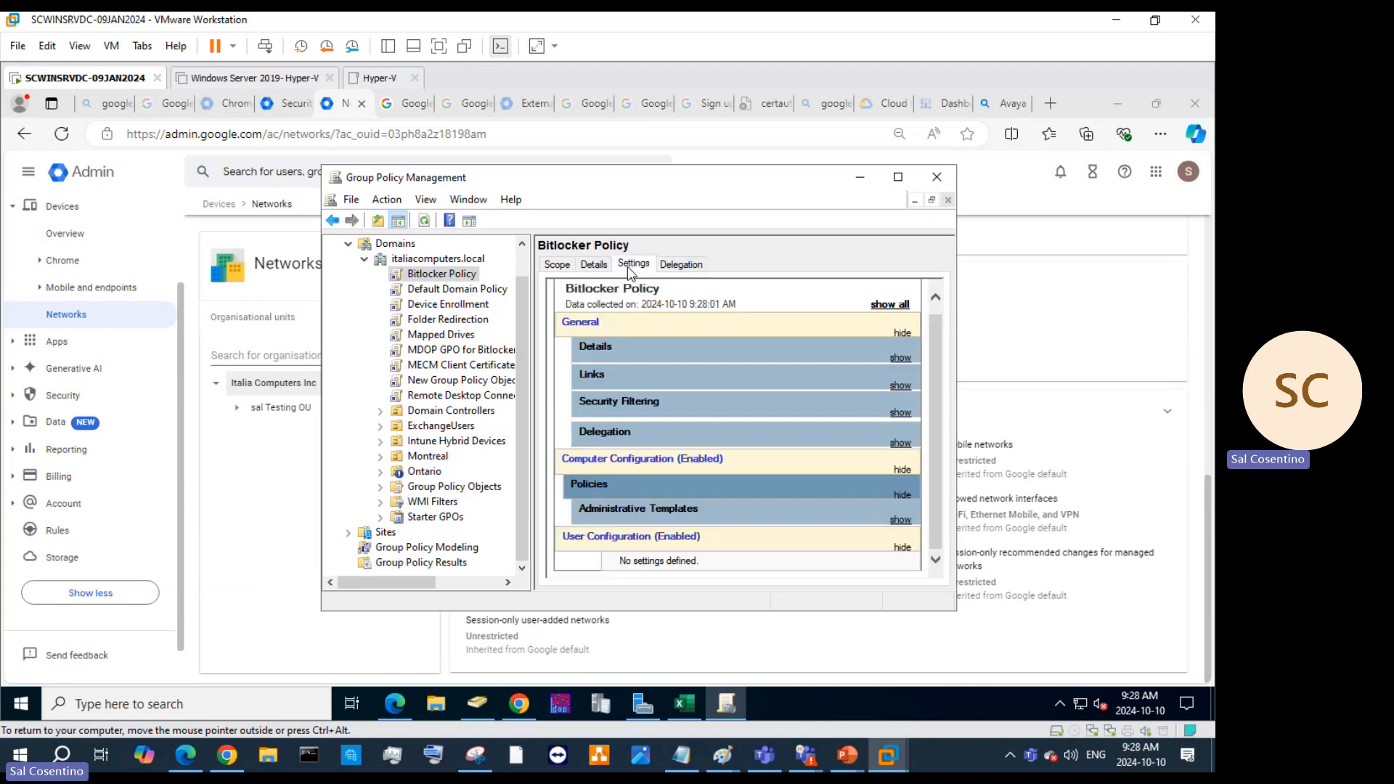
left_click(420, 336)
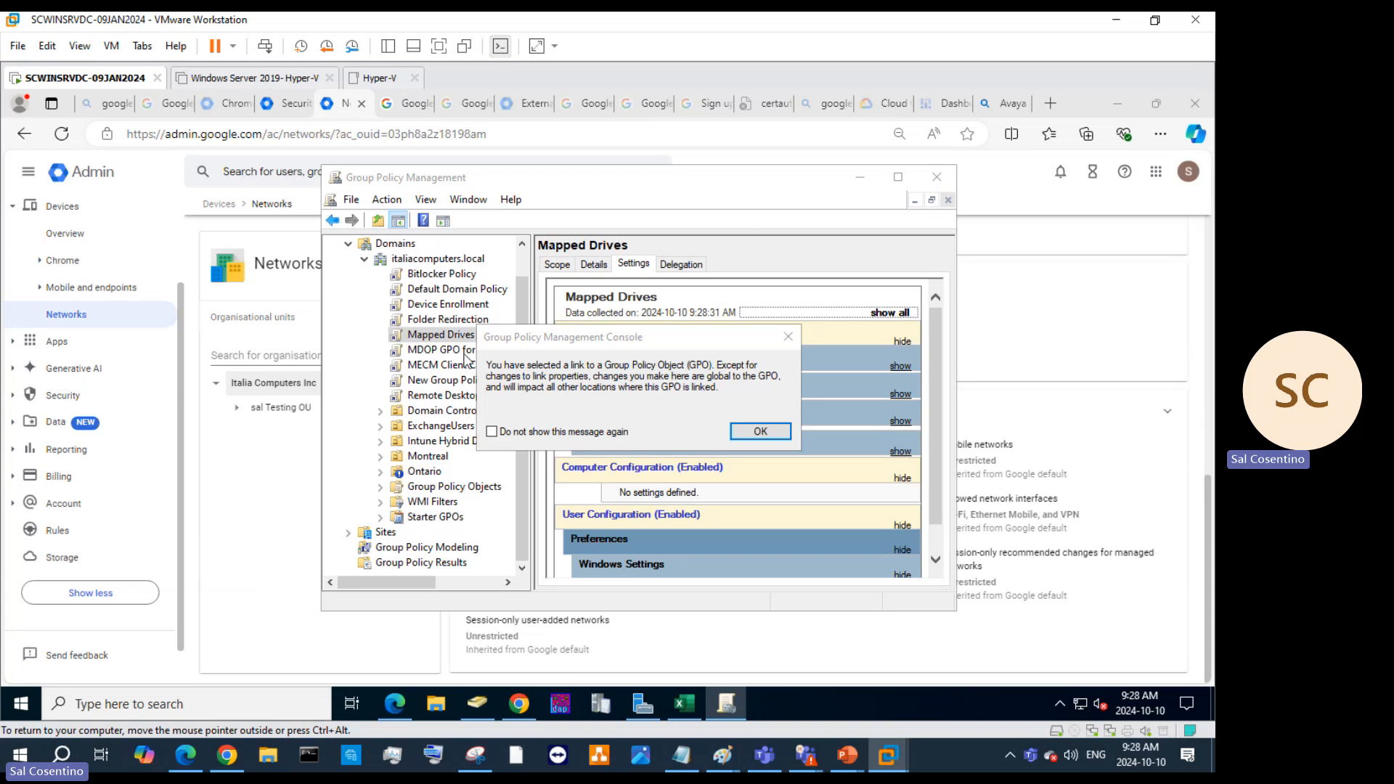
left_click(788, 336)
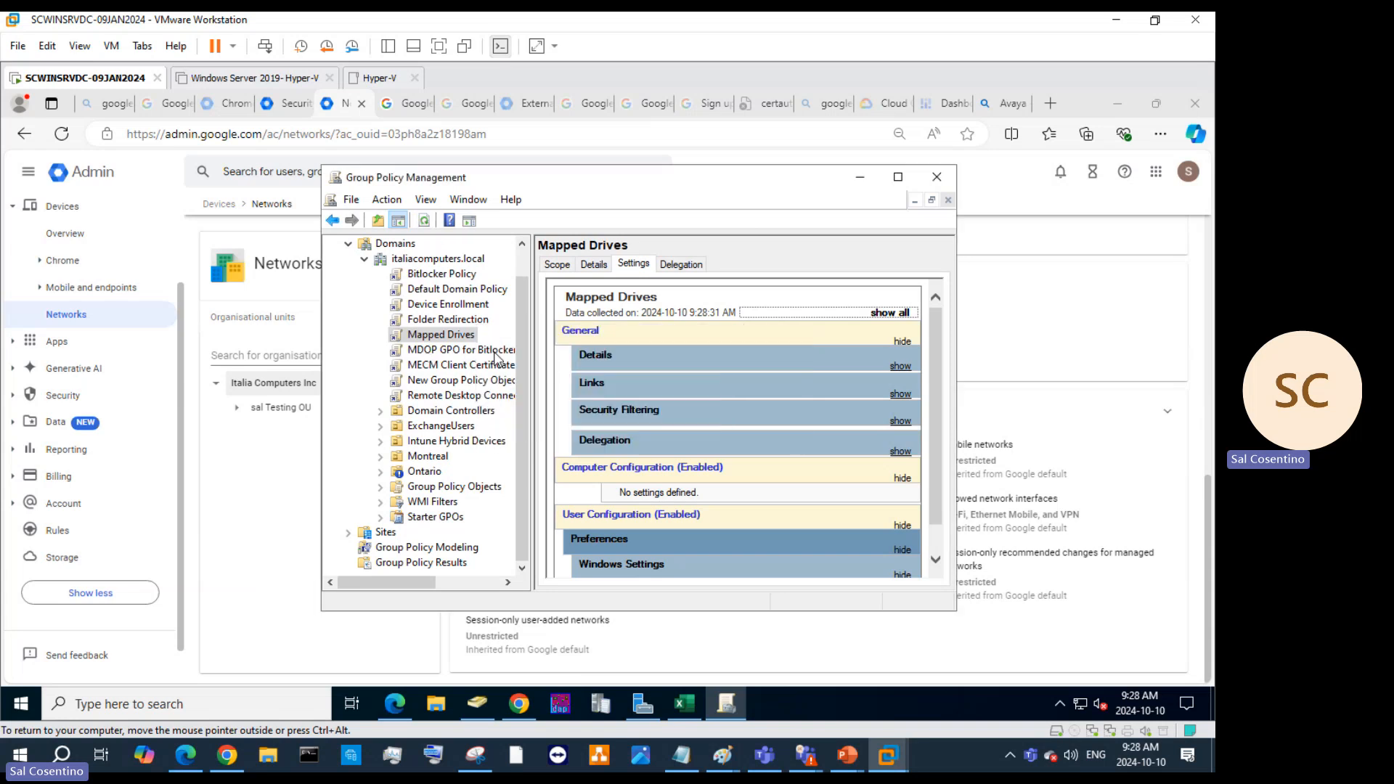
left_click(457, 350)
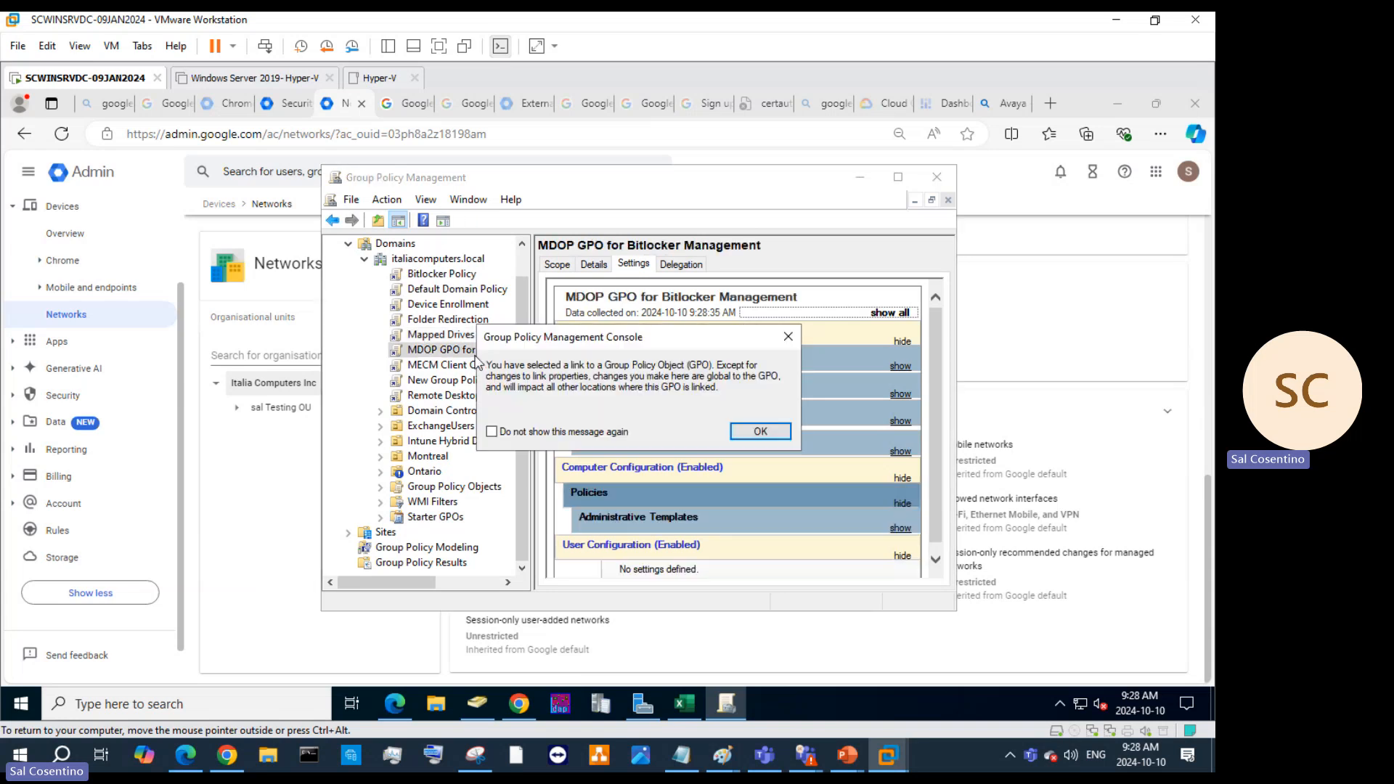
left_click(788, 336)
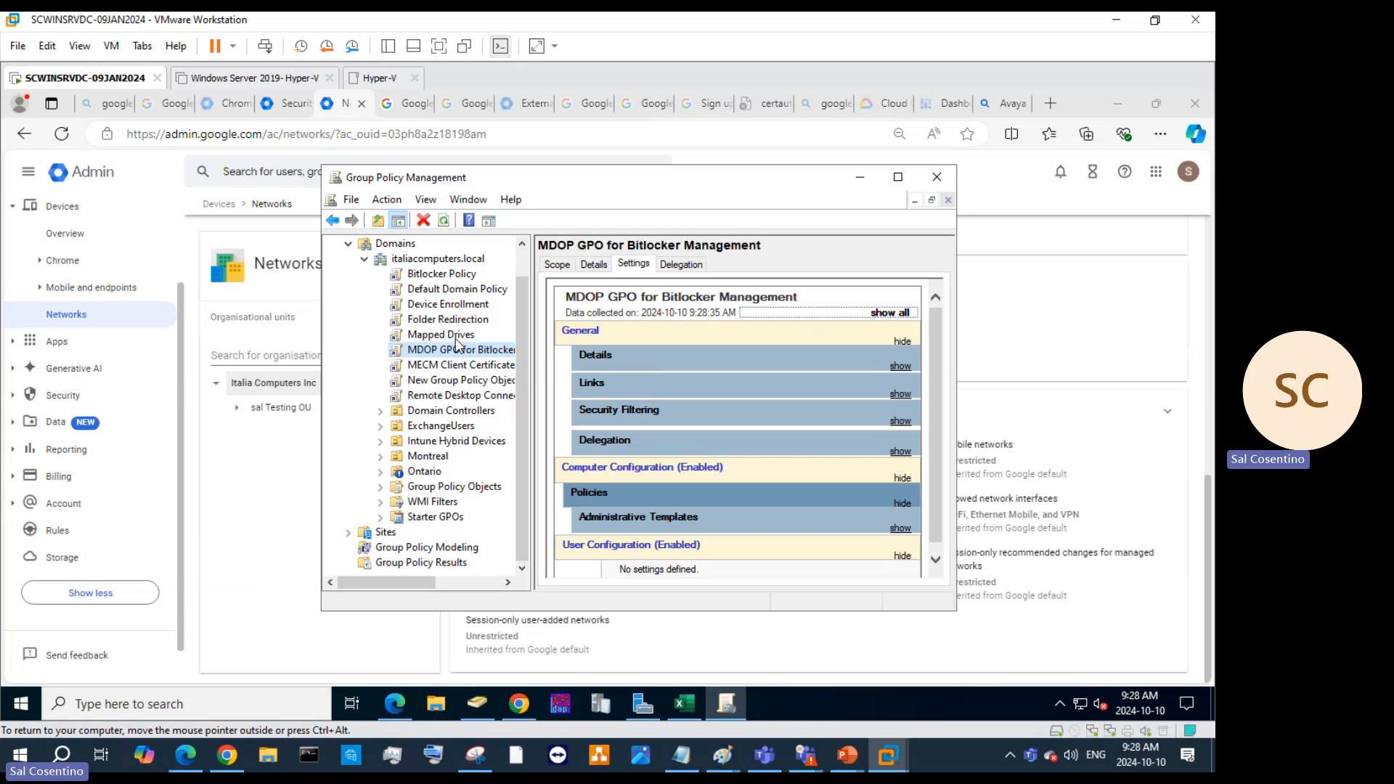
left_click(441, 335)
left_click(758, 431)
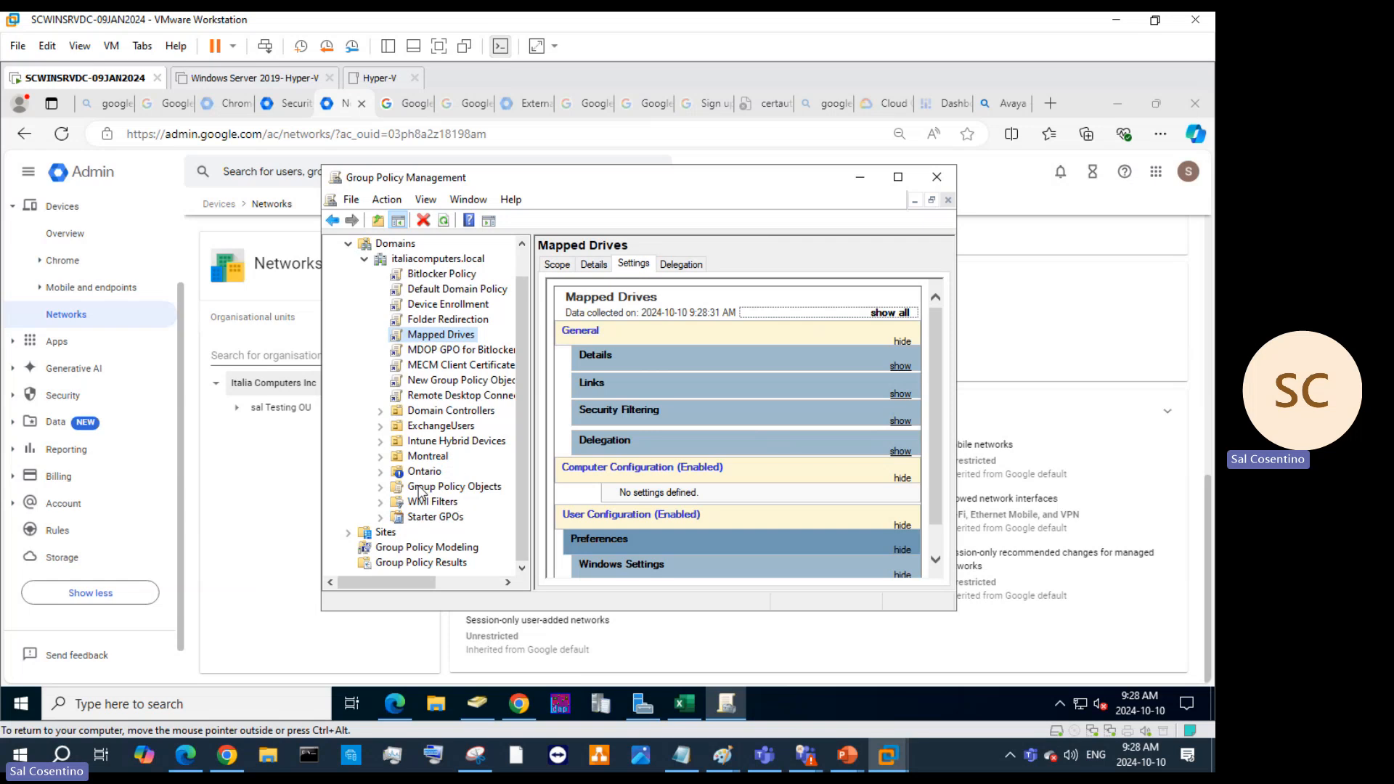
View the GPOs linked to Montreal and Domain Controllers, then close Group Policy Management.
left_click(426, 457)
left_click(438, 411)
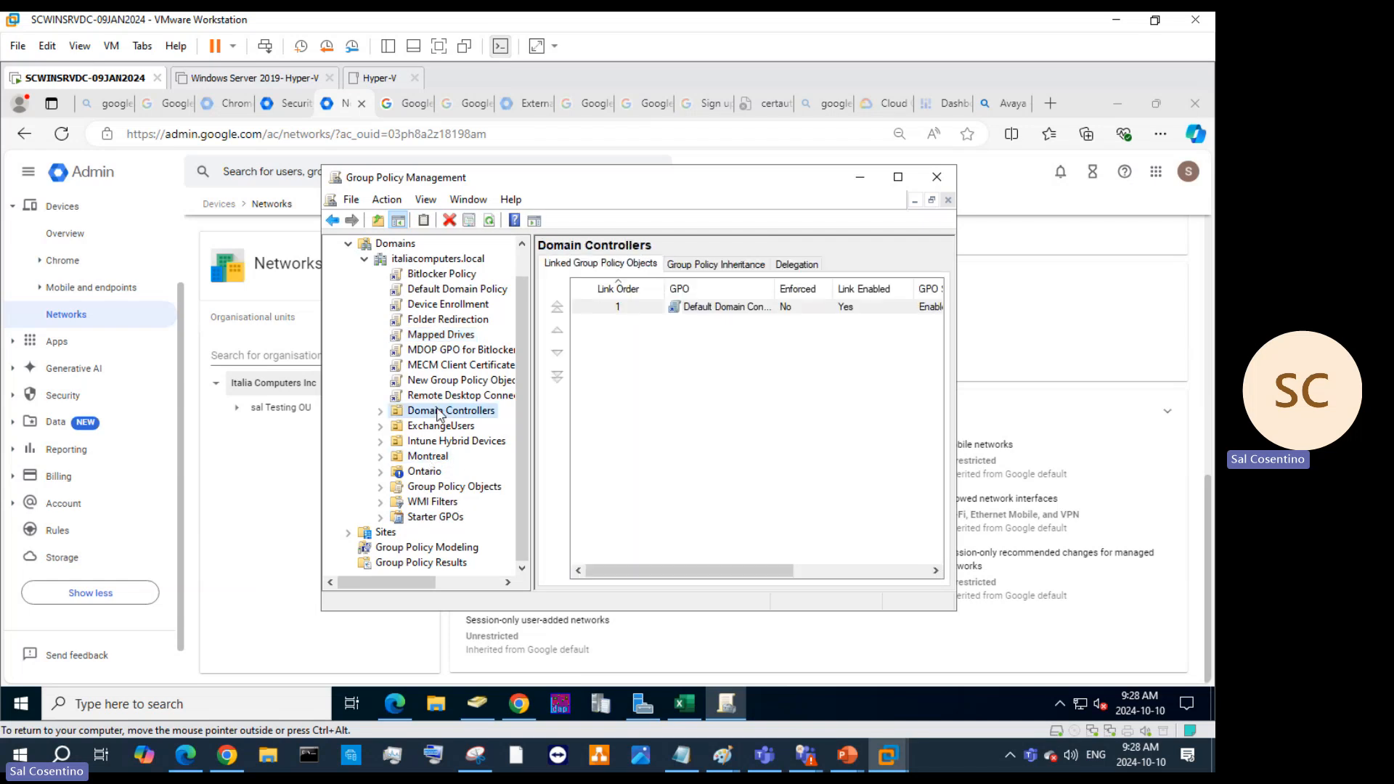
left_click(937, 177)
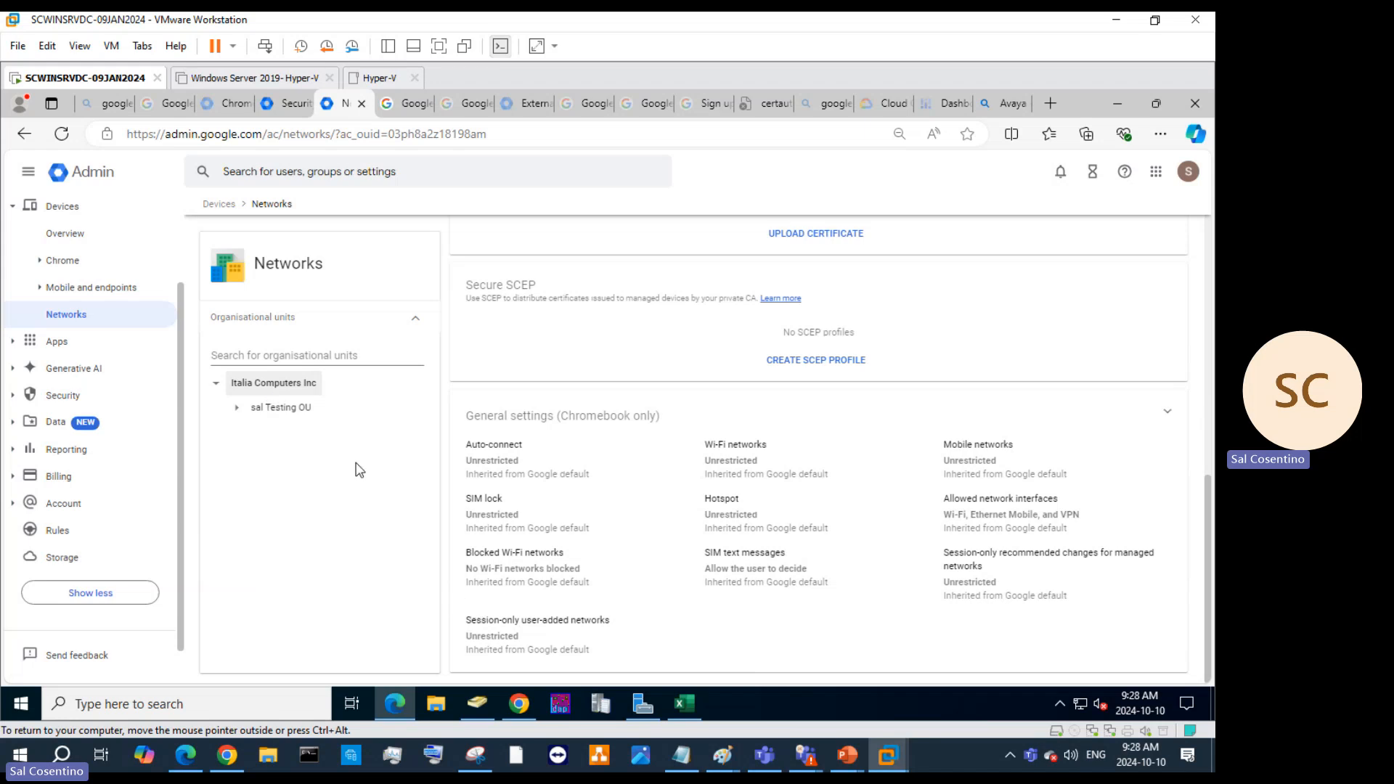
Open the Chromebook general network settings, then the Apps Overview page.
left_click(243, 702)
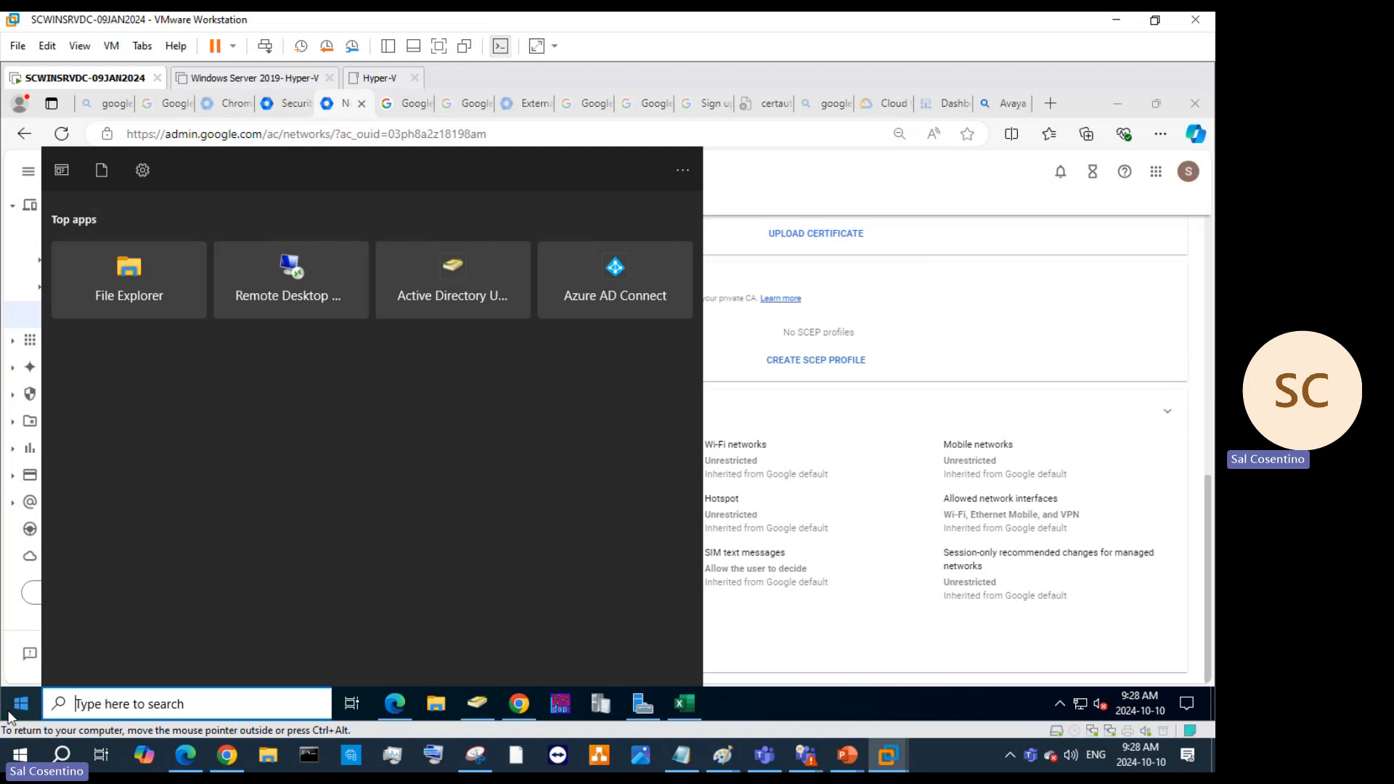
left_click(1036, 658)
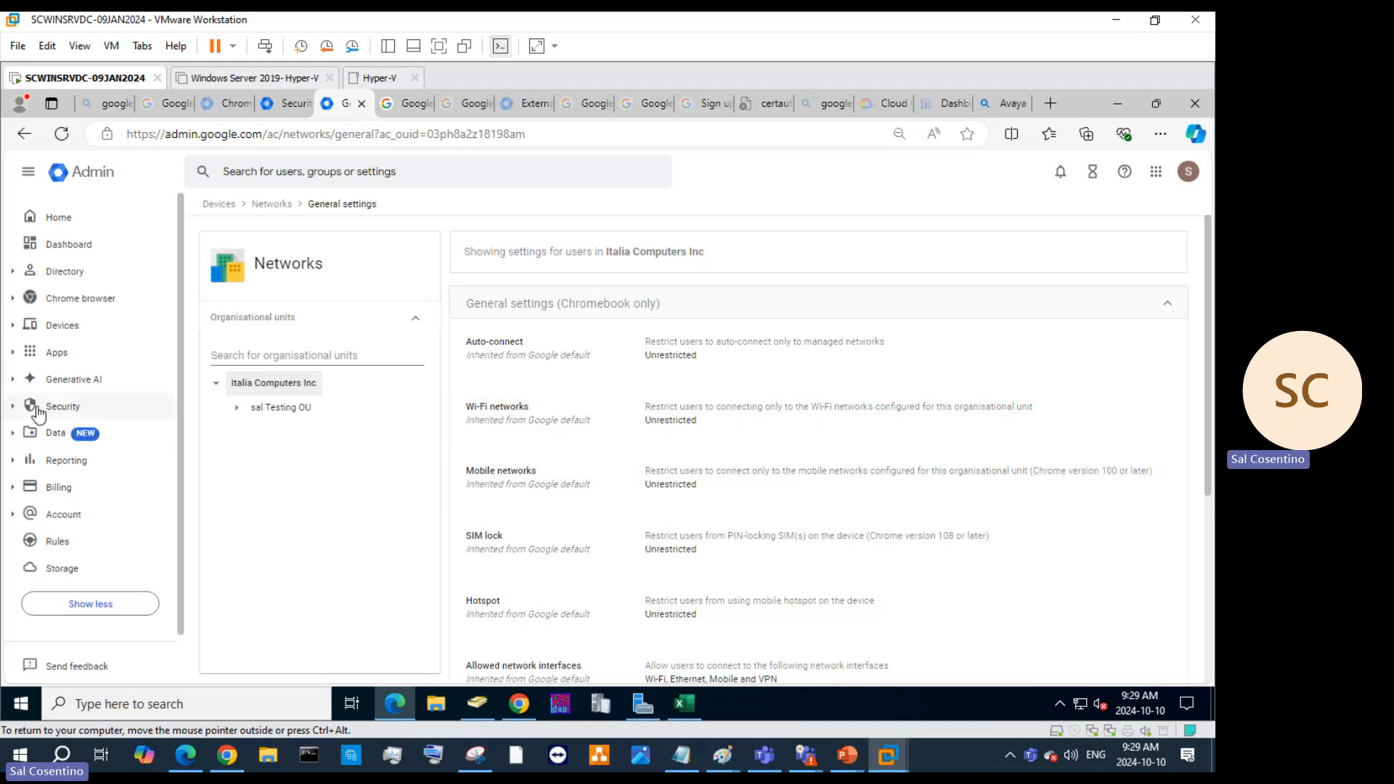
left_click(31, 361)
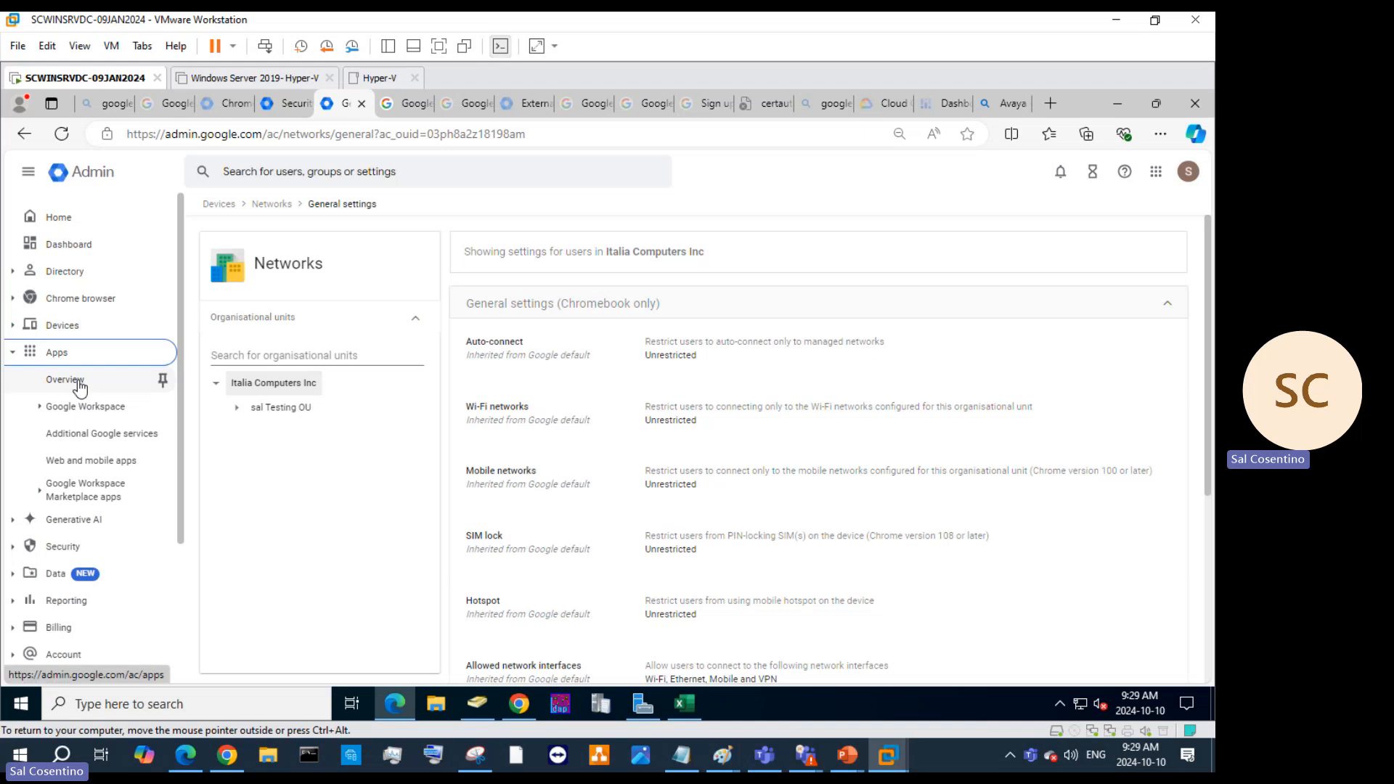
left_click(161, 378)
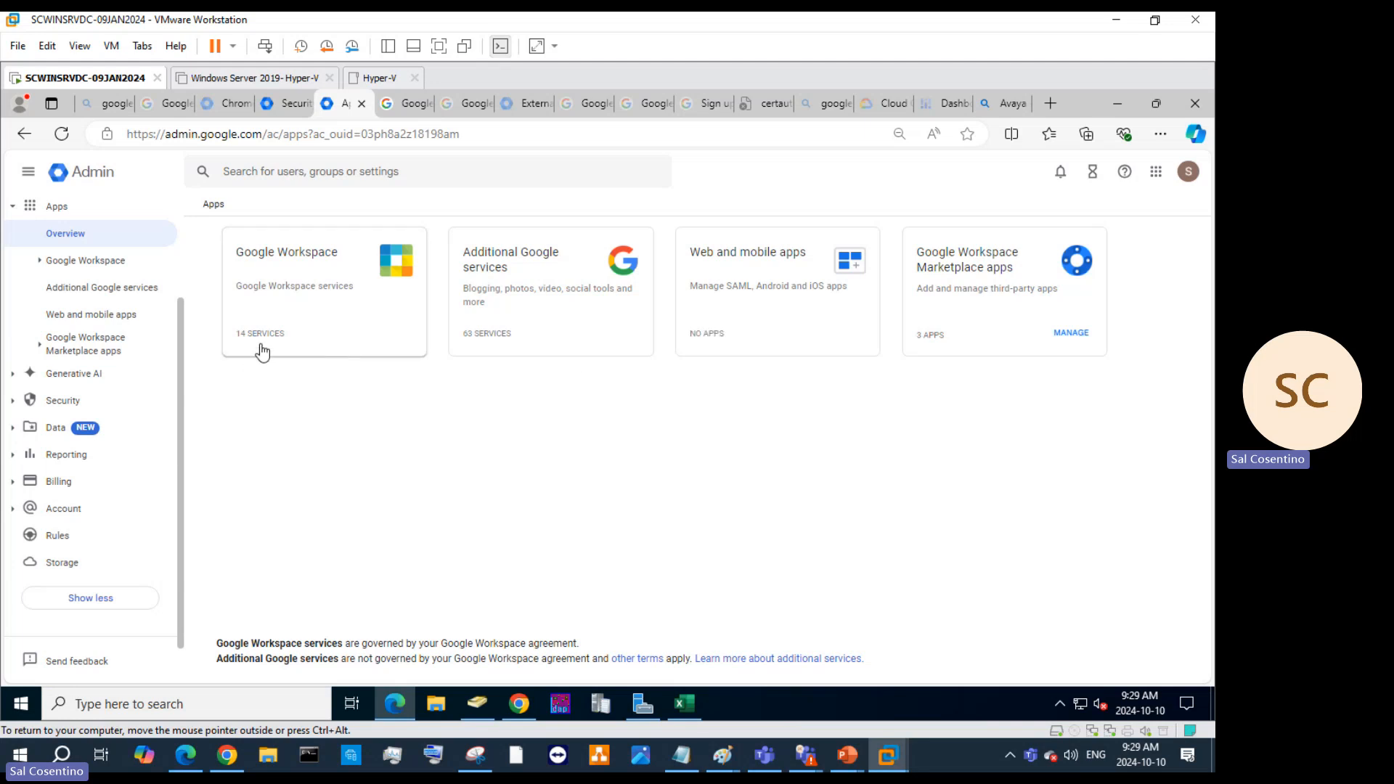
Browse the Google apps launcher grid, then go to Web and mobile apps.
left_click(1155, 172)
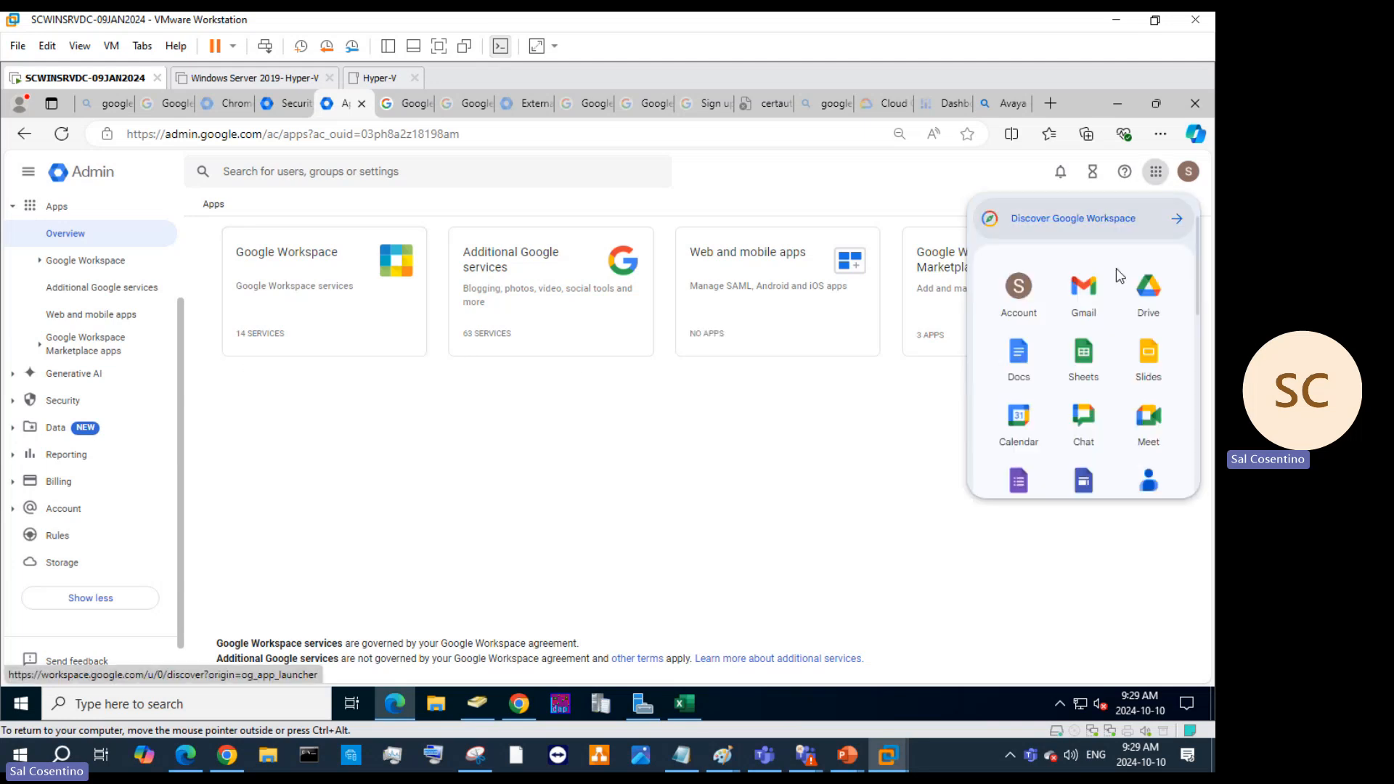
scroll(1055, 360, "down", 10)
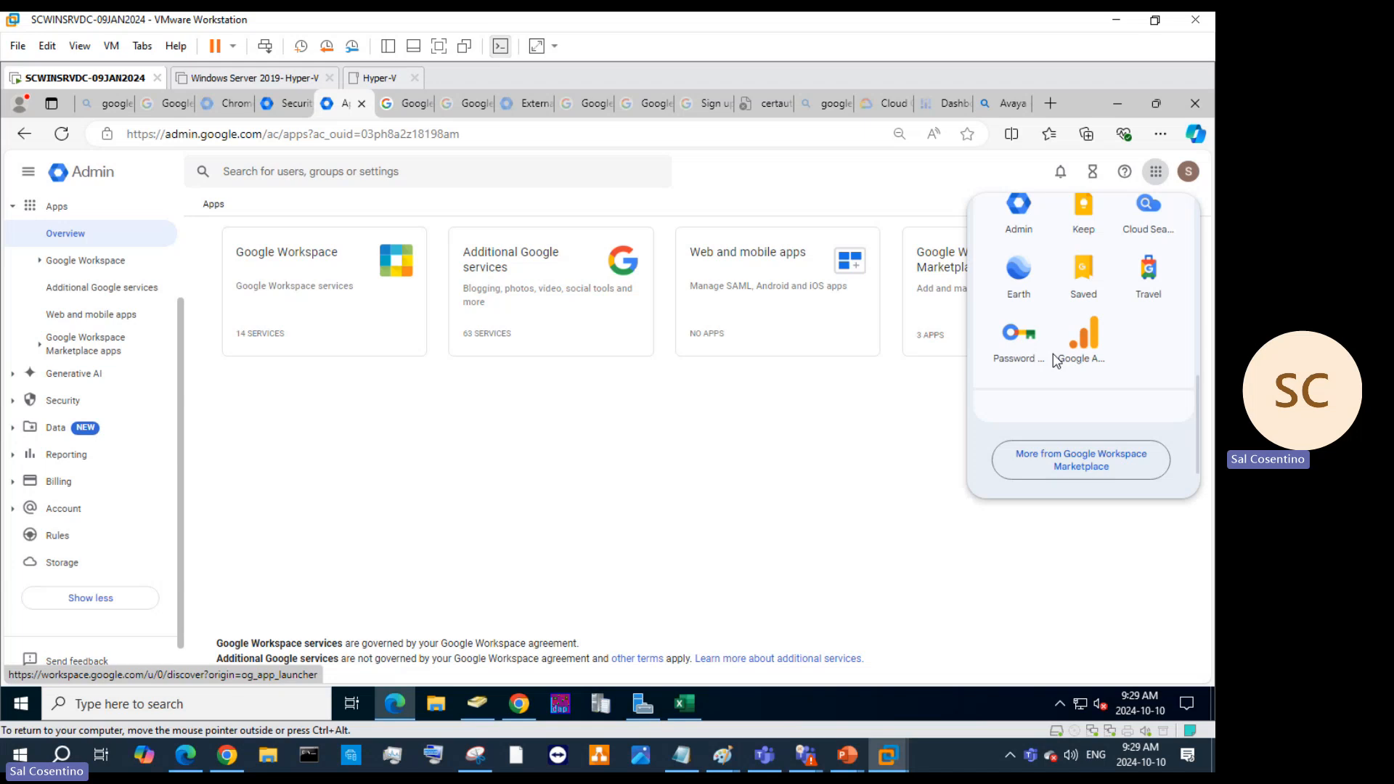
scroll(1056, 360, "up", 10)
scroll(1123, 346, "down", 4)
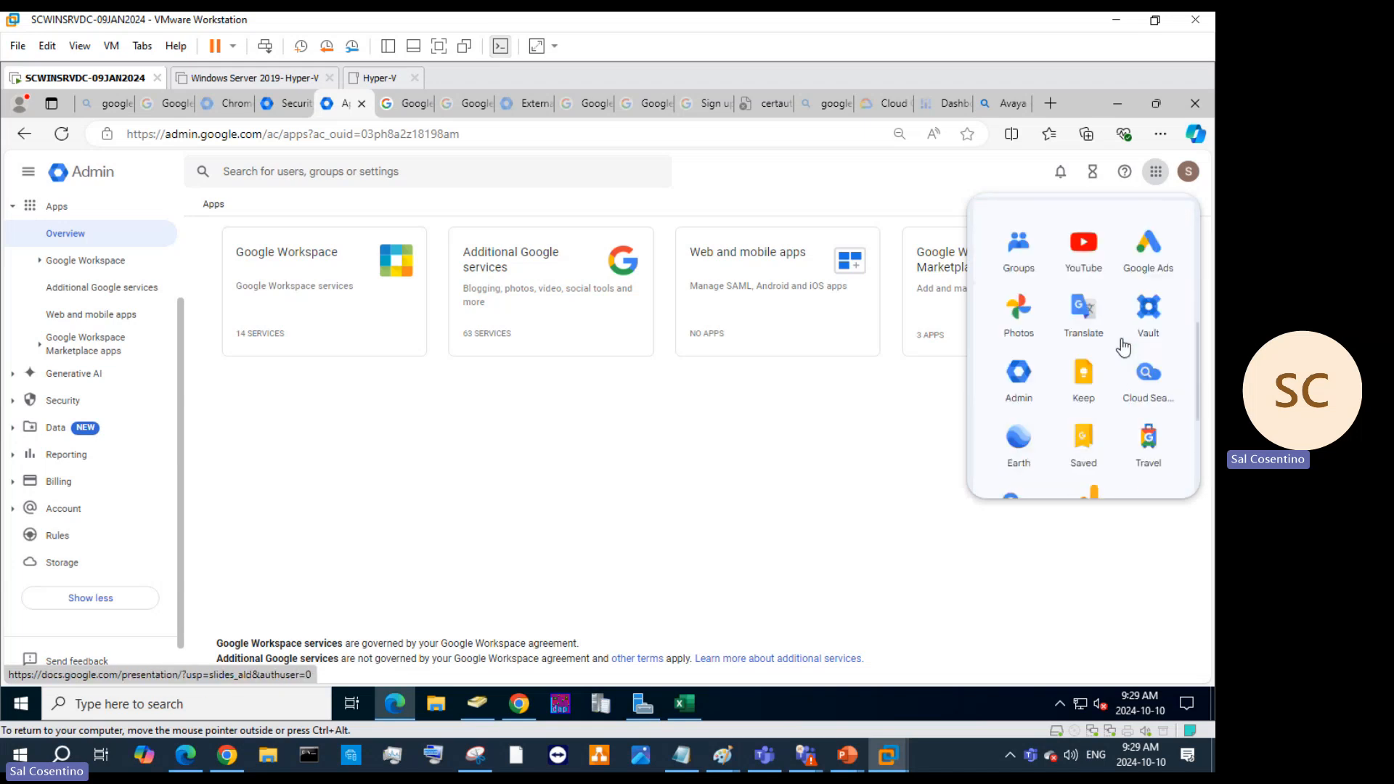
scroll(1123, 347, "down", 5)
scroll(1121, 344, "up", 5)
left_click(532, 499)
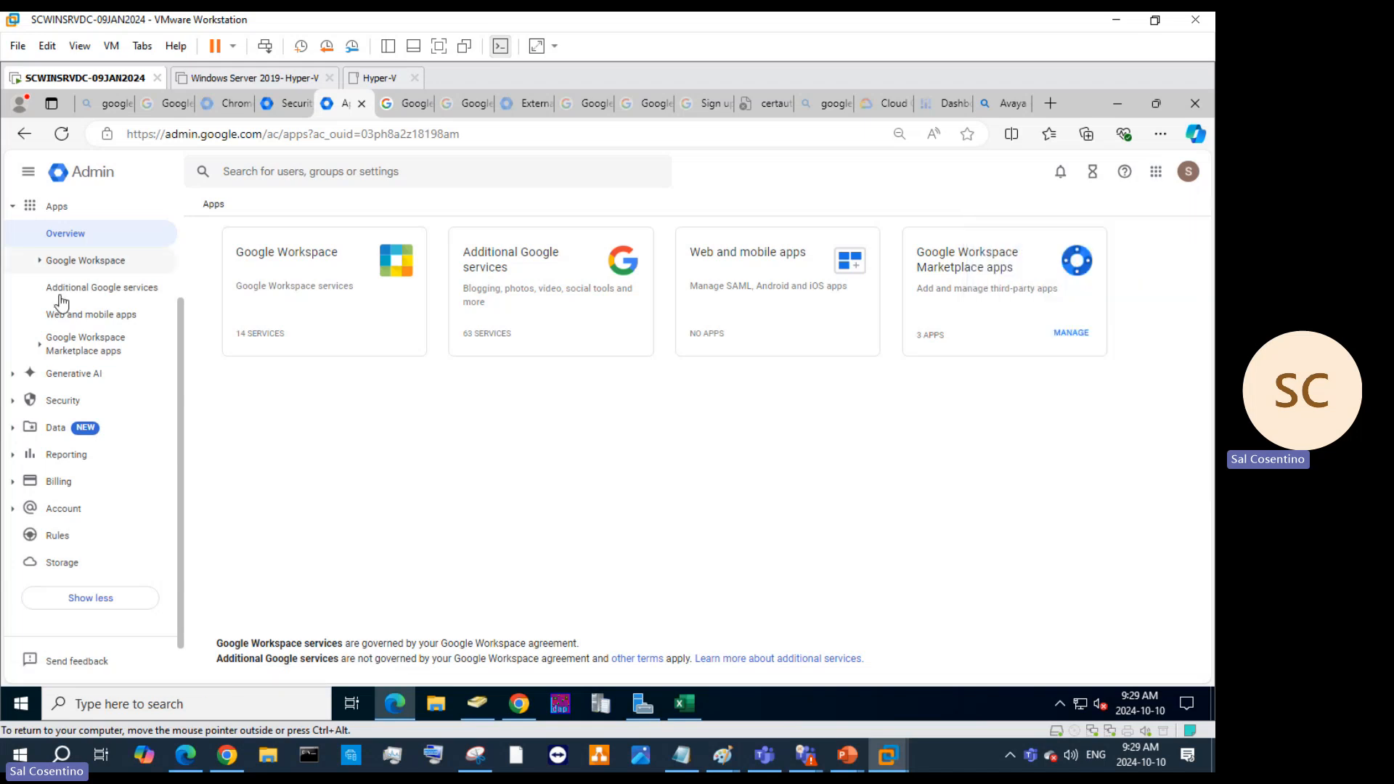
left_click(94, 316)
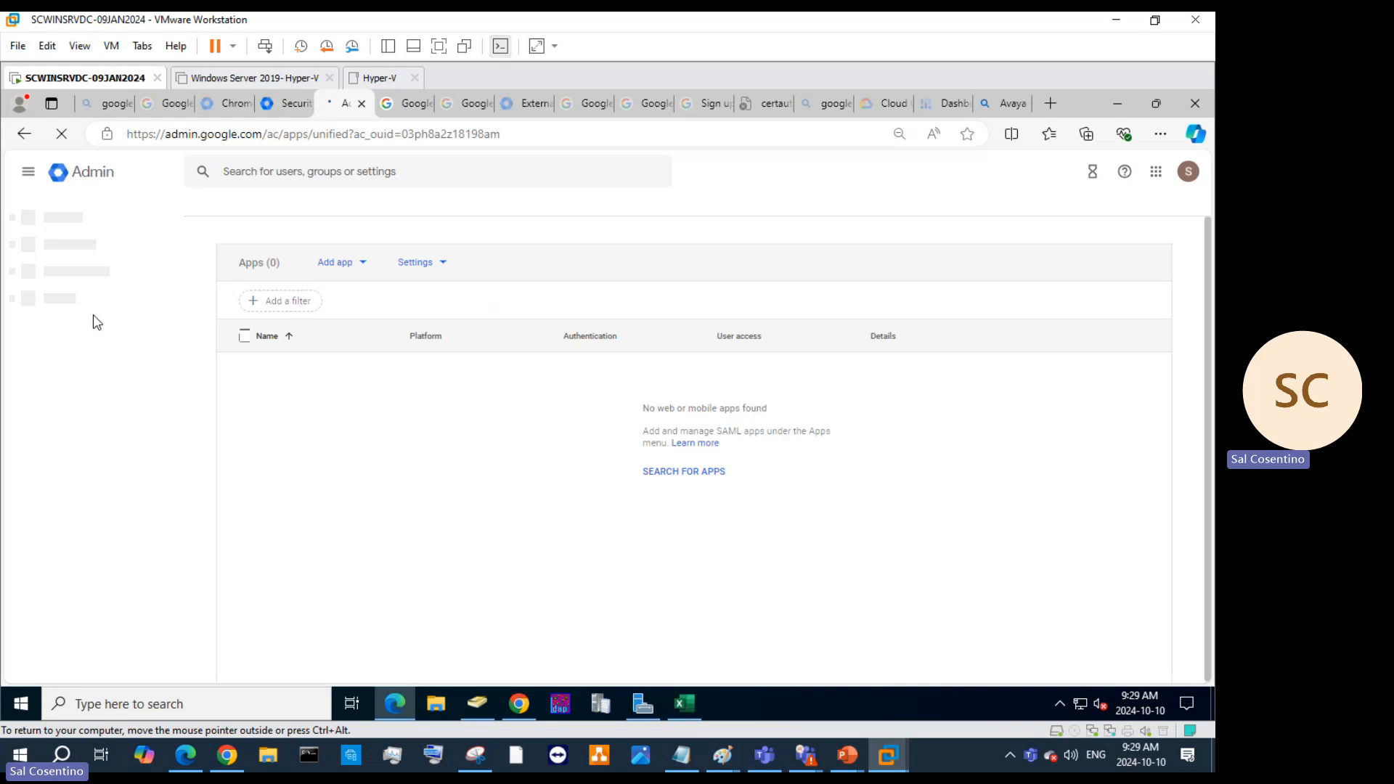
Check the Settings options, start a custom SAML app via Add app, then cancel it unfilled.
left_click(432, 265)
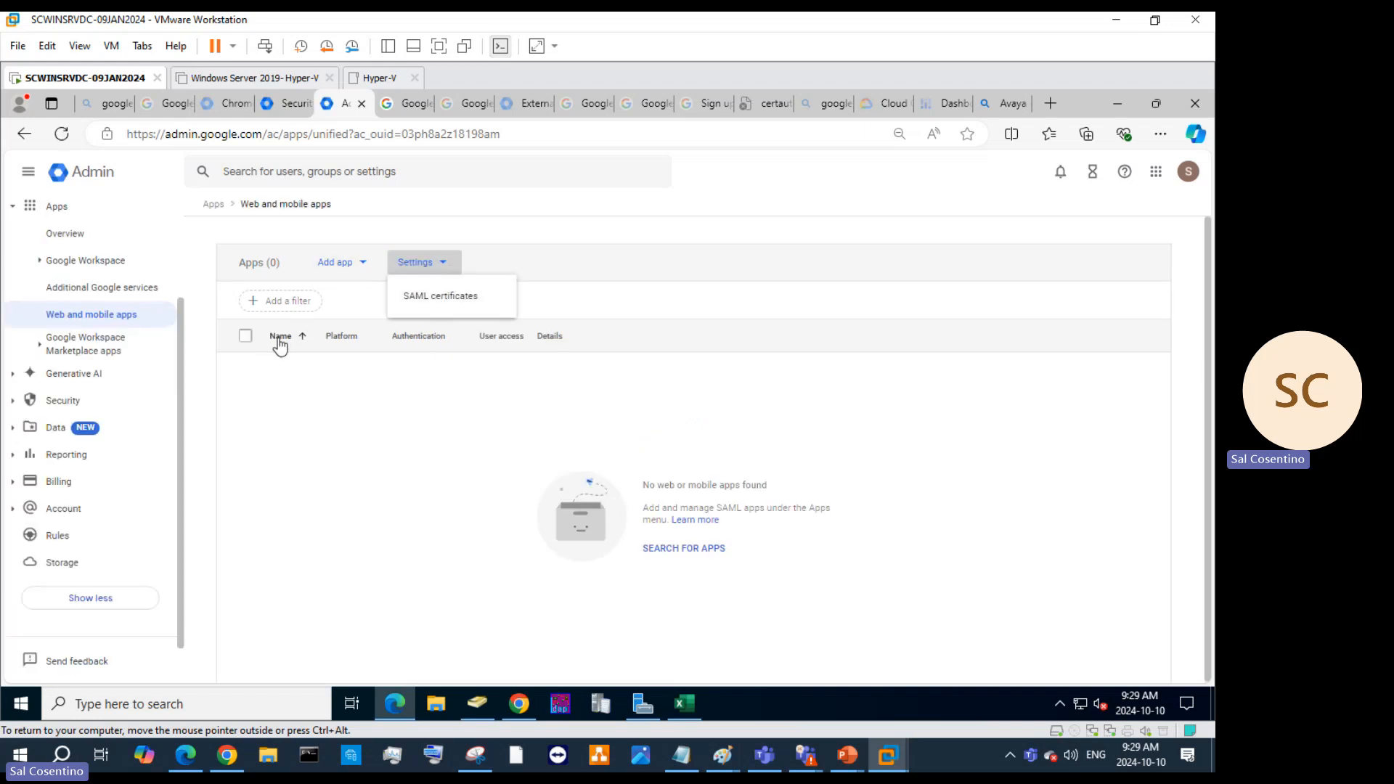
left_click(328, 268)
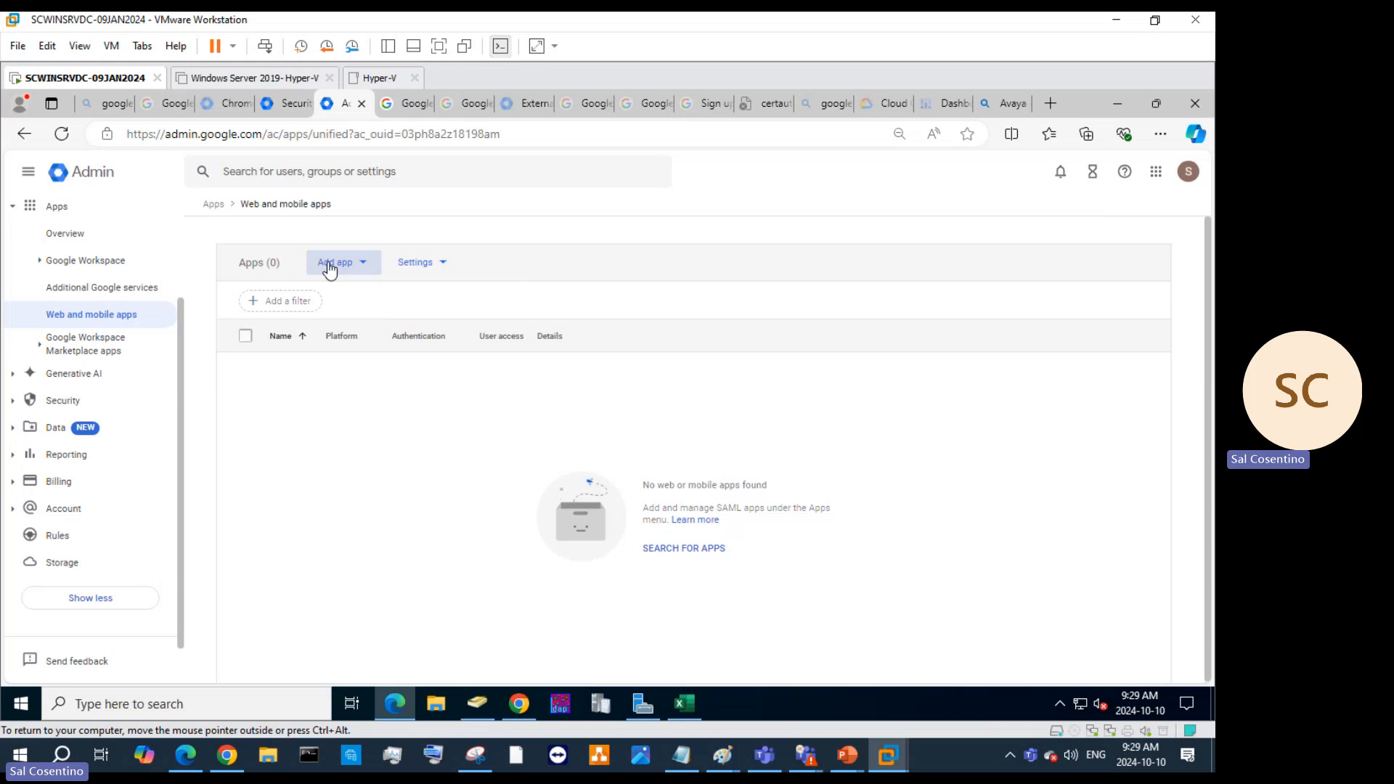
left_click(328, 267)
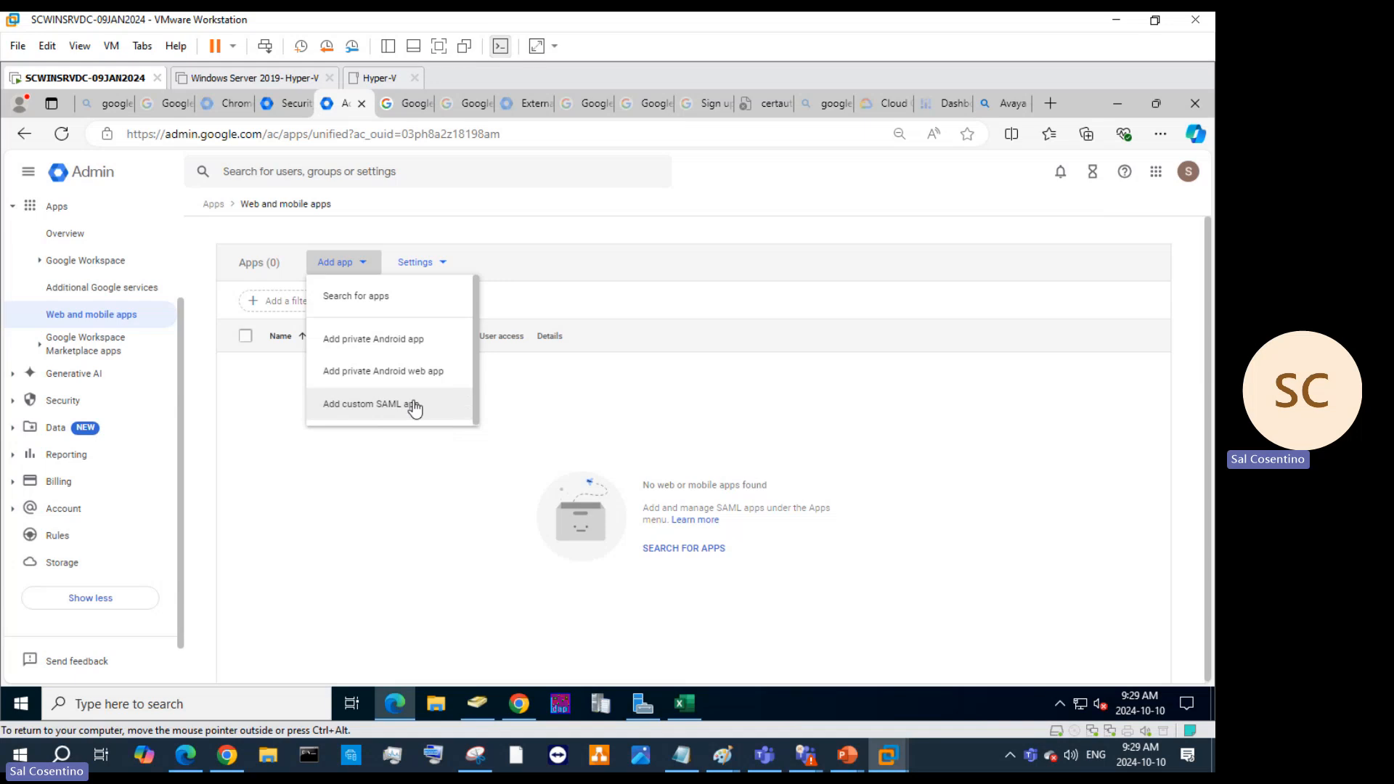
left_click(381, 415)
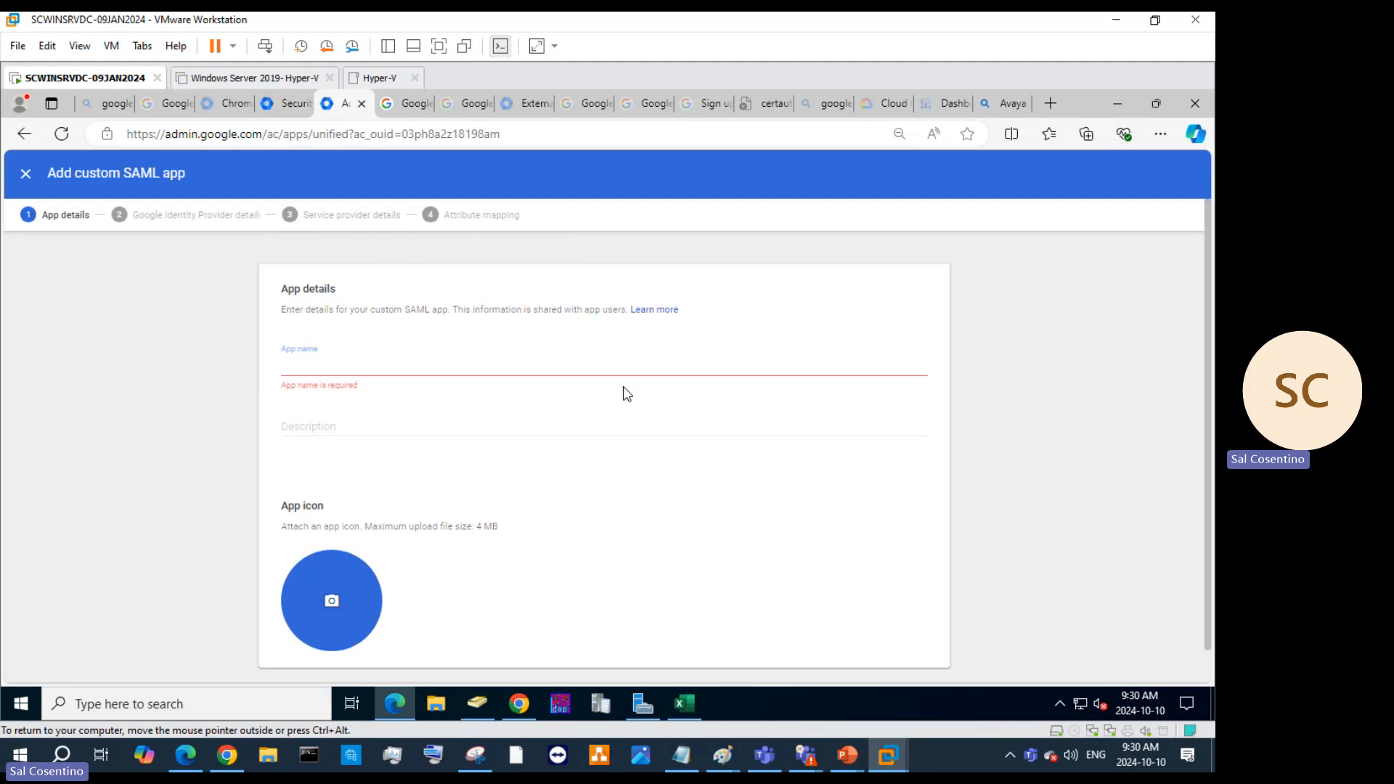
left_click(25, 173)
Discard the custom SAML app setup and open Gemini settings under Generative AI.
left_click(730, 472)
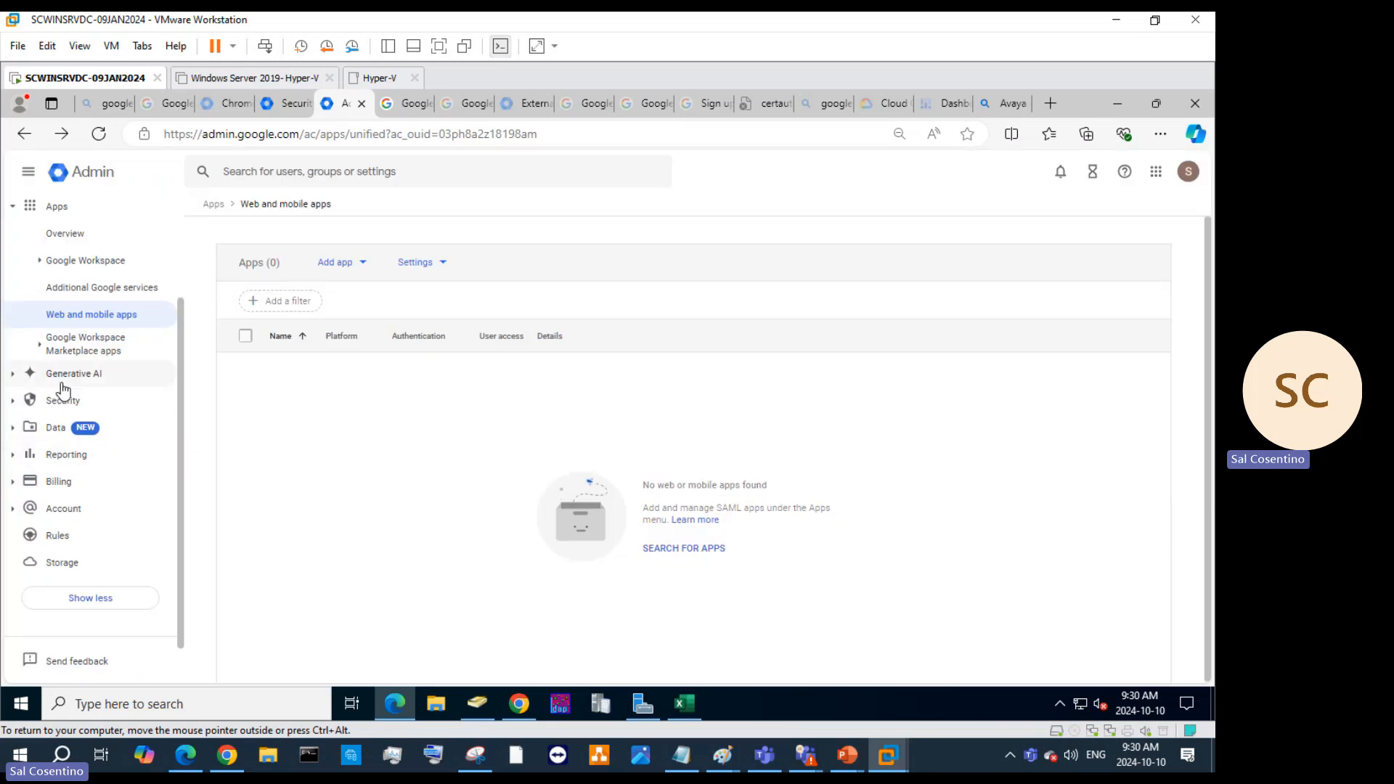
left_click(64, 375)
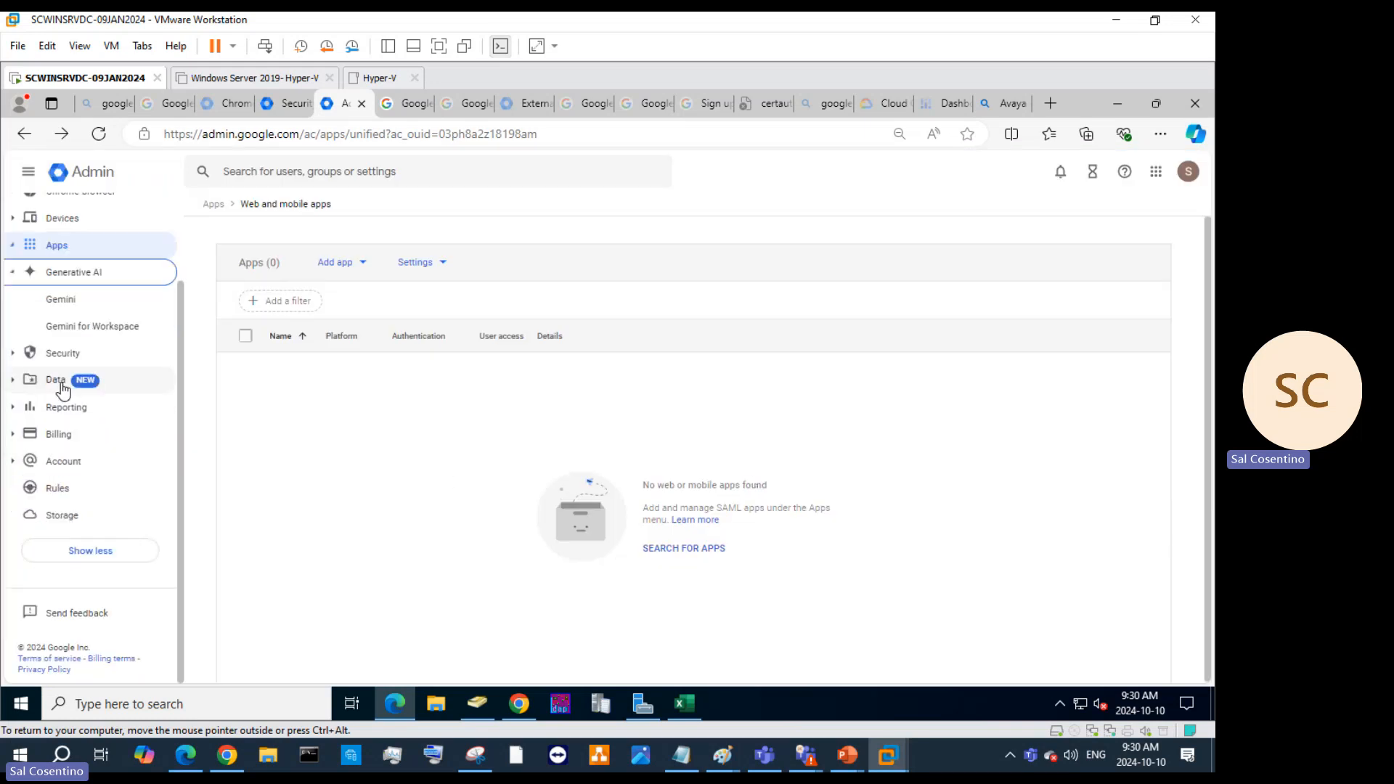
left_click(67, 298)
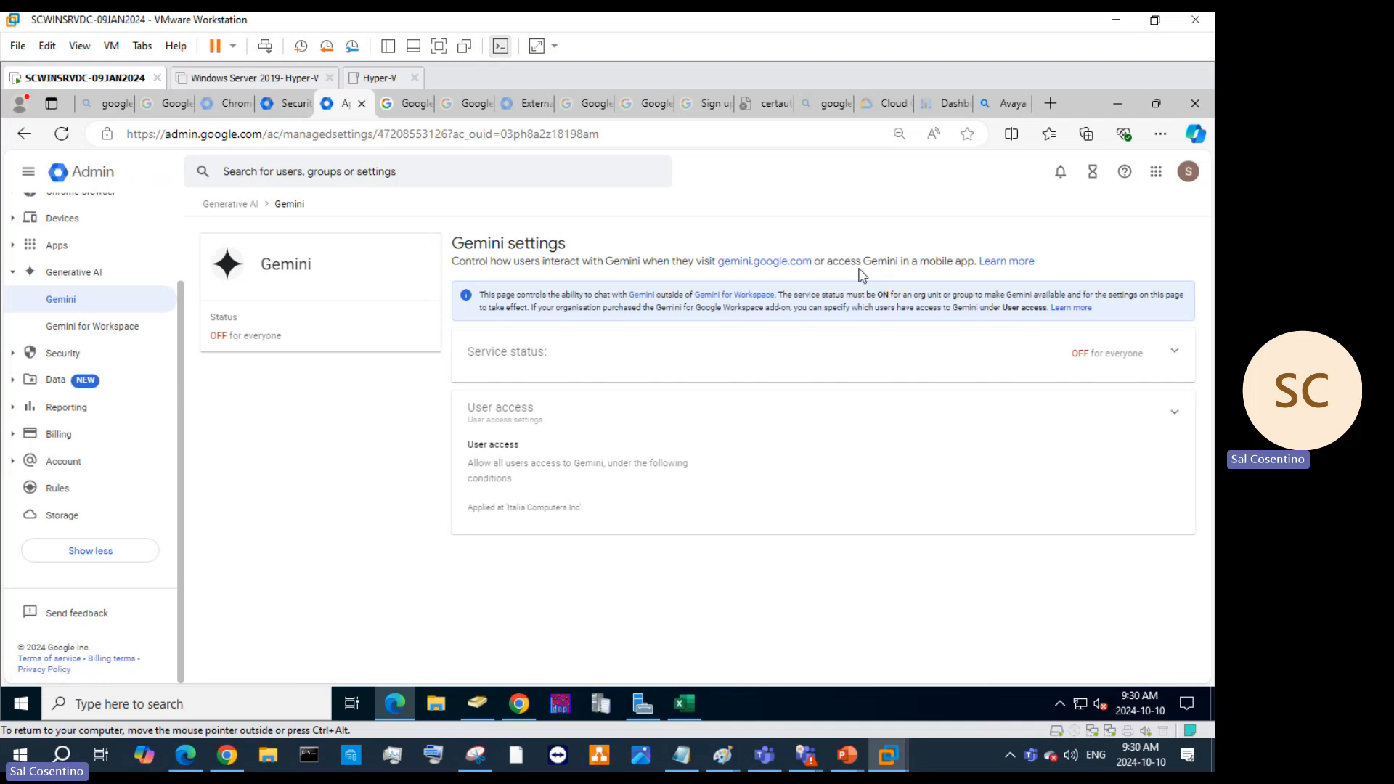
Visit gemini.google.com and its developer site, then open Google AI Studio and decline its legal notice.
left_click(774, 263)
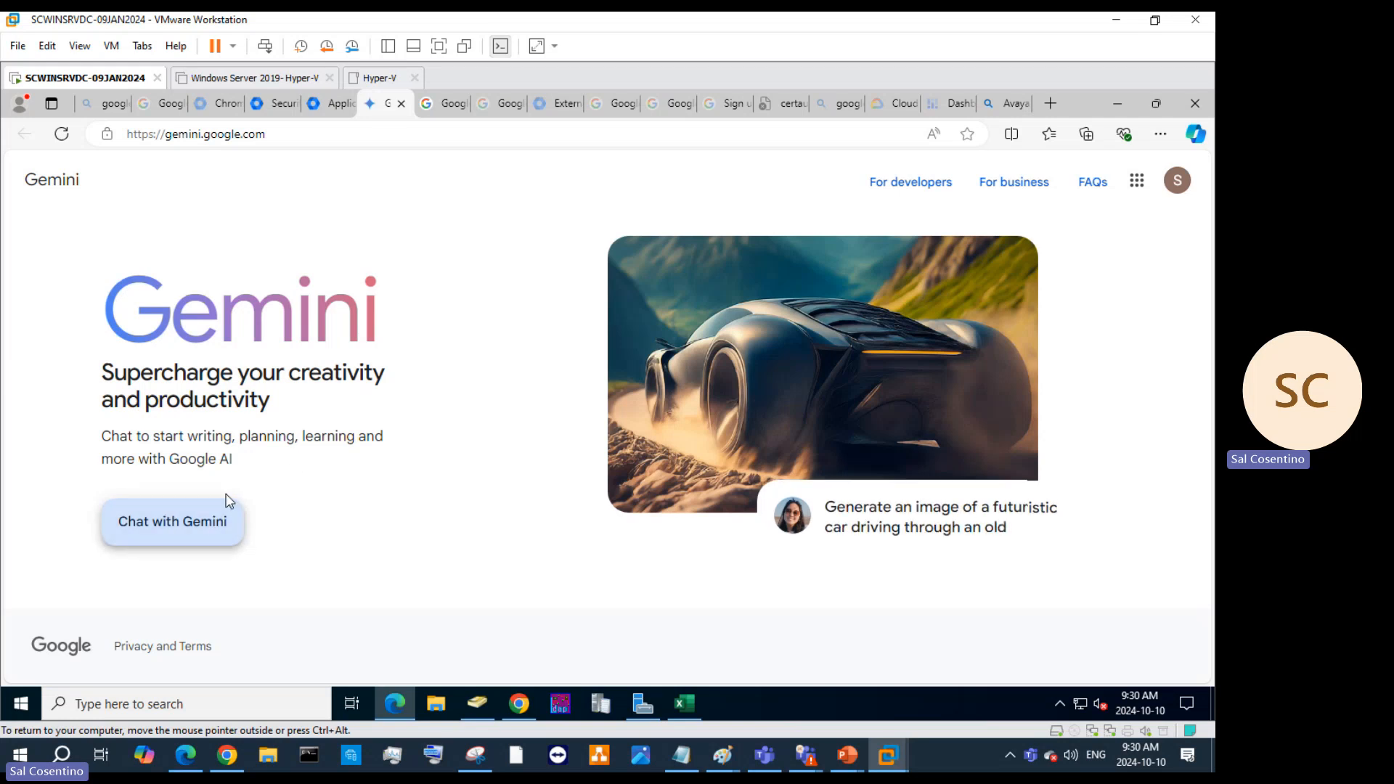
left_click(879, 204)
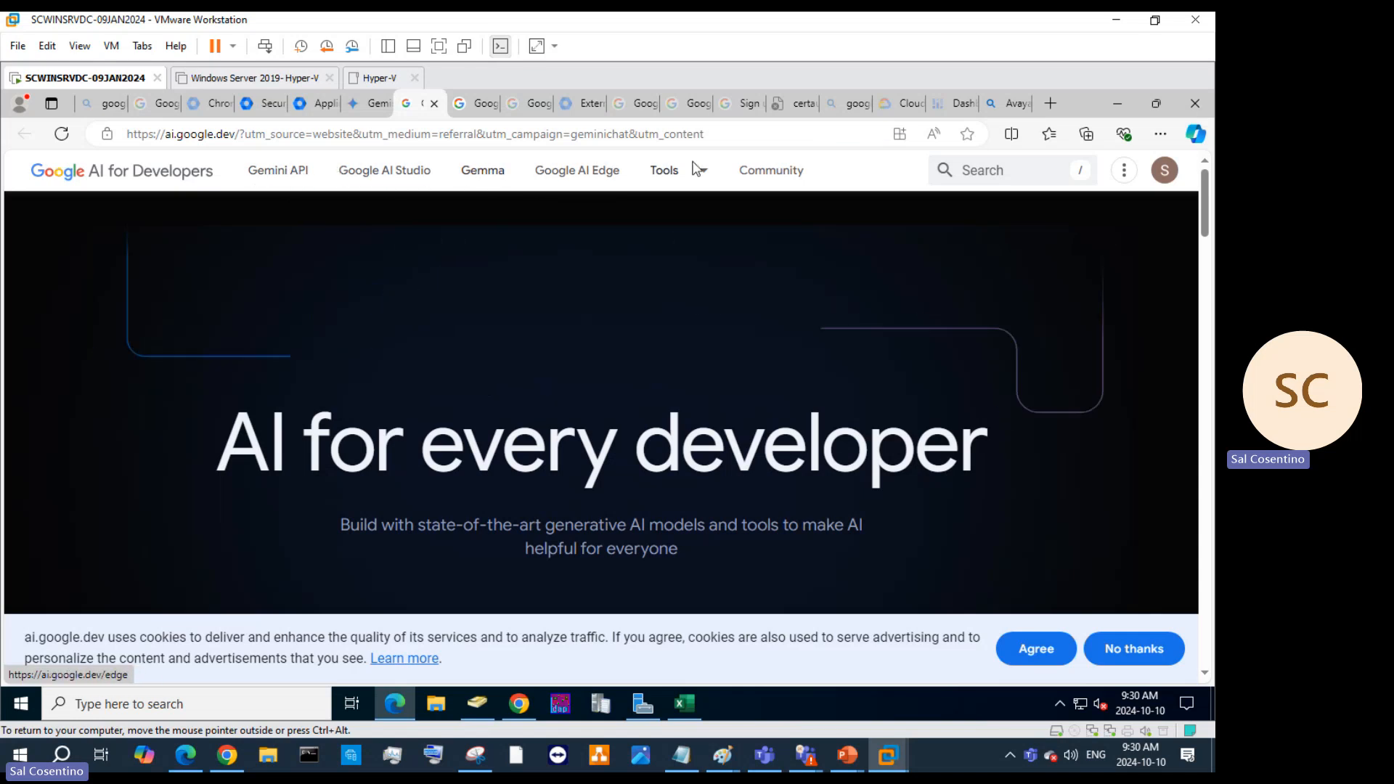
mouse_move(696, 172)
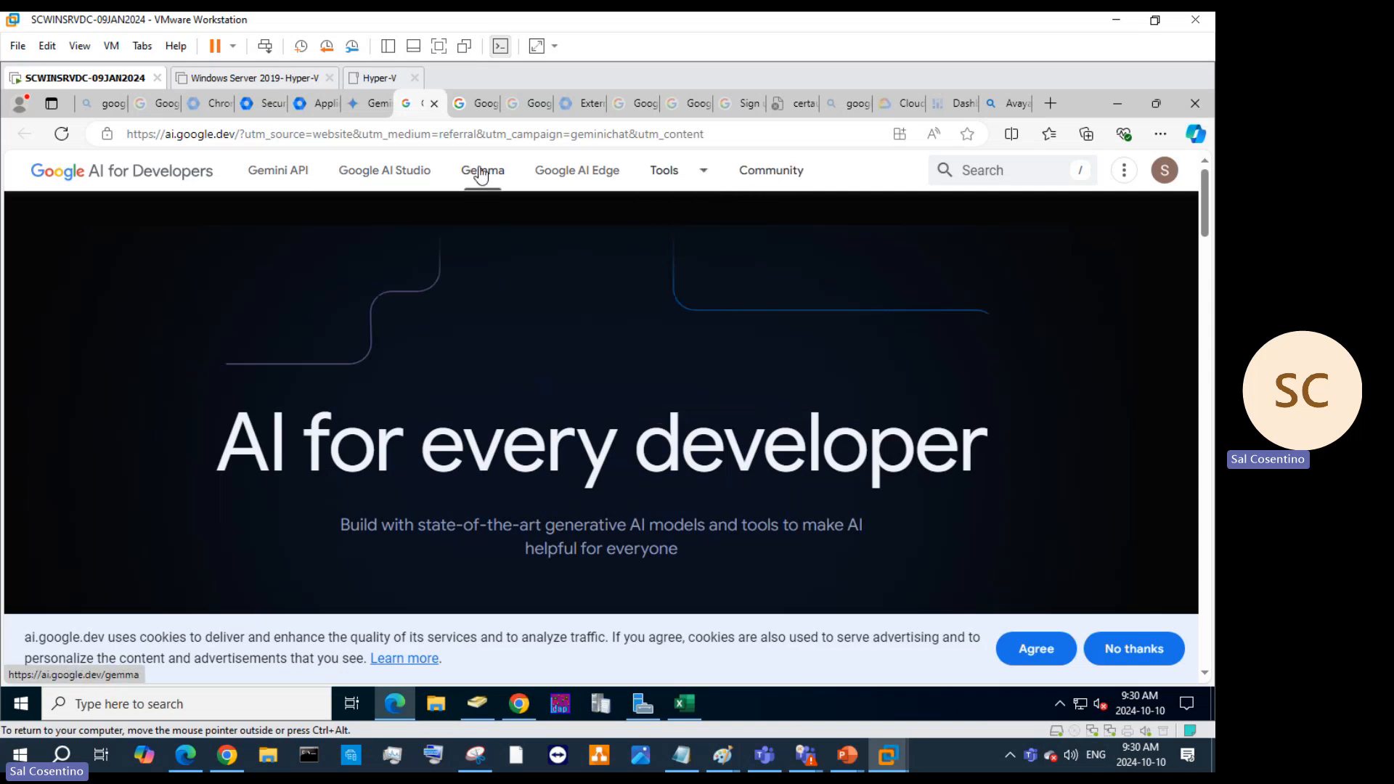
left_click(419, 169)
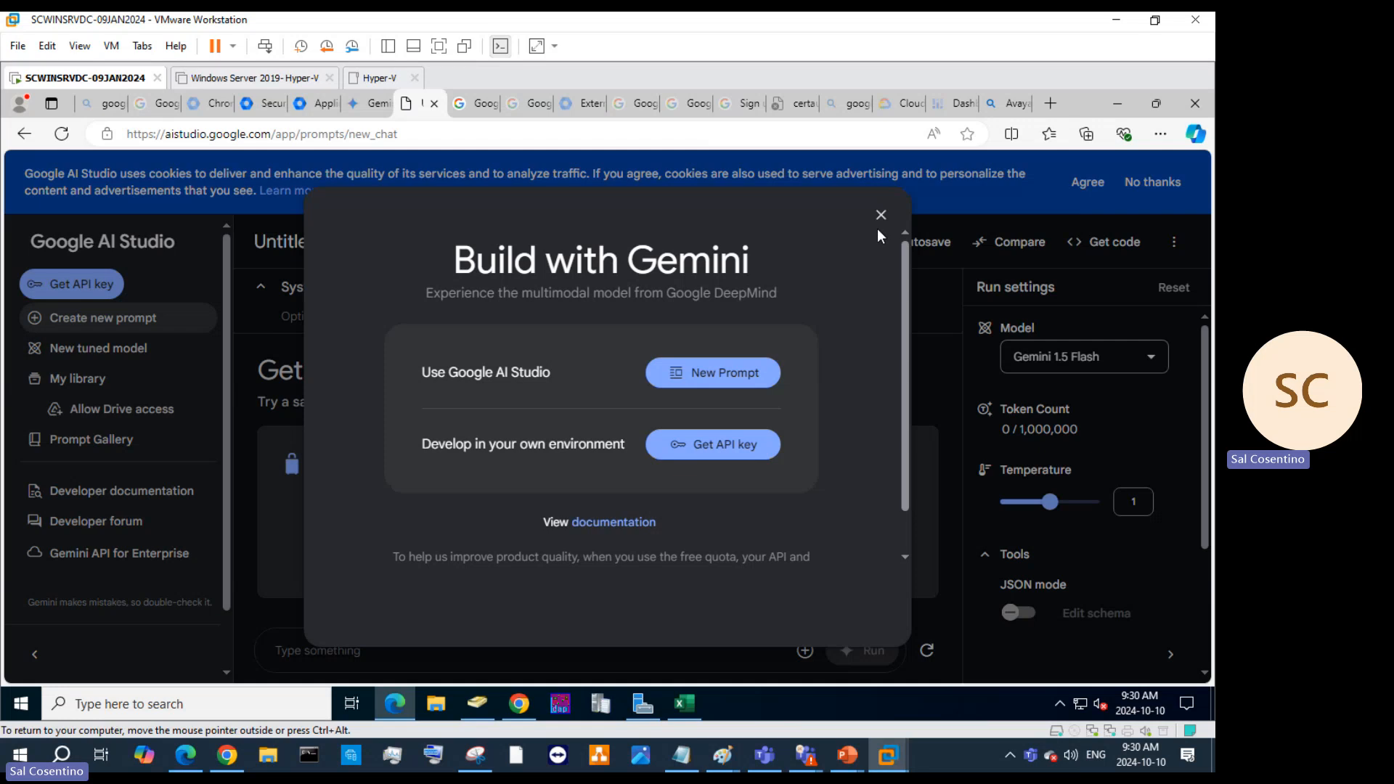
left_click(880, 214)
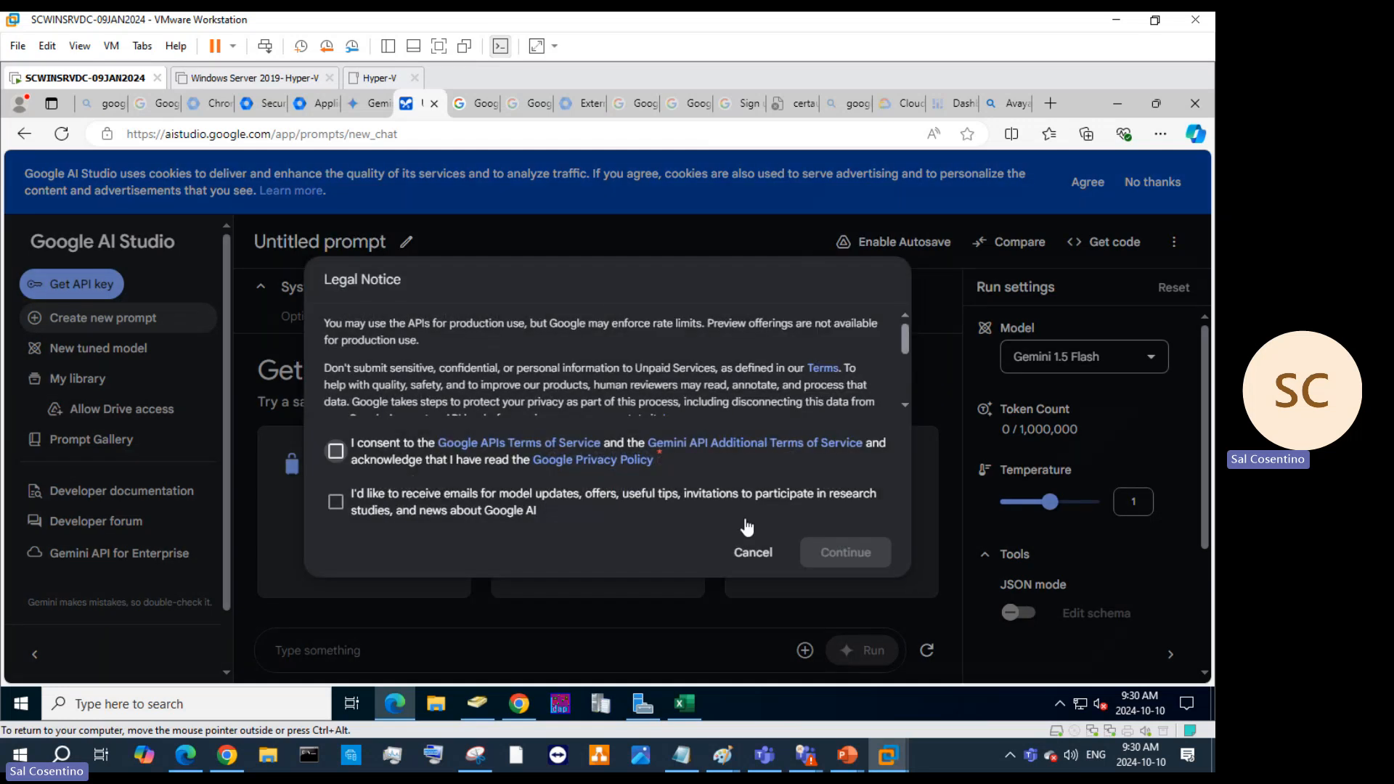
left_click(750, 551)
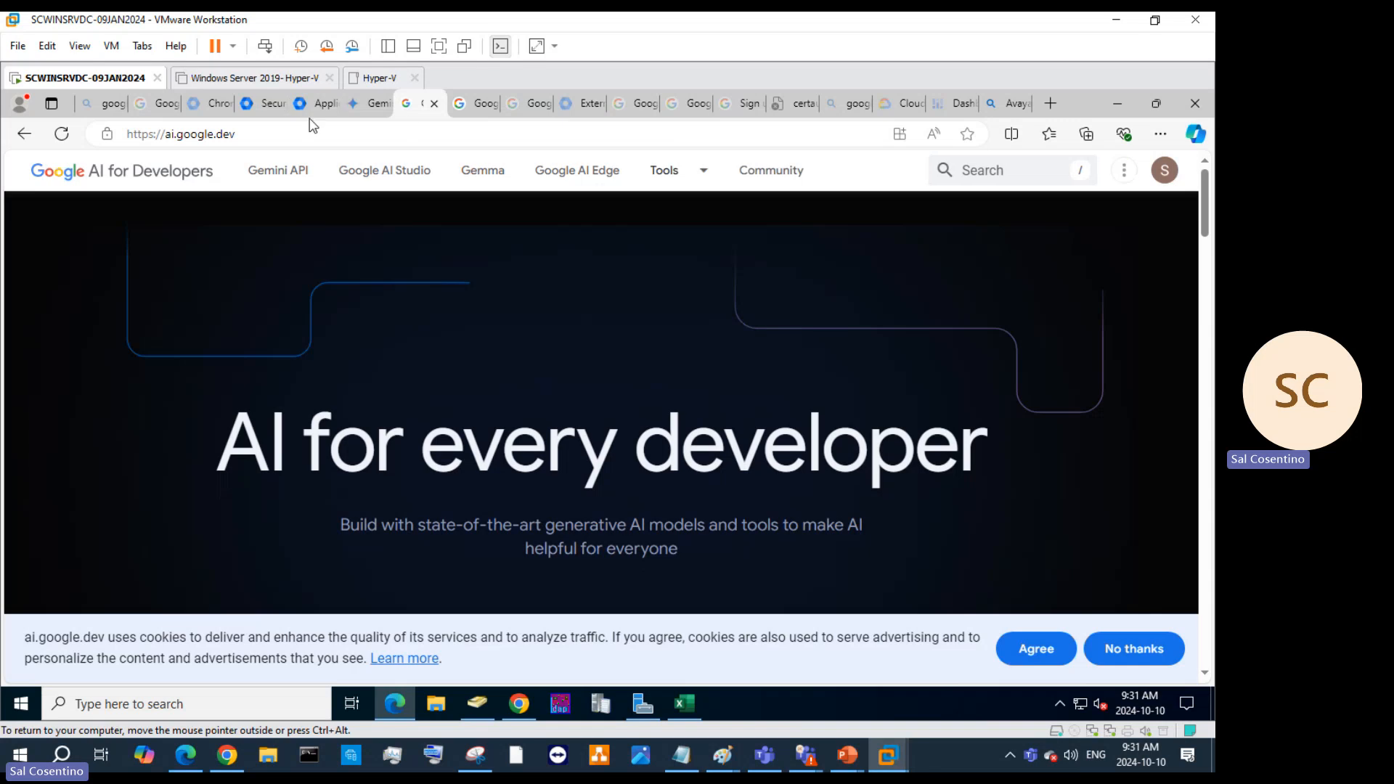
Expand Account settings and Apps > Google Workspace in the sidebar to list all Workspace services.
left_click(254, 107)
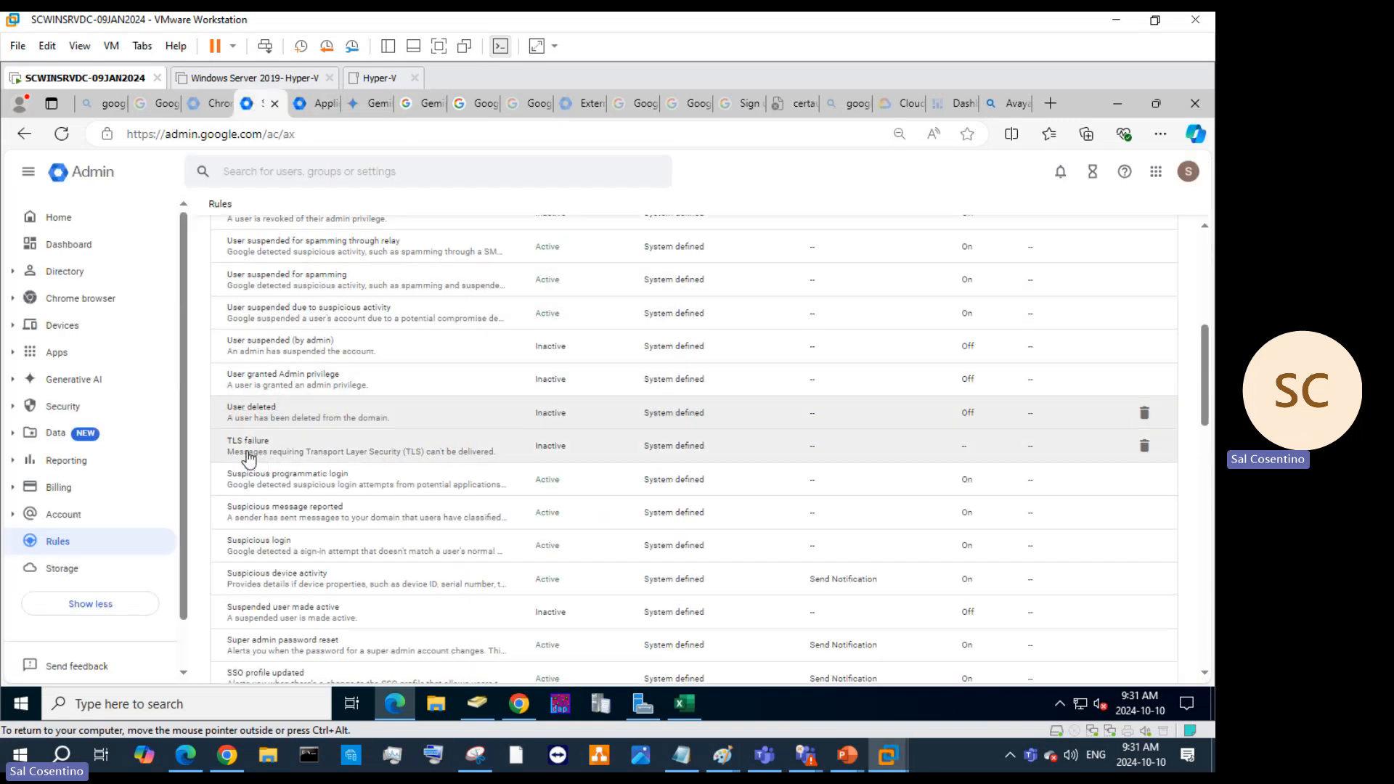
scroll(294, 370, "up", 2)
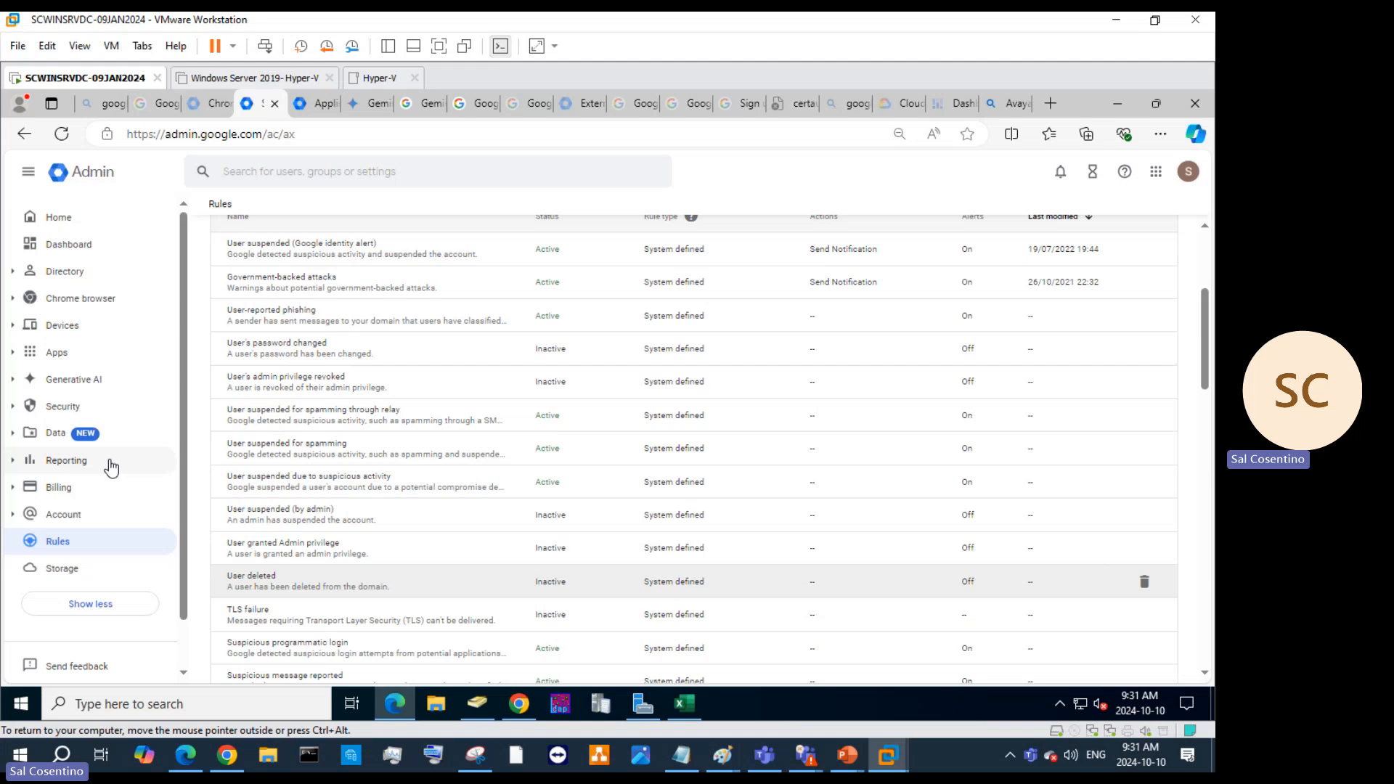
left_click(64, 516)
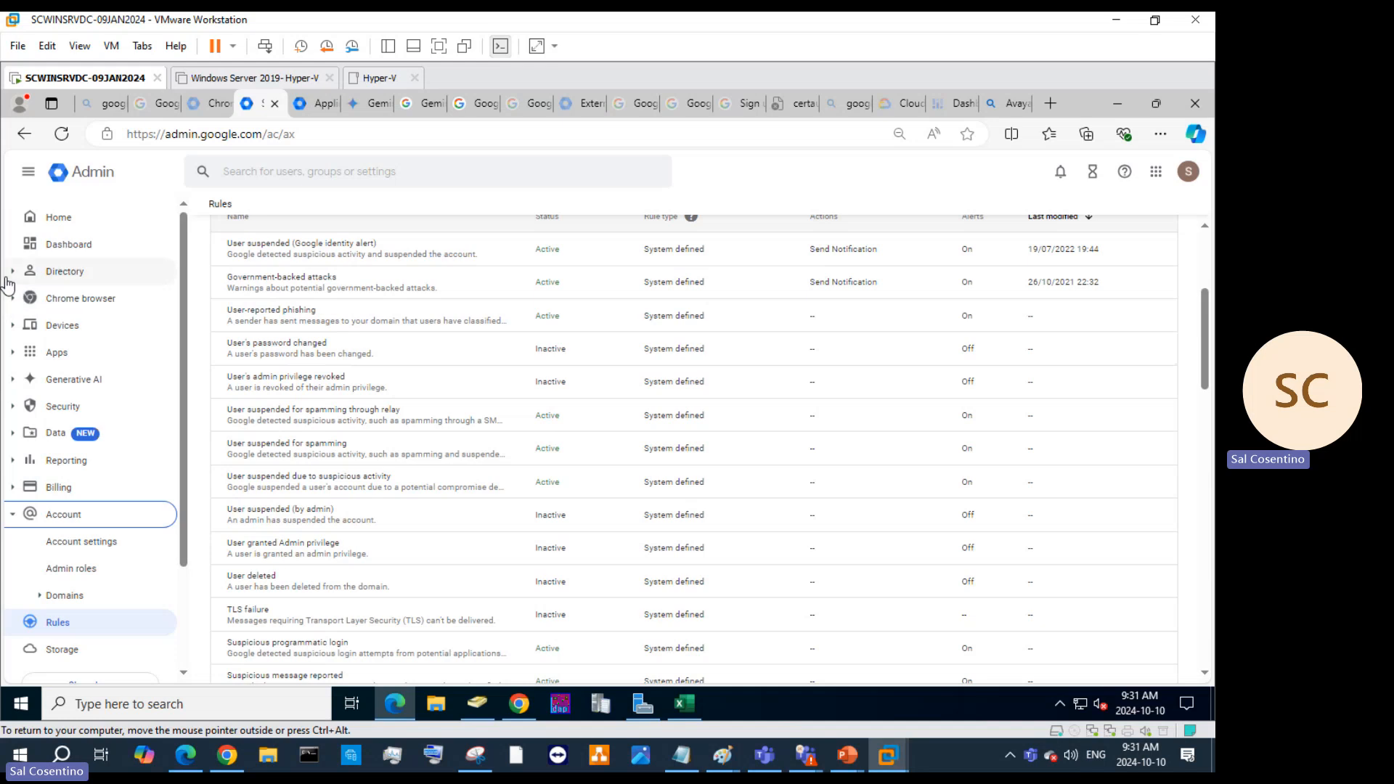
left_click(10, 354)
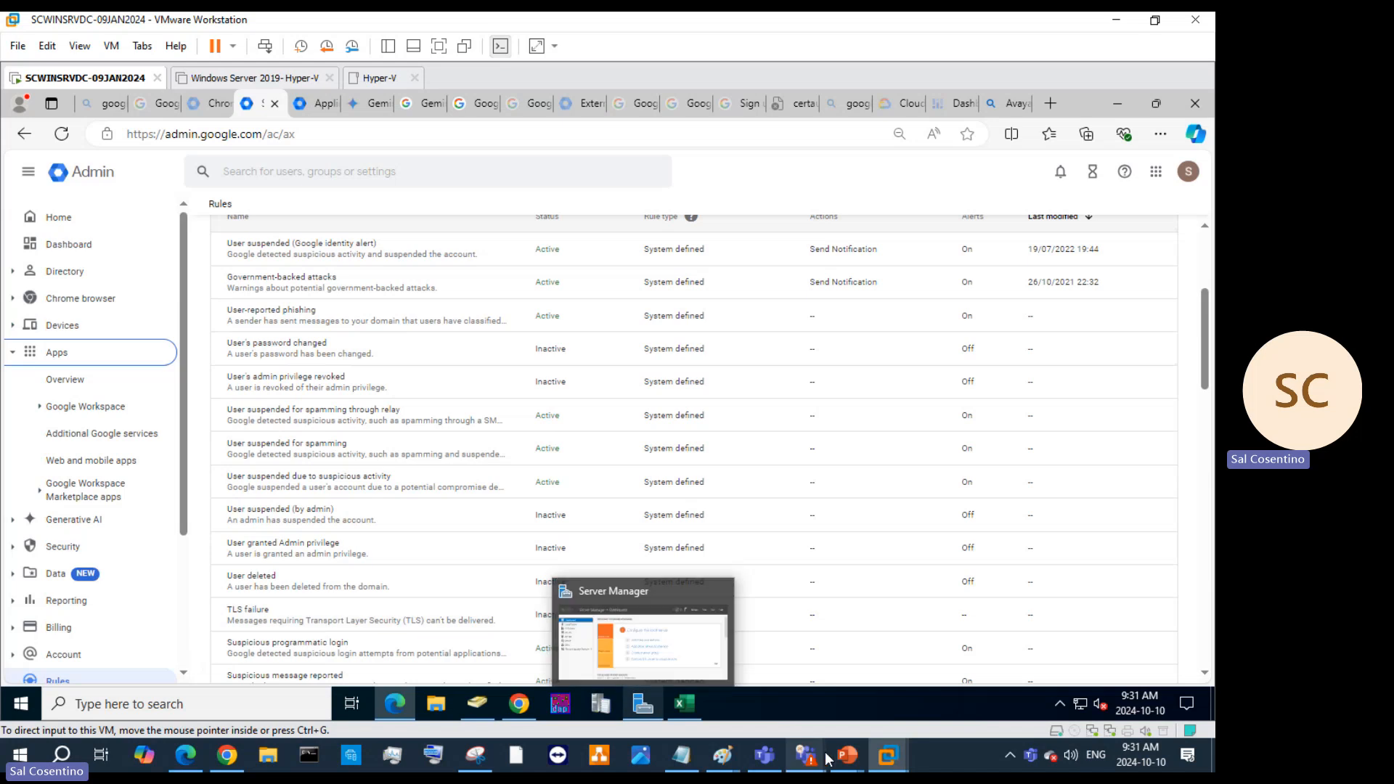
mouse_move(817, 758)
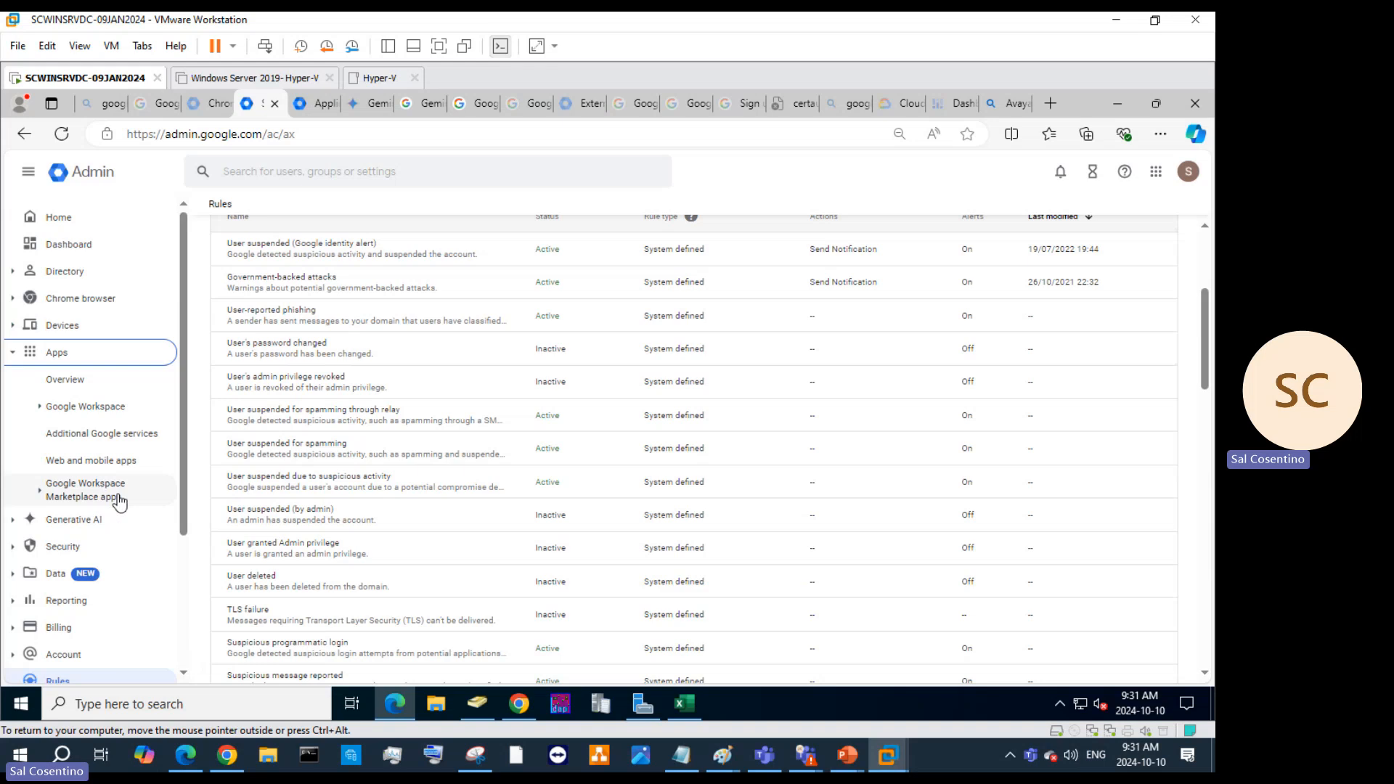
left_click(107, 498)
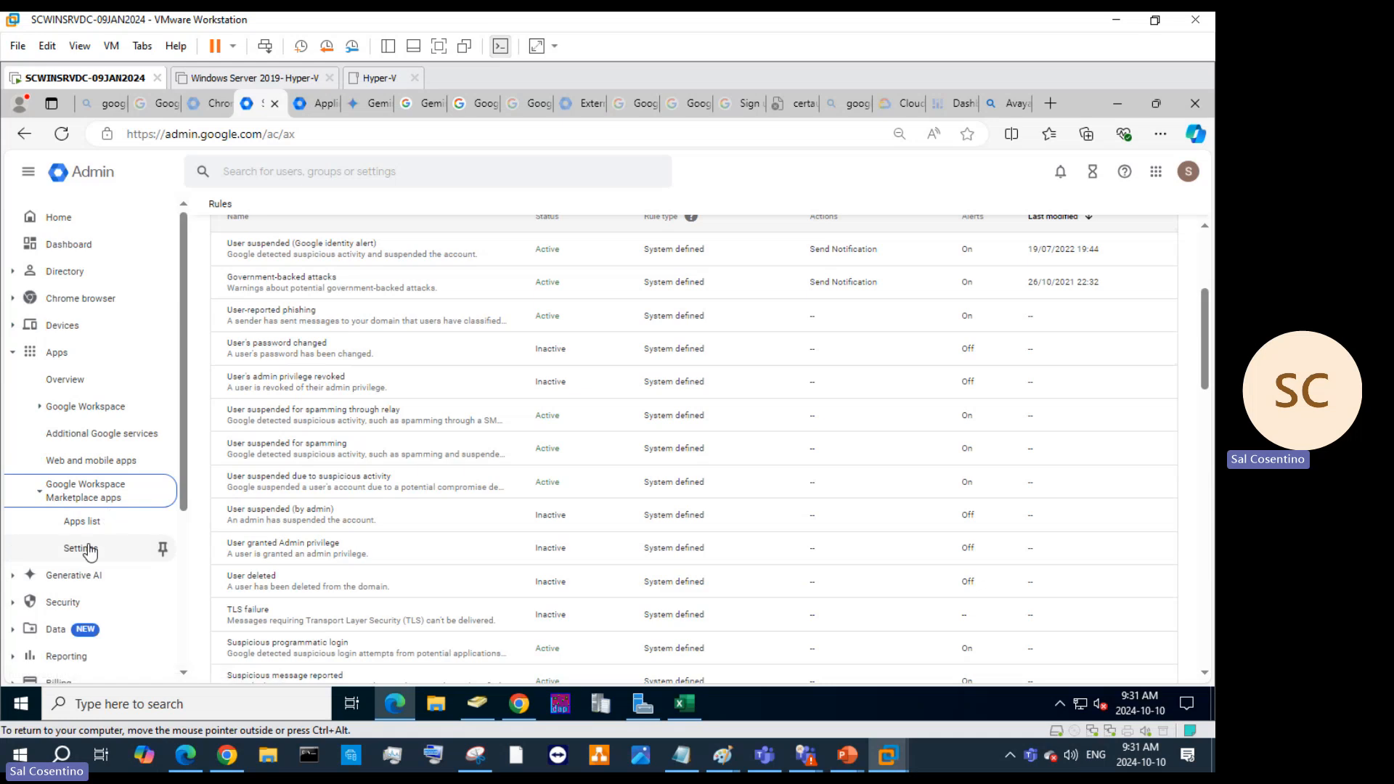
left_click(84, 417)
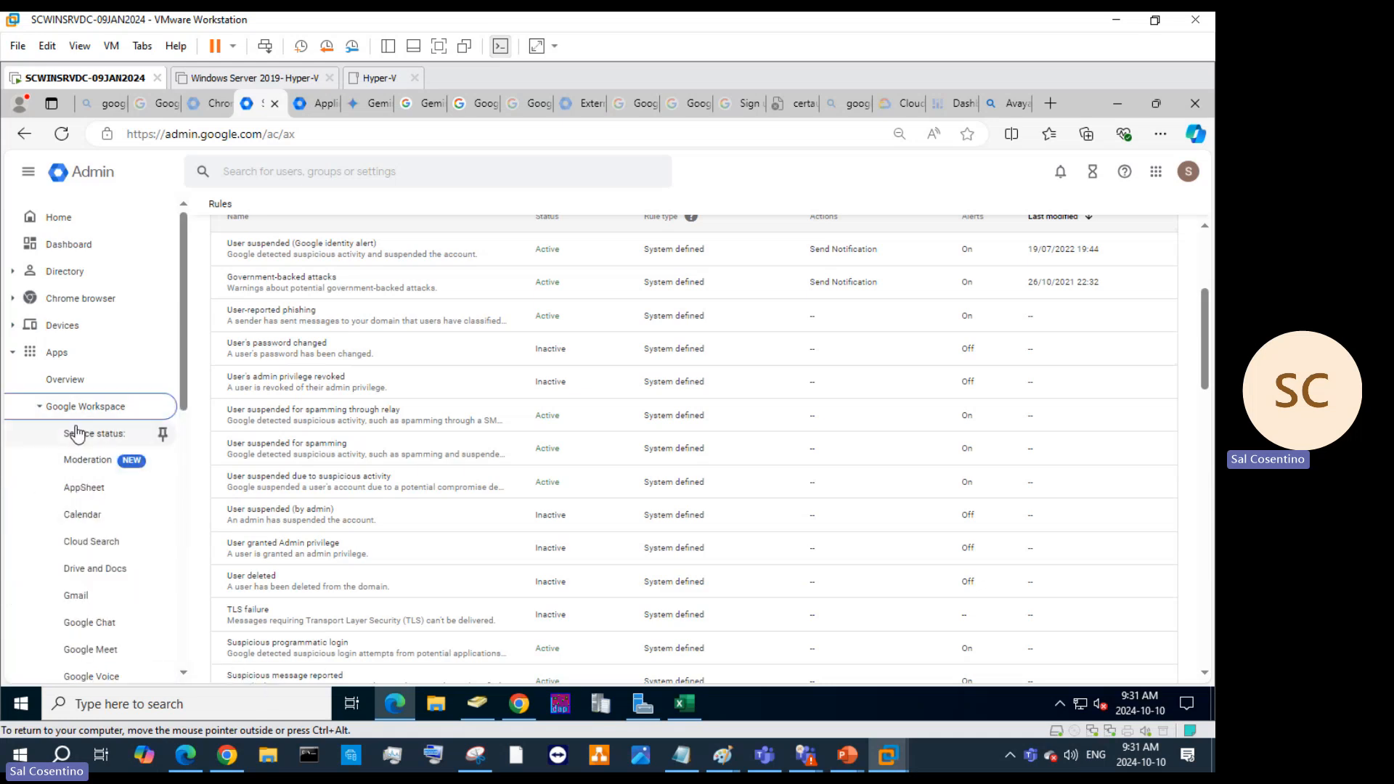
scroll(81, 522, "down", 2)
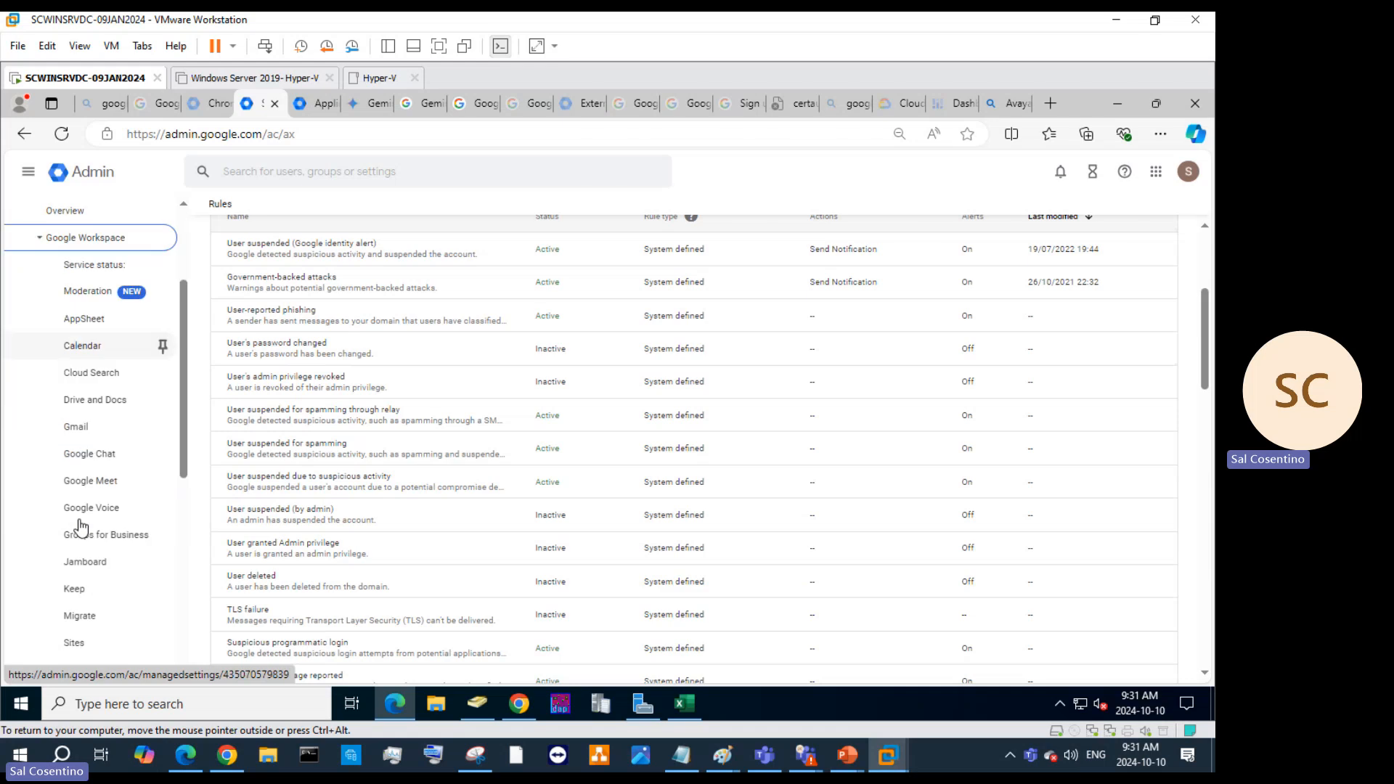
scroll(102, 476, "down", 3)
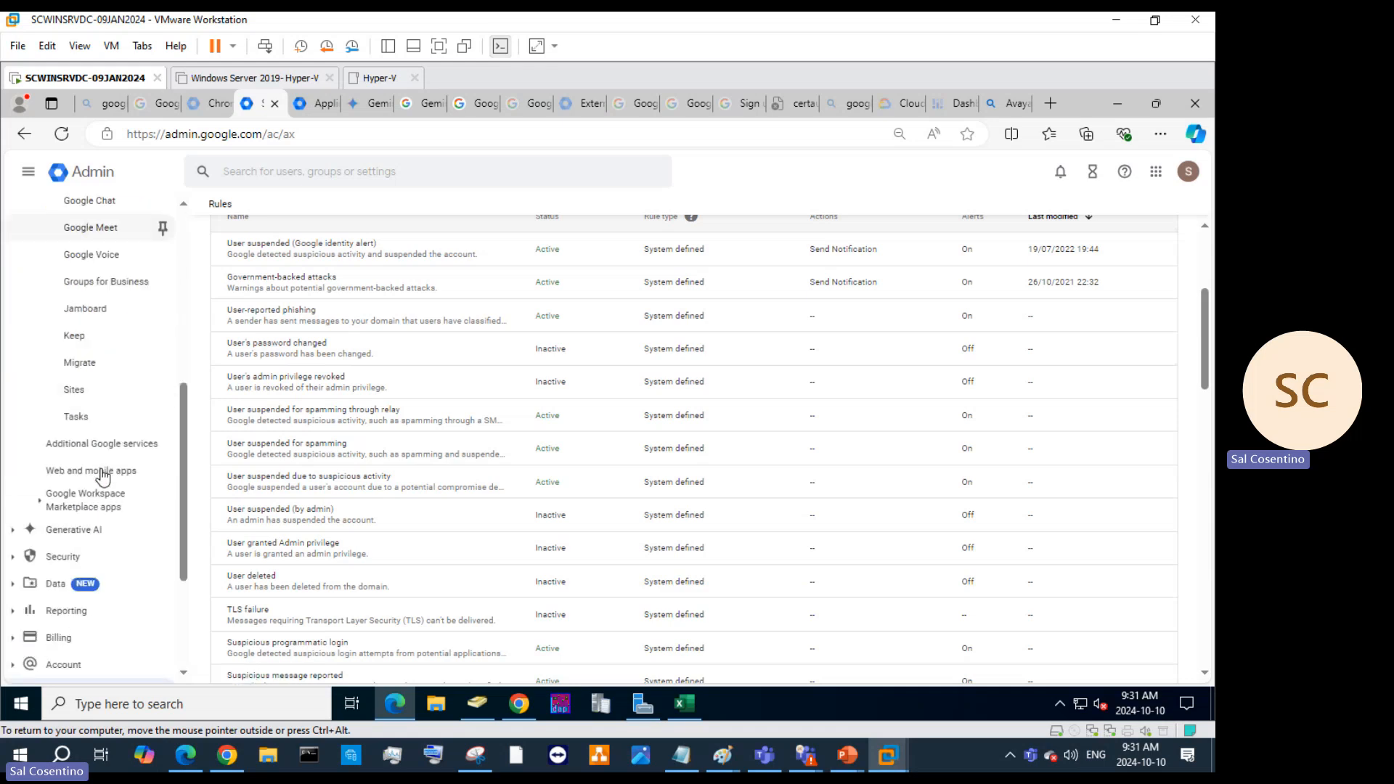
scroll(102, 473, "up", 2)
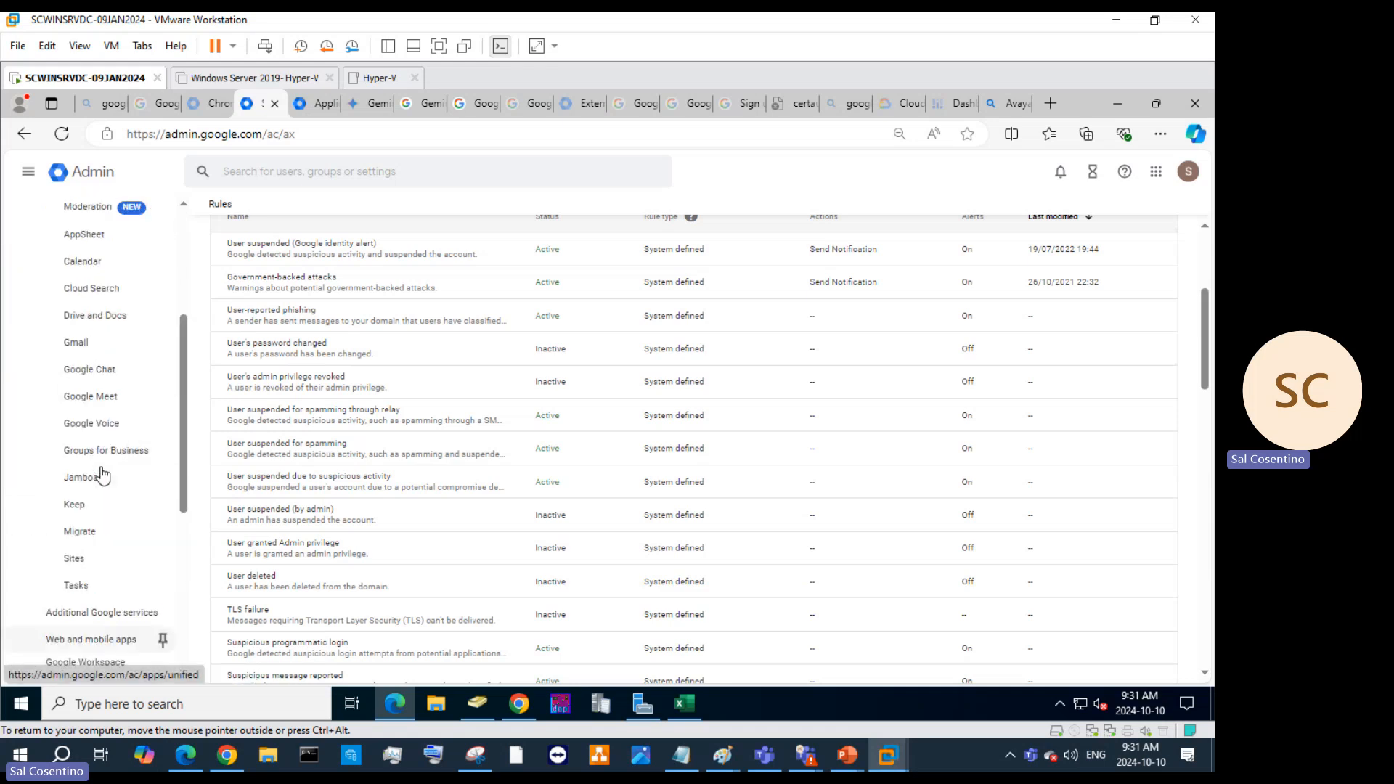
Open Google Meet's Service status page, showing Meet ON for everyone.
left_click(125, 408)
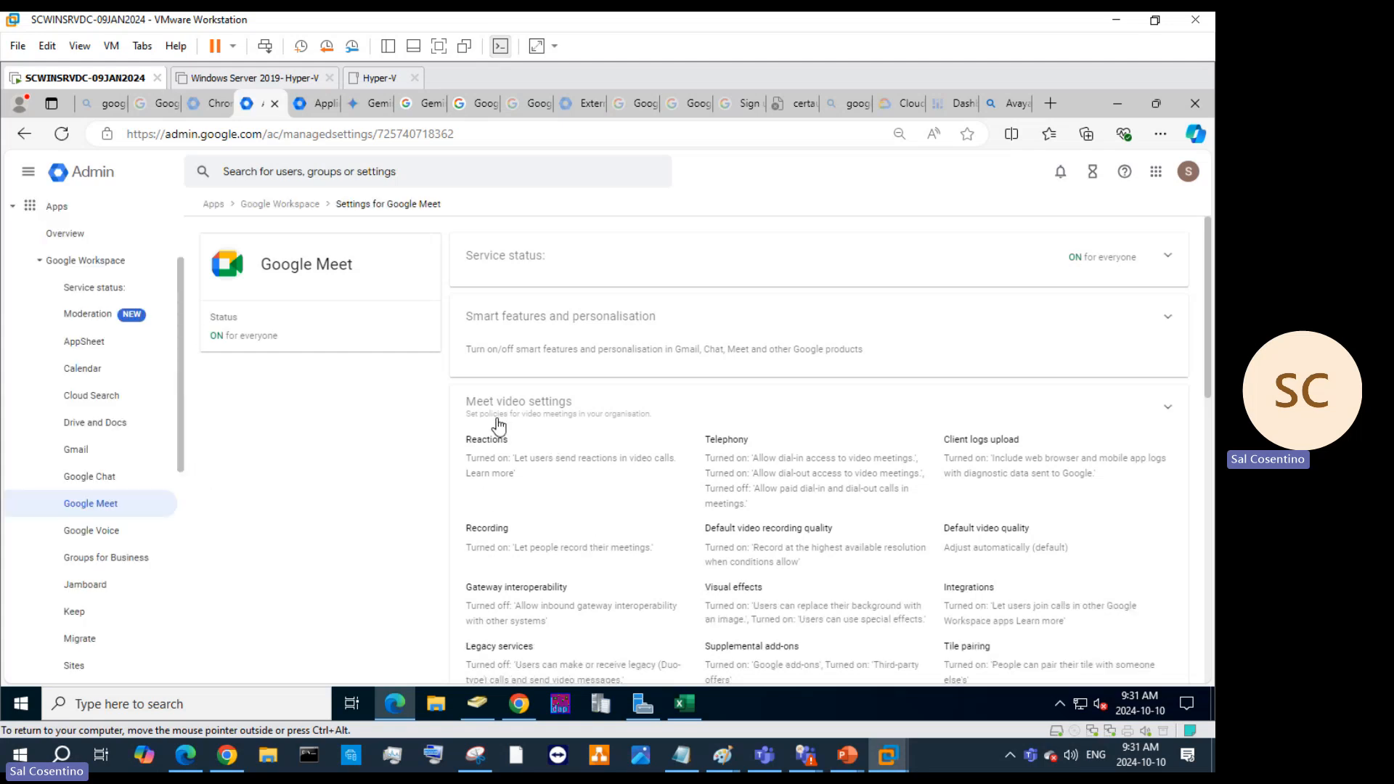
left_click(1152, 268)
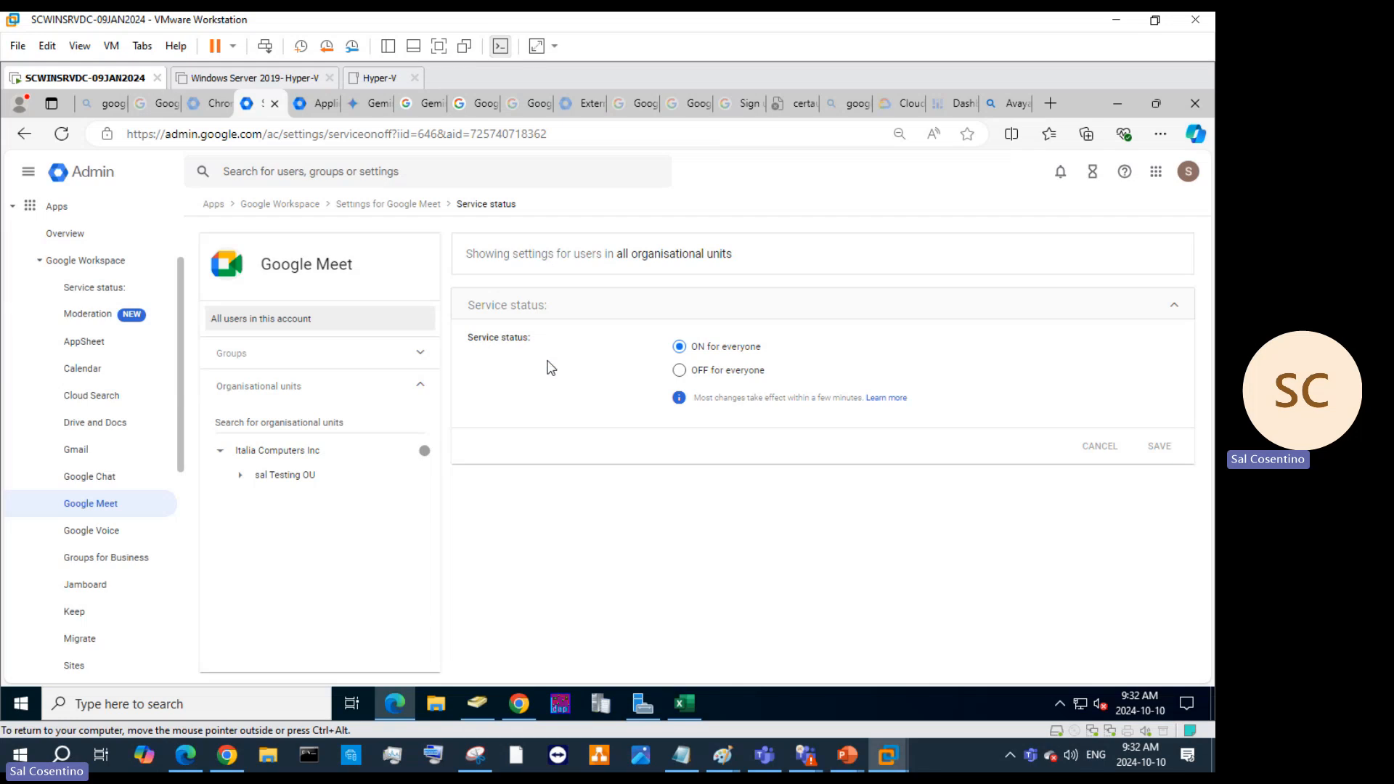
Read the help article on how long setting changes take, then return to the Meet page.
left_click(887, 398)
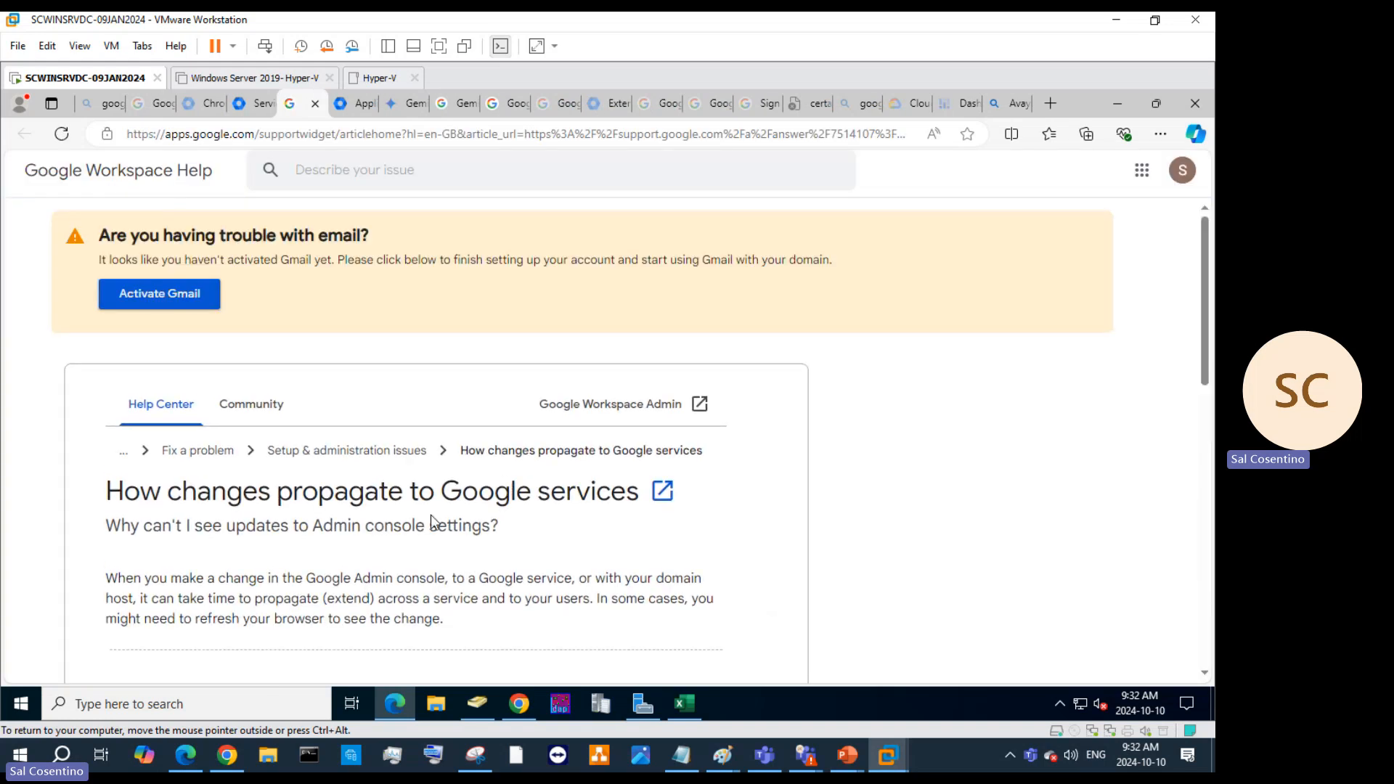
scroll(717, 515, "down", 3)
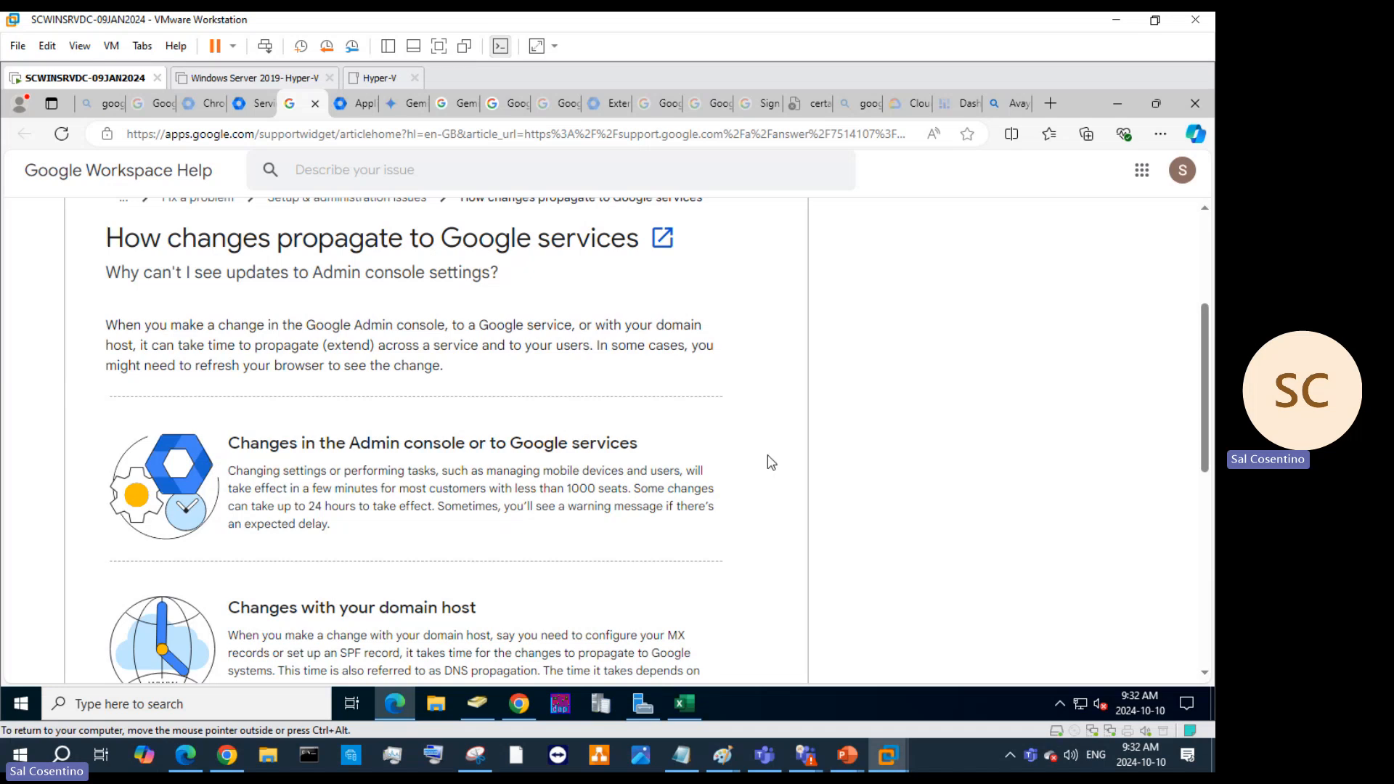
scroll(771, 462, "down", 3)
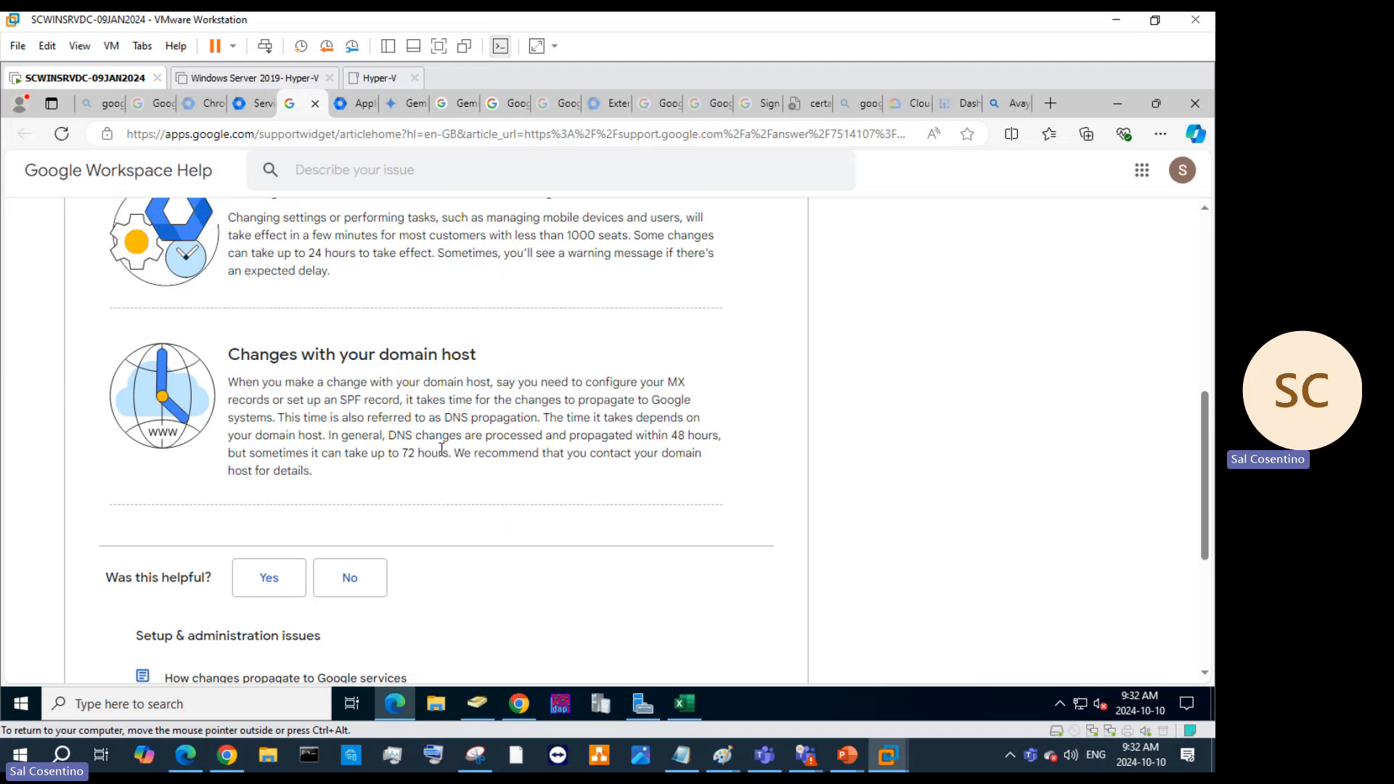
scroll(569, 483, "down", 4)
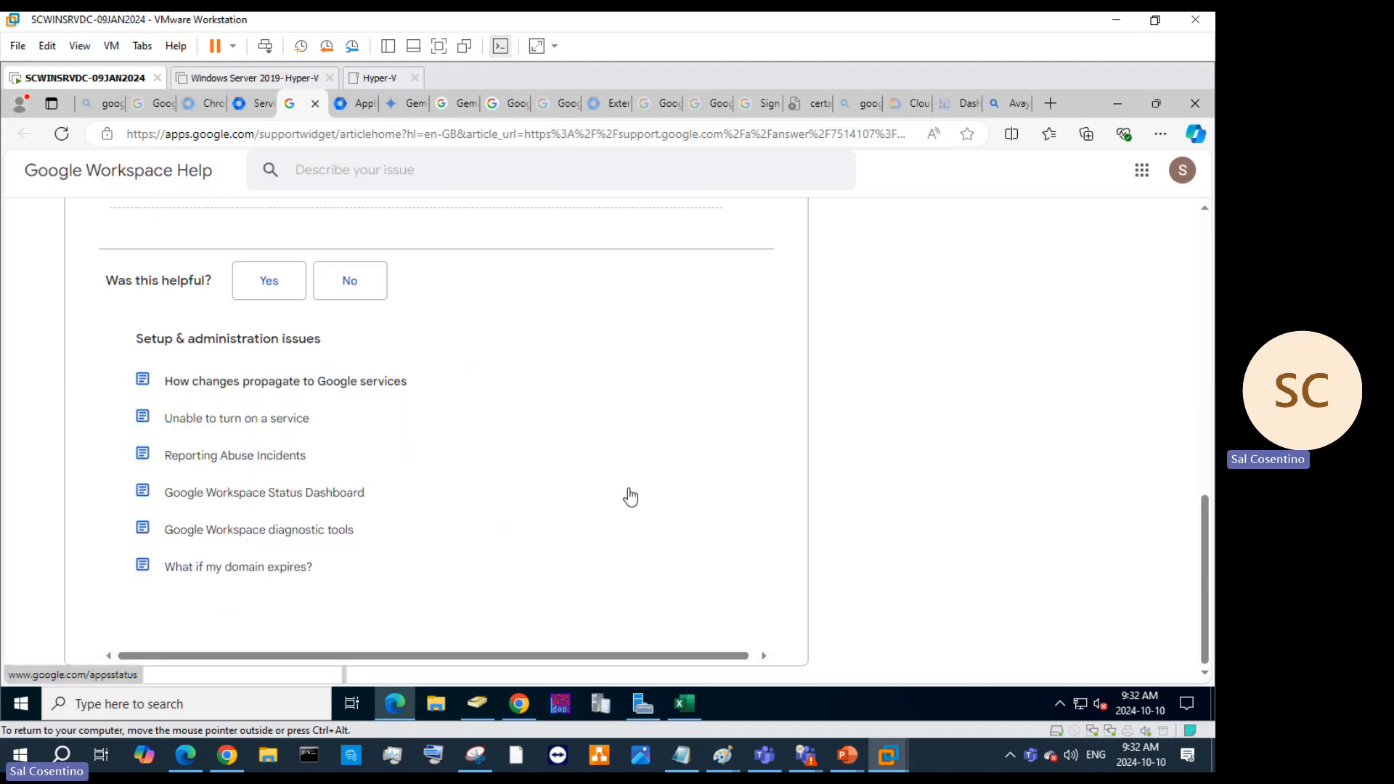
scroll(631, 487, "up", 10)
scroll(635, 477, "up", 1)
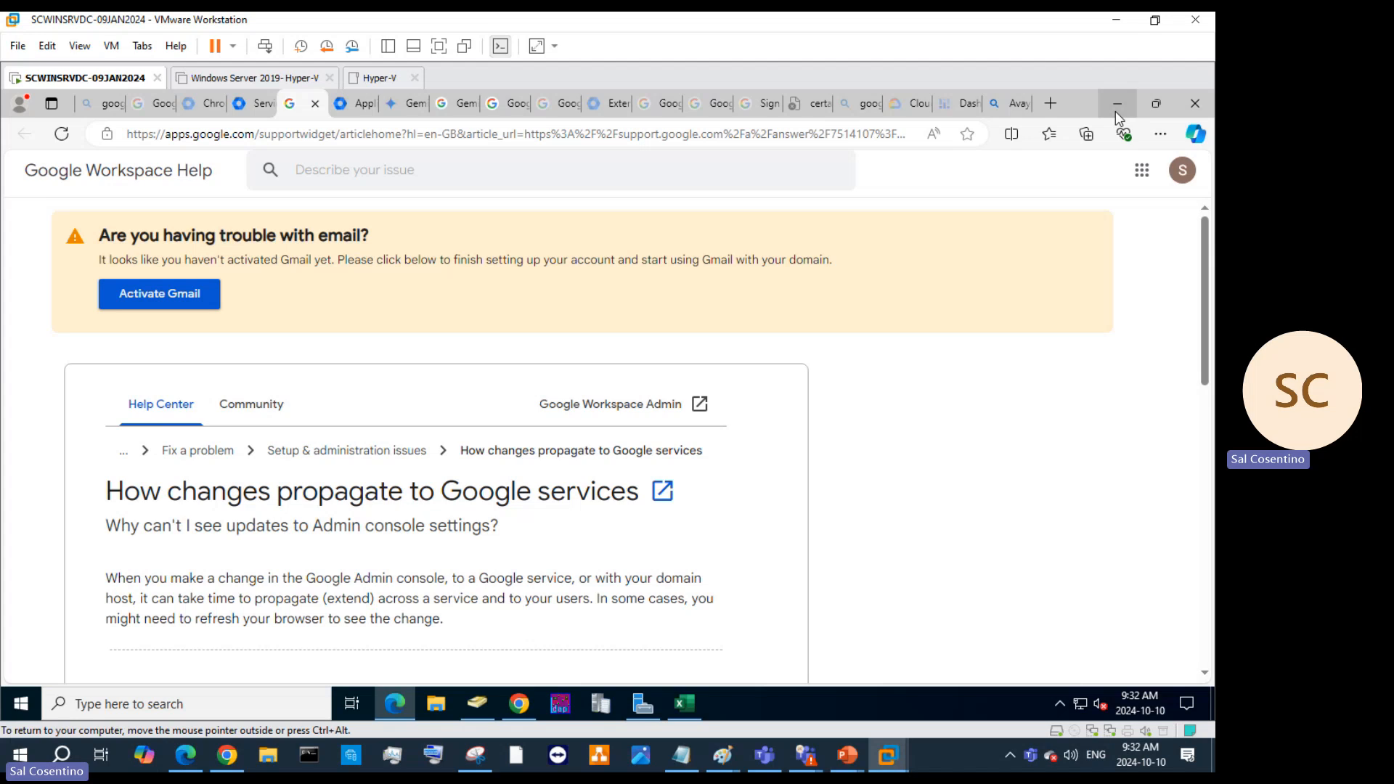
left_click(254, 103)
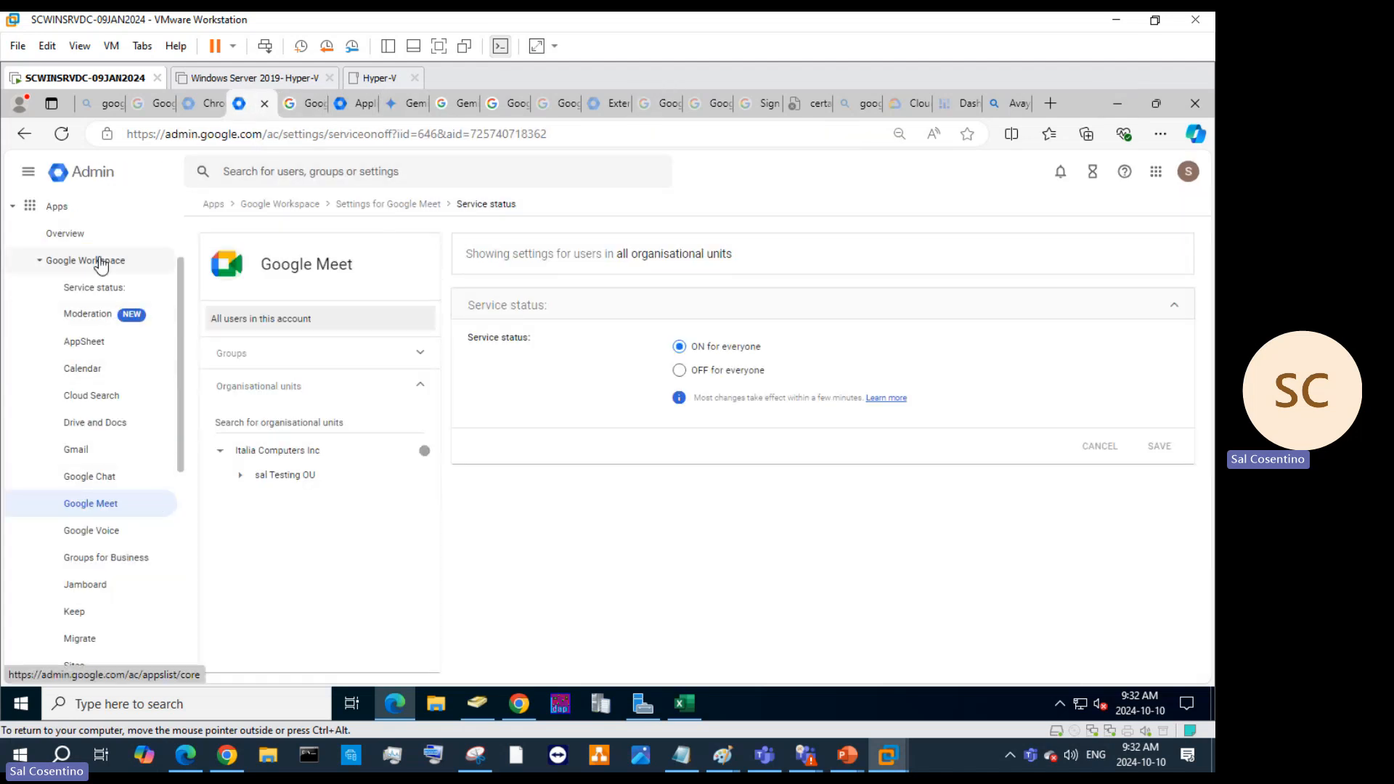
Open Additional Google services, tick the Classroom checkbox, and scroll through the service list.
scroll(101, 276, "down", 4)
left_click(101, 470)
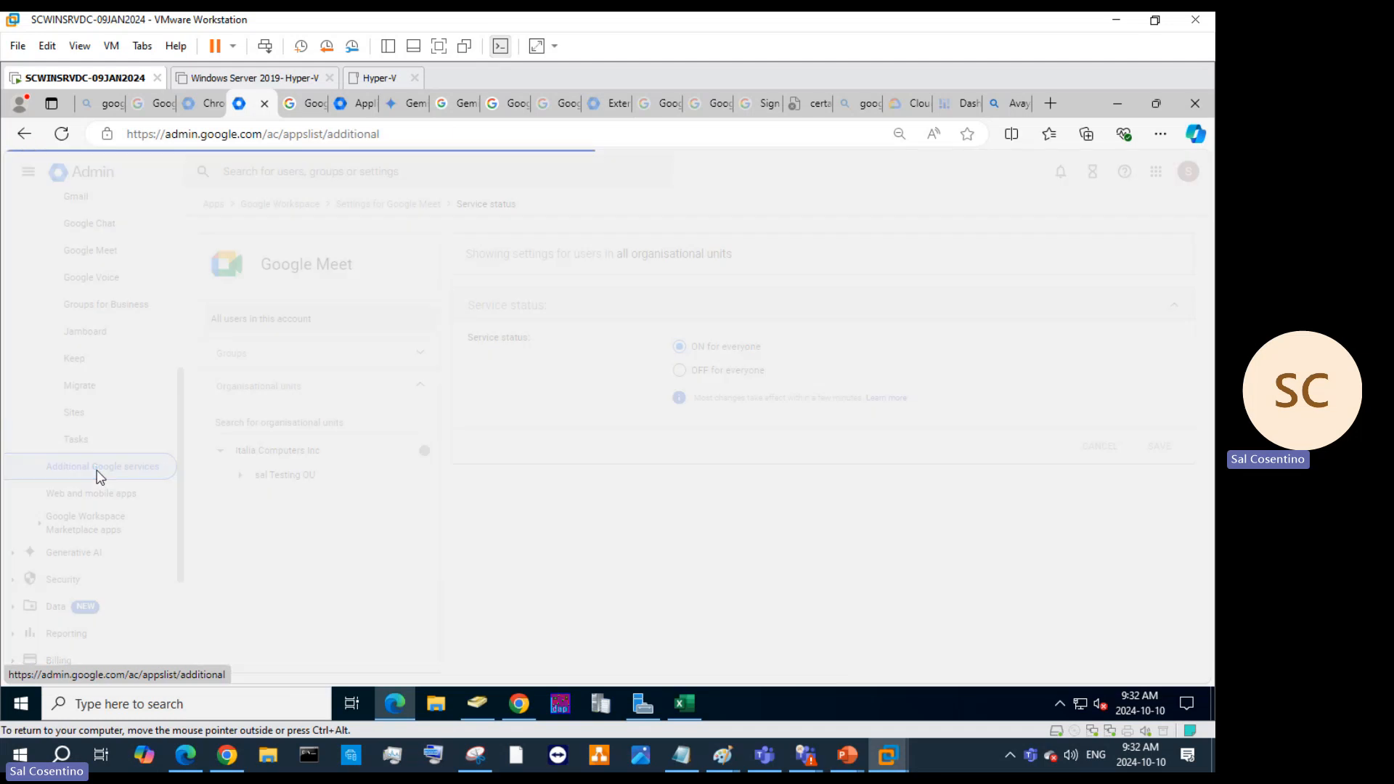
scroll(571, 517, "down", 3)
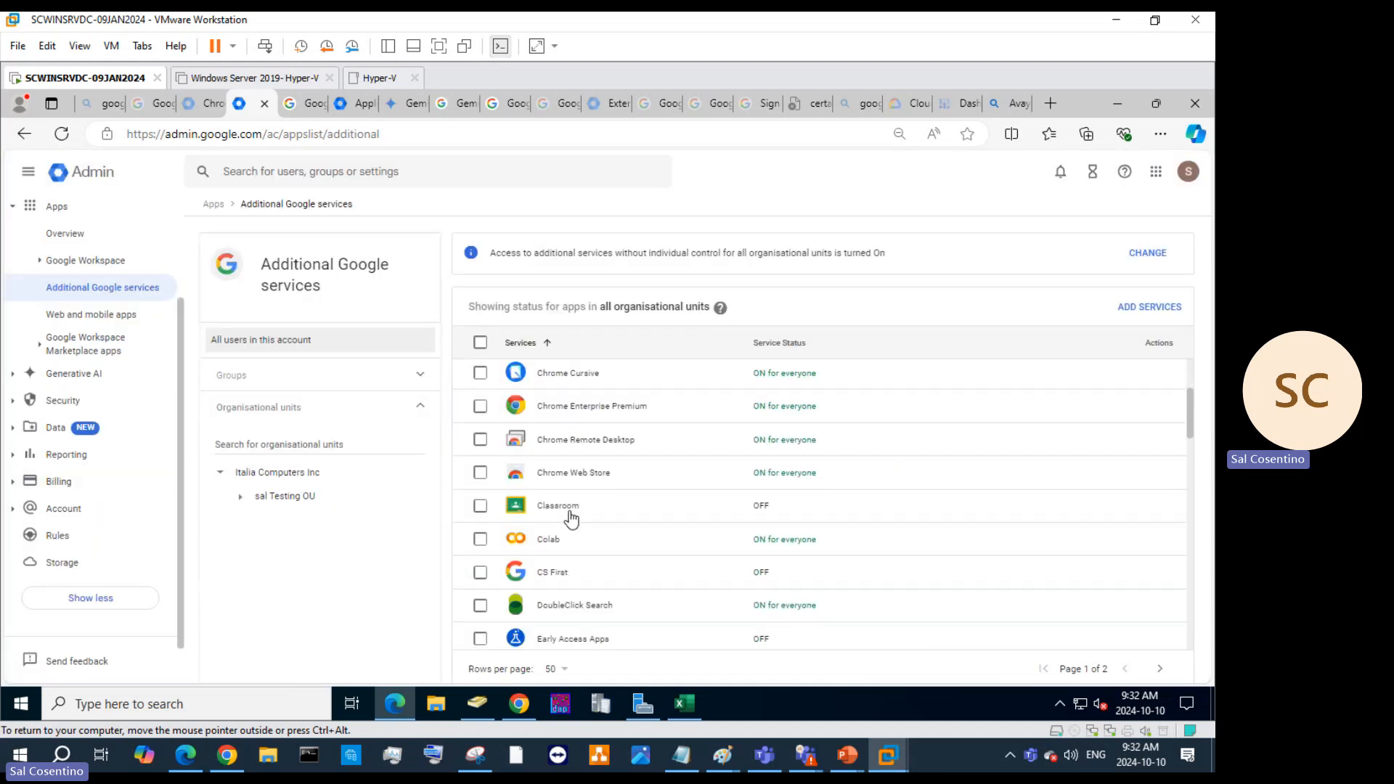
left_click(478, 511)
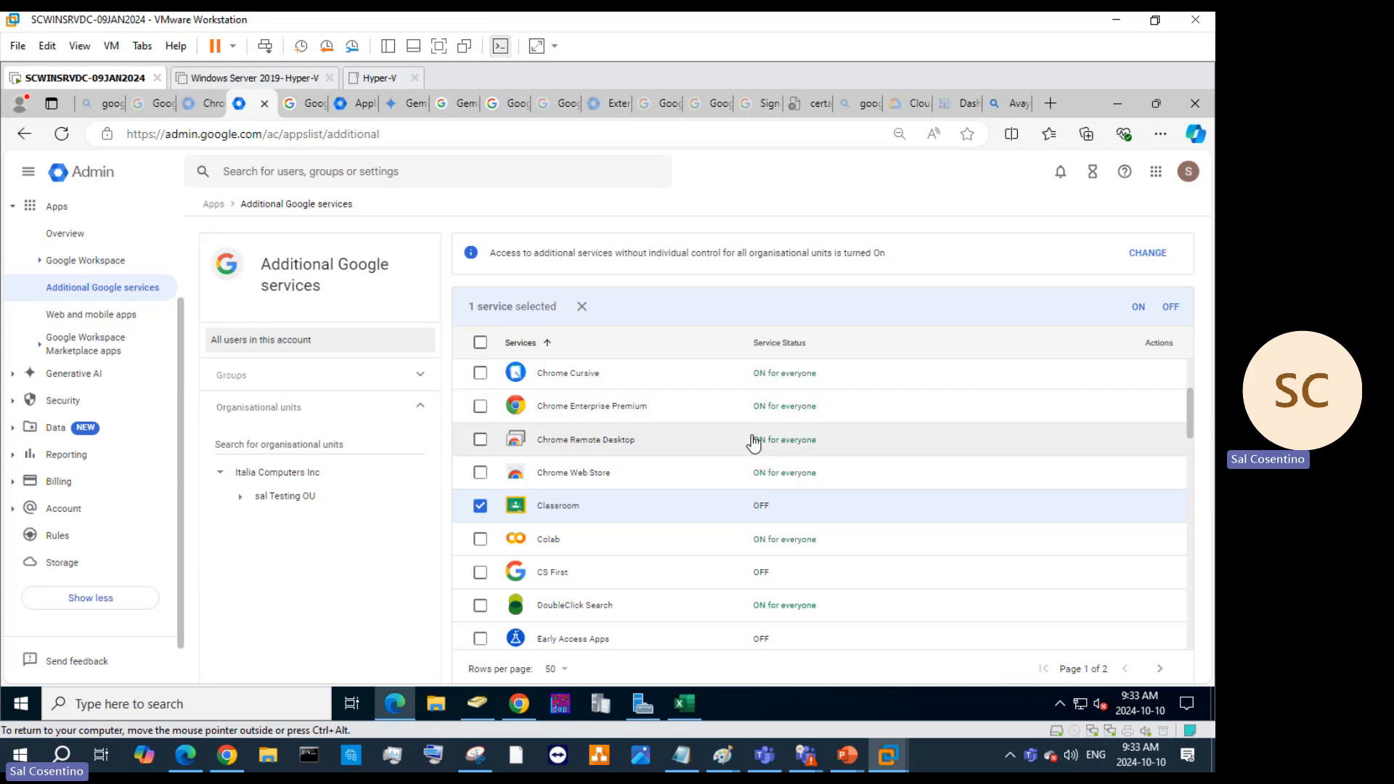
scroll(751, 439, "down", 3)
scroll(752, 439, "down", 4)
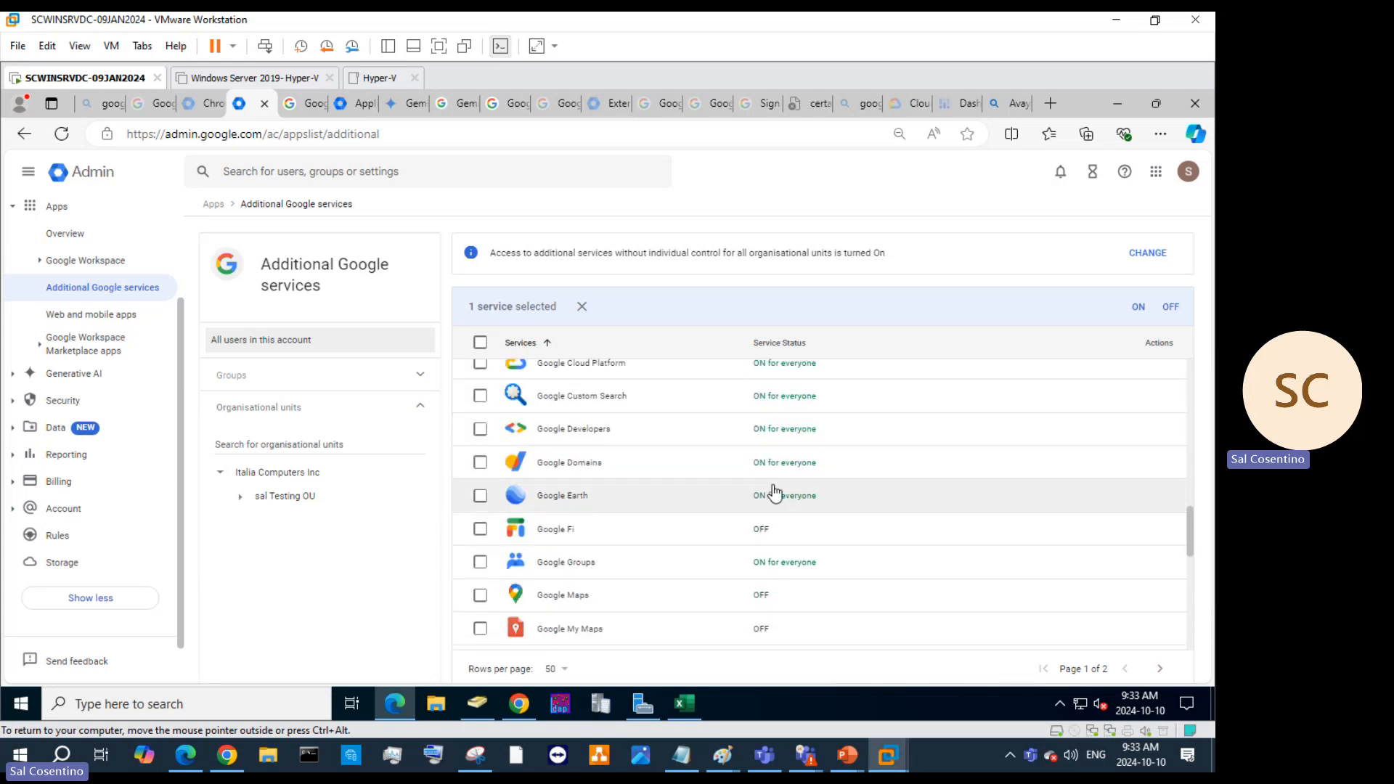
scroll(798, 495, "down", 3)
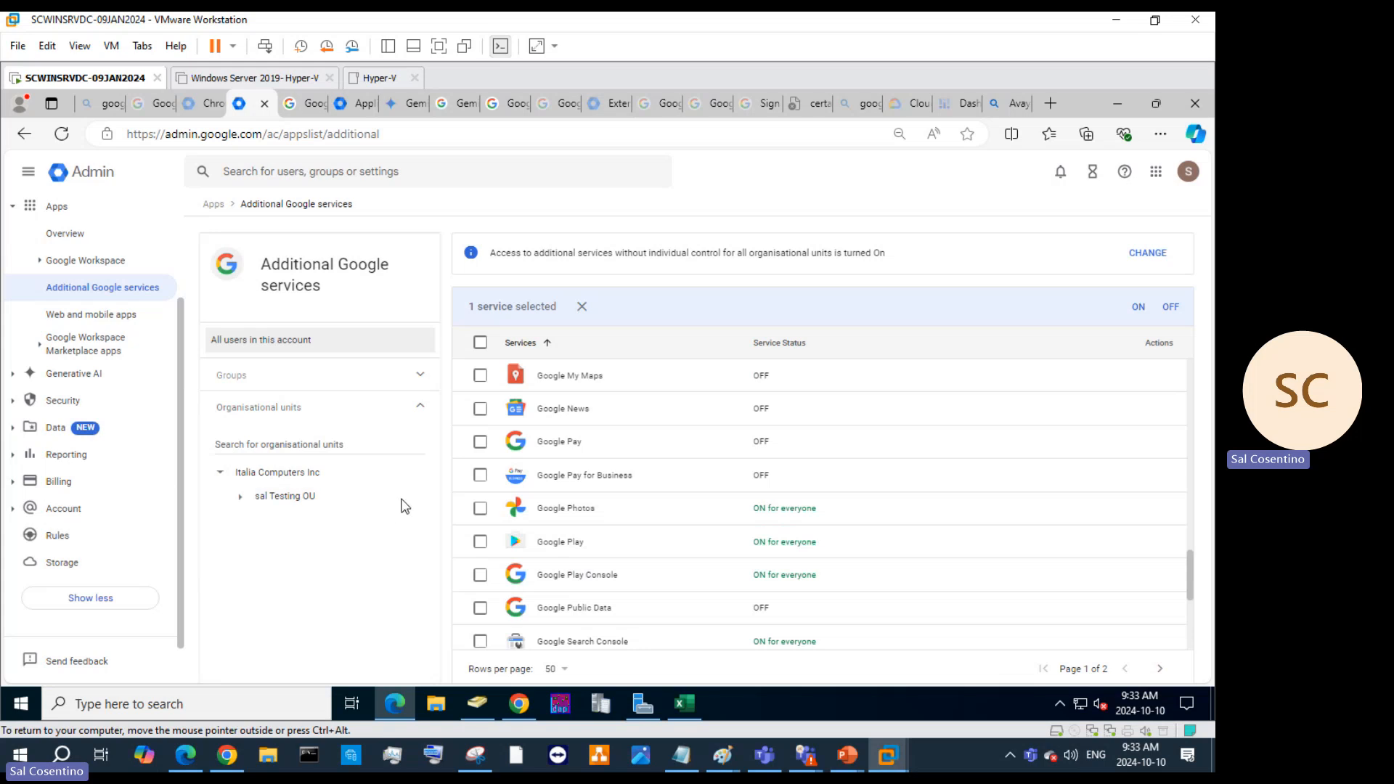
scroll(109, 359, "up", 2)
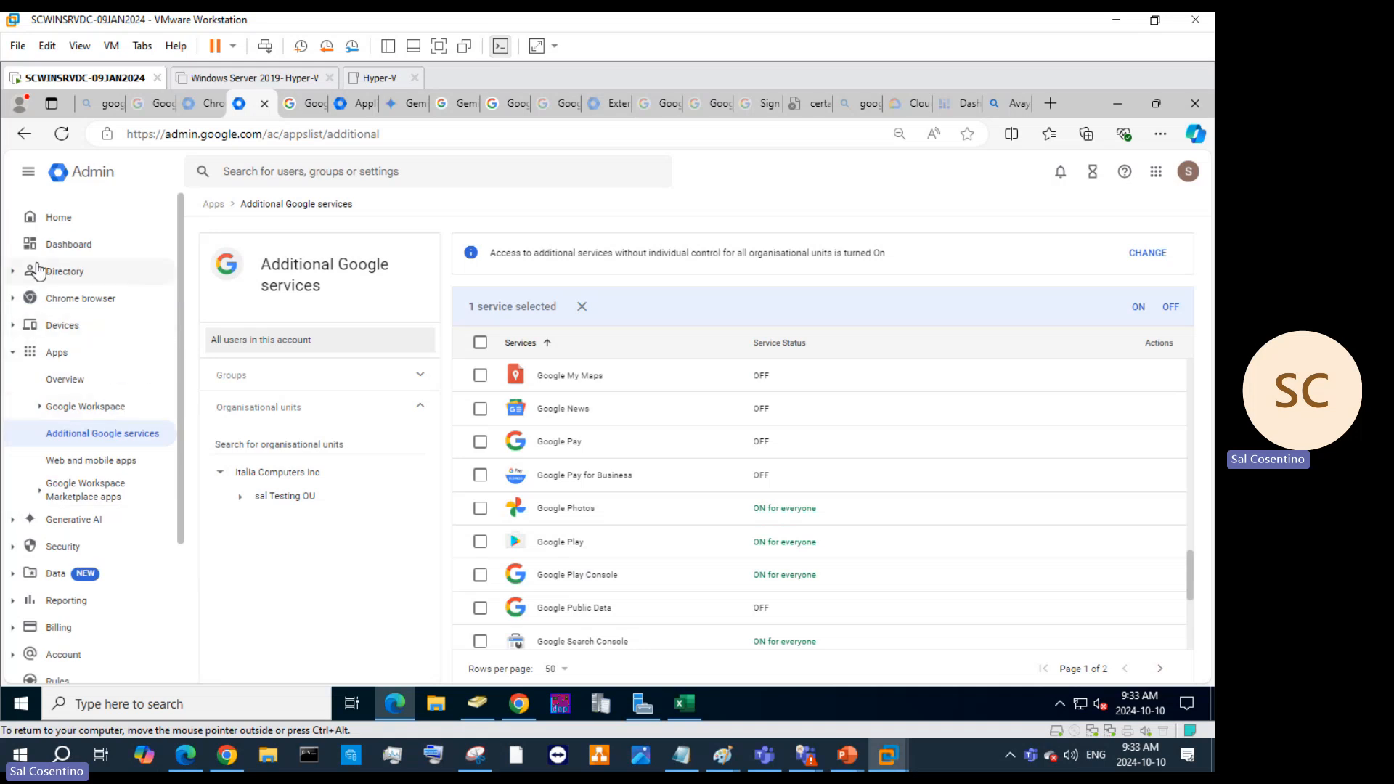
Expand Directory, try Vault from the apps grid (no access), then return and expand Devices.
left_click(24, 273)
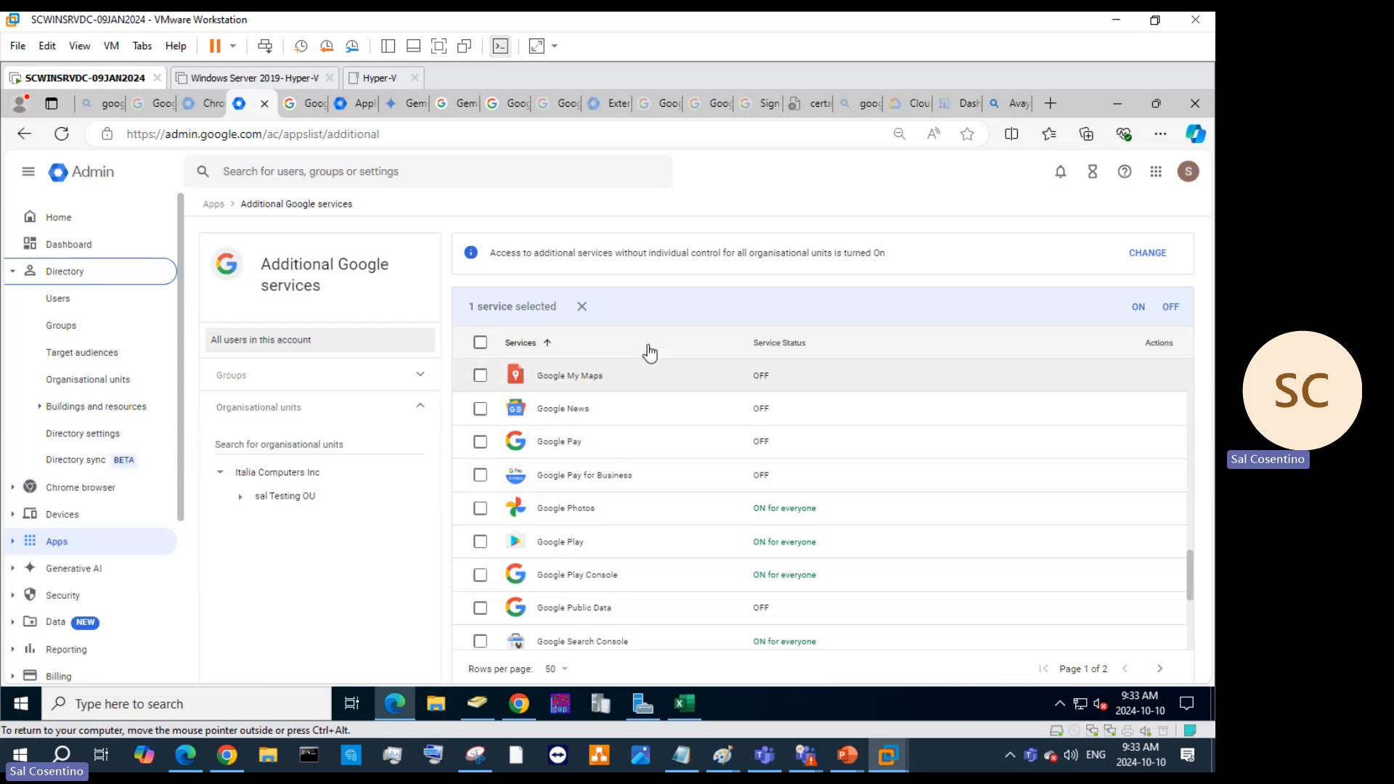
left_click(1154, 173)
scroll(1034, 323, "down", 2)
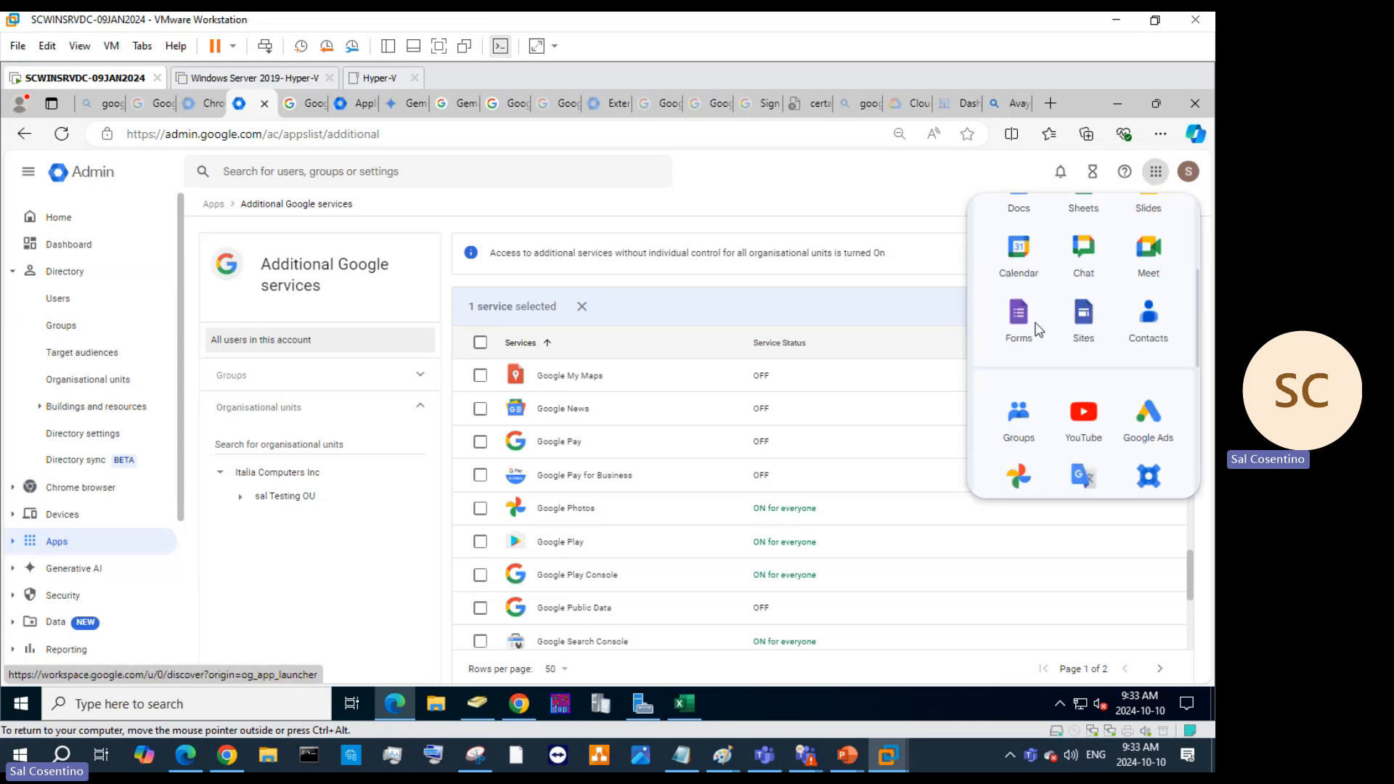
scroll(1034, 330, "down", 3)
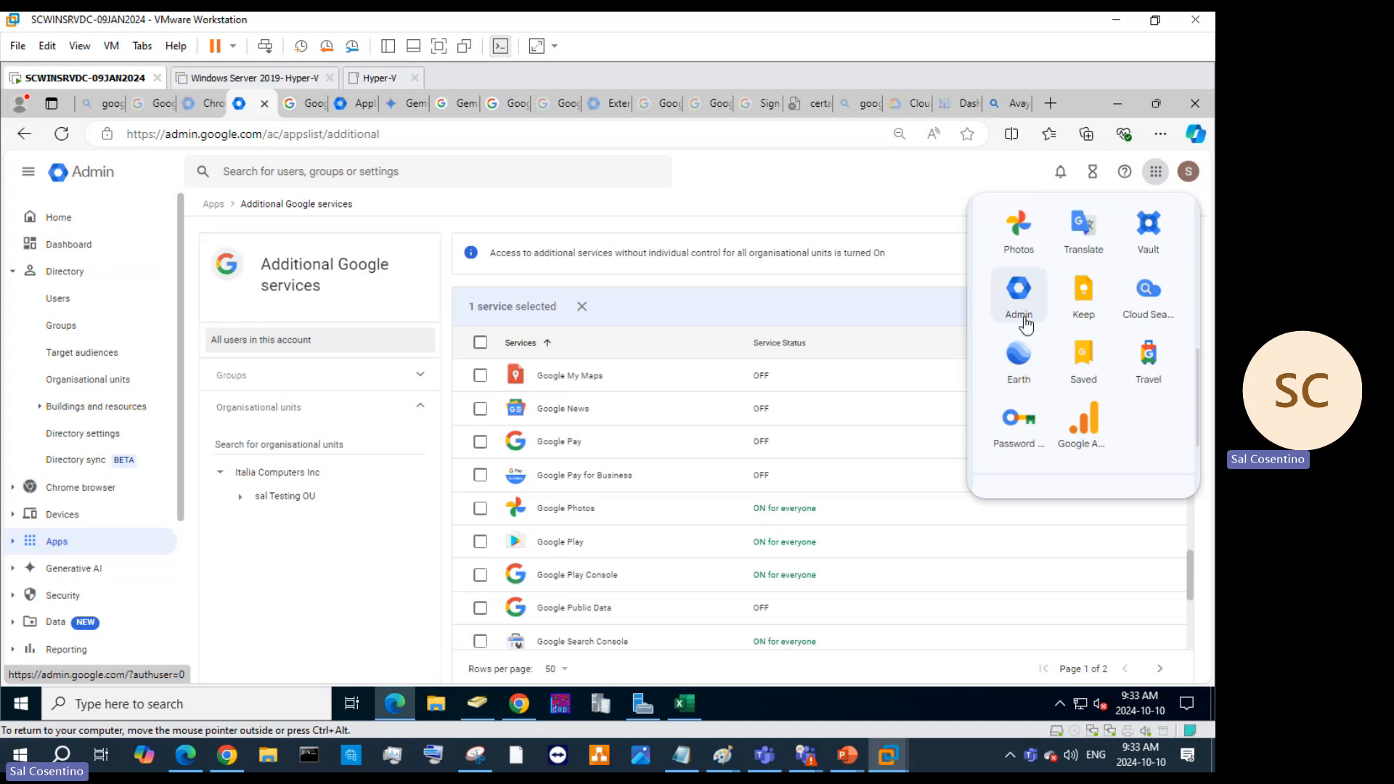
left_click(1162, 249)
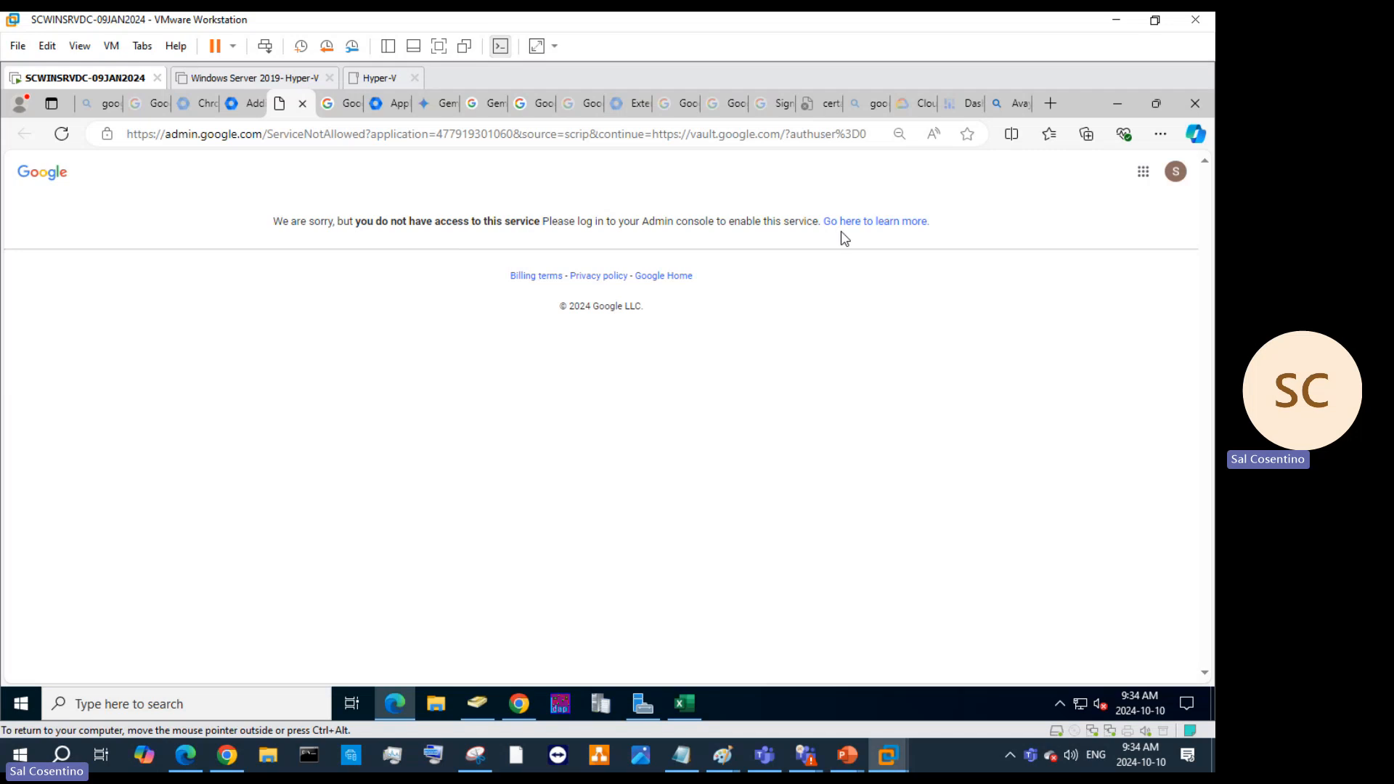
left_click(253, 102)
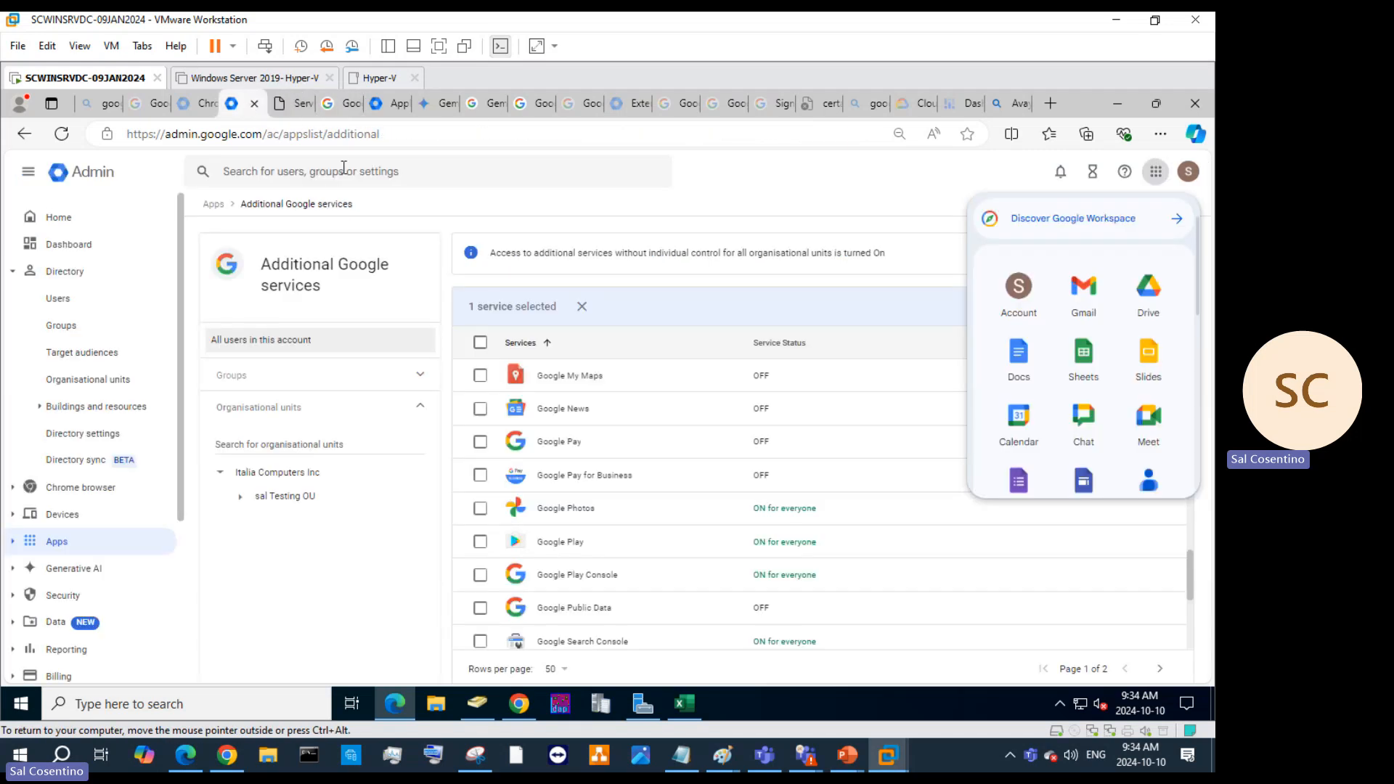
left_click(12, 521)
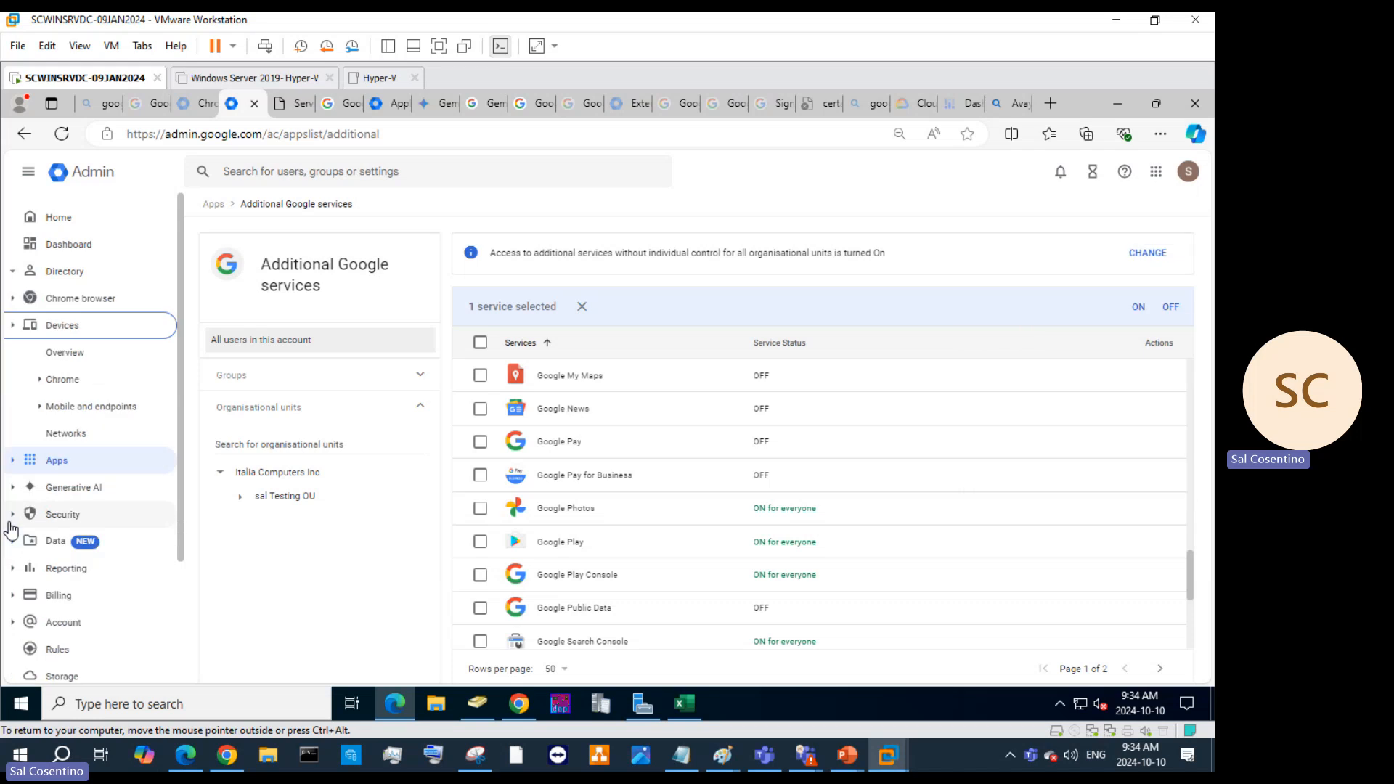